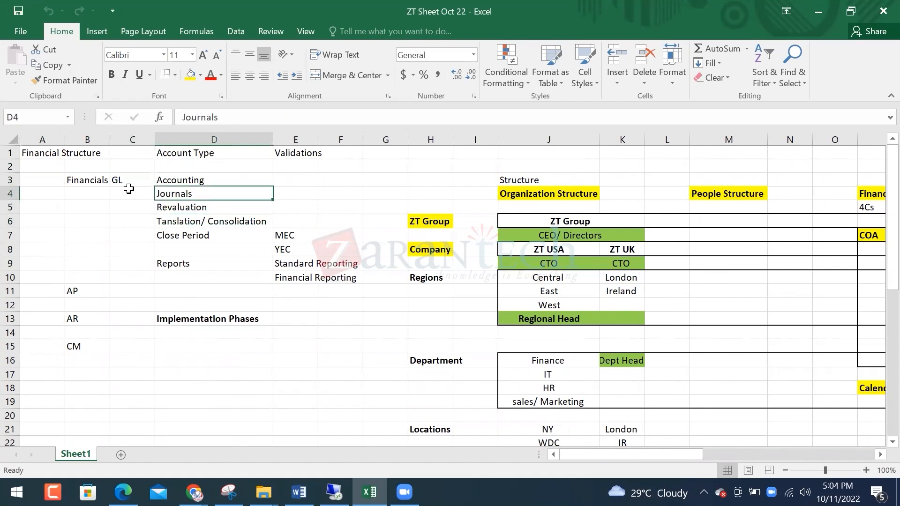
Enter the label 'Account Type' in cell B24, below the AP, AR and CM entries
key(Down)
key(Up)
key(shift+Down)
key(shift+Down)
key(shift+Down)
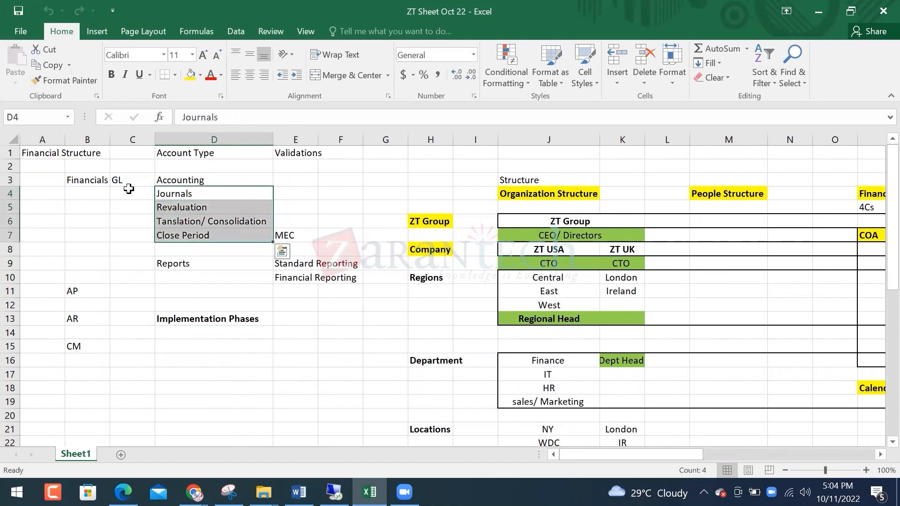
key(Down)
key(Down)
key(Down)
key(Down)
key(Down)
key(Down)
key(Down)
key(Down)
key(Down)
key(Down)
key(Down)
key(Down)
key(Down)
key(Down)
key(Down)
key(Down)
key(Down)
key(Down)
key(Down)
key(Down)
key(Down)
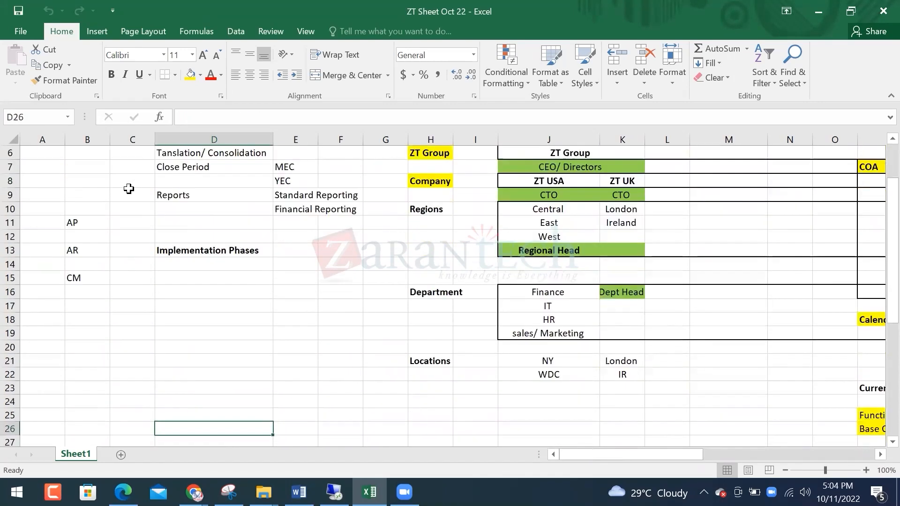
key(Left)
key(Left)
key(Up)
key(Up)
key(Up)
key(Up)
text(A)
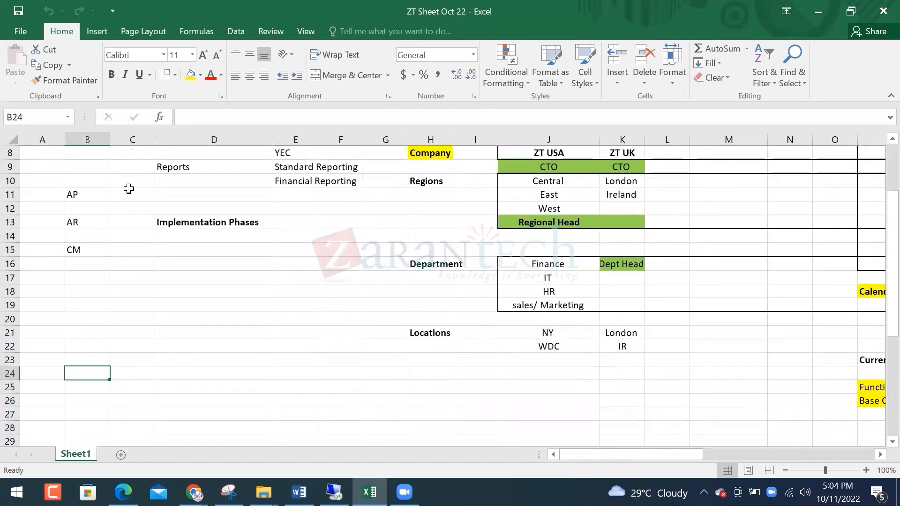
text(ccount Type)
key(Return)
Move along row 24 and settle on cell C24 beside the Account Type label
key(Up)
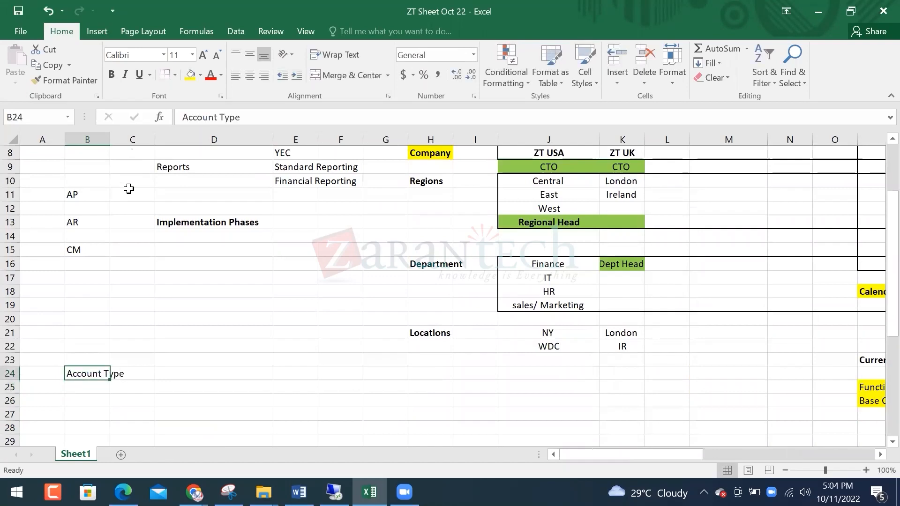
key(End)
key(Right)
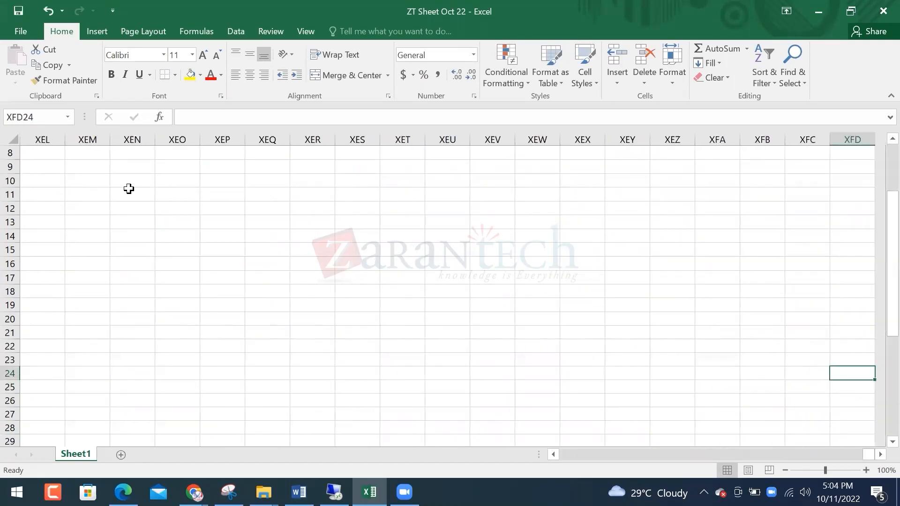
key(End)
key(Left)
key(Right)
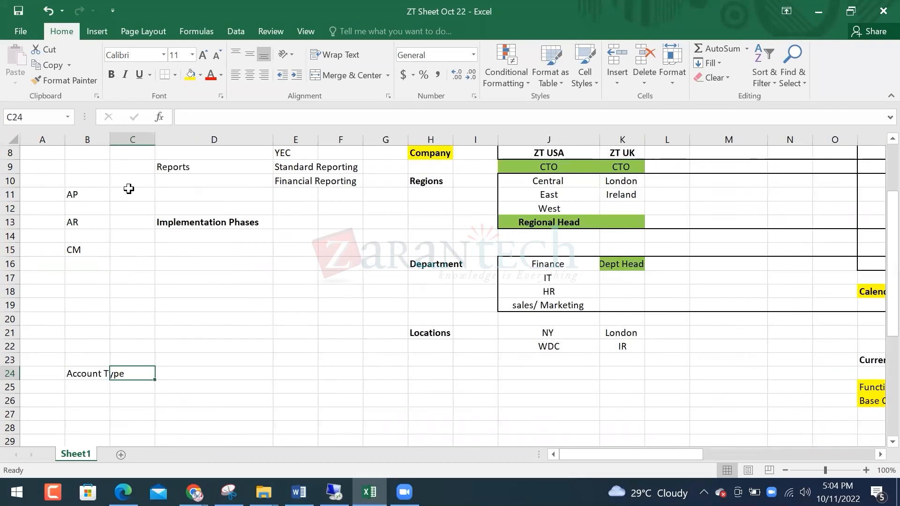
Number cells C24:C28 from 1 to 5
text(1)
key(Return)
text(2)
key(Return)
text(3)
key(Return)
text(4)
key(Return)
text(5)
List Assets, Liabilities, Capital, Expense and Revenue in D24:D28 beside the numbers
key(Return)
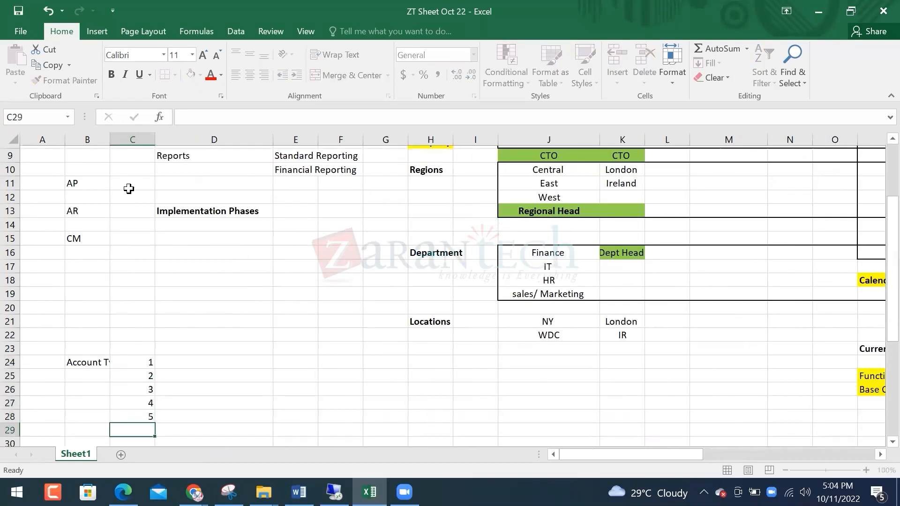
key(Up)
key(Up)
key(Up)
key(Up)
key(Up)
key(Right)
text(Assets)
key(Return)
text(Liabilities)
key(Return)
text(C)
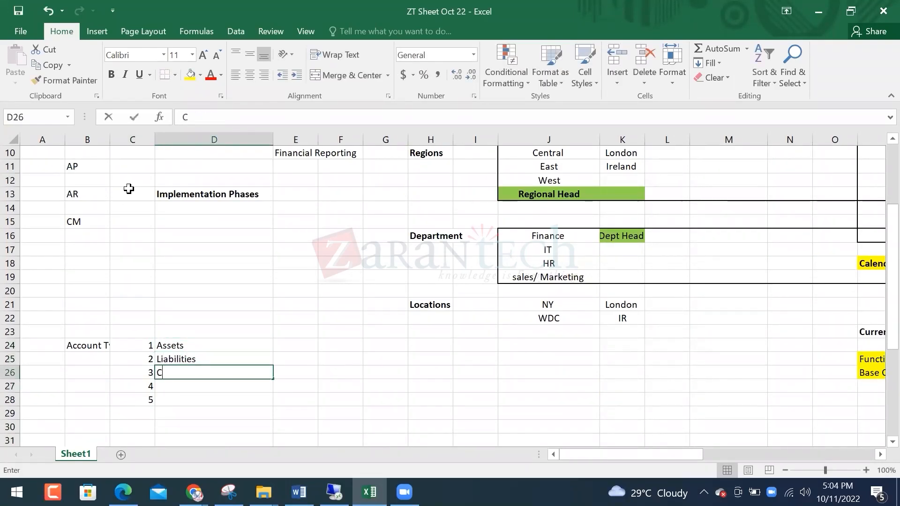
text(apital)
key(Return)
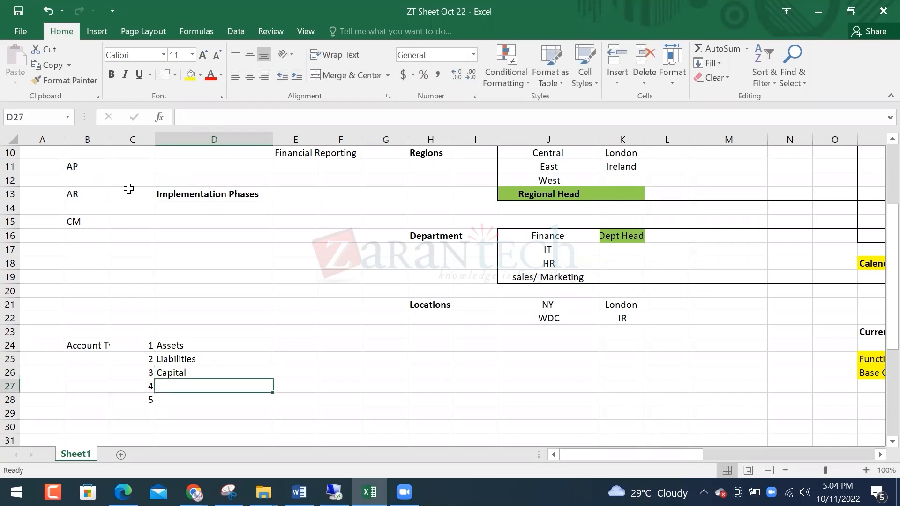
text(Expense)
key(Return)
text(REvenue)
key(Return)
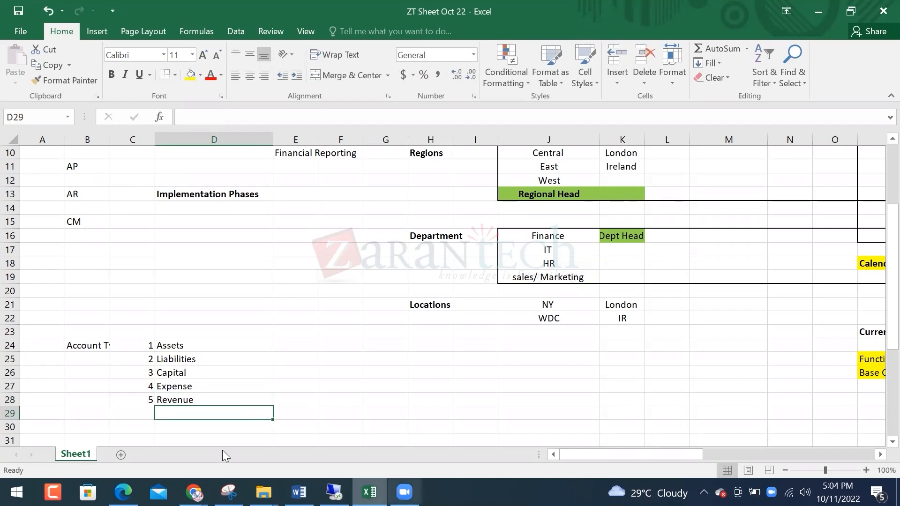
key(alt+Tab)
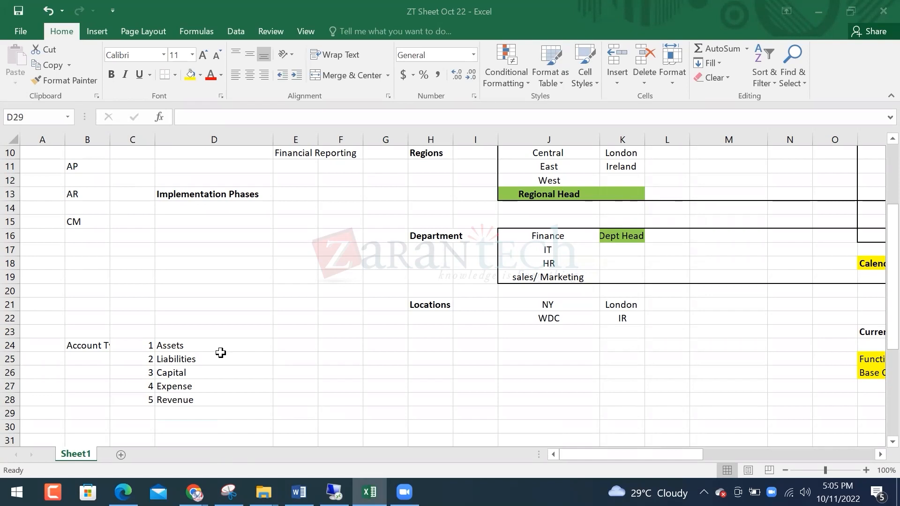
Move the Account Type label from B24 up to D23 above the list
click(94, 347)
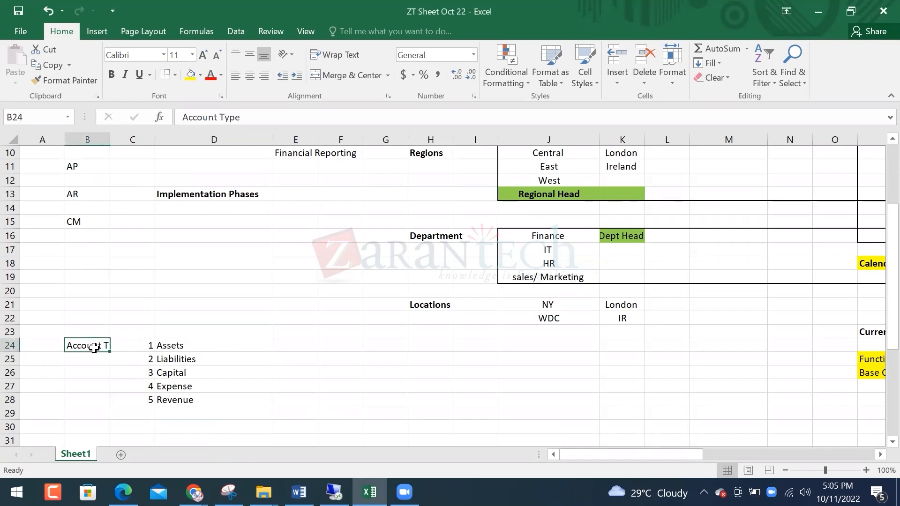
key(ctrl+x)
key(Up)
key(Up)
key(Right)
key(Right)
key(Down)
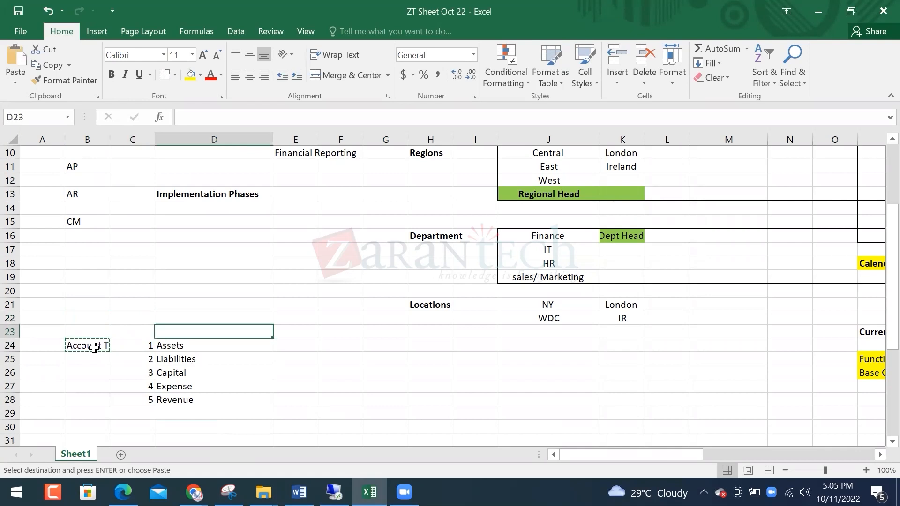
key(Return)
Enter COA in cell A24 beside the Assets row
key(Left)
key(Left)
key(Down)
key(Left)
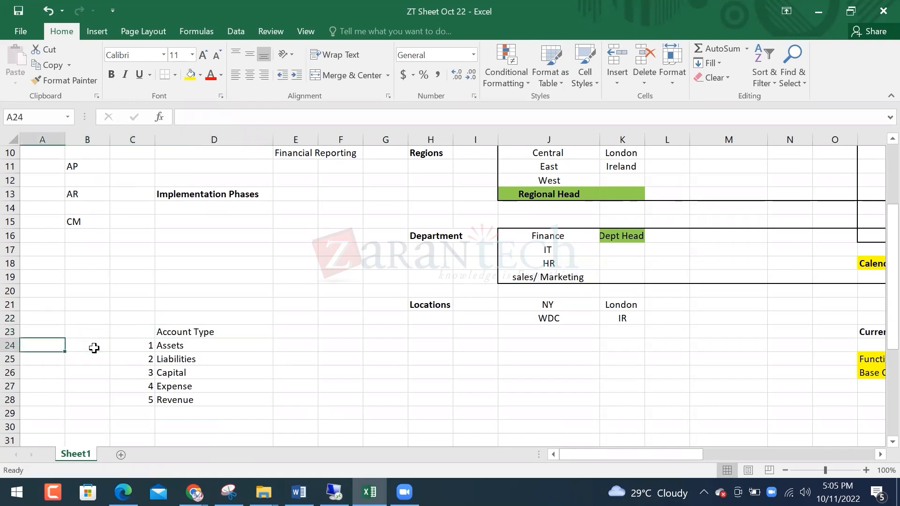
text(COA)
key(Down)
key(Right)
key(Right)
key(Right)
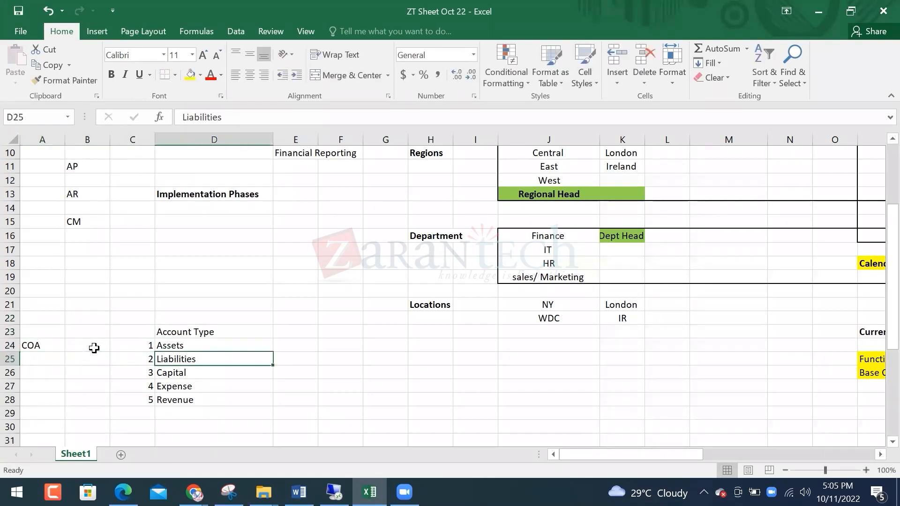
key(Left)
key(Right)
key(Up)
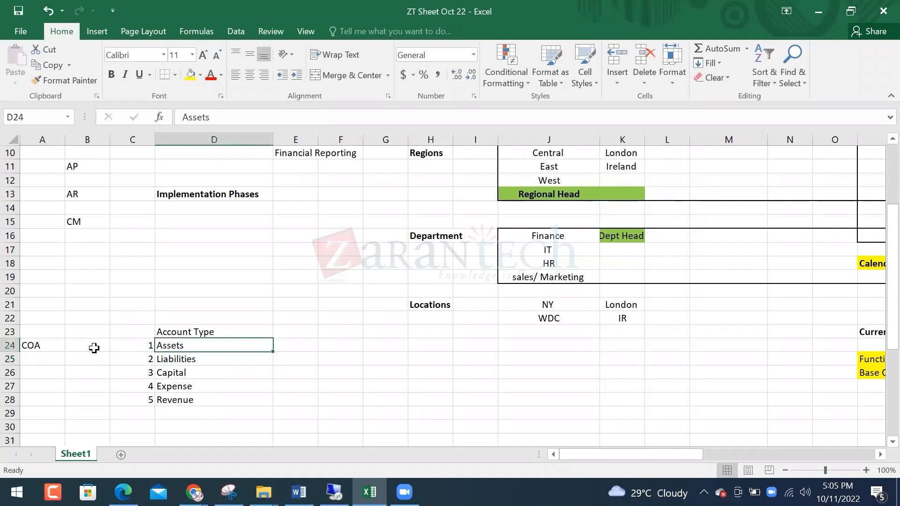
key(Left)
key(Left)
key(Left)
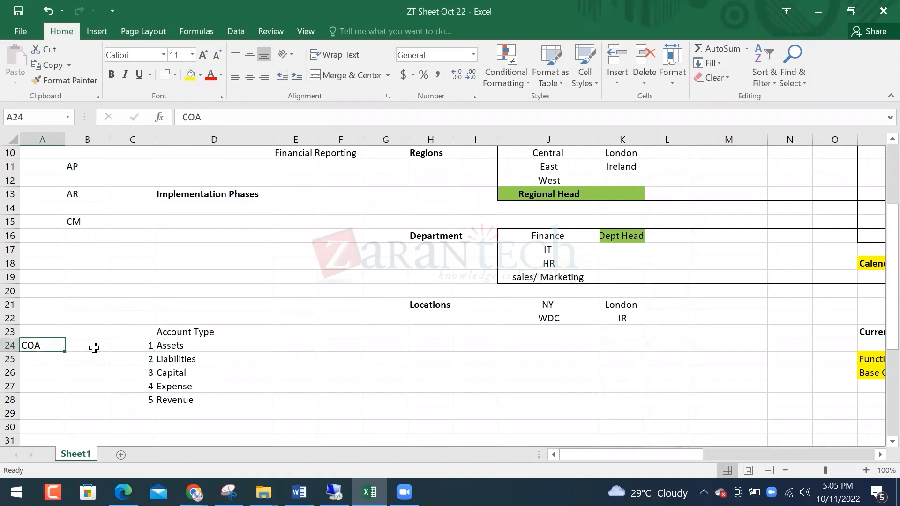
key(Right)
key(Right)
key(Right)
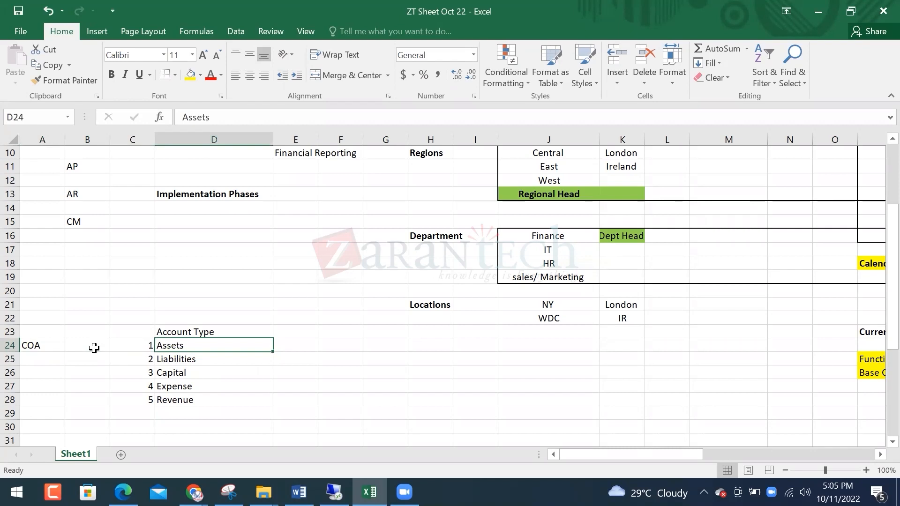
key(Left)
key(Left)
key(Left)
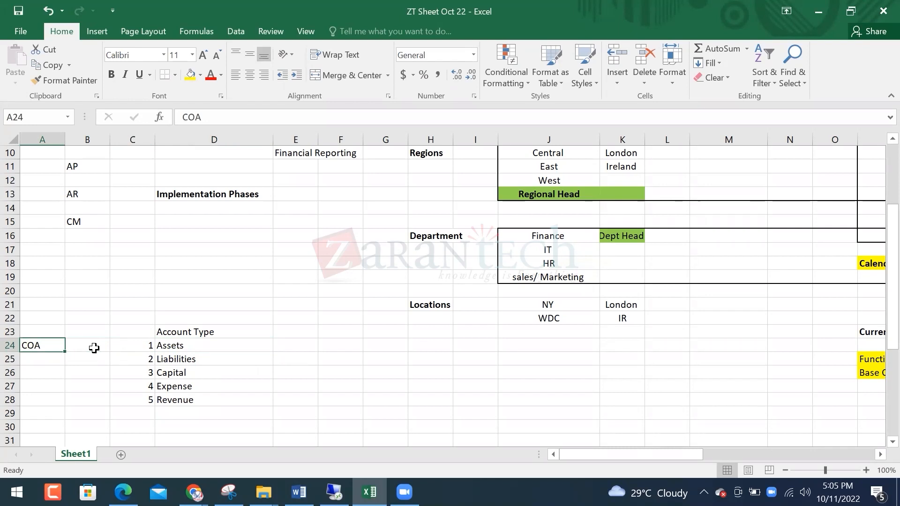
key(Right)
key(Right)
key(Right)
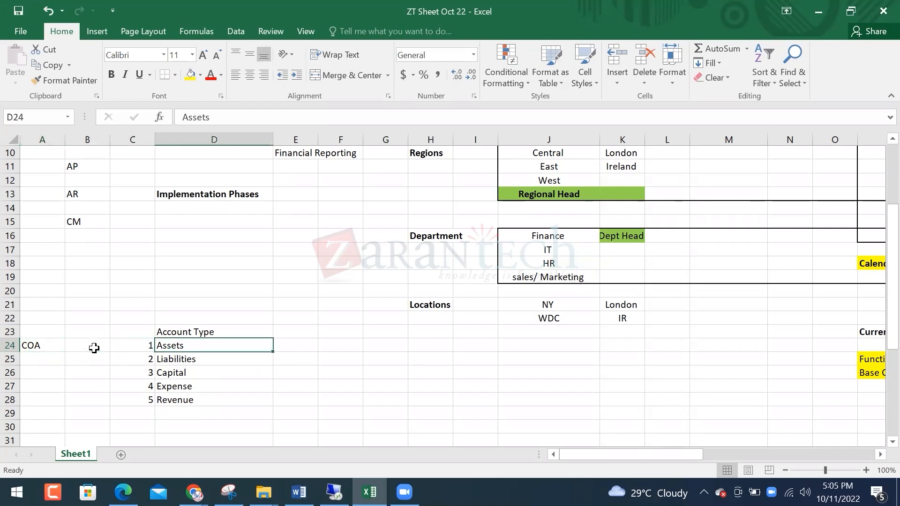
Shift items 2–5 (Liabilities to Revenue) down two rows into rows 27–30
key(Left)
key(Right)
key(Down)
key(Left)
key(Right)
key(Left)
key(Up)
key(Right)
key(Down)
key(Left)
key(shift+Right)
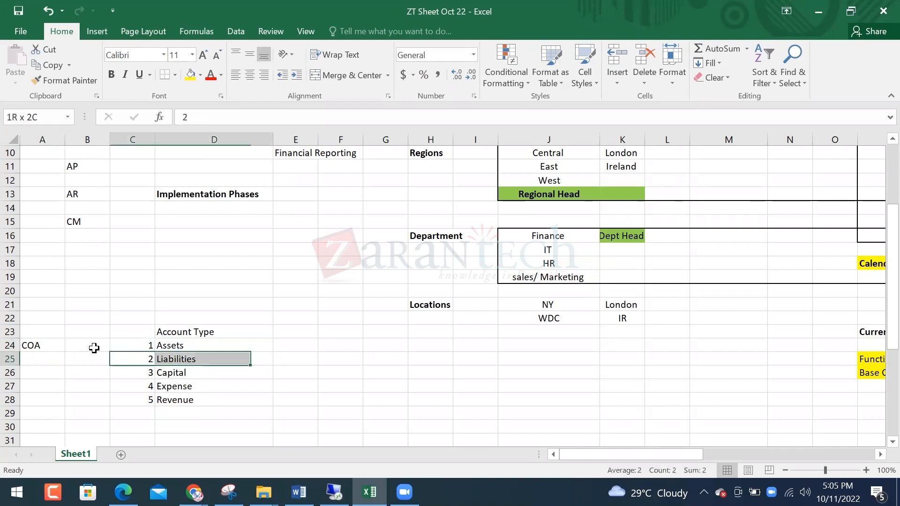
key(shift+Down)
key(shift+Down)
key(shift+Down)
key(ctrl+x)
key(Down)
key(Down)
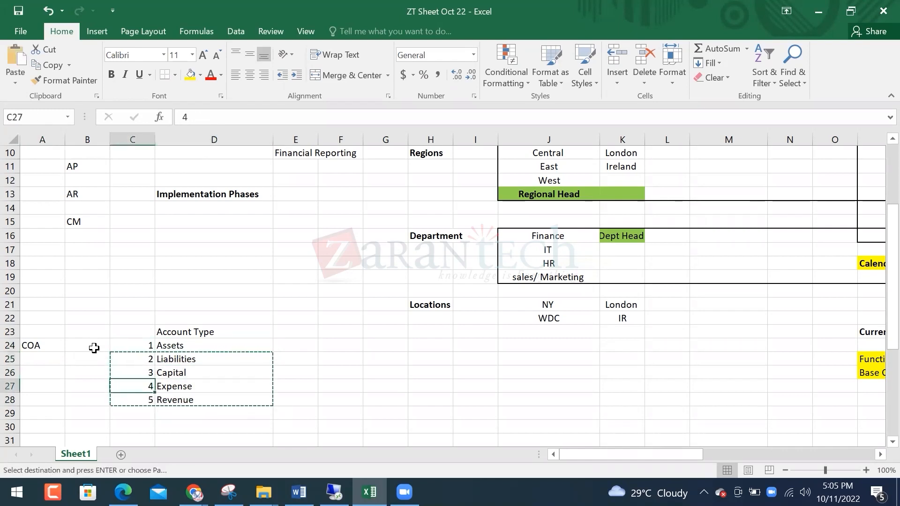
key(ctrl+v)
key(Up)
key(Up)
key(Up)
key(Right)
key(Right)
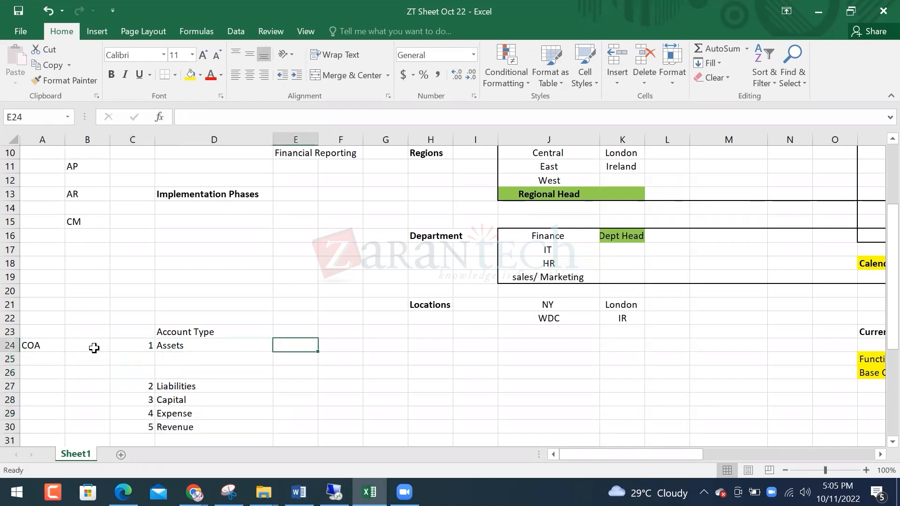
Add Current Assets and Fixed Assets subheadings beside Assets in column E
text(Current Assets)
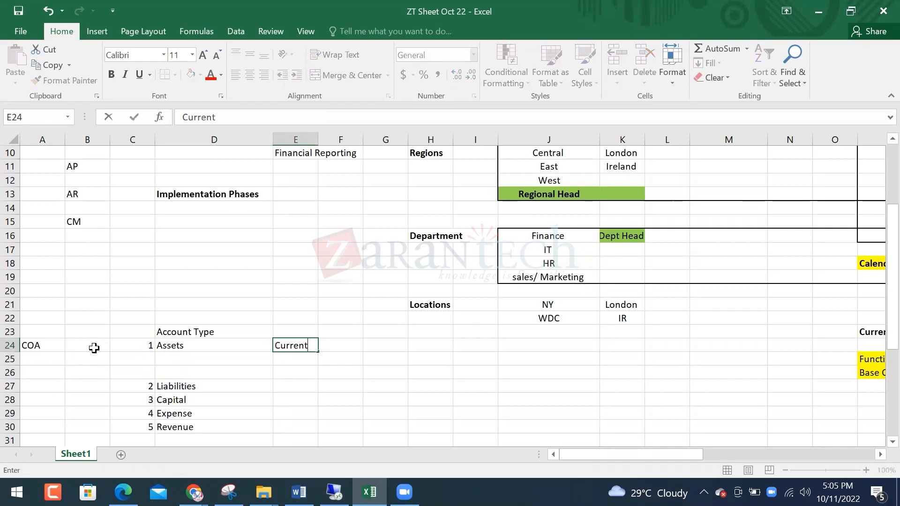
key(Return)
key(Return)
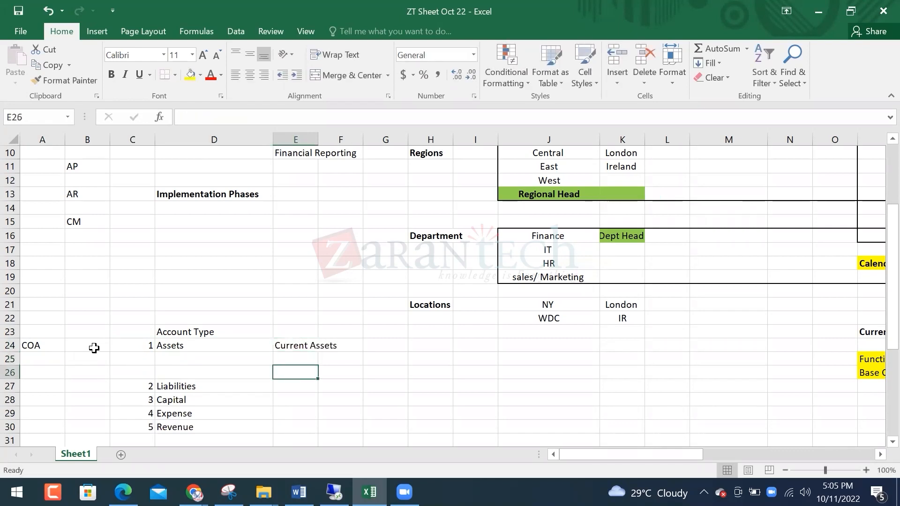
text(Fixed Assets)
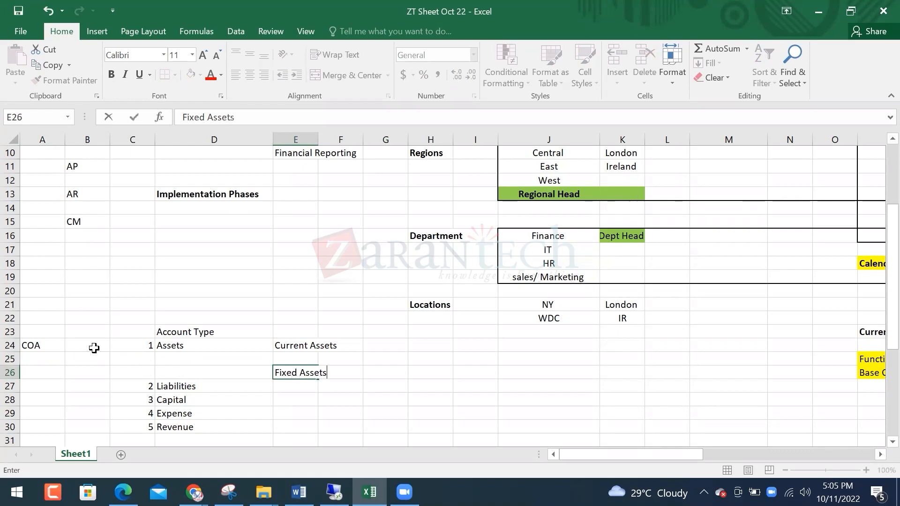
key(Return)
key(Up)
key(Up)
key(Up)
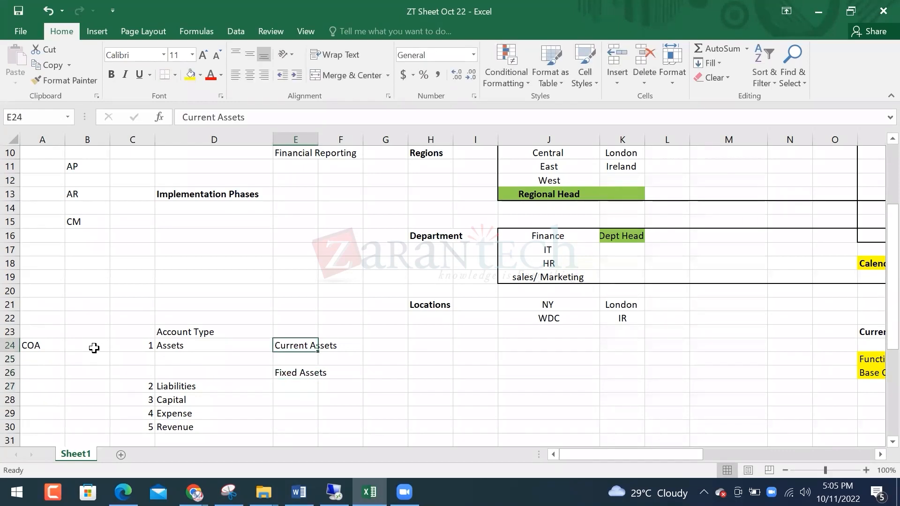
key(Right)
key(Right)
List Cash, Bank, AR and Investment under Current Assets in G25:G28
key(Down)
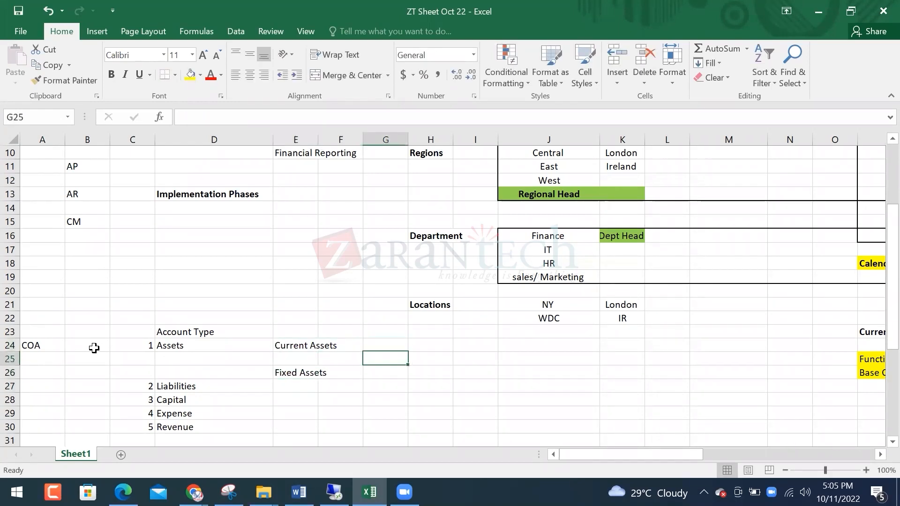
text(Cash)
key(Return)
text(Bank)
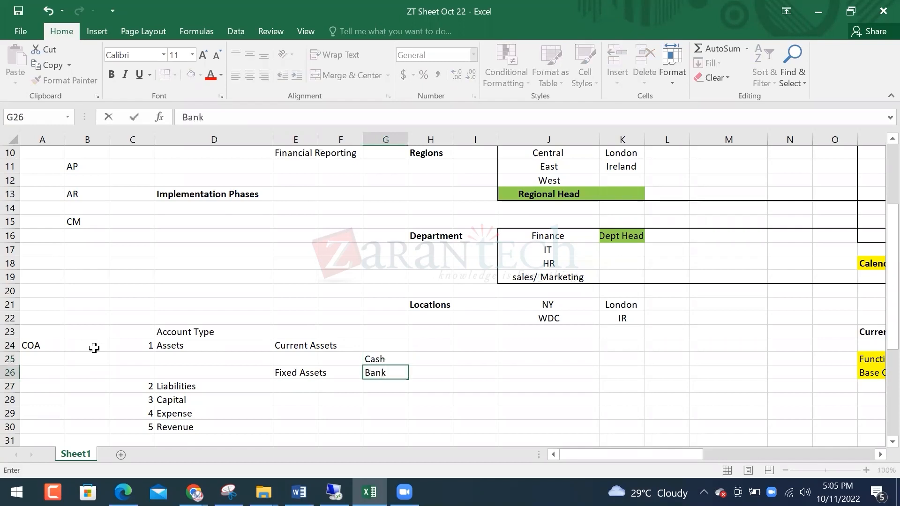
key(Return)
text(Ar)
key(Return)
key(Up)
text(AR)
key(Return)
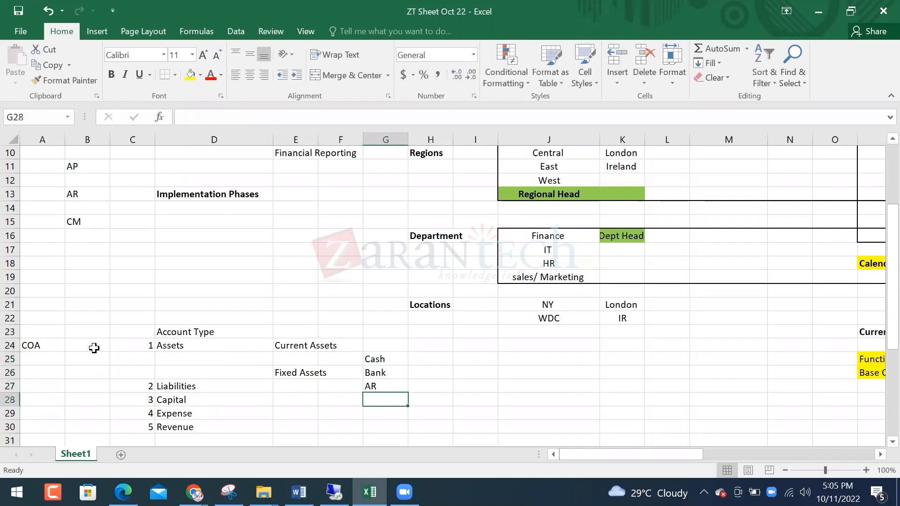
text(Investment)
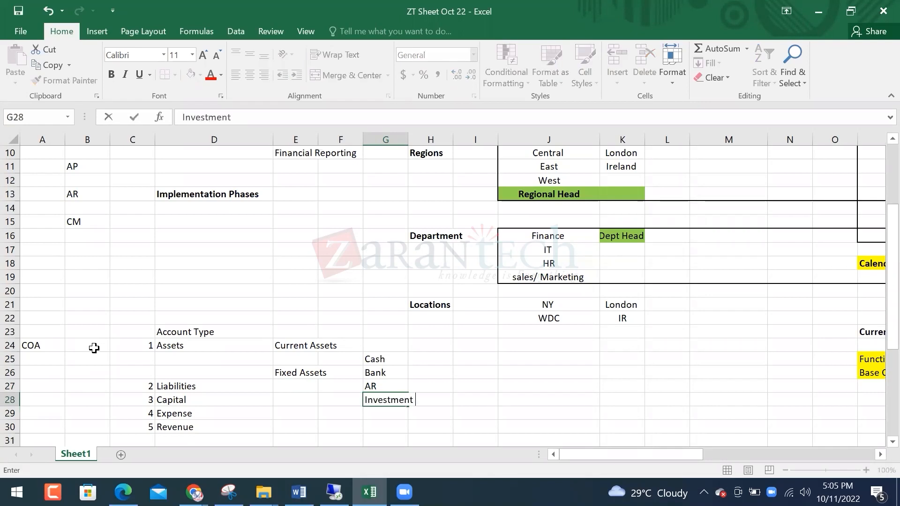
key(Return)
Move the Fixed Assets label down to row 30
key(Left)
key(Left)
key(Up)
key(Up)
key(Up)
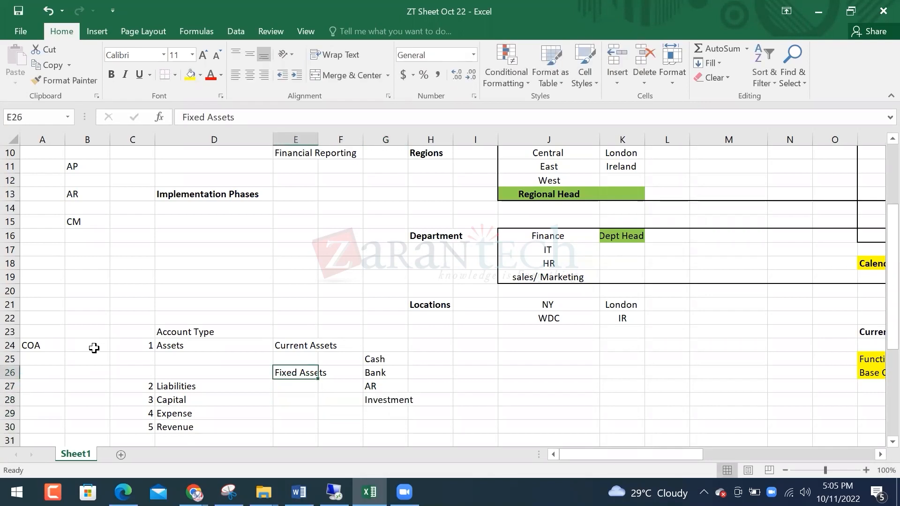
key(ctrl+c)
key(Down)
key(Down)
key(Down)
key(Down)
key(ctrl+v)
Enter Building and Plant beside Fixed Assets in G30:G31
key(Down)
key(Down)
key(Right)
key(Right)
key(Up)
key(Up)
text(Building)
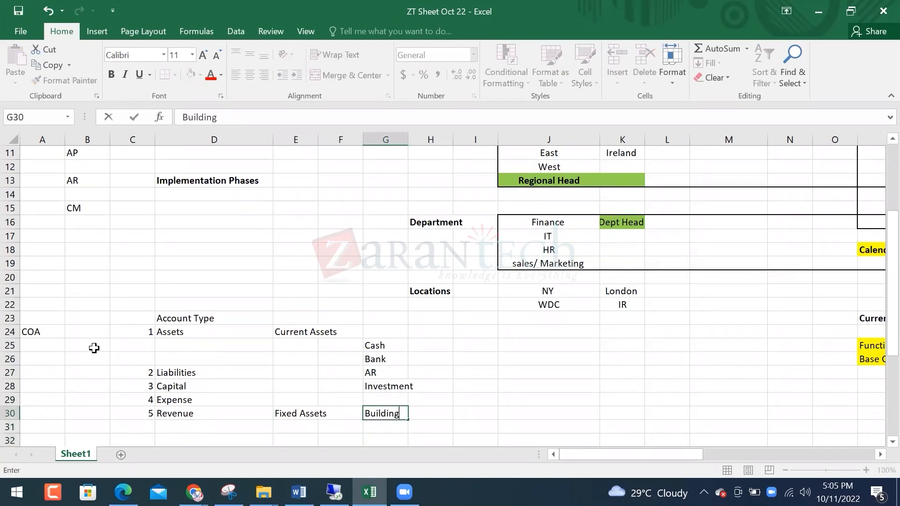
key(Return)
text(P)
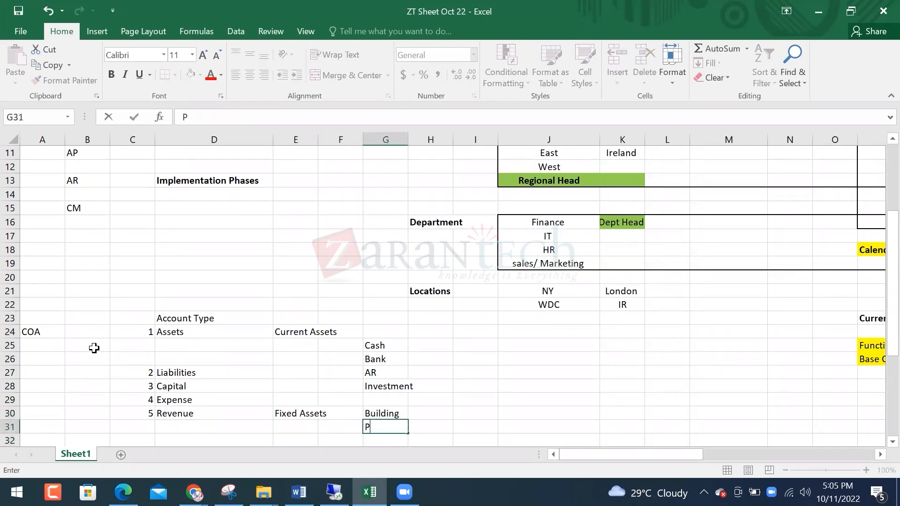
key(Return)
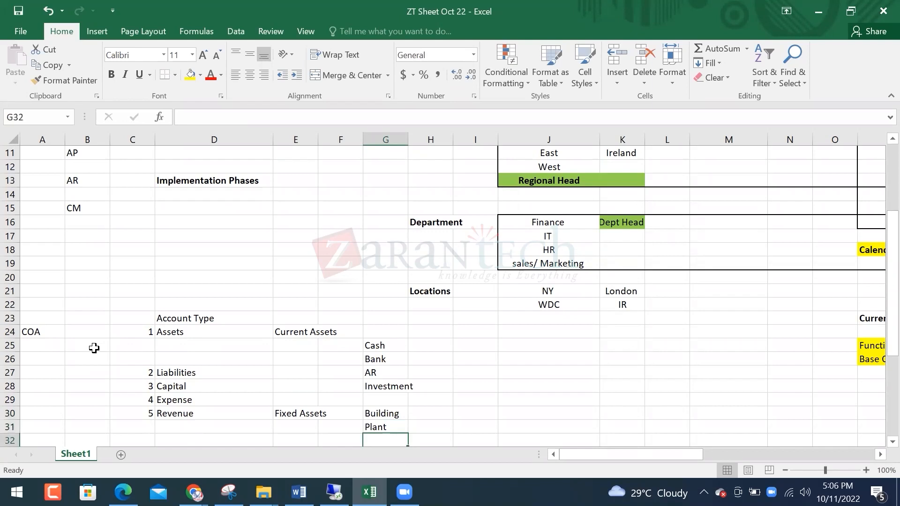
Add Vehicle and Furniture & Fixture to the Fixed Assets list in G32:G33
scroll(93, 347, down, 2)
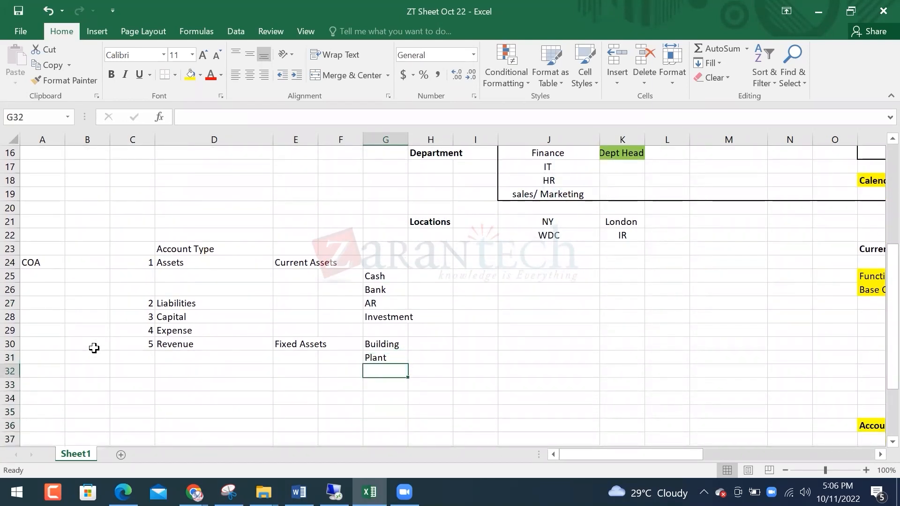
text(Ve)
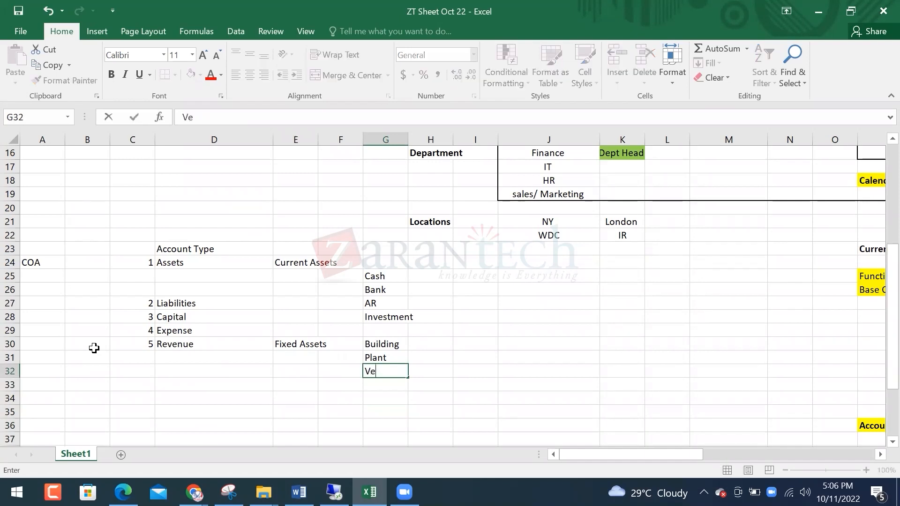
text(hicle)
key(Return)
text(Fut)
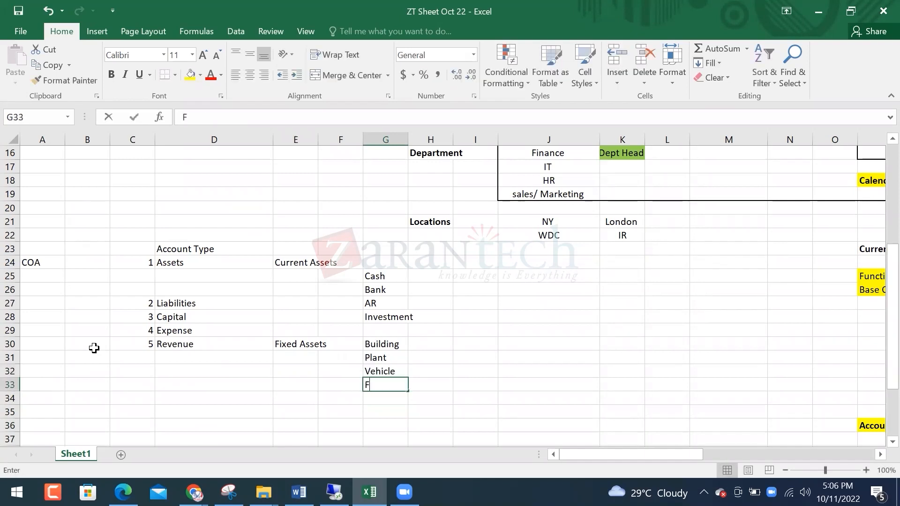
key(BackSpace)
text(rniture)
key(BackSpace)
text(& Fixture)
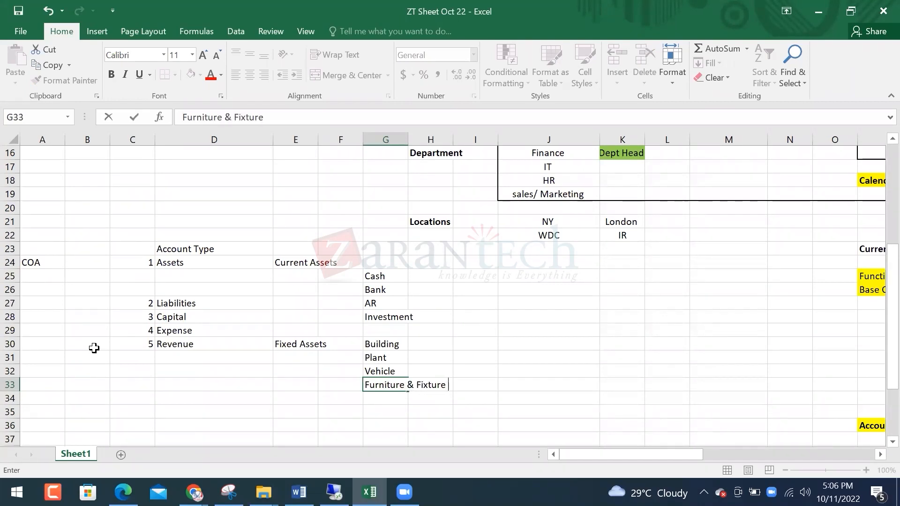
key(Return)
key(Up)
key(Left)
key(Left)
key(Left)
key(Up)
key(Up)
key(Up)
key(Up)
key(Up)
key(Up)
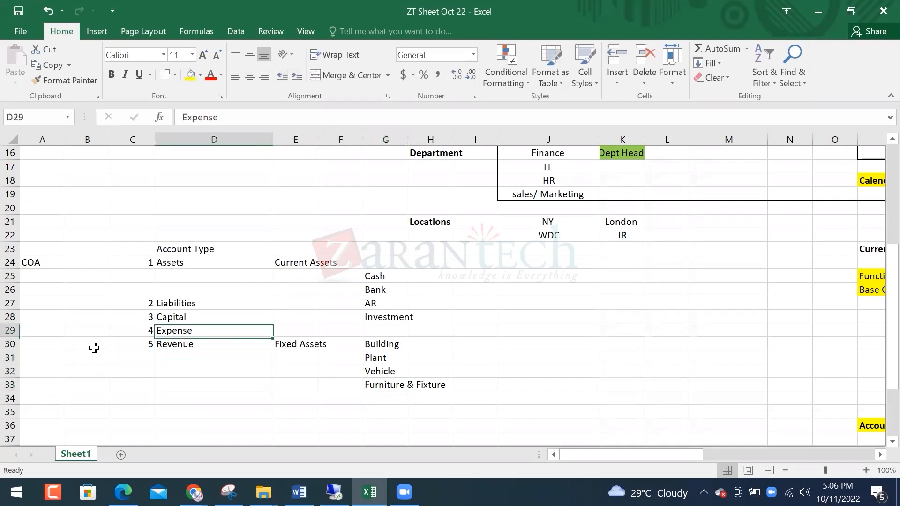
Move the Liabilities through Revenue account-type rows down to start at row 35
key(Left)
key(shift+Down)
key(shift+Right)
key(shift+Down)
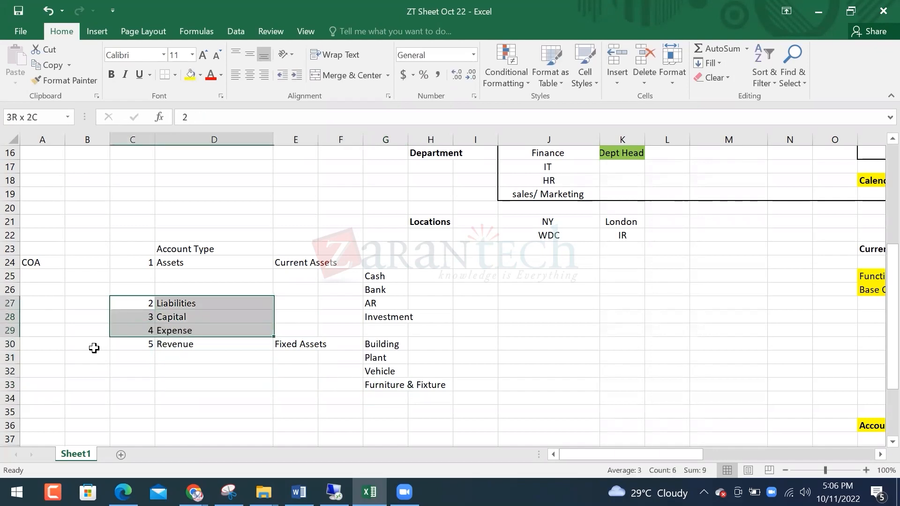
key(shift+Down)
key(ctrl+x)
key(Down)
key(Down)
key(Down)
key(Down)
key(Down)
key(Down)
key(Down)
key(Down)
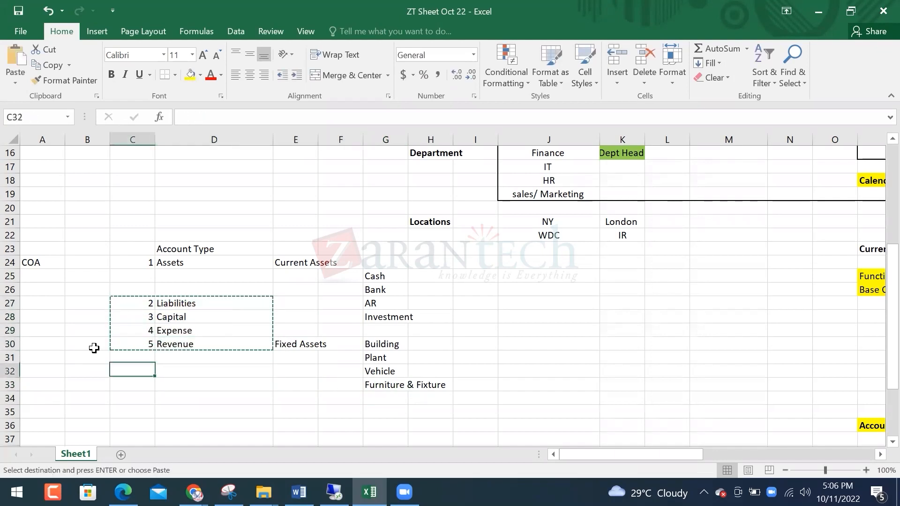
key(ctrl+v)
Shift the asset groups block, Current Assets through Furniture & Fixture, one row lower
key(Up)
key(Up)
key(Up)
key(Up)
key(Up)
key(Up)
key(Up)
key(Up)
key(Up)
key(Right)
key(Right)
key(Up)
key(Up)
key(Right)
key(Left)
key(Right)
key(Left)
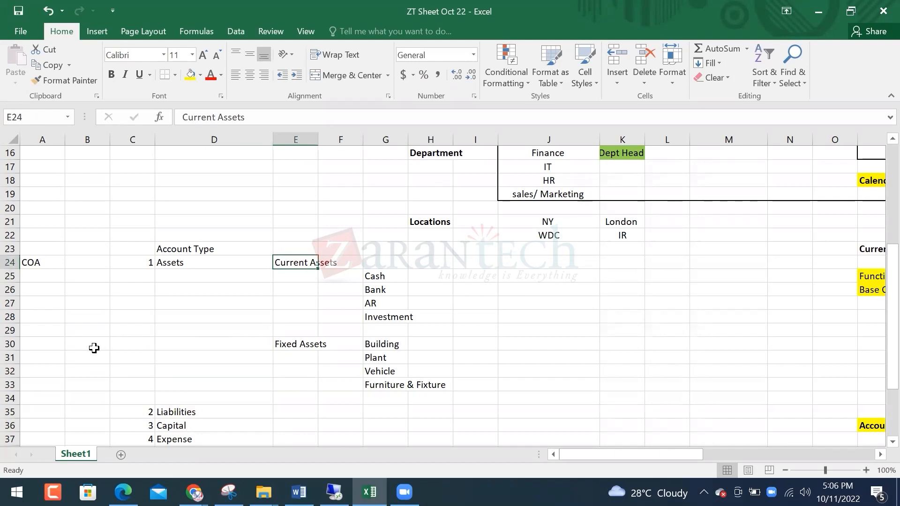
key(Right)
key(Right)
key(Left)
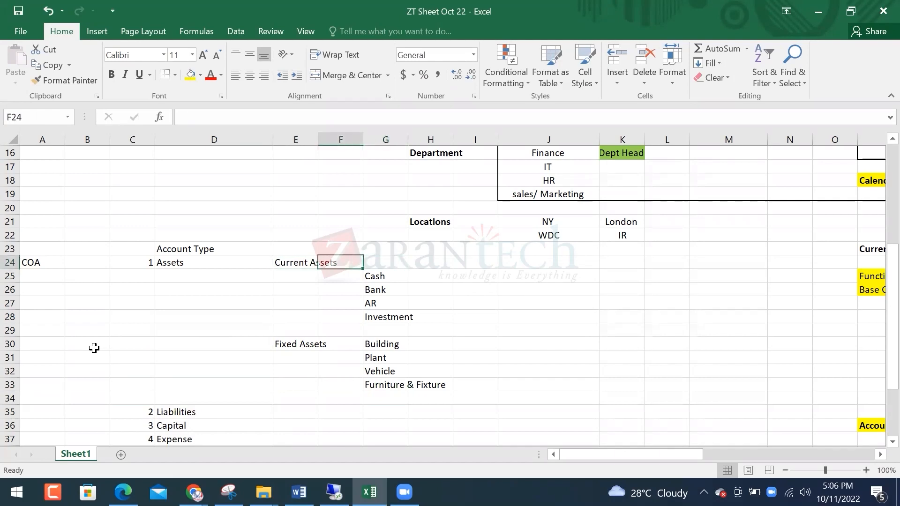
key(Left)
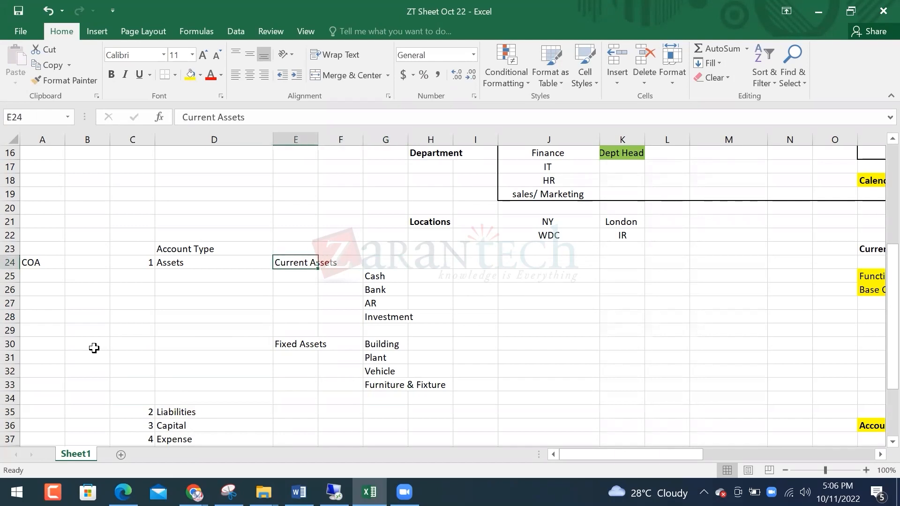
key(shift+Right)
key(shift+Down)
key(shift+Right)
key(shift+Down)
key(shift+Down)
key(shift+Down)
key(shift+Down)
key(shift+Down)
key(shift+Down)
key(shift+Down)
key(shift+Down)
key(ctrl+x)
key(Down)
key(ctrl+v)
key(Left)
key(Left)
Give the Assets row the code range 1000 to 1999
key(Up)
key(Right)
key(Right)
text(10)
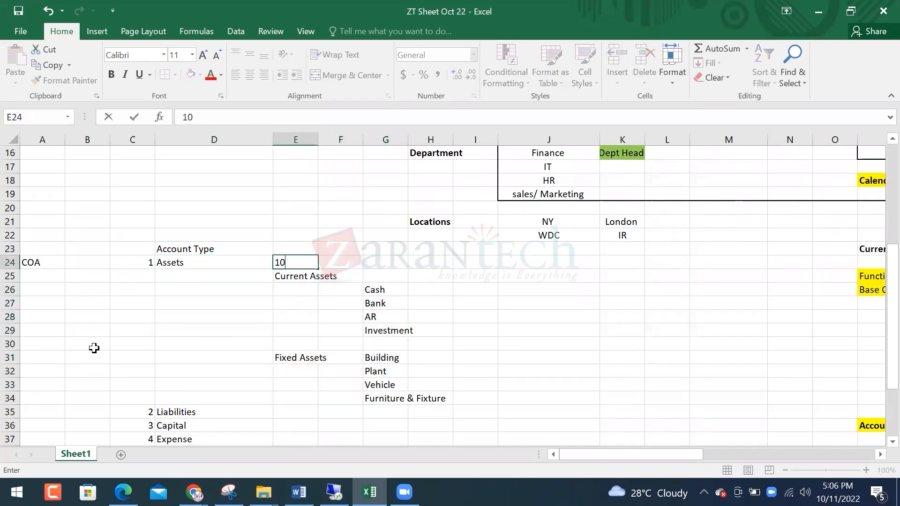
text(00)
key(Right)
key(Right)
key(Right)
key(Right)
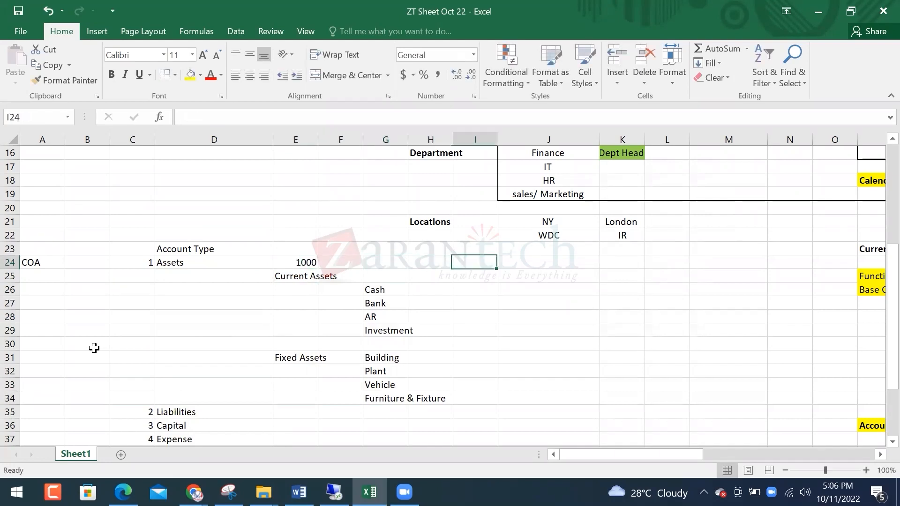
text(1)
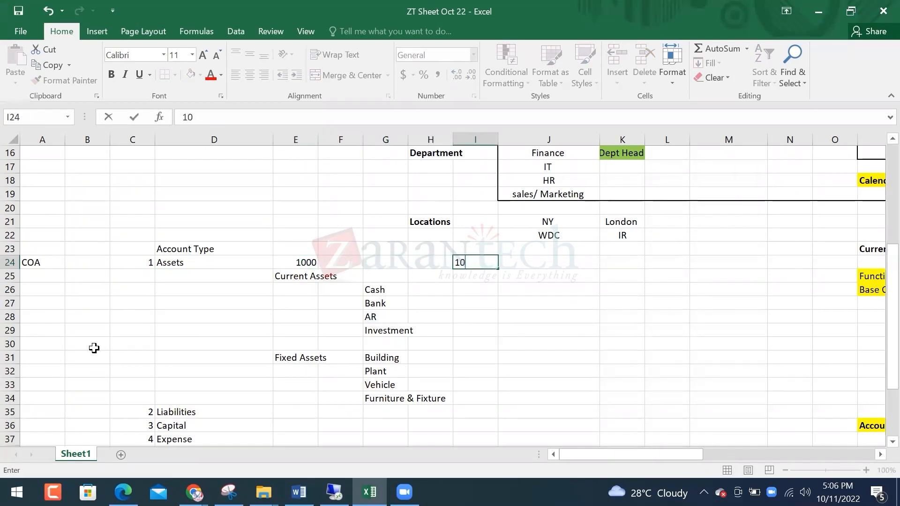
text(999)
key(Return)
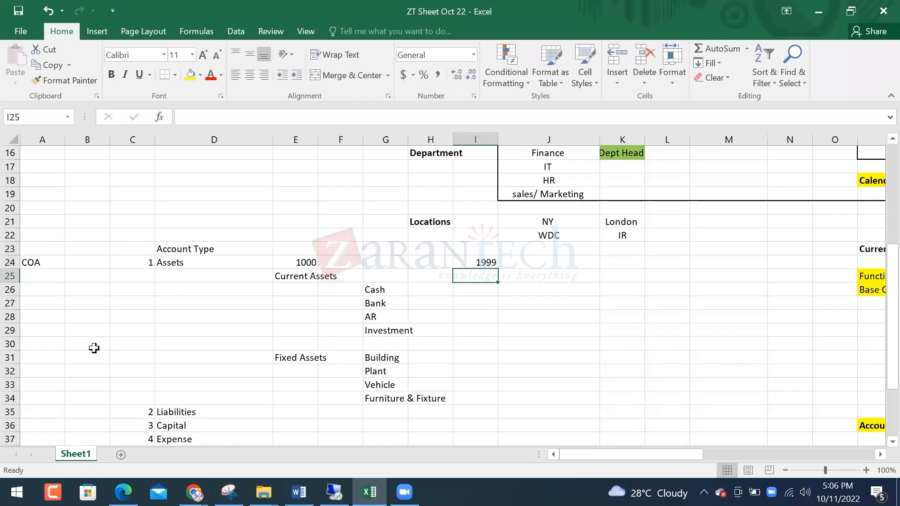
Give the Current Assets row the code range 1001 to 1499
key(Left)
key(Left)
key(Left)
key(Left)
key(Right)
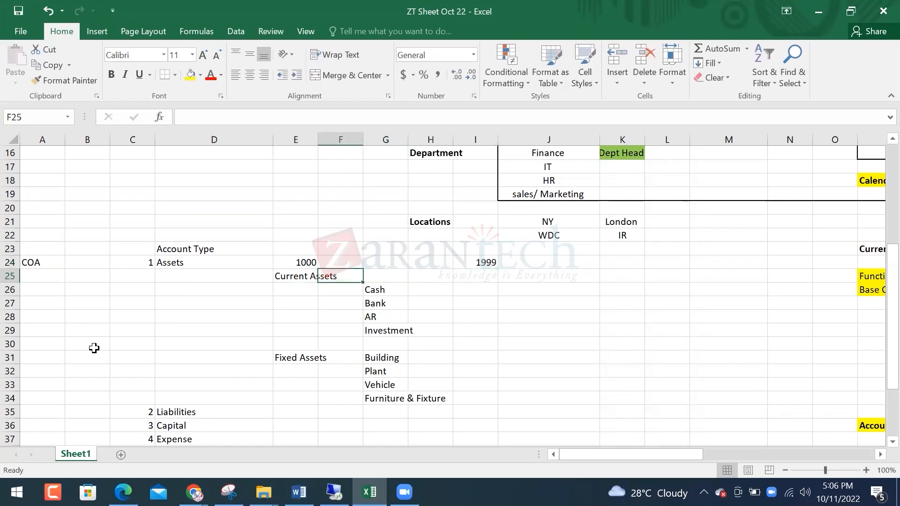
key(Right)
text(1)
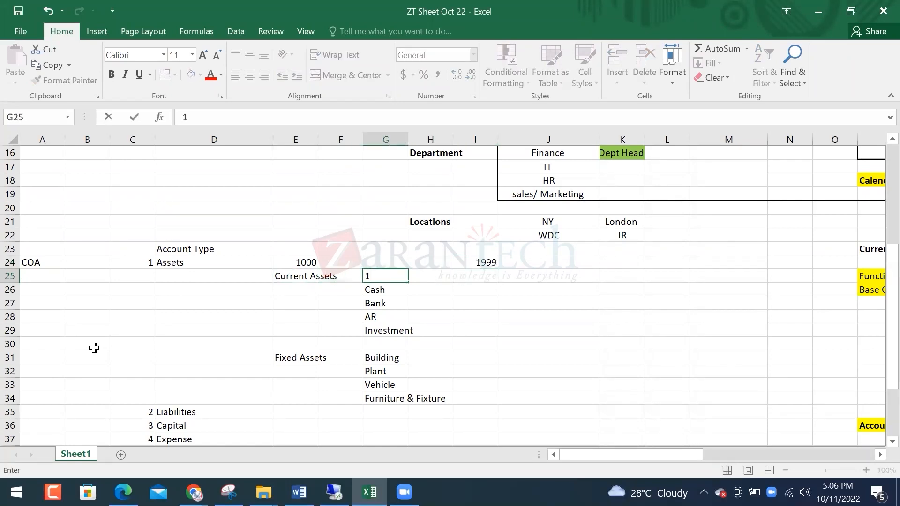
text(001)
key(Tab)
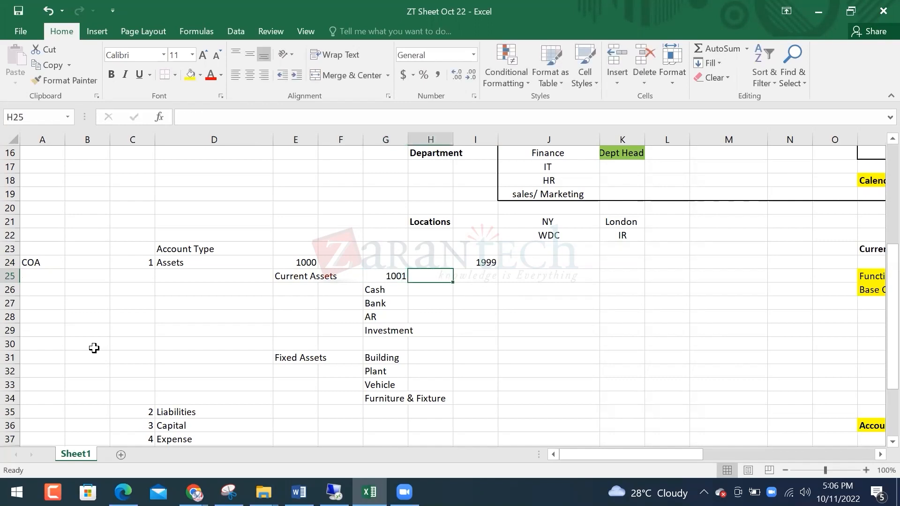
text(1)
key(Escape)
key(Right)
text(14)
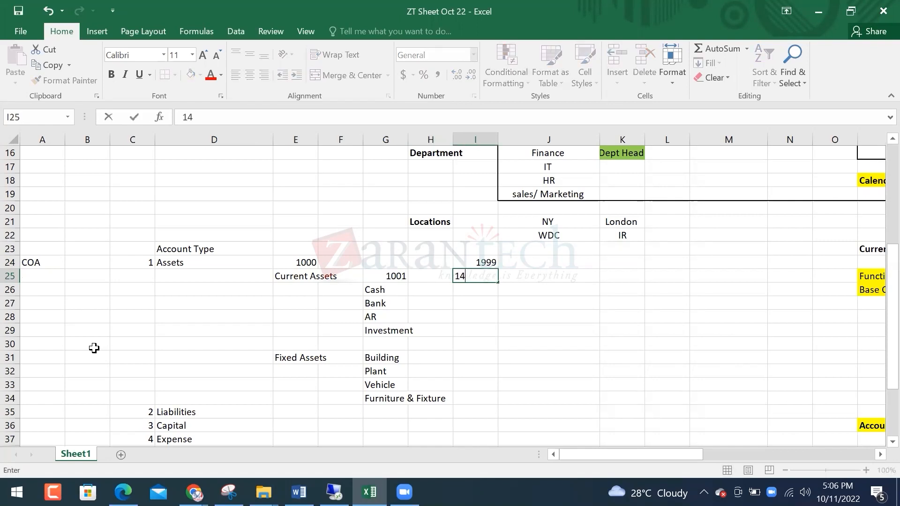
text(99)
key(Return)
Shift the fixed asset items, Building through Furniture & Fixture, one row lower
key(Left)
key(Left)
key(Up)
key(Left)
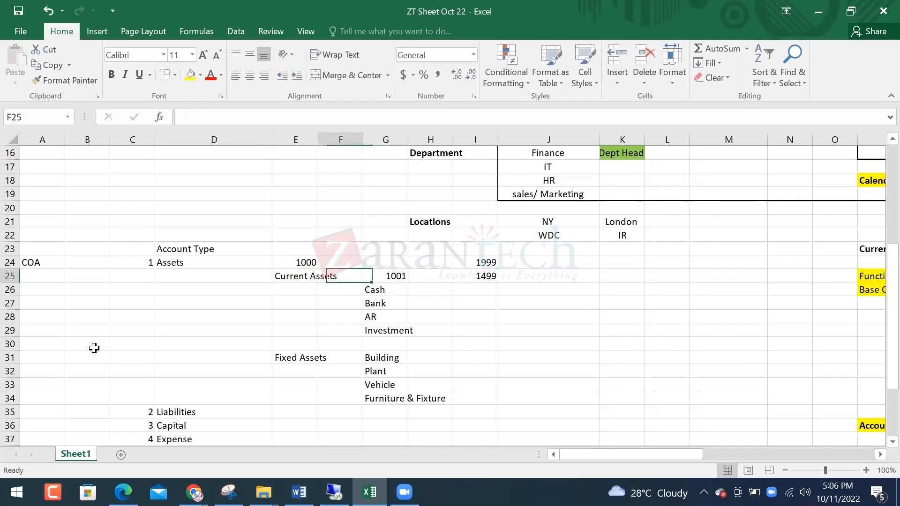
key(Left)
key(Up)
key(shift+Right)
key(shift+Right)
key(shift+Right)
key(shift+Right)
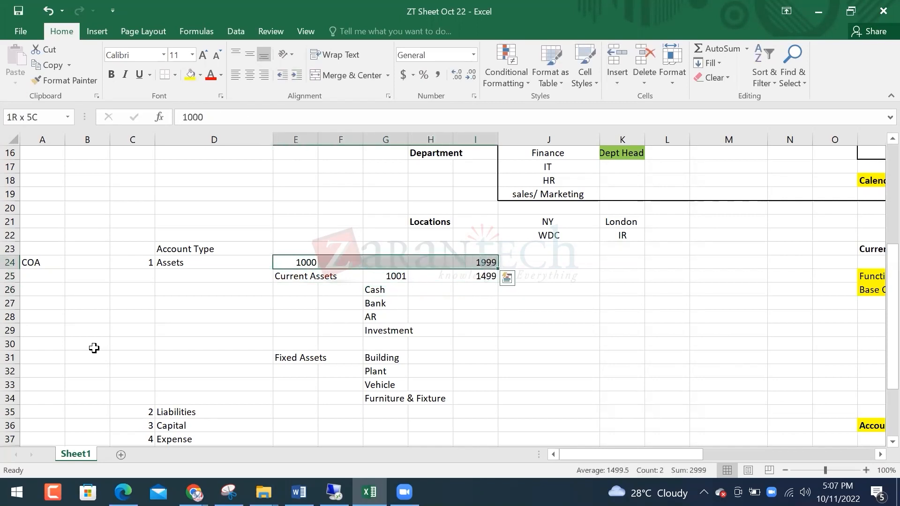
key(Down)
key(Down)
key(Up)
key(Down)
key(Down)
key(Down)
key(Down)
key(Down)
key(Right)
key(Down)
key(Right)
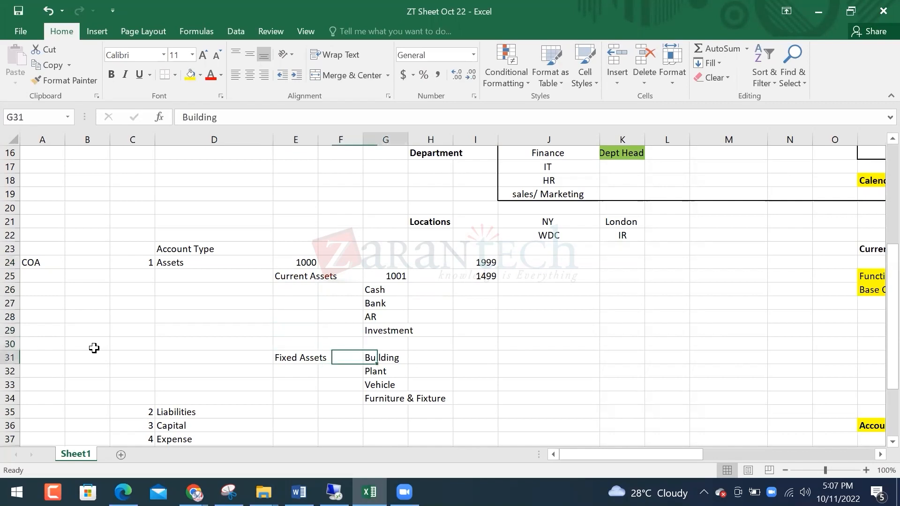
key(shift+Down)
key(shift+Down)
key(shift+Down)
key(ctrl+x)
key(Down)
key(ctrl+v)
key(Up)
Give the Fixed Assets row the code range 1500 to 1999
text(15)
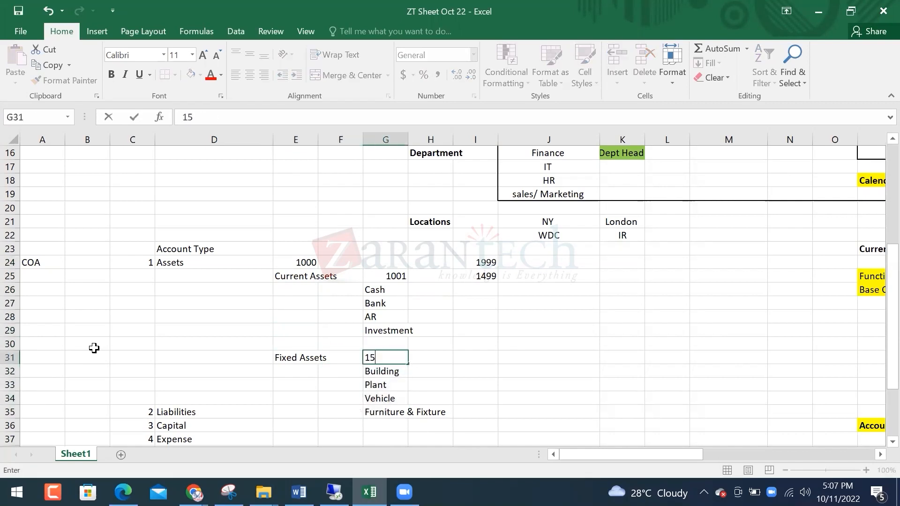
text(00)
key(Right)
key(Right)
text(1999\)
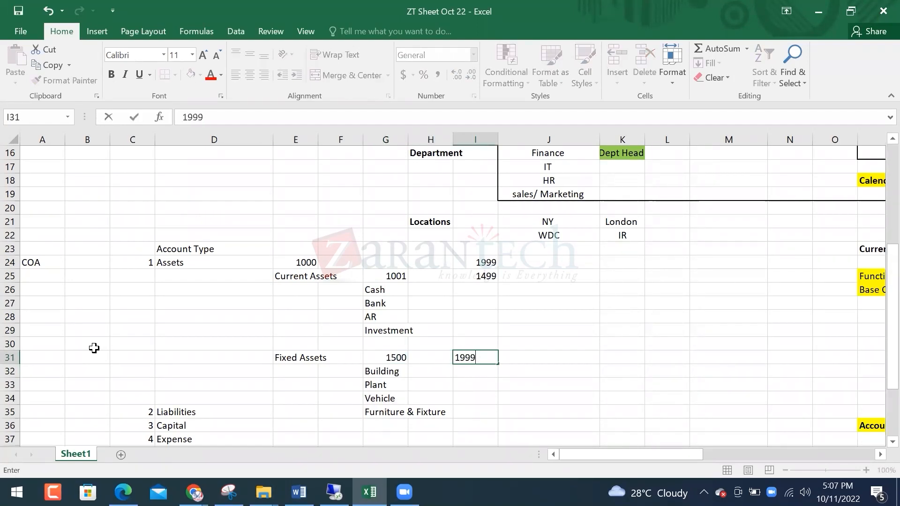
key(Return)
key(Up)
key(Left)
key(Up)
key(Left)
key(Up)
key(Up)
key(Up)
key(Up)
key(Up)
key(shift+Right)
key(shift+Right)
key(Down)
key(Right)
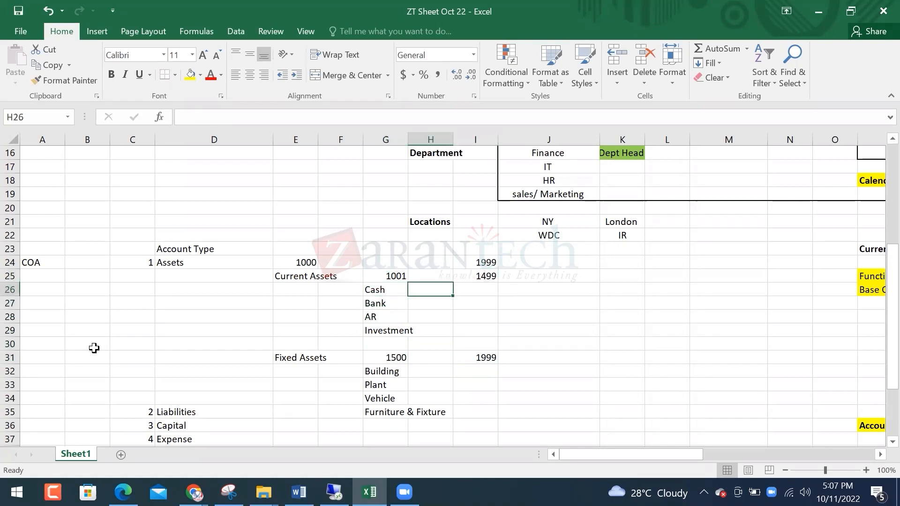
Enter account numbers Cash 1010, Bank 1020, AR 1100 and Investment 1250 in H26–H29
text(10)
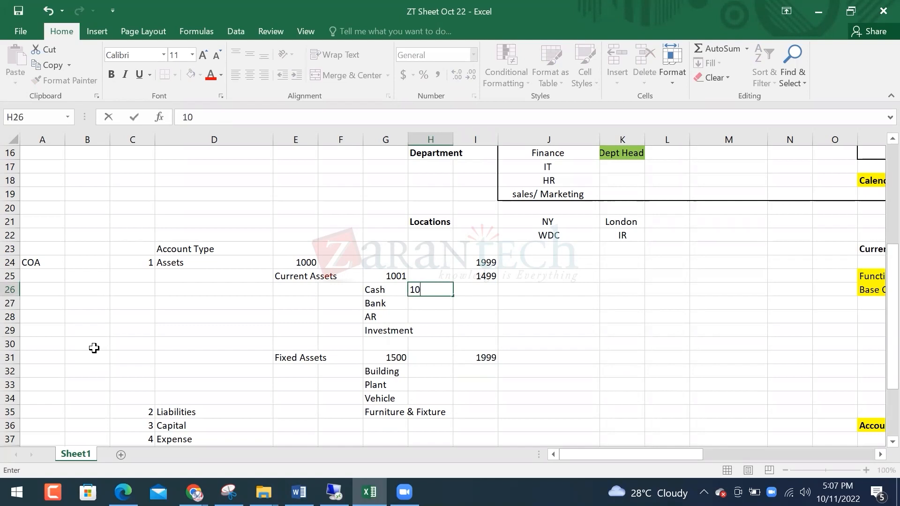
text(10)
key(Return)
text(1020)
key(Return)
text(10)
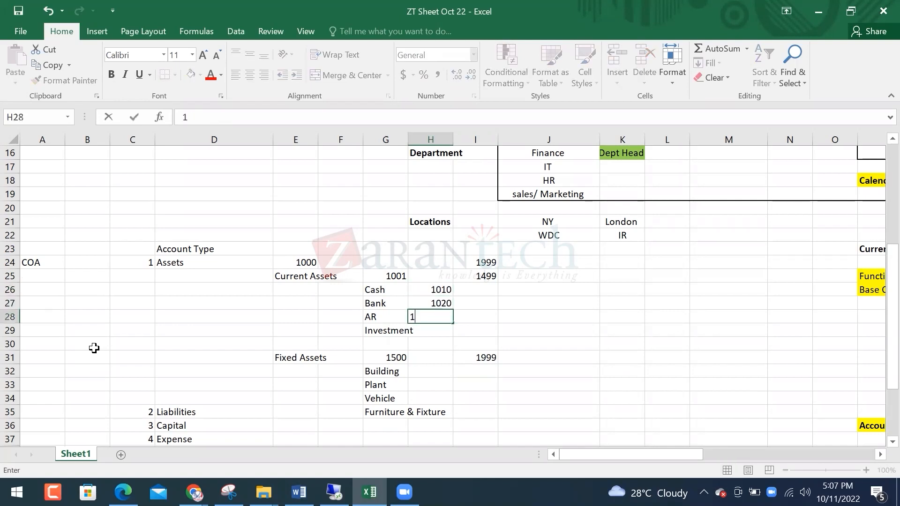
text(00)
key(Return)
text(12)
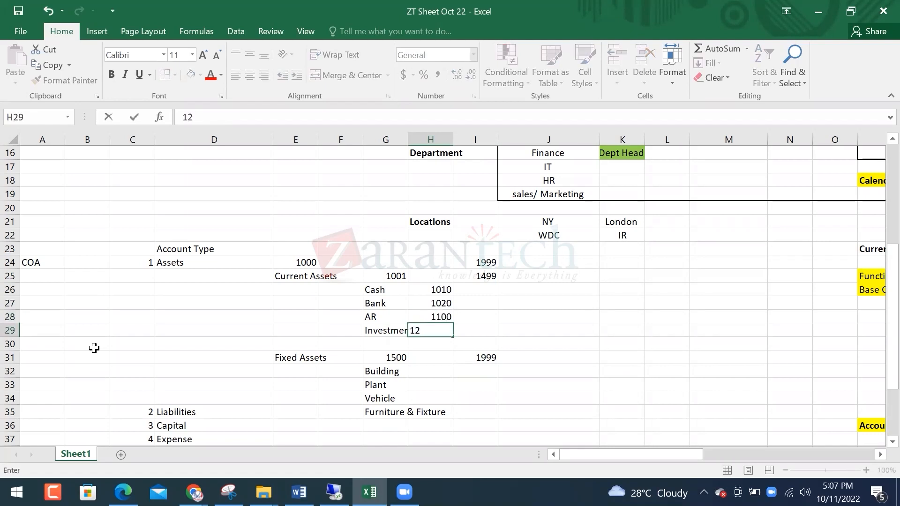
text(50)
key(Return)
key(Up)
key(Up)
key(Up)
key(Left)
key(Up)
key(Right)
key(Up)
key(Down)
key(Left)
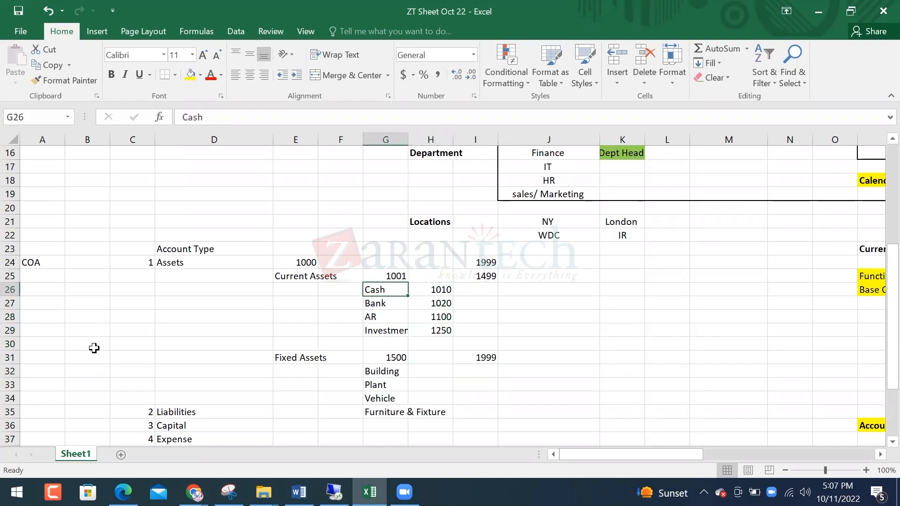
Bold the Assets heading, then the Current Assets and Fixed Assets headings
key(Left)
key(Left)
key(Left)
key(Up)
key(Left)
key(ctrl+b)
key(Right)
key(Down)
key(ctrl+shift+Down)
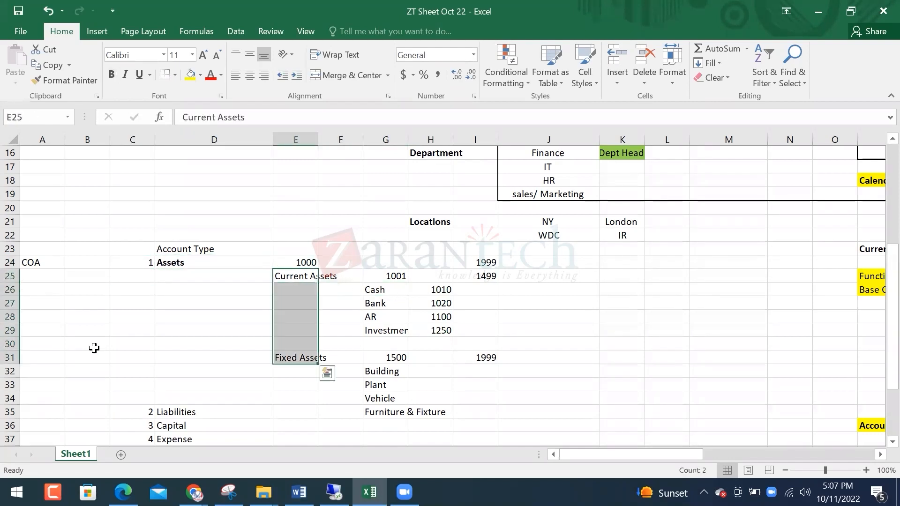
key(ctrl+b)
Review the Assets 1000–1999 and Current Assets 1001–1499 ranges and the Bank 1020 entry
key(Right)
key(Right)
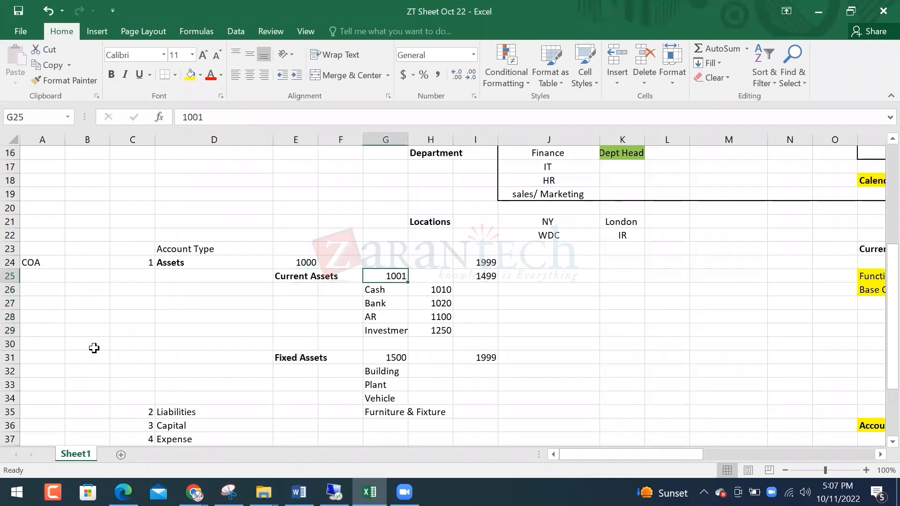
key(Down)
key(shift+Right)
key(shift+Down)
key(shift+Down)
key(shift+Down)
key(shift+Down)
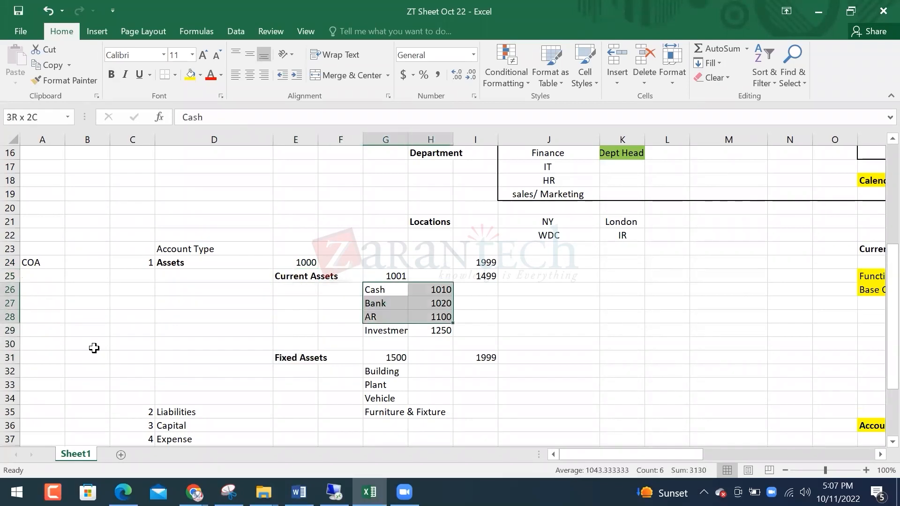
key(Up)
key(Up)
key(Left)
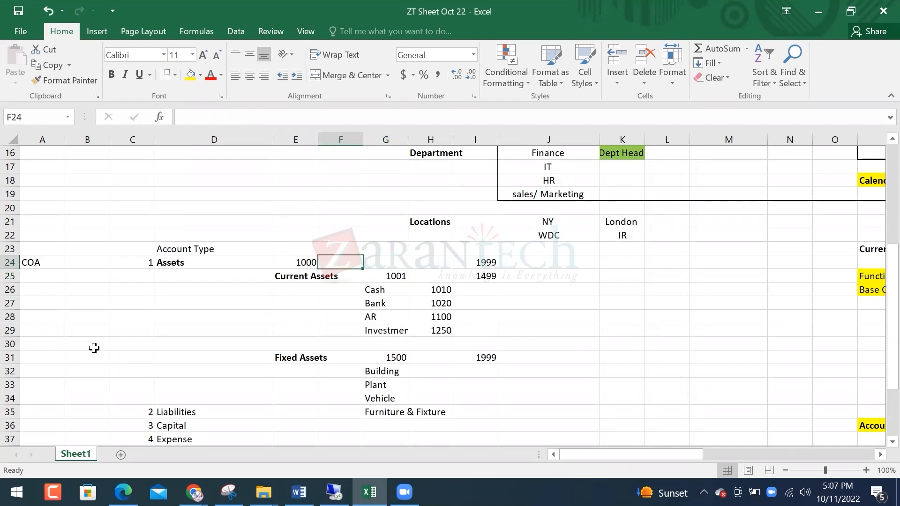
key(Right)
key(Right)
key(Right)
key(Left)
key(Left)
key(Left)
key(Left)
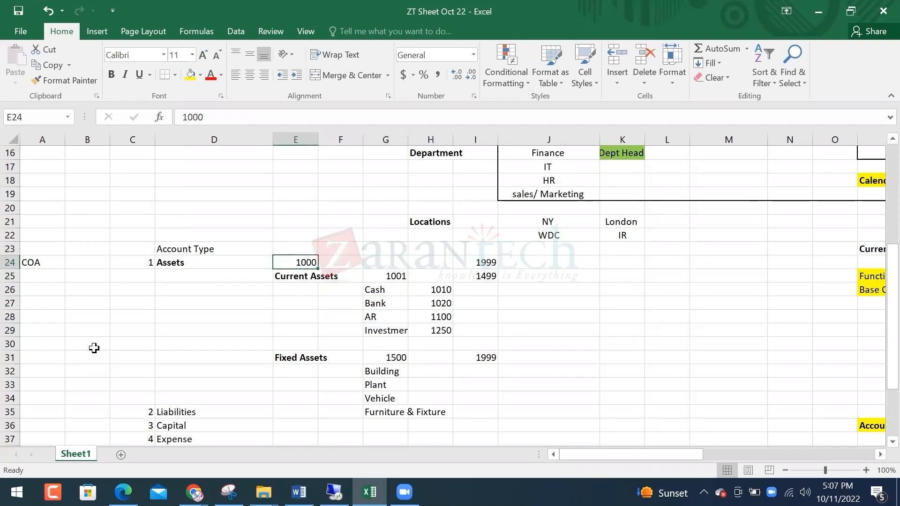
key(shift+Right)
key(shift+Right)
key(shift+Right)
key(shift+Right)
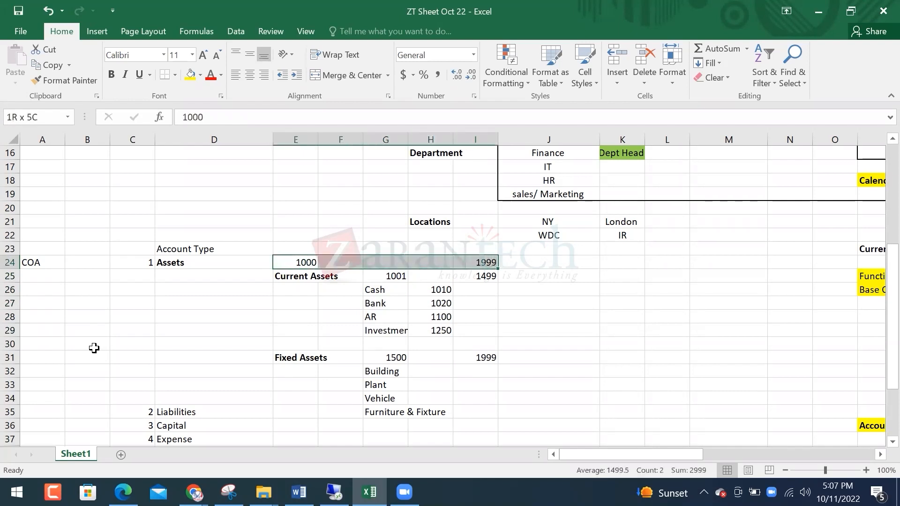
key(Down)
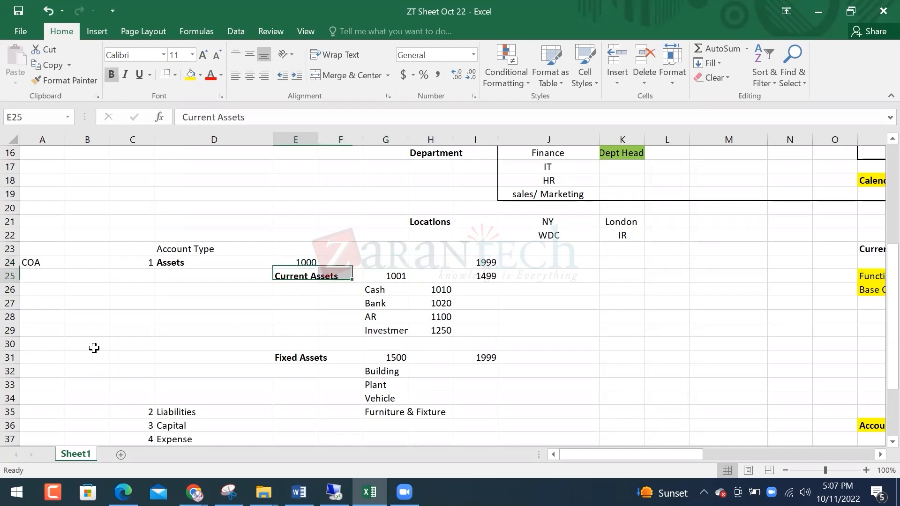
key(Right)
key(Right)
key(Left)
key(Right)
key(shift+Right)
key(shift+Right)
key(Down)
key(Down)
key(Down)
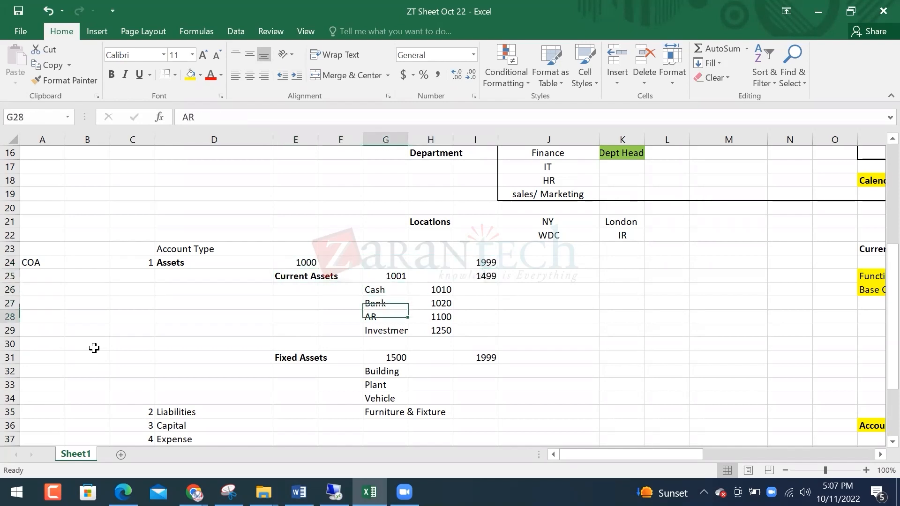
key(Up)
key(Right)
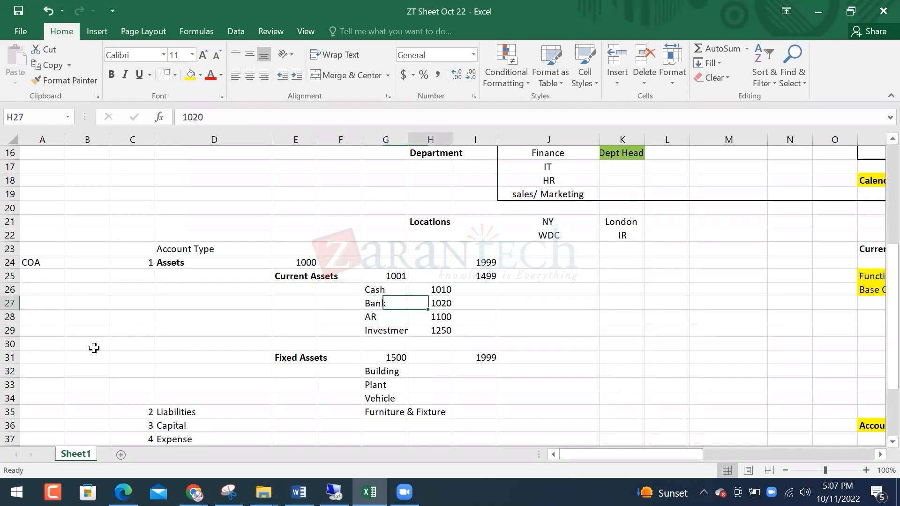
key(Left)
key(shift+Right)
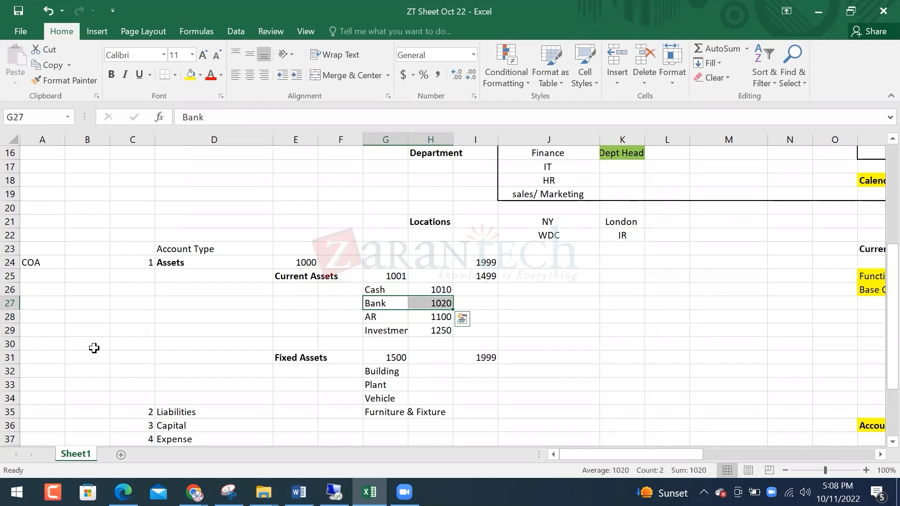
key(Up)
key(Up)
key(Left)
key(Left)
Add the note 'easily liquidate in business' beside the Current Assets 1001–1499 range
key(Right)
key(Right)
key(Right)
key(Right)
key(Right)
key(Right)
text(li)
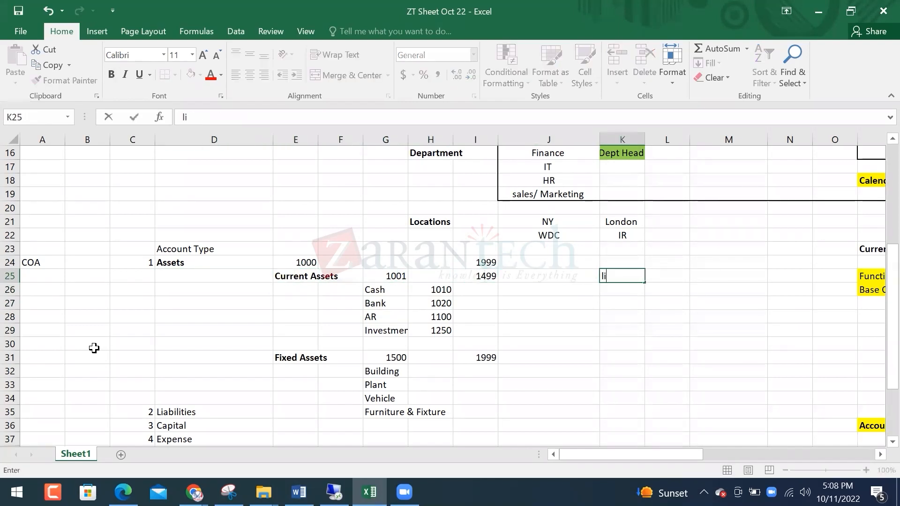
text(easilty liquidate in busi)
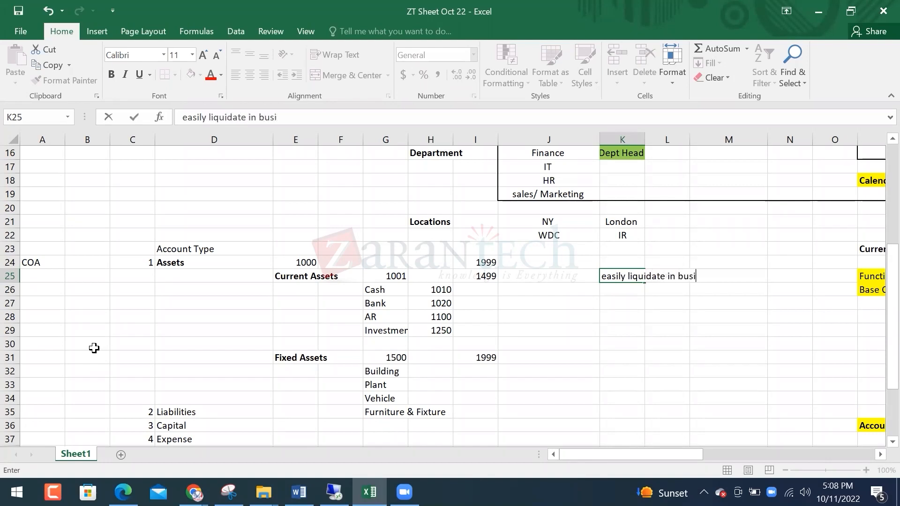
key(Return)
Move down through the current asset accounts and Fixed Assets row to the Building account
key(Left)
key(Left)
key(Left)
key(Left)
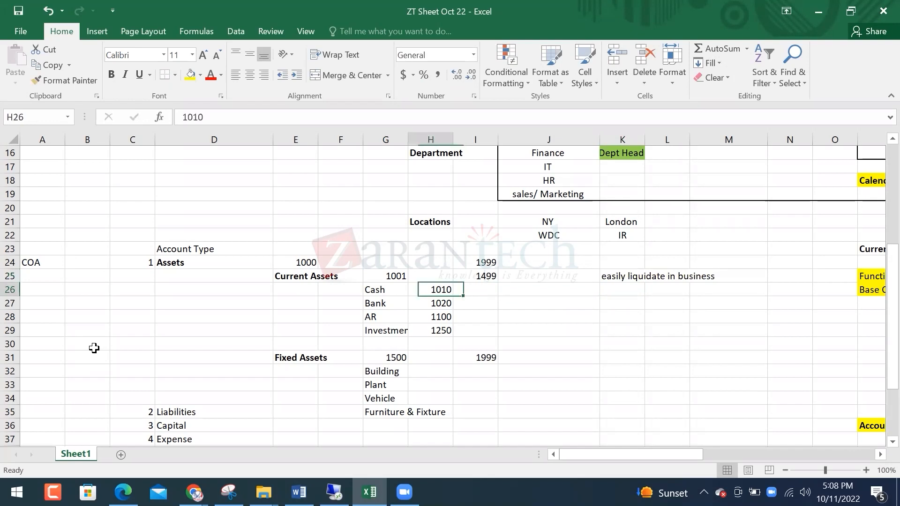
key(Down)
key(Down)
key(Down)
key(Down)
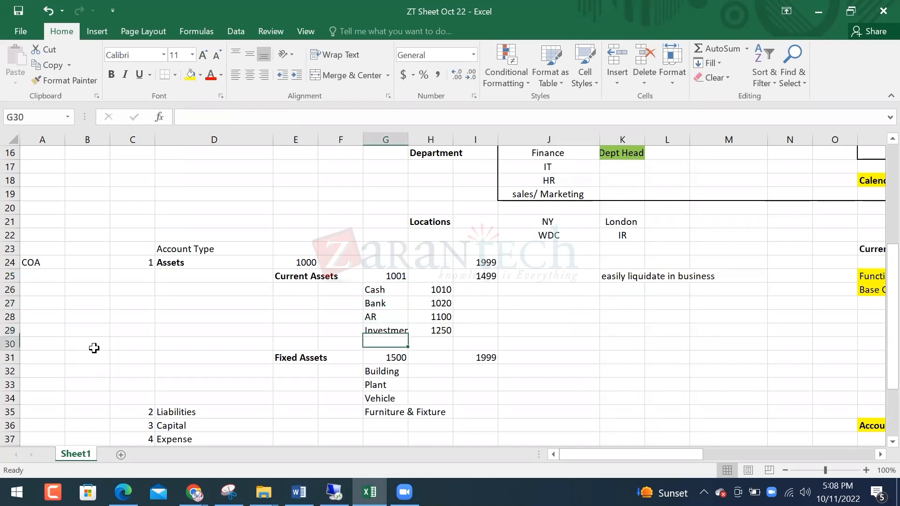
key(Up)
key(Down)
key(Down)
key(Down)
key(Left)
key(Left)
key(Up)
key(Right)
key(Right)
key(Right)
key(Right)
key(Right)
key(Right)
key(Right)
key(Left)
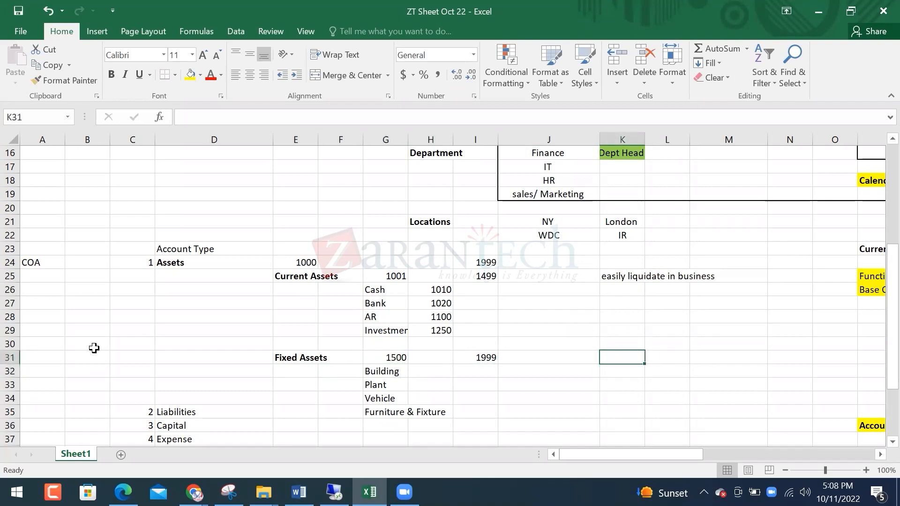
key(Down)
key(Left)
key(Left)
key(Left)
key(Left)
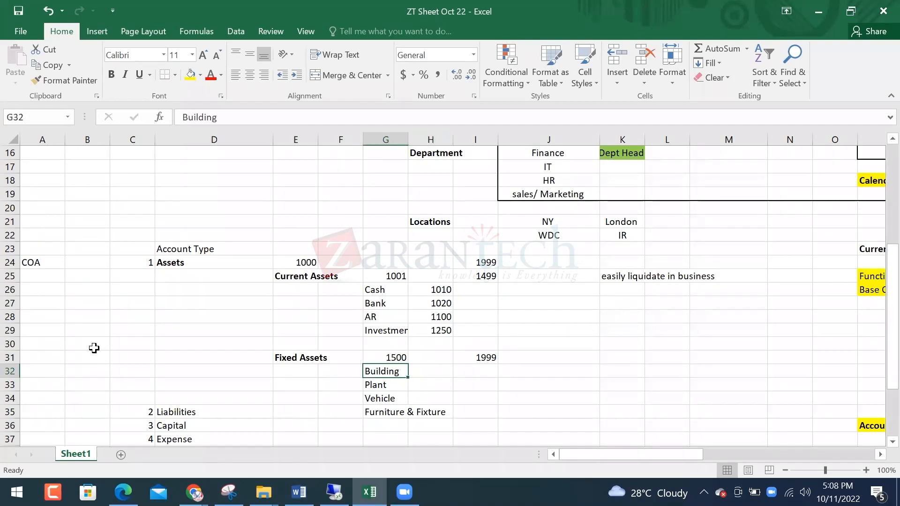
Copy the Liabilities-through-Revenue account types two rows lower to make space
key(Up)
key(Up)
key(Up)
key(shift+Up)
key(shift+Up)
key(shift+Up)
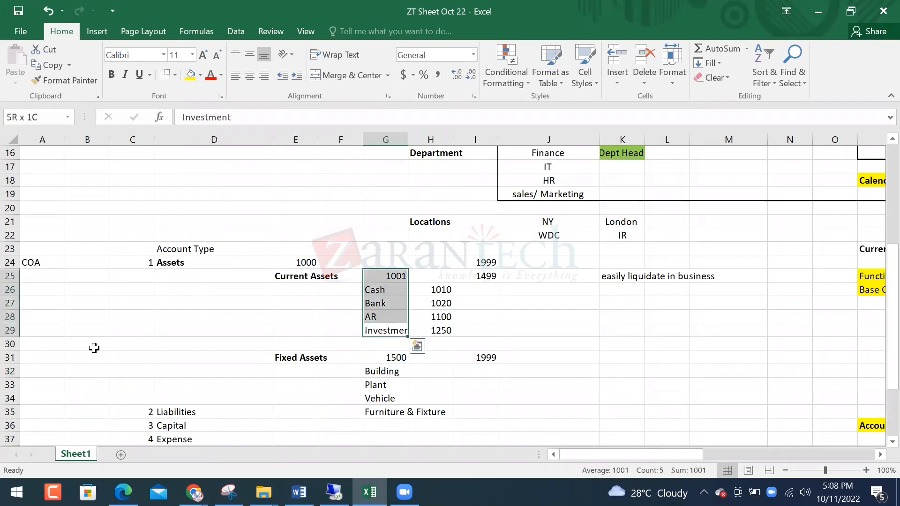
key(Up)
key(Left)
key(Left)
key(Up)
key(Up)
key(Up)
key(shift+Down)
key(shift+Down)
key(shift+Down)
key(shift+Down)
key(shift+Down)
key(shift+Down)
key(Down)
key(Down)
key(Down)
key(Down)
key(Down)
key(Down)
key(Down)
key(Down)
key(Down)
key(Down)
key(Down)
key(Down)
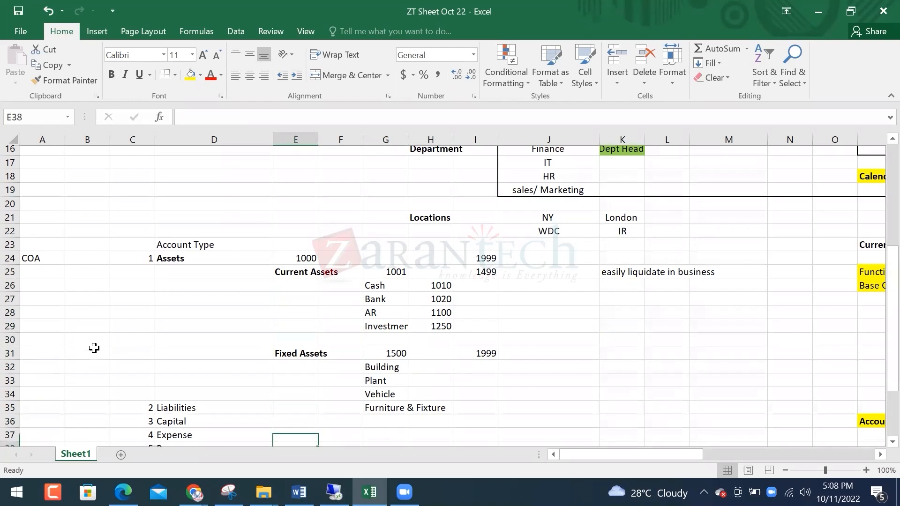
key(Down)
key(Down)
key(Down)
key(Left)
key(Left)
key(Up)
key(Up)
key(Up)
key(Up)
key(Up)
key(shift+Right)
key(shift+Down)
key(shift+Down)
key(shift+Down)
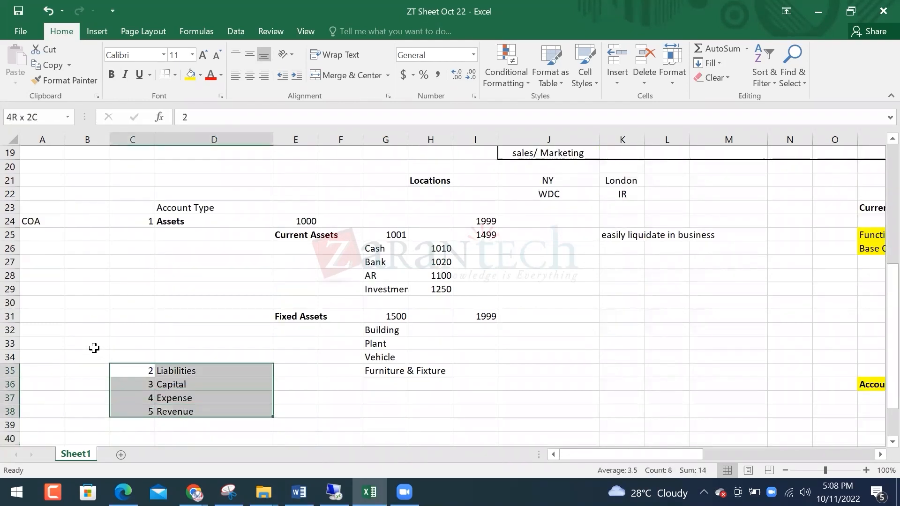
key(ctrl+c)
key(Down)
key(Down)
key(ctrl+v)
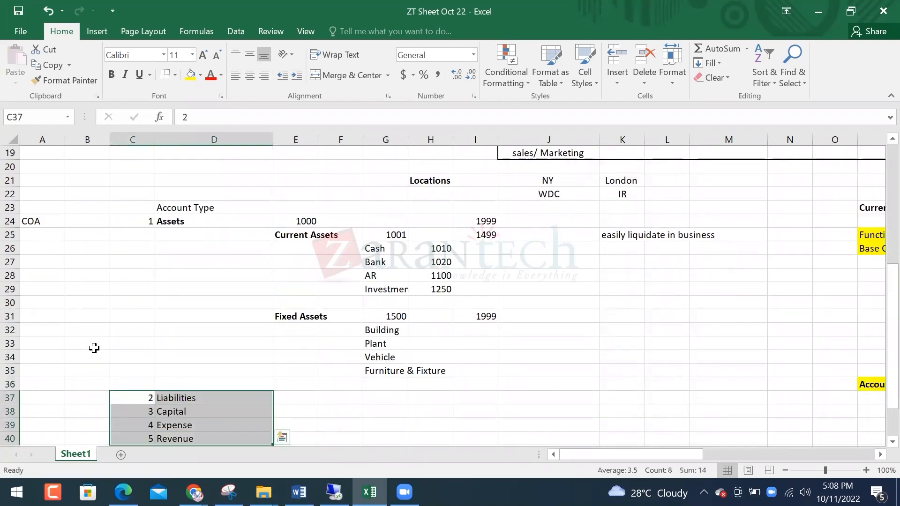
Label the Liabilities sub-groups Short Term and Long Term
key(Right)
key(Right)
key(Right)
key(Left)
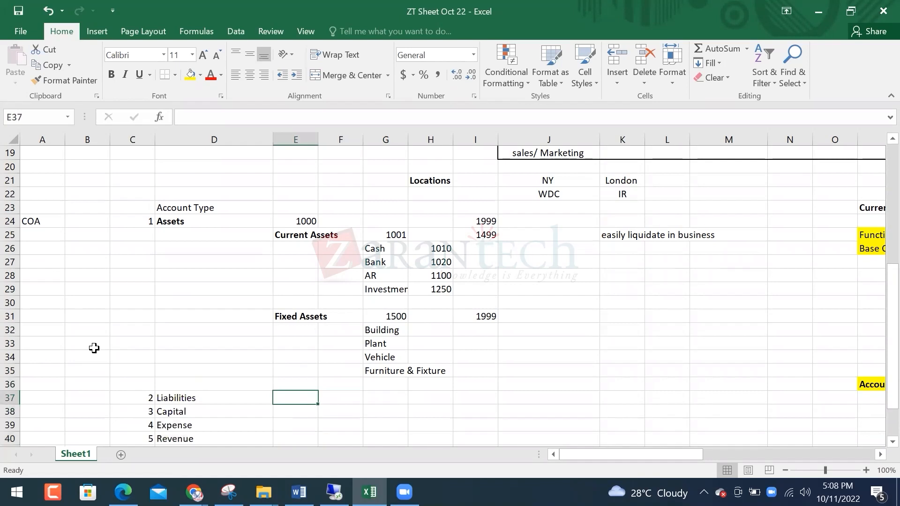
text(Shote )
text(TE)
text(rm)
key(Return)
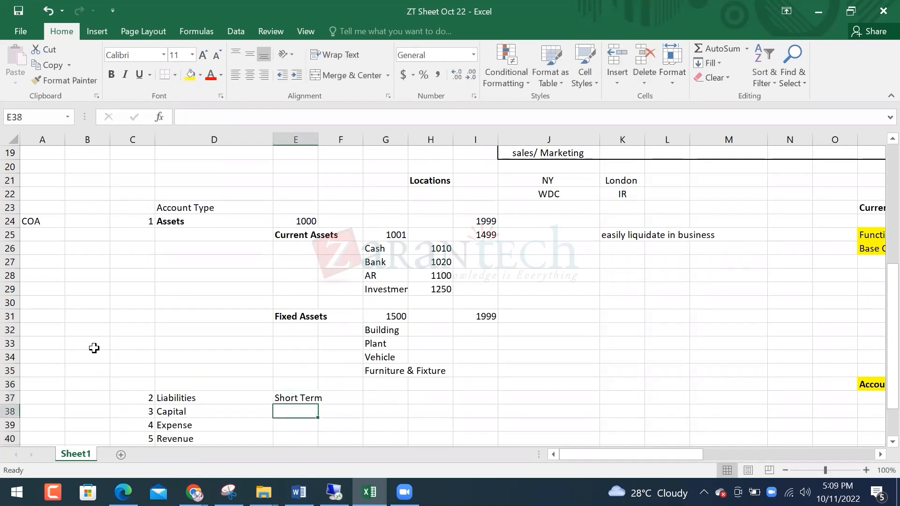
key(Return)
text(Long Term)
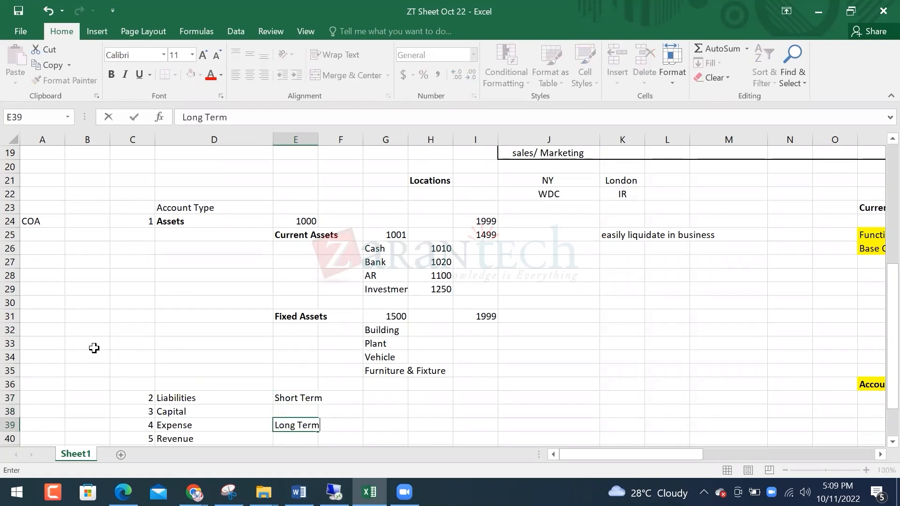
key(Return)
key(Left)
key(Left)
Shift the Capital, Expense and Revenue rows further down
key(Up)
key(Up)
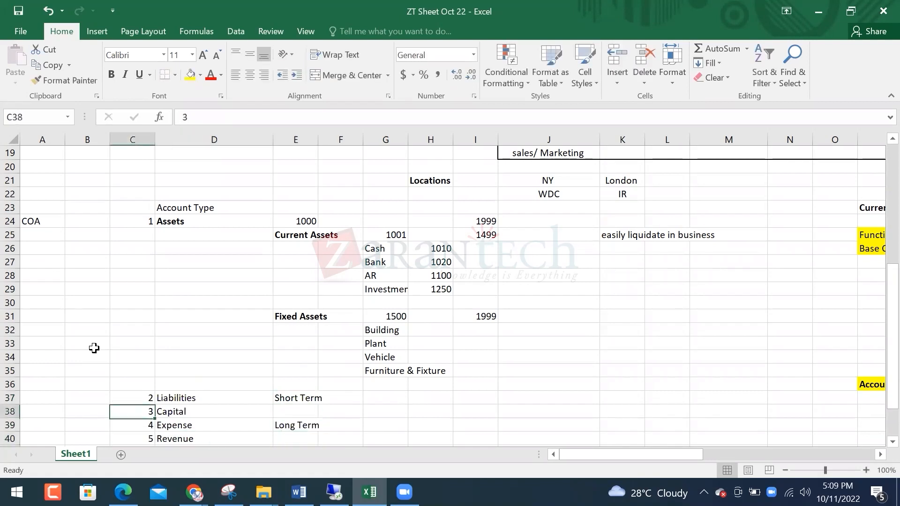
key(shift+Right)
key(shift+Down)
key(shift+Down)
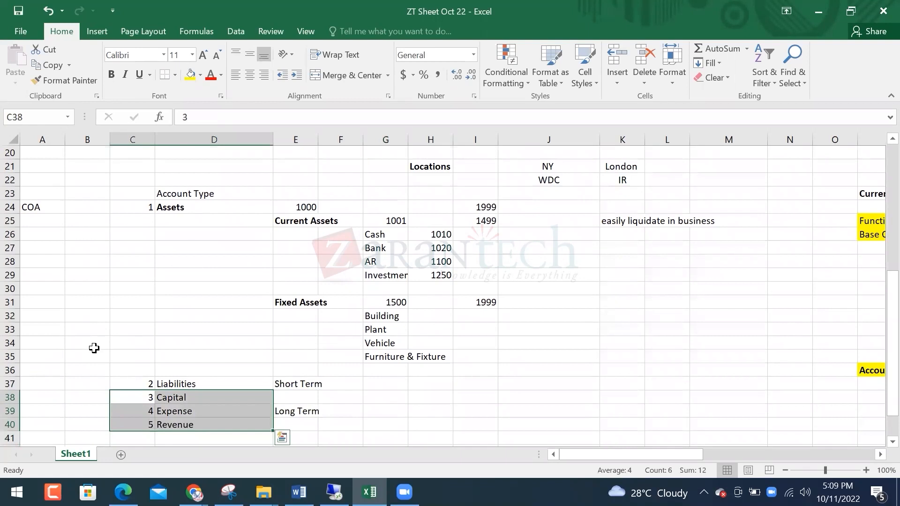
key(ctrl+c)
key(Down)
key(Down)
key(Down)
key(Return)
key(Right)
key(Up)
key(Up)
key(Up)
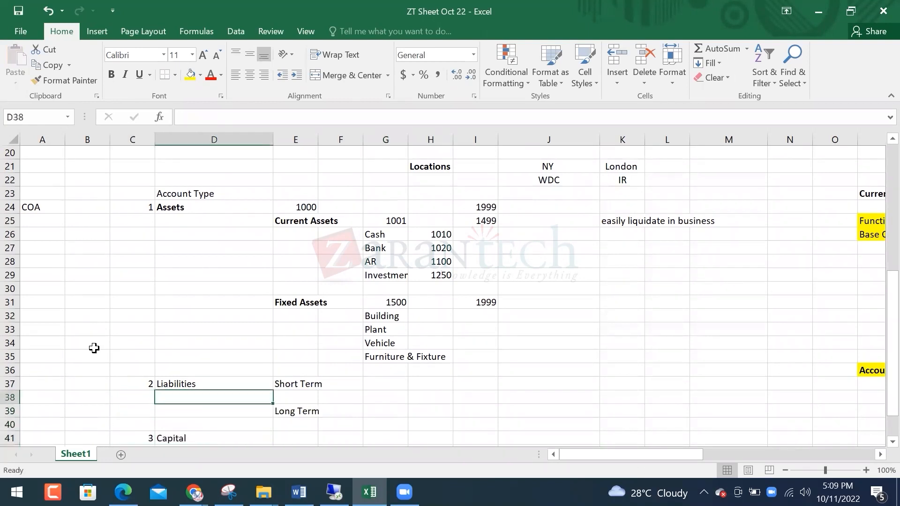
Move the Short Term and Long Term labels down one row
key(Up)
key(Right)
key(Up)
key(Down)
key(shift+Down)
key(shift+Down)
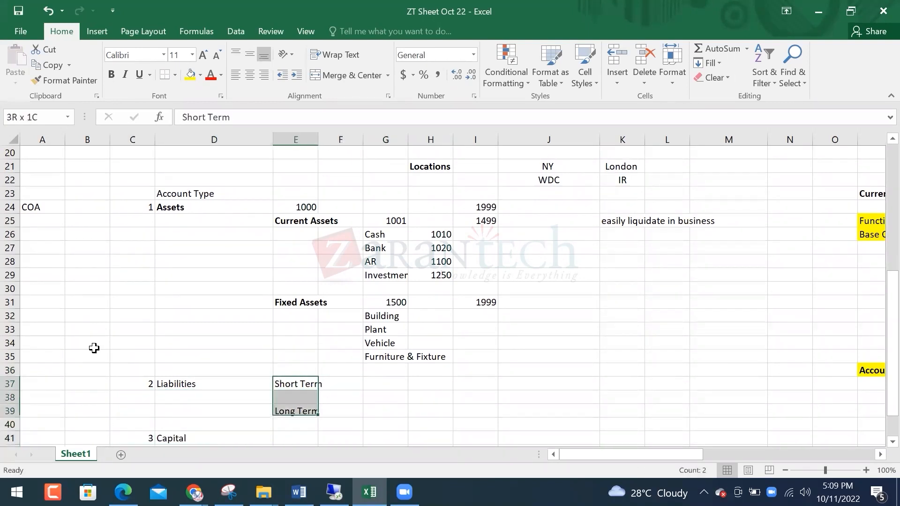
key(ctrl+x)
key(Down)
key(Return)
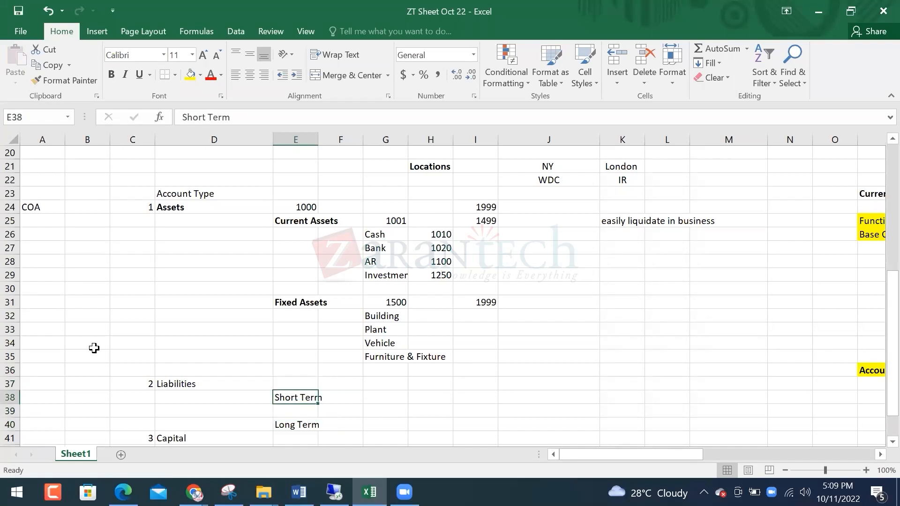
Note 'less than a year' in K38 beside Short Term
key(Right)
key(Right)
key(Right)
key(Right)
key(Right)
key(Right)
key(Right)
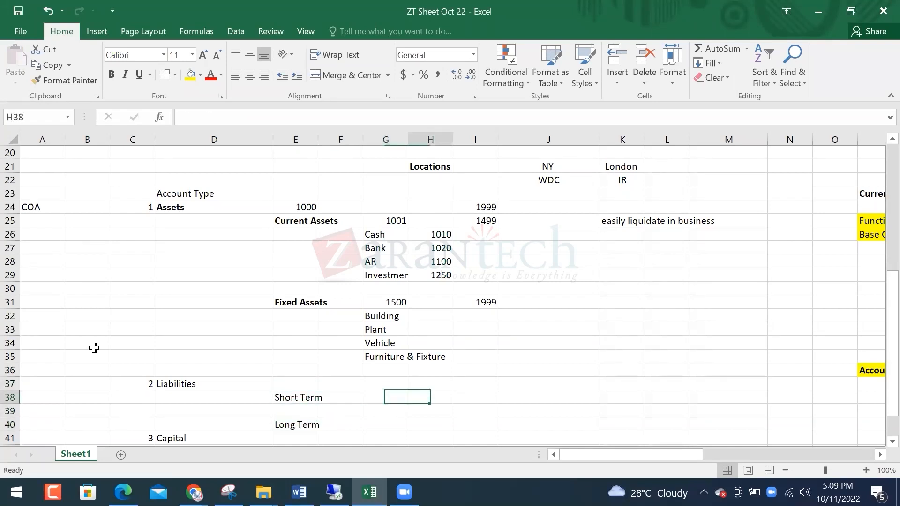
key(Left)
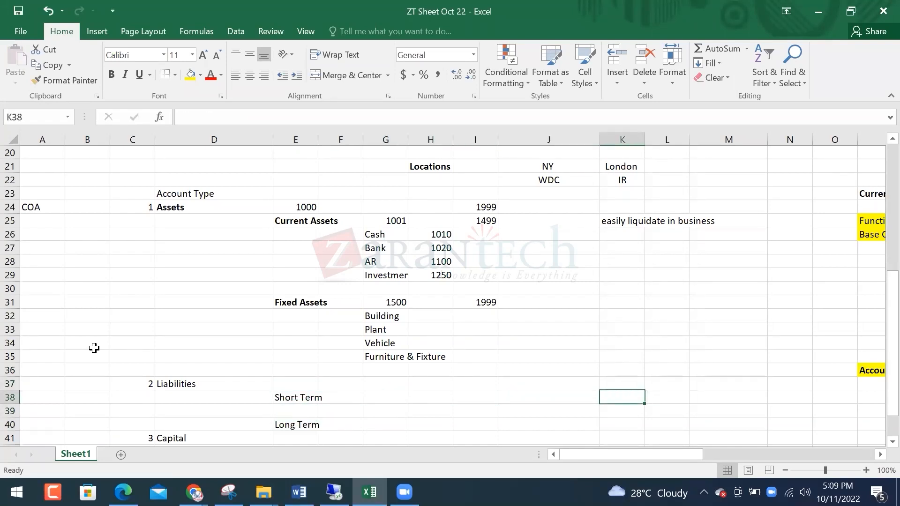
text(less tha)
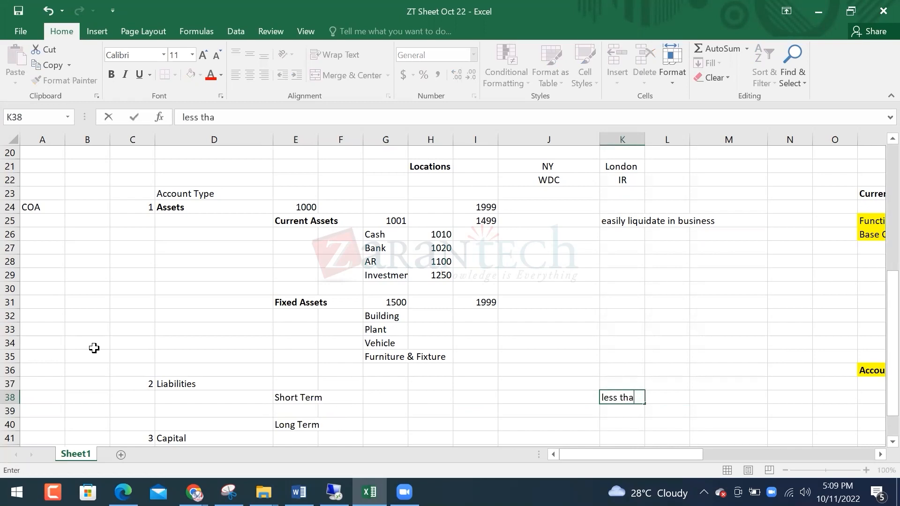
text(n a year)
key(Return)
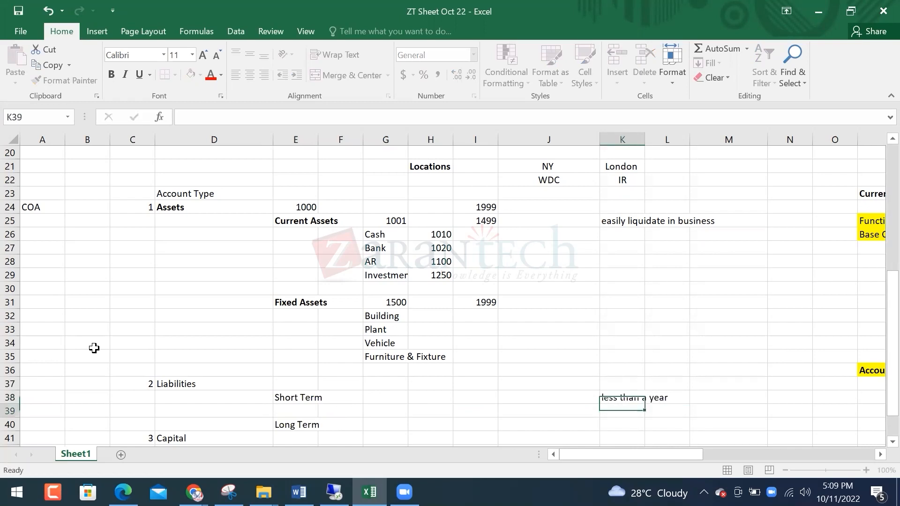
Enter Loans as the first Short Term item in column F
key(Up)
key(Left)
key(Left)
key(Left)
key(Left)
Move Long Term down a row and add AP under Loans
key(Left)
key(Left)
key(Right)
key(Right)
key(Left)
key(Down)
text(Loans)
key(Return)
key(Left)
key(ctrl+x)
key(Down)
key(ctrl+v)
key(Up)
key(Right)
text(AP)
key(Return)
key(Left)
key(Left)
key(Left)
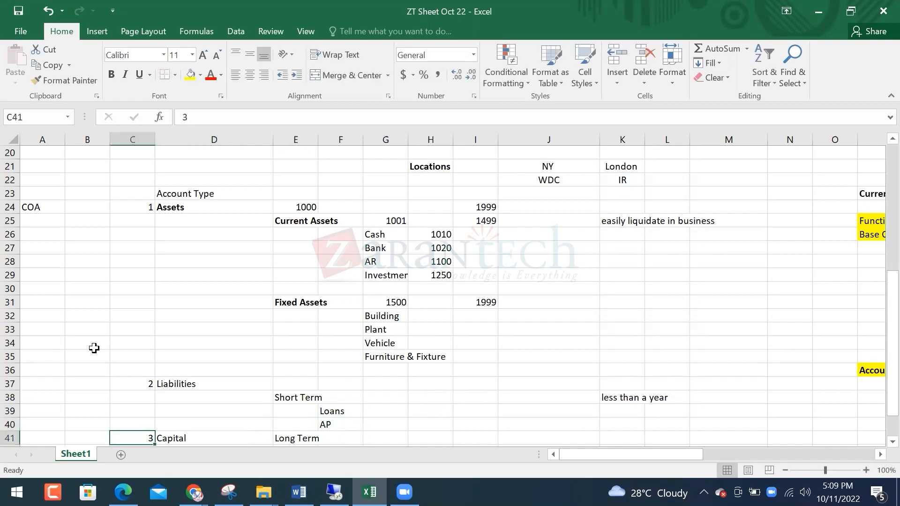
Copy Capital through Revenue three rows lower, into rows 44–46
key(Down)
key(Down)
key(ctrl+Down)
key(ctrl+Up)
key(ctrl+Up)
key(ctrl+Up)
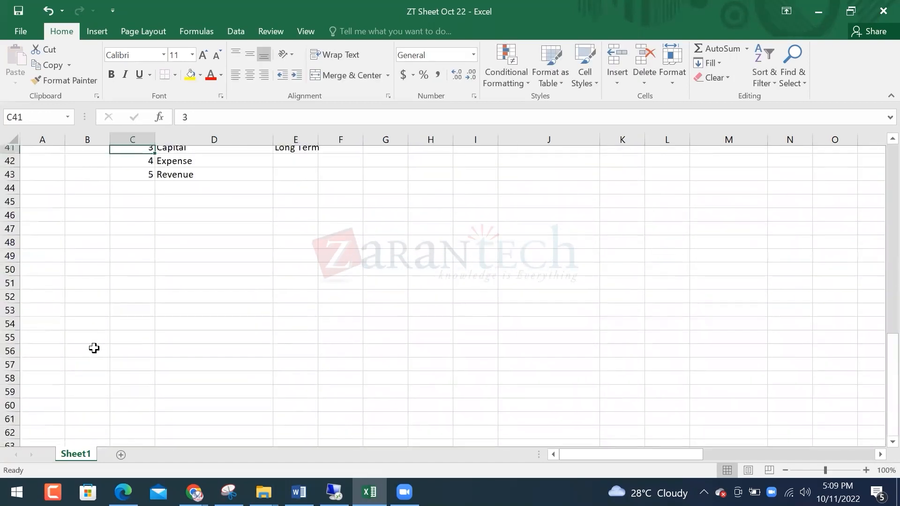
key(Down)
key(Down)
key(Down)
key(Down)
key(shift+Down)
key(shift+Down)
key(shift+Right)
key(ctrl+c)
key(Down)
key(Down)
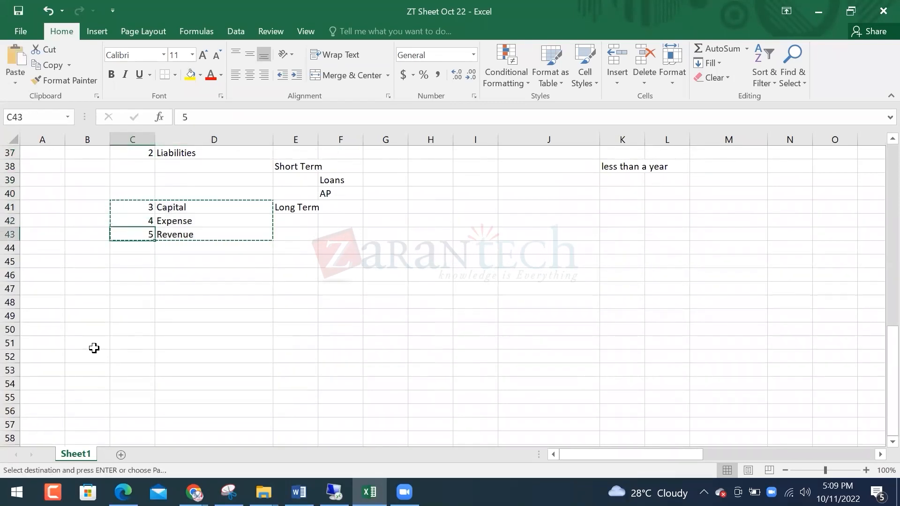
key(Down)
key(ctrl+v)
Enter account code 2000 for Liabilities
key(Up)
key(Up)
key(Up)
key(Up)
key(Up)
key(Up)
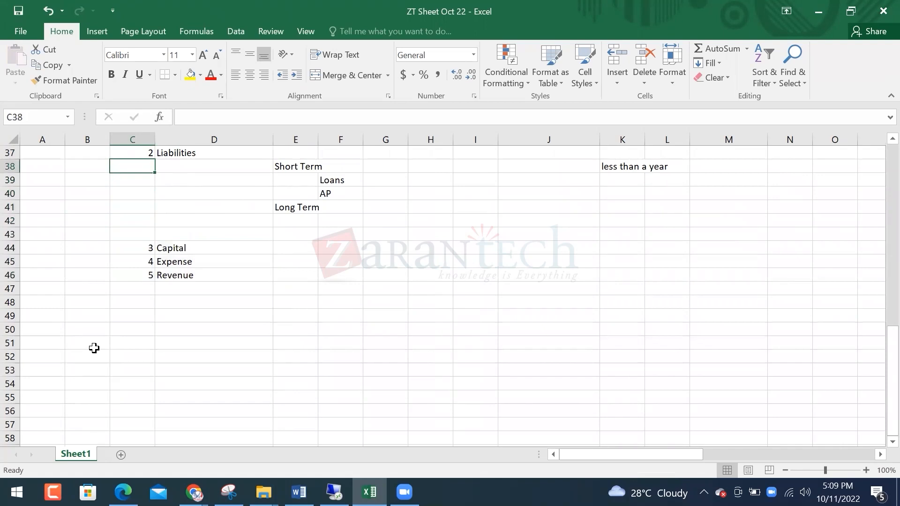
key(Up)
key(Right)
key(Right)
text(2000)
key(Right)
key(Right)
key(Right)
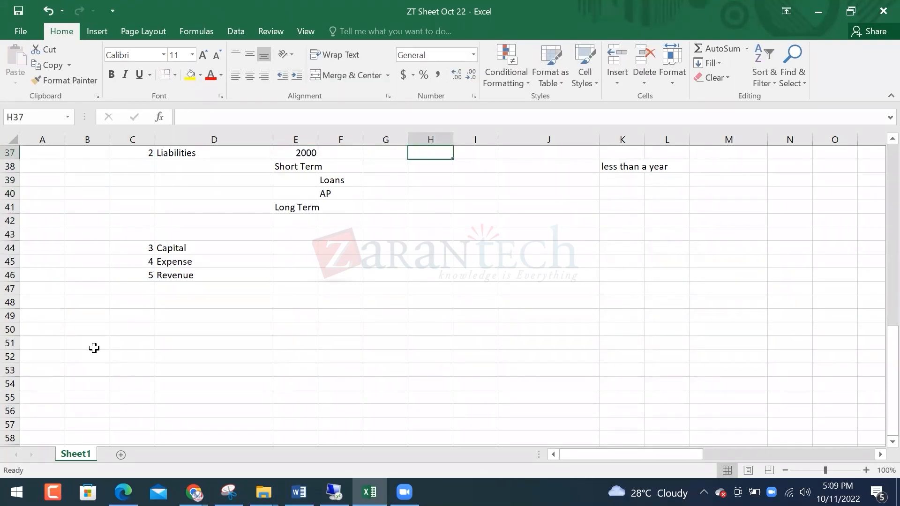
End the Liabilities range at 2999 and number Short Term 2001–2499
text(20)
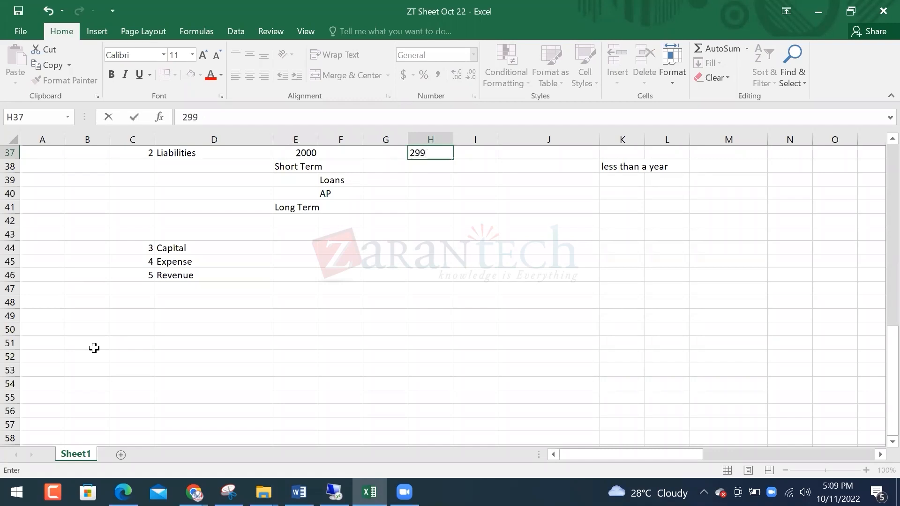
key(Left)
key(Down)
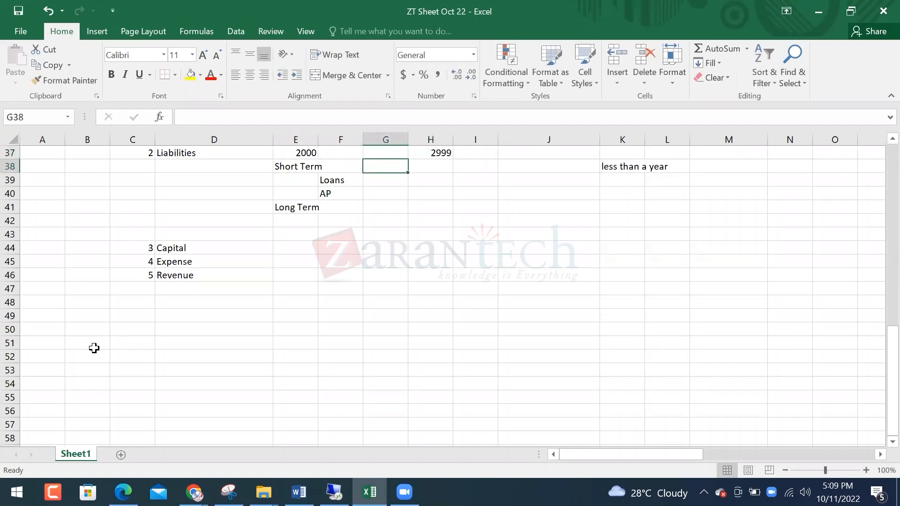
text(2001)
key(Right)
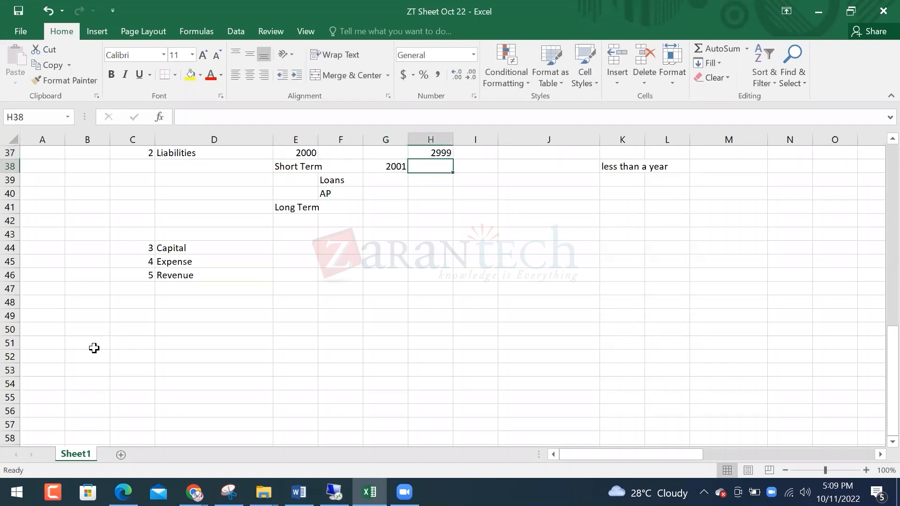
text(2499)
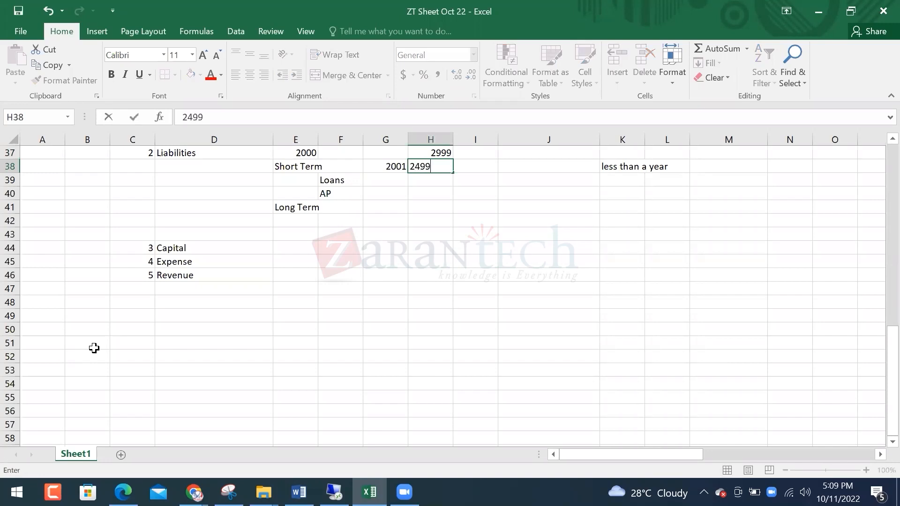
key(Left)
Number Long Term 2500–2999 and enter Bank Loans beneath it
key(Down)
key(Down)
key(Down)
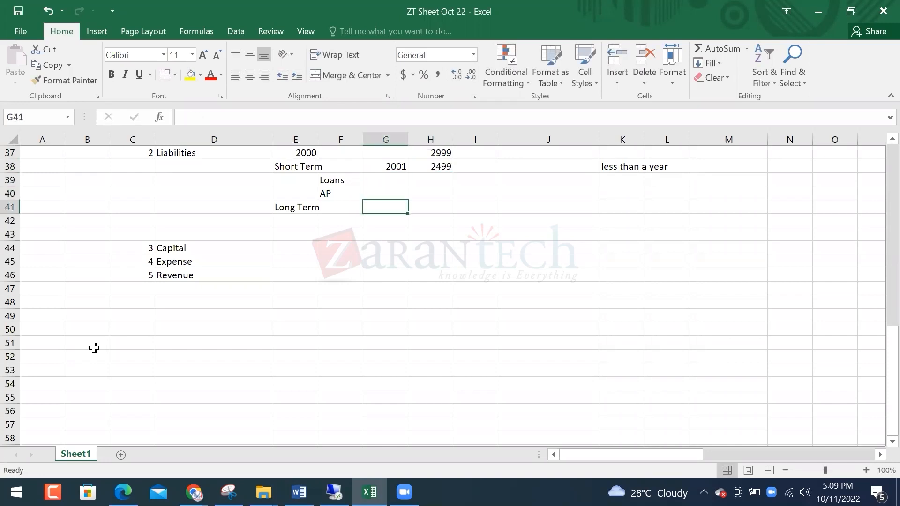
text(2500)
key(Right)
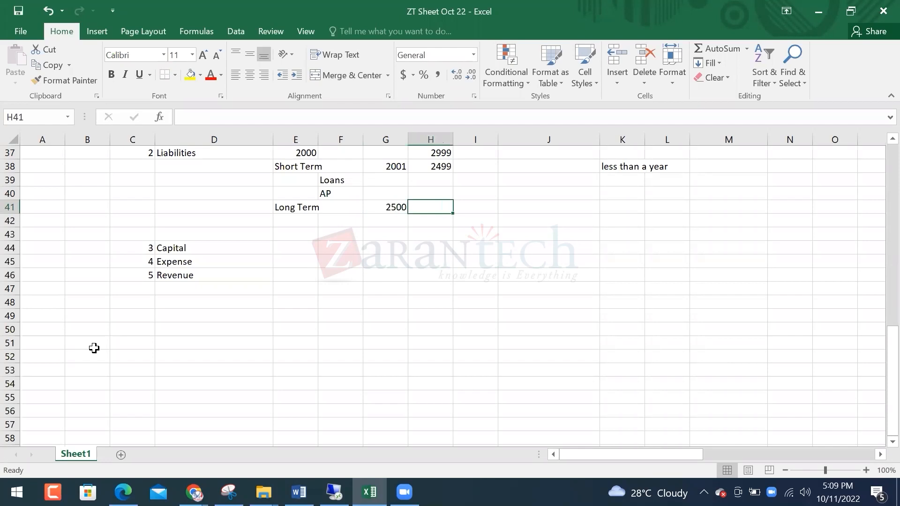
text(2999)
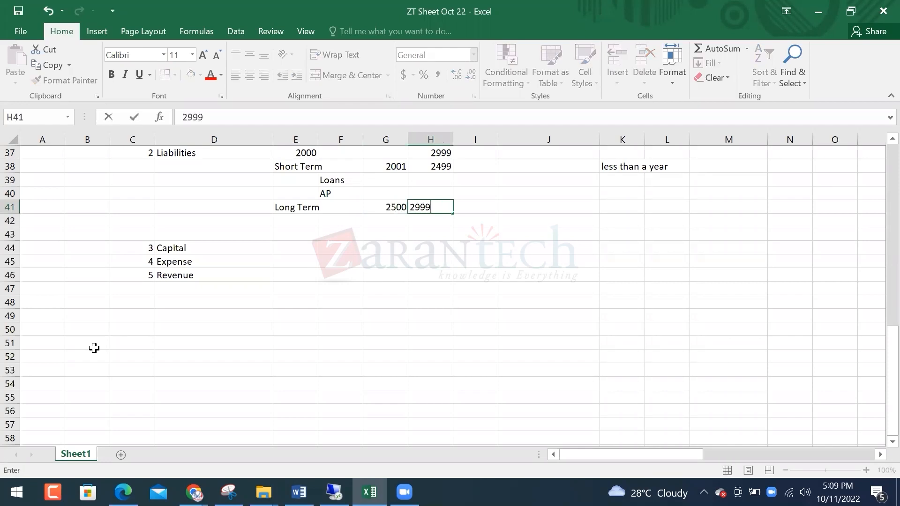
key(Up)
key(Left)
key(Left)
key(Down)
key(Down)
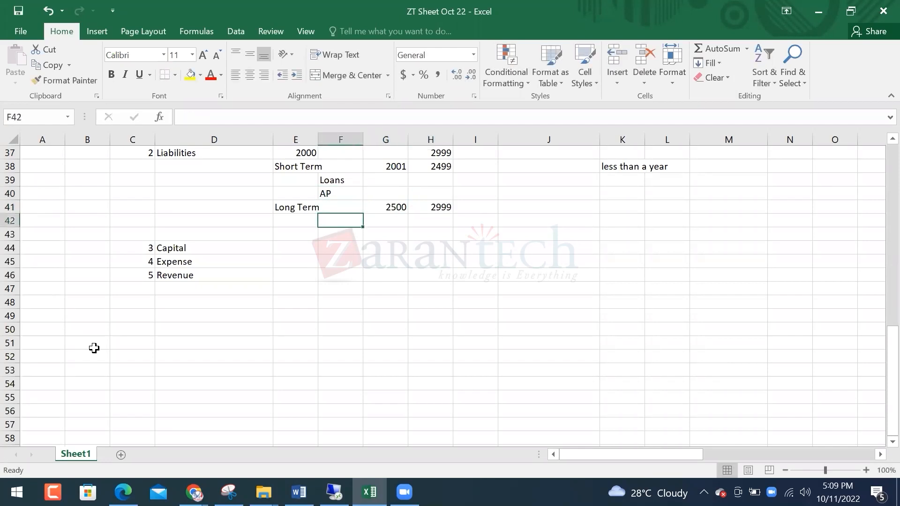
text(Bank Loans)
Move the Long Term block down a row and add Interest Payable under AP
key(Return)
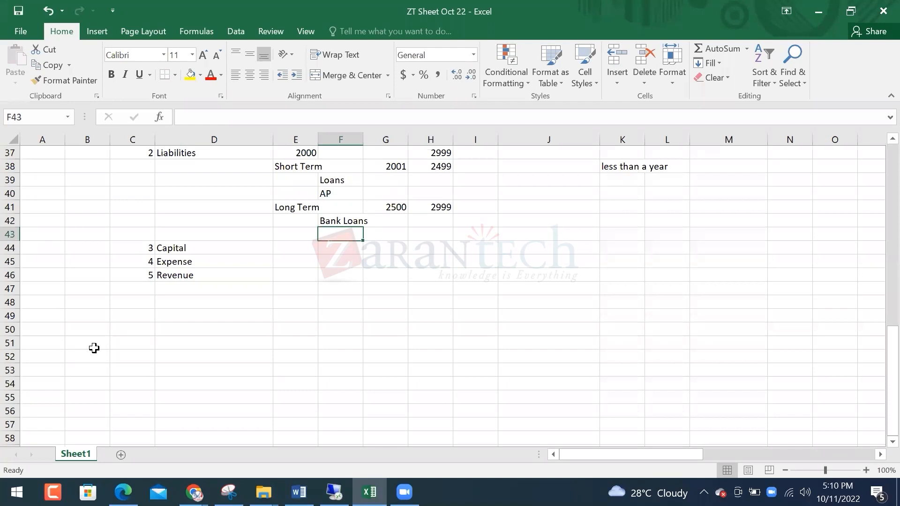
key(Up)
key(Up)
key(Up)
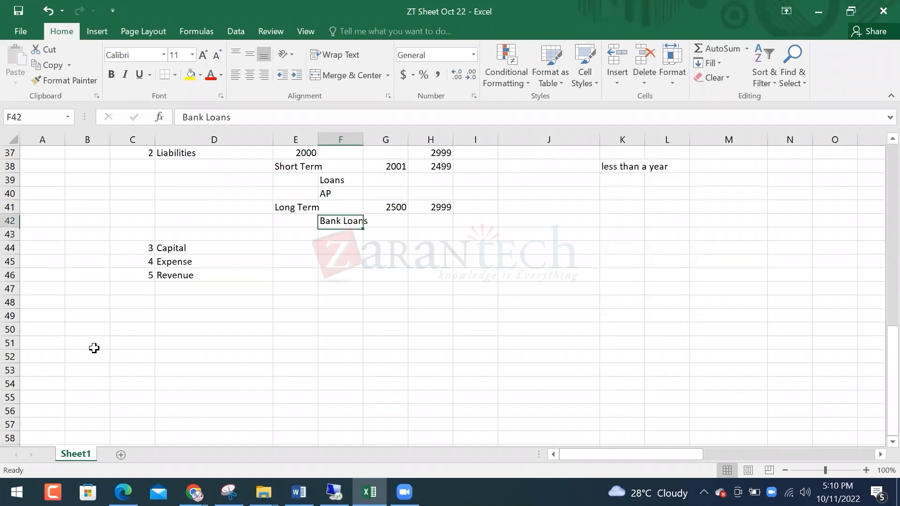
key(Down)
key(Down)
key(Down)
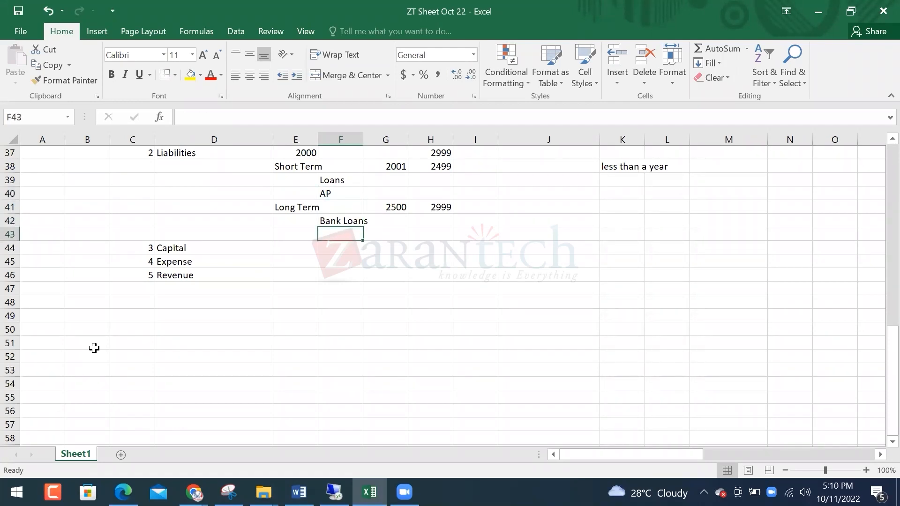
key(Up)
key(Up)
key(Left)
key(shift+Down)
key(shift+Down)
key(shift+Right)
key(shift+Right)
key(shift+Right)
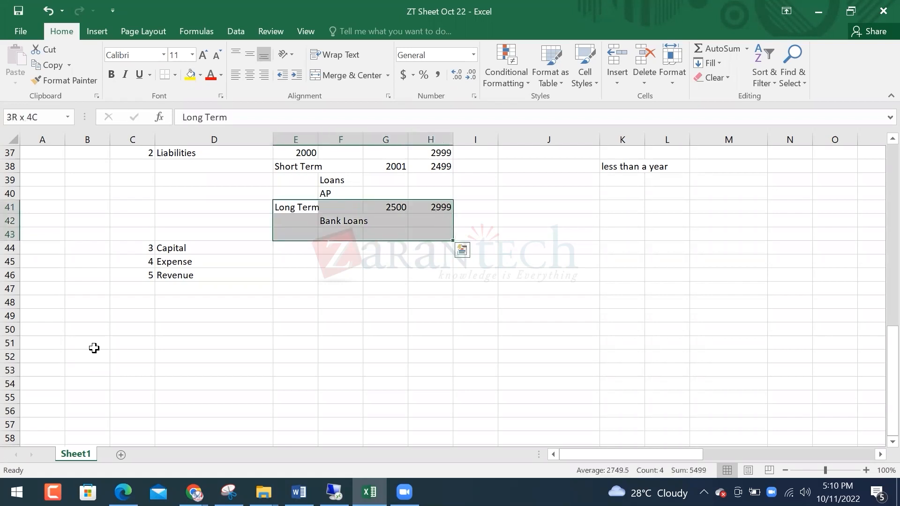
key(ctrl+x)
key(Down)
key(Return)
key(Up)
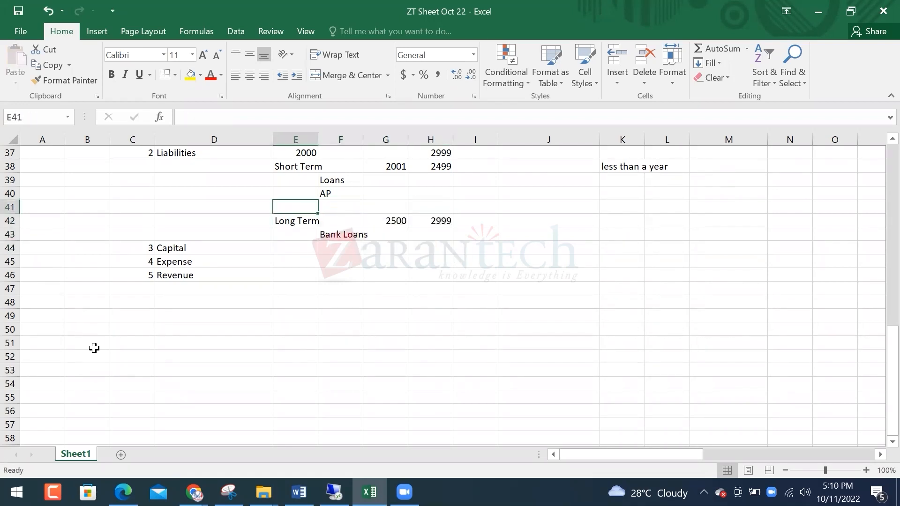
key(Right)
text(Interest Payable)
key(Return)
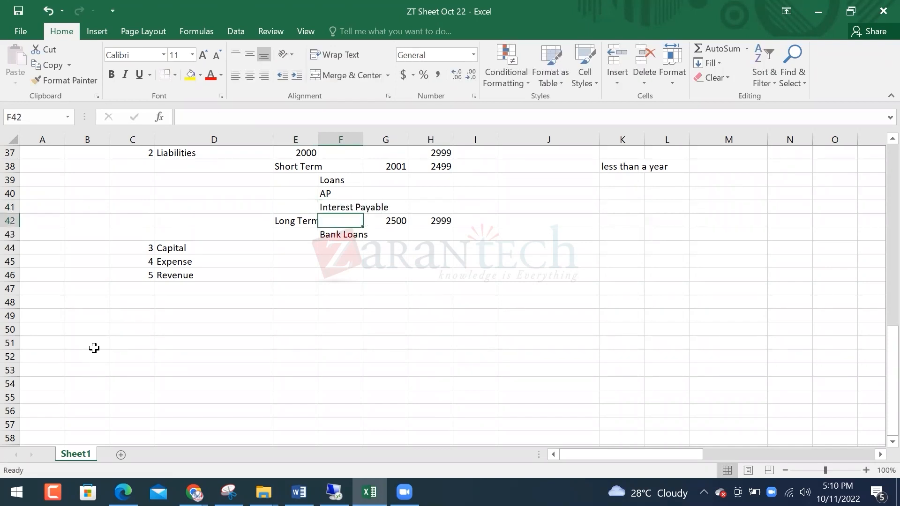
Bold the Short Term and Long Term labels and the Liabilities heading in D37
key(Left)
key(Left)
key(Right)
key(Up)
key(Up)
key(Up)
key(Up)
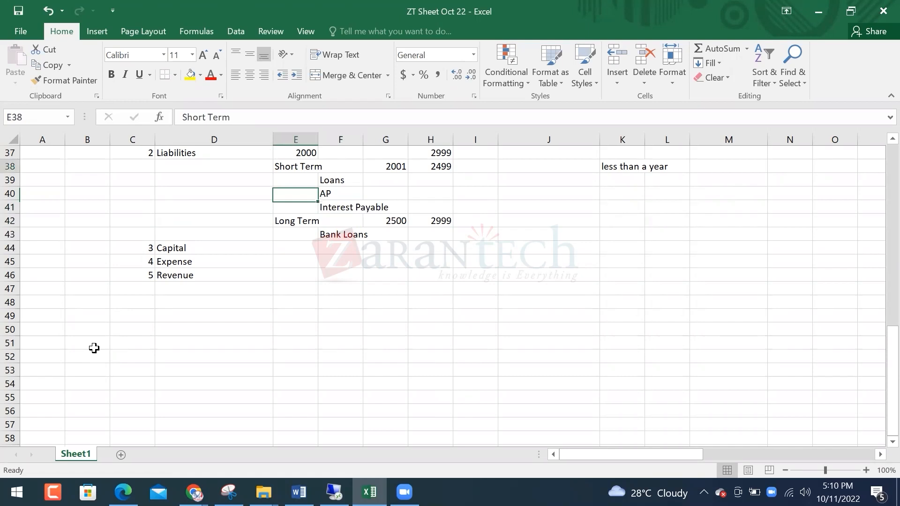
key(shift+Down)
key(shift+Down)
key(shift+Down)
key(shift+Down)
key(ctrl+b)
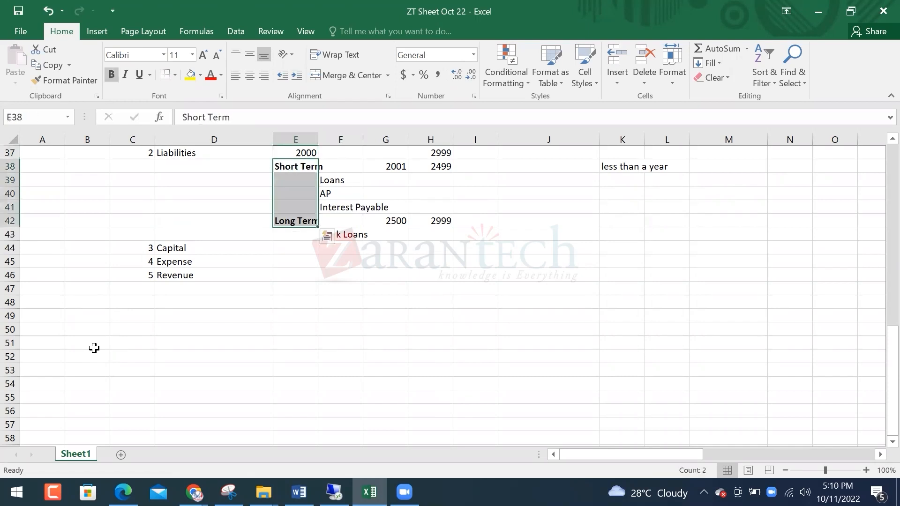
key(Up)
key(Left)
key(Left)
key(Right)
key(ctrl+b)
key(Down)
key(Down)
key(Down)
key(Down)
key(Down)
key(Down)
key(Down)
key(Down)
Move the Expense and Revenue entries one row lower
key(Left)
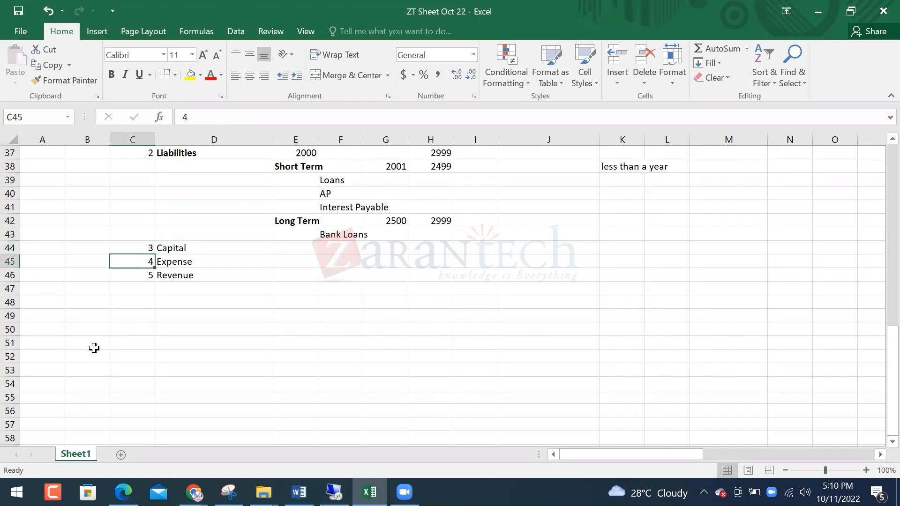
key(shift+Down)
key(shift+Right)
key(ctrl+c)
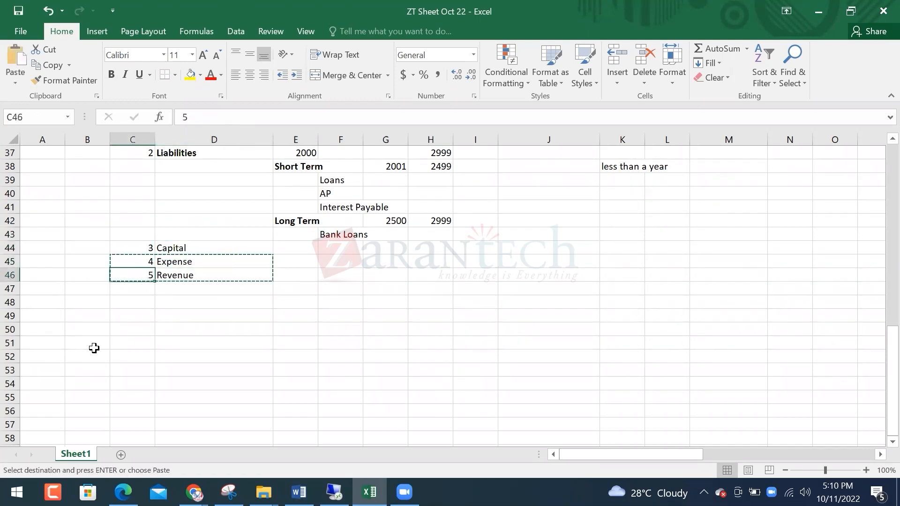
key(ctrl+v)
key(Up)
key(Up)
Tag Assets, Liabilities and Capital with BS in column B
key(Left)
key(Left)
key(Right)
key(Right)
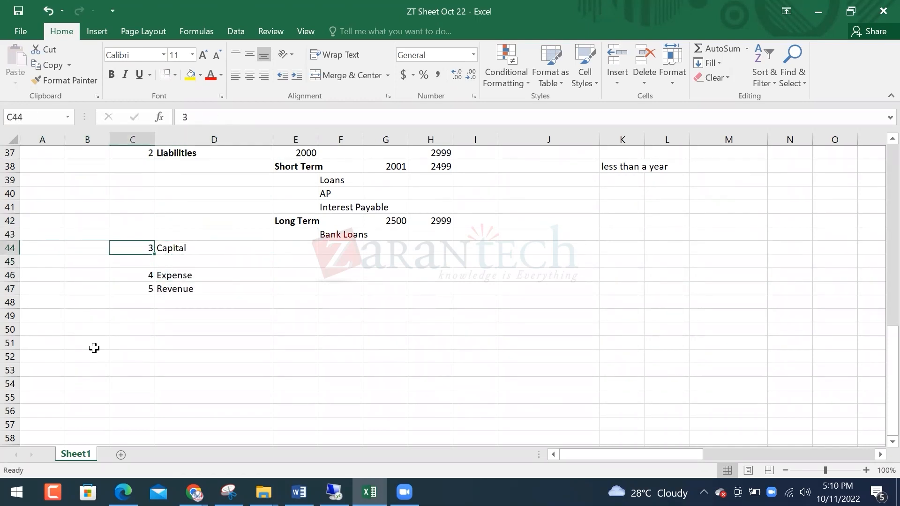
key(Right)
key(ctrl+Up)
key(ctrl+Up)
key(Left)
key(Left)
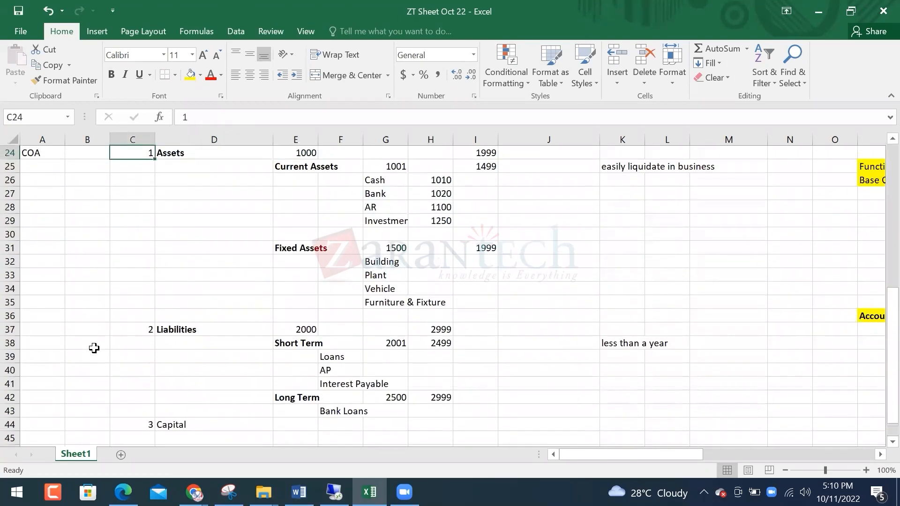
text(BS)
key(Return)
key(Right)
key(Right)
key(ctrl+Down)
key(Left)
key(Left)
text(BS)
key(Return)
key(Right)
key(Right)
key(Left)
key(ctrl+Down)
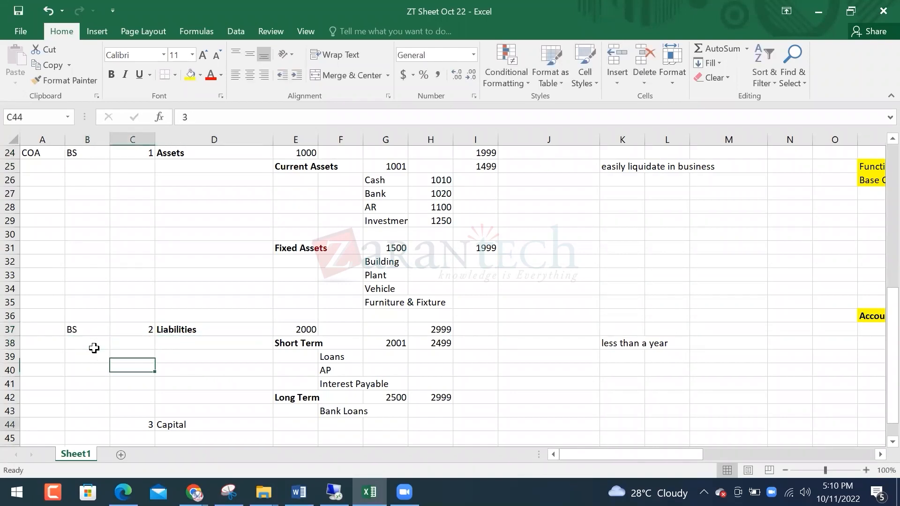
key(Left)
text(BS)
key(Return)
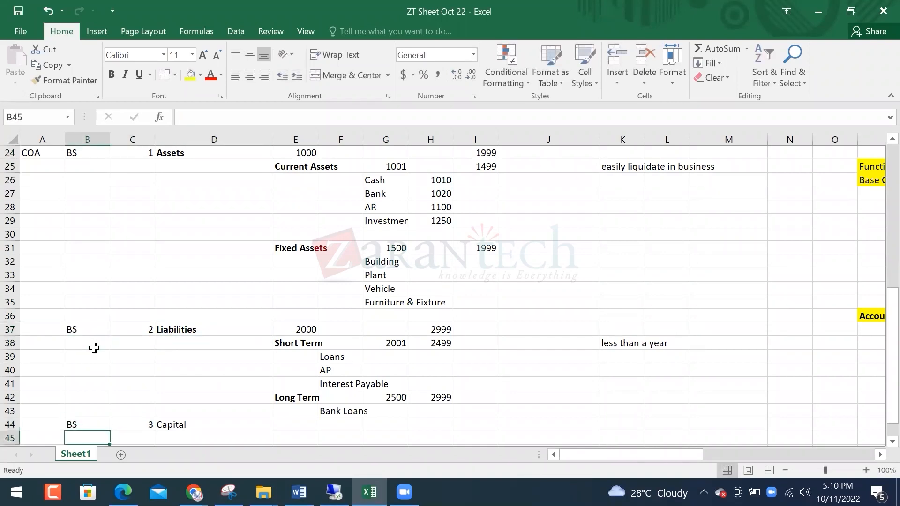
Cut the Revenue entry and paste it lower, into row 50
key(Down)
key(Down)
key(Down)
key(Down)
key(Down)
key(Up)
key(Right)
key(Up)
key(Right)
key(Up)
key(Left)
key(Up)
key(Down)
key(shift+Right)
key(ctrl+x)
key(Down)
key(Down)
key(Down)
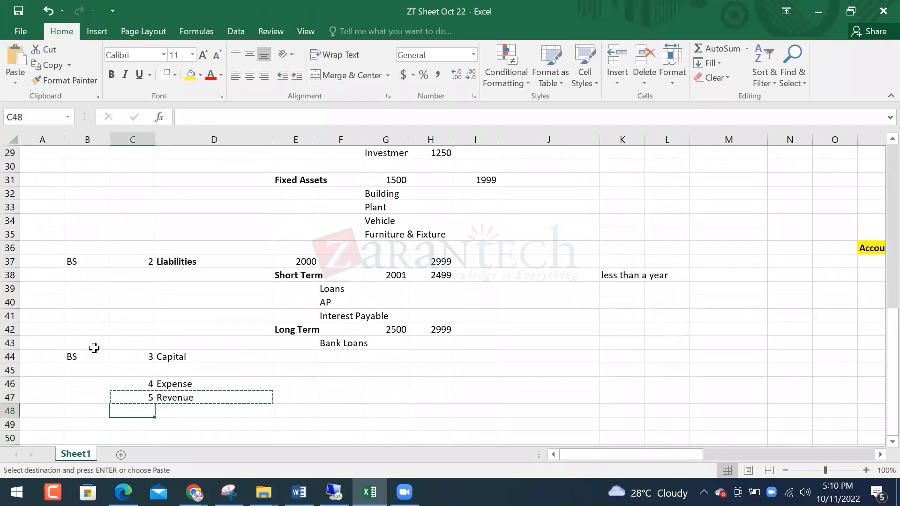
key(Return)
key(Up)
key(Up)
key(Up)
key(Up)
key(Up)
key(Up)
key(Right)
key(Right)
key(Right)
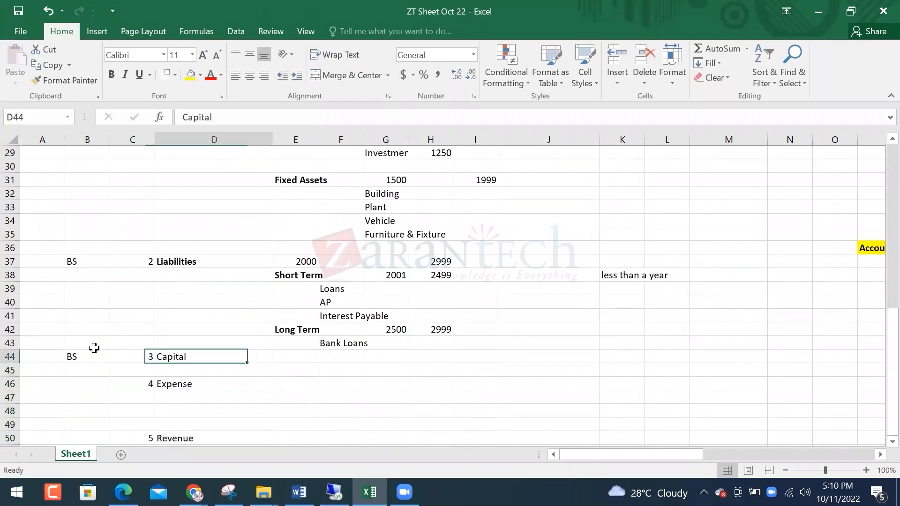
Give Capital the account range 3000 to 3999
key(Right)
text(3000)
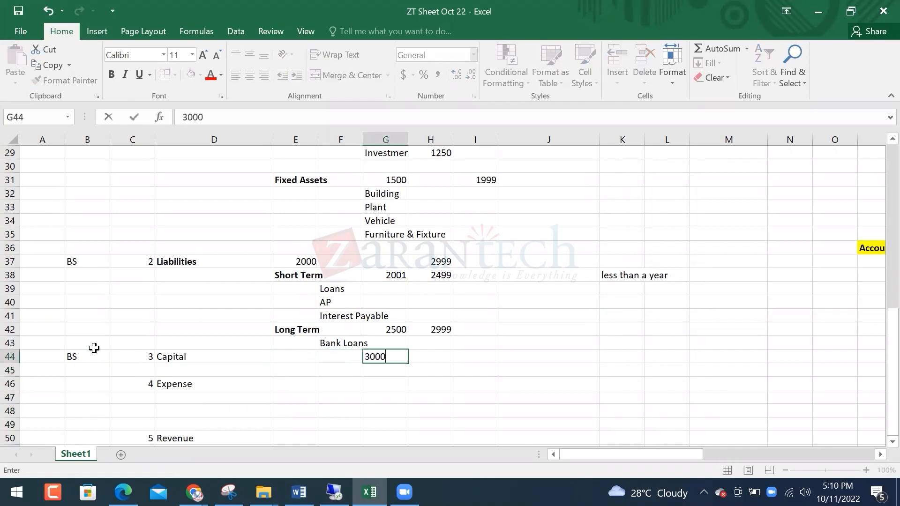
key(Tab)
text(30)
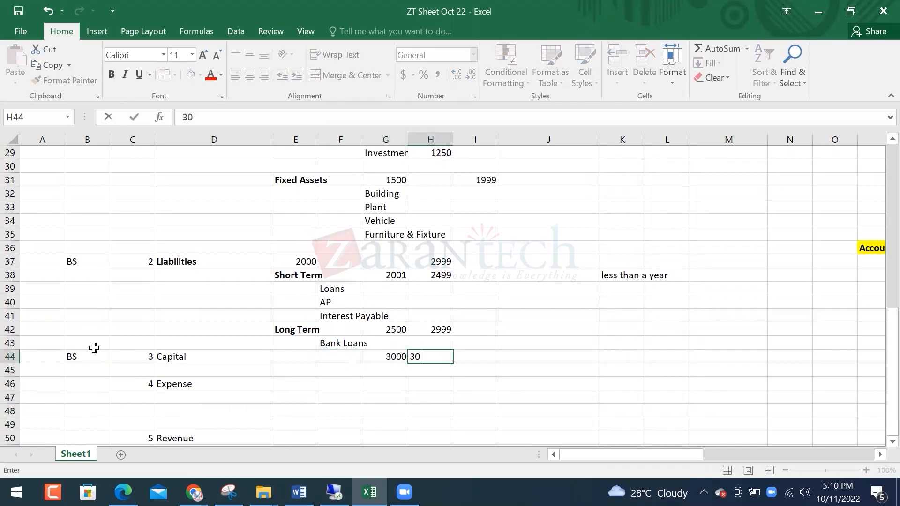
text(999)
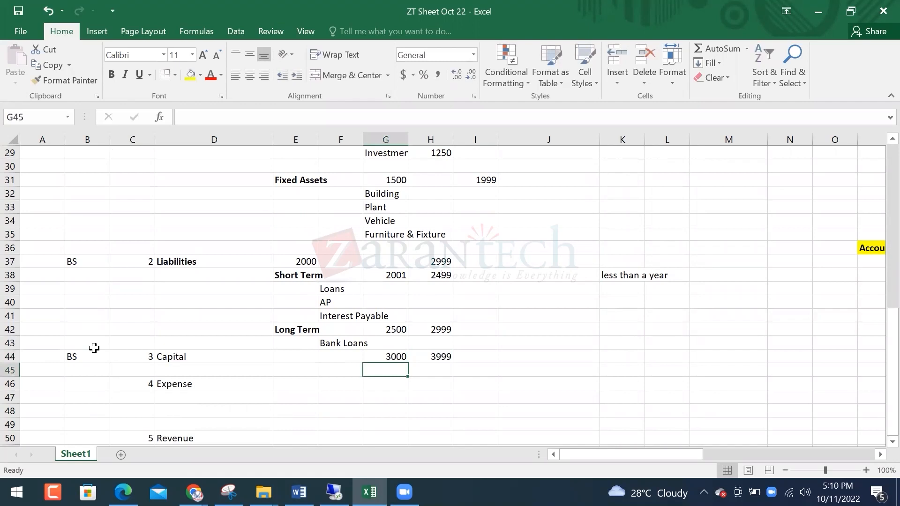
List Admin and Operation as items under Expense in column E
key(Left)
key(Left)
key(Down)
key(Down)
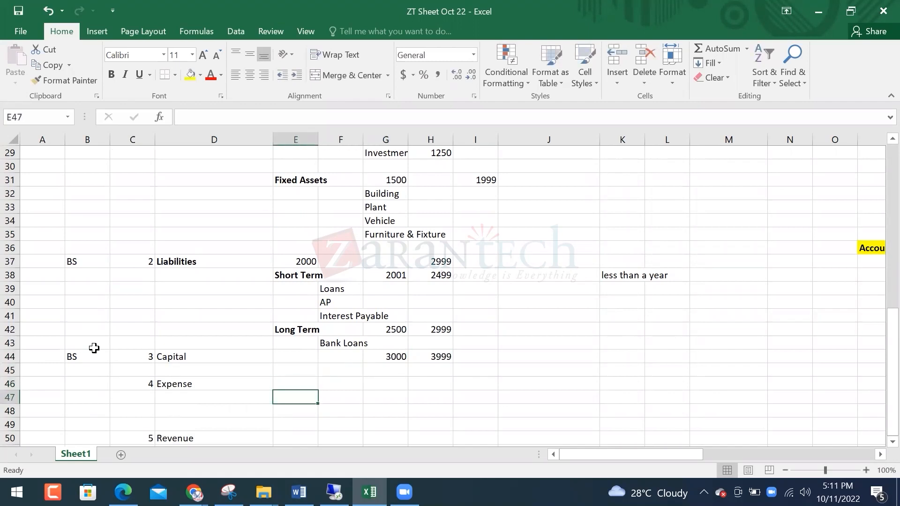
text(Admin)
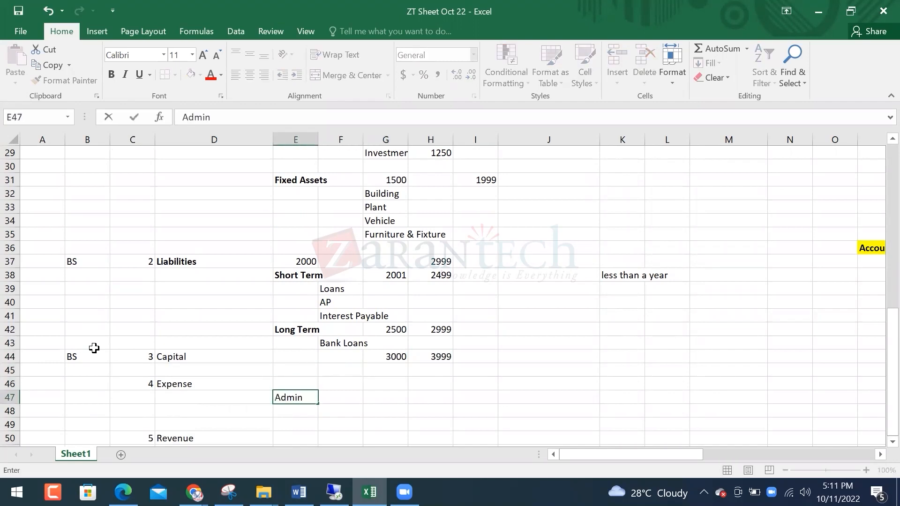
key(Return)
key(Down)
text(Operatio)
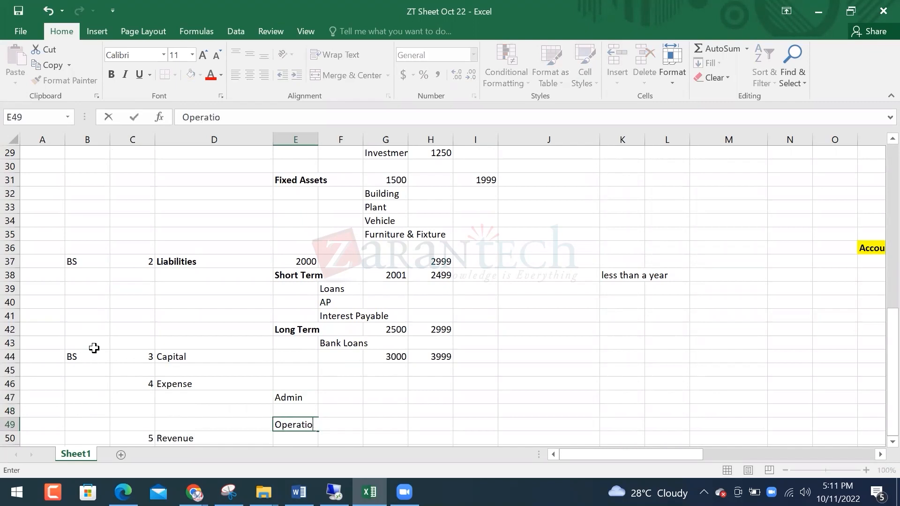
text(n)
key(Return)
List Sales and Interest Income as items under Revenue in column E
key(Left)
key(Left)
key(Right)
key(Right)
key(Down)
key(Down)
key(Down)
key(Up)
key(Up)
text(Sales)
key(Right)
key(Left)
key(Down)
text(Inte)
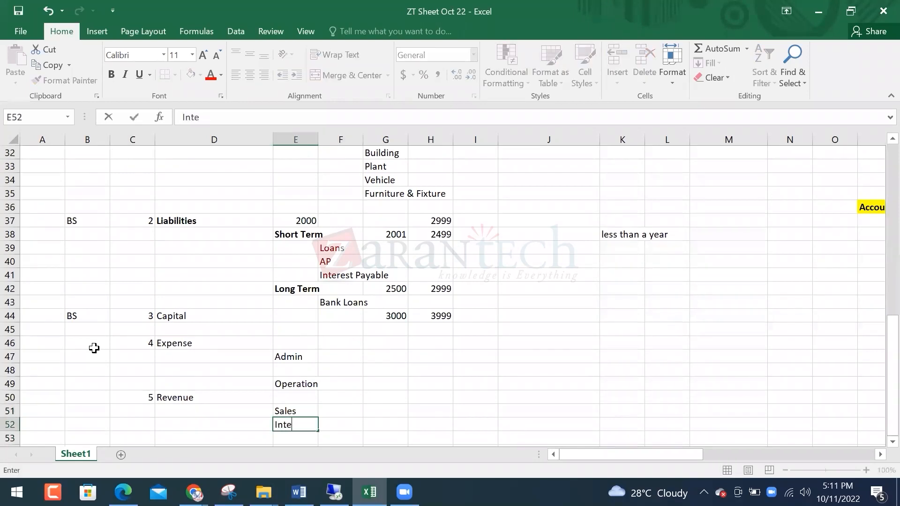
text(rest Income)
key(Return)
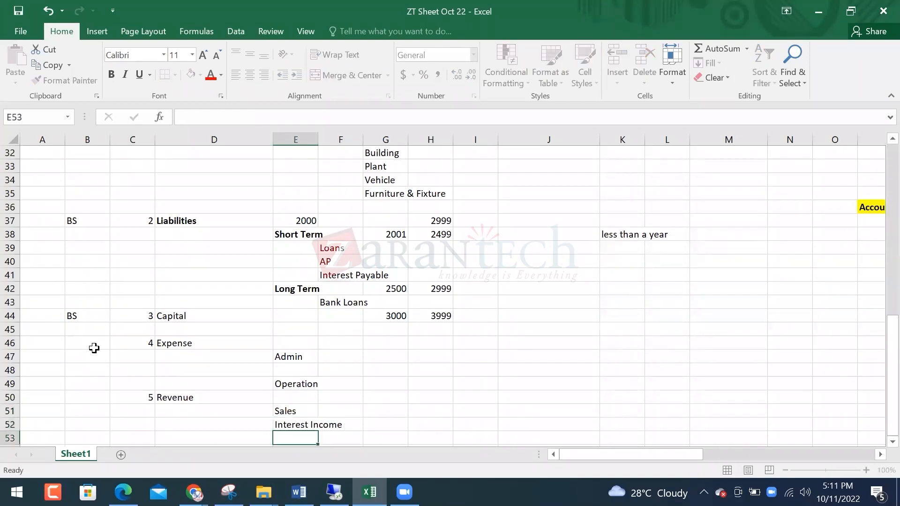
key(Up)
key(Up)
key(Up)
key(Up)
key(Up)
key(Up)
key(Up)
key(Right)
key(Right)
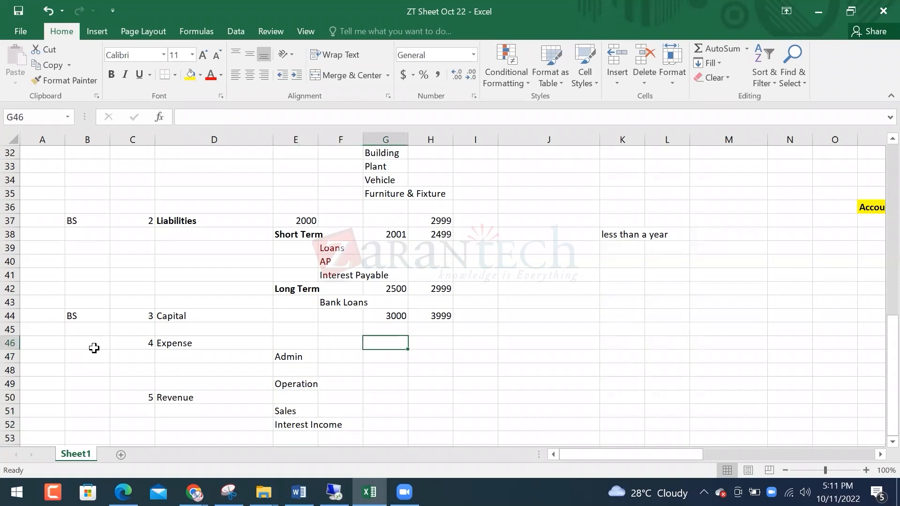
Enter the range 4000 to 4999 beside Expense
text(4000)
key(Tab)
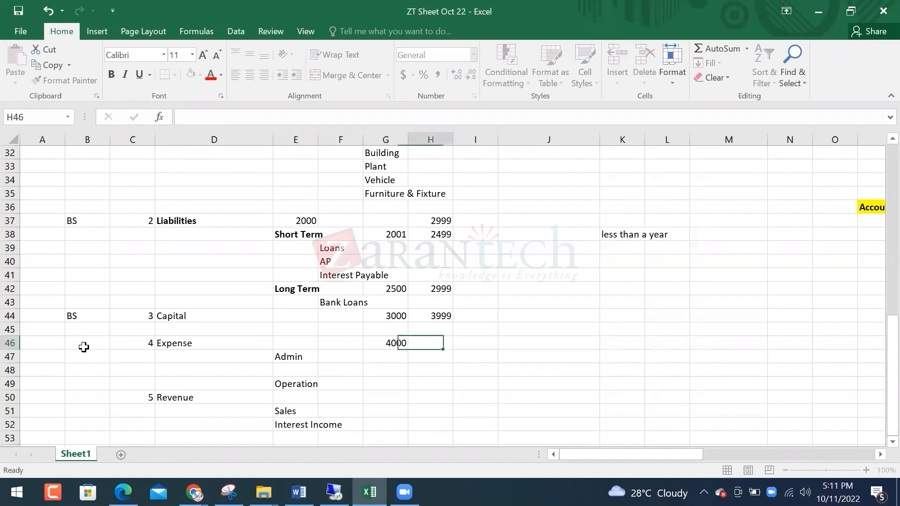
text(4999)
key(Return)
key(Down)
key(Down)
key(Down)
text(50)
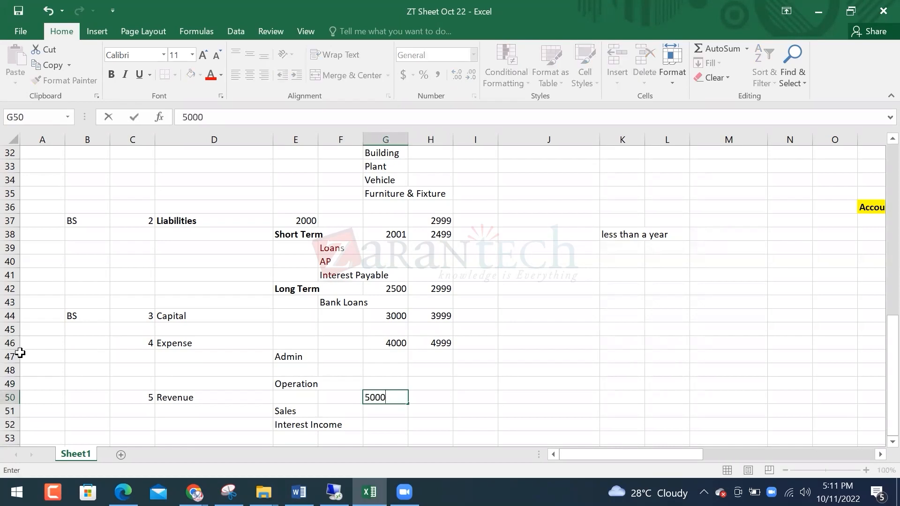
key(Escape)
key(Left)
key(Left)
key(Left)
key(Up)
key(Up)
key(Up)
key(Up)
text(R)
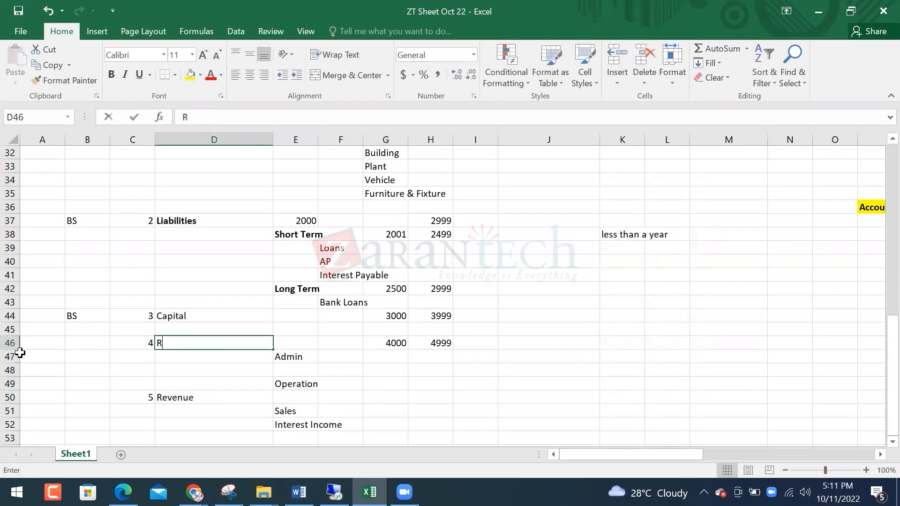
text(E)
key(Escape)
Move the 4000–4999 range down beside Revenue
key(Left)
key(Right)
key(Right)
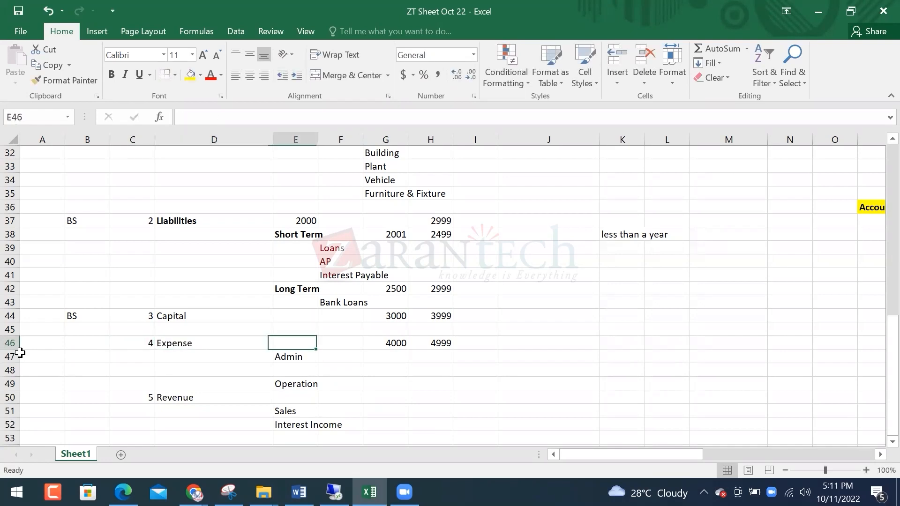
key(Right)
key(Right)
key(shift+Right)
key(ctrl+x)
key(Down)
key(Down)
key(Down)
key(Down)
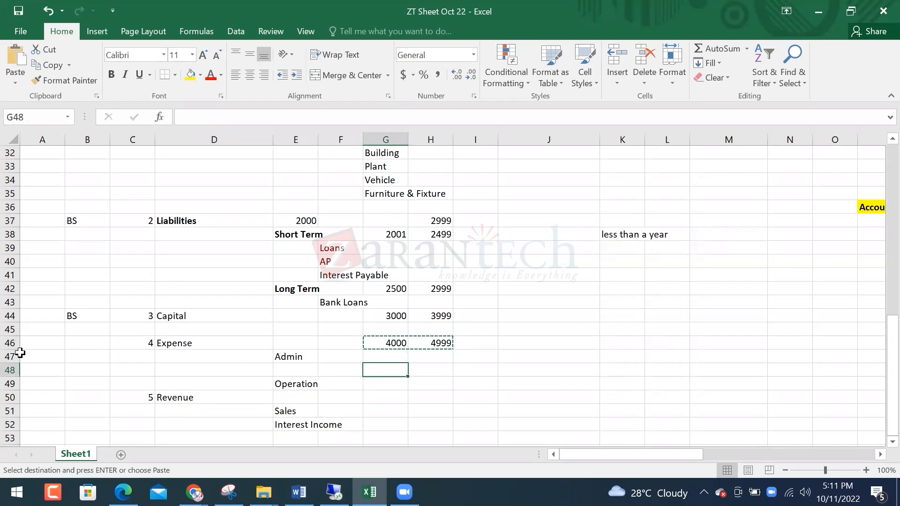
key(ctrl+v)
key(Up)
key(Up)
key(Up)
key(Up)
Give Expense the account range 5000 to 5999
text(5000)
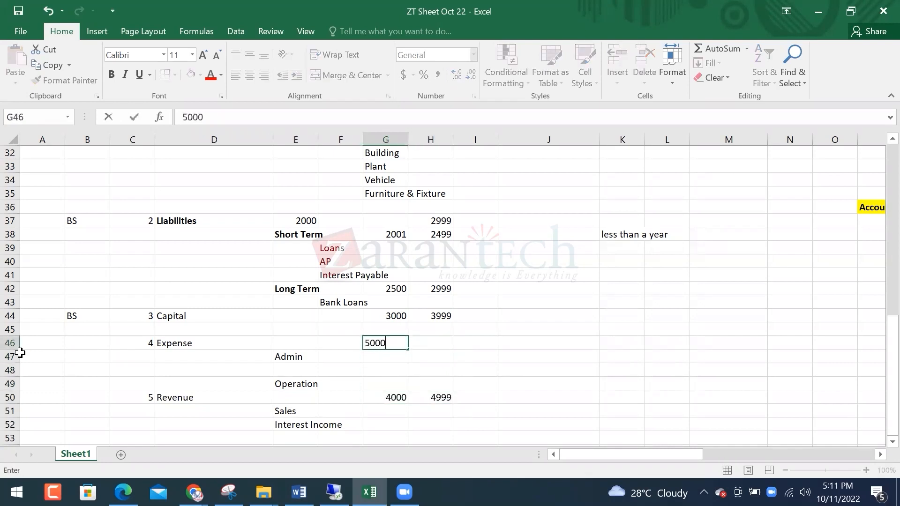
key(Tab)
text(50)
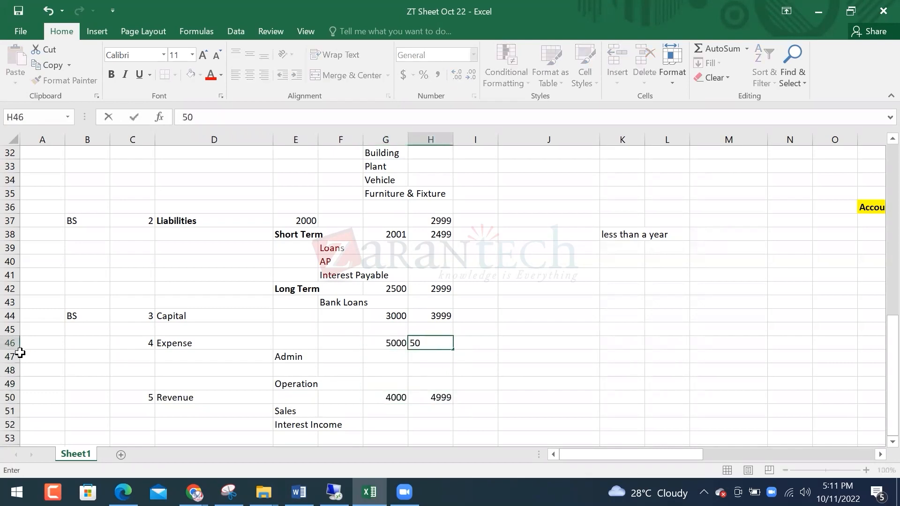
key(Return)
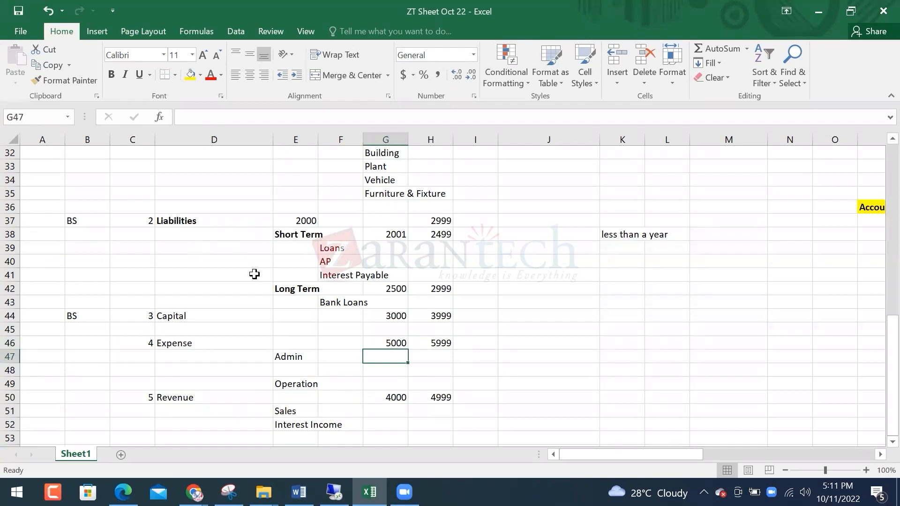
Check the Liabilities, Expense and Revenue entries and their sub-accounts
click(292, 222)
click(407, 297)
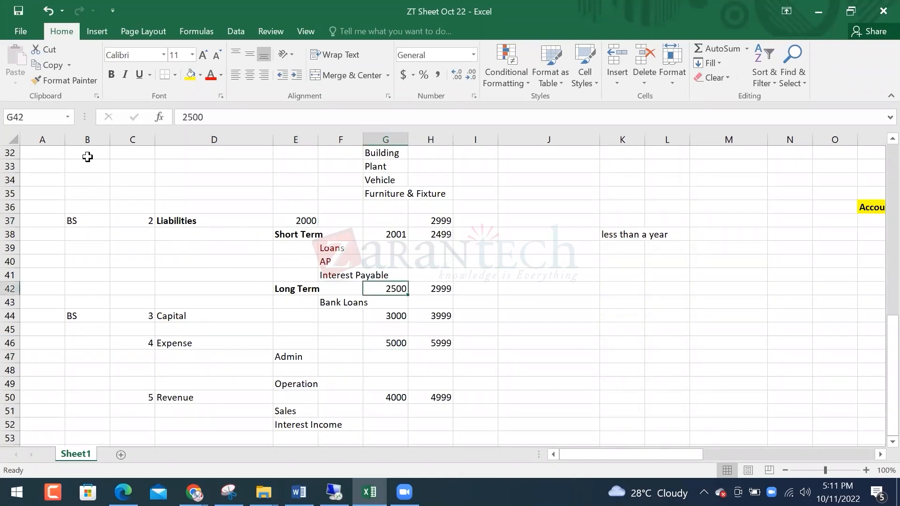
click(177, 220)
scroll(177, 222, up, 1)
scroll(177, 222, up, 2)
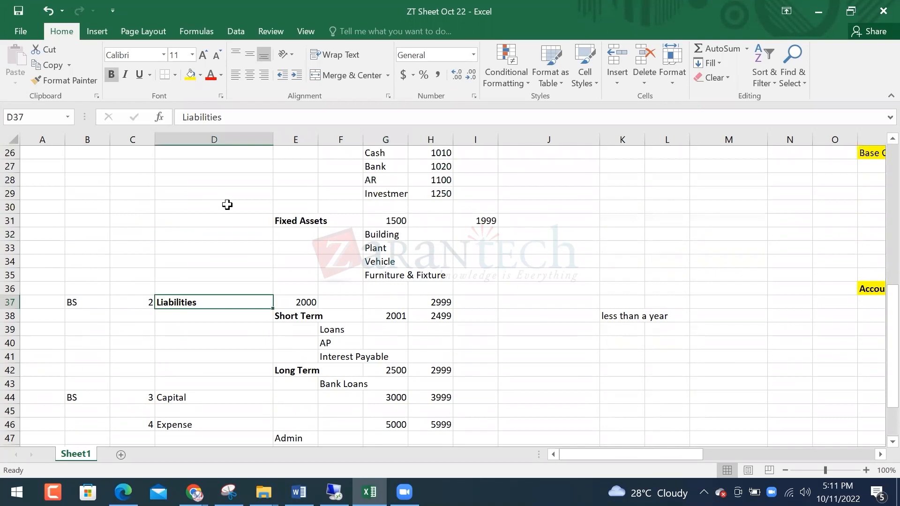
scroll(236, 241, down, 3)
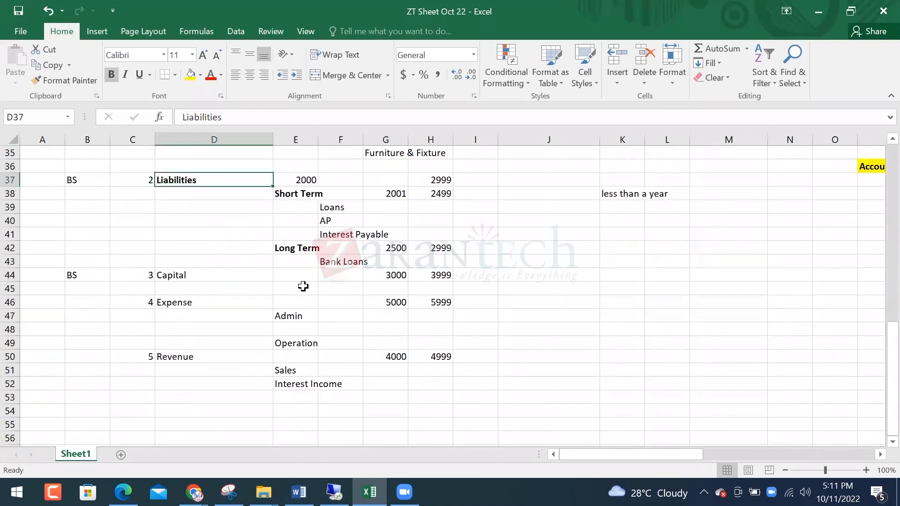
click(214, 358)
click(238, 302)
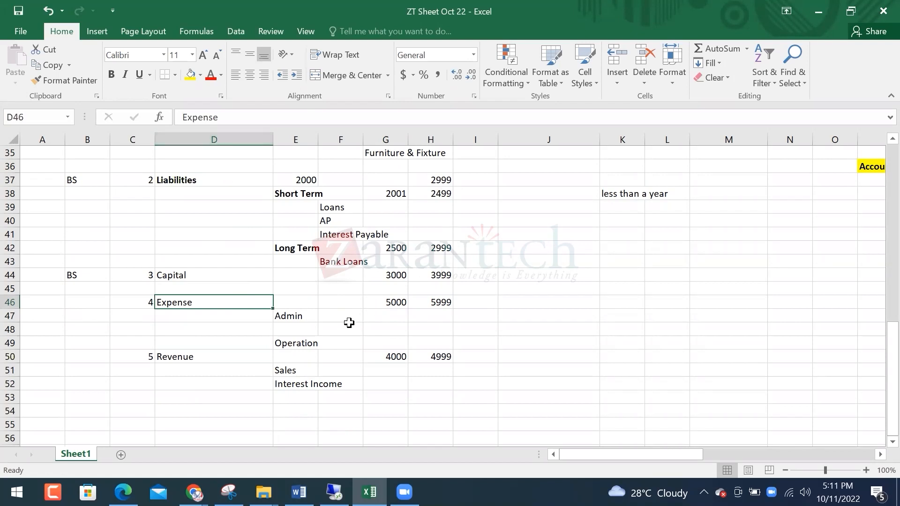
drag(399, 273, 422, 303)
drag(281, 316, 296, 370)
scroll(231, 319, up, 7)
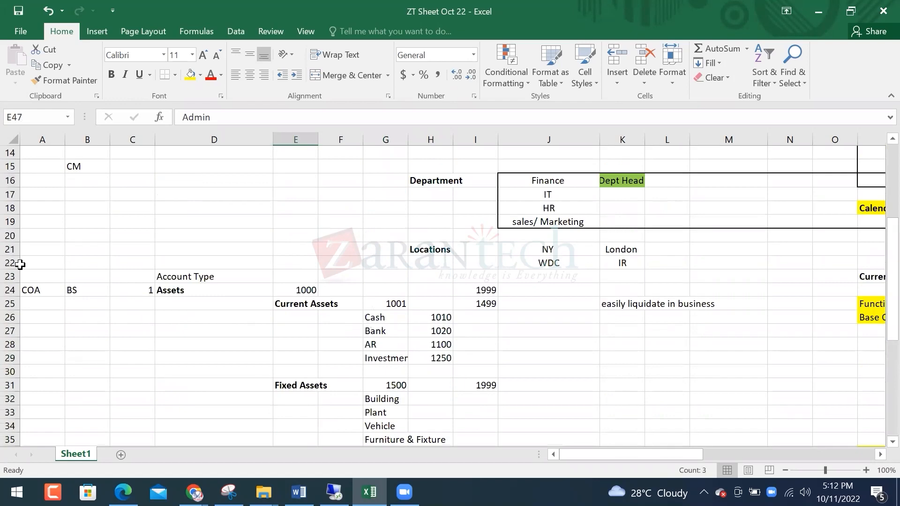
Put a thick outside border around the chart-of-accounts block C24:I53
click(39, 288)
drag(149, 292, 473, 154)
scroll(143, 268, up, 3)
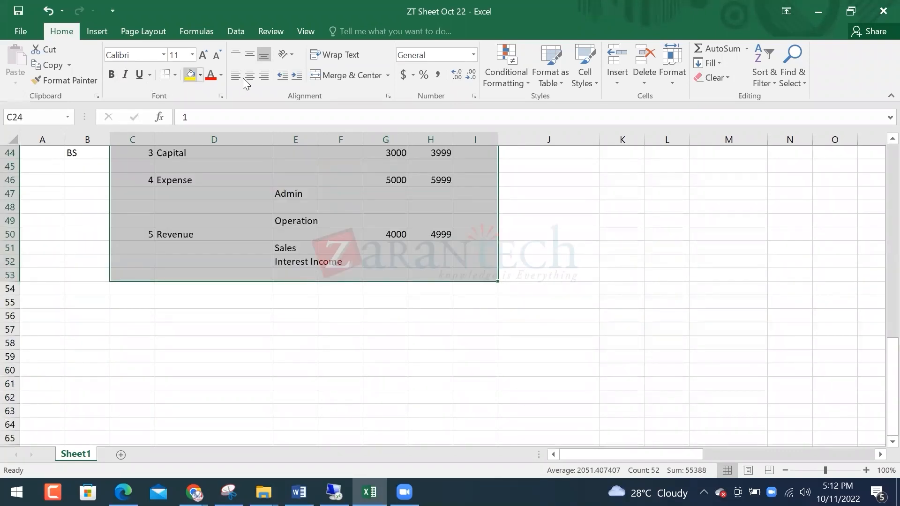
click(176, 75)
click(211, 227)
scroll(505, 275, up, 5)
scroll(506, 275, up, 5)
Run Start Proxy and act on behalf of the chosen worker
click(378, 318)
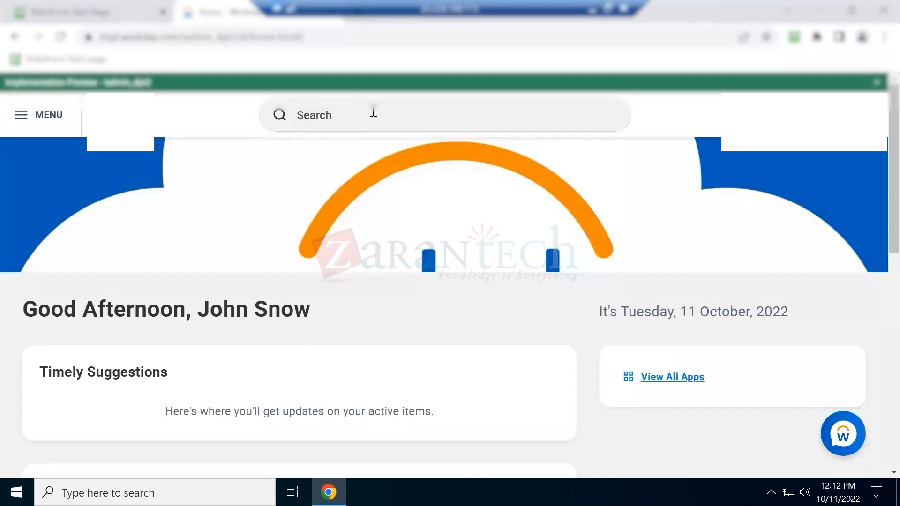
click(373, 113)
text(start proxy)
click(345, 157)
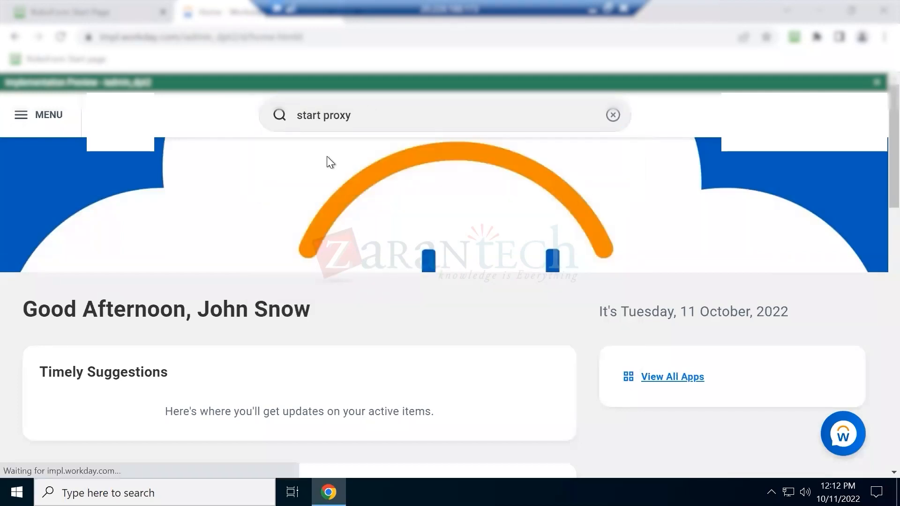
click(210, 255)
text(teresa)
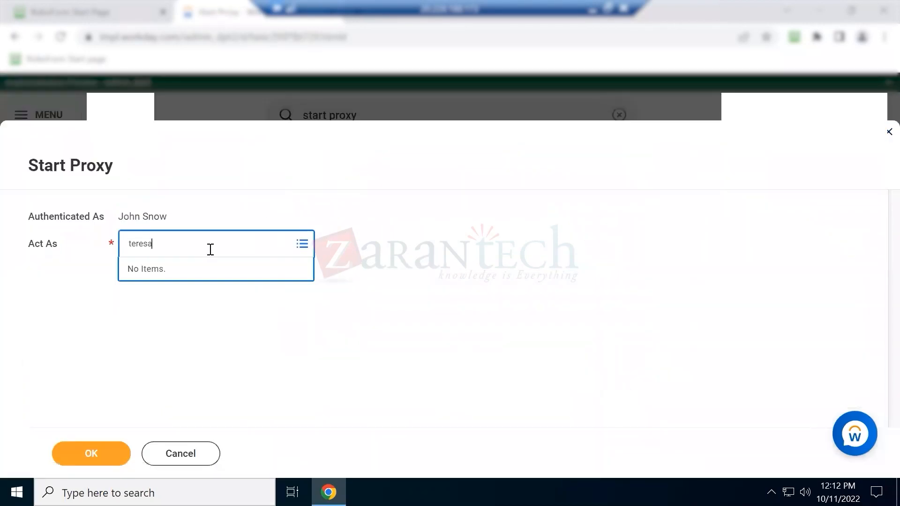
key(Return)
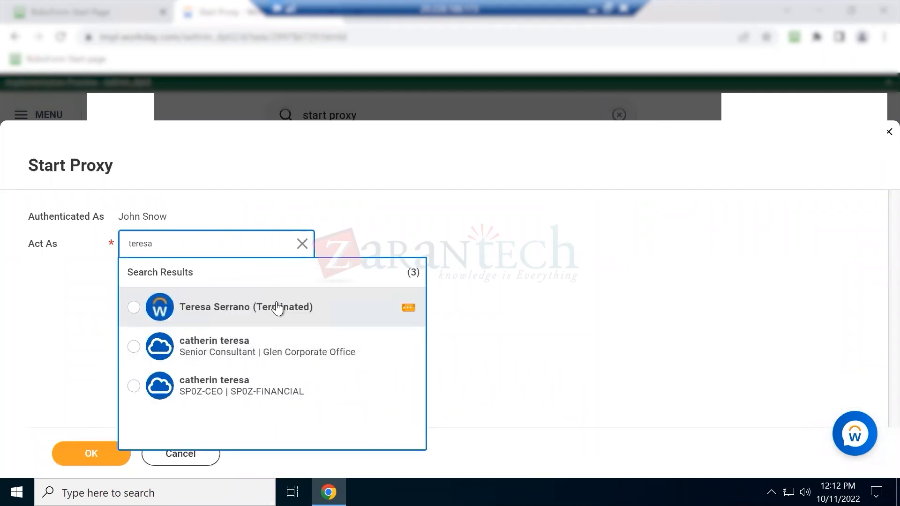
click(281, 306)
click(76, 458)
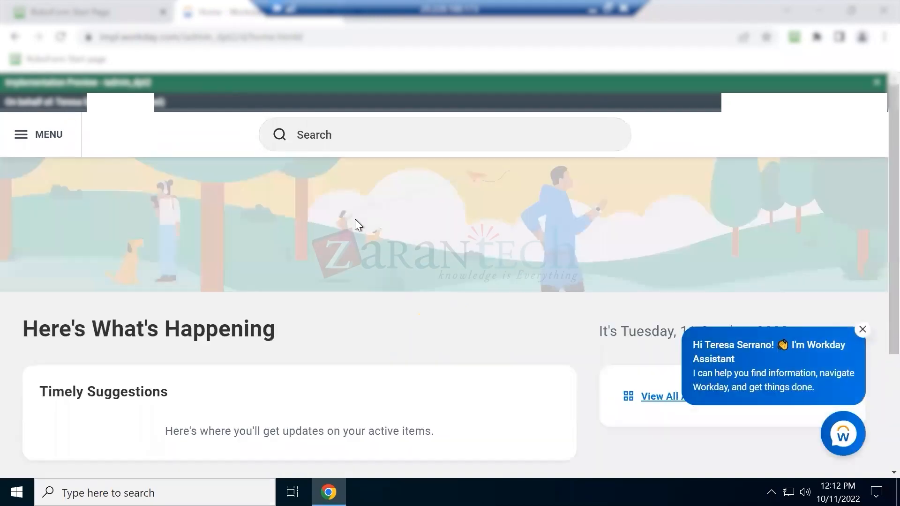
click(398, 139)
text(Account Set)
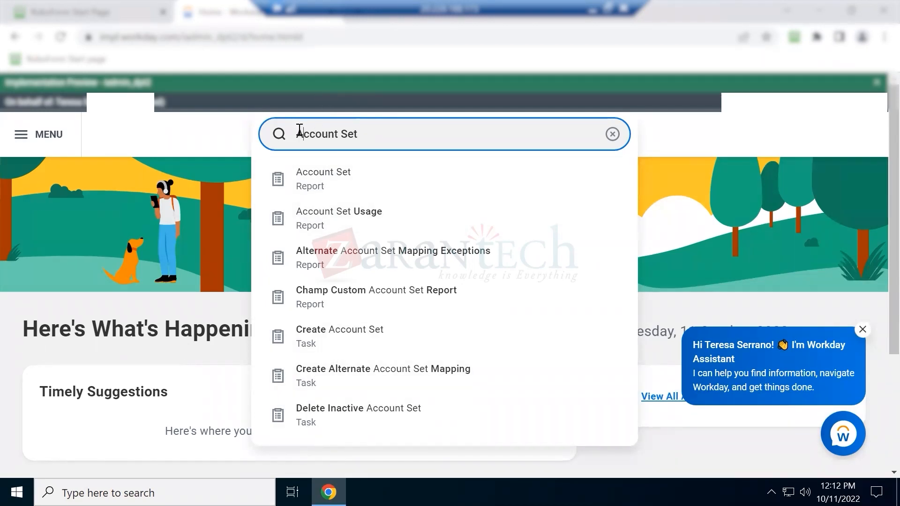
text(View)
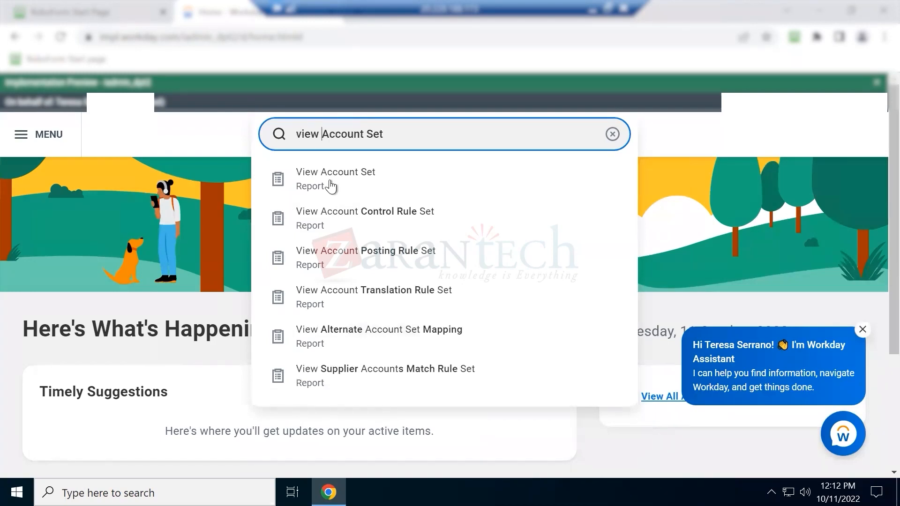
click(330, 179)
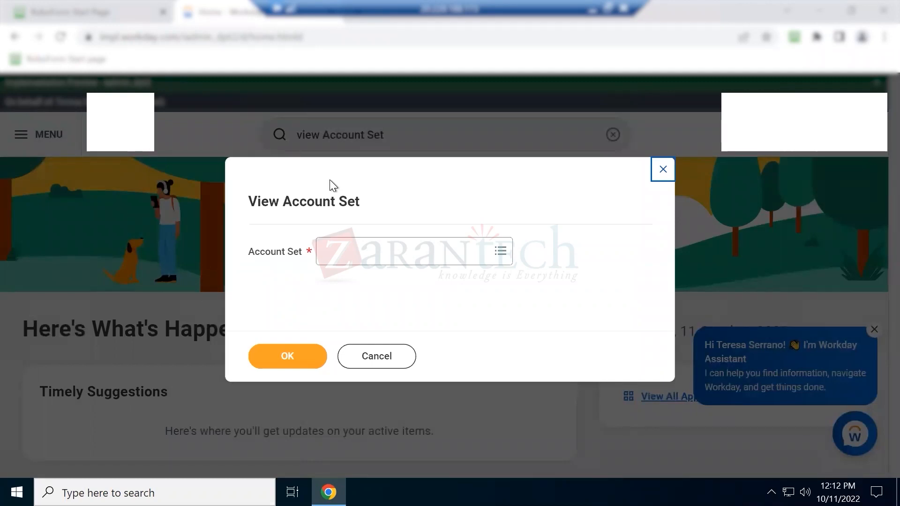
click(496, 253)
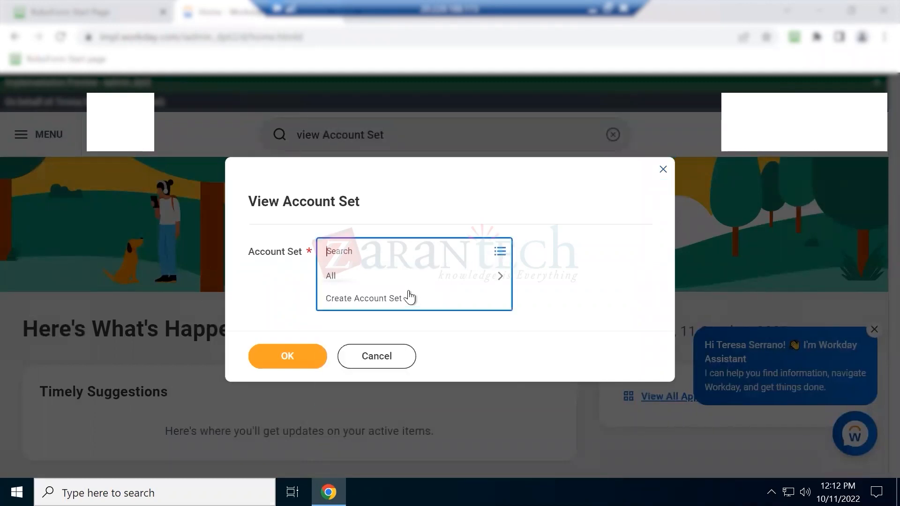
click(396, 281)
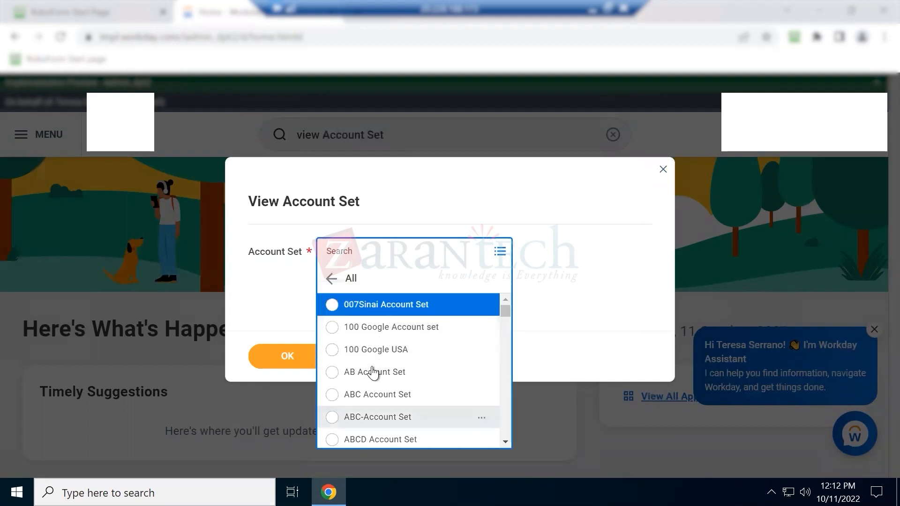
click(663, 171)
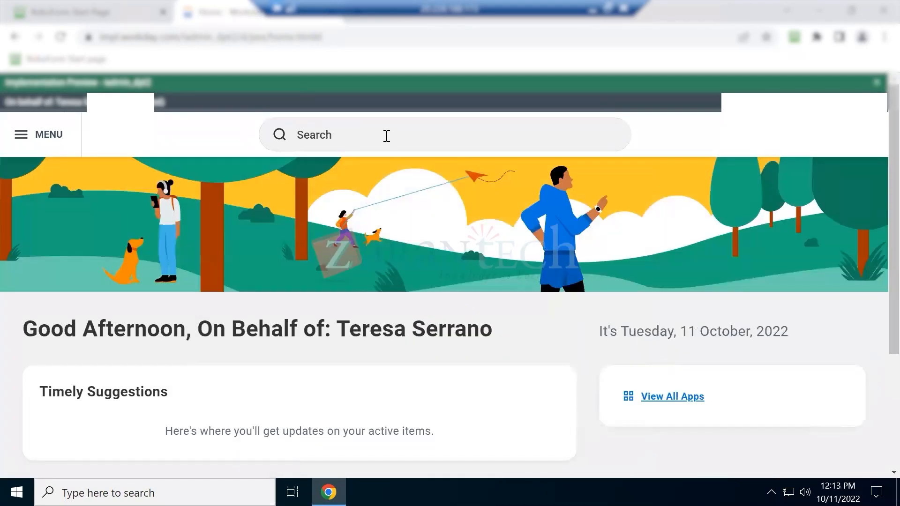
Open View Company Accounting Details for GMS USA Global Modern Services,USA
click(387, 136)
text(gms usa)
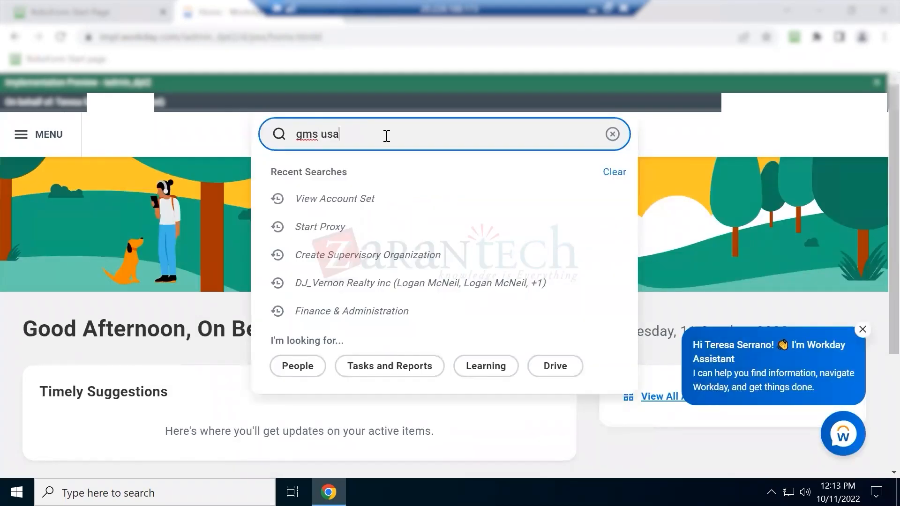
click(378, 262)
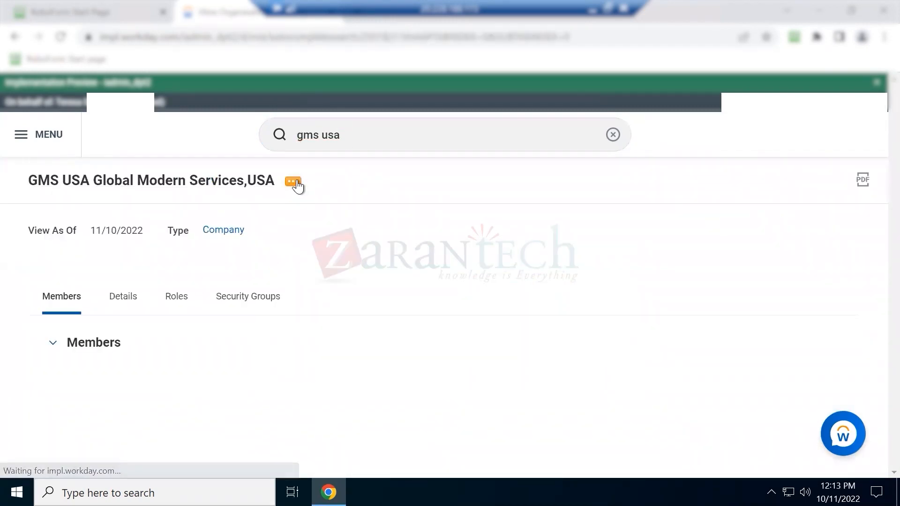
click(295, 181)
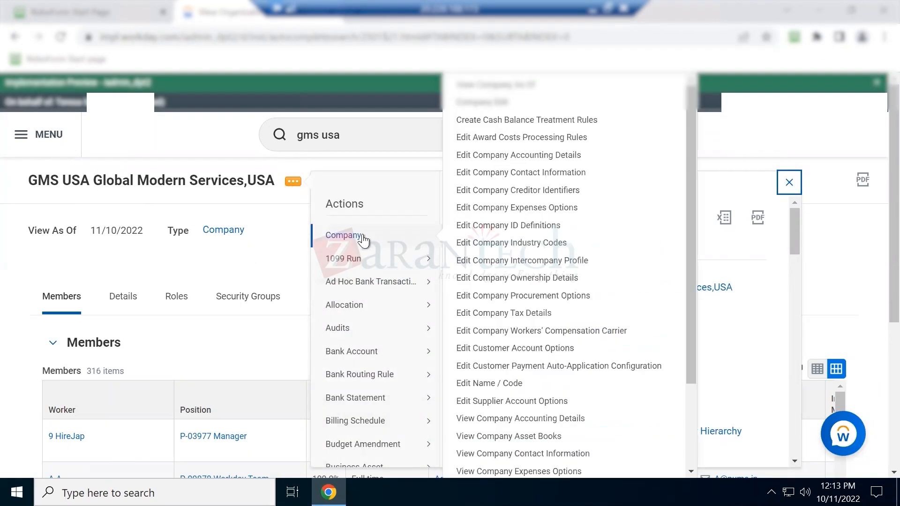
mouse_move(422, 259)
mouse_move(378, 243)
click(511, 420)
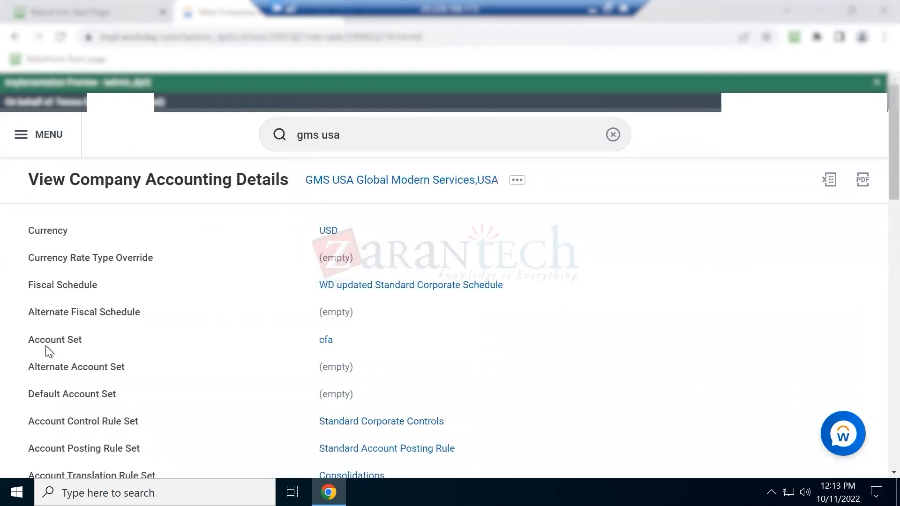
Highlight the Account Set label showing cfa
drag(83, 344, 39, 341)
mouse_move(331, 346)
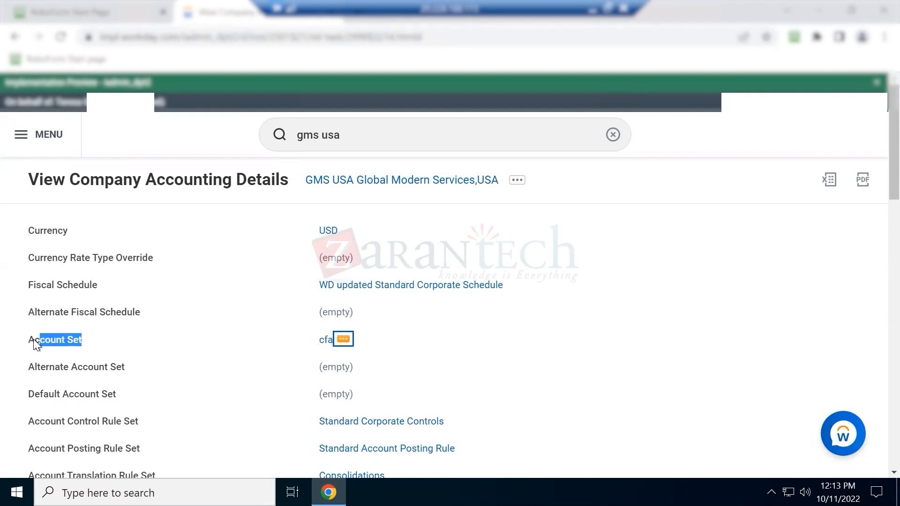
drag(28, 340, 94, 345)
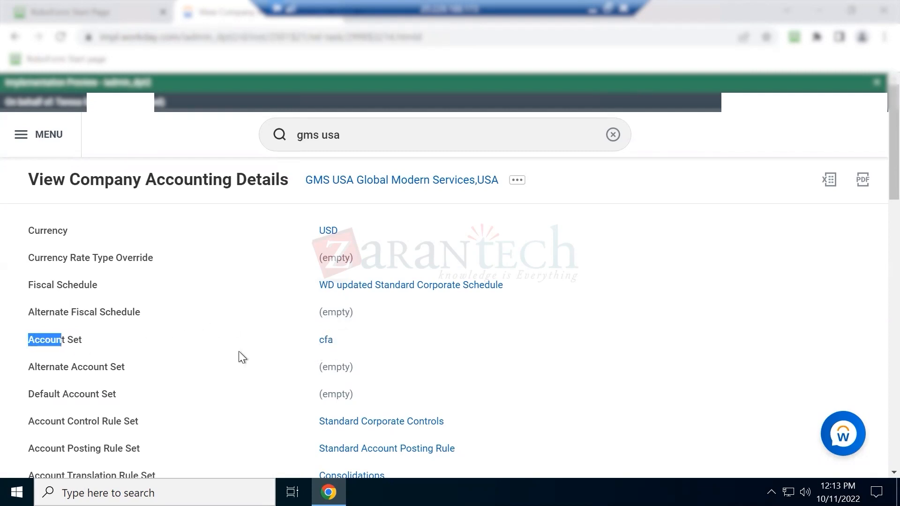
Open the cfa account set and scroll through its first page of ledger accounts
click(325, 341)
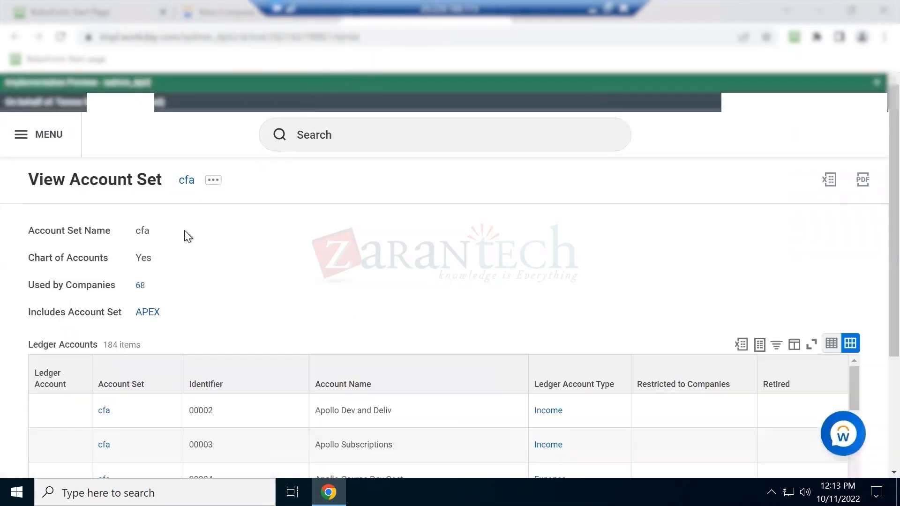
scroll(201, 325, down, 4)
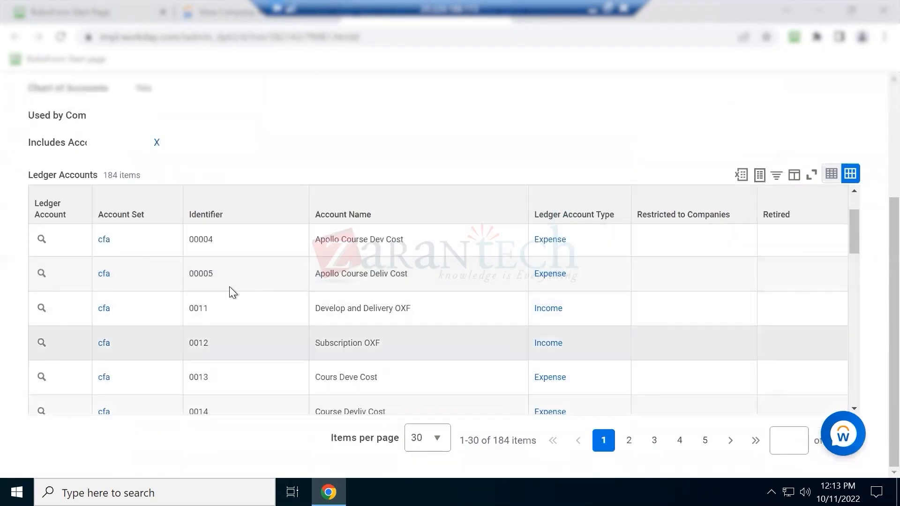
scroll(342, 283, down, 5)
scroll(342, 283, down, 5)
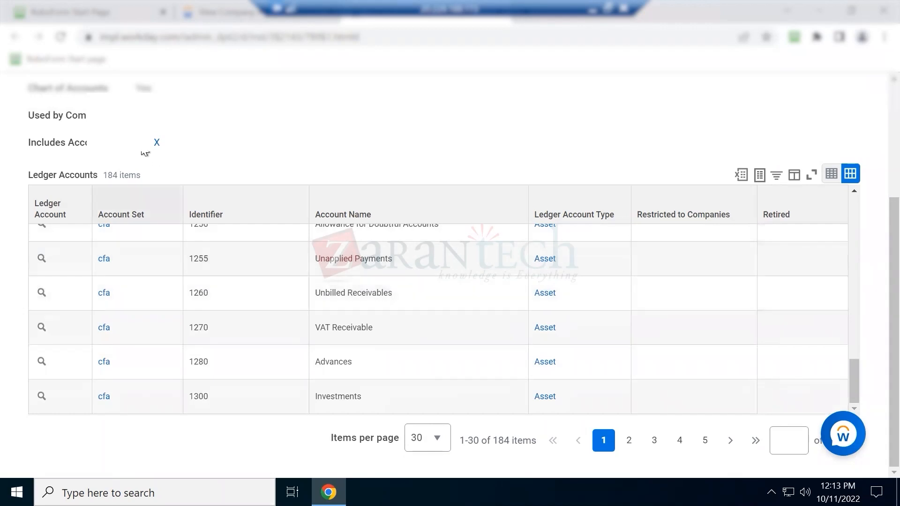
scroll(395, 293, up, 10)
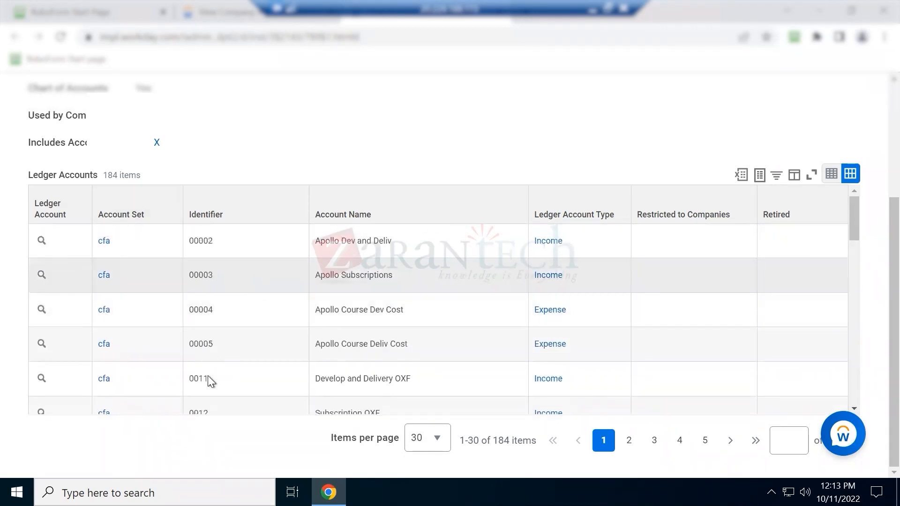
scroll(224, 352, down, 10)
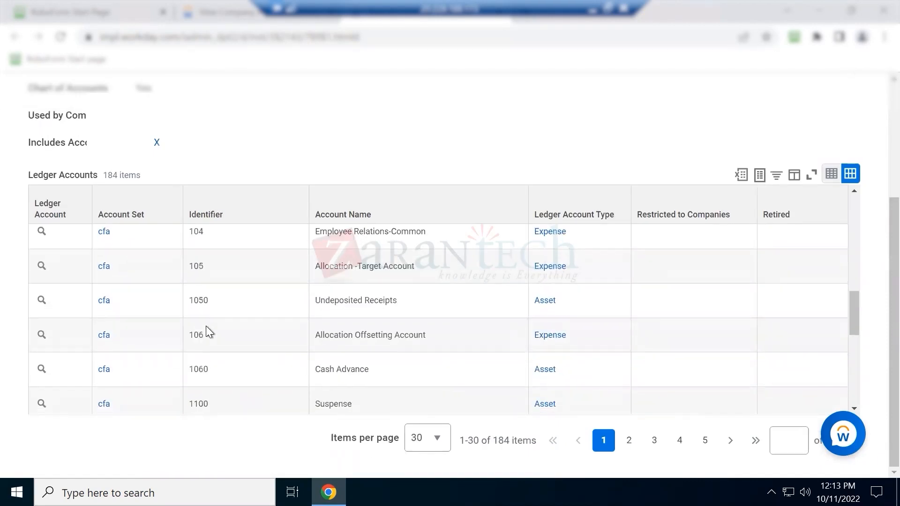
scroll(206, 327, down, 2)
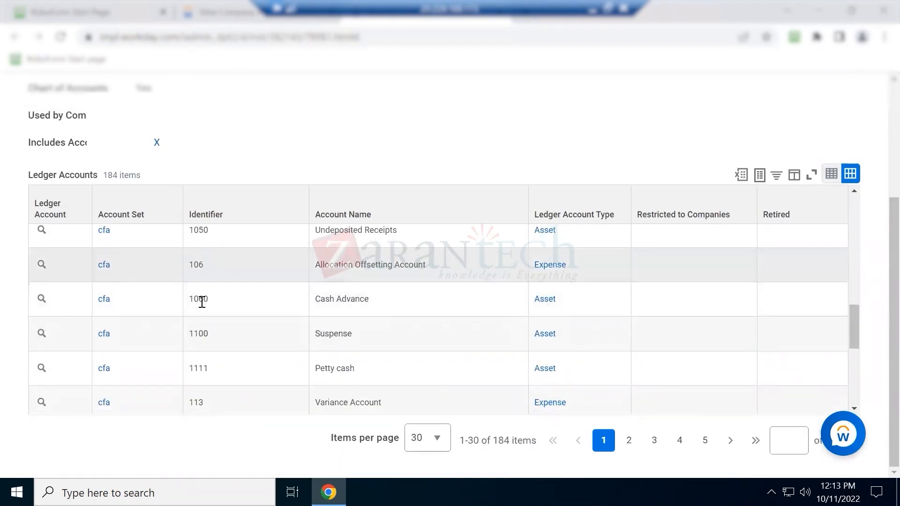
scroll(253, 344, down, 6)
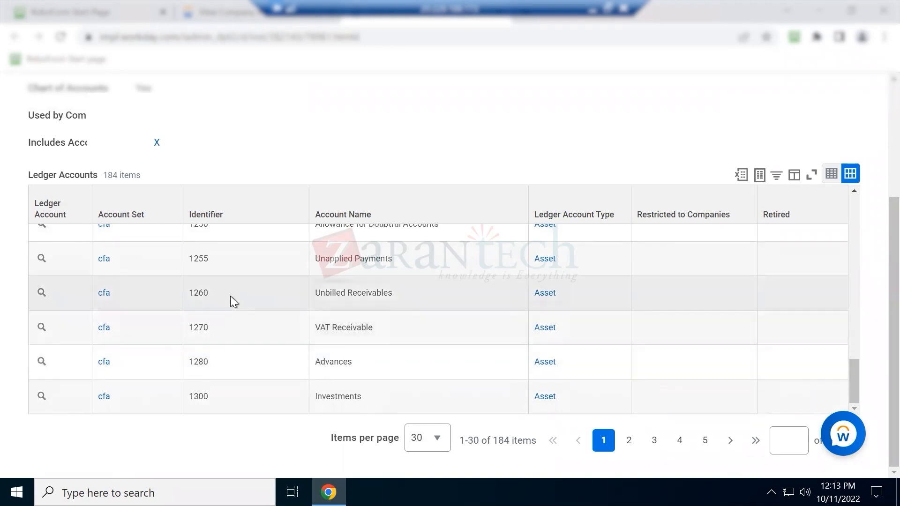
Go to page 2 of the ledger accounts and highlight the 2410 Overpayment account
click(629, 440)
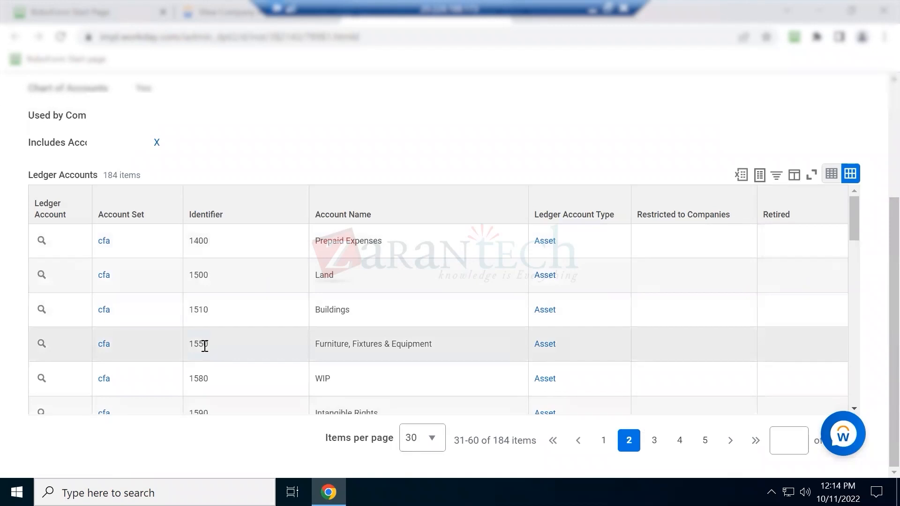
scroll(205, 346, down, 5)
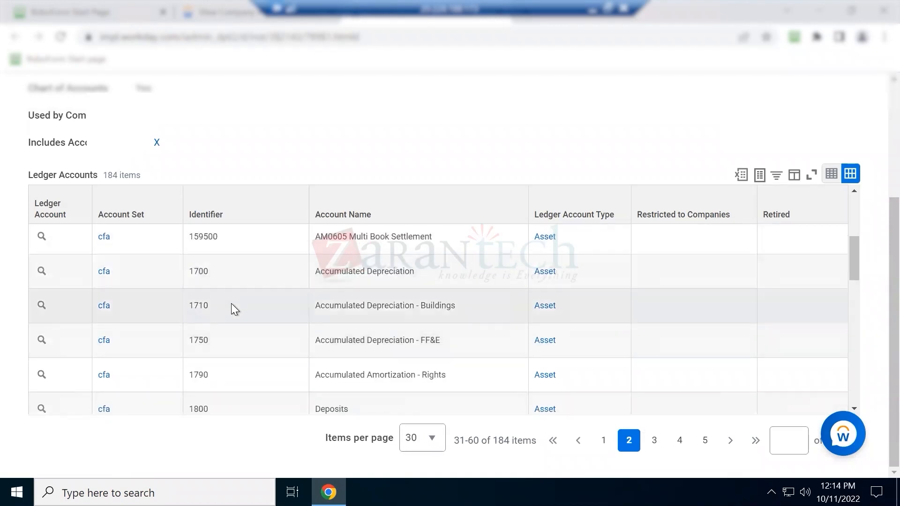
scroll(232, 304, down, 10)
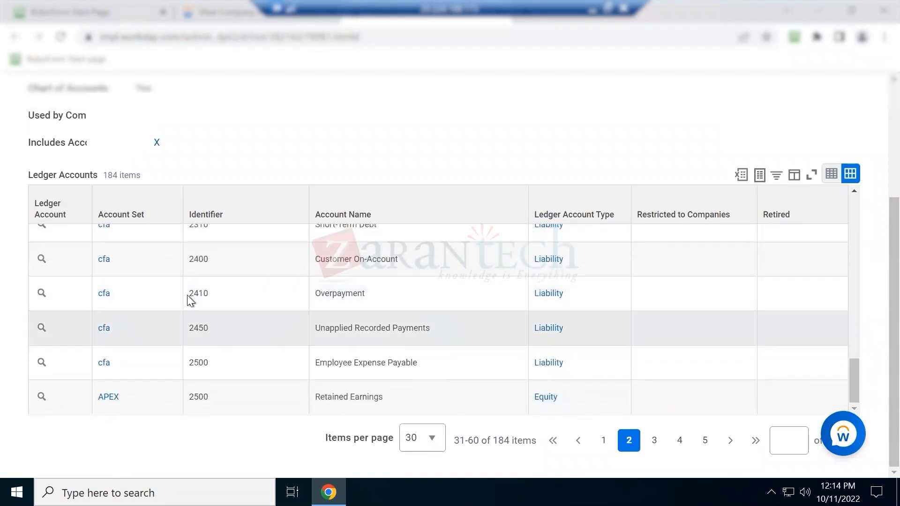
drag(187, 295, 193, 294)
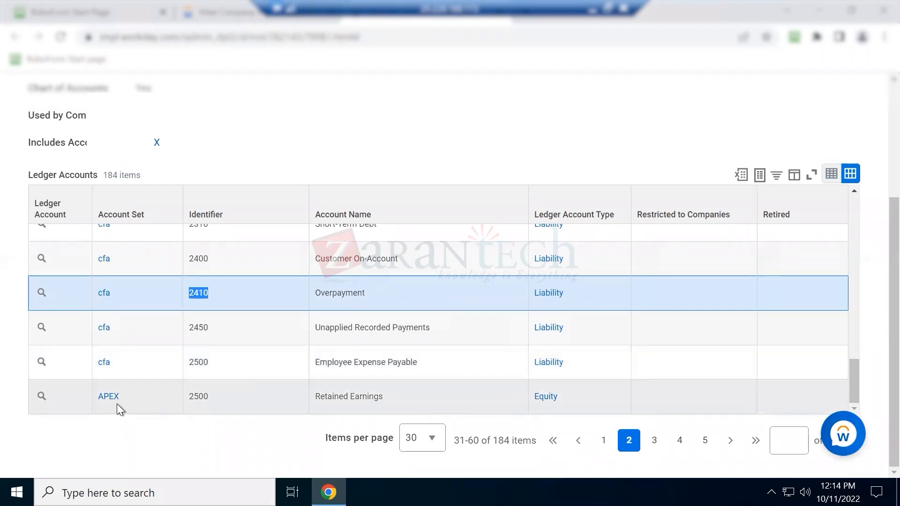
On page 3, select identifiers 3100, 4000 and 5000 and the name Cost of Sales
click(654, 440)
scroll(361, 294, down, 5)
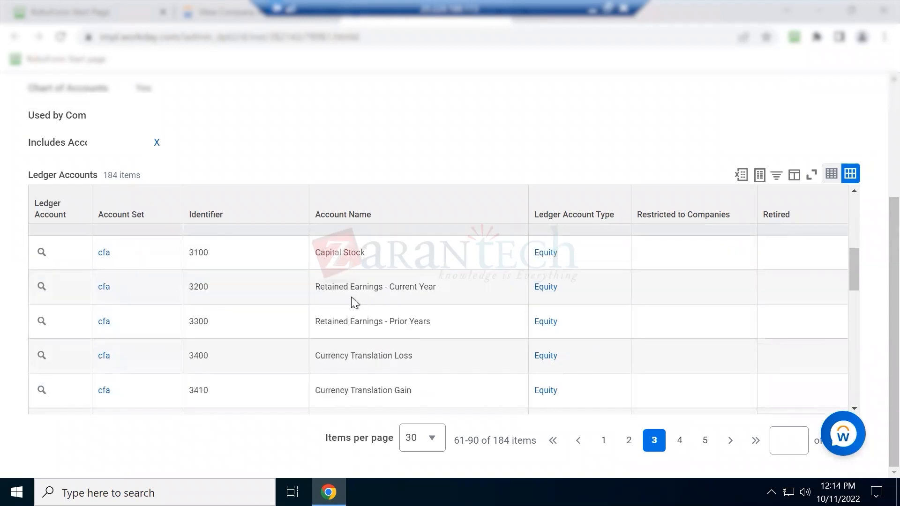
scroll(338, 284, down, 2)
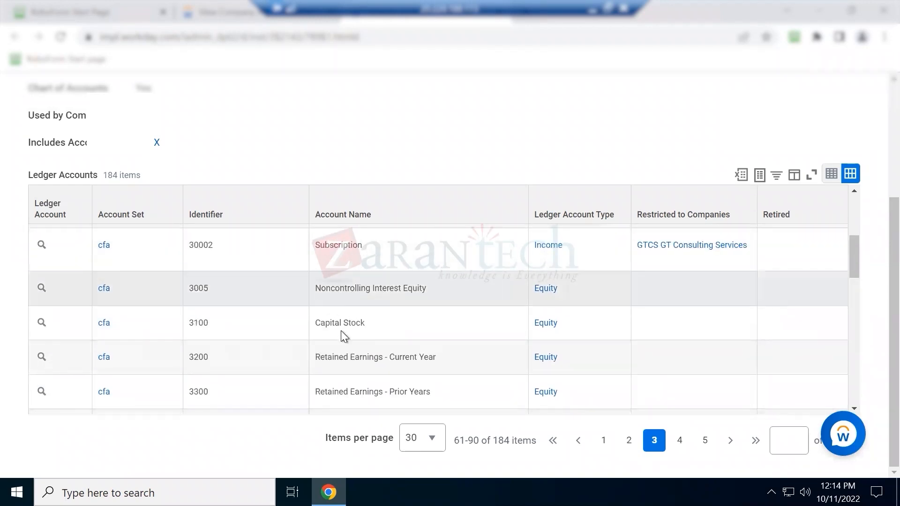
click(183, 321)
double_click(183, 321)
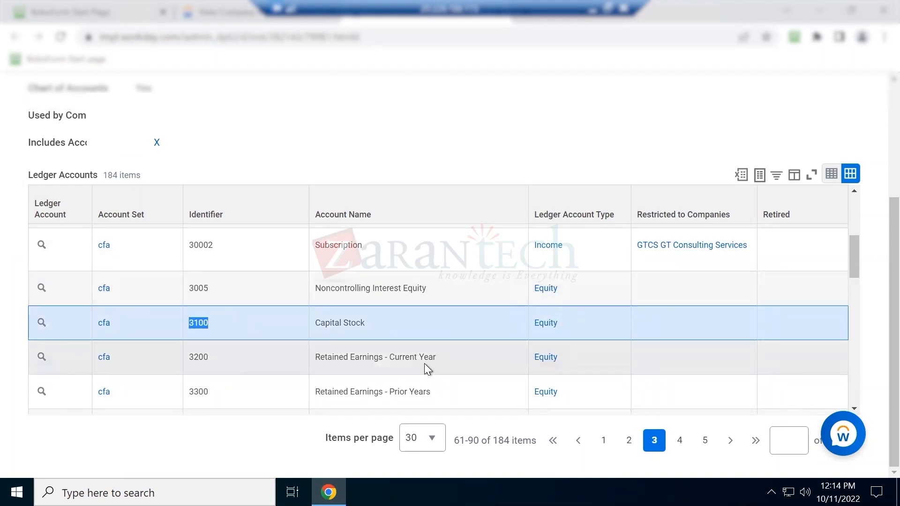
scroll(378, 381, down, 3)
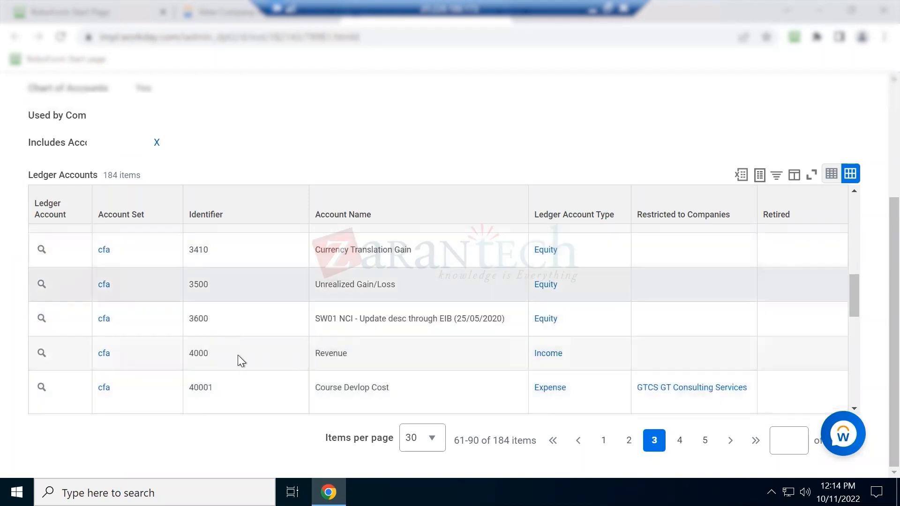
drag(213, 350, 189, 349)
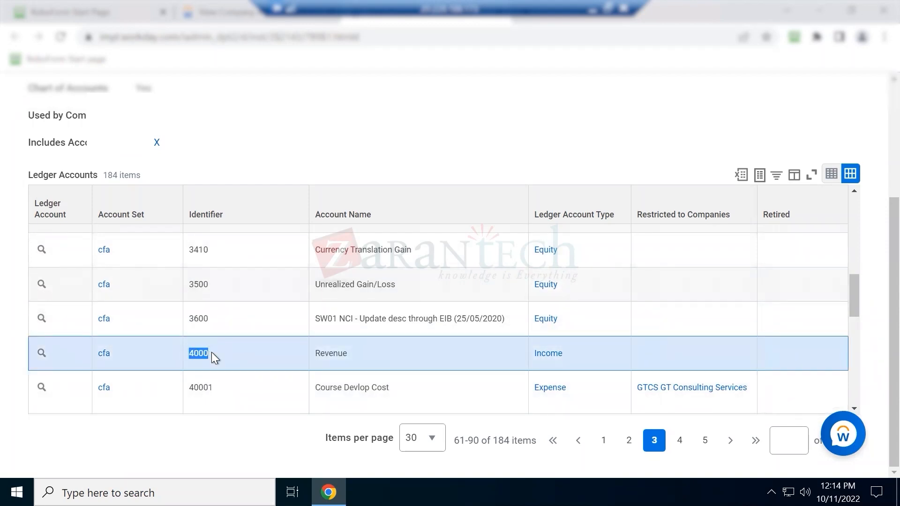
scroll(213, 353, down, 3)
scroll(235, 354, down, 2)
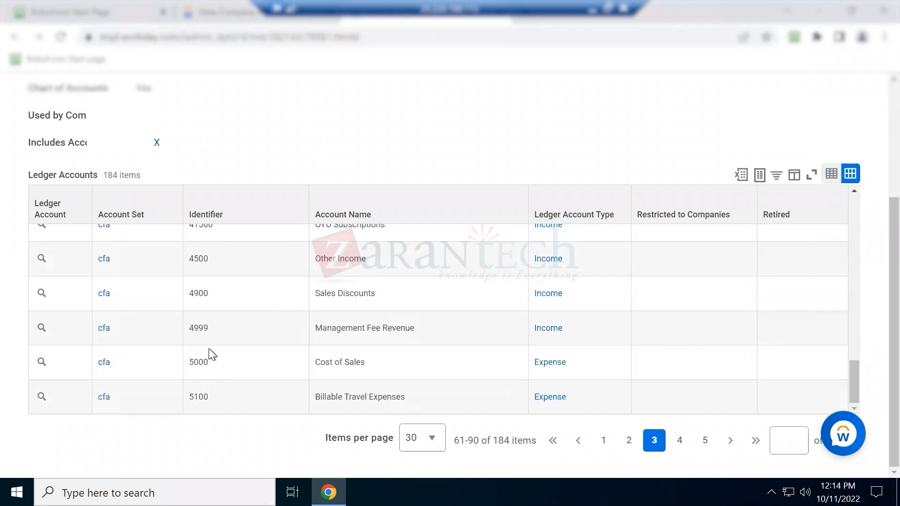
double_click(187, 361)
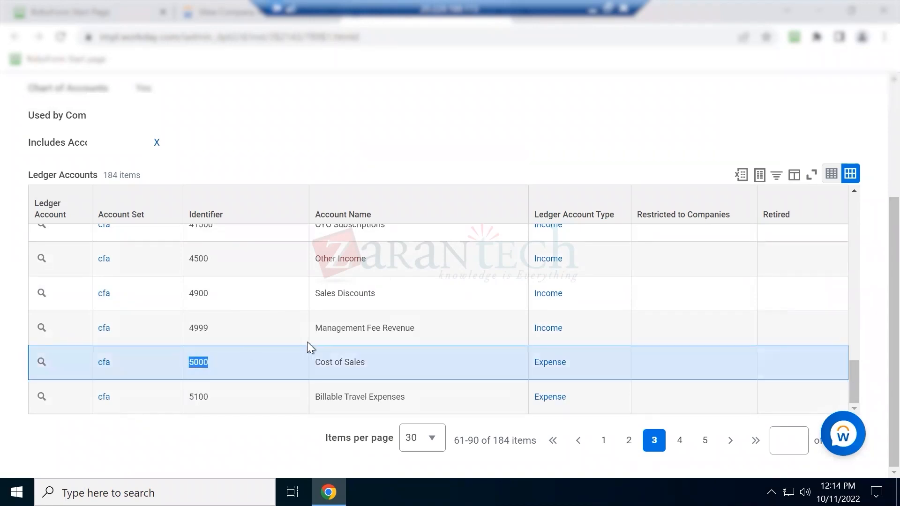
drag(314, 367, 366, 366)
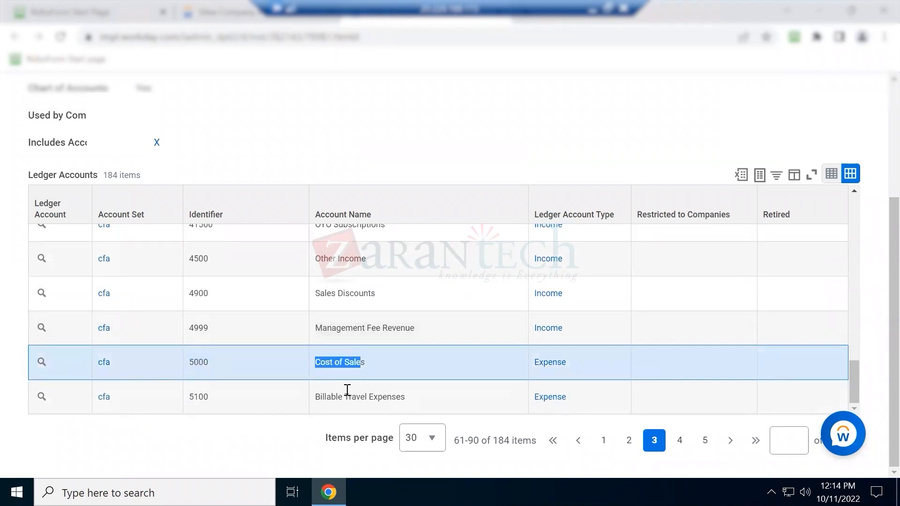
Show page 4 of the ledger accounts, then list the 68 companies using cfa
click(684, 446)
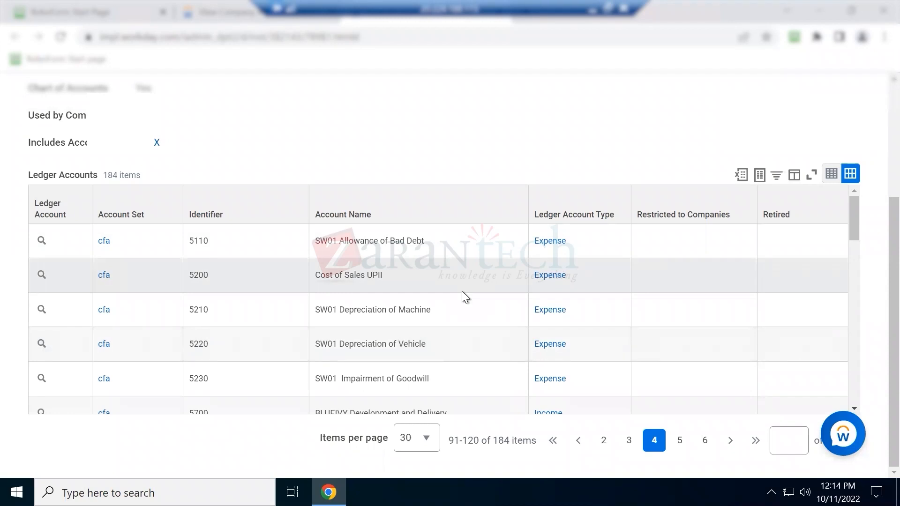
scroll(93, 159, up, 3)
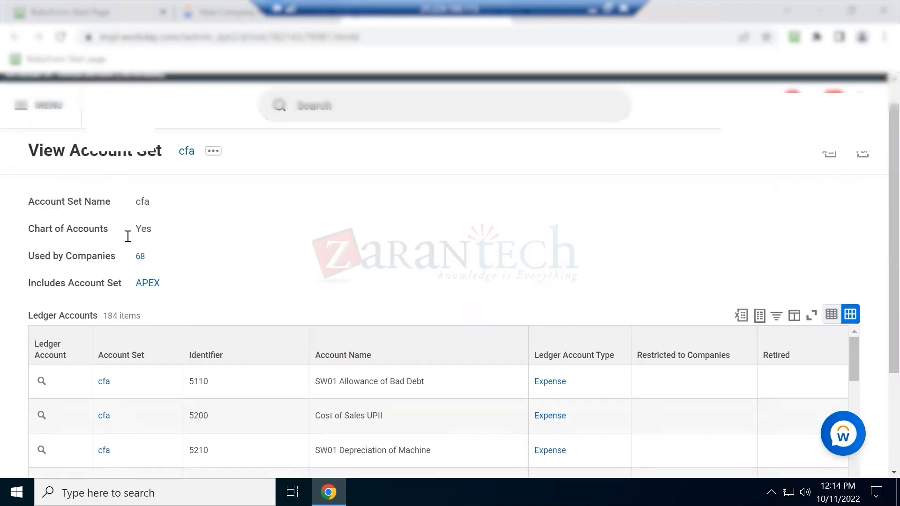
click(140, 257)
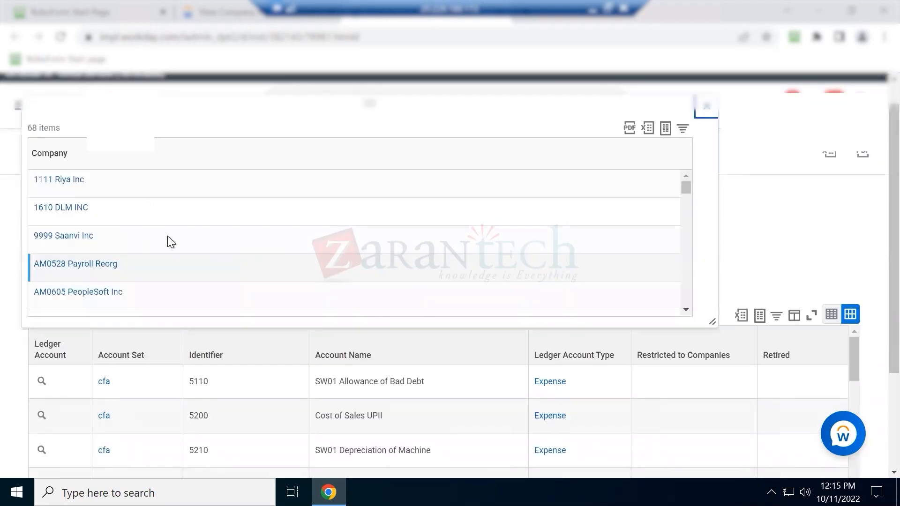
scroll(107, 212, down, 2)
scroll(108, 212, down, 15)
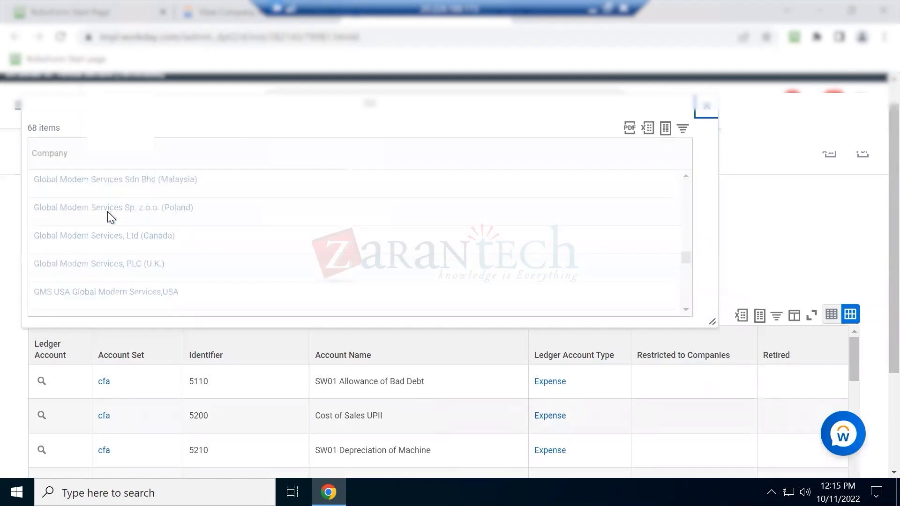
scroll(415, 176, down, 8)
scroll(629, 232, down, 5)
Close the companies list and return to the GMS USA company accounting details
click(707, 109)
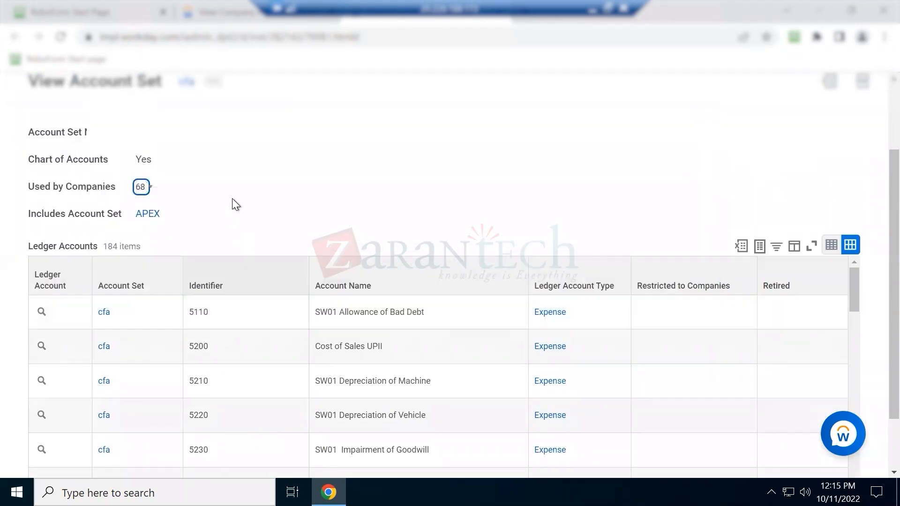
scroll(220, 199, up, 2)
click(229, 14)
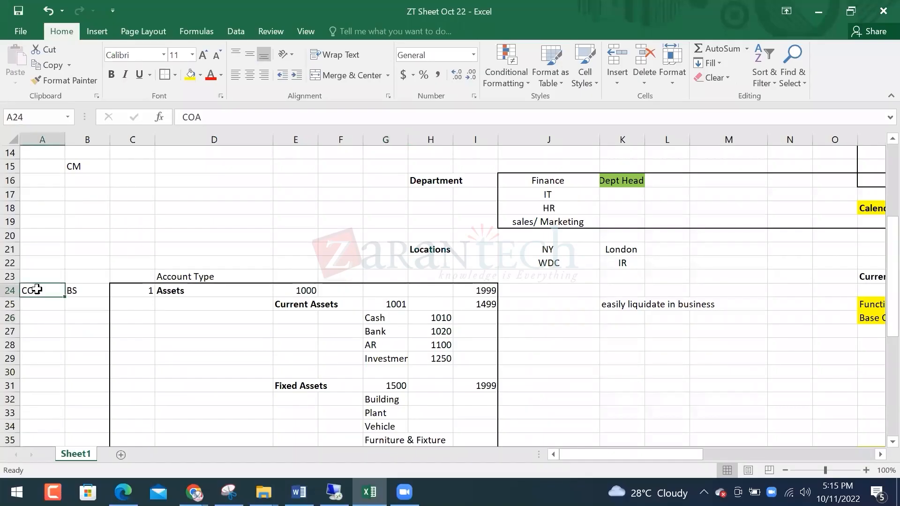
Bold the COA label in A24 and enter the heading 4Cs in A22
key(ctrl+b)
scroll(31, 310, down, 2)
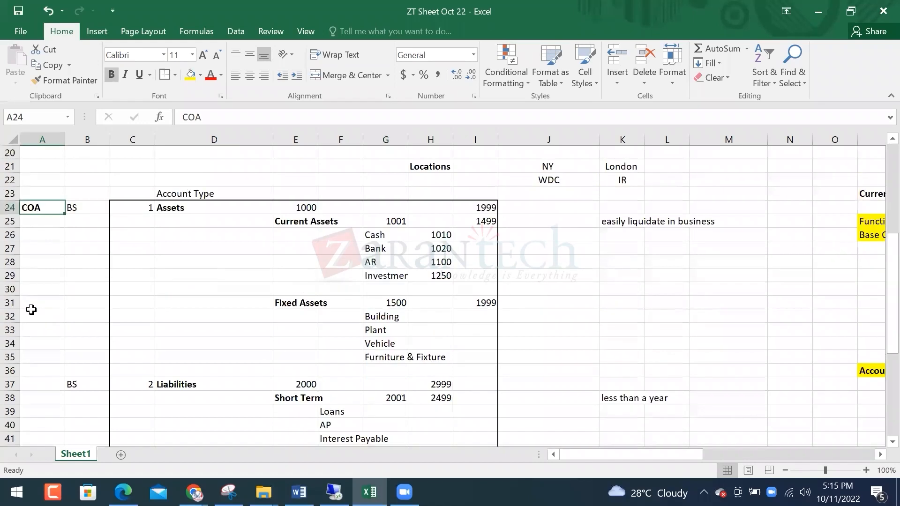
scroll(31, 310, down, 3)
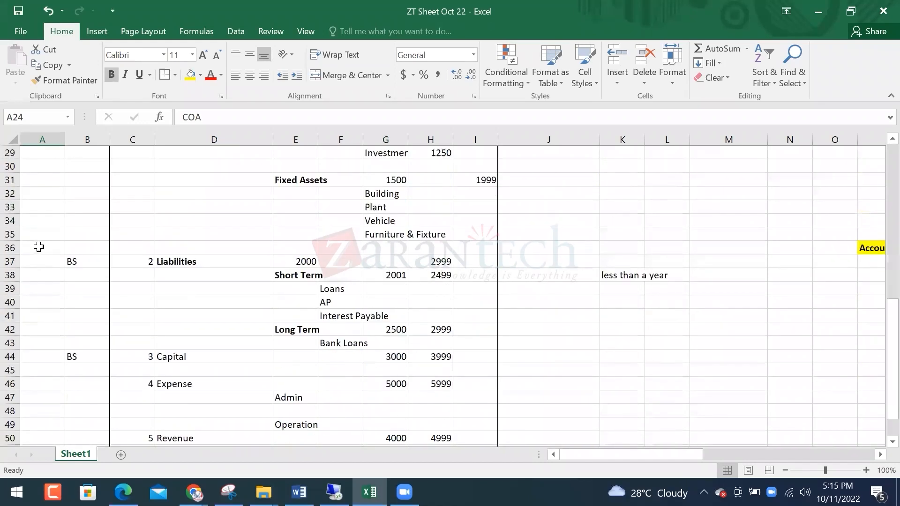
scroll(39, 249, up, 4)
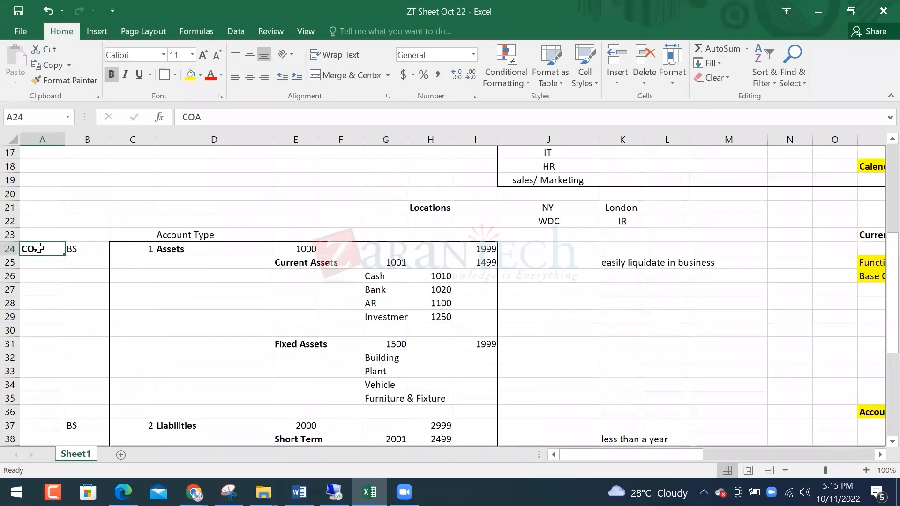
click(50, 222)
text(4Cs)
key(Return)
key(Return)
Move BS from cell B24 down to B25
key(Right)
key(Up)
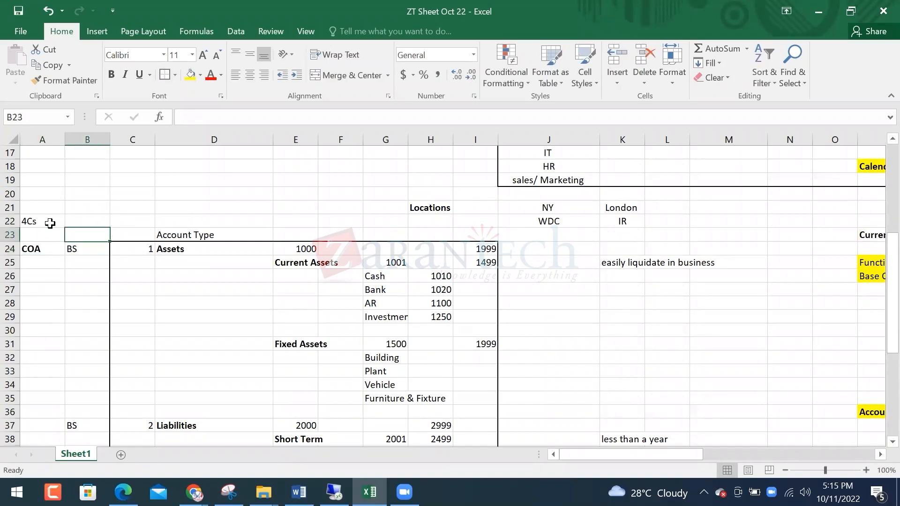
key(Down)
key(Down)
key(Up)
key(ctrl+c)
key(Down)
key(Return)
key(Up)
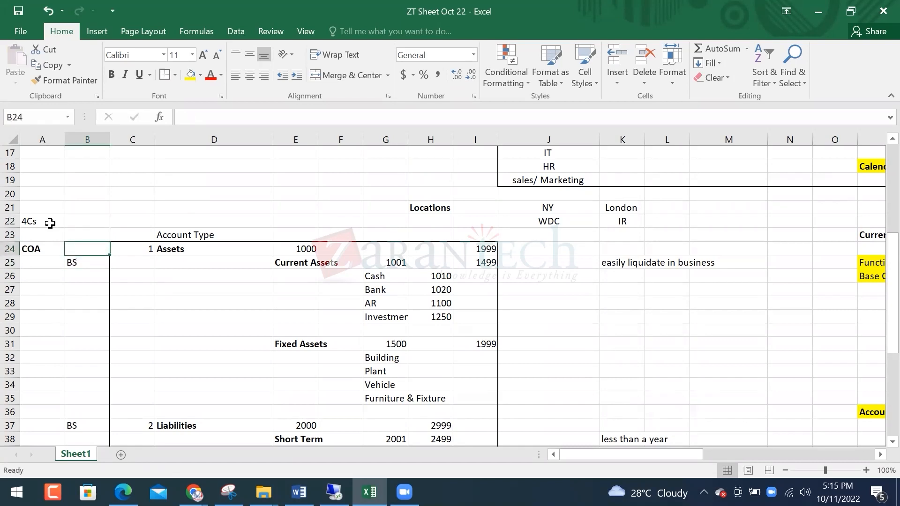
Enter cfa in B24, make it bold and give it a yellow fill
text(cfa)
key(Return)
key(Up)
key(Left)
key(Right)
key(ctrl+b)
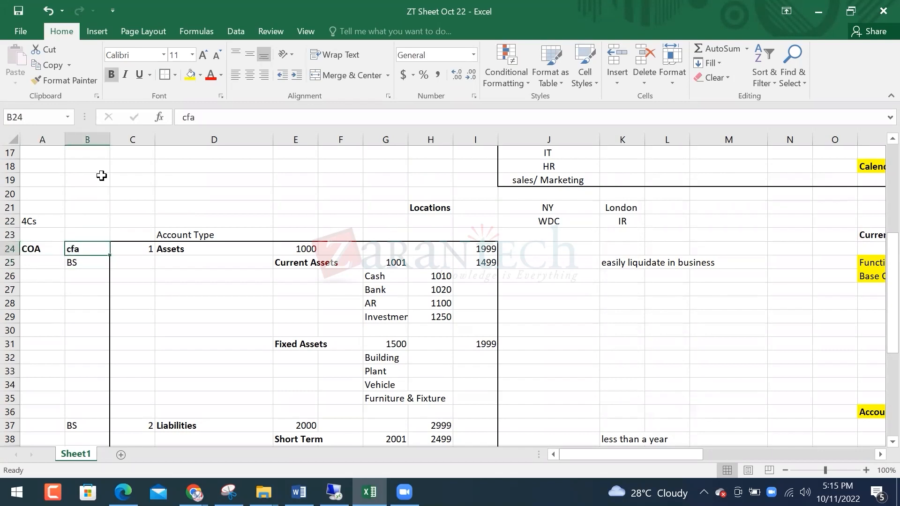
click(190, 75)
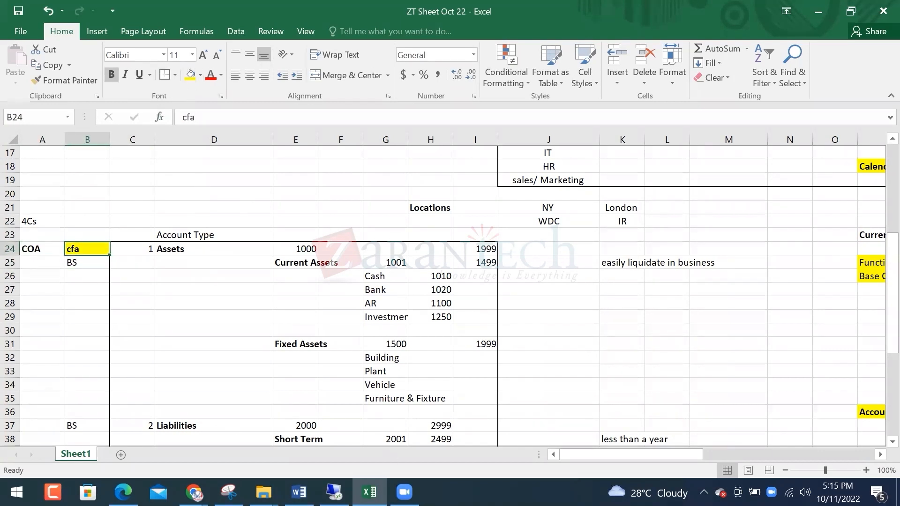
click(333, 491)
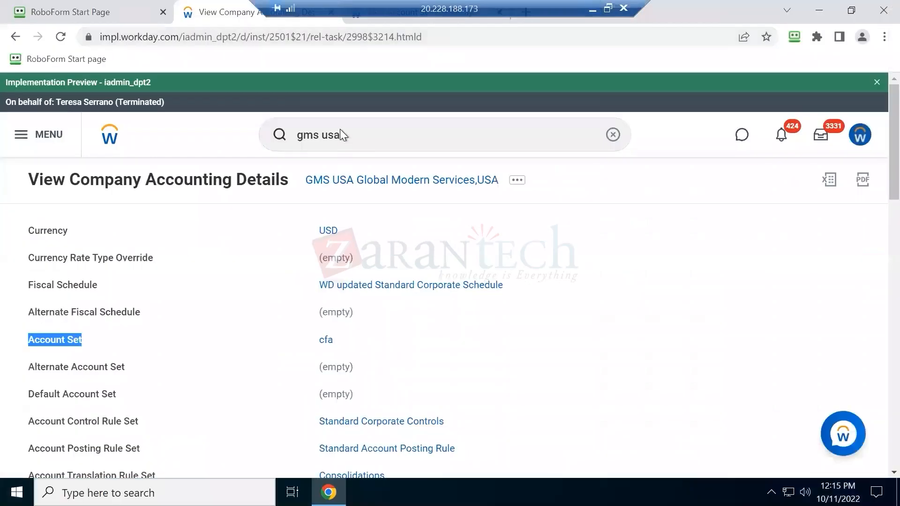
Search Workday for 'country curren' and check the GMS USA company's Currency field
click(345, 128)
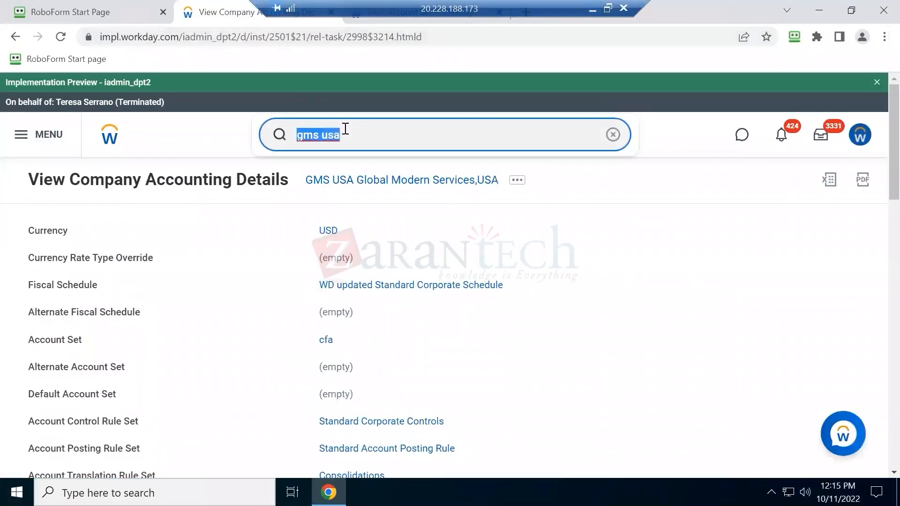
text(country curren)
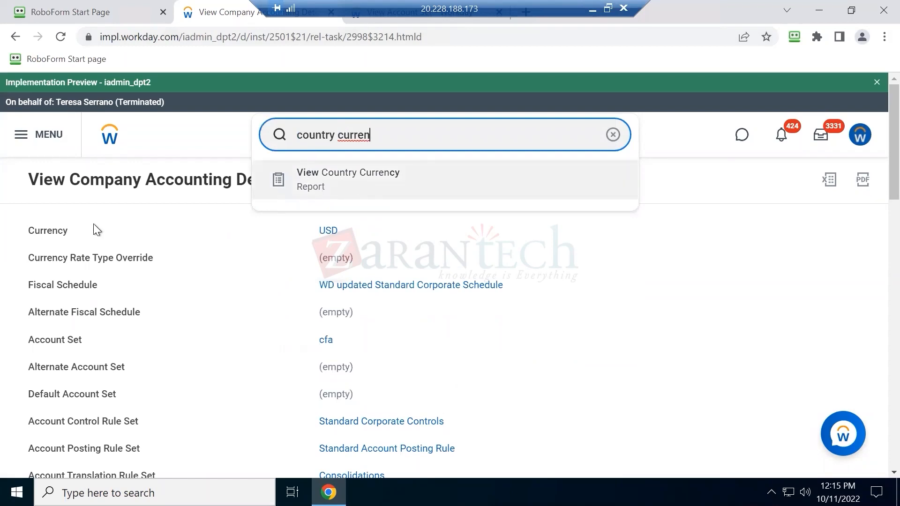
click(38, 238)
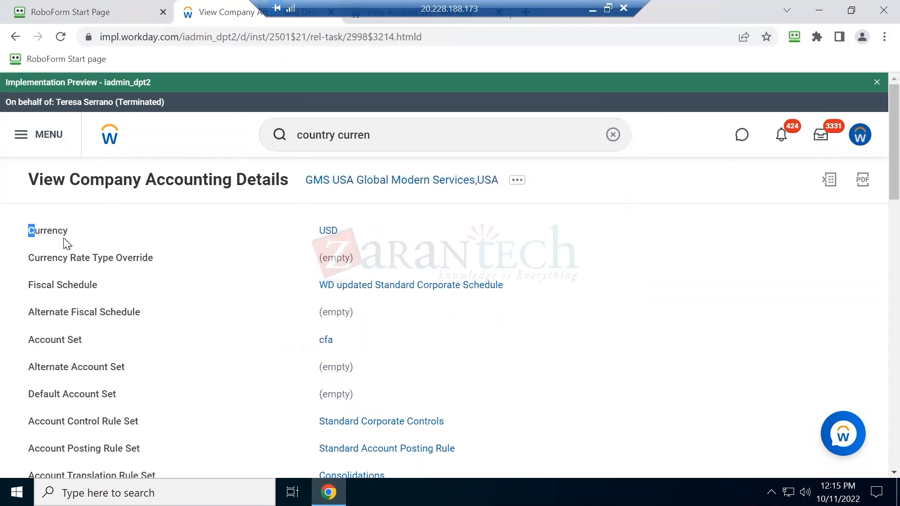
drag(64, 238, 71, 233)
drag(156, 181, 262, 180)
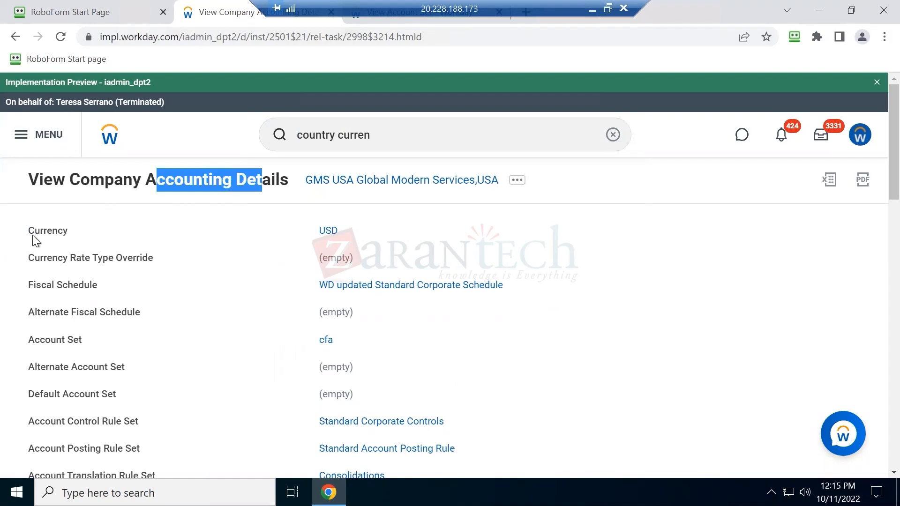
drag(35, 233, 52, 233)
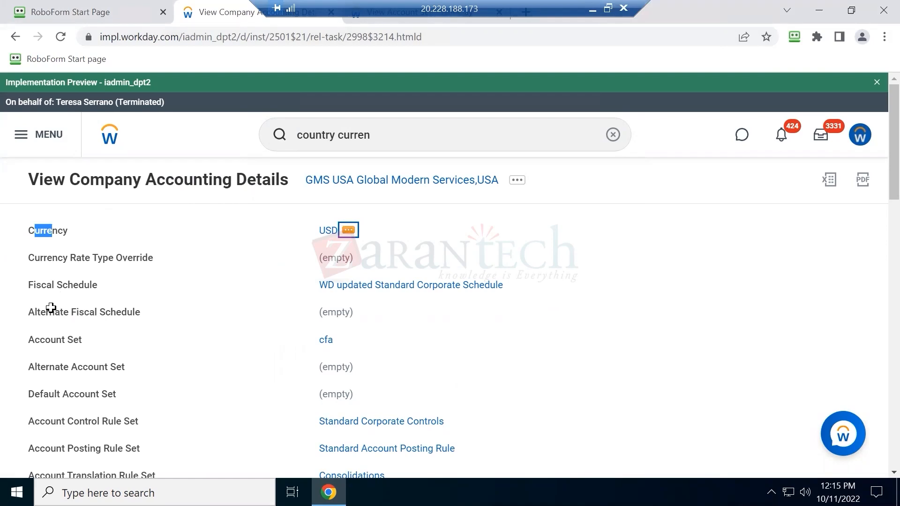
key(alt+Tab)
Record Currency in A55 with USD beside it
text(Currency)
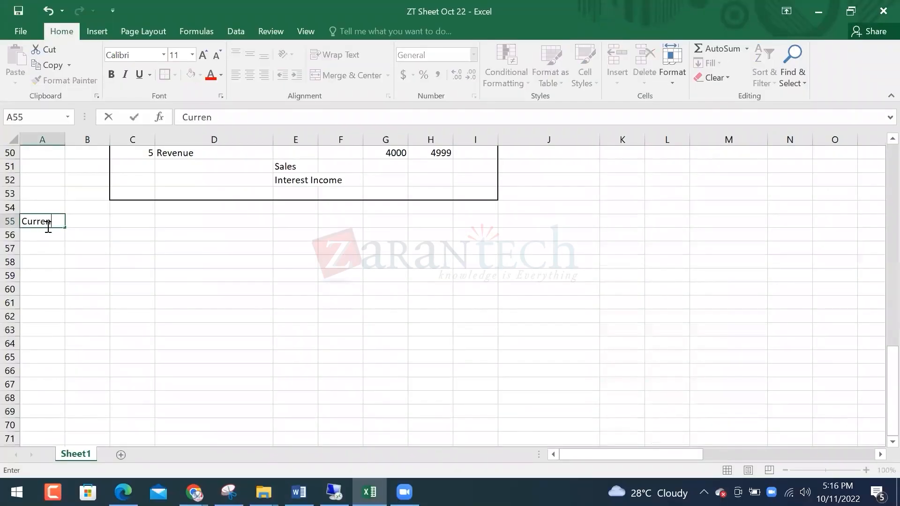
key(Tab)
key(Tab)
text(USD)
key(Return)
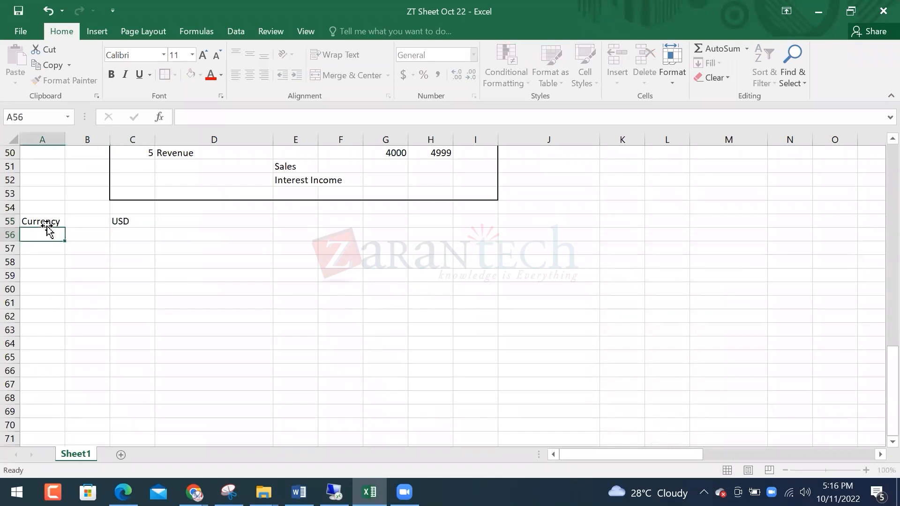
key(Return)
Add a Calendar row with Fiscal Schedule in B58
key(Return)
text(Calendar)
key(Return)
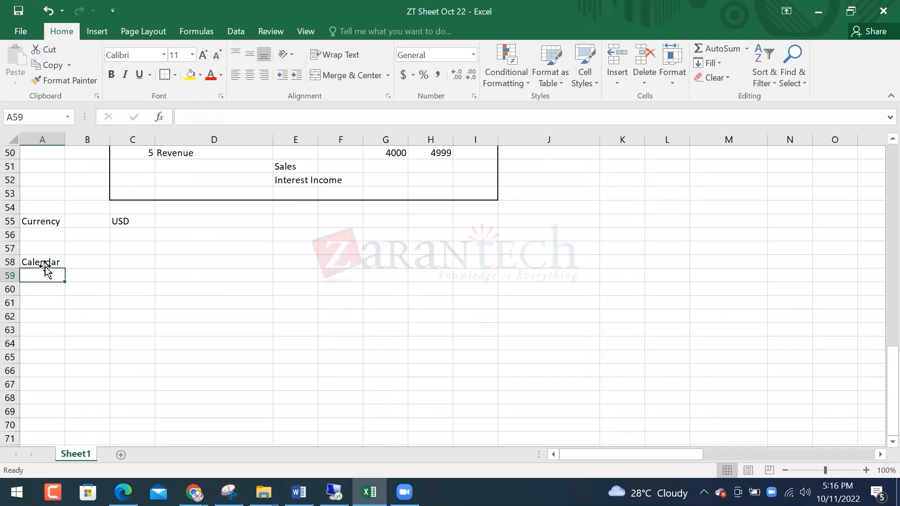
click(104, 264)
text(Fiscal Schedule)
key(Return)
click(128, 272)
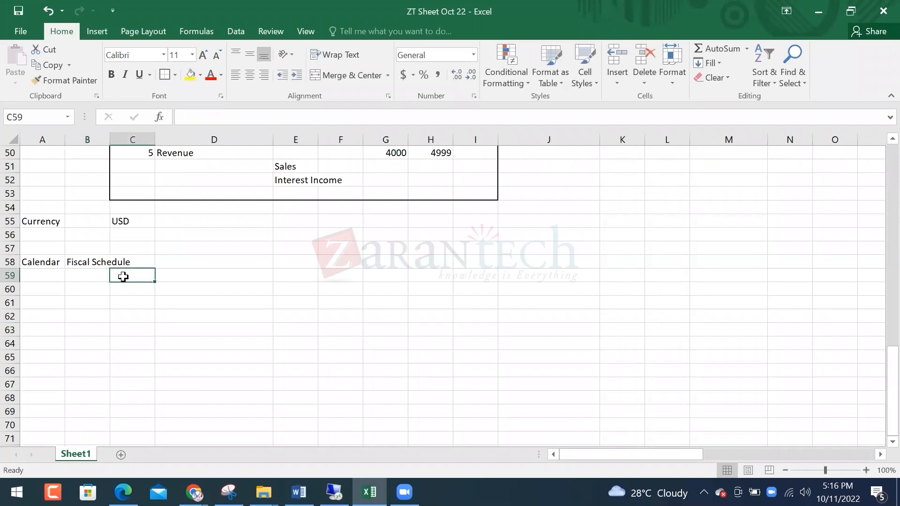
key(alt+Tab)
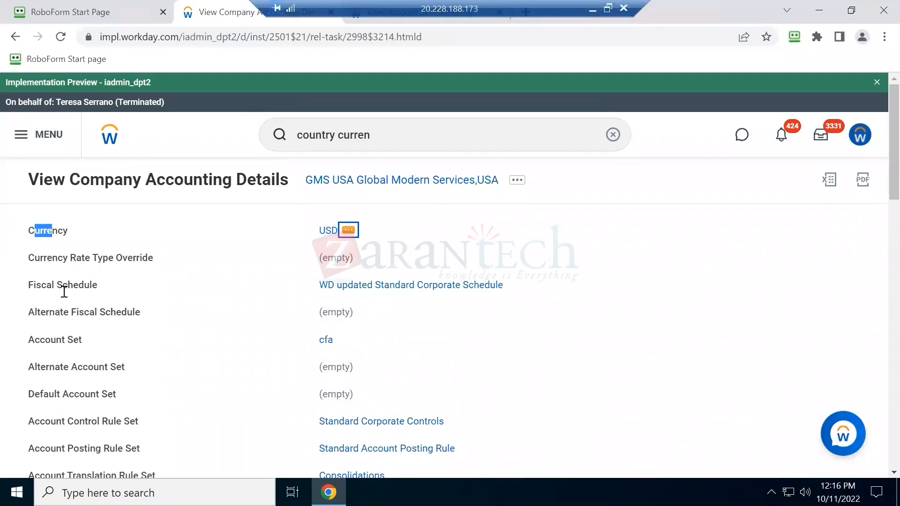
Open the WD updated Standard Corporate Schedule and scroll through its 19 fiscal years
drag(63, 290, 79, 291)
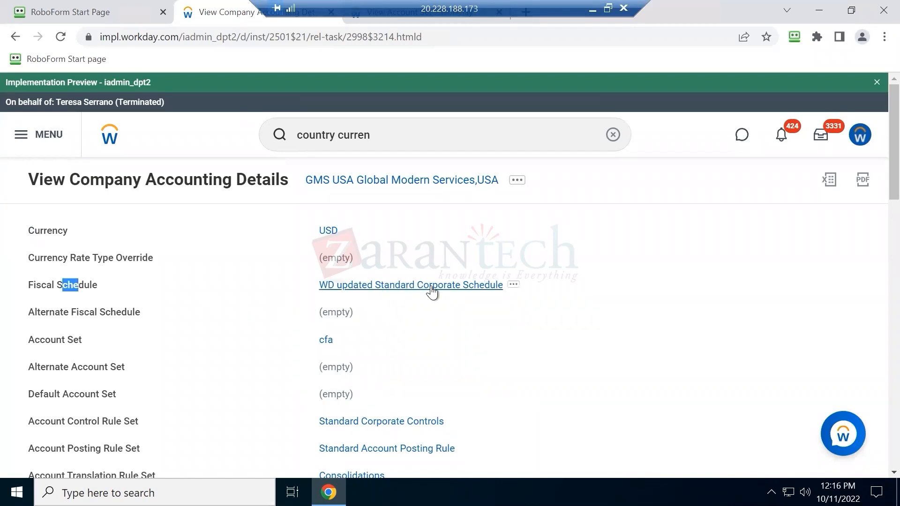
click(477, 286)
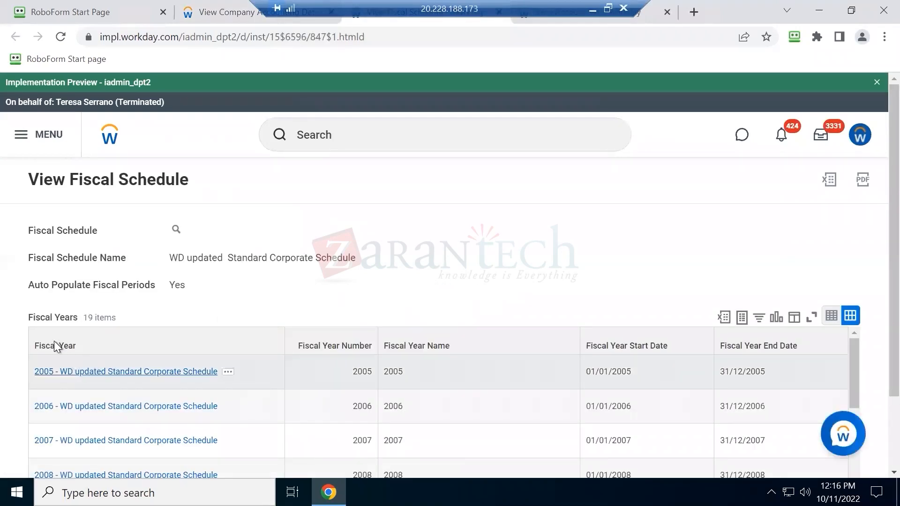
drag(34, 345, 75, 345)
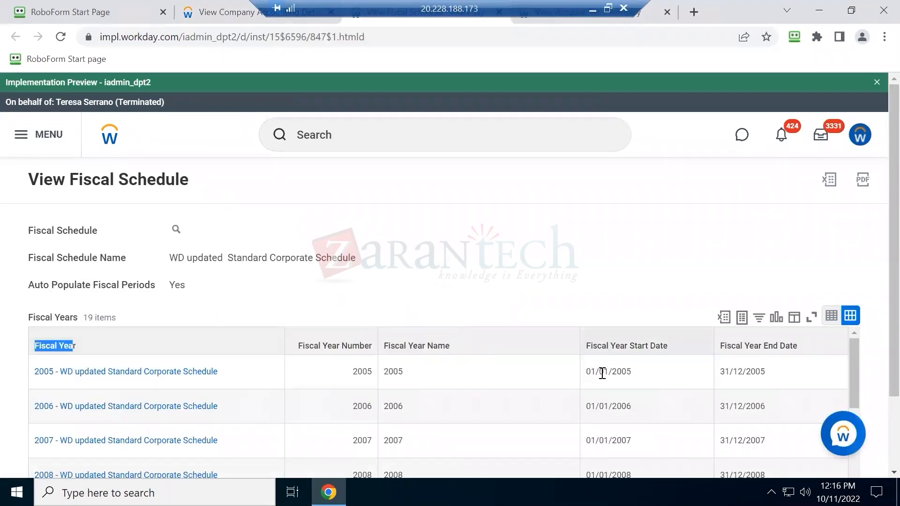
scroll(140, 384, down, 3)
scroll(125, 411, down, 6)
scroll(126, 411, down, 1)
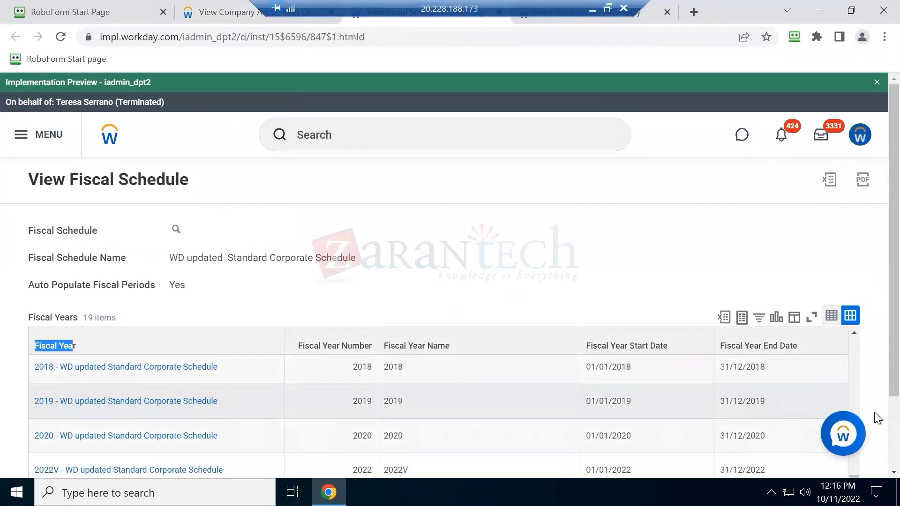
scroll(66, 422, down, 2)
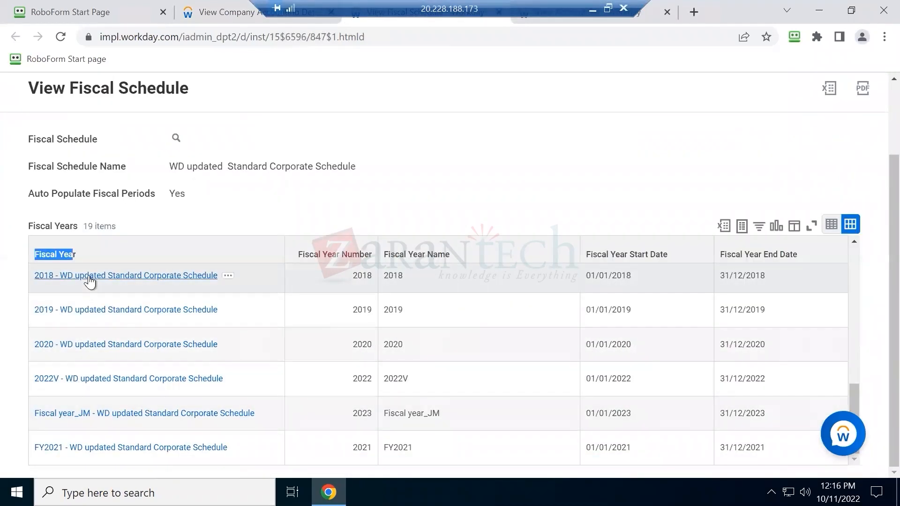
click(210, 13)
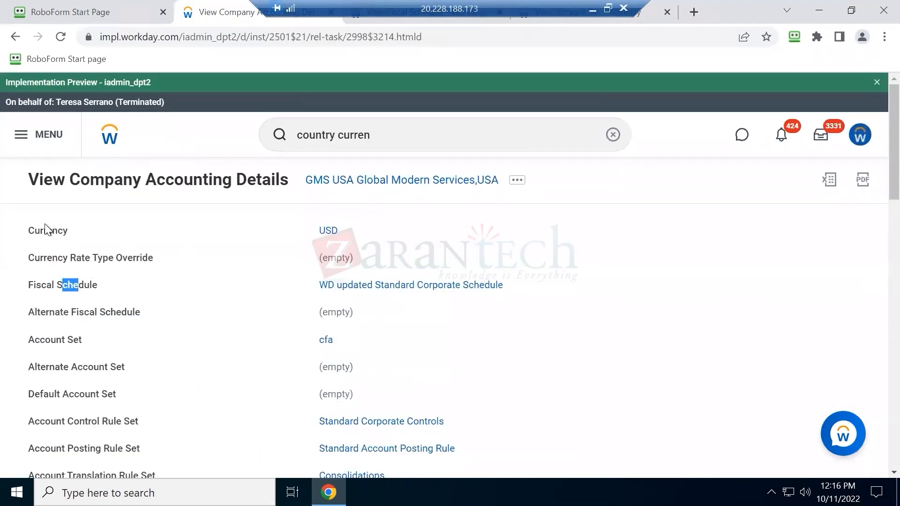
Review the Currency, Account Set and company name on the GMS USA accounting details page
drag(46, 228, 69, 230)
drag(50, 334, 79, 339)
drag(45, 285, 63, 286)
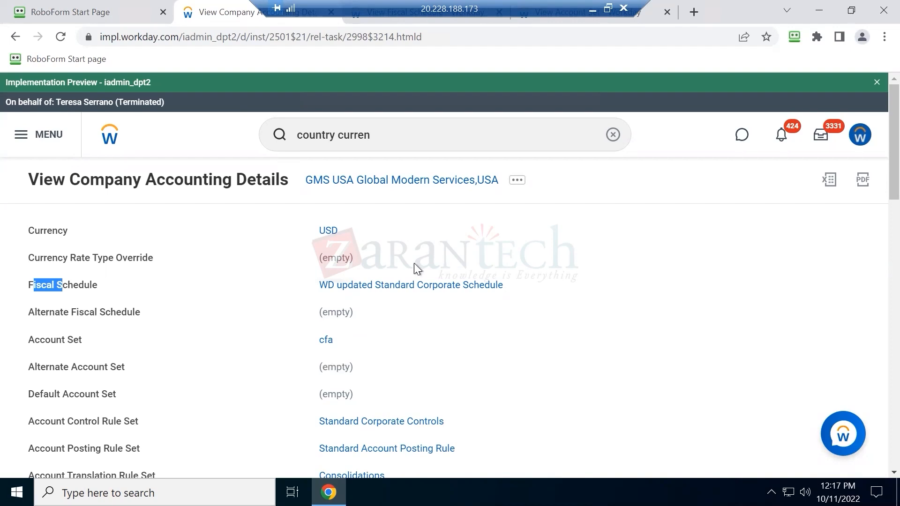
drag(104, 181, 253, 186)
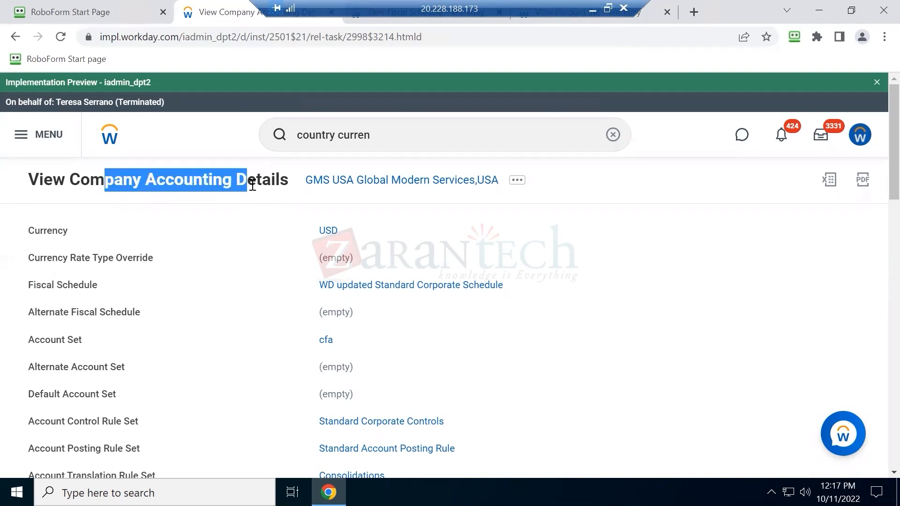
drag(308, 186, 485, 192)
Back in Excel, fill the Currency label in A55 with yellow
click(592, 8)
click(37, 222)
click(190, 74)
click(47, 264)
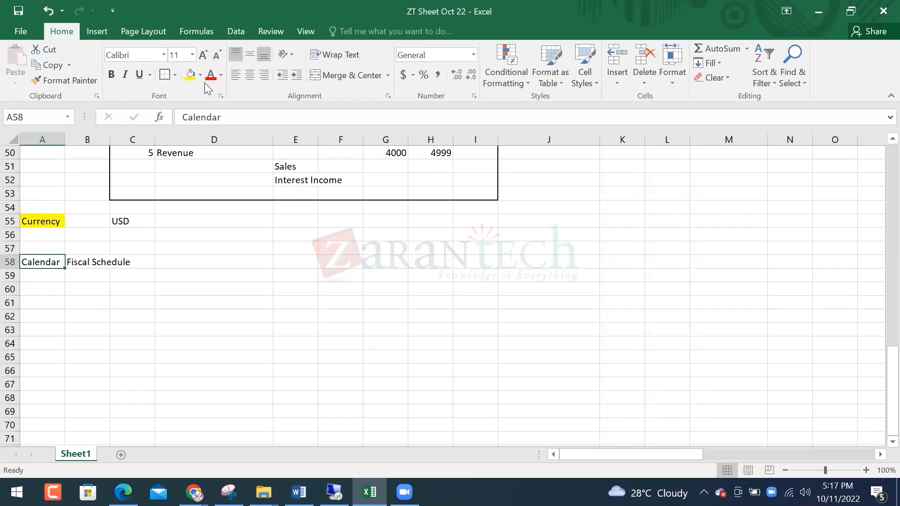
Fill Calendar in A58 yellow and enter Ledger in A61
key(F4)
click(46, 301)
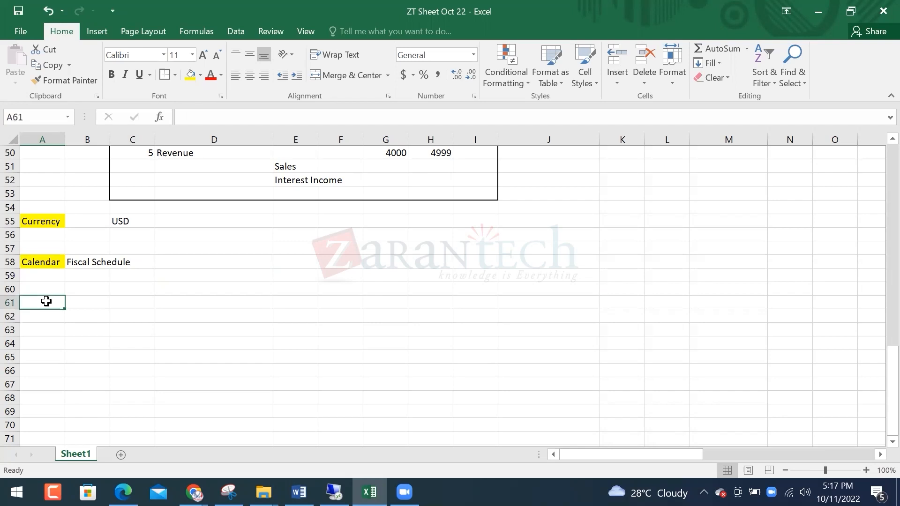
text(Ledgar)
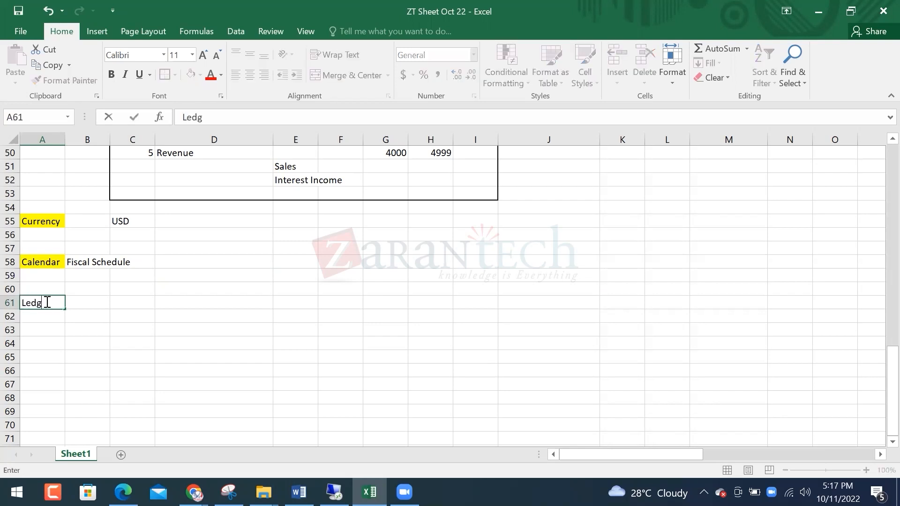
key(BackSpace)
key(BackSpace)
text(er)
key(Right)
key(Right)
key(Left)
key(Left)
key(Right)
key(Right)
key(Right)
key(Left)
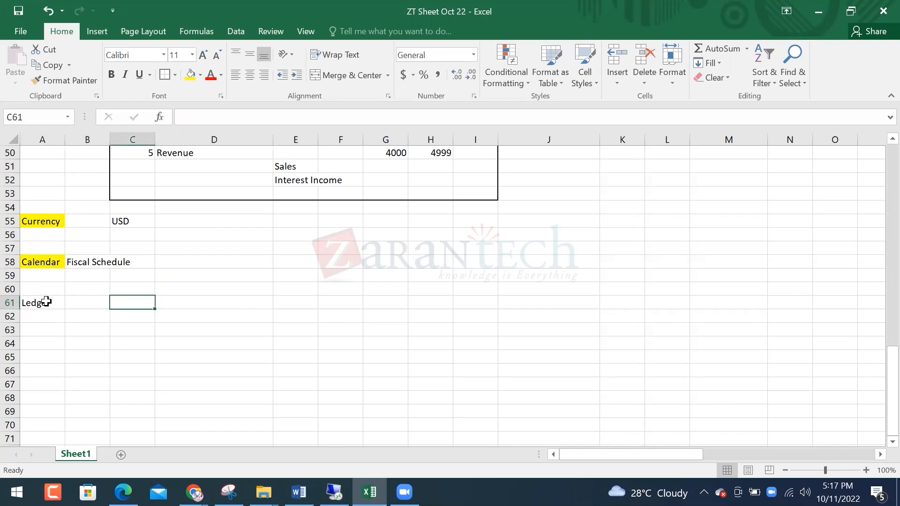
Enter Books of Accounts in C61 of the Ledger row
text(Books of Accounts)
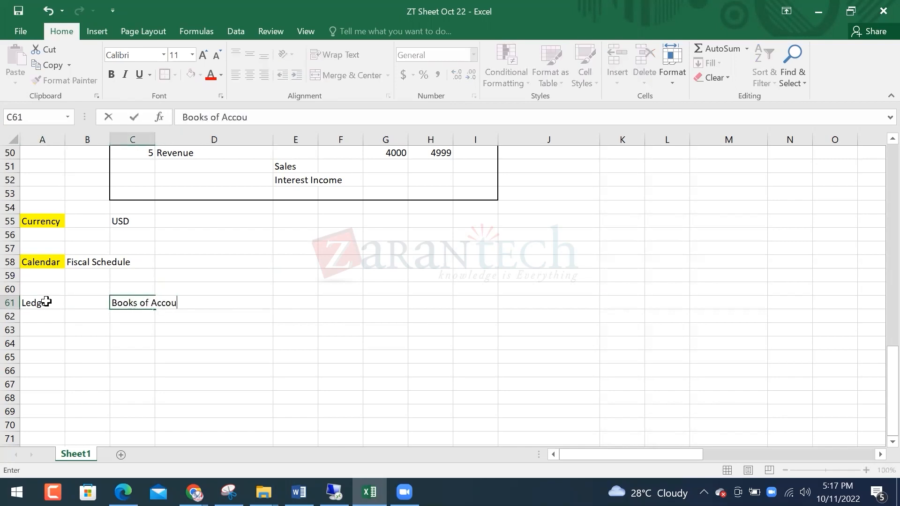
key(Return)
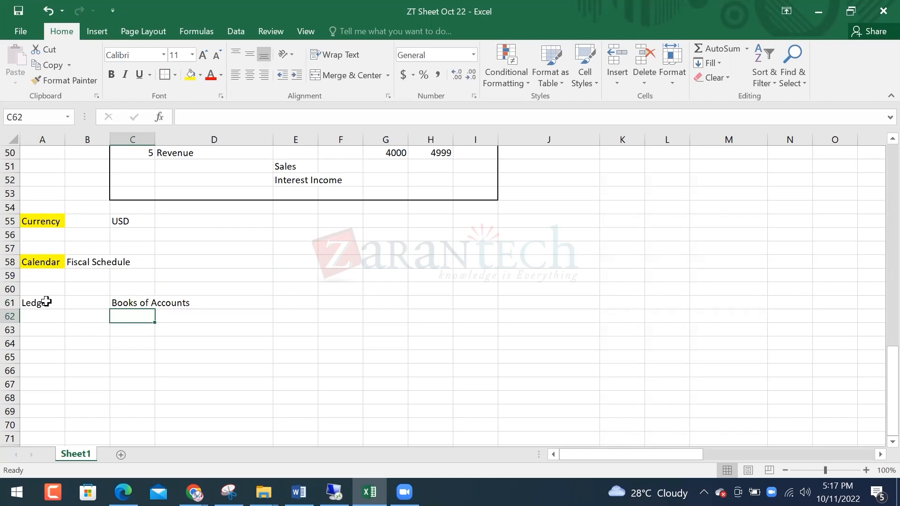
key(Up)
key(Right)
key(Right)
key(Right)
key(Left)
Add 'where you entered your financial transations' in E61 and fill Ledger yellow
text(where you en)
text(d your financial transations)
key(Return)
key(Left)
key(Left)
key(Left)
key(Up)
key(Left)
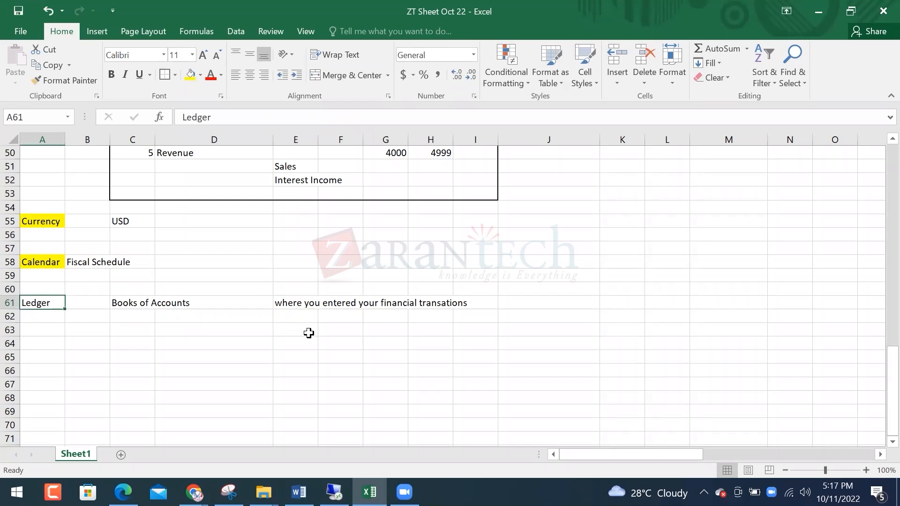
click(190, 75)
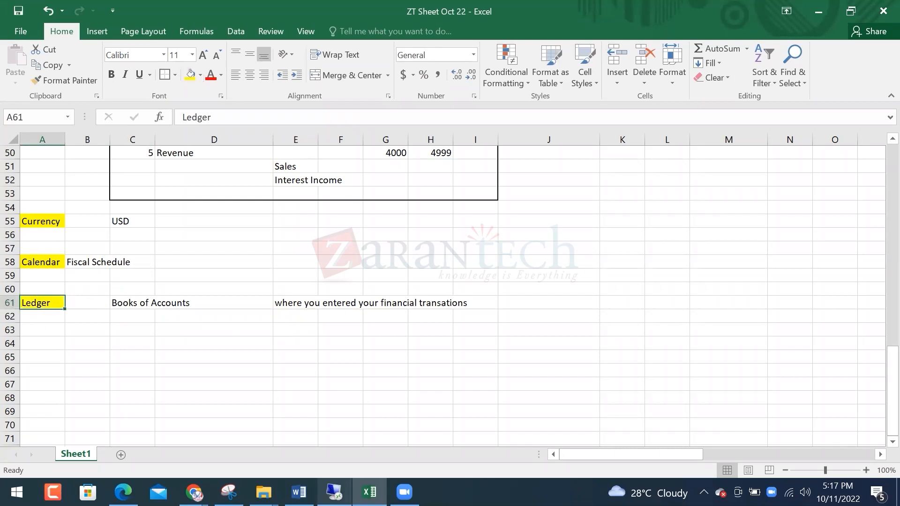
click(335, 492)
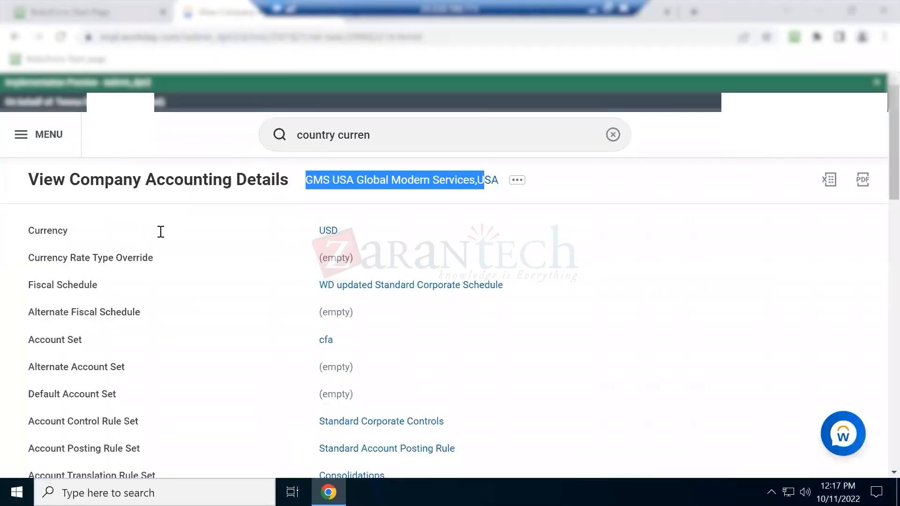
Open the GMS USA Global Modern Services,USA company page
scroll(128, 255, down, 2)
drag(155, 109, 193, 118)
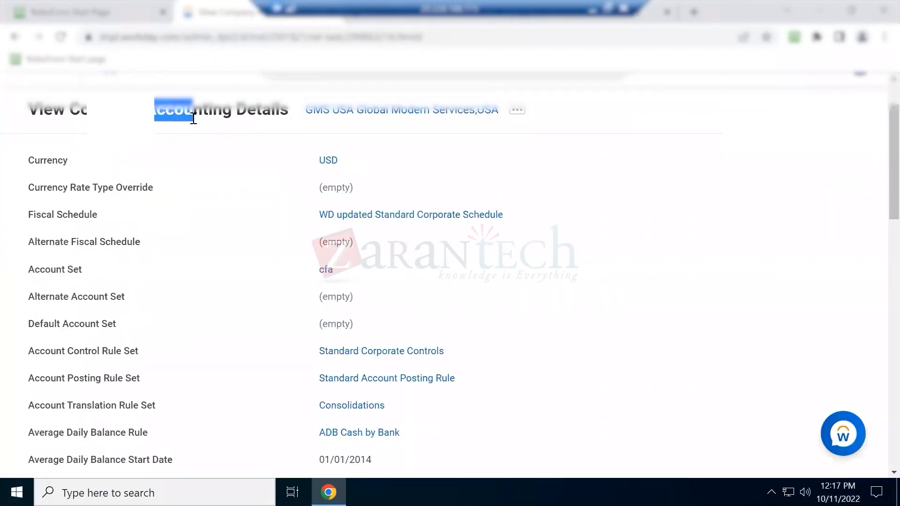
scroll(326, 150, up, 2)
click(383, 183)
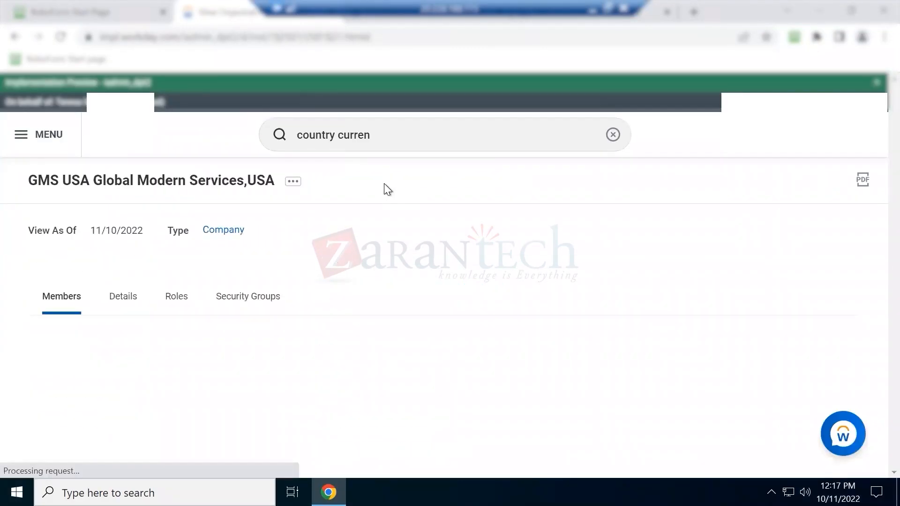
Use the company's related actions to view its Ledgers
click(292, 184)
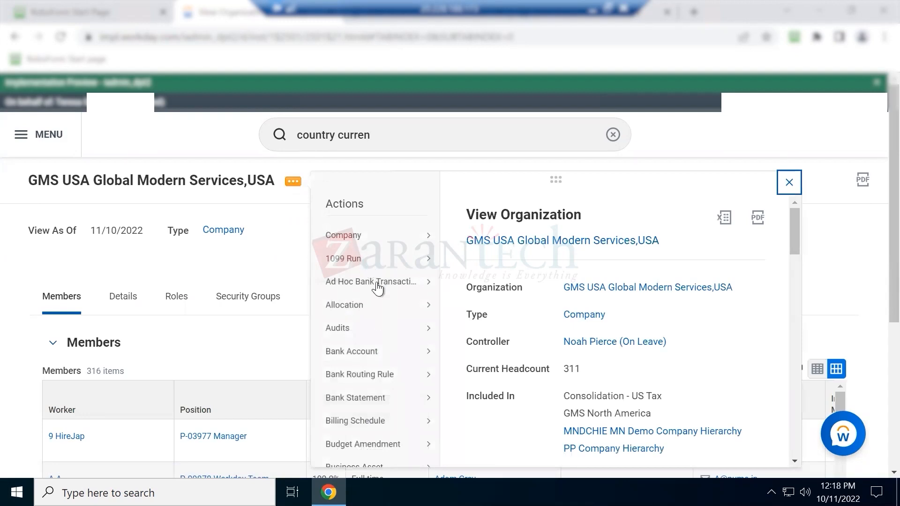
scroll(375, 300, down, 5)
scroll(376, 302, down, 7)
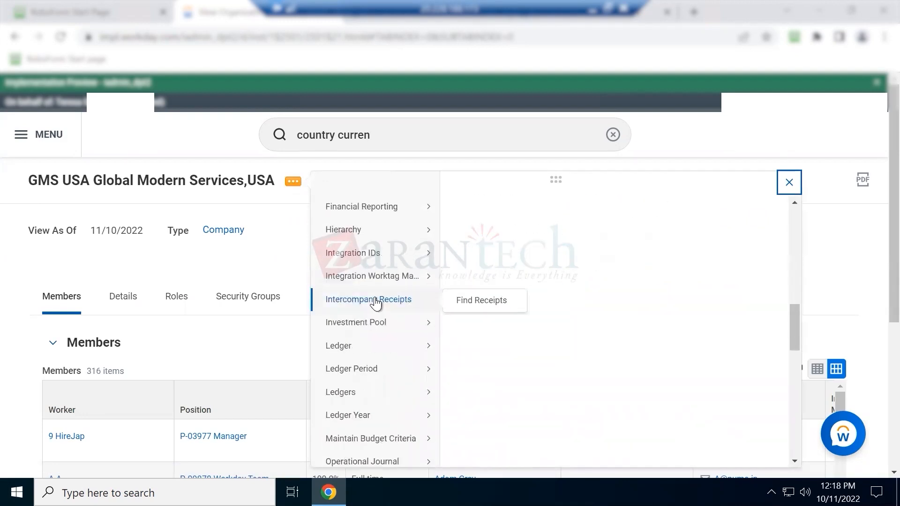
mouse_move(366, 284)
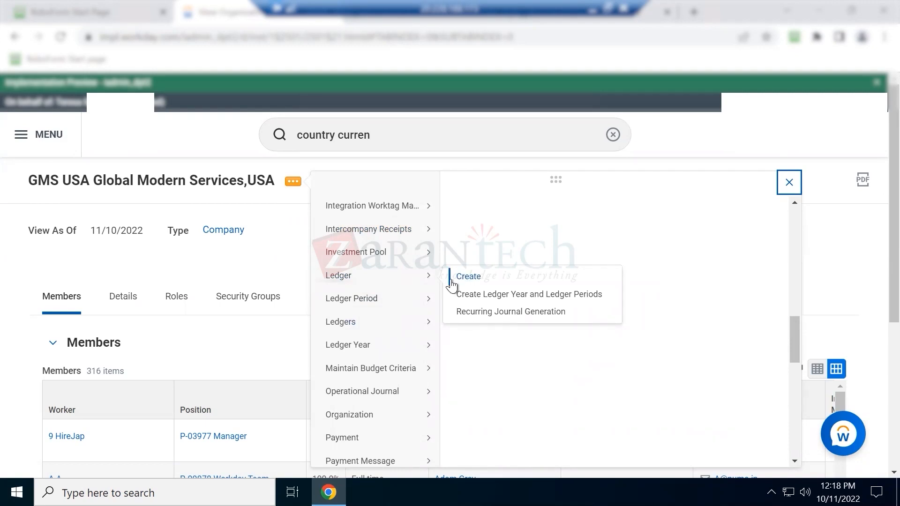
mouse_move(400, 322)
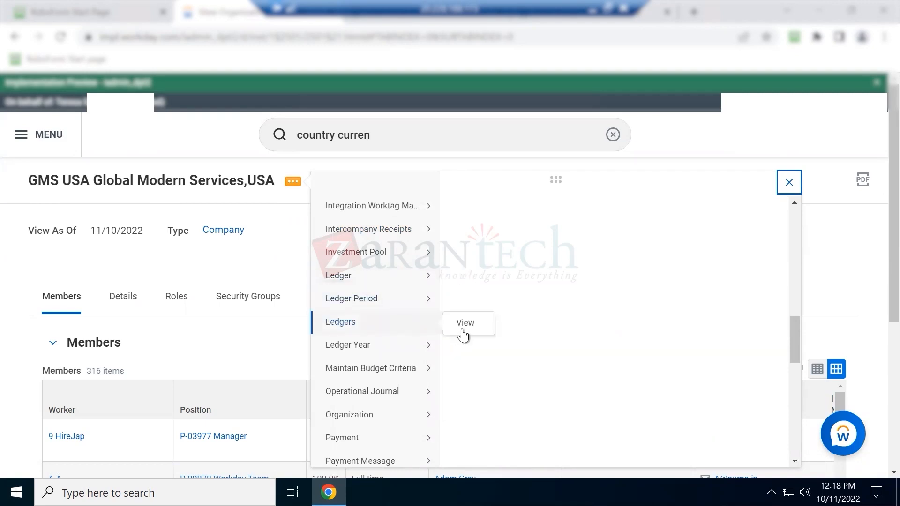
click(464, 331)
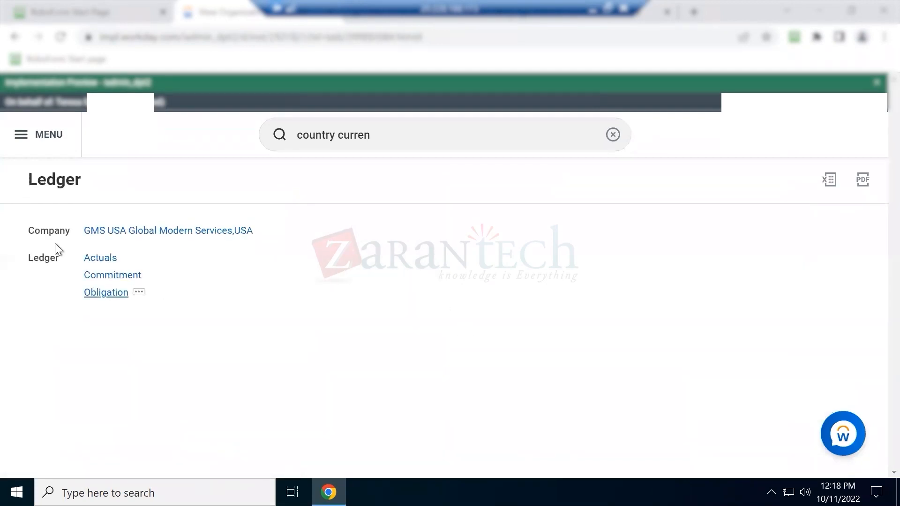
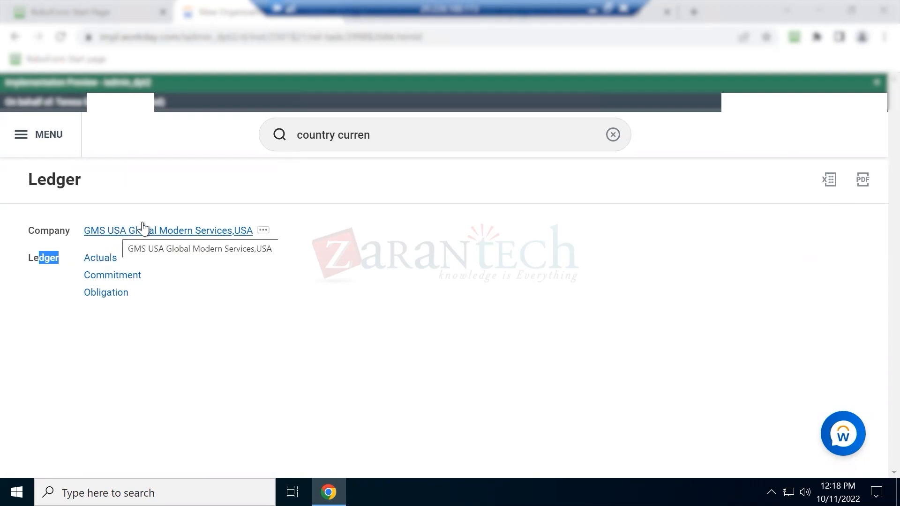
Start a Create Journal task and pick the GMS USA Actuals ledger
click(377, 134)
text(c)
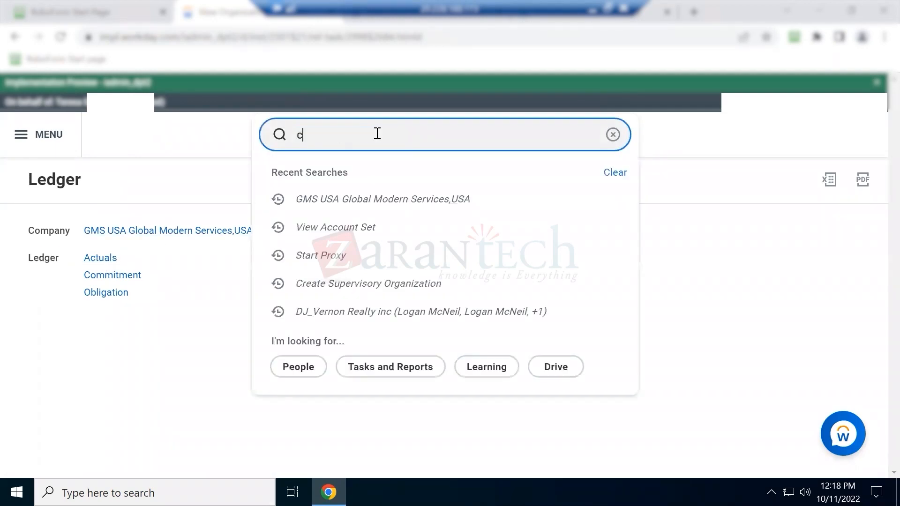
text(reate journal)
click(350, 173)
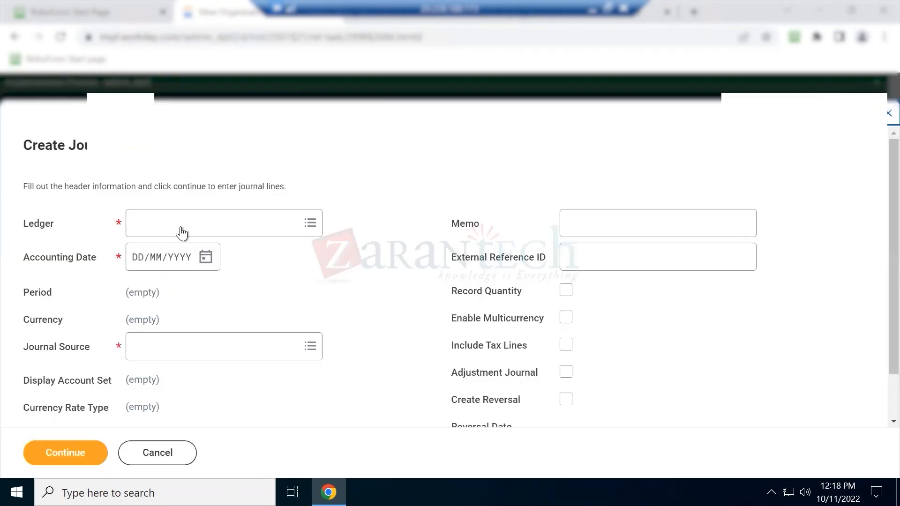
click(182, 233)
text(gms usa)
key(Return)
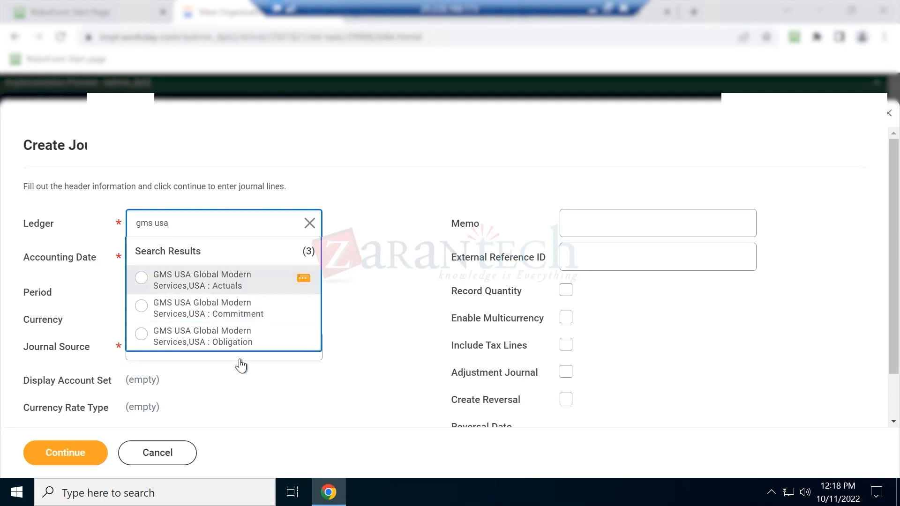
click(204, 282)
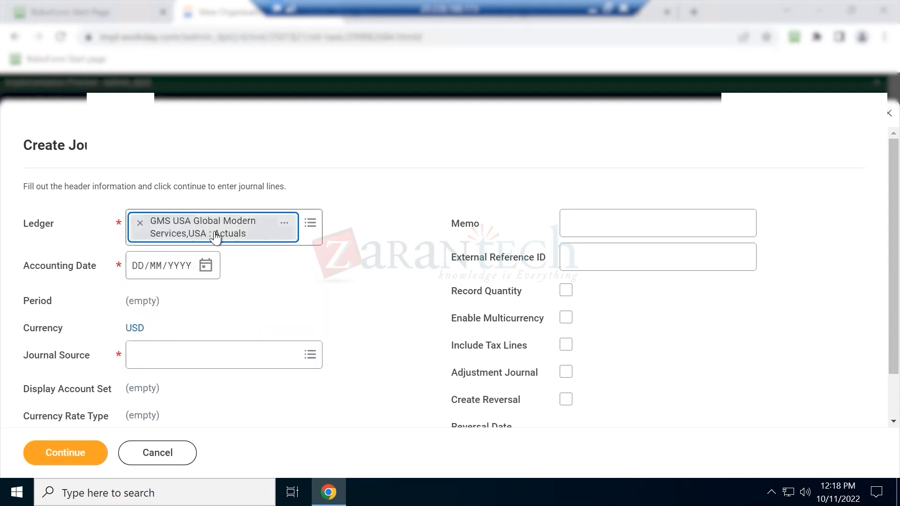
Set the accounting date to 11/10/2022 and the journal source to Manual Journal
click(206, 266)
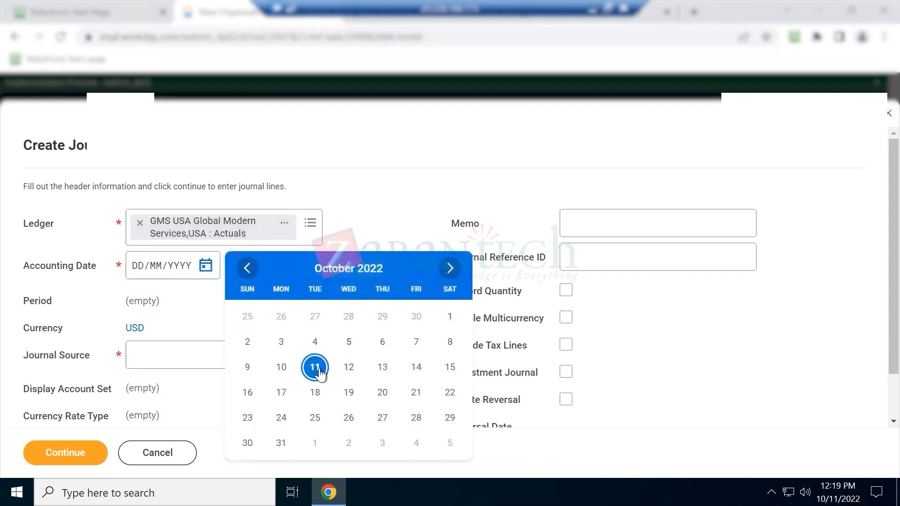
click(317, 368)
click(164, 349)
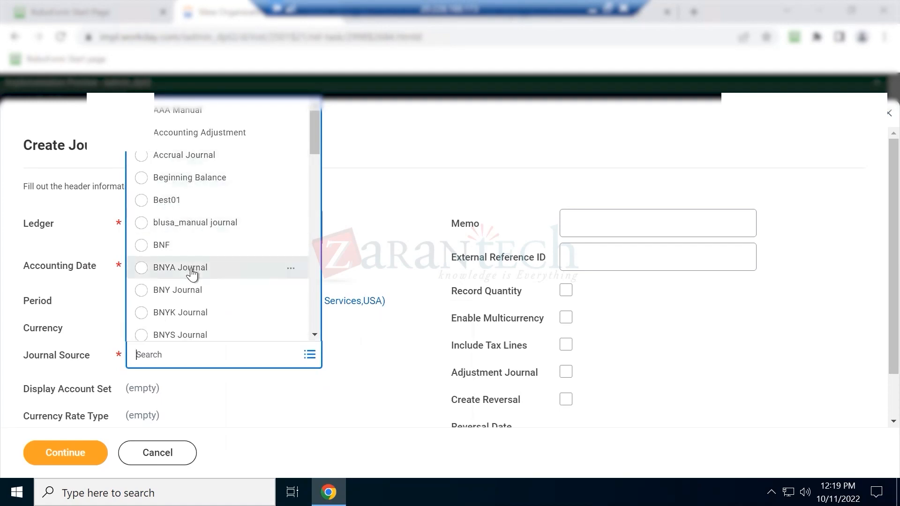
scroll(190, 272, down, 3)
scroll(203, 283, down, 5)
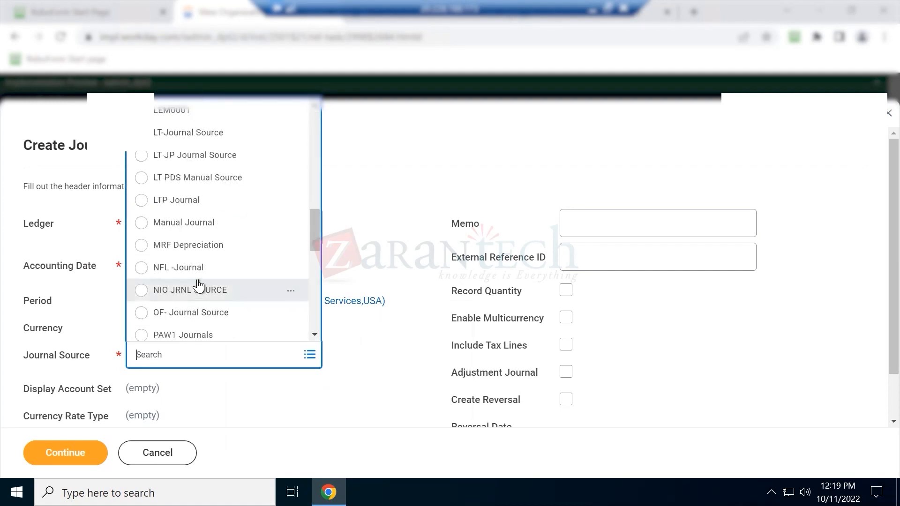
scroll(201, 291, down, 5)
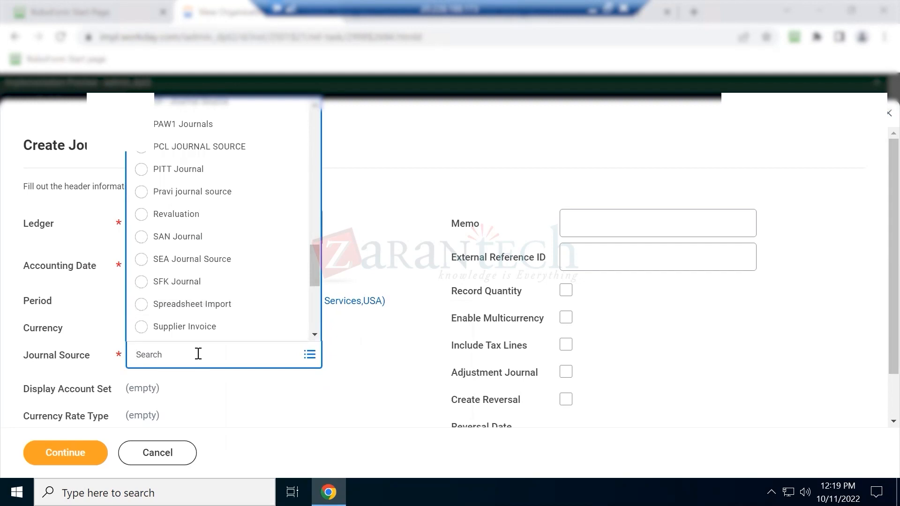
text(manual)
key(Return)
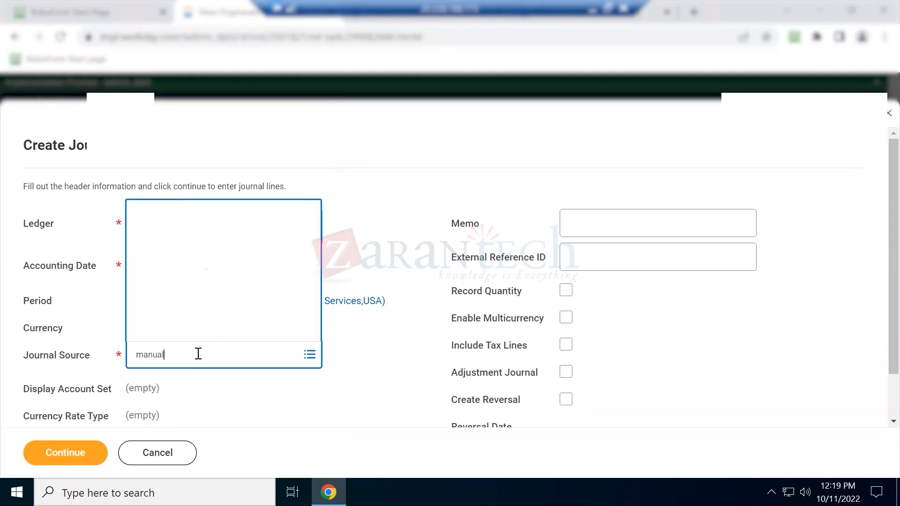
click(204, 272)
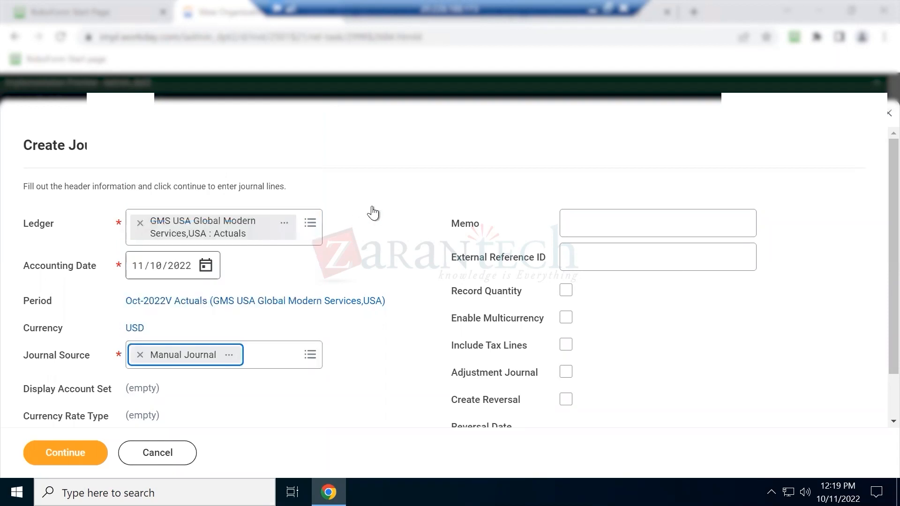
Highlight the word Journal in the Create Journal form title
scroll(138, 362, down, 1)
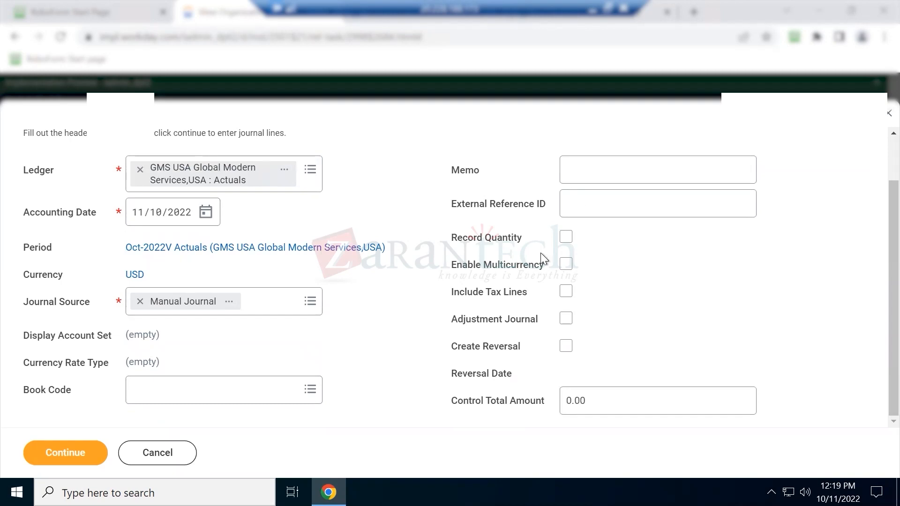
scroll(175, 170, up, 1)
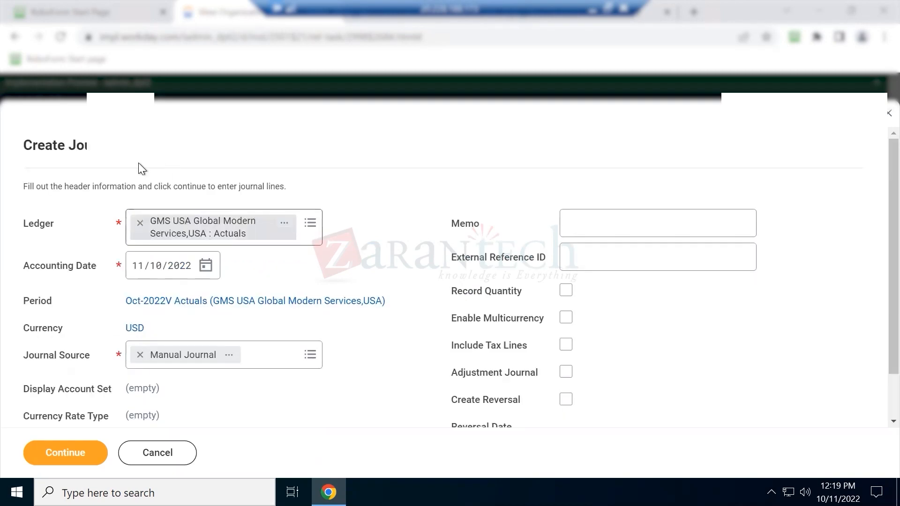
drag(73, 146, 124, 153)
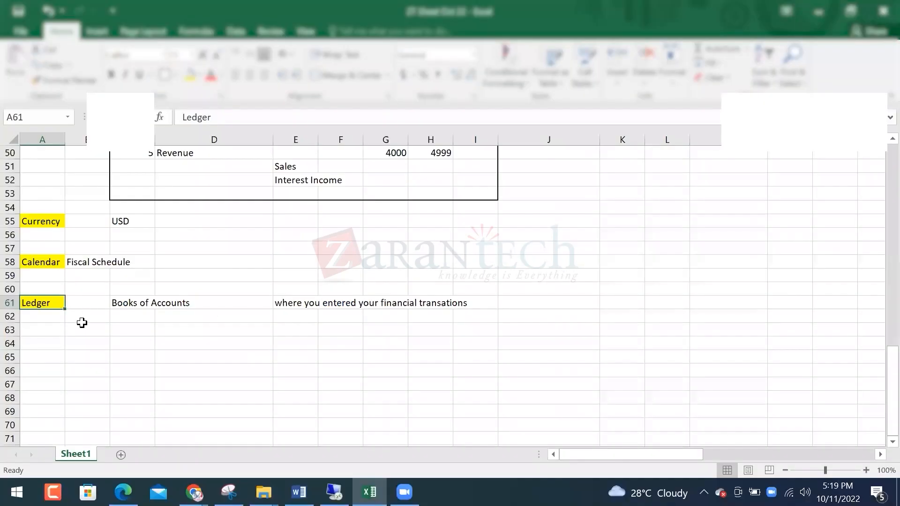
Enter 'Journal' in cell B63 of the notes
click(83, 327)
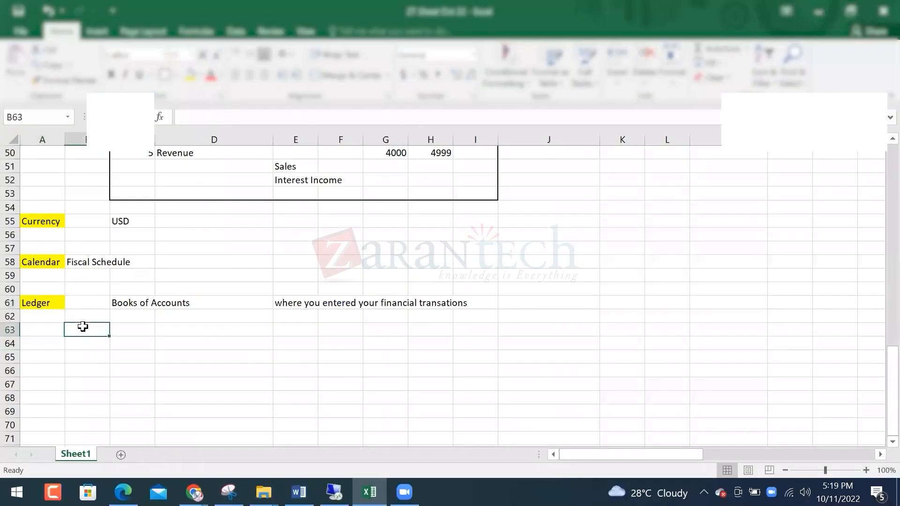
text(Journal)
key(Return)
key(Up)
key(Up)
key(Right)
key(Down)
key(Down)
key(Right)
key(Up)
key(Left)
key(Left)
Add 'Header' in D63, correcting the 'Headar' typo, and 'Line' in D65
key(Right)
key(Right)
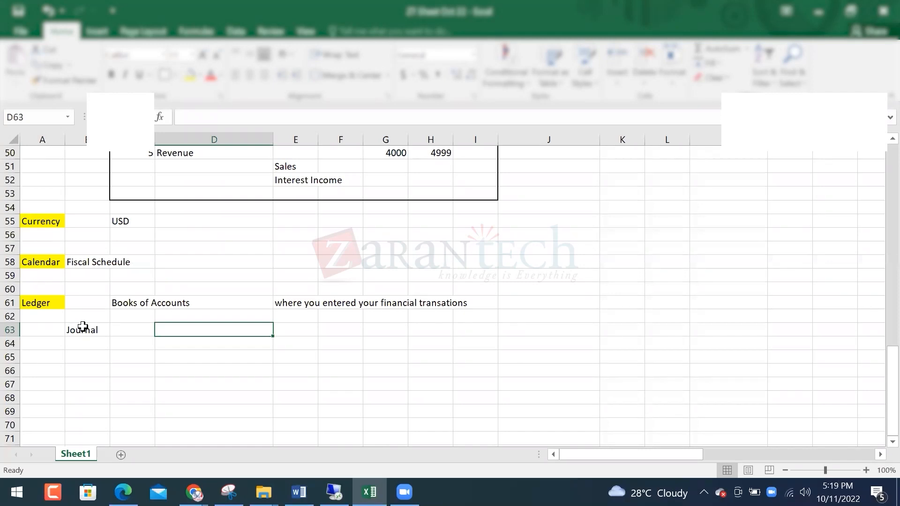
text(Headar)
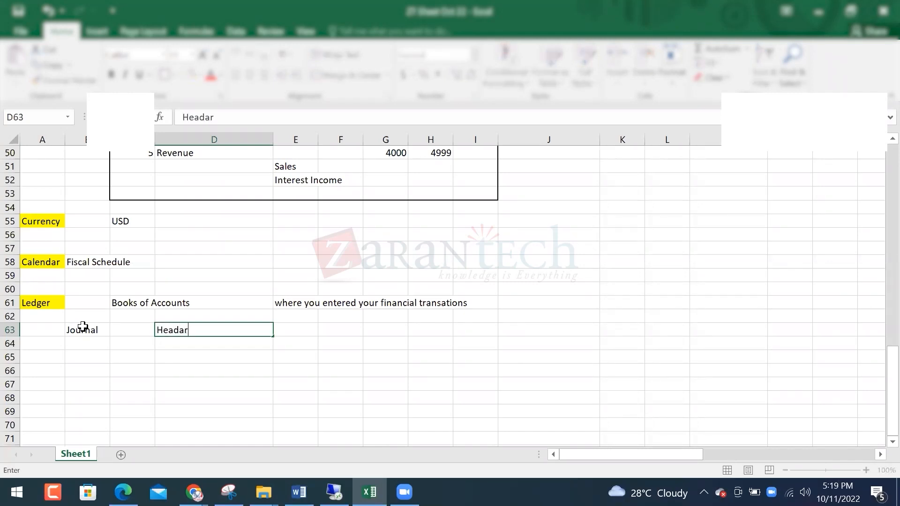
key(Return)
key(Up)
key(F2)
key(Left)
key(BackSpace)
text(e)
key(Return)
key(Down)
text(Line)
key(Return)
key(Up)
key(Up)
key(Up)
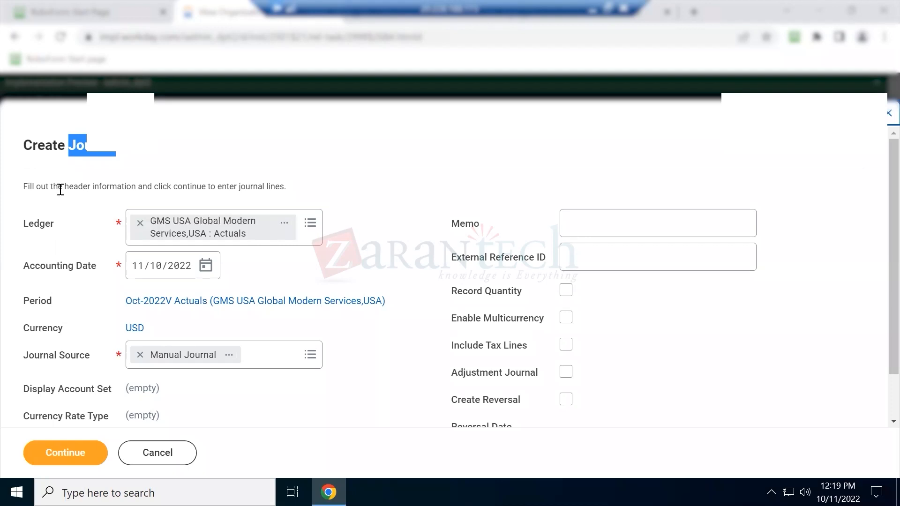
Highlight the instructions, optional Memo fields and required Ledger and Journal Source labels
drag(108, 187, 292, 189)
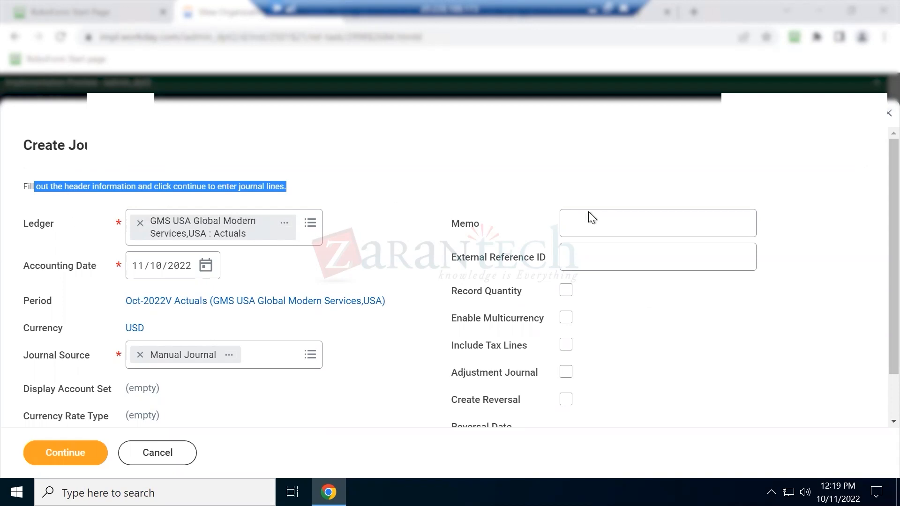
drag(473, 226, 484, 385)
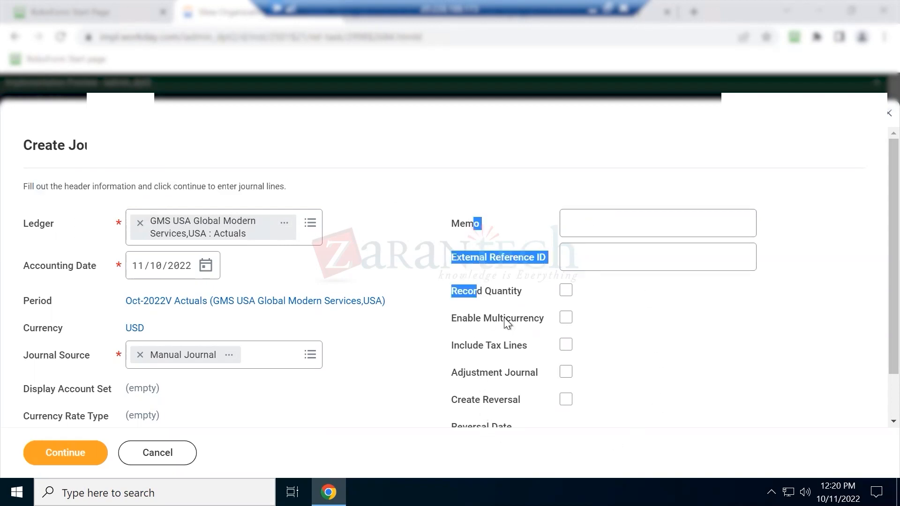
scroll(474, 320, down, 2)
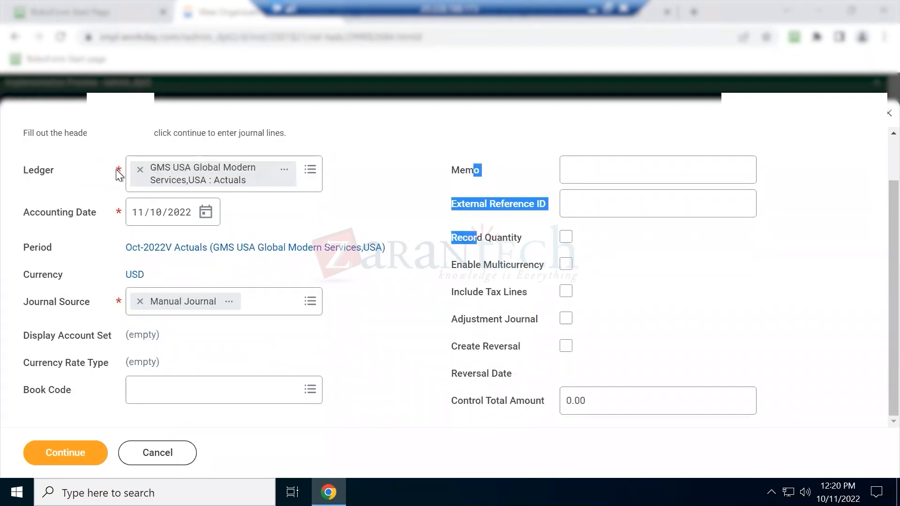
drag(122, 169, 23, 171)
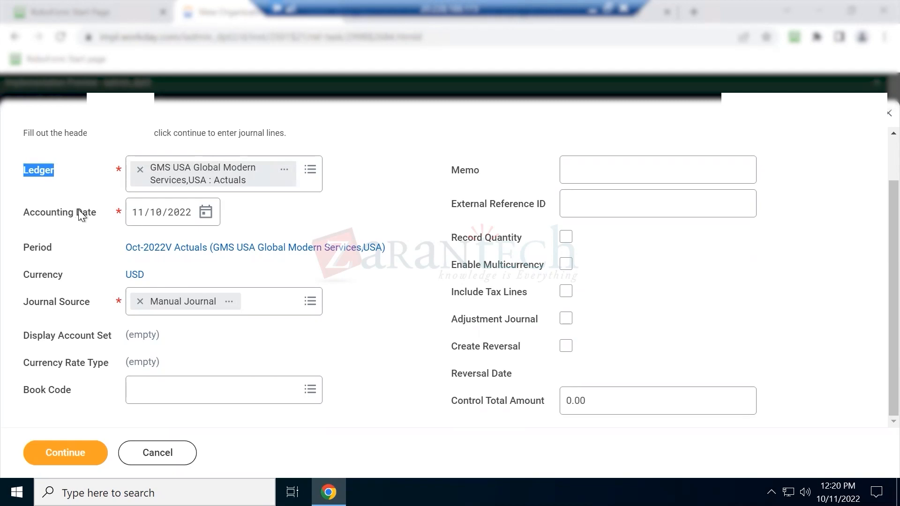
drag(40, 304, 78, 302)
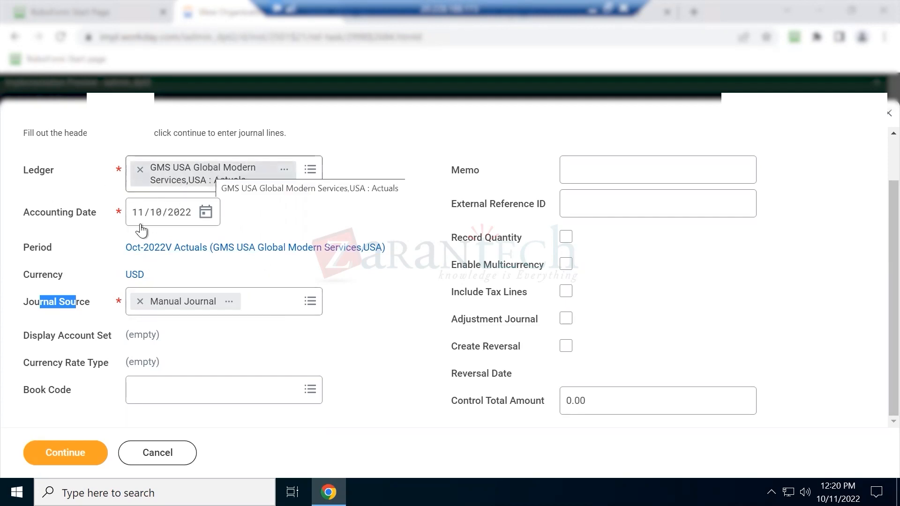
Continue past the header and scroll down to the Journal Entry Lines table
click(58, 450)
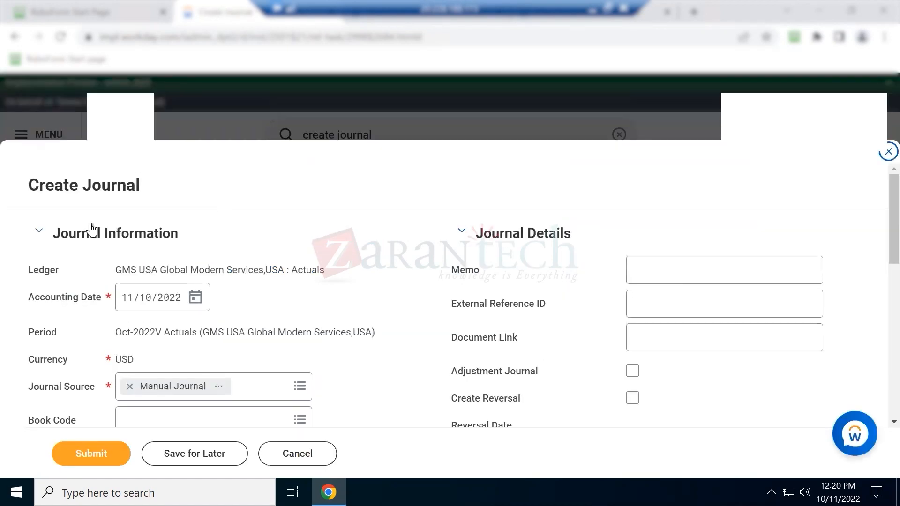
scroll(624, 324, down, 7)
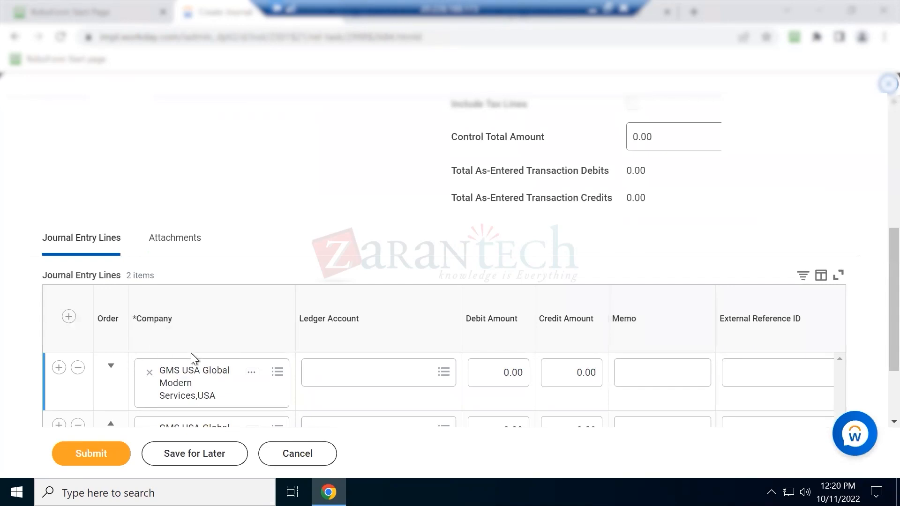
scroll(185, 367, down, 2)
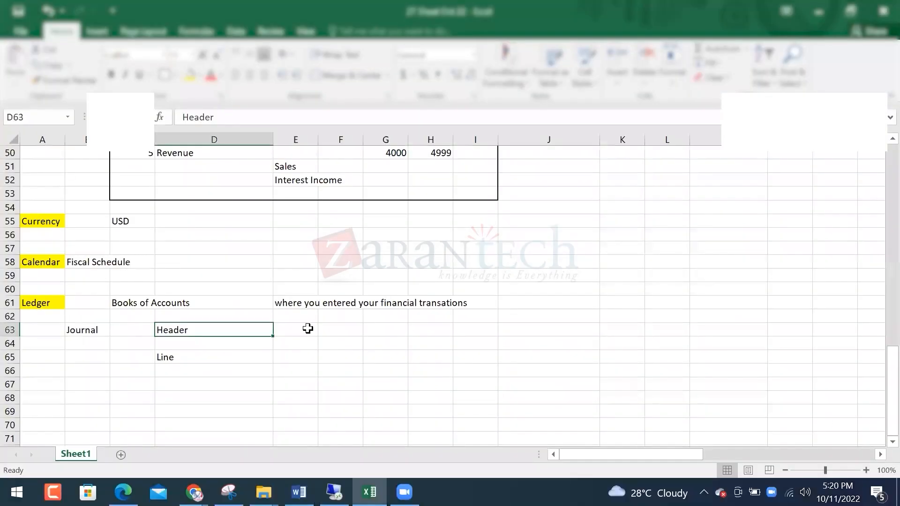
Put 'Purchase a building' in E62 and 'Building' in E64
click(307, 328)
text(Purchase )
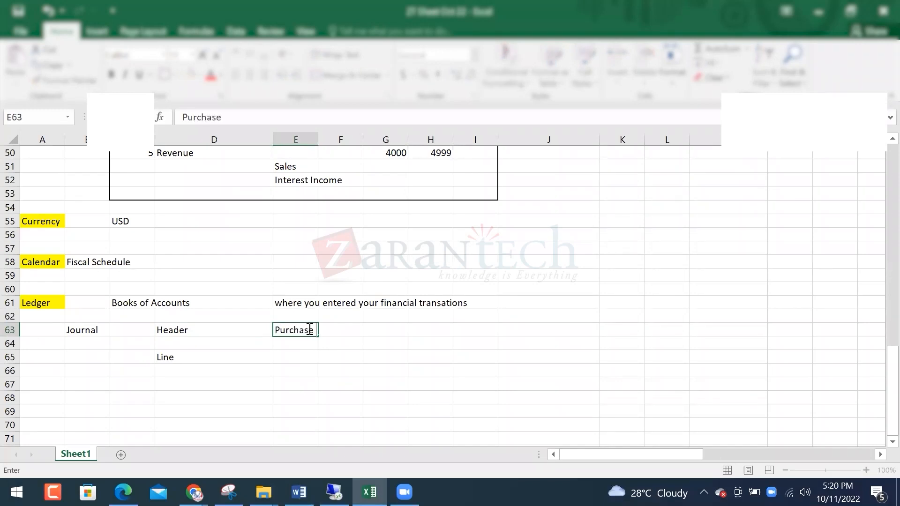
text(ab  building)
key(Return)
click(308, 328)
key(ctrl+x)
key(Up)
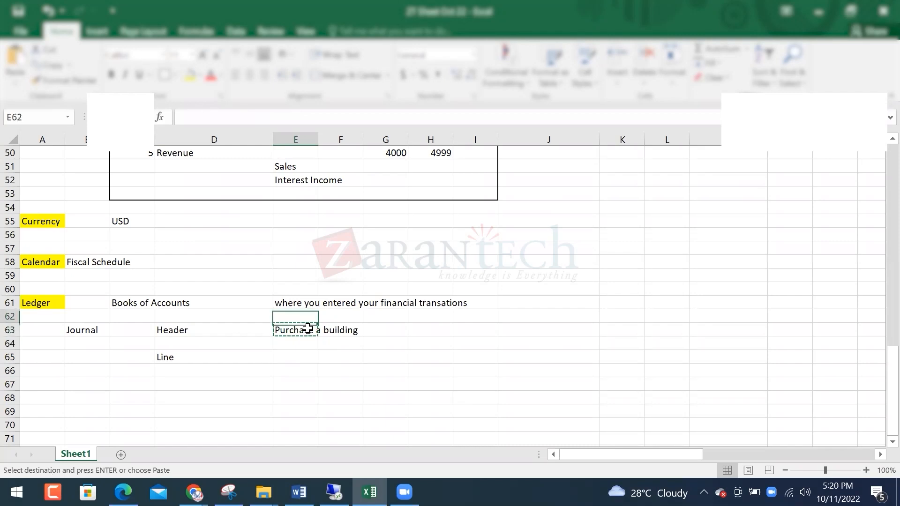
key(Return)
key(Down)
key(Down)
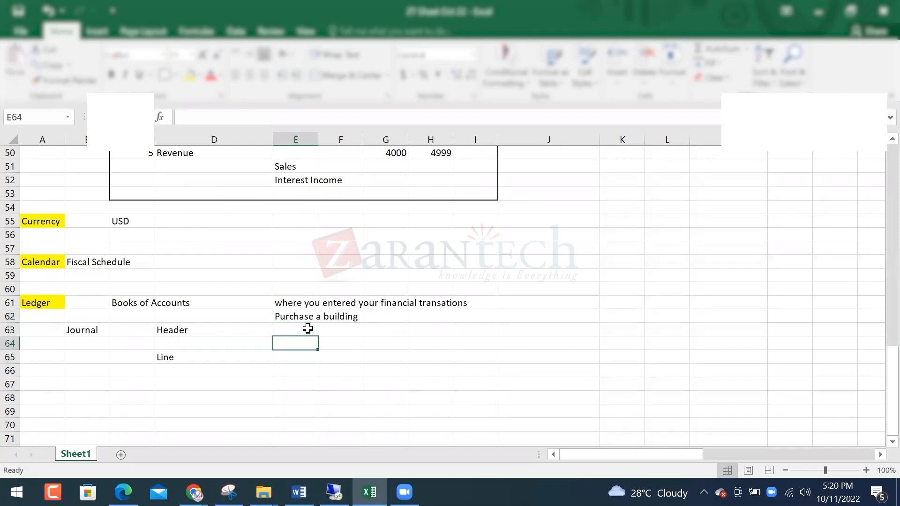
text(Building)
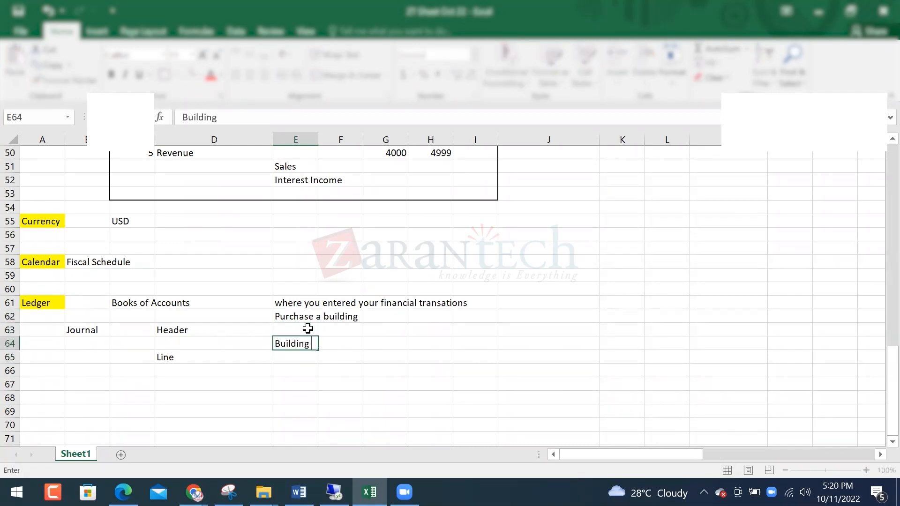
Add 'Cash' in E66, with A+ beside Building and A- beside Cash
key(Down)
key(Down)
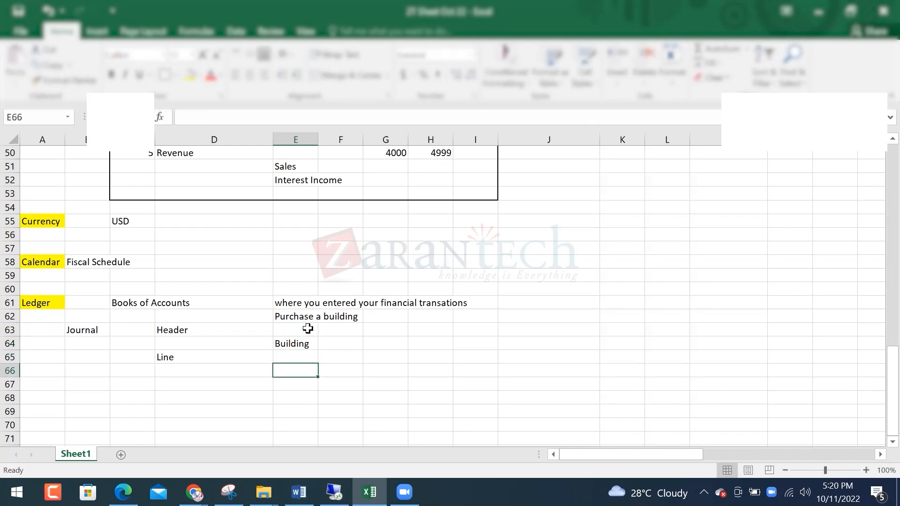
text(Cash)
key(Tab)
key(Up)
key(Up)
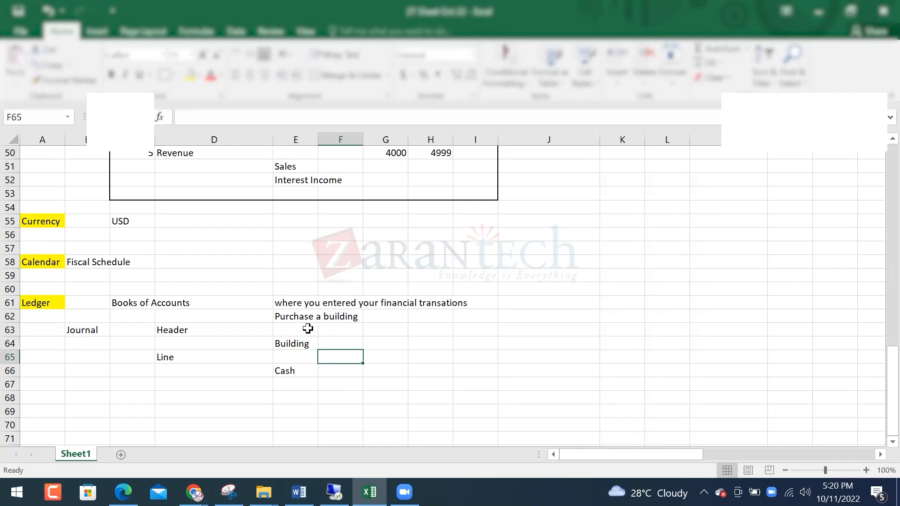
text(A)
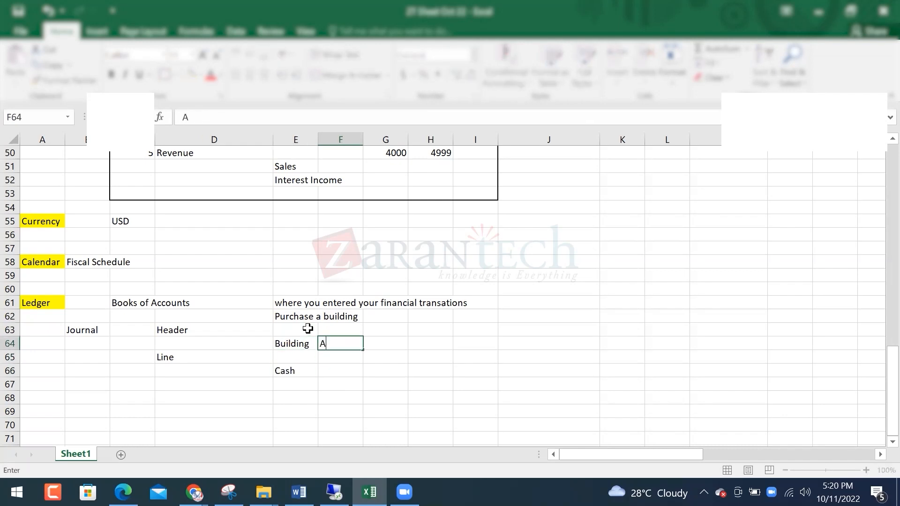
key(Return)
key(Up)
text(A_)
key(Return)
key(Return)
key(Return)
key(Up)
text(A=)
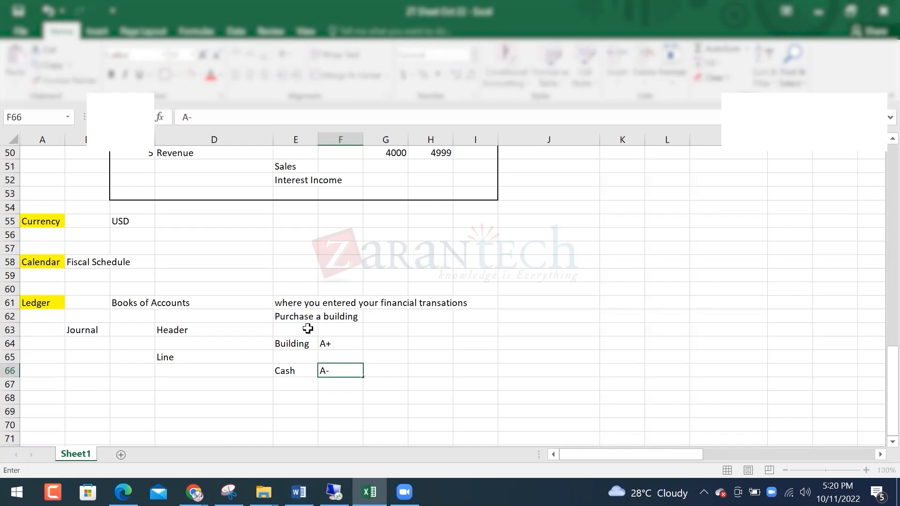
key(Return)
Select the Building-to-Cash block E64:I66 to box it with a border
key(Up)
key(Left)
key(Up)
key(Up)
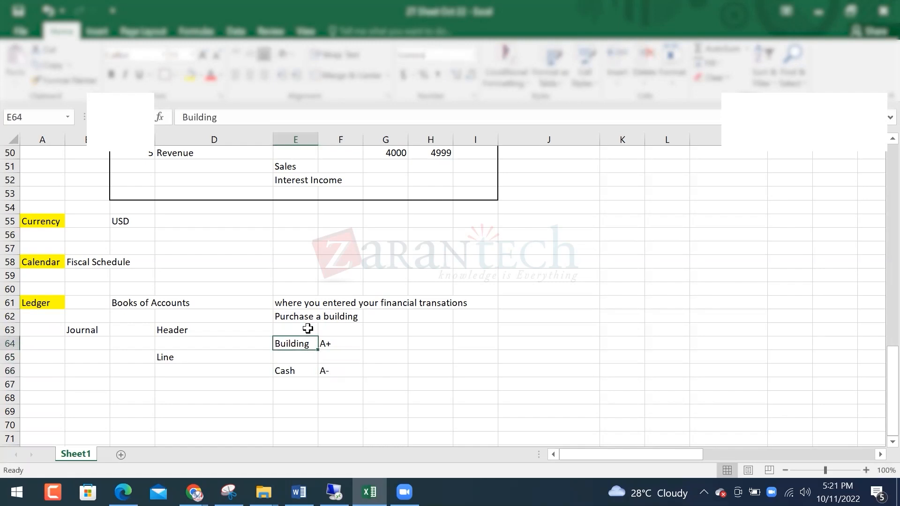
key(shift+Down)
key(shift+Down)
key(shift+Right)
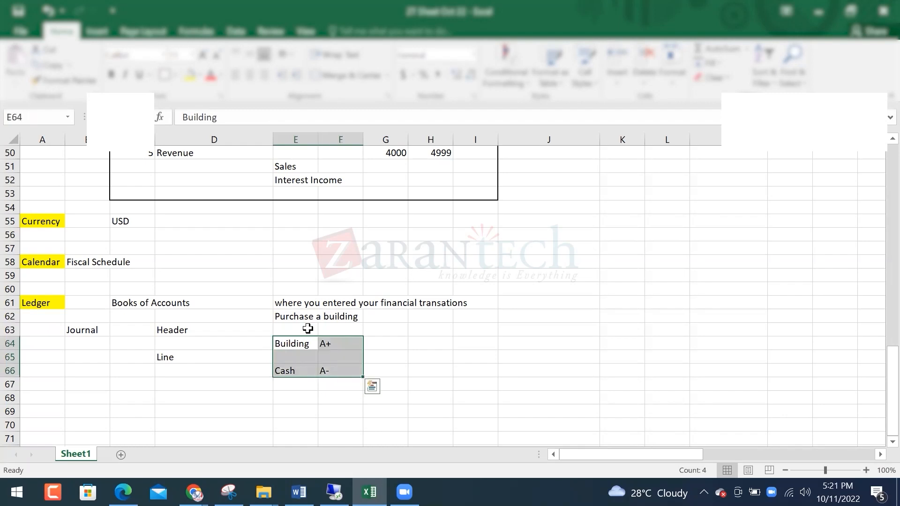
key(shift+Right)
key(shift+Right)
key(shift+Right)
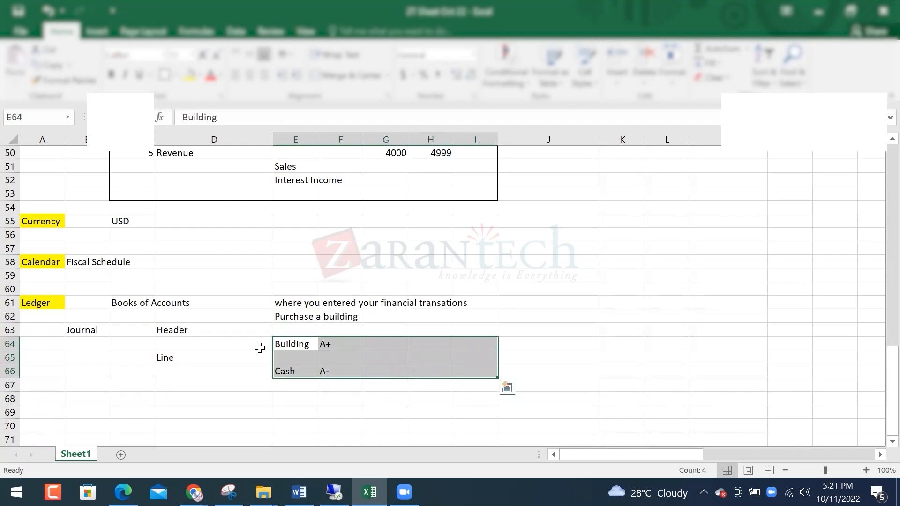
Add the column headings Dr in H63 and Cr in I63
click(380, 328)
click(440, 328)
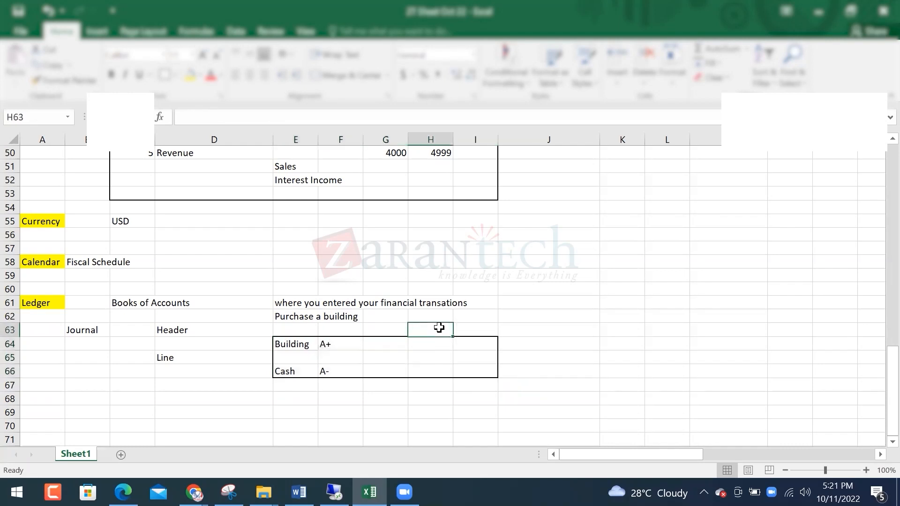
text(Dr)
key(Tab)
text(cr)
key(BackSpace)
key(BackSpace)
text(Cr)
key(Return)
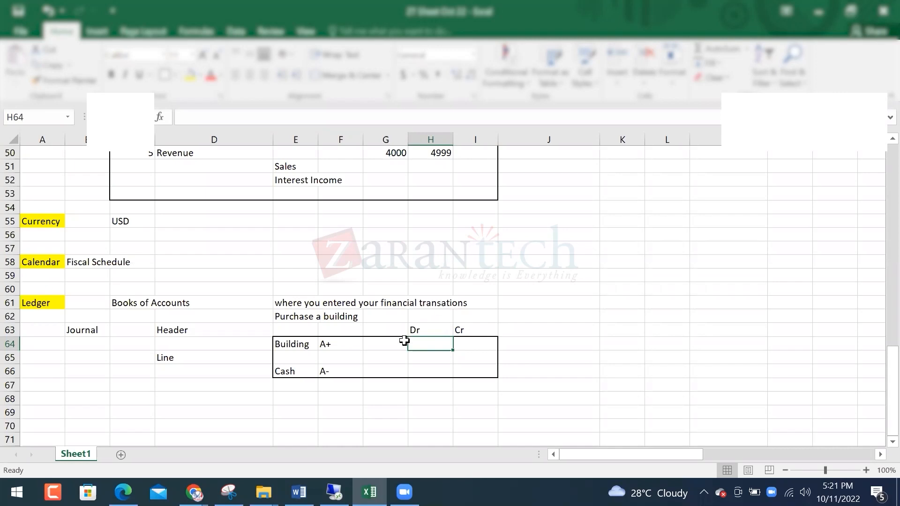
drag(296, 345, 470, 338)
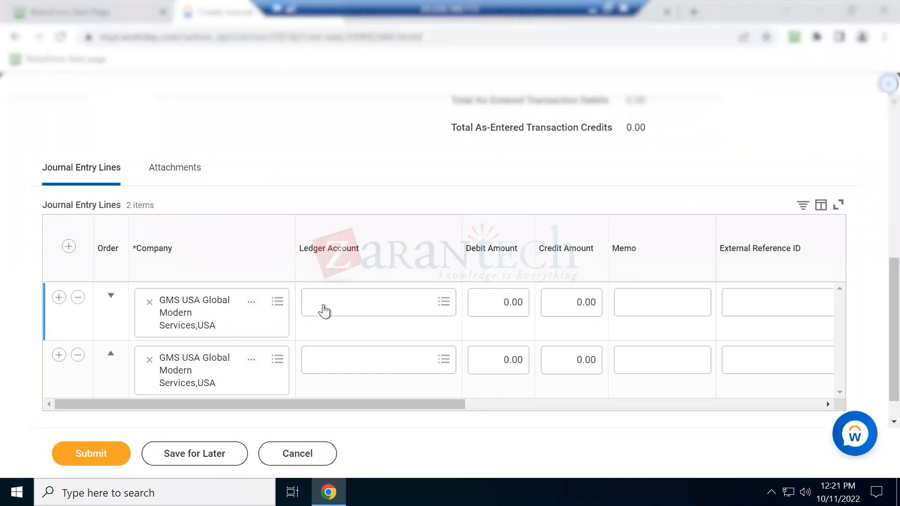
Choose 1510:Buildings as the first line's ledger account and clear its Debit Amount field
click(324, 310)
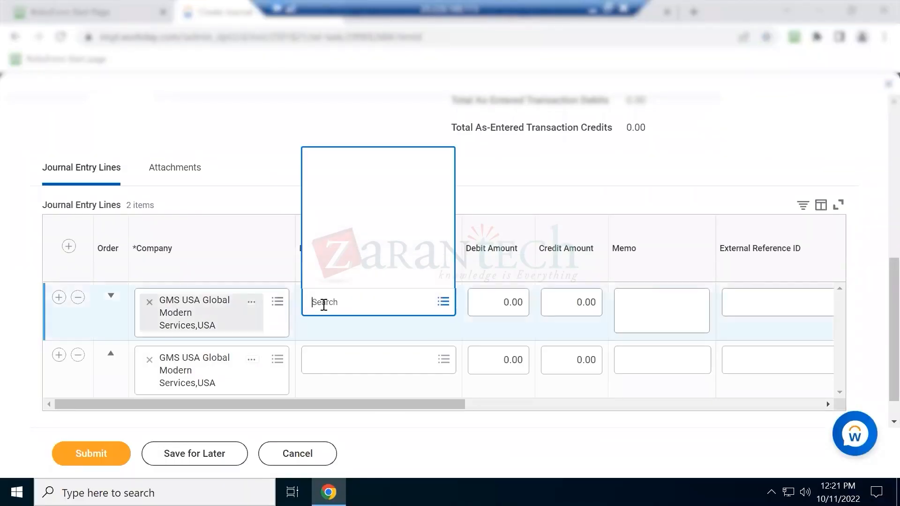
text(building)
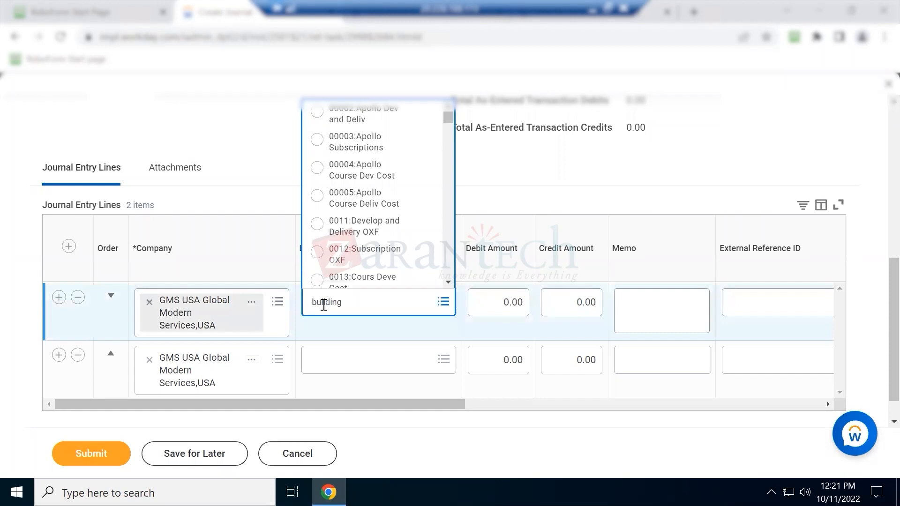
key(Return)
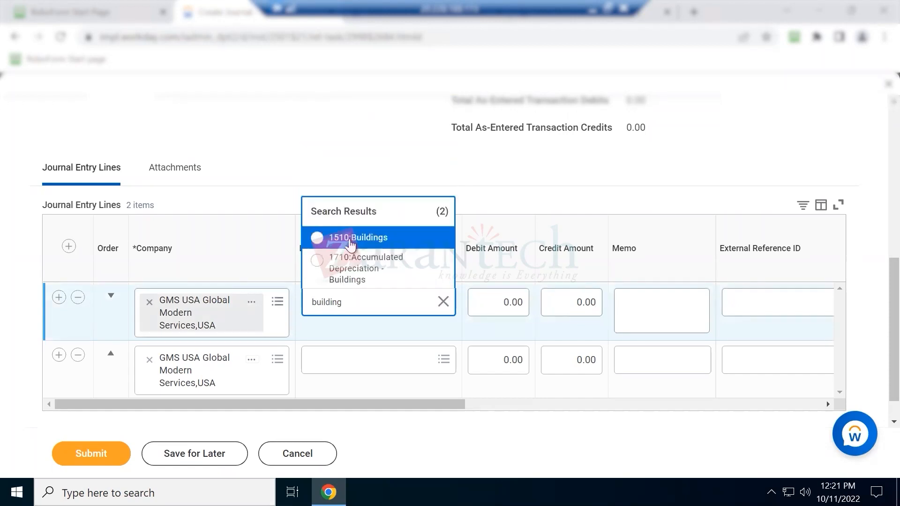
click(370, 247)
click(512, 300)
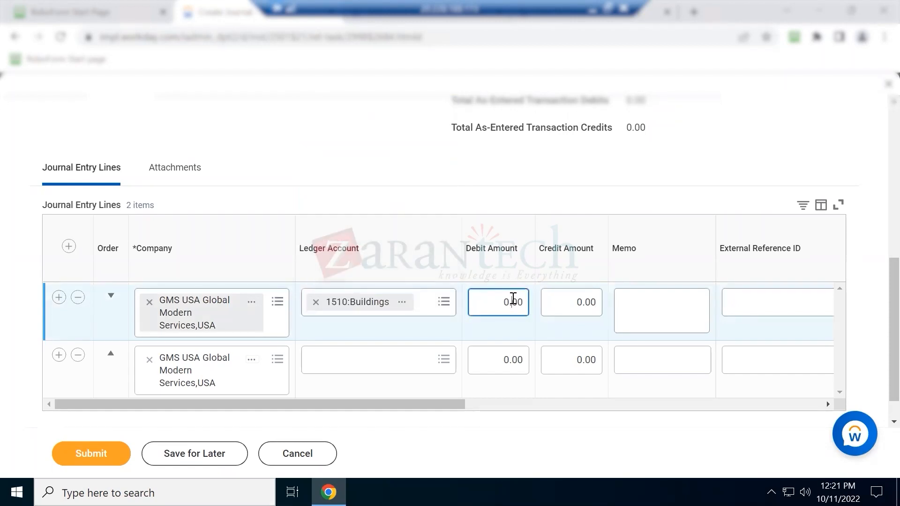
key(BackSpace)
key(BackSpace)
Confirm the 100.00 debit, submit, and review the required-field error
key(Tab)
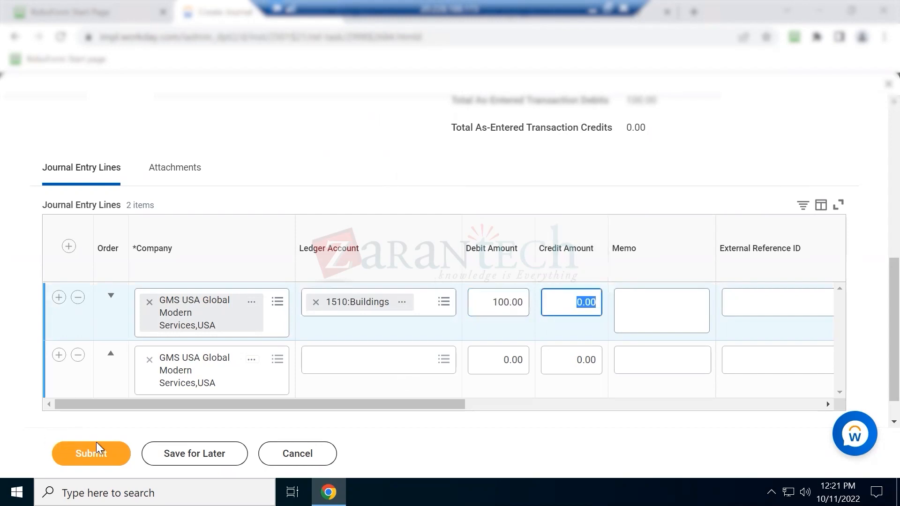
click(97, 443)
click(804, 172)
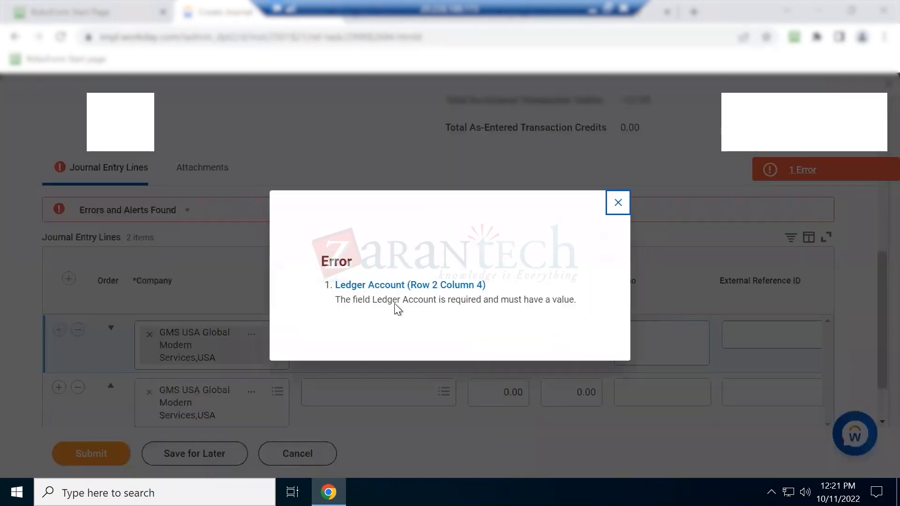
drag(351, 300, 561, 300)
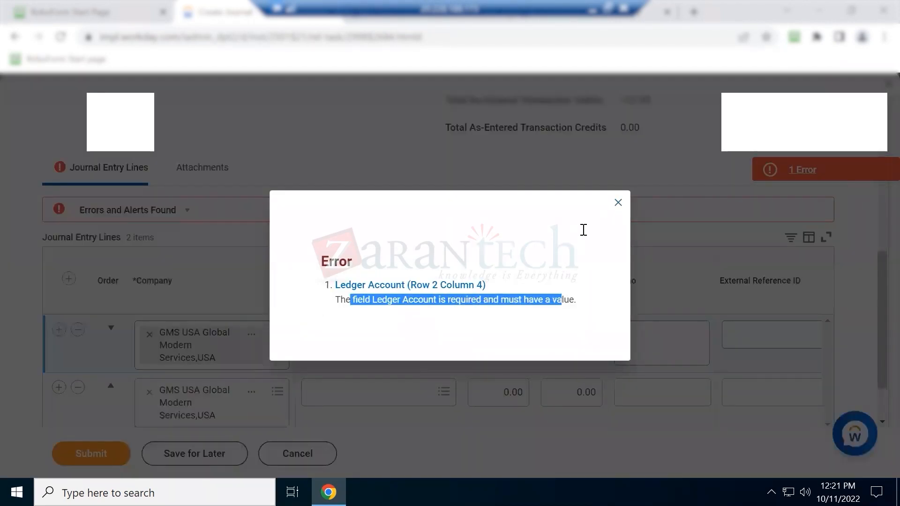
click(618, 203)
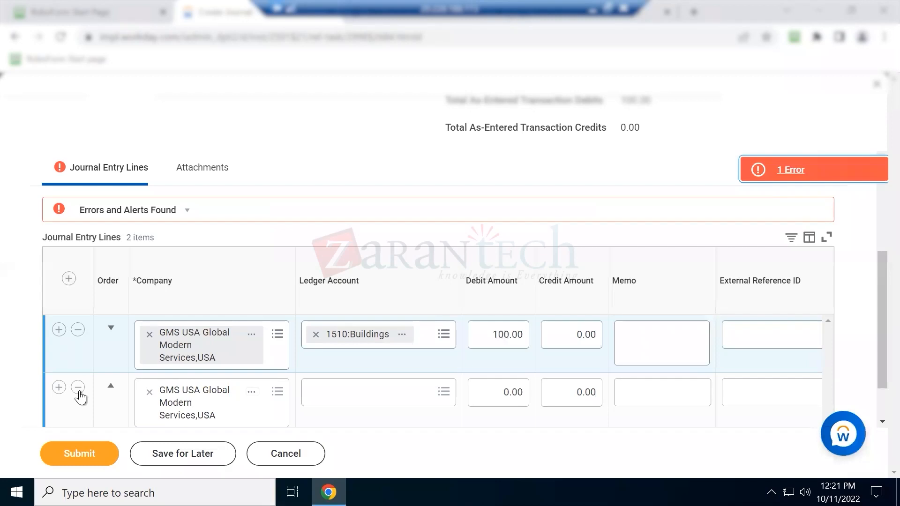
Delete the empty second line, resubmit, and review the unbalanced-journal error
click(79, 390)
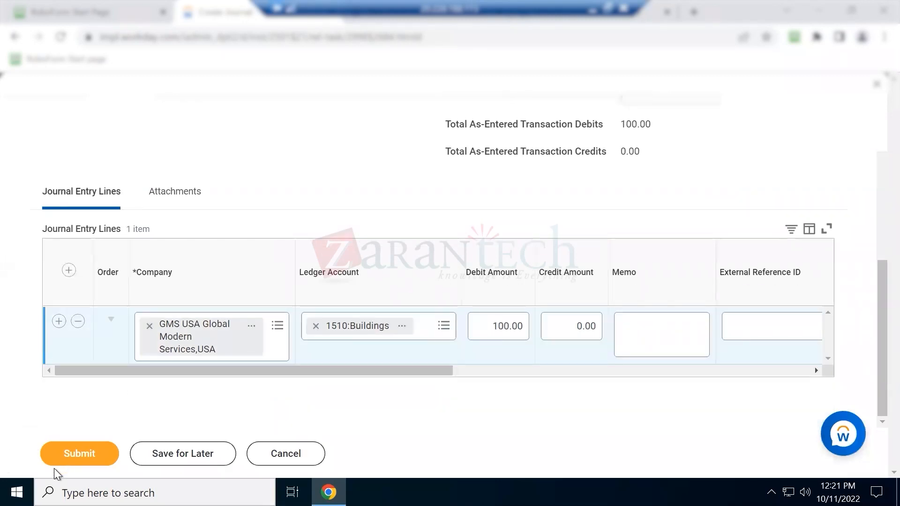
click(60, 461)
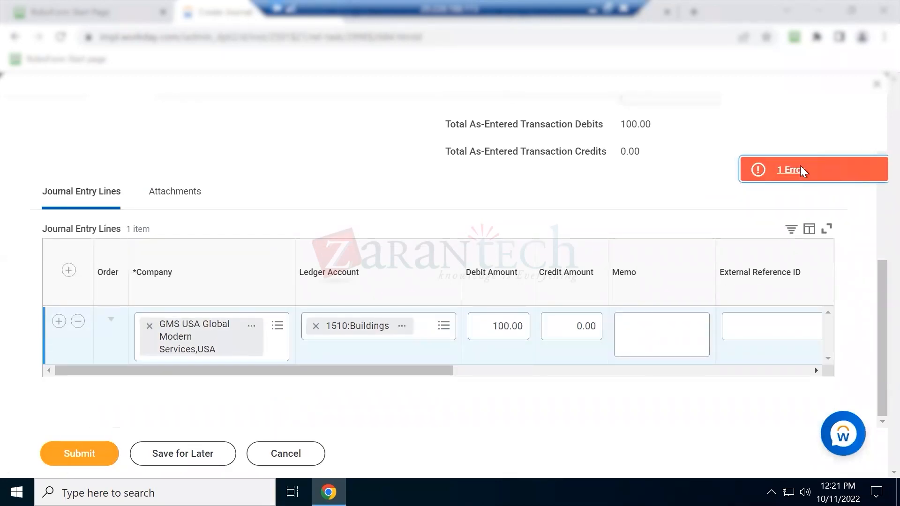
click(799, 167)
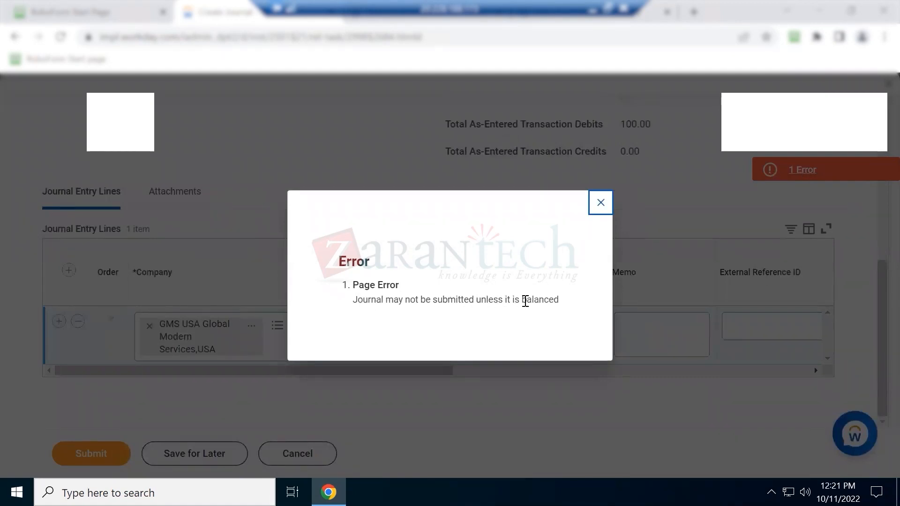
click(600, 203)
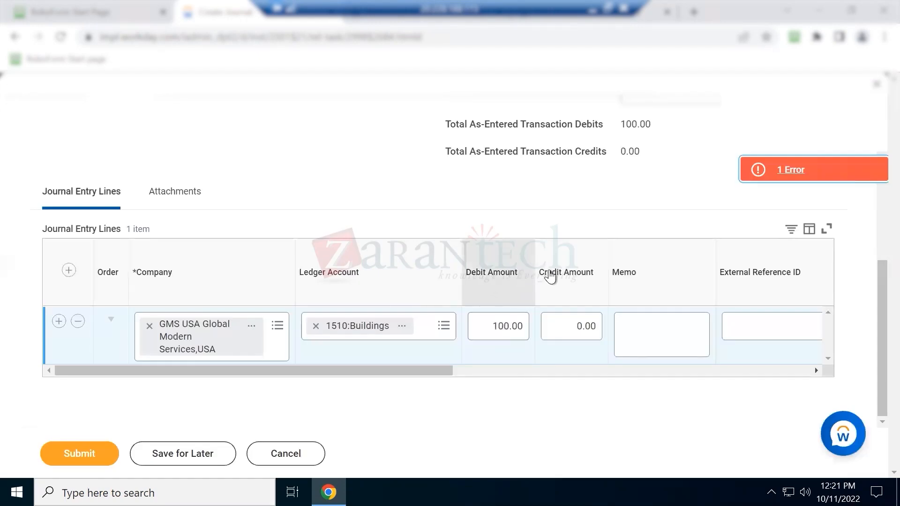
drag(538, 274, 483, 275)
click(494, 201)
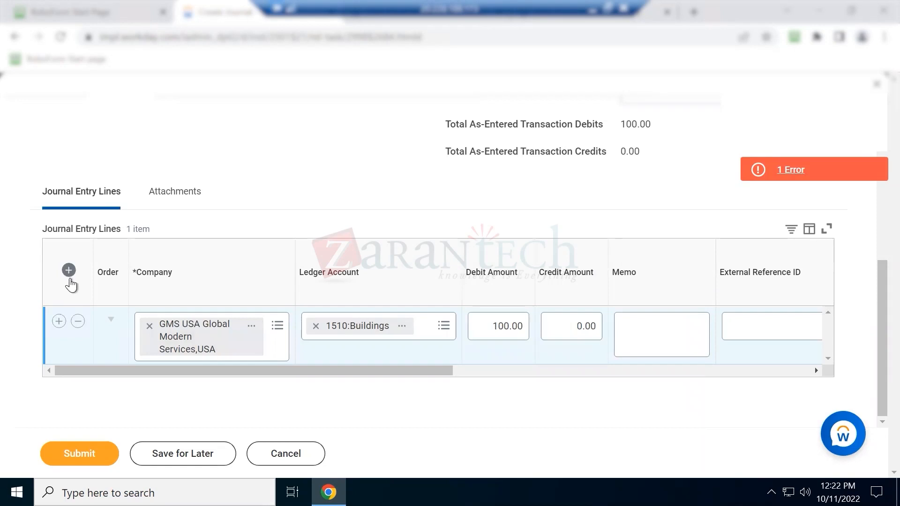
Add a new line with ledger account 1000:Cash and a 100.00 credit
click(60, 321)
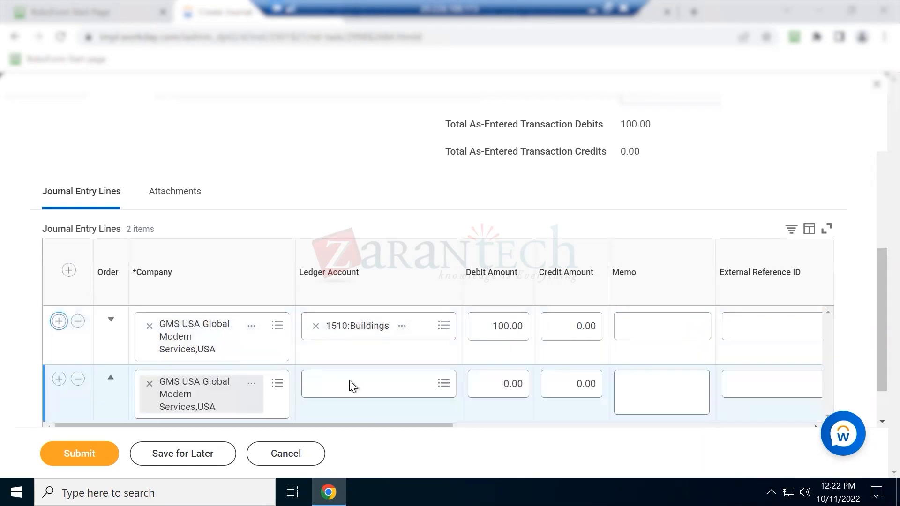
click(356, 382)
text(cash)
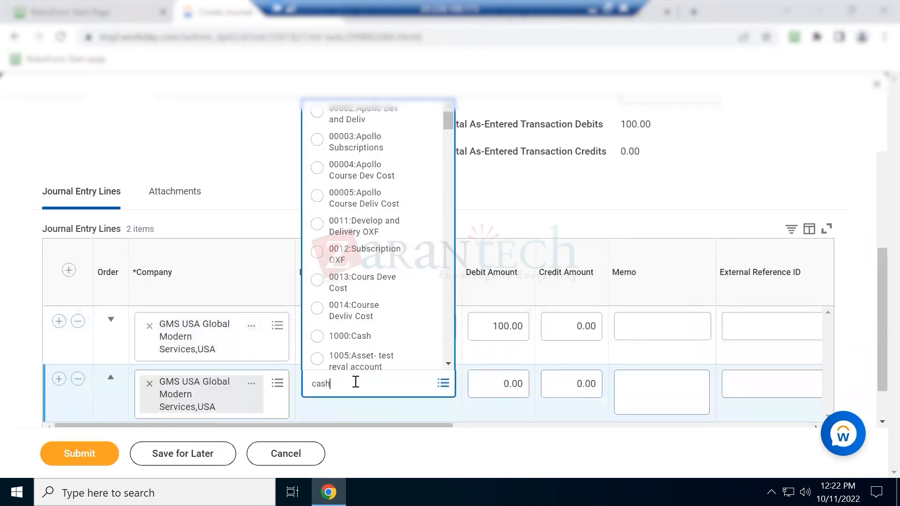
key(Return)
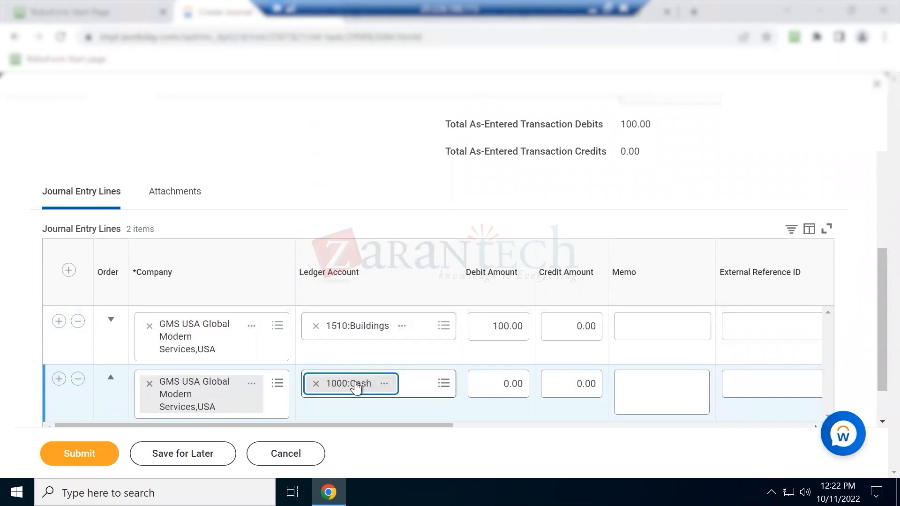
key(Tab)
key(Tab)
key(Tab)
key(shift+Tab)
text(100)
key(Tab)
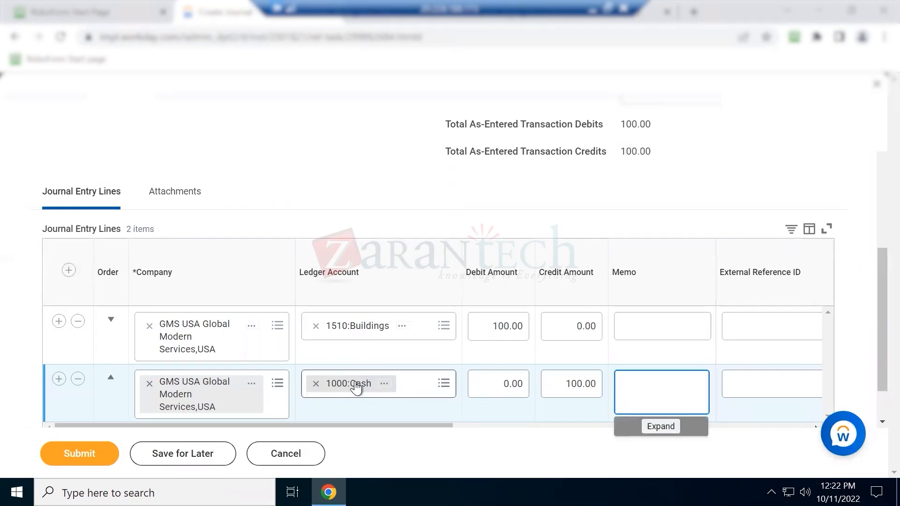
Submit the now-balanced journal, leaving the memo empty
click(314, 178)
drag(308, 426, 669, 394)
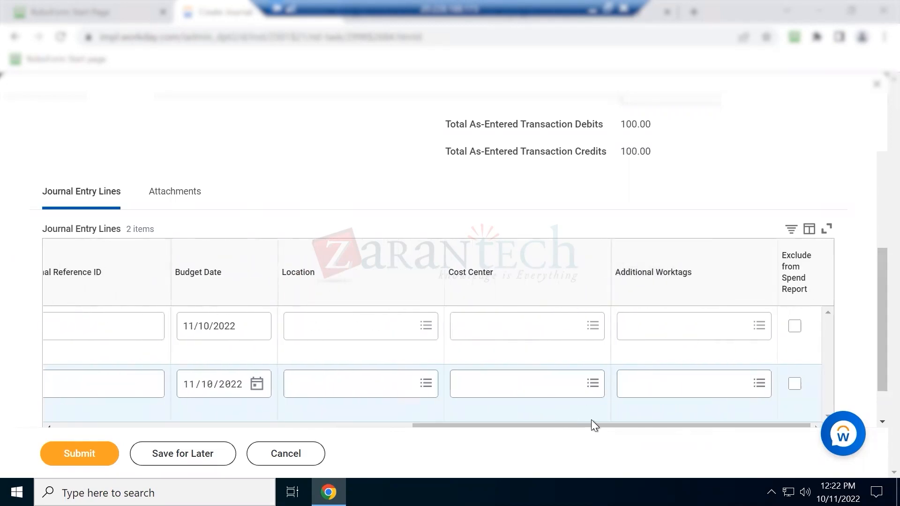
click(83, 446)
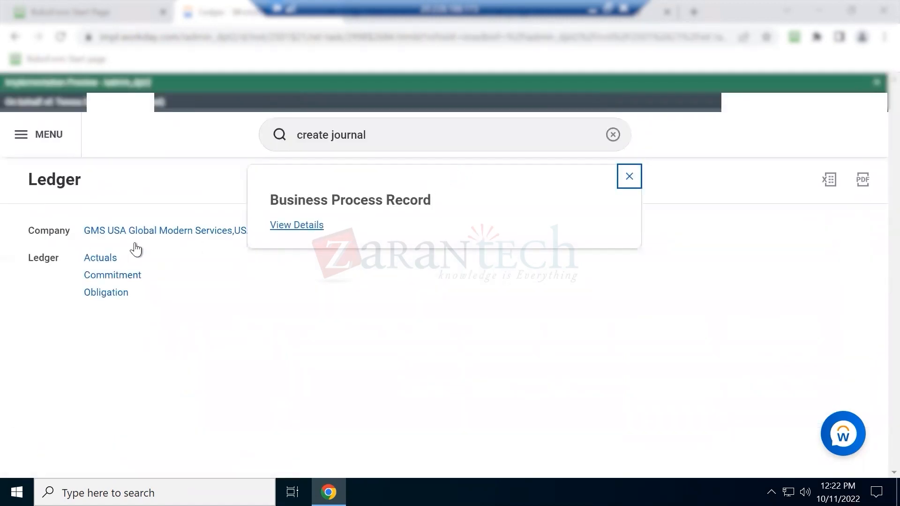
Open the submitted journal's details from the Business Process Record and expand Details and Process
drag(425, 200, 279, 202)
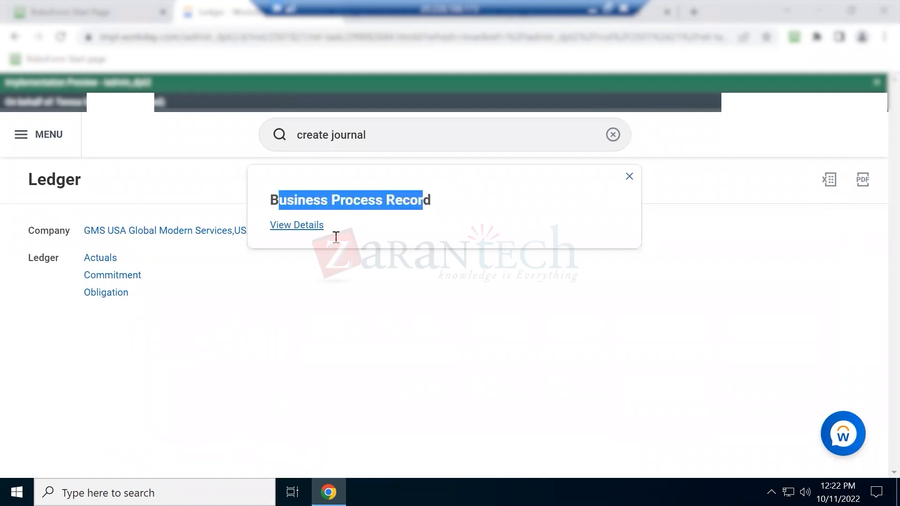
click(297, 226)
drag(36, 259, 120, 258)
click(38, 298)
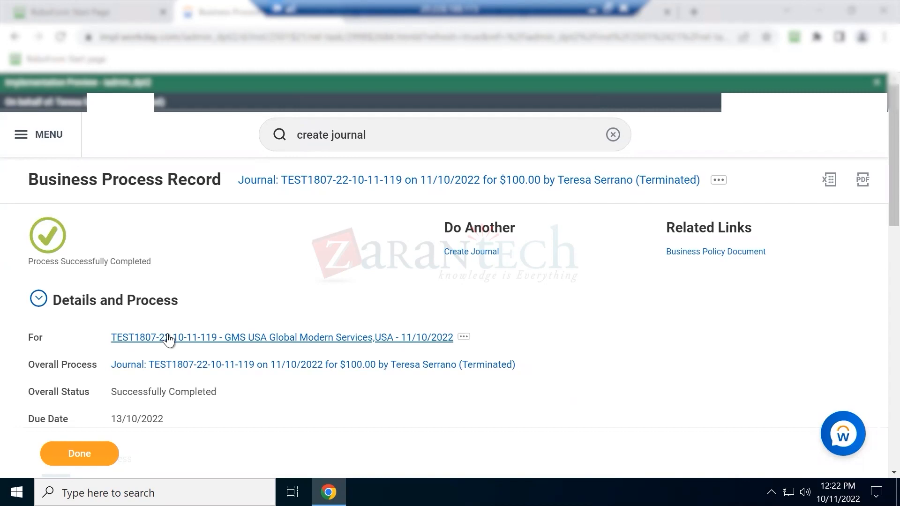
Point out the Posted status and Created/Posted history entries, then close with Done
scroll(167, 340, down, 4)
scroll(164, 338, down, 1)
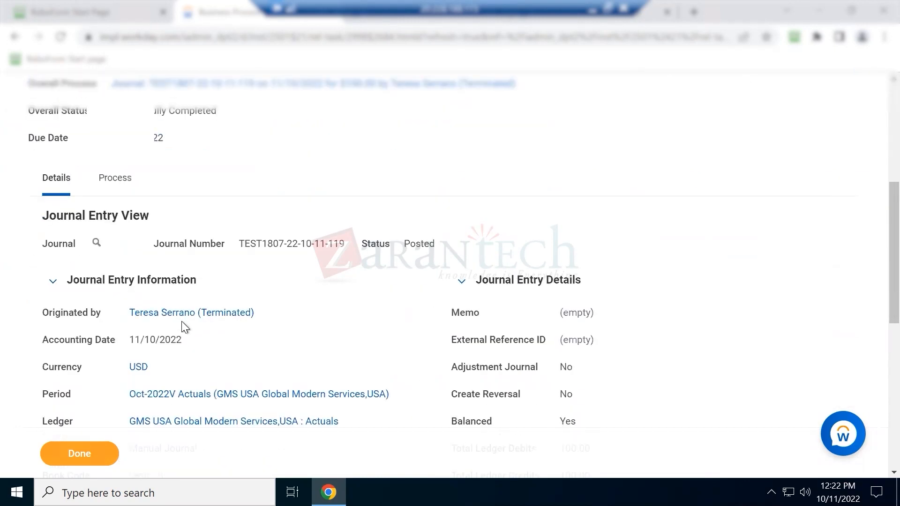
double_click(427, 242)
drag(403, 241, 433, 242)
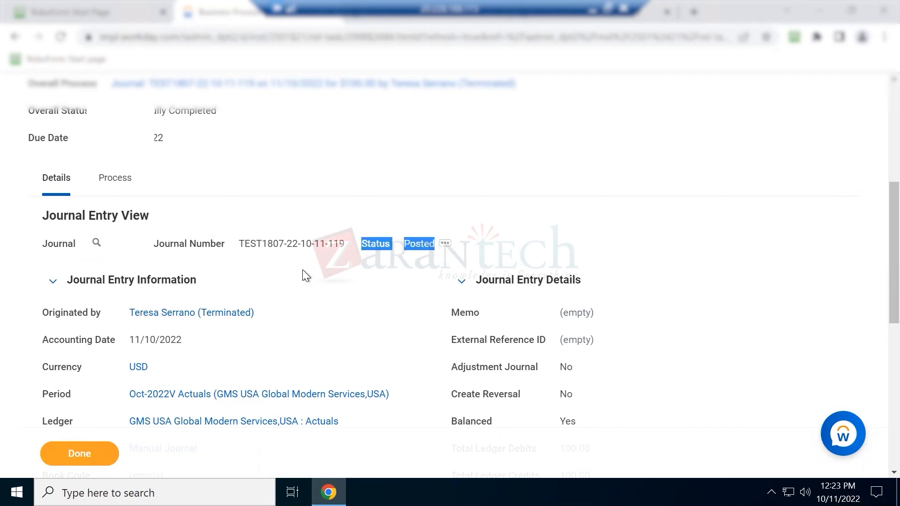
scroll(302, 276, down, 6)
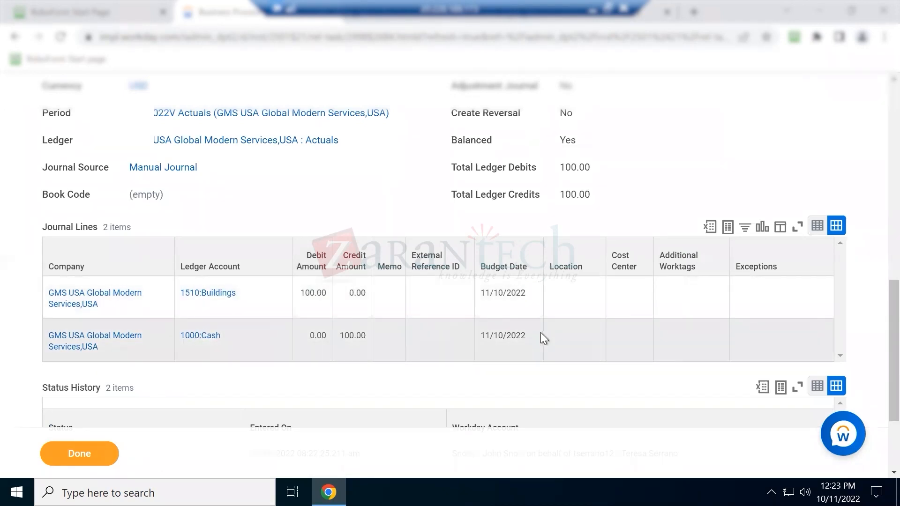
scroll(541, 333, down, 3)
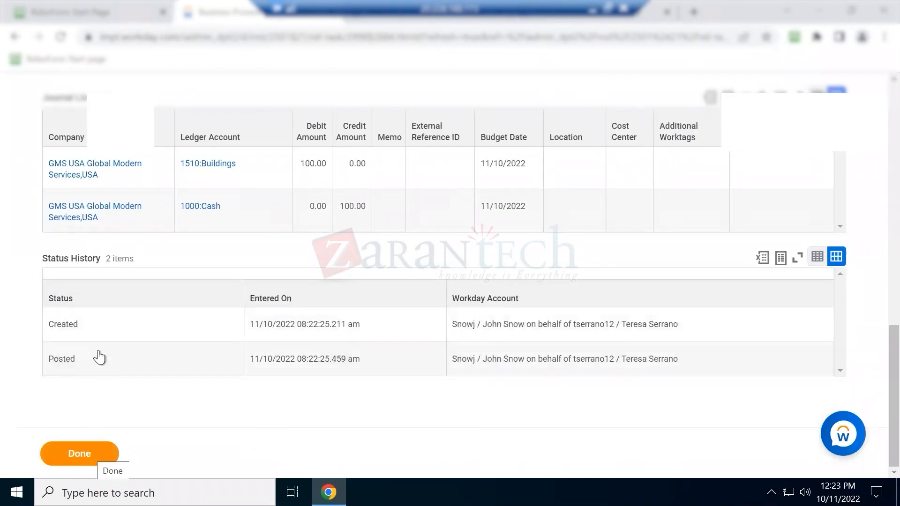
double_click(65, 324)
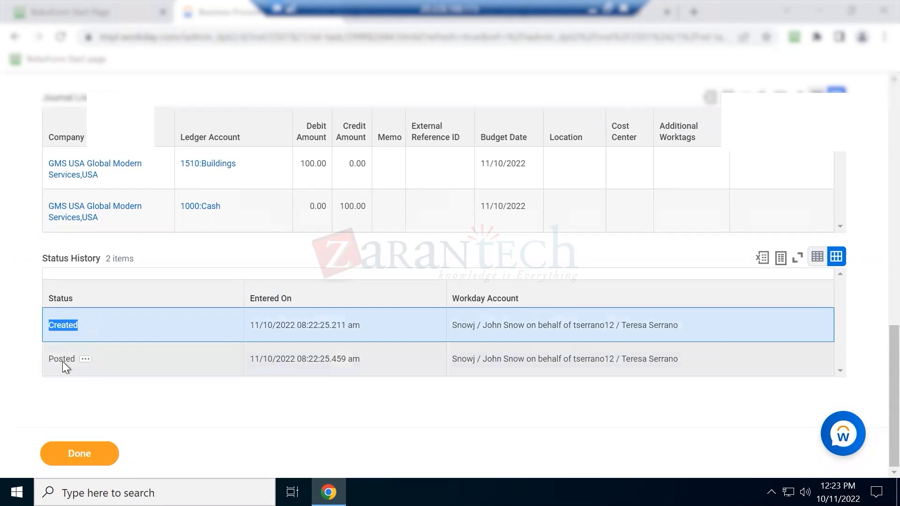
double_click(64, 359)
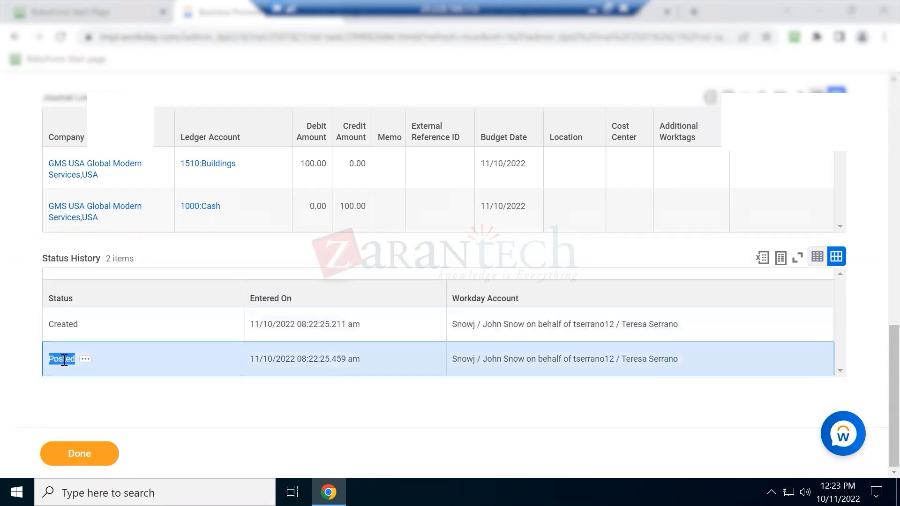
click(78, 455)
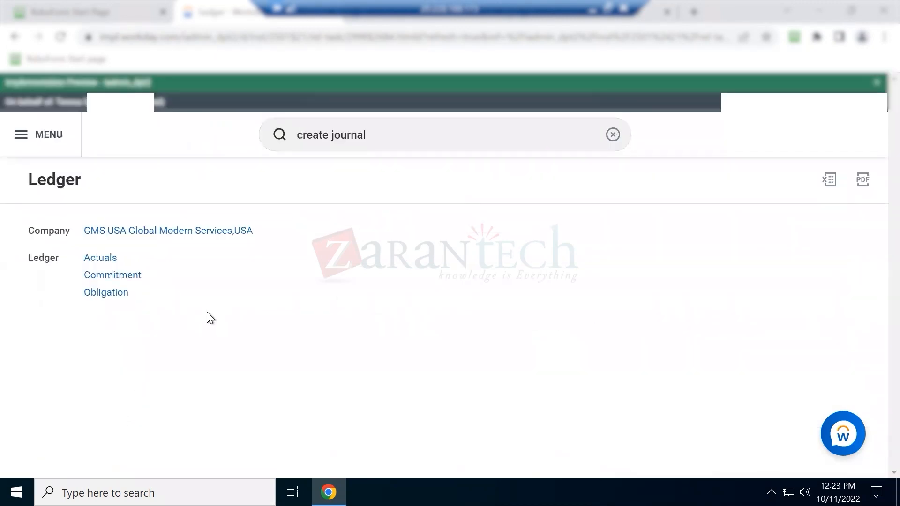
Enter the heading 'Standard GL Reports' in cell A68 of the Excel notes
click(388, 133)
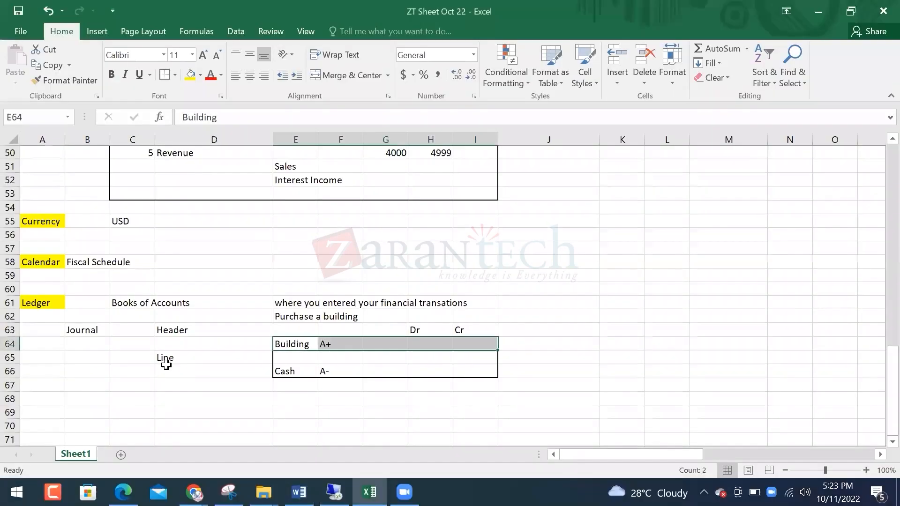
scroll(145, 386, down, 4)
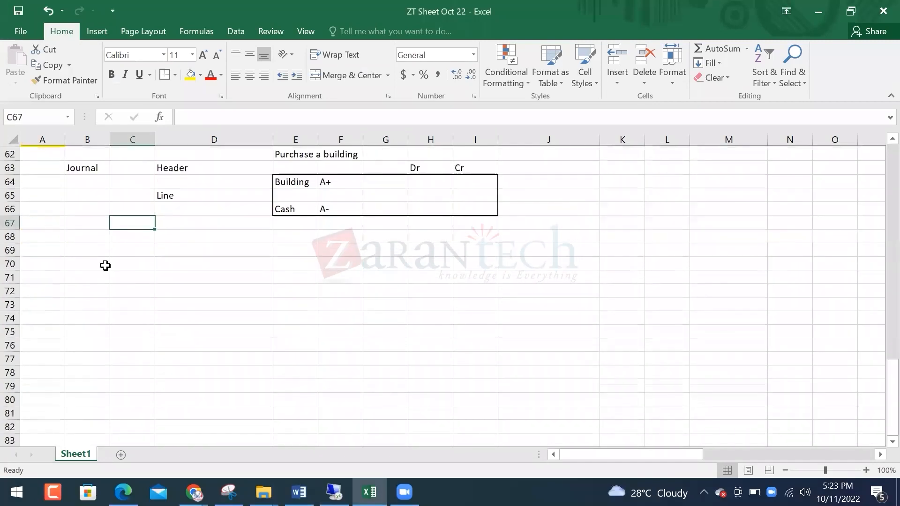
click(78, 238)
text(s)
key(Left)
text(tandard)
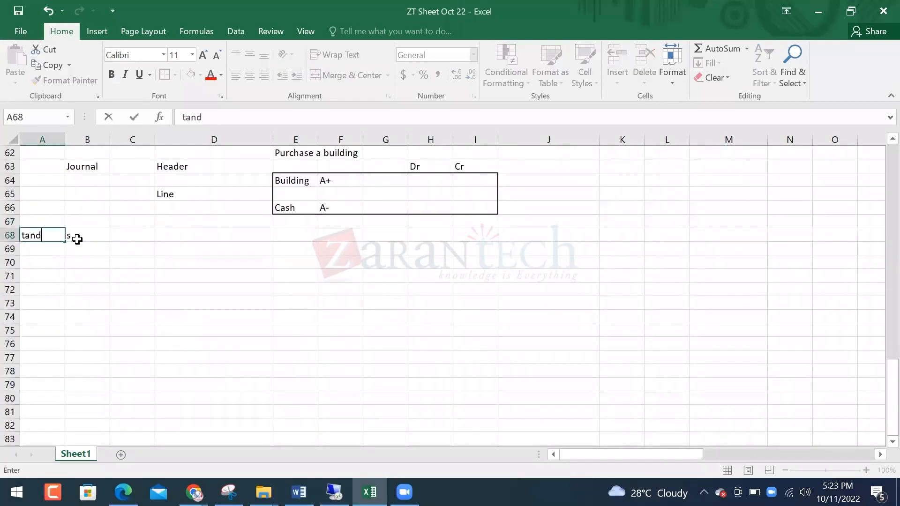
key(BackSpace)
key(BackSpace)
key(BackSpace)
key(BackSpace)
key(BackSpace)
key(BackSpace)
key(BackSpace)
text(Standard)
text( GL)
key(BackSpace)
text(GL Report)
key(Return)
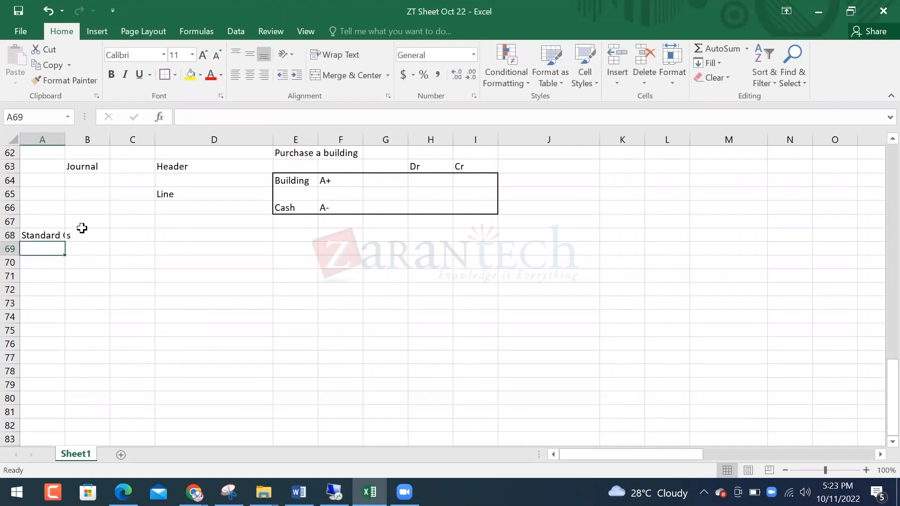
List Trial Balance, PL - Income statement, Balance Sheet and Cash Flow Statement in D68:D71
key(Up)
key(Right)
key(Right)
key(Right)
key(Right)
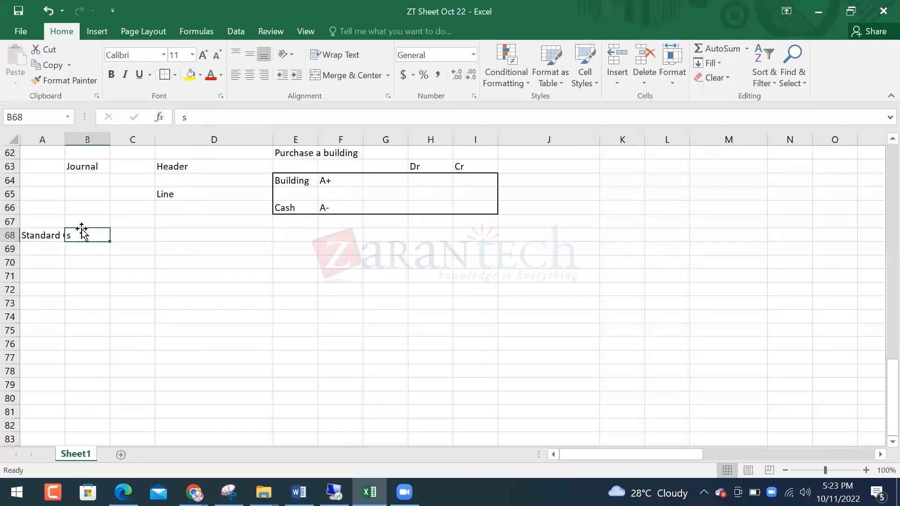
key(Left)
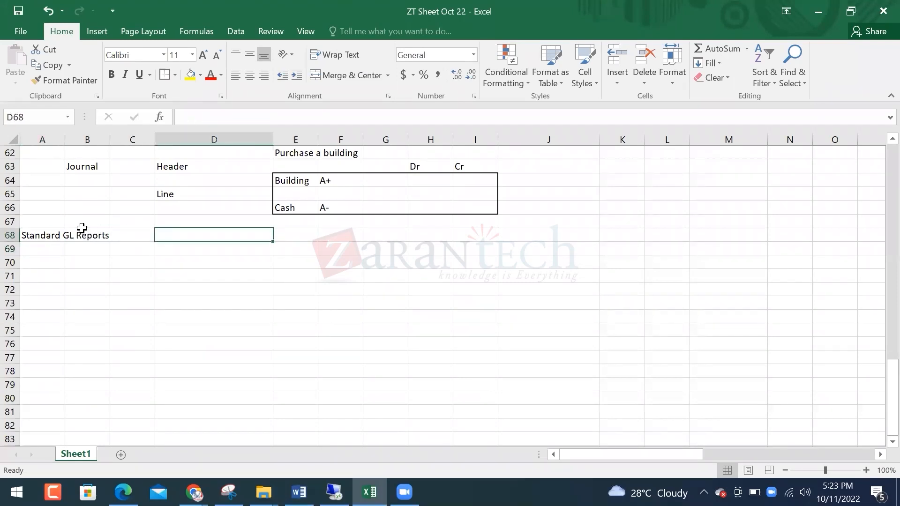
text(Trial Balance)
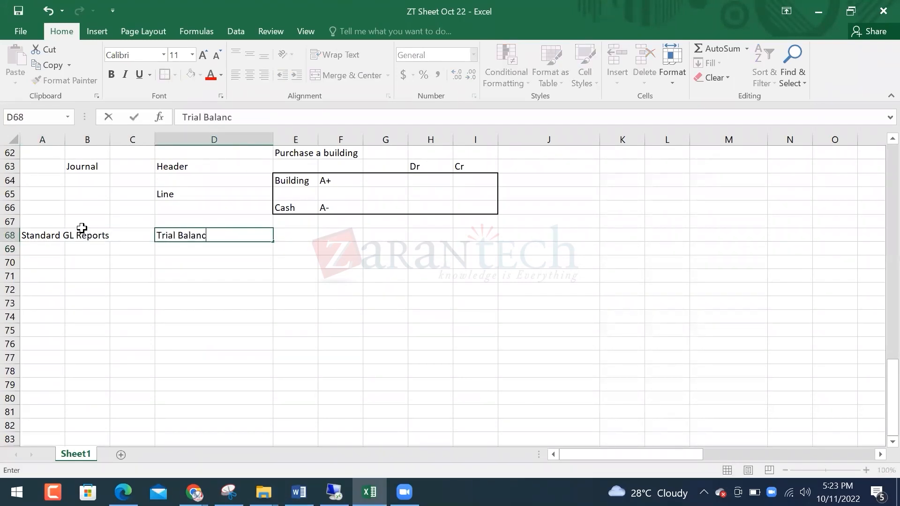
key(Return)
text(PL)
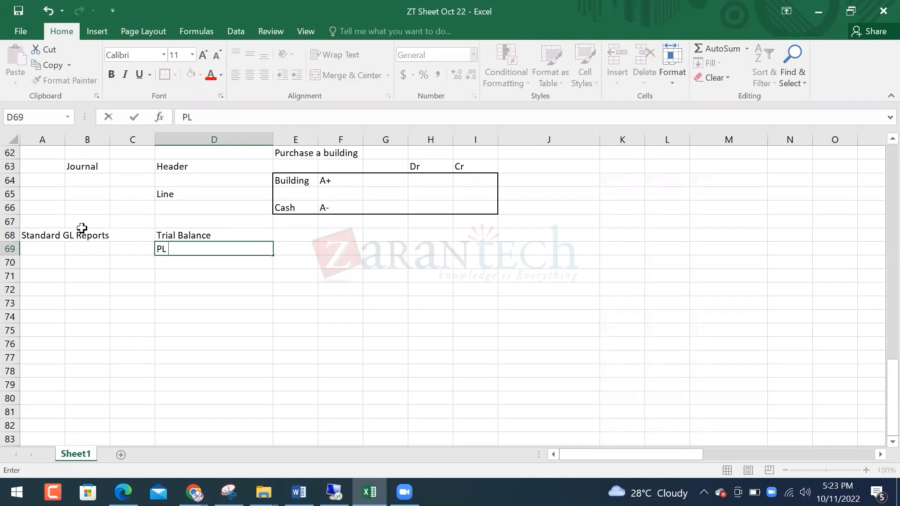
text( - Income statement)
key(Return)
key(Return)
key(Up)
text(Balanc)
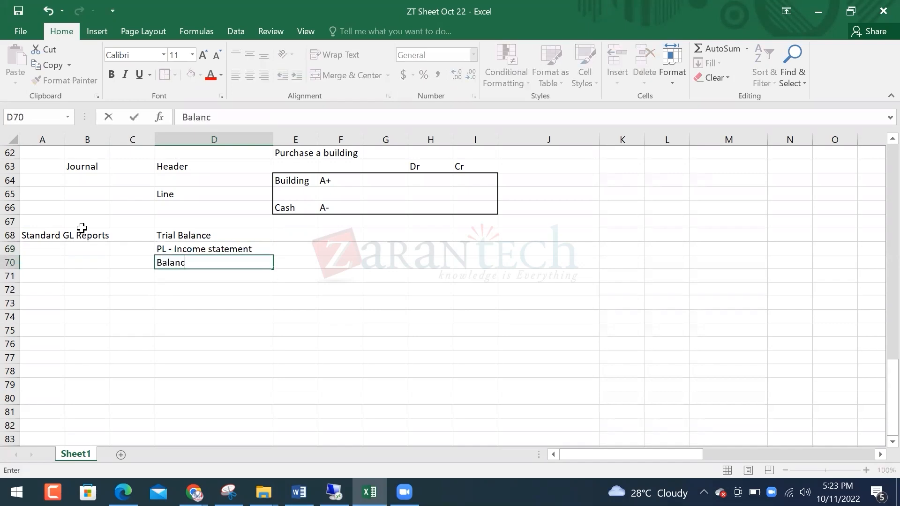
text(e Sheet)
key(Return)
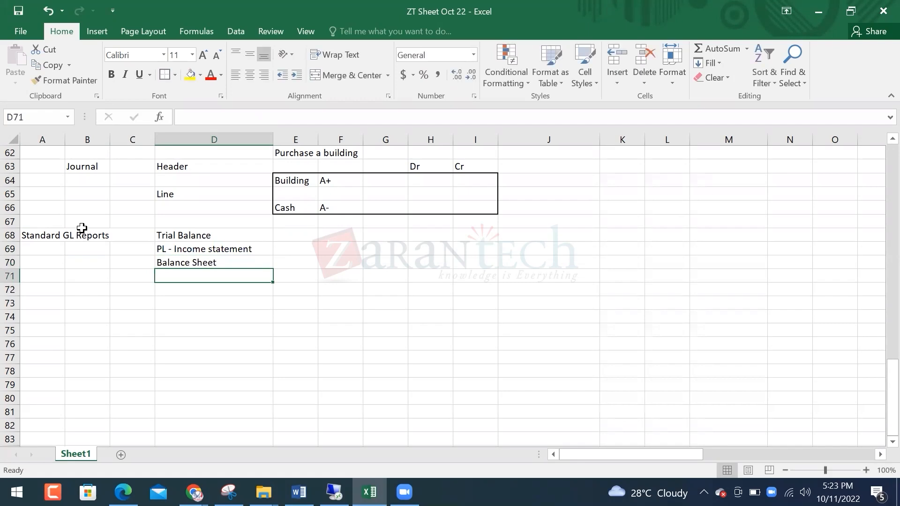
text(Cash Flo)
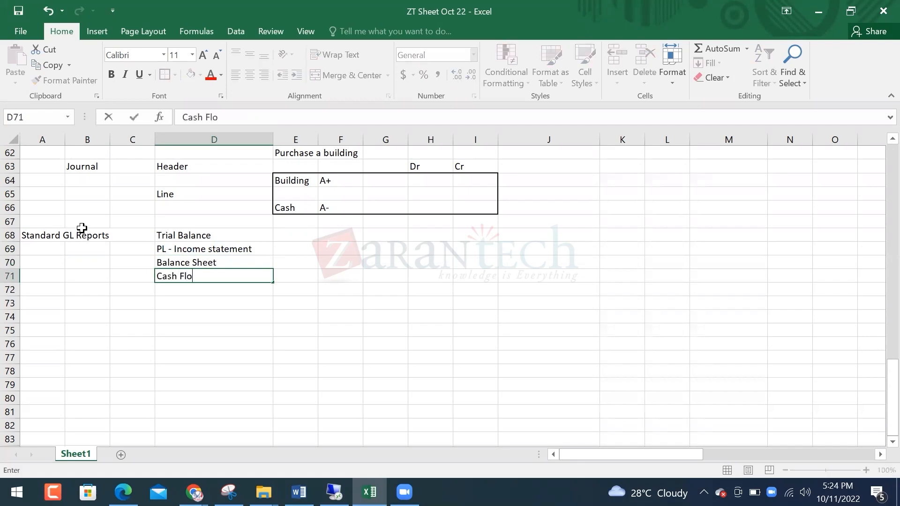
text(w Statement)
key(Return)
key(Up)
Move the four report names over to column E starting at E68
key(shift+Up)
key(shift+Up)
key(shift+Up)
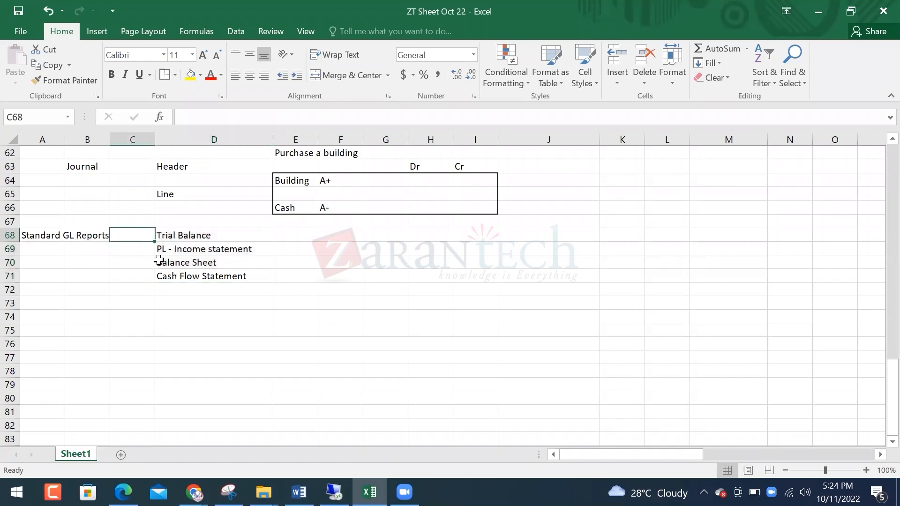
drag(182, 235, 193, 274)
key(ctrl+c)
key(Right)
key(ctrl+v)
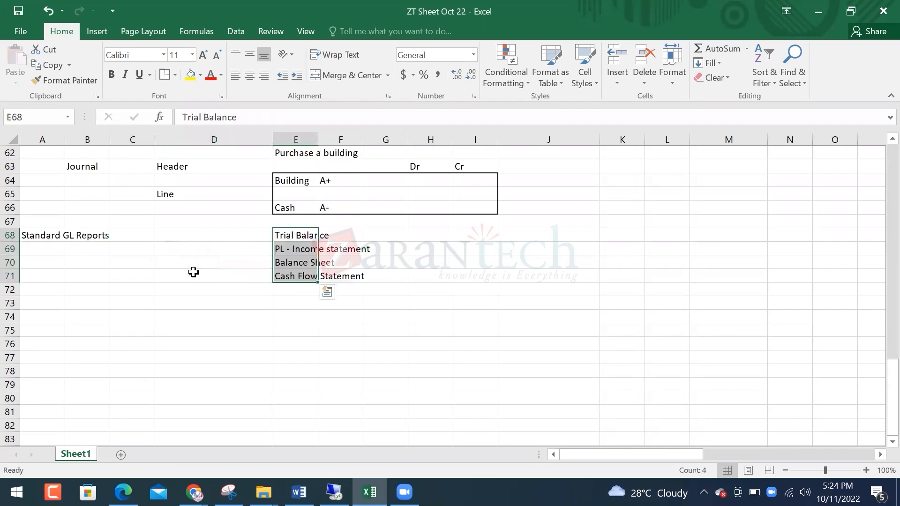
key(Left)
Number the reports 1 to 4 in D68:D71 beside their names
text(1)
key(Return)
text(2)
key(Return)
text(3)
key(Return)
text(4)
key(Return)
key(Up)
key(Up)
key(Up)
key(Up)
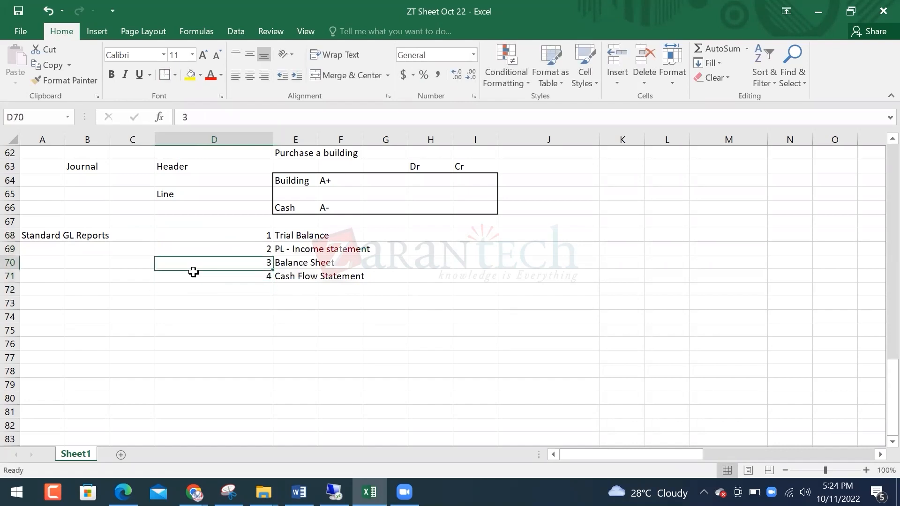
key(Right)
key(Left)
key(ctrl+shift+Down)
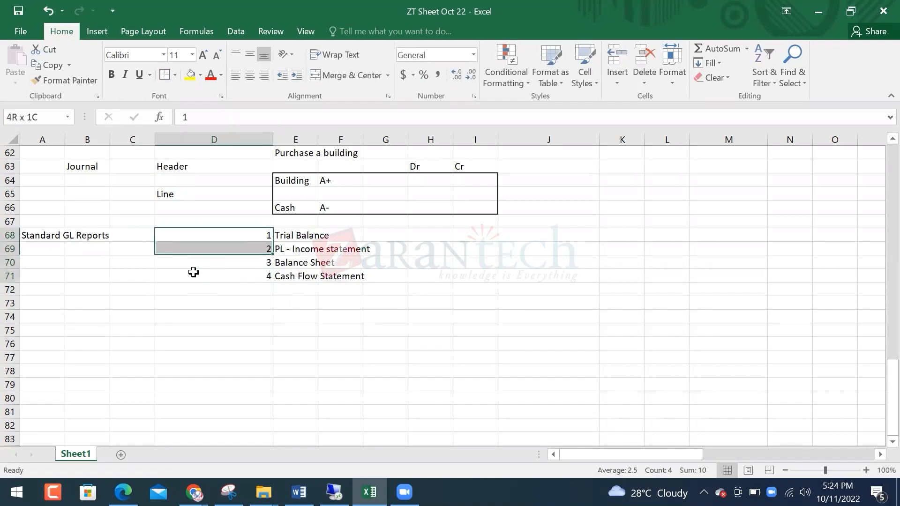
key(Up)
key(Right)
key(Down)
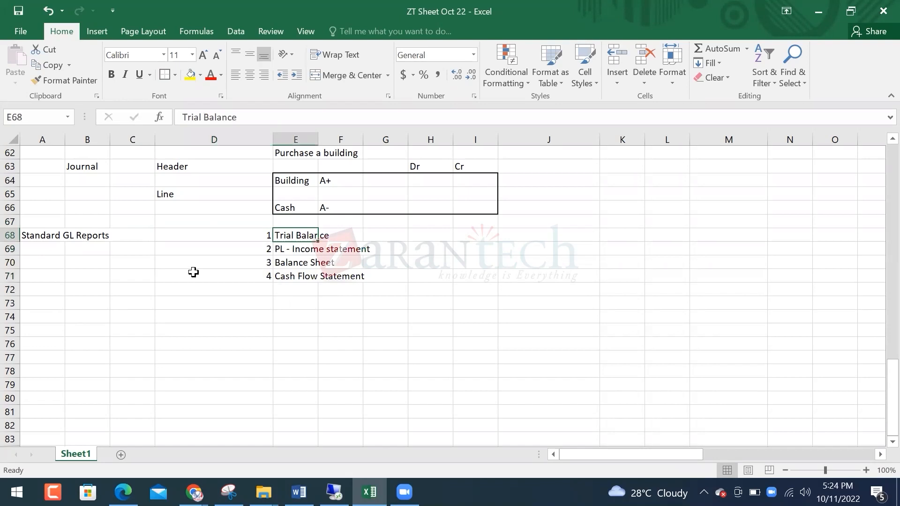
key(Right)
key(Left)
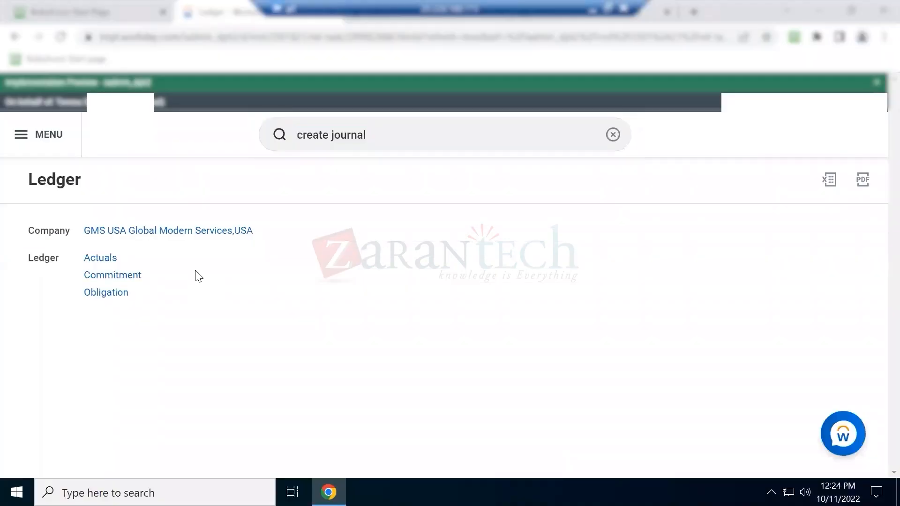
Search Workday for 'trial balance' and open the Trial Balance report
double_click(393, 135)
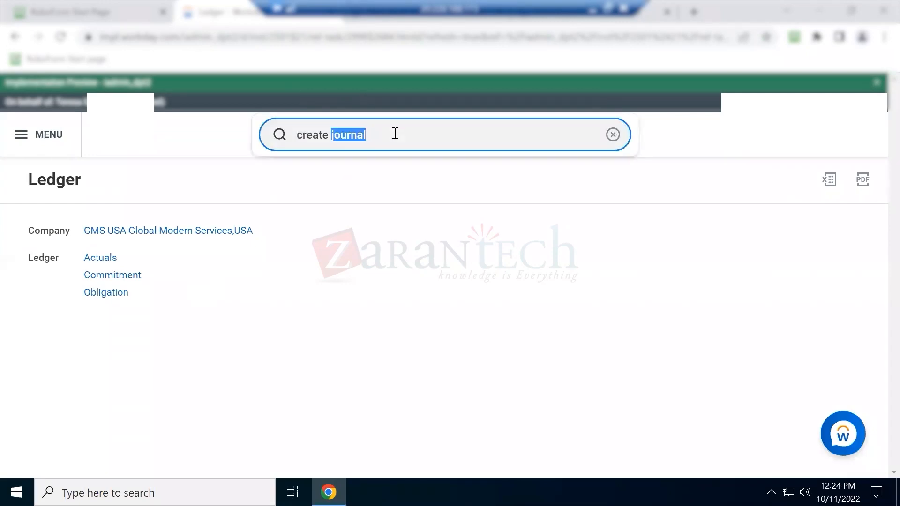
triple_click(395, 134)
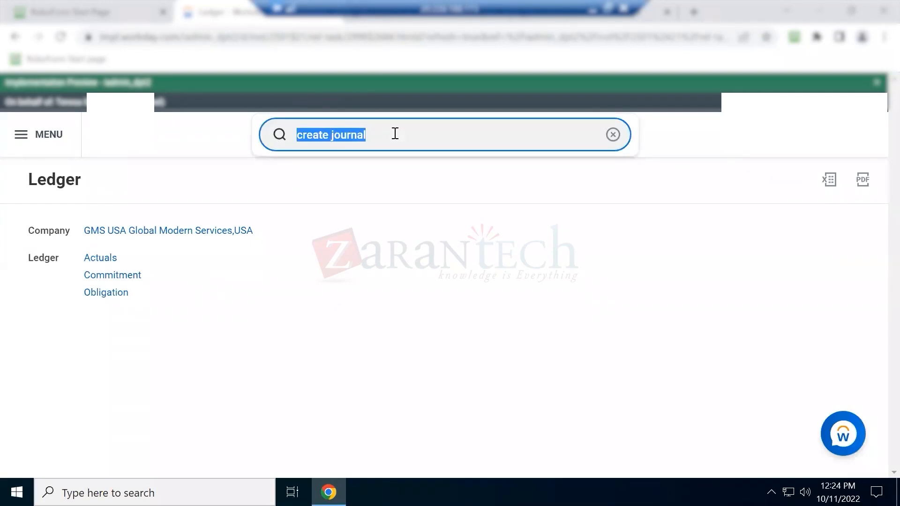
text(trial balance)
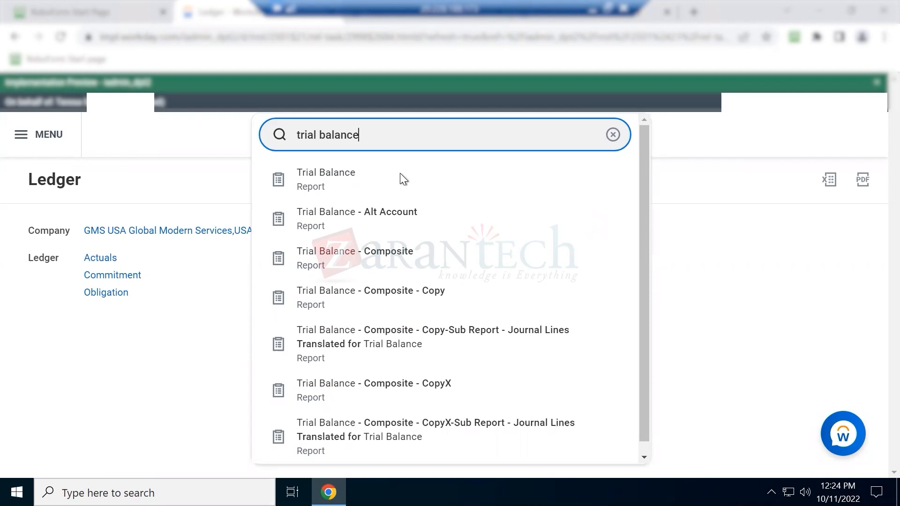
click(347, 175)
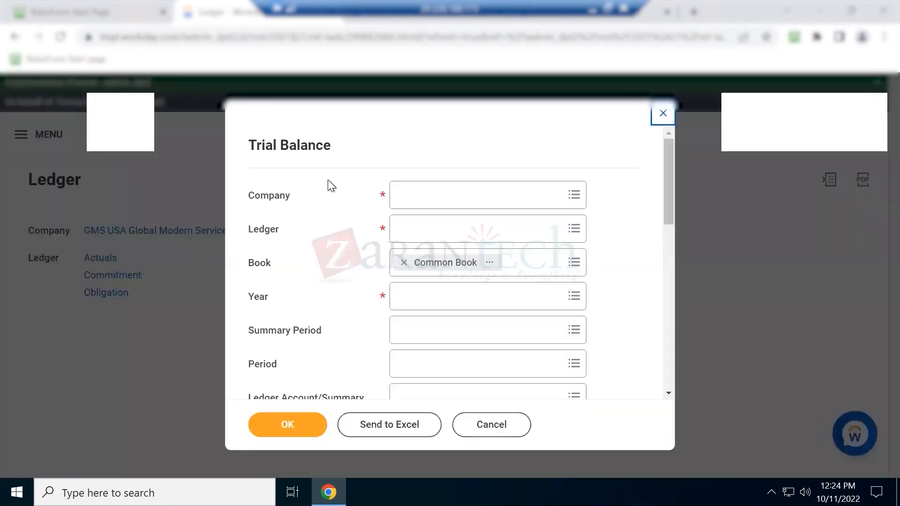
Set company GMS USA, clear the Common Book value, and choose year 2022V
click(446, 198)
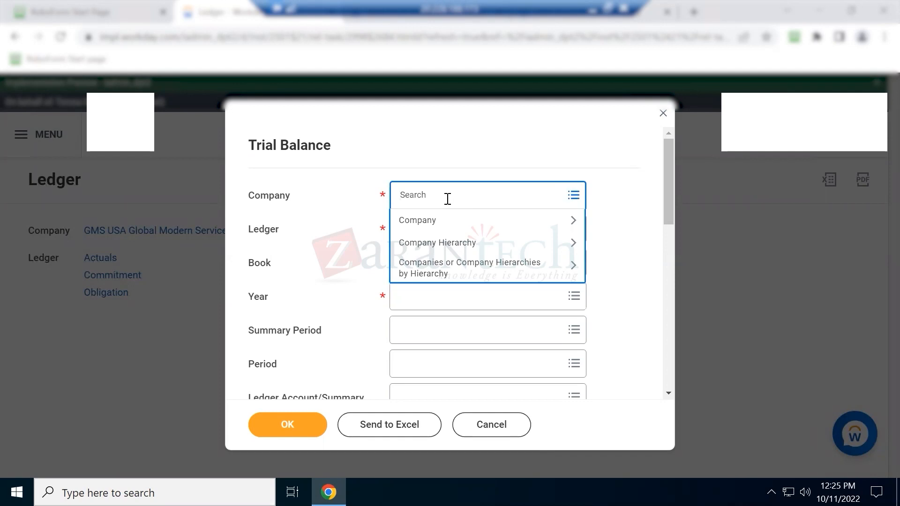
text(gms usa)
key(Return)
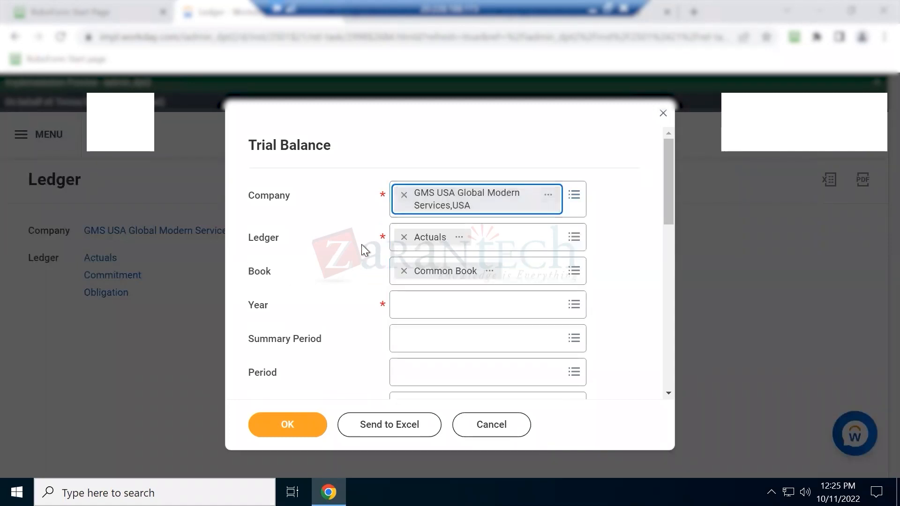
click(403, 274)
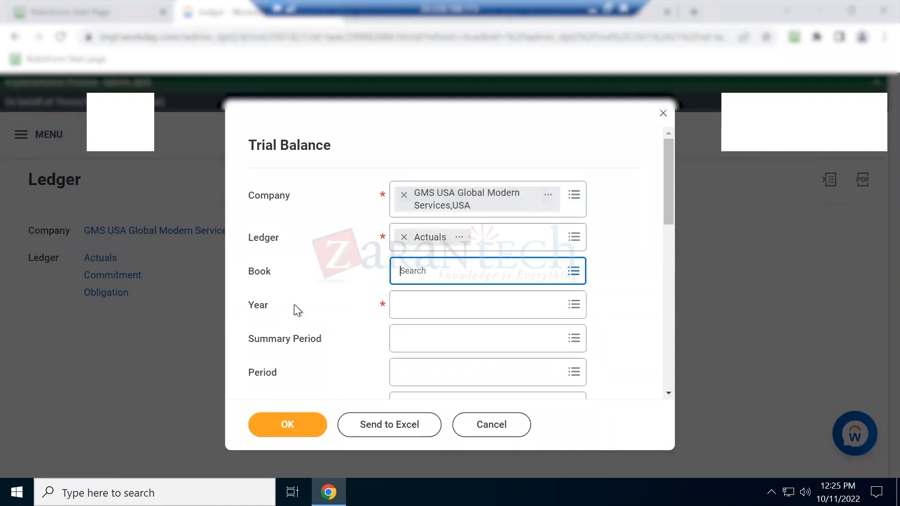
click(441, 306)
text(2022)
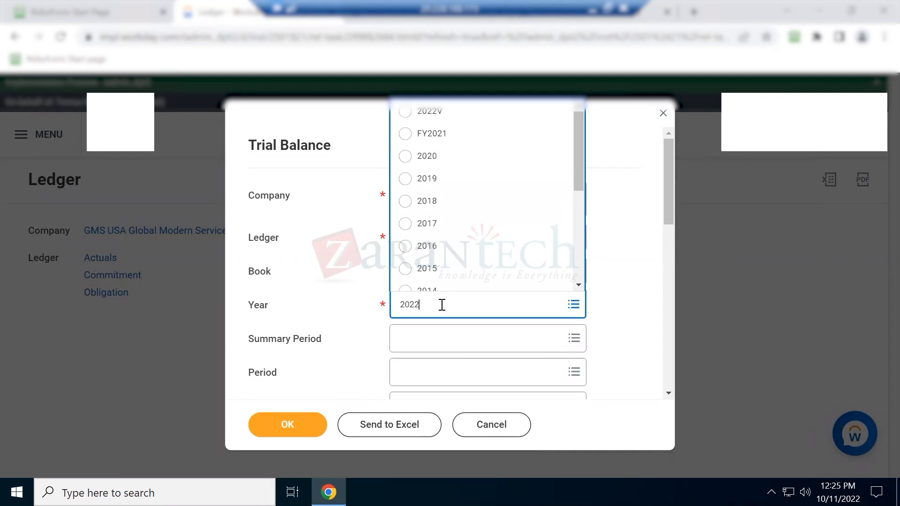
key(Return)
Choose period Oct, keep USD translation currency, and run the report
click(413, 341)
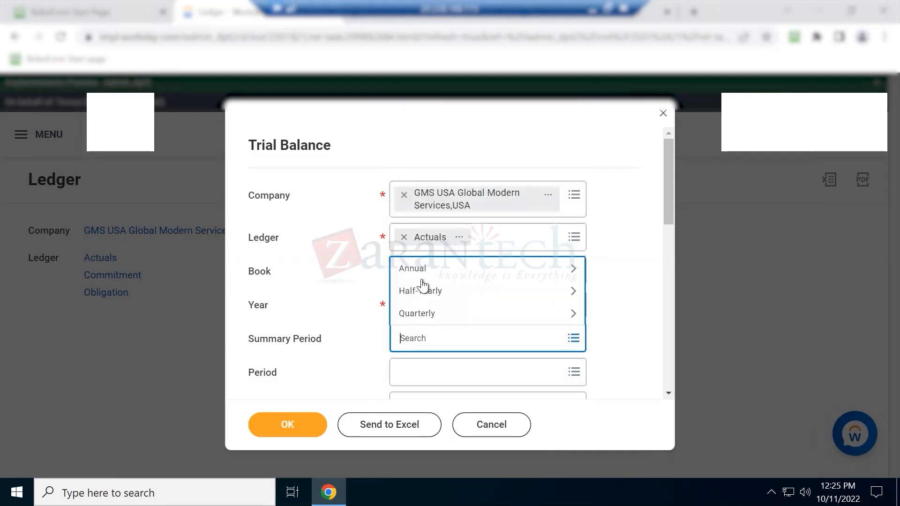
scroll(403, 371, down, 2)
click(413, 302)
text(oct)
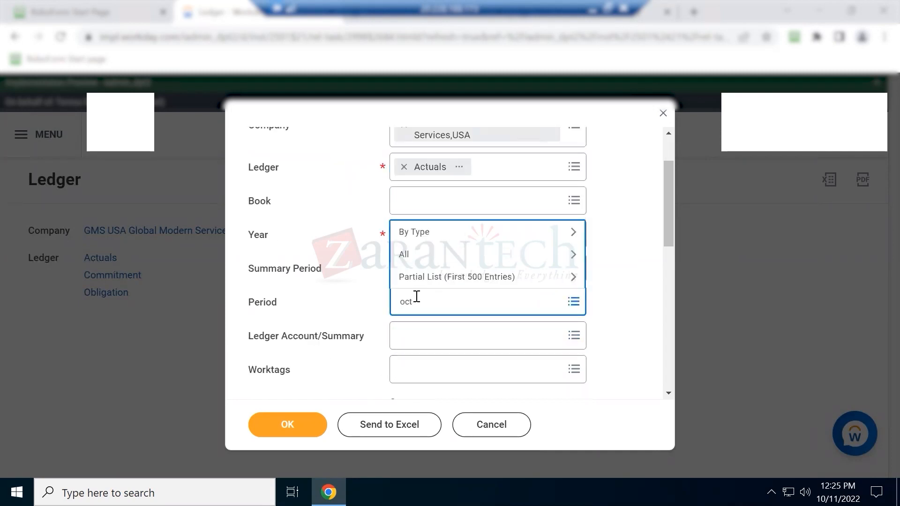
key(Return)
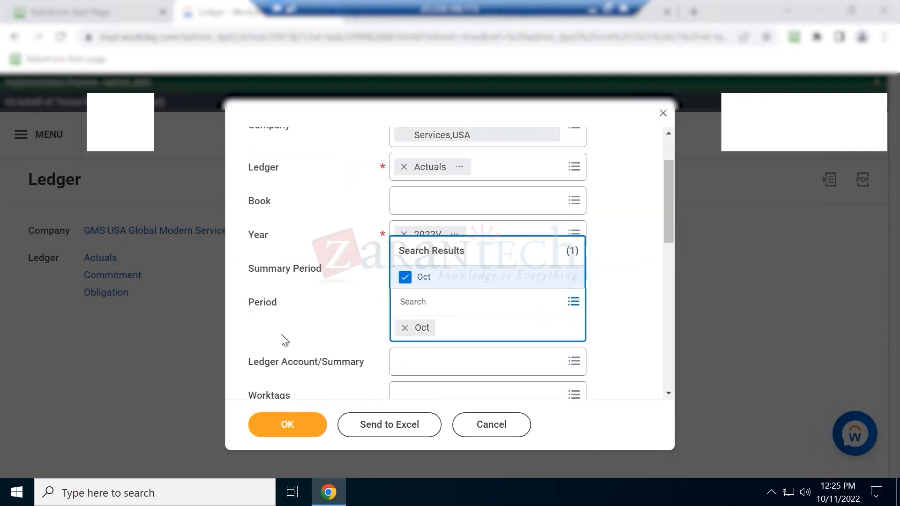
click(288, 303)
scroll(324, 300, down, 5)
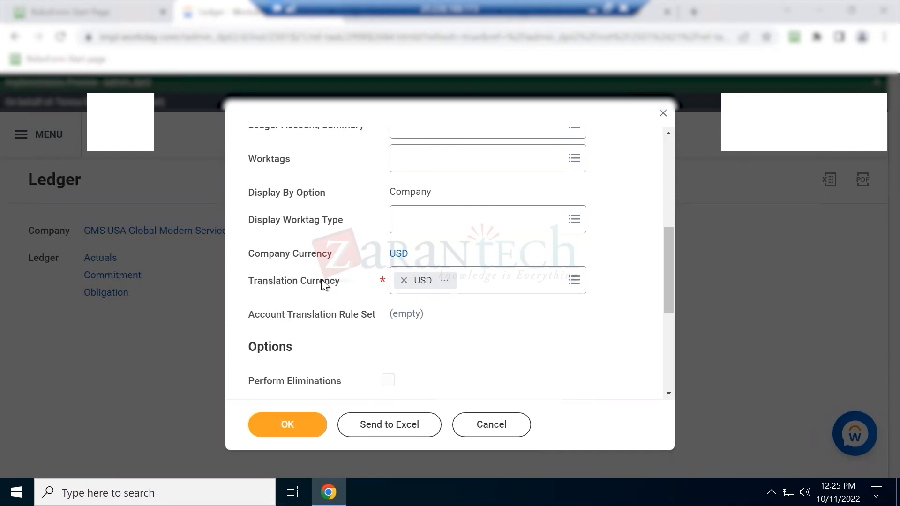
drag(269, 279, 325, 282)
click(316, 424)
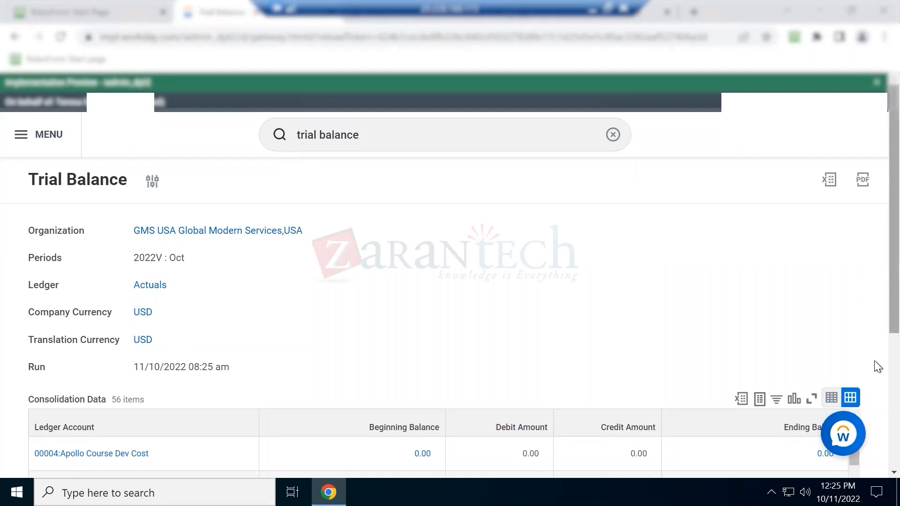
Scroll through the Trial Balance accounts and drill into the 1510:Buildings debit of 100.00
scroll(875, 363, down, 3)
scroll(874, 408, down, 1)
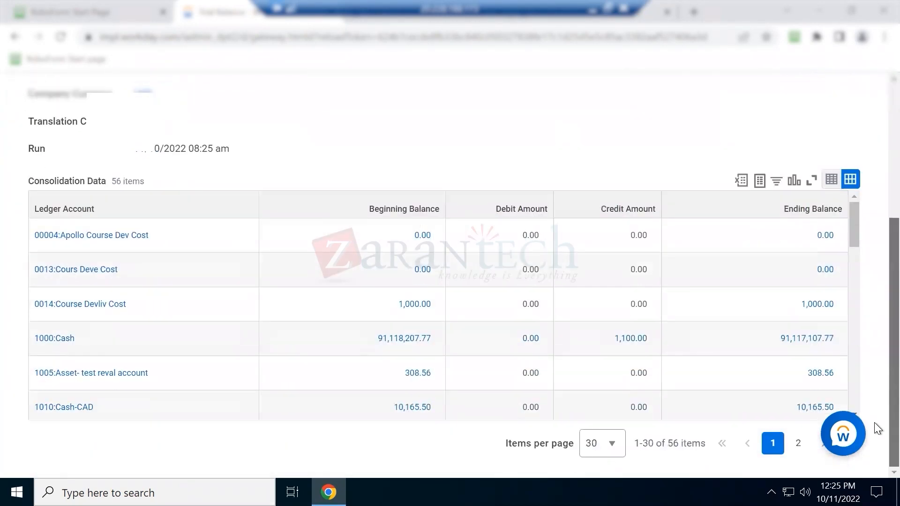
mouse_move(64, 337)
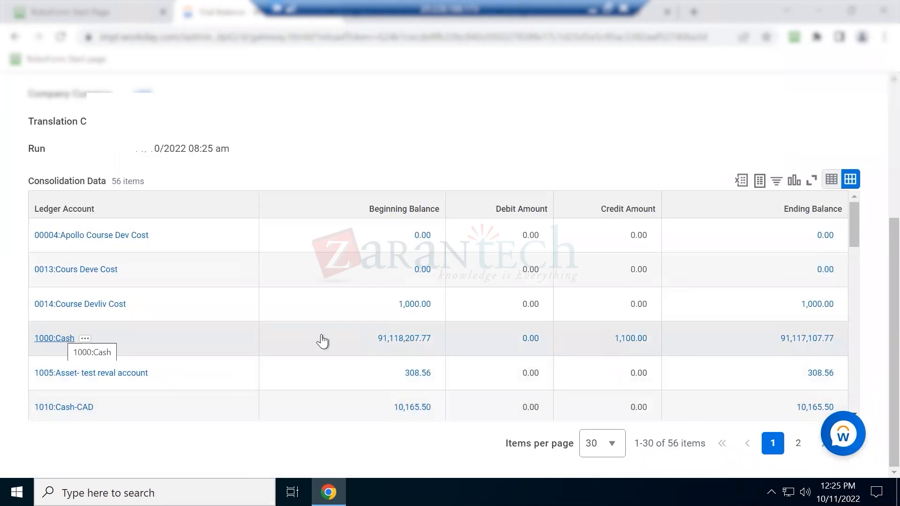
scroll(750, 325, down, 3)
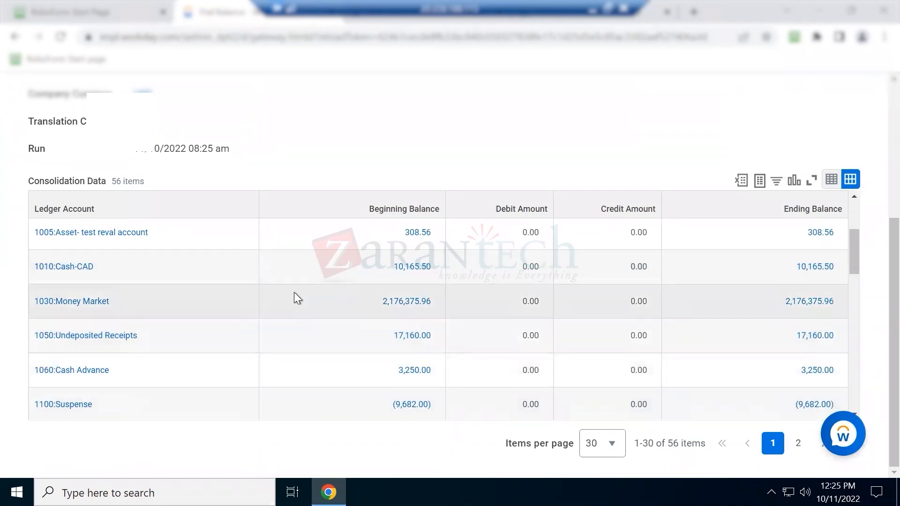
scroll(295, 295, down, 4)
scroll(290, 305, down, 3)
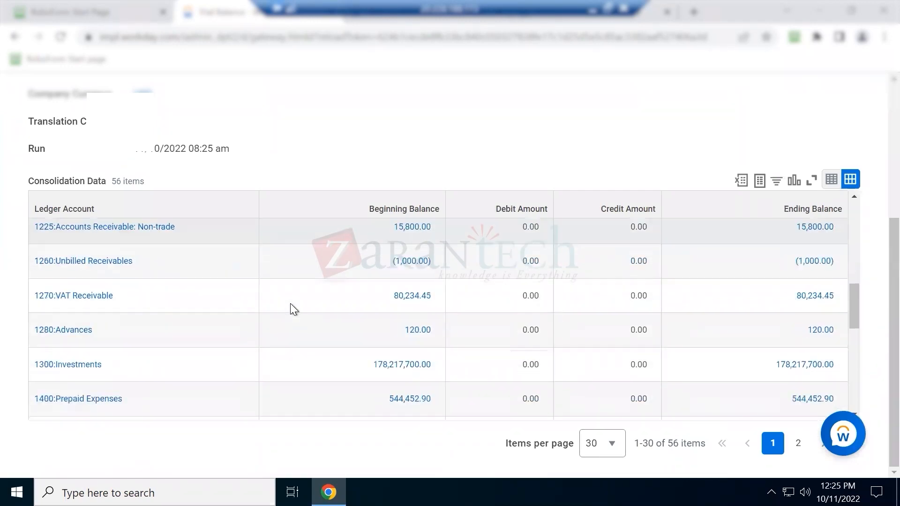
scroll(94, 375, down, 2)
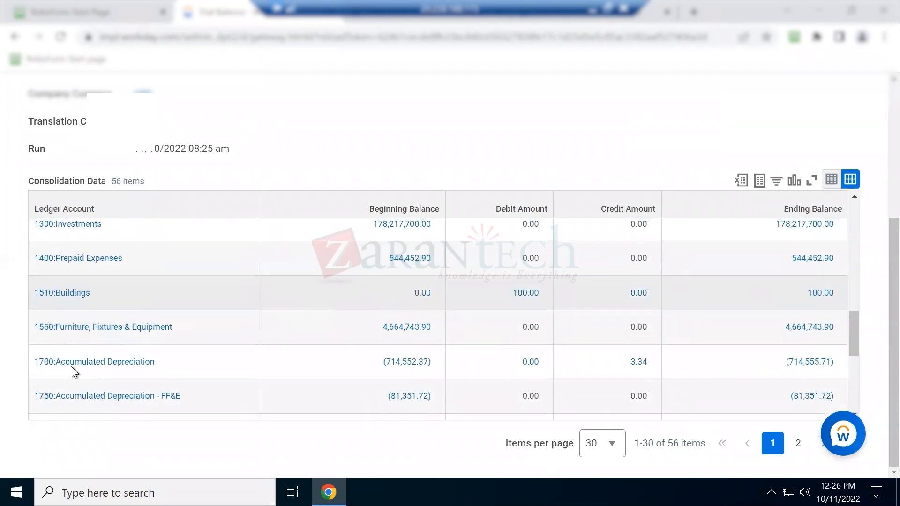
click(521, 296)
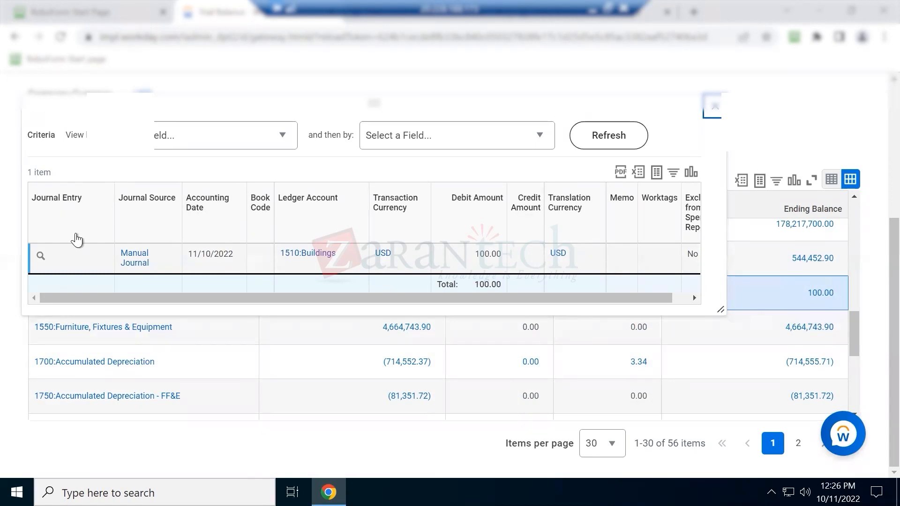
Open the manual journal behind the Buildings debit, review its lines, then return to Trial Balance
click(46, 259)
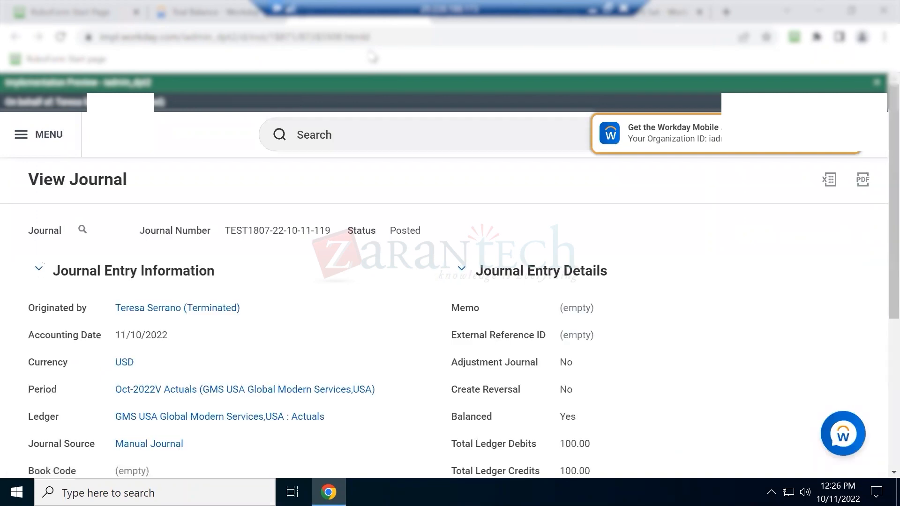
drag(226, 231, 333, 237)
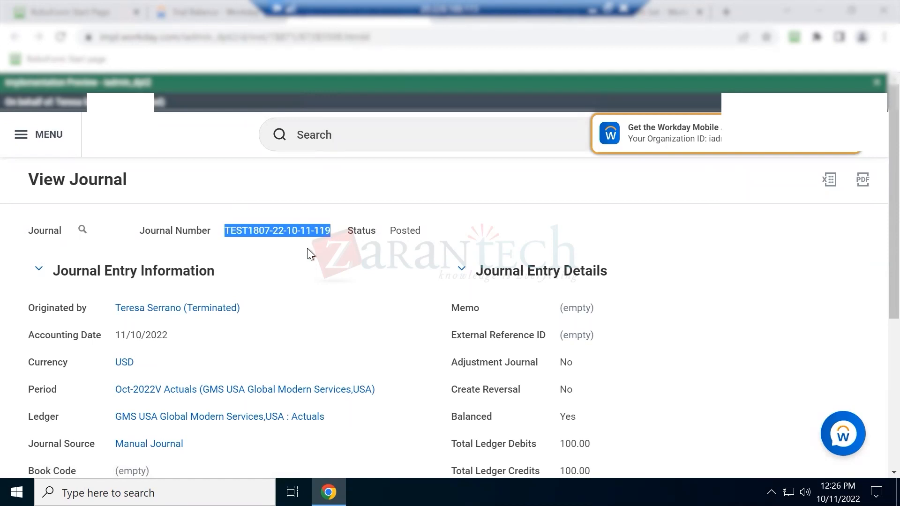
scroll(307, 249, down, 5)
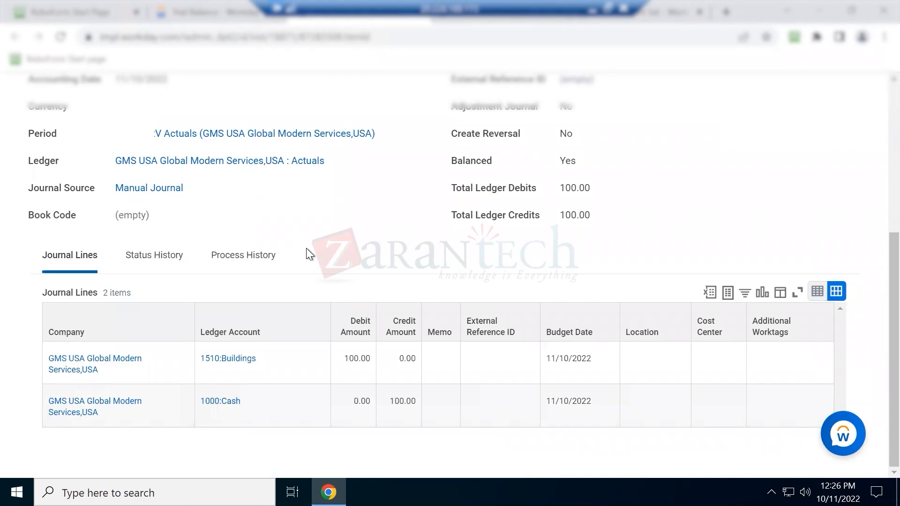
scroll(300, 248, up, 5)
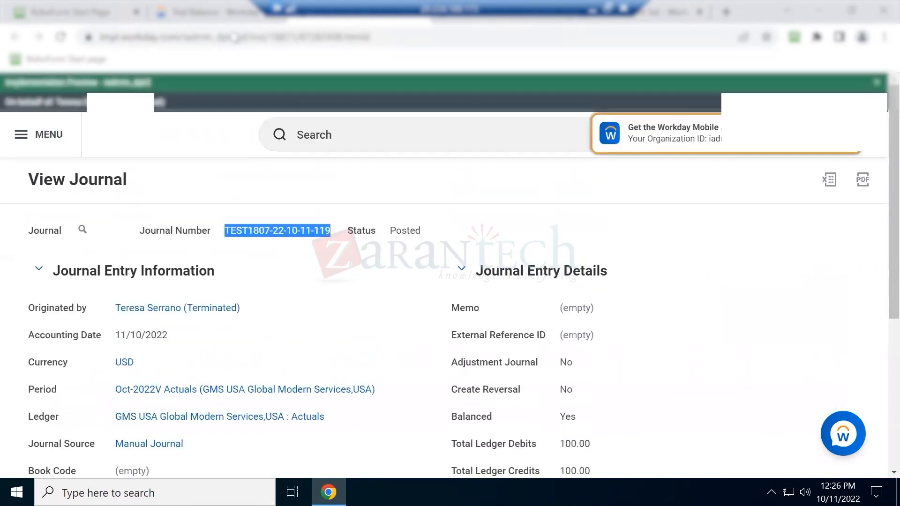
click(230, 12)
Trace the 1000:Cash 1,100.00 credit to its 1,000.00 and 100.00 journal lines, closing the popups
click(714, 107)
scroll(137, 297, up, 5)
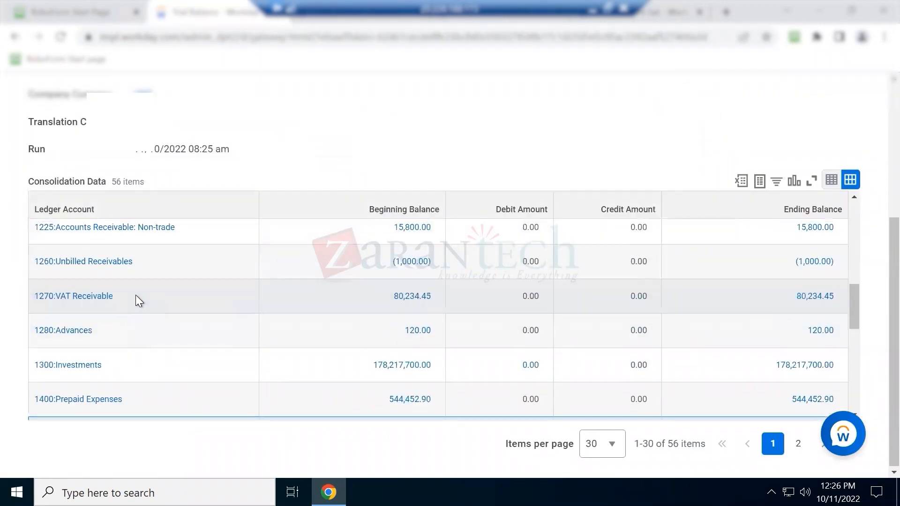
scroll(89, 277, up, 2)
scroll(89, 277, up, 3)
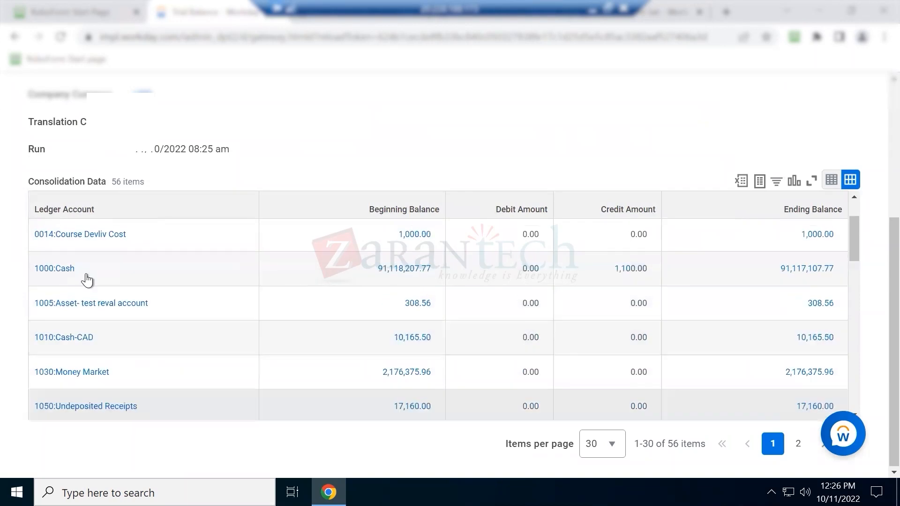
click(631, 269)
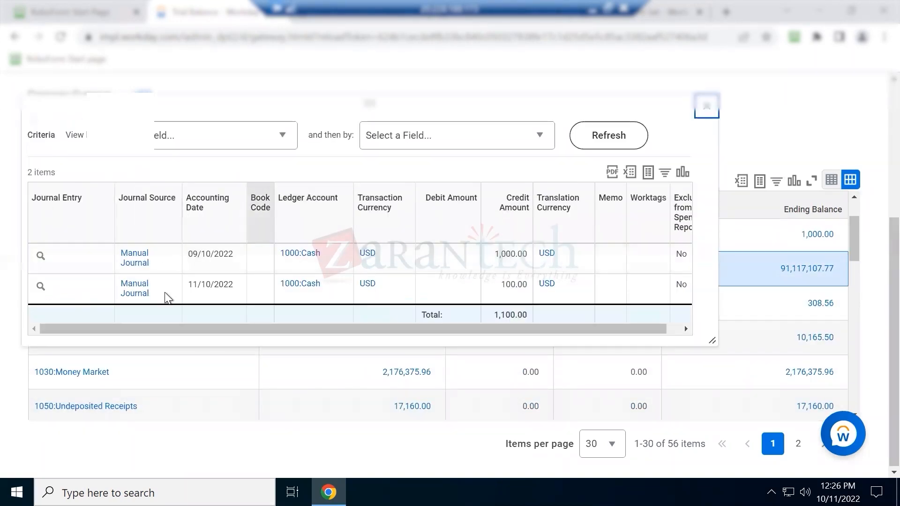
drag(506, 287, 517, 287)
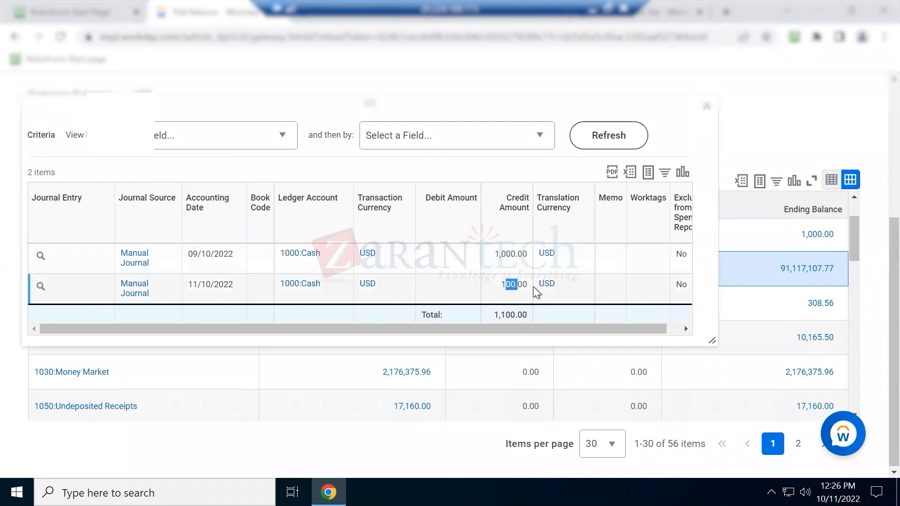
click(705, 113)
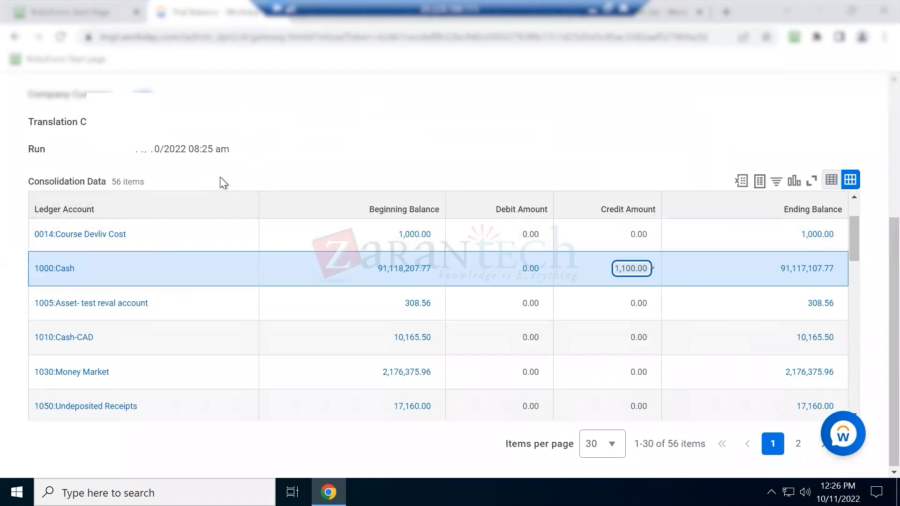
scroll(221, 177, up, 5)
scroll(378, 290, down, 4)
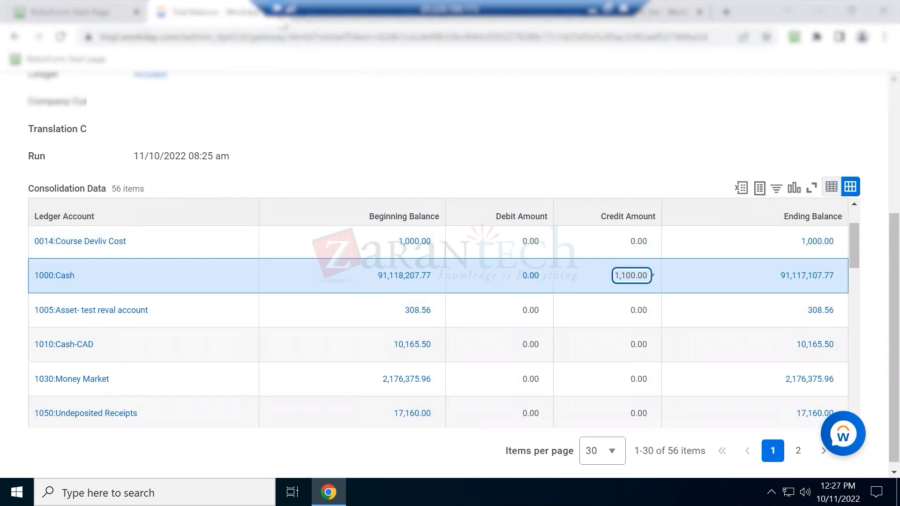
Go back to the posted journal and start a copy of it
click(223, 23)
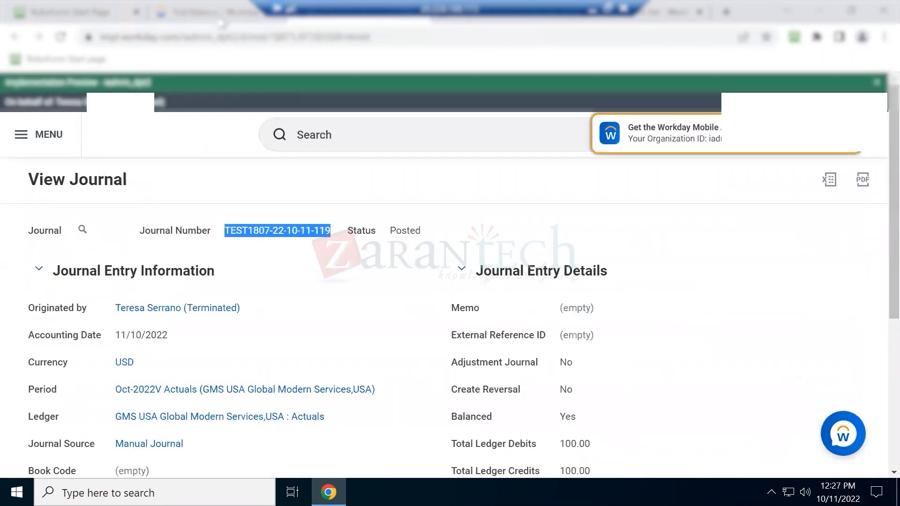
double_click(405, 230)
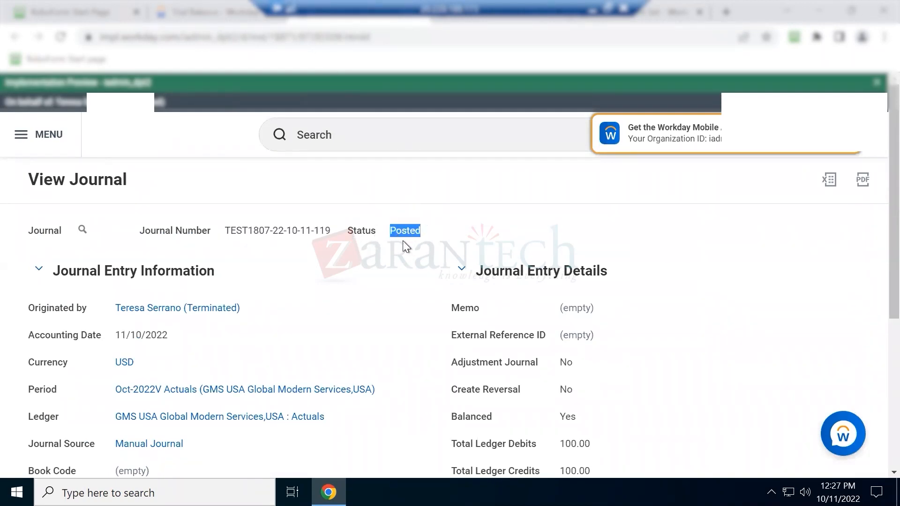
mouse_move(398, 230)
click(95, 231)
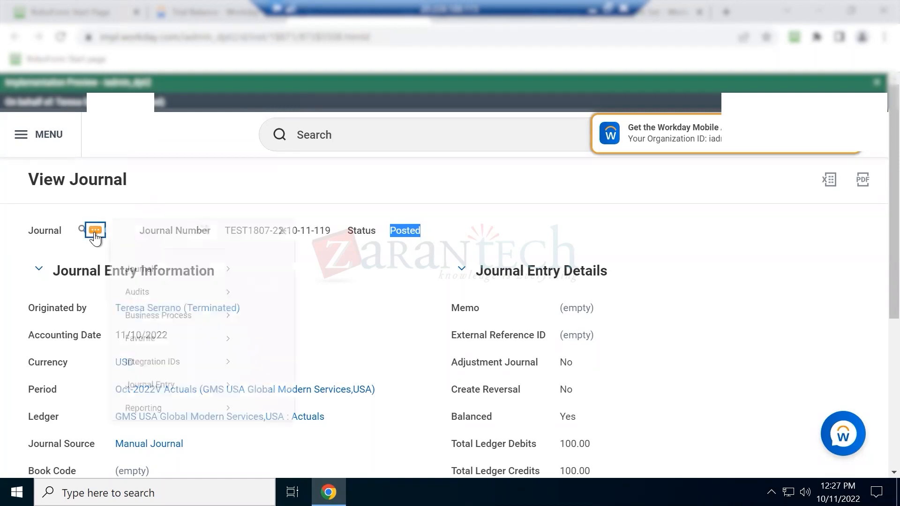
mouse_move(161, 286)
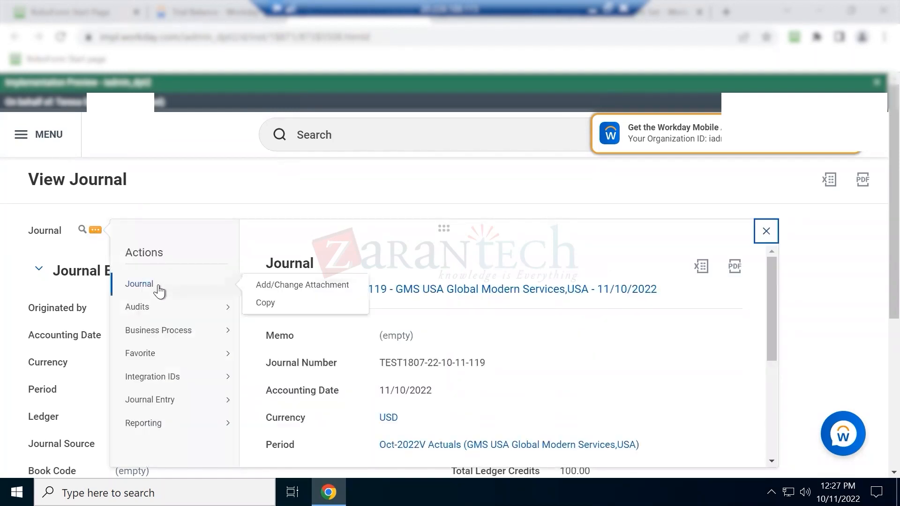
click(273, 303)
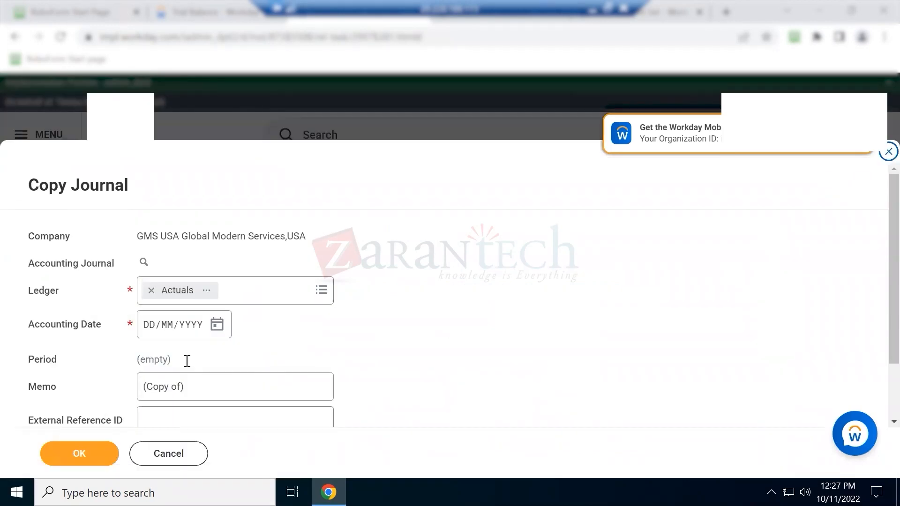
Give the copy an accounting date of October 11 and save it for later
click(93, 454)
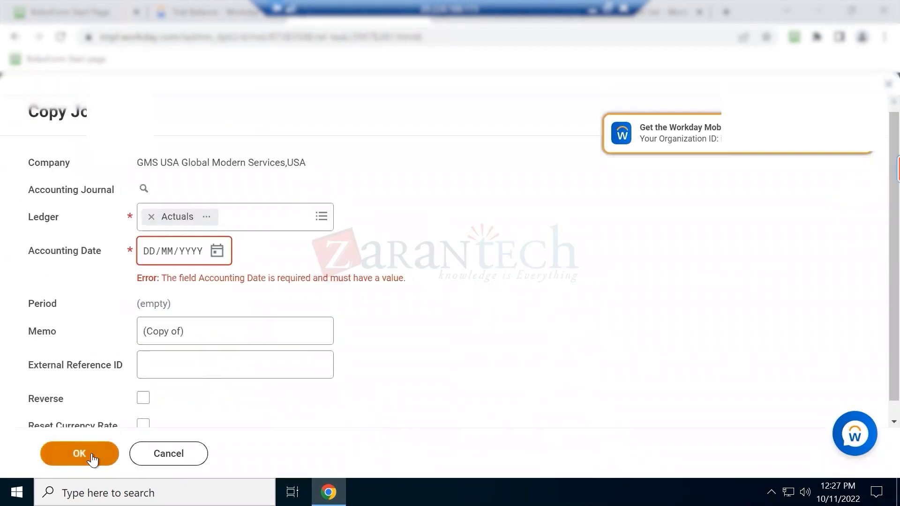
click(217, 253)
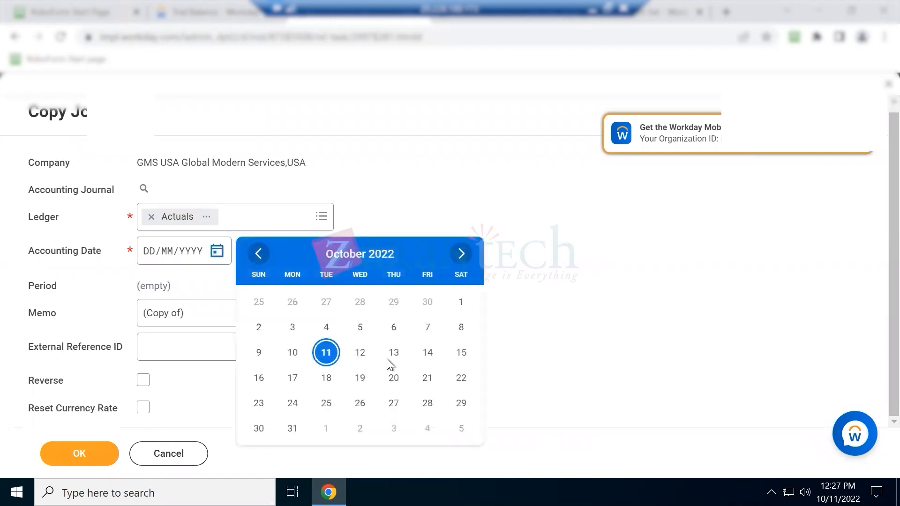
click(326, 351)
click(85, 458)
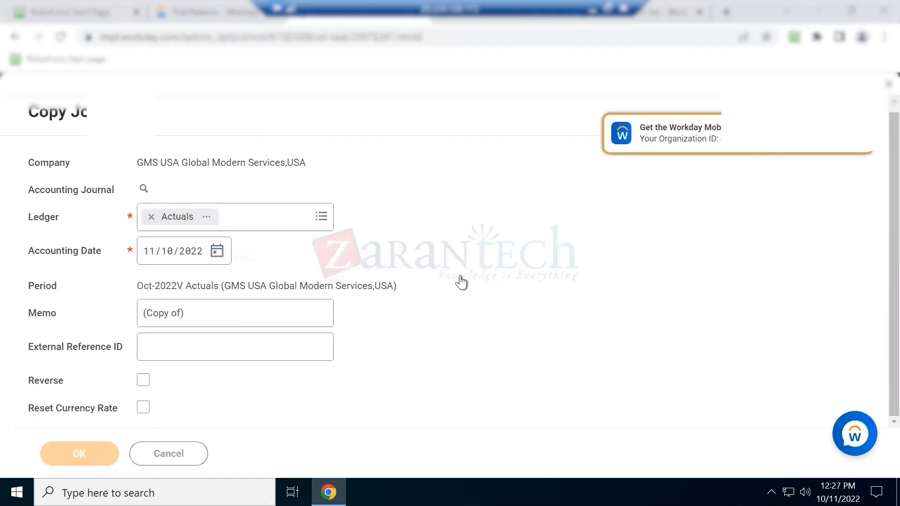
scroll(460, 280, down, 10)
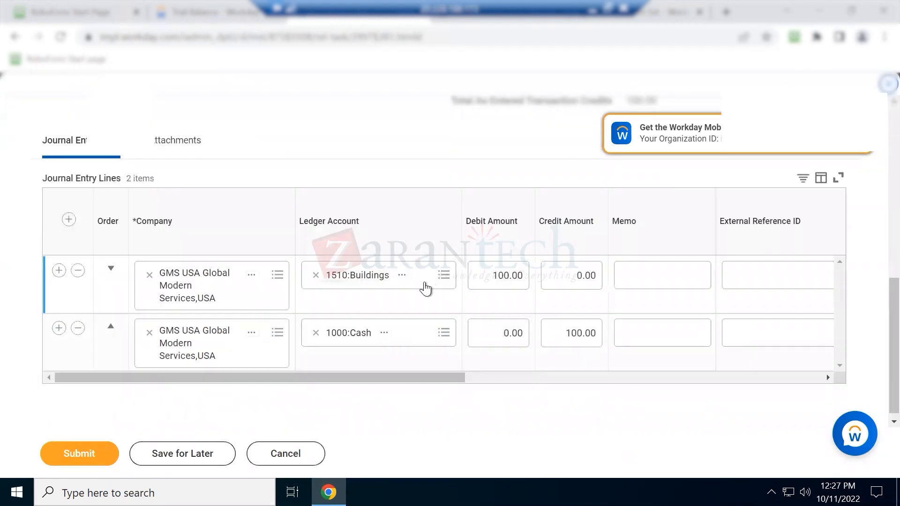
scroll(426, 289, up, 10)
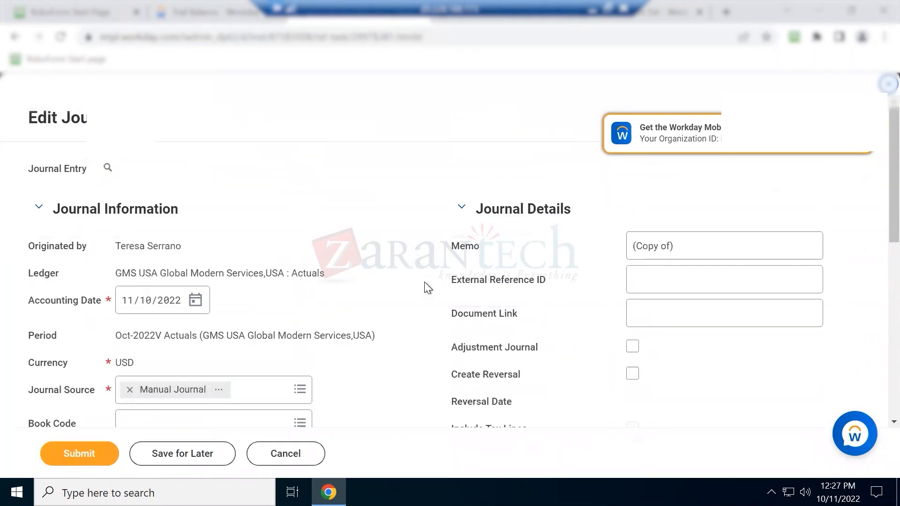
scroll(424, 286, down, 2)
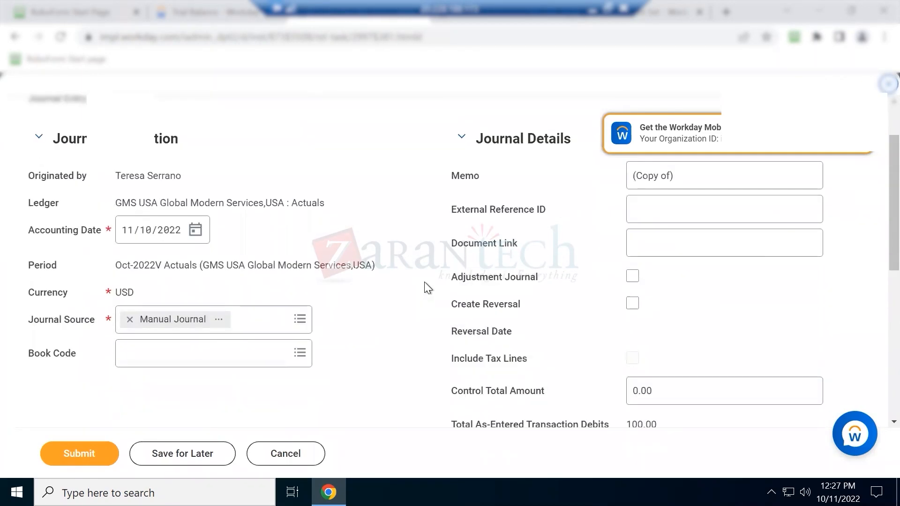
scroll(424, 287, up, 2)
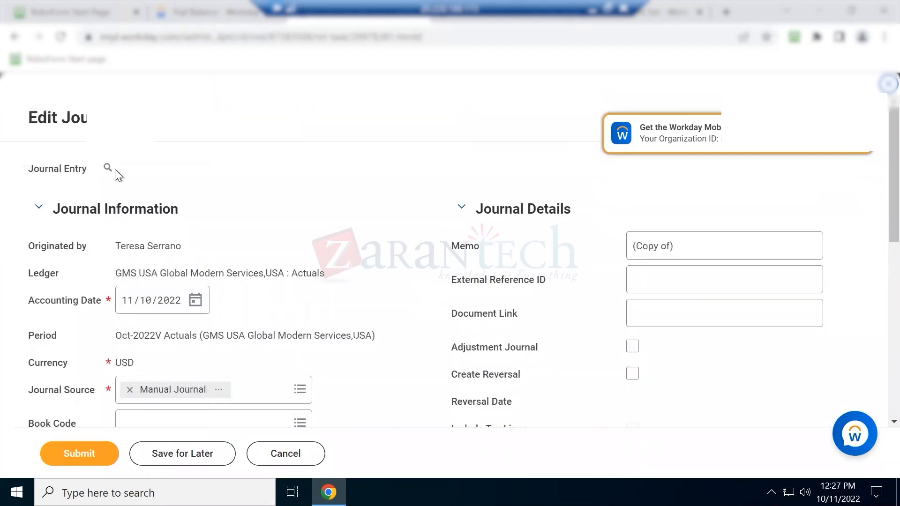
click(182, 462)
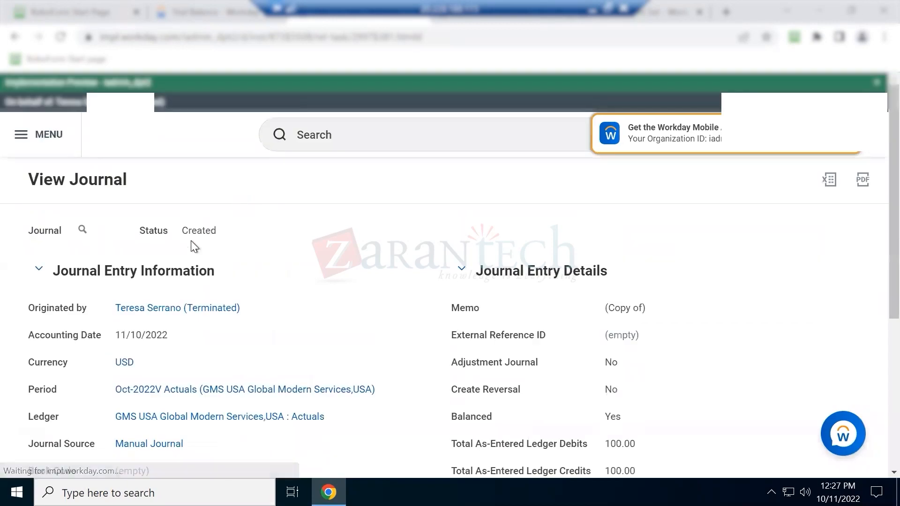
Note the copy's Created status and search Workday for 'journal status'
double_click(196, 232)
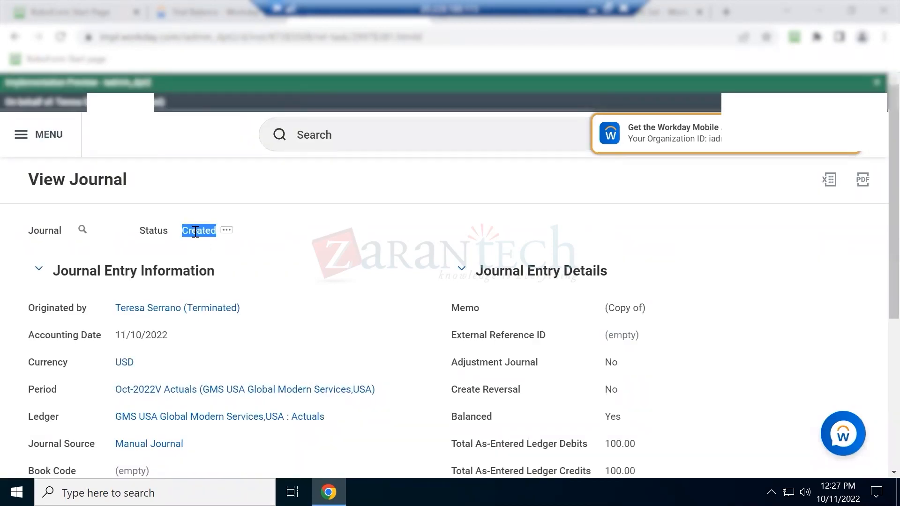
click(340, 139)
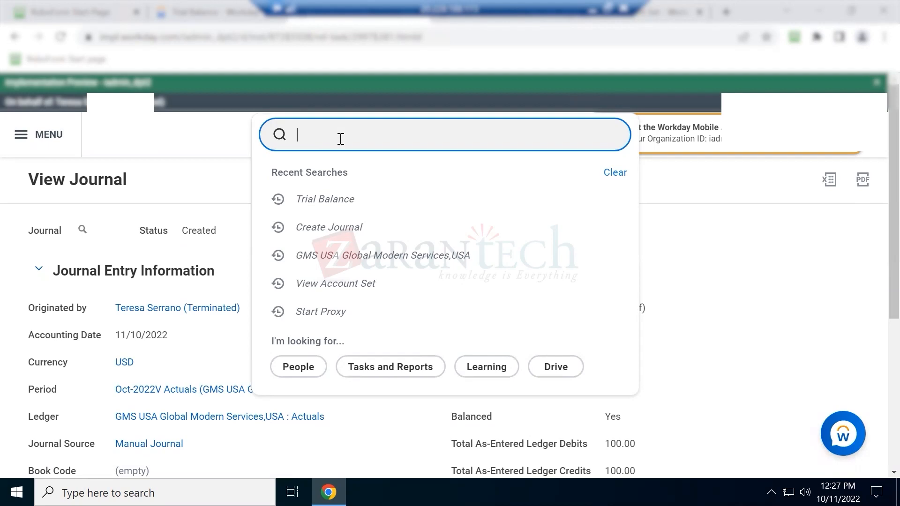
text(journal statsu)
key(BackSpace)
key(BackSpace)
text(us)
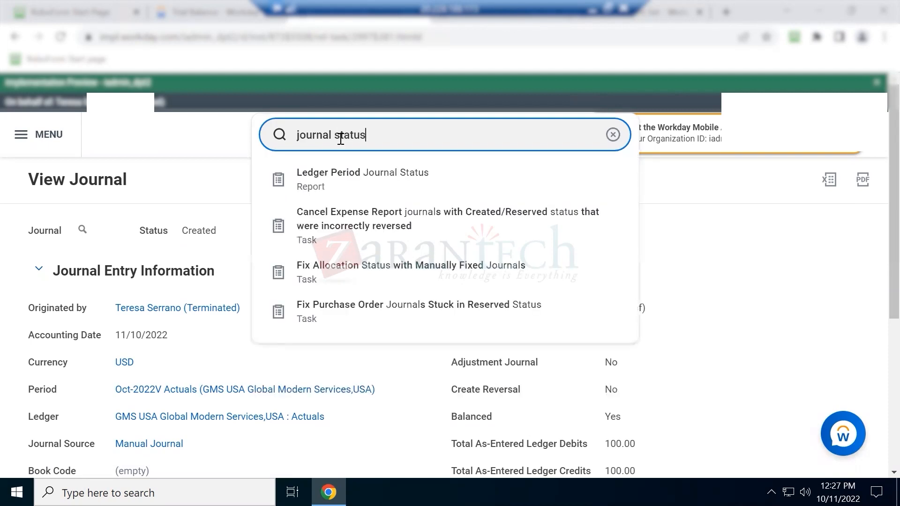
Run Ledger Period Journal Status for company GMS USA and period 2022V - Oct
click(375, 193)
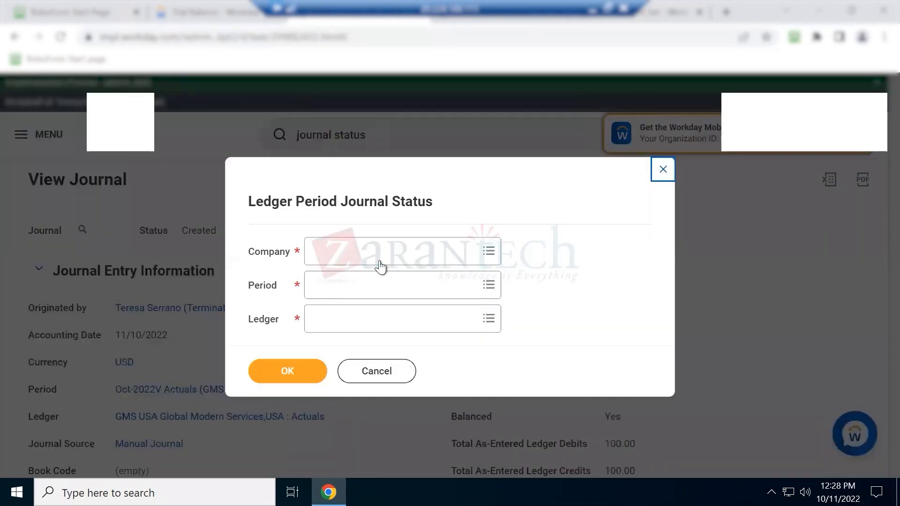
click(382, 255)
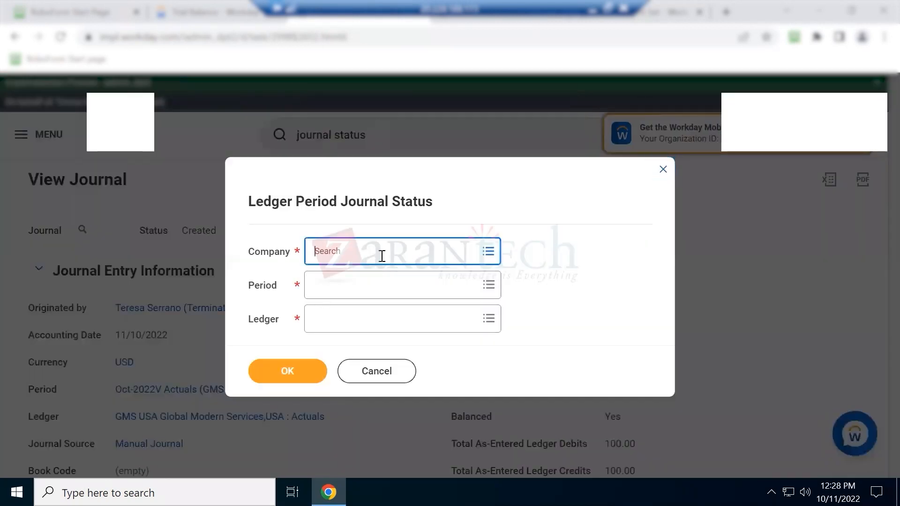
text(gms usa)
key(Return)
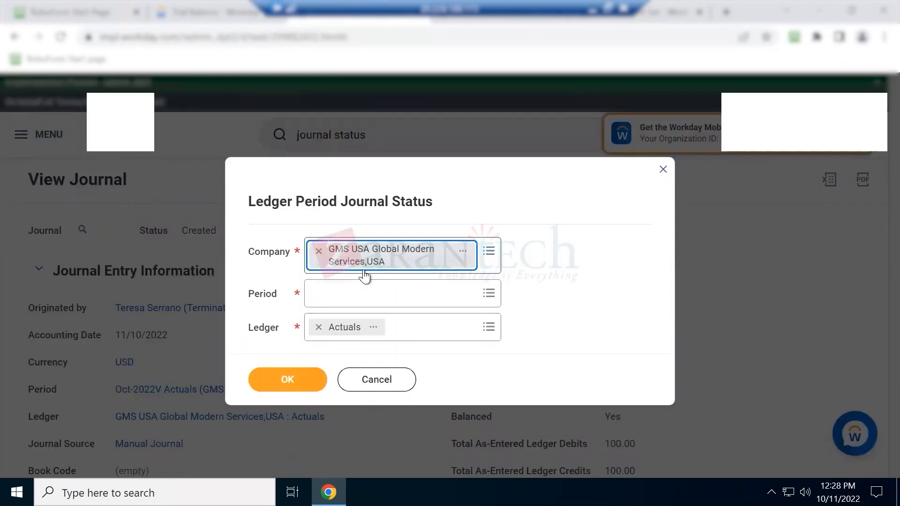
click(354, 298)
text(2022)
key(Return)
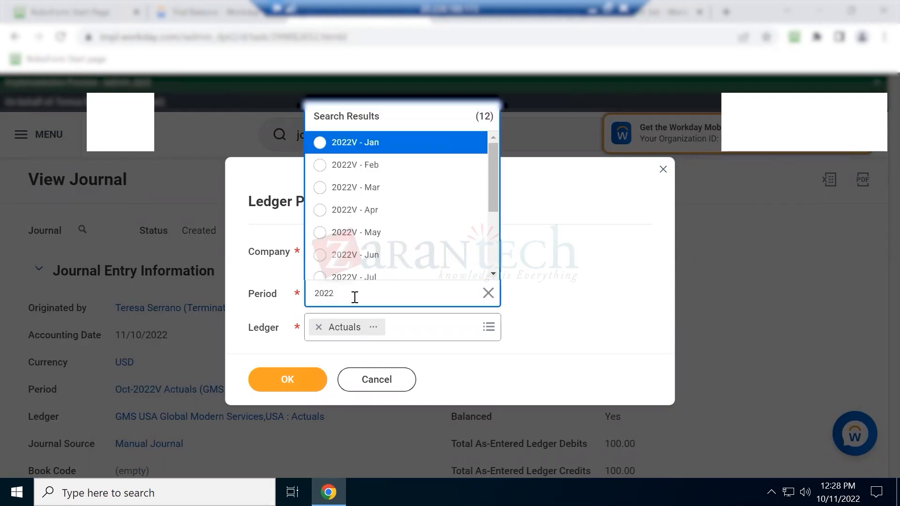
scroll(370, 237, down, 3)
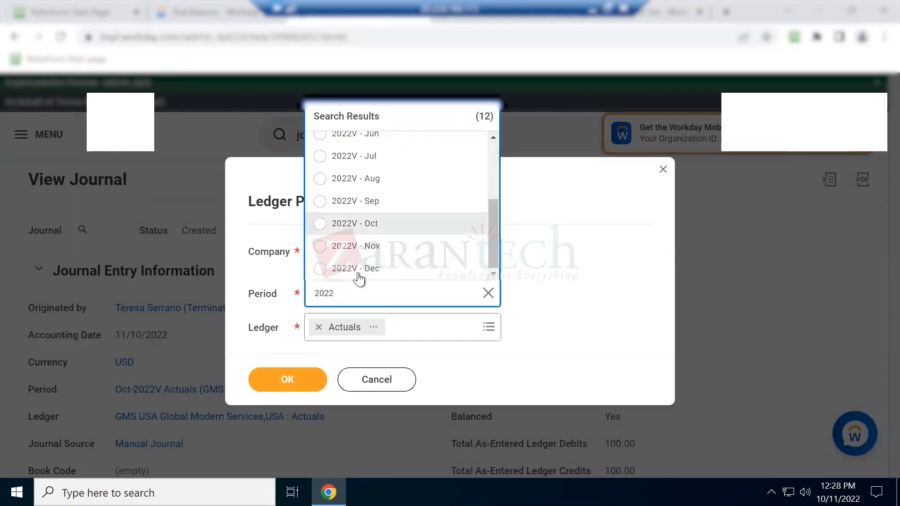
click(363, 225)
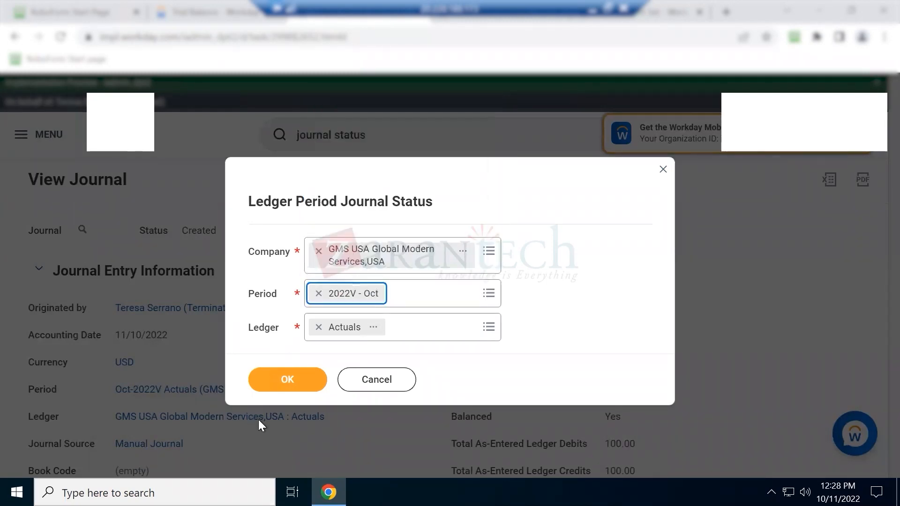
click(288, 380)
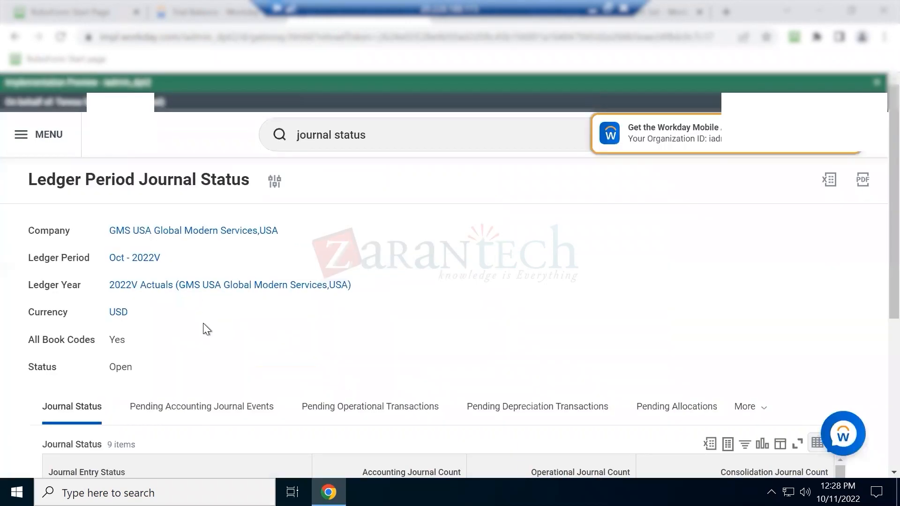
Review the 2 Posted journals and the Pending Accounting Journal Events
scroll(201, 325, down, 5)
scroll(113, 341, up, 2)
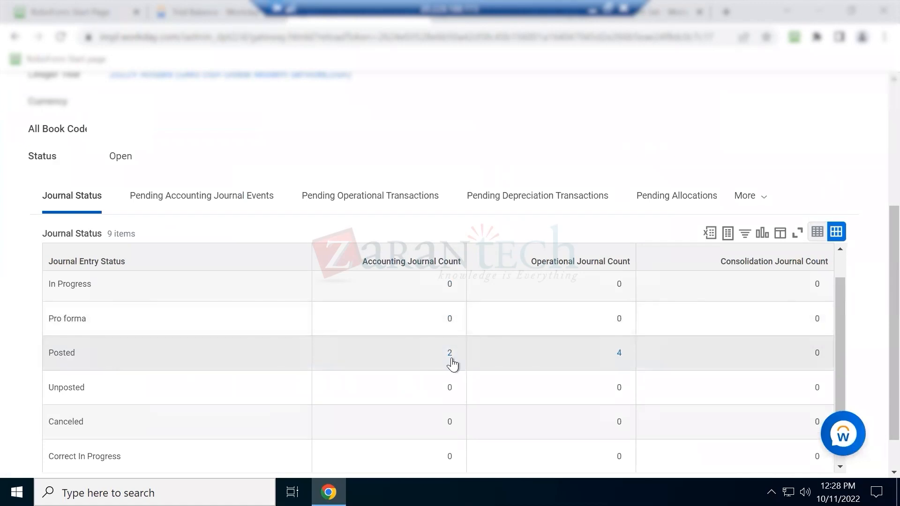
click(451, 354)
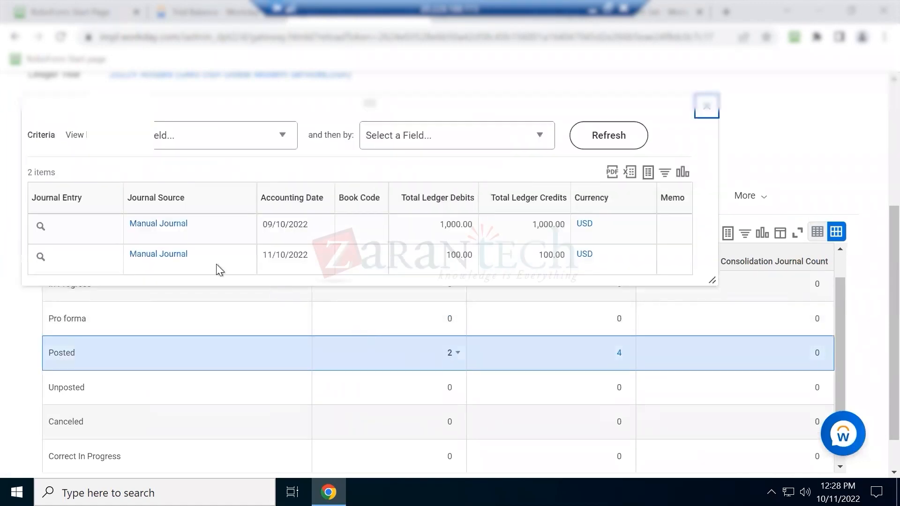
double_click(546, 255)
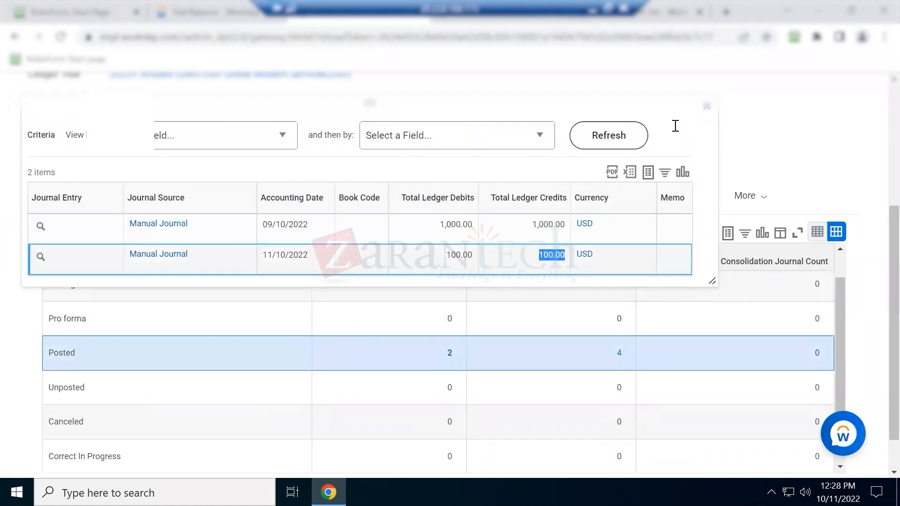
click(707, 106)
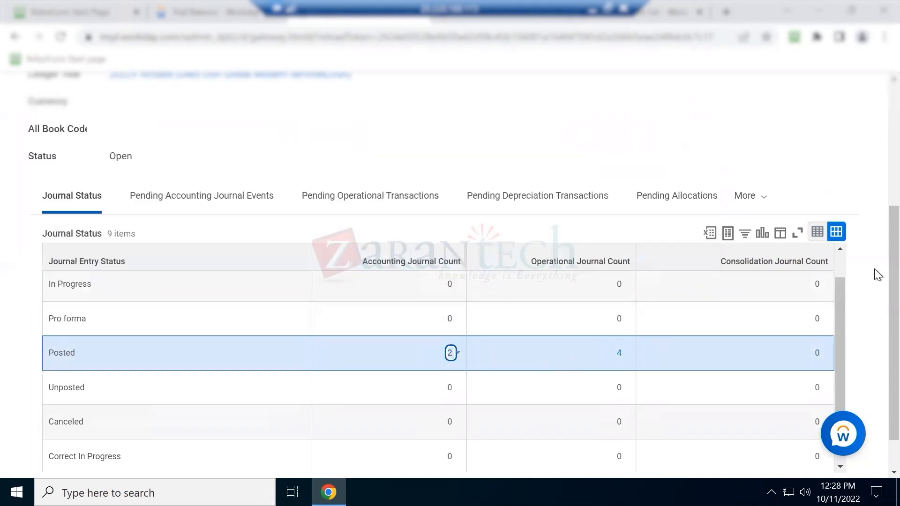
scroll(875, 277, down, 1)
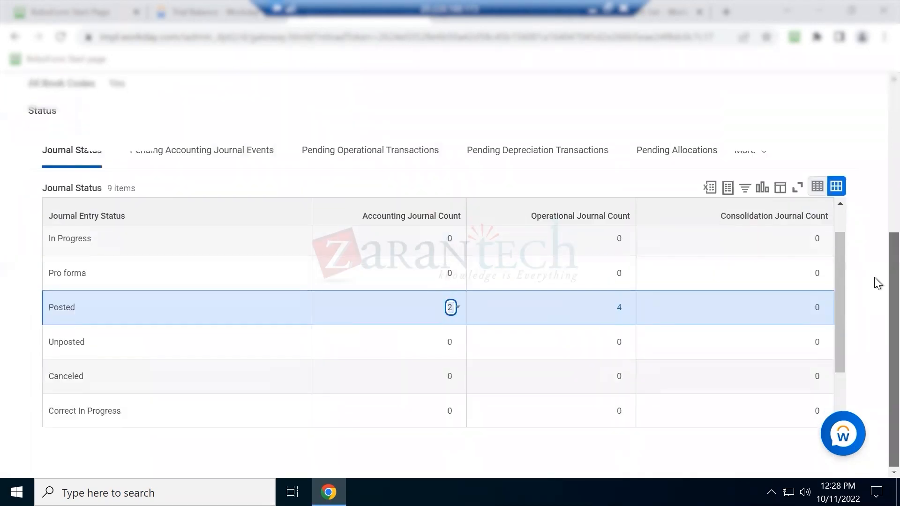
click(198, 157)
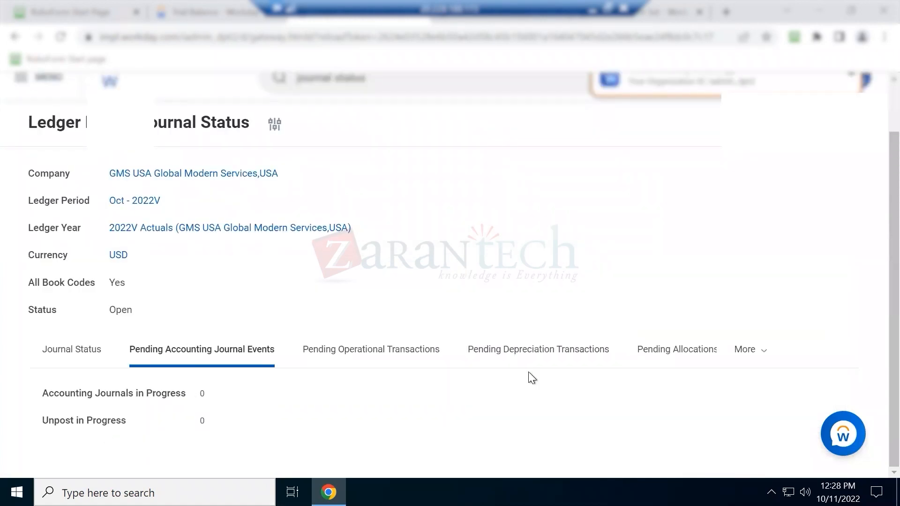
click(83, 348)
Review the 1 Created journal and highlight the Ledger Period Journal Status title
scroll(771, 308, down, 5)
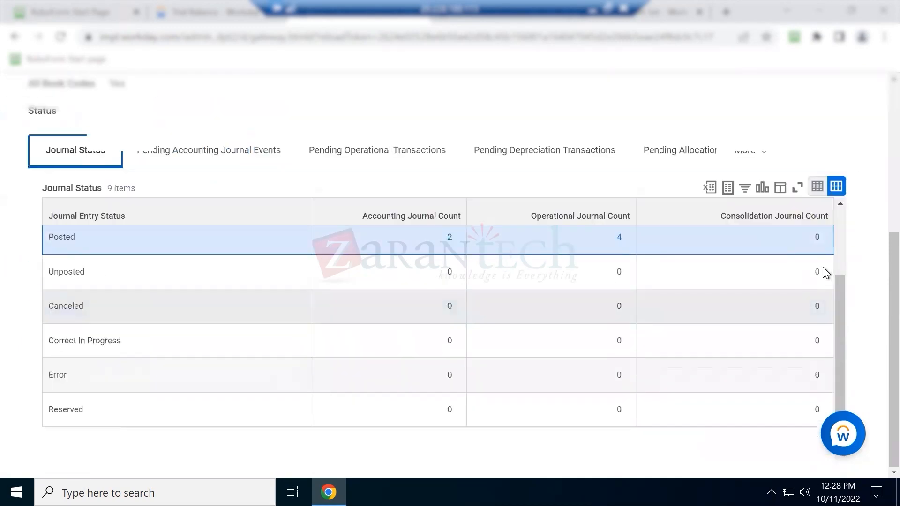
scroll(843, 240, up, 2)
scroll(843, 235, up, 1)
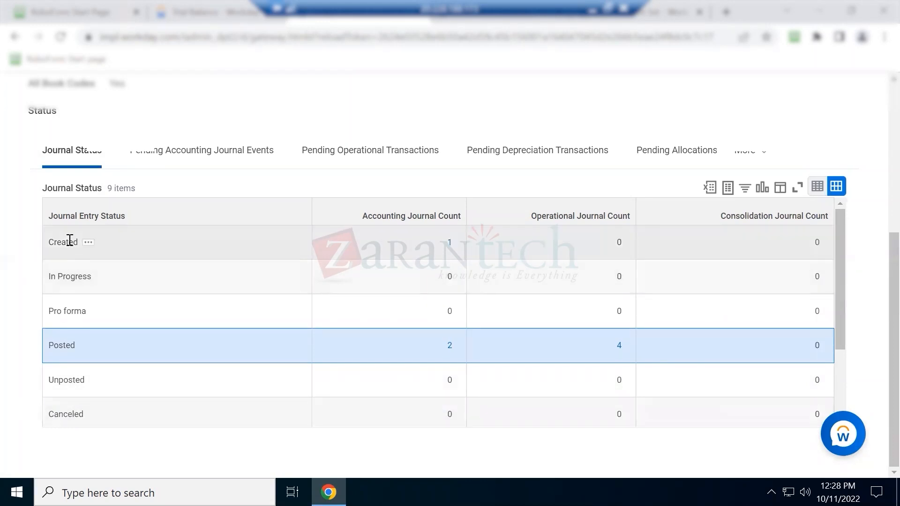
click(479, 244)
click(447, 247)
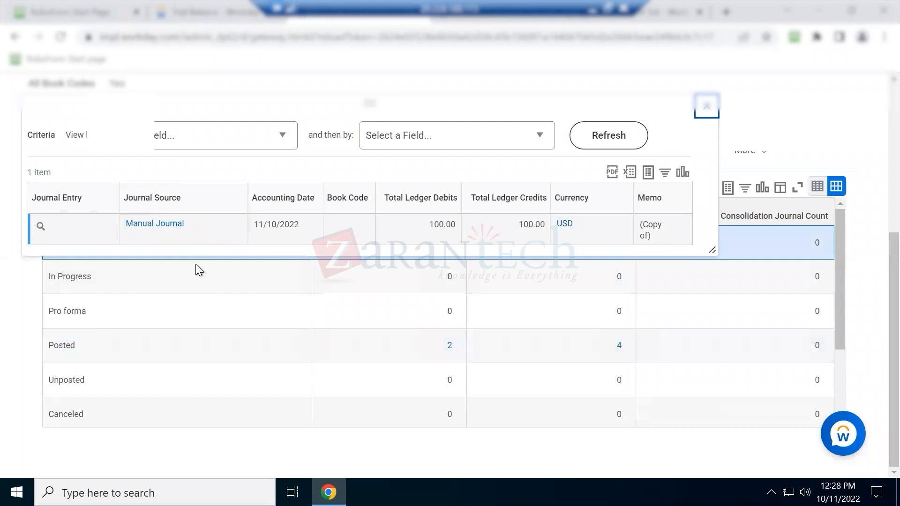
click(706, 106)
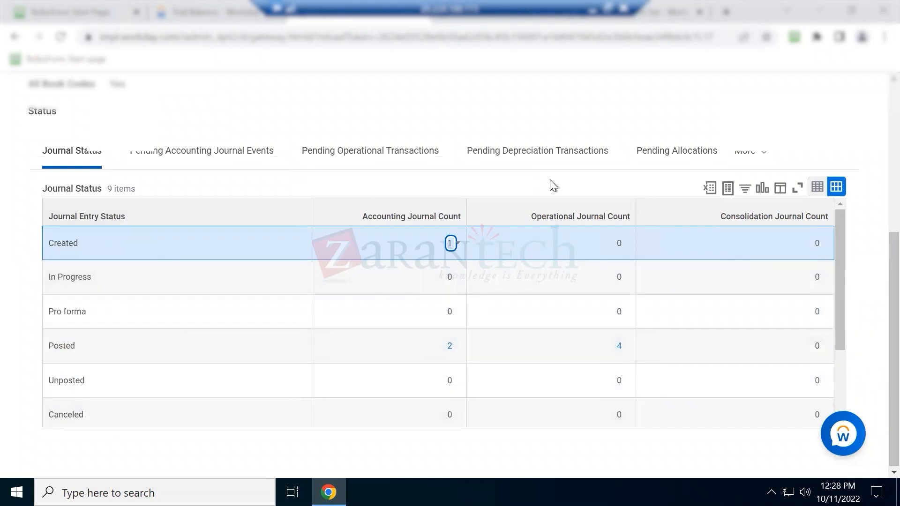
scroll(877, 169, up, 5)
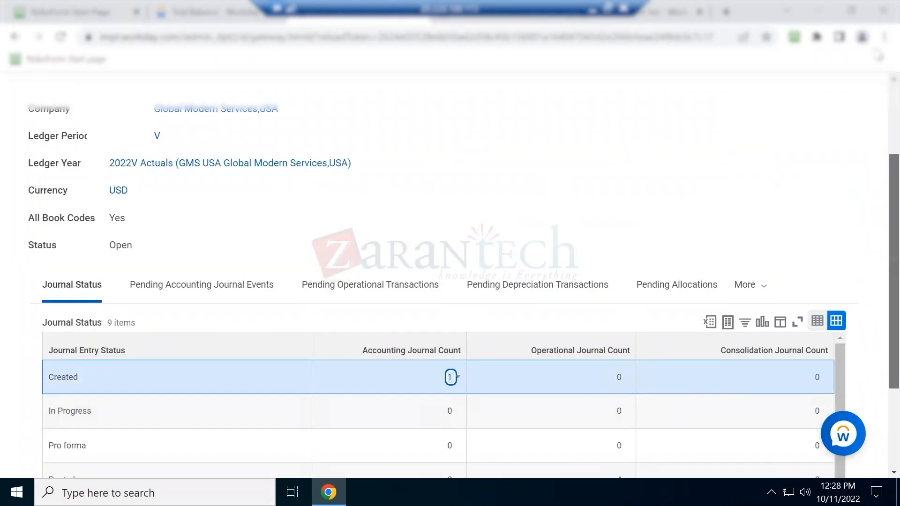
drag(26, 181, 245, 185)
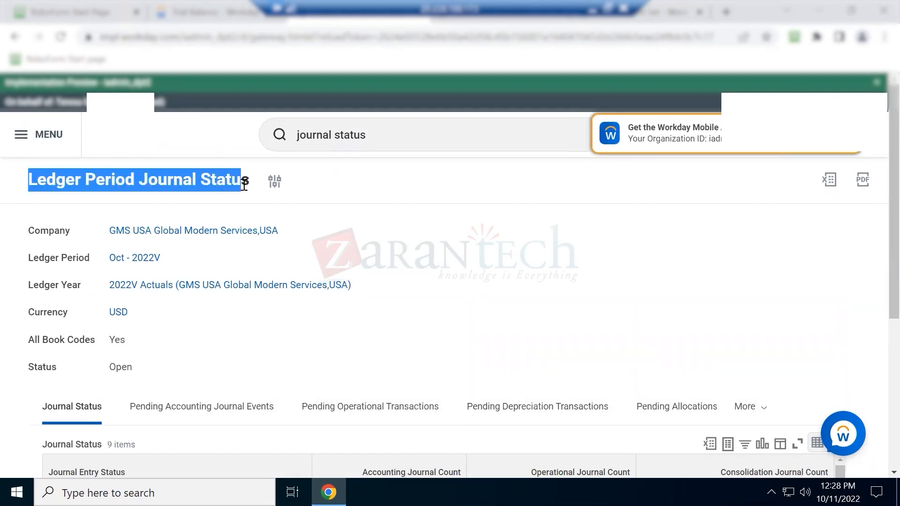
click(226, 20)
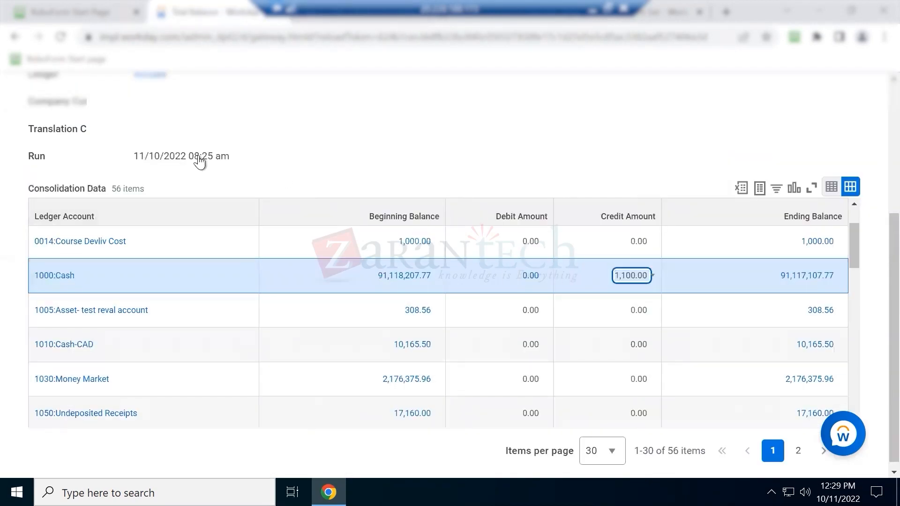
scroll(234, 138, up, 5)
click(153, 184)
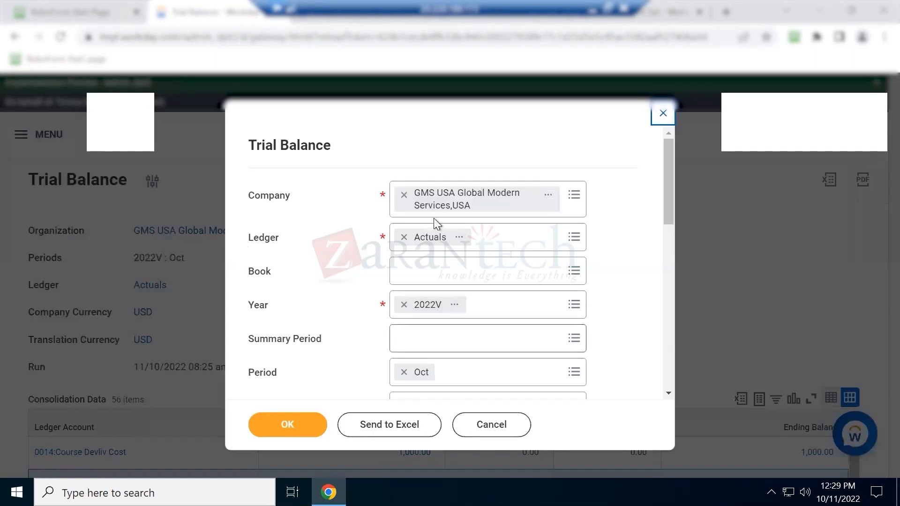
click(303, 427)
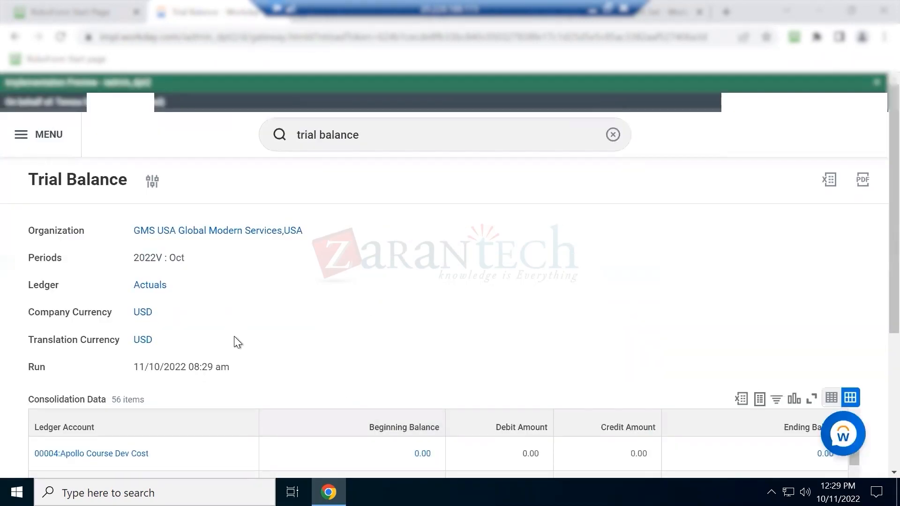
scroll(120, 318, down, 5)
scroll(125, 344, down, 5)
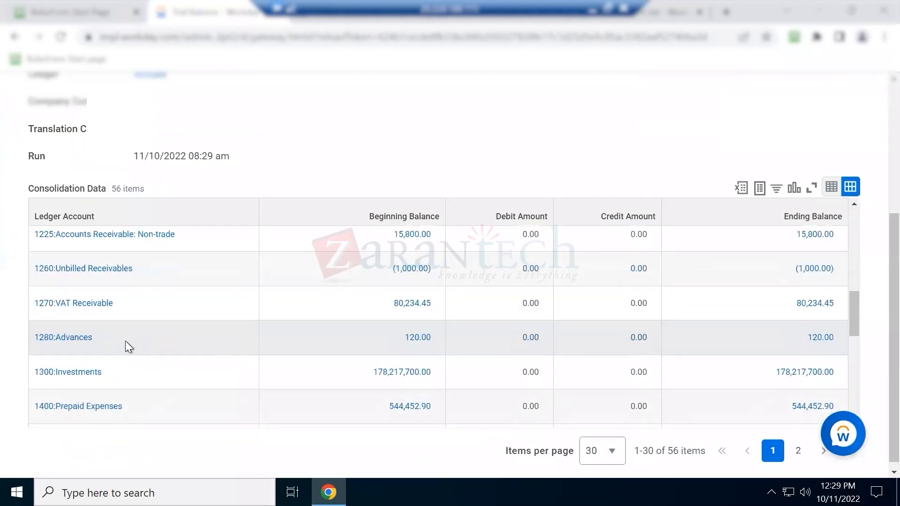
scroll(108, 333, down, 3)
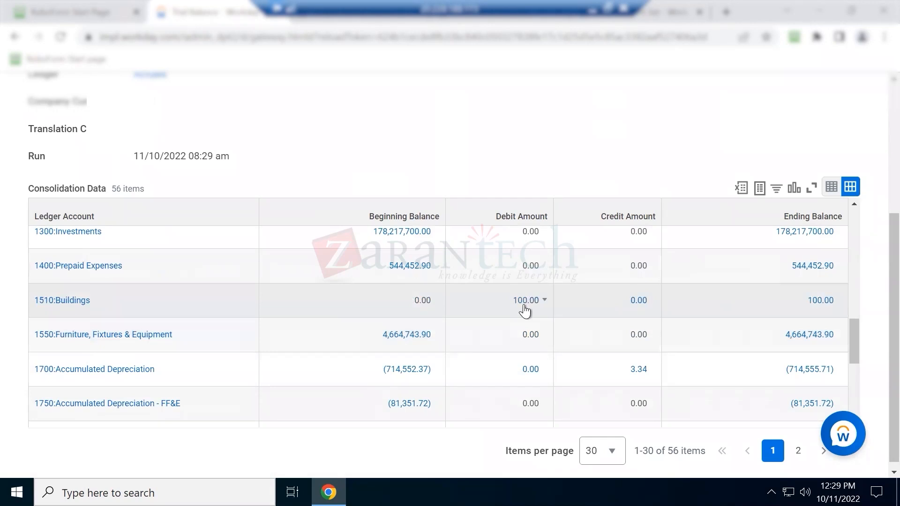
click(525, 301)
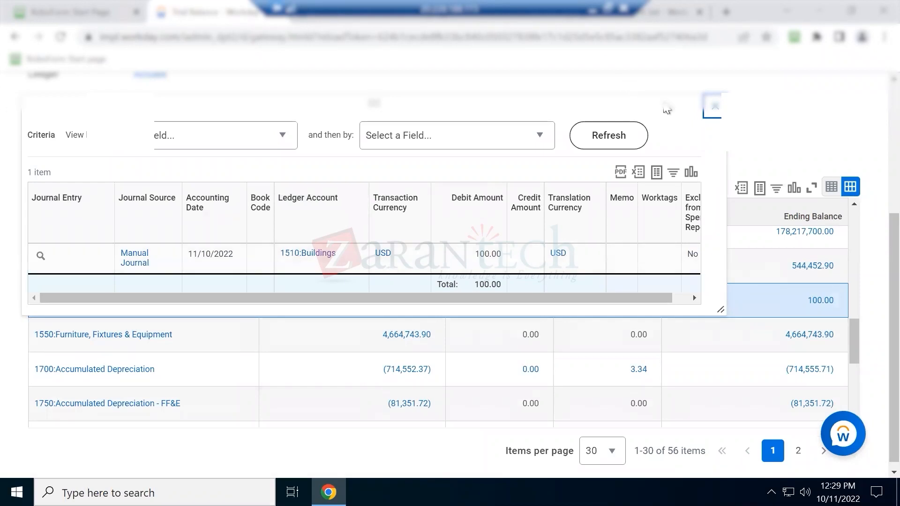
click(715, 111)
click(593, 10)
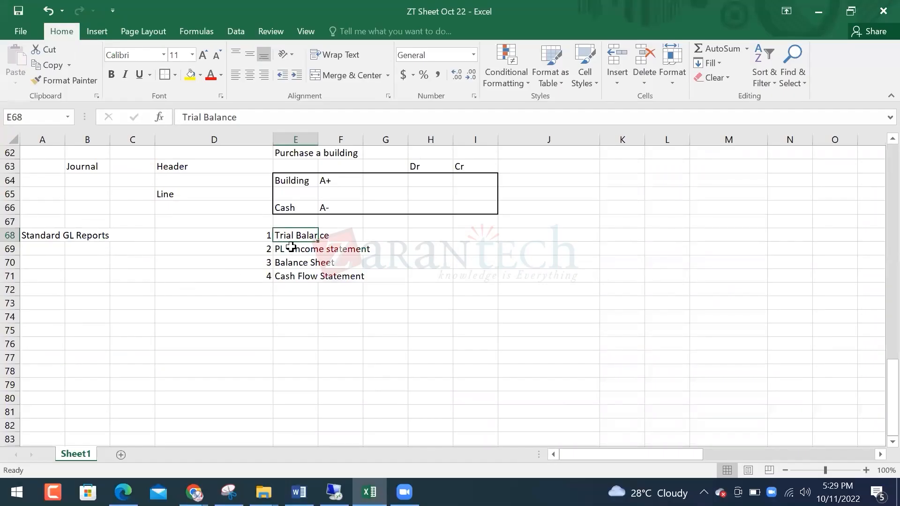
Fill the Trial Balance entry in D68:E68 yellow
drag(261, 235, 286, 233)
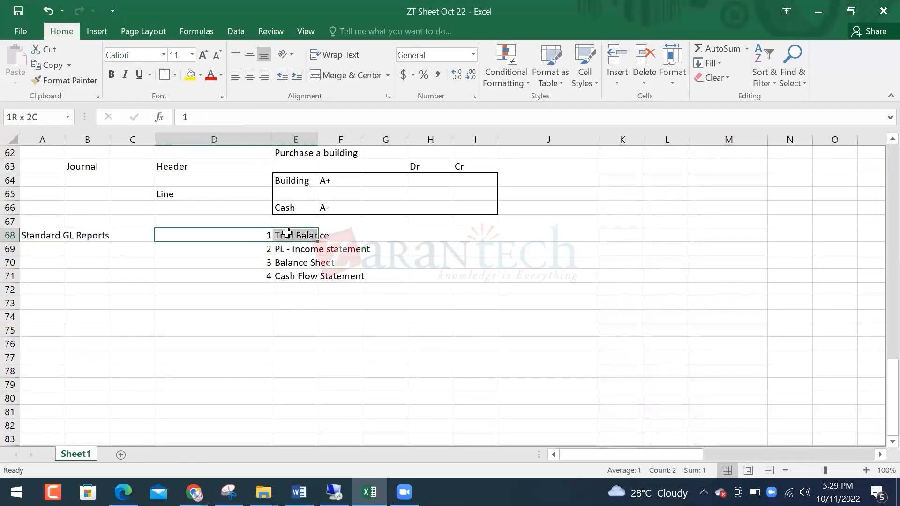
click(189, 75)
drag(265, 252, 300, 274)
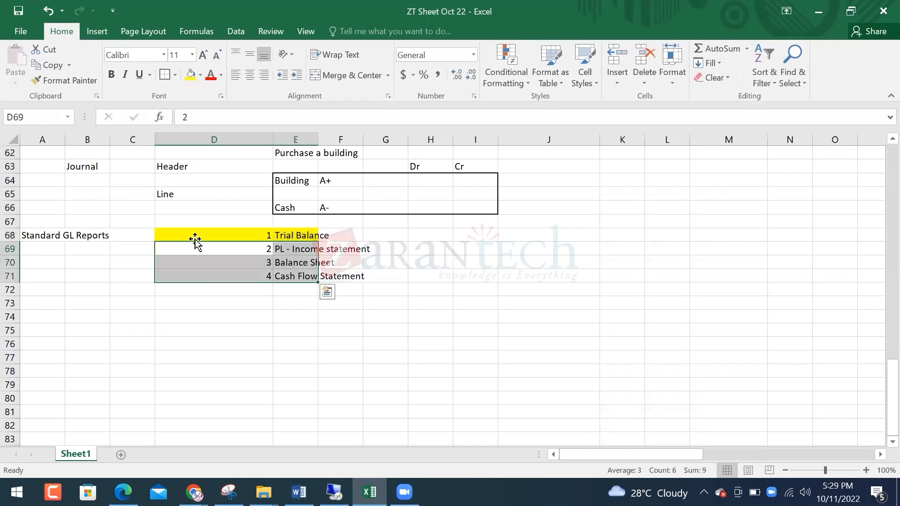
scroll(105, 260, up, 2)
click(101, 258)
click(98, 249)
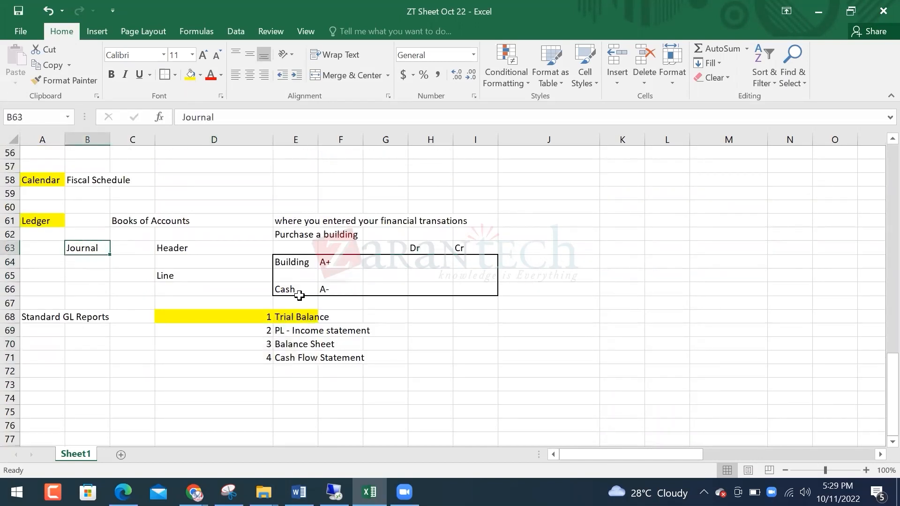
Enter the note heading Journal Type in J63 and Workday in K63
click(563, 249)
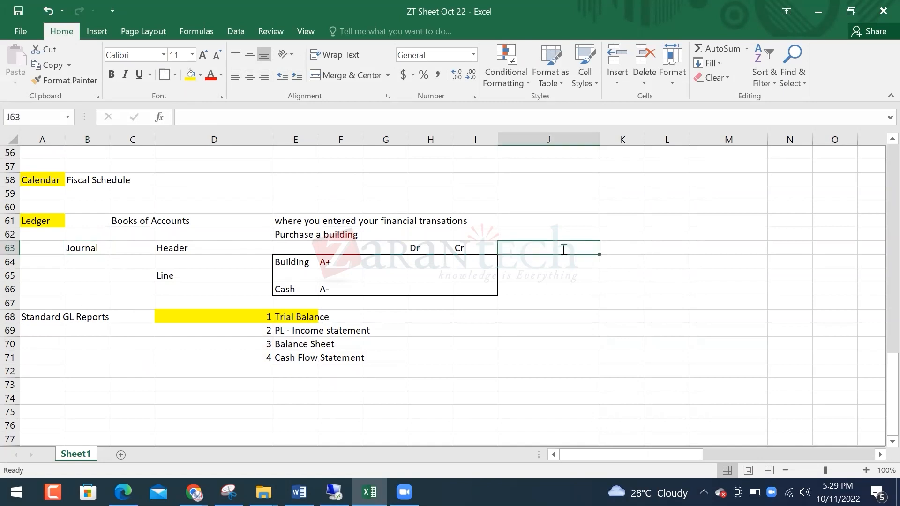
text(Journal Type)
key(Return)
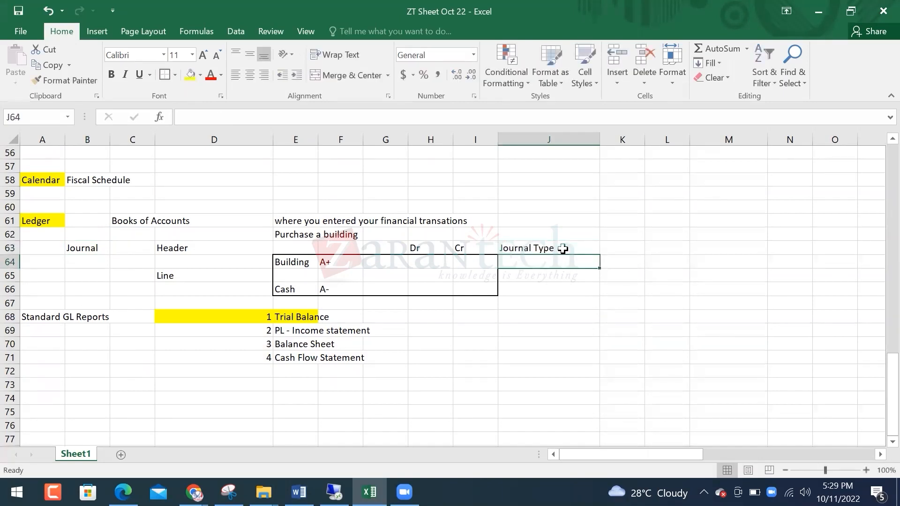
key(Right)
key(Up)
key(Right)
key(Left)
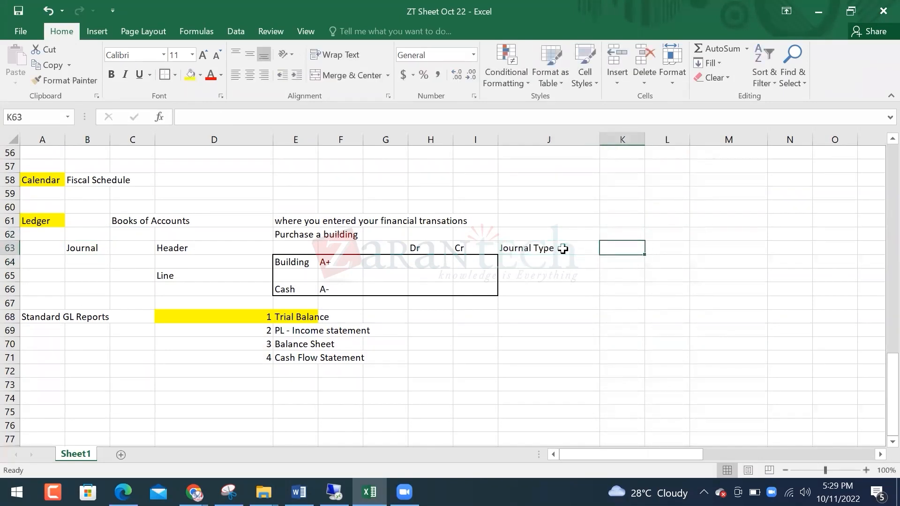
text(Workday)
key(Return)
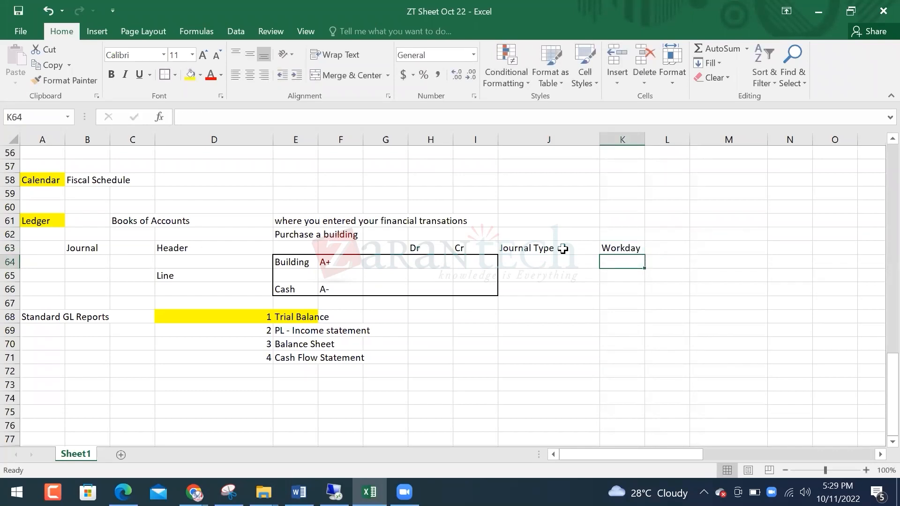
Note '2 types' in J65, listing Accounting Journal and Operational journal in K65:K66
key(Left)
key(Down)
text(2 types)
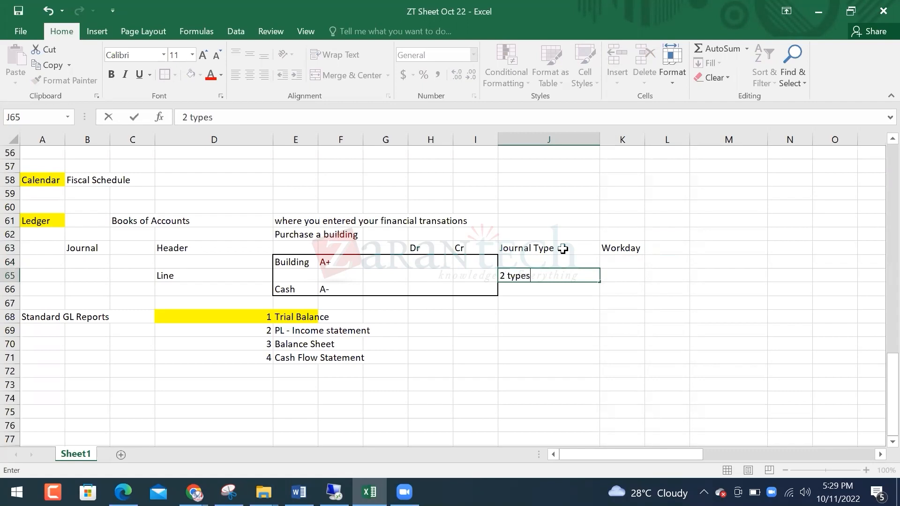
key(ctrl+Return)
key(Right)
text(Acco)
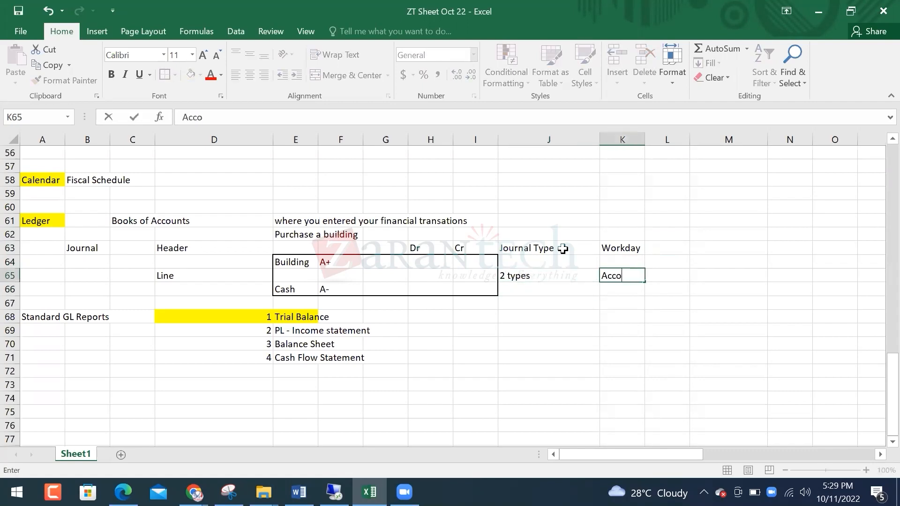
text(unting Journal)
key(Return)
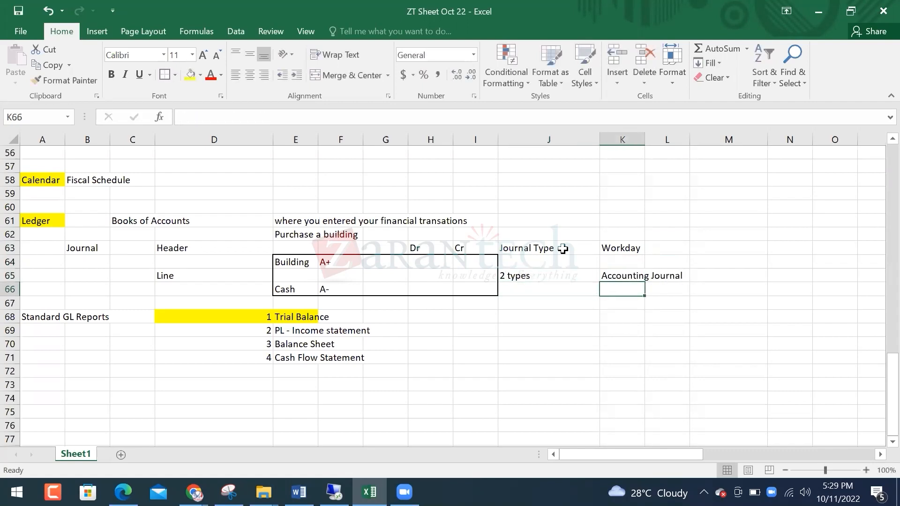
text(Operation)
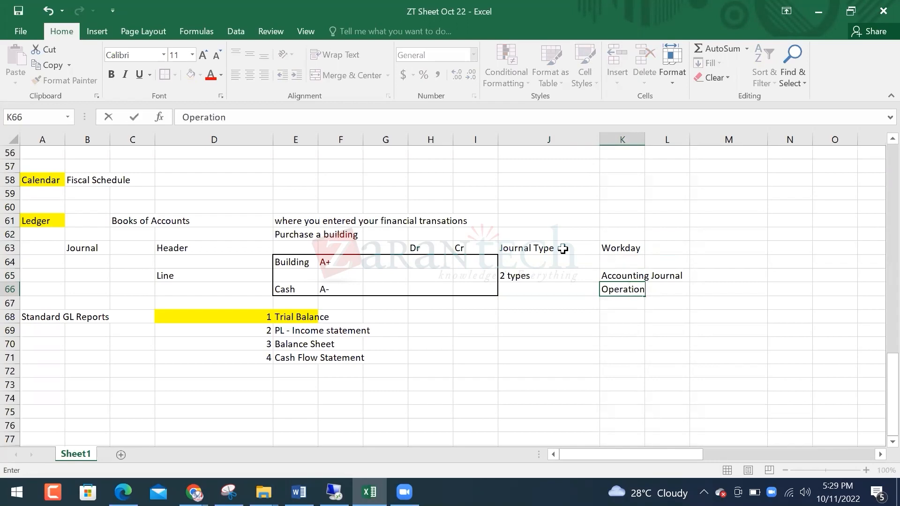
text(al journal)
key(Return)
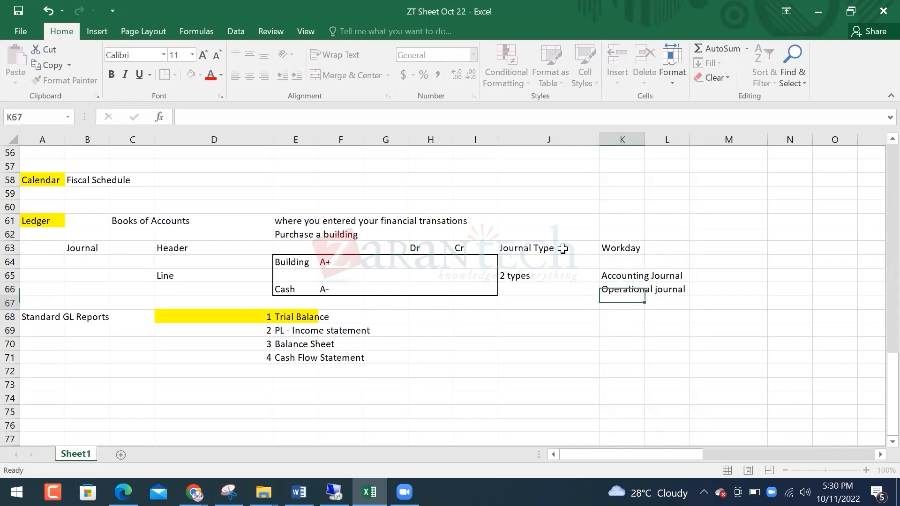
Add the note 'Maually within GL' in M65 beside Accounting Journal
key(Up)
key(Up)
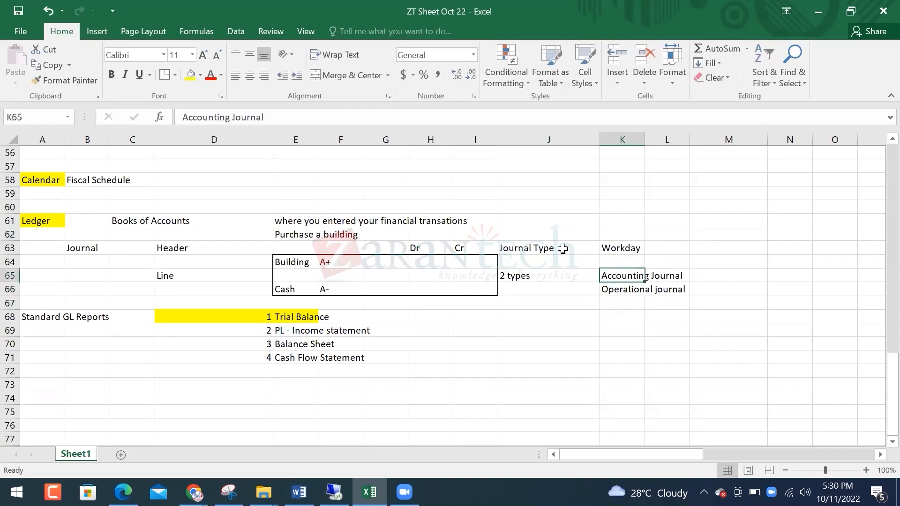
key(Right)
key(Right)
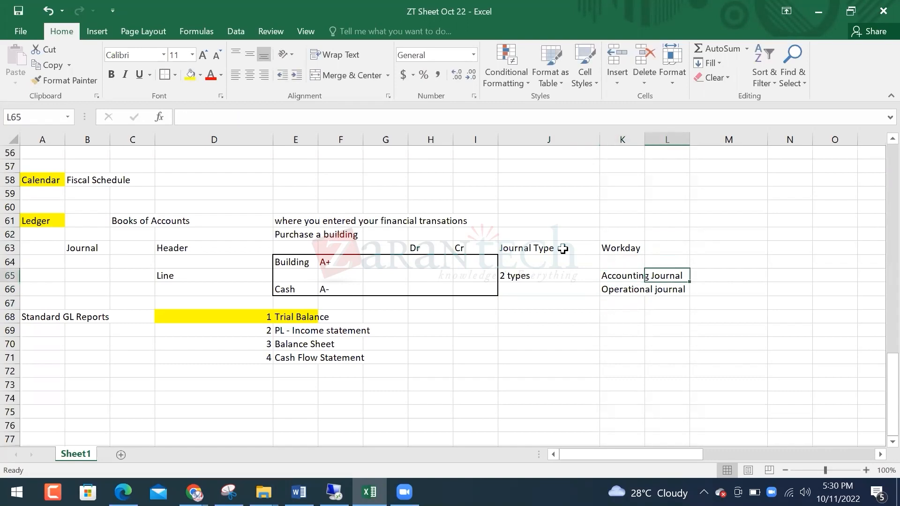
text(Maually )
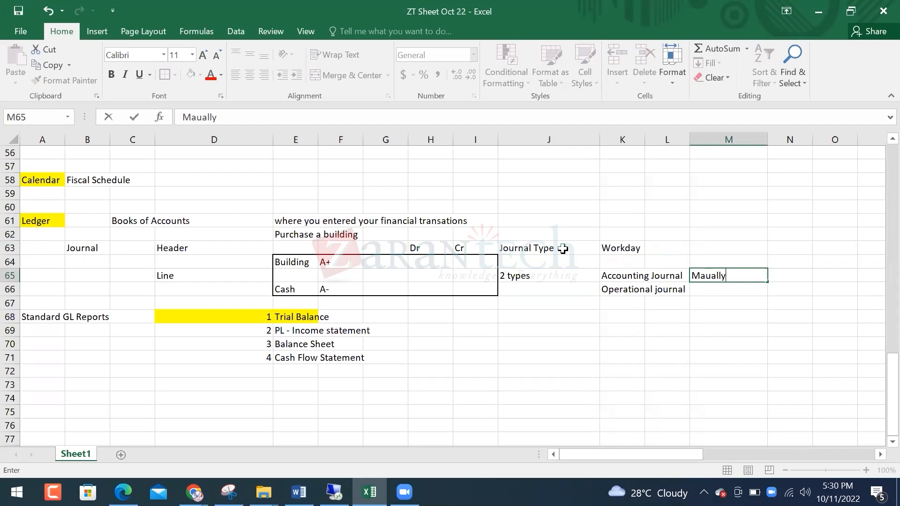
text(within GL)
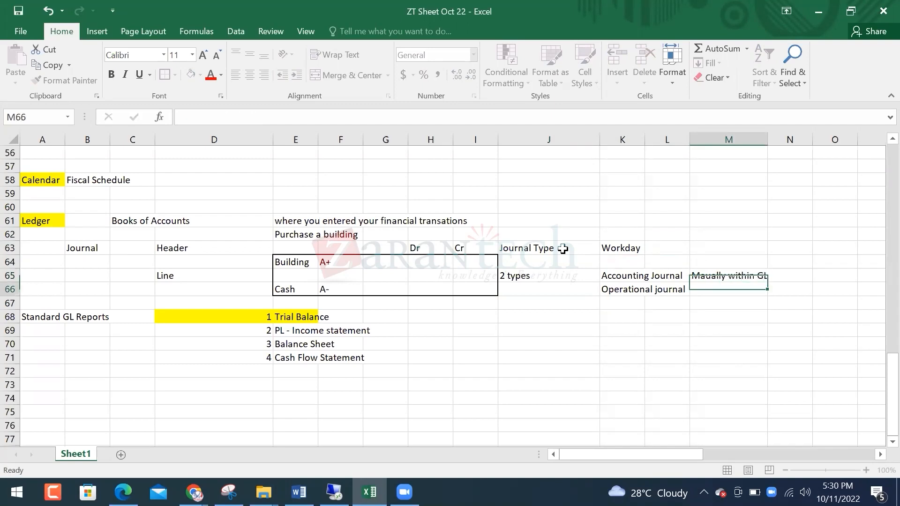
key(Return)
key(Up)
key(Left)
key(Left)
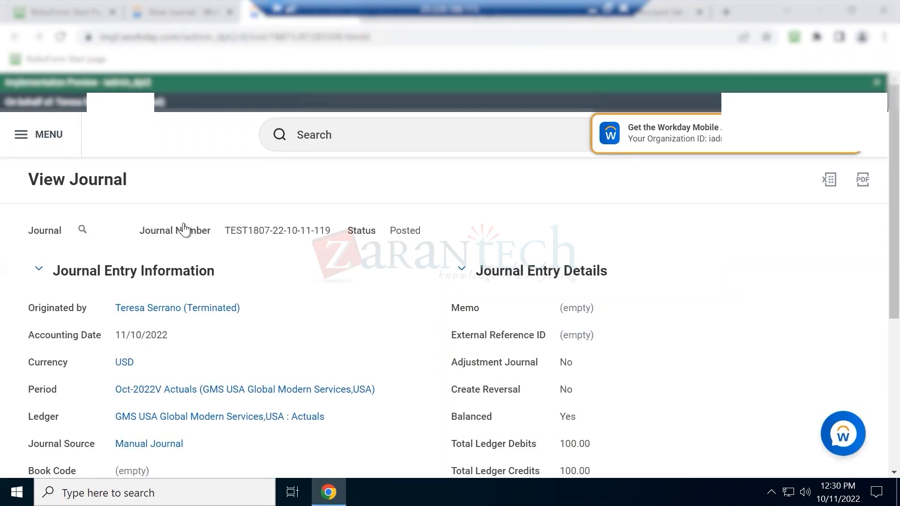
Scroll through the posted Buildings/Cash journal on the View Journal page
scroll(35, 224, down, 5)
scroll(35, 223, down, 1)
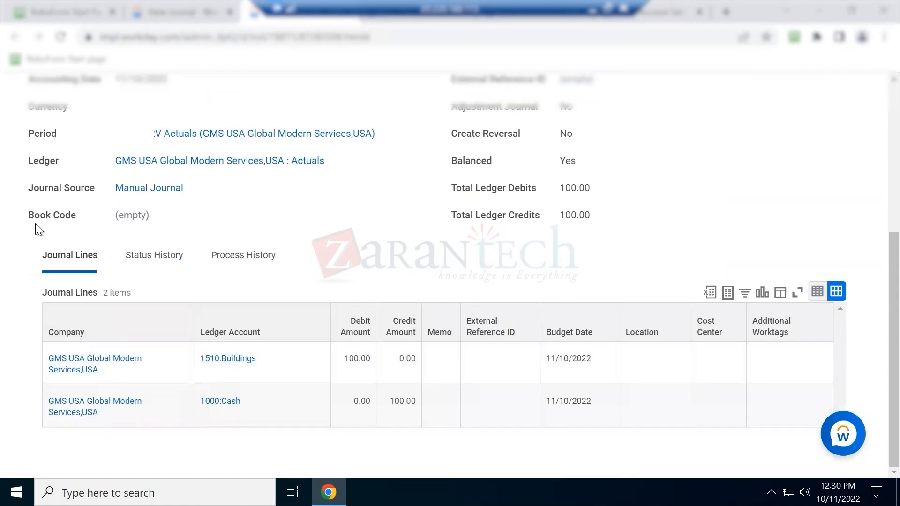
scroll(35, 224, up, 4)
scroll(54, 393, up, 1)
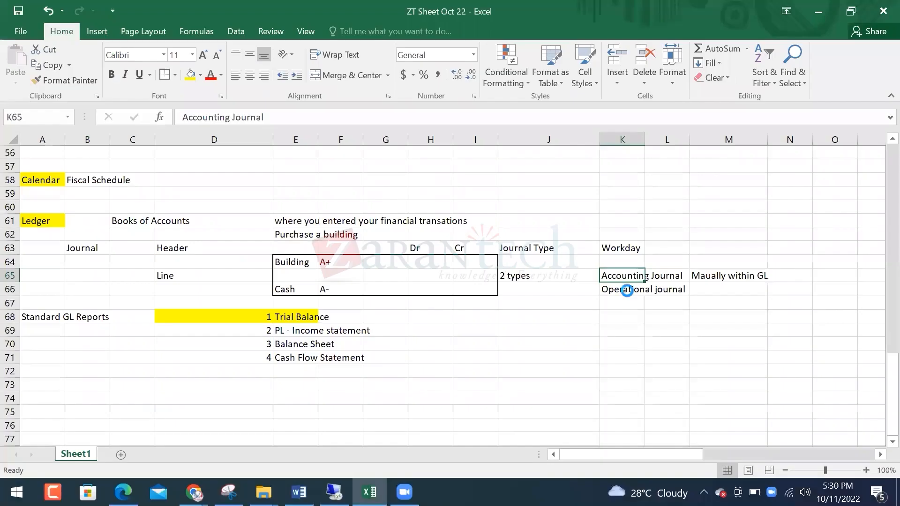
Cancel an accidental overwrite of K66, then search Workday for 'journal source'
drag(610, 282, 605, 294)
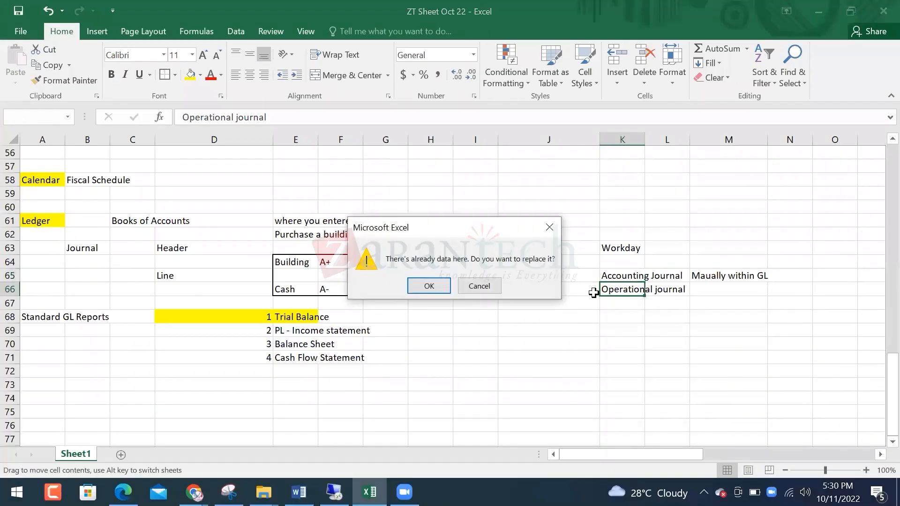
click(478, 285)
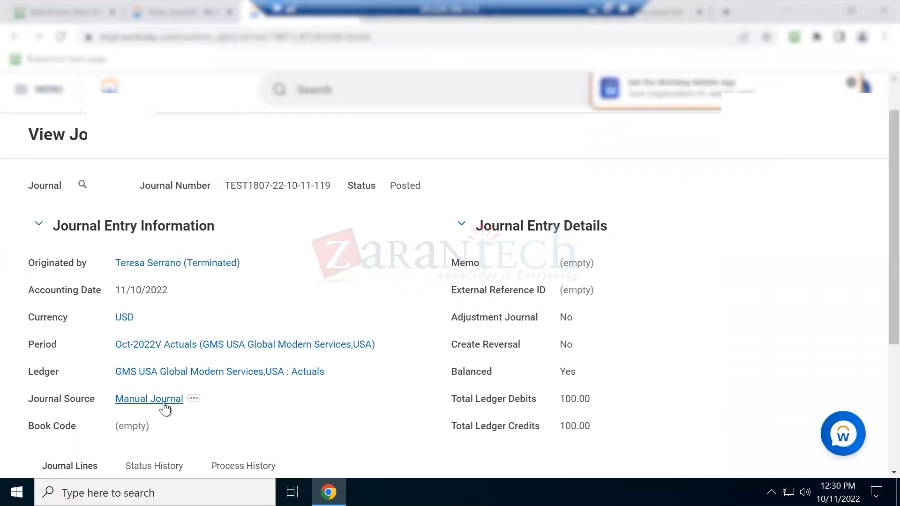
click(361, 84)
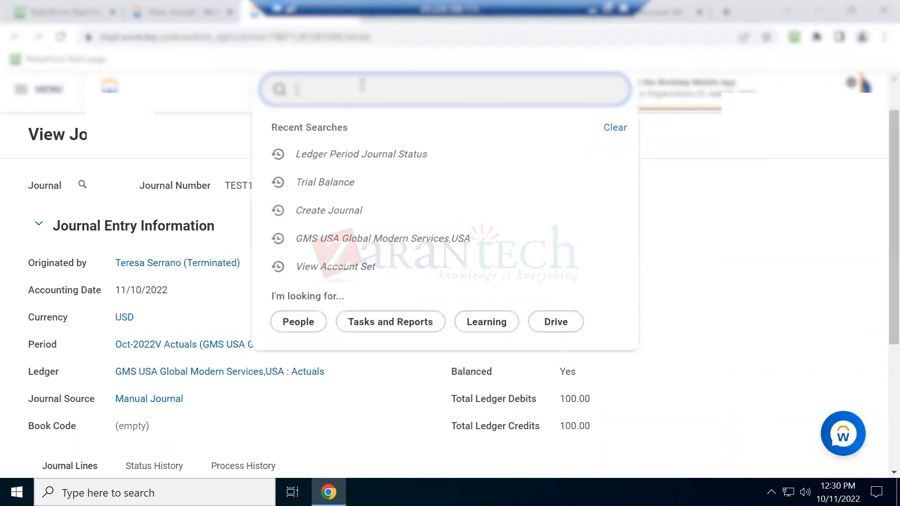
text(journal source)
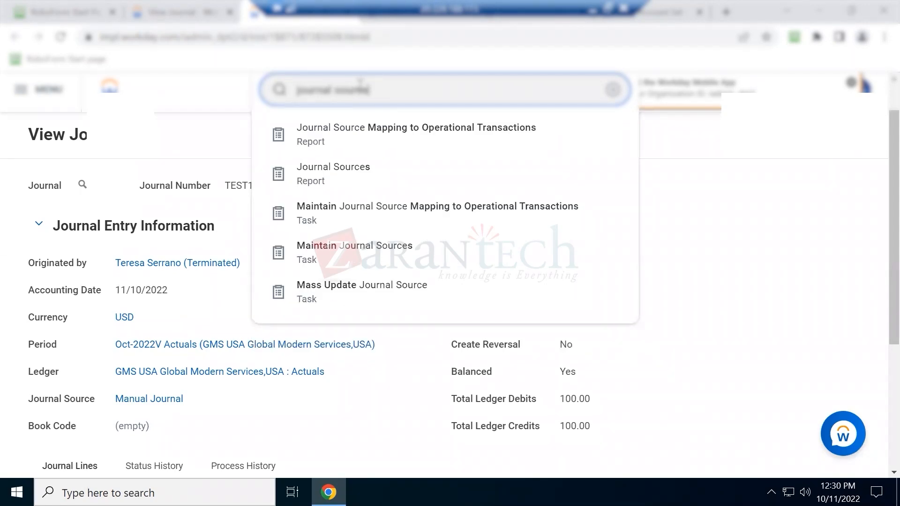
Open the Journal Sources report and filter Journal Source Name to those containing 'manual'
click(332, 179)
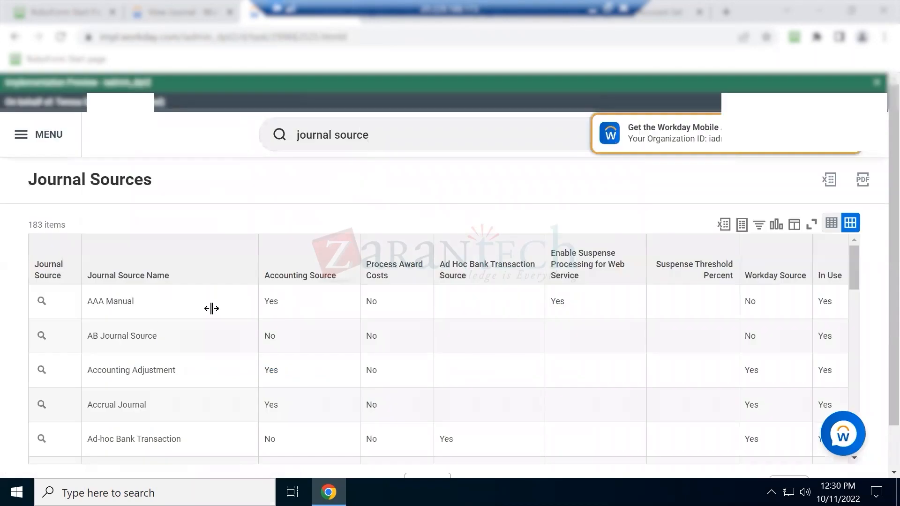
drag(279, 277, 350, 281)
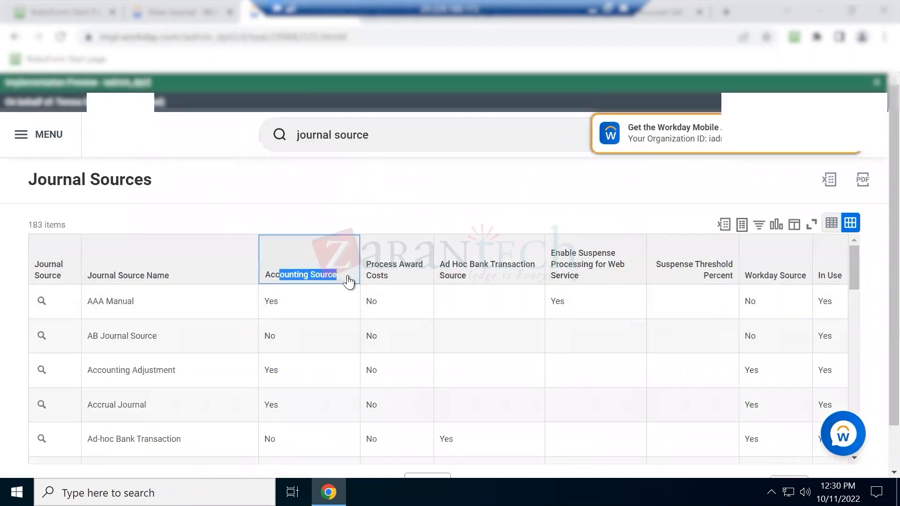
scroll(151, 274, down, 1)
click(151, 274)
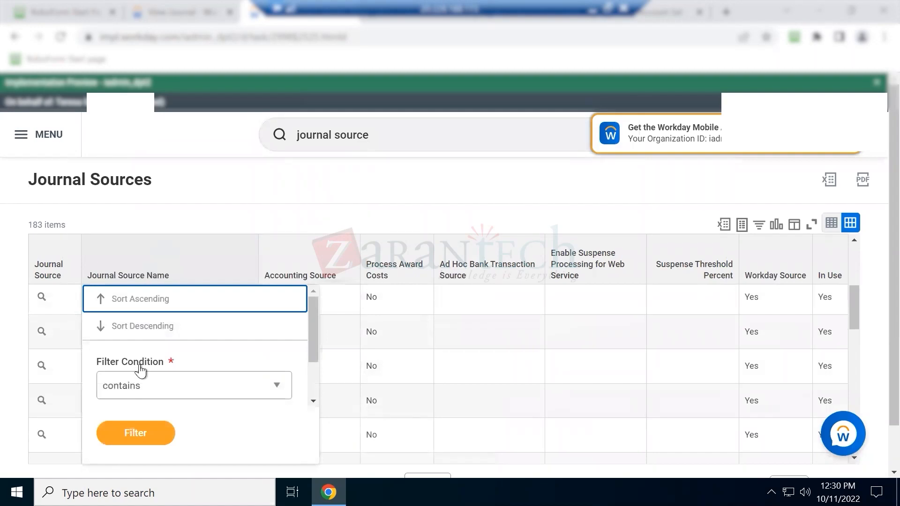
scroll(136, 371, down, 1)
click(135, 397)
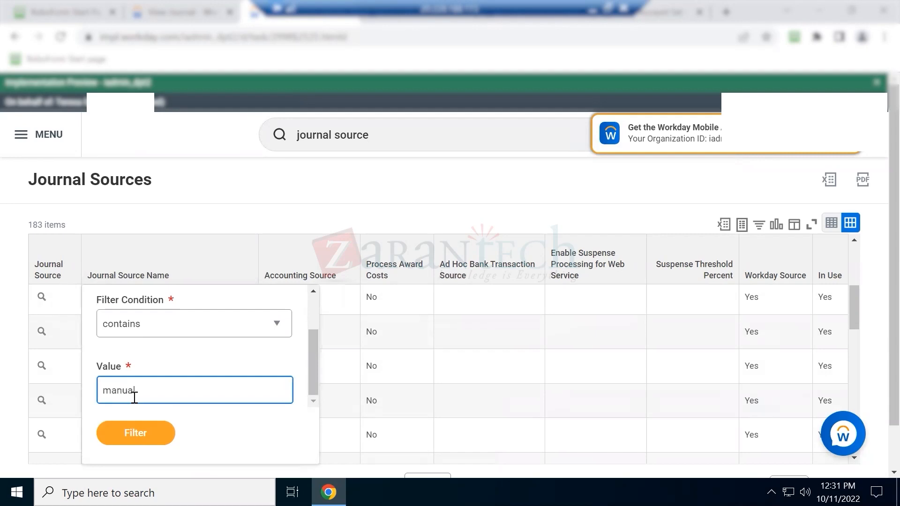
click(134, 432)
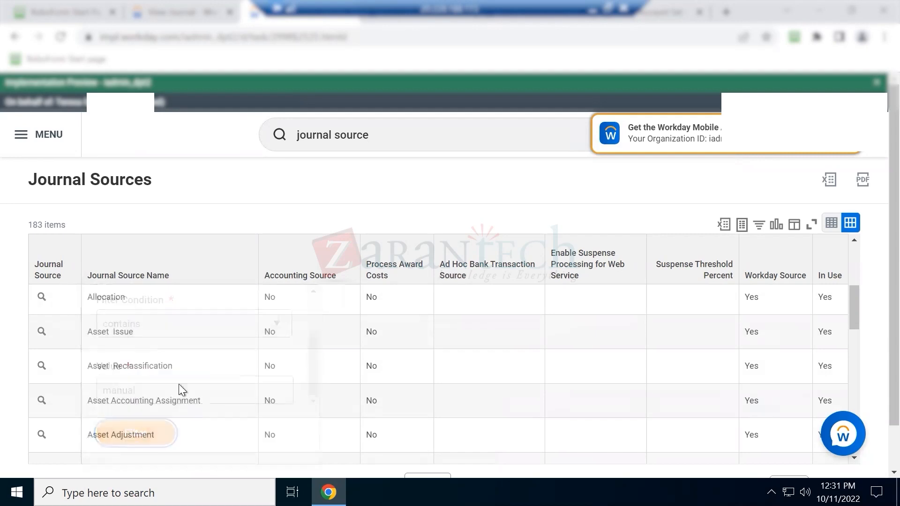
Check Manual Journal's Accounting Source is Yes, clear the filter back to 183 items, and return to Excel
click(272, 303)
double_click(272, 302)
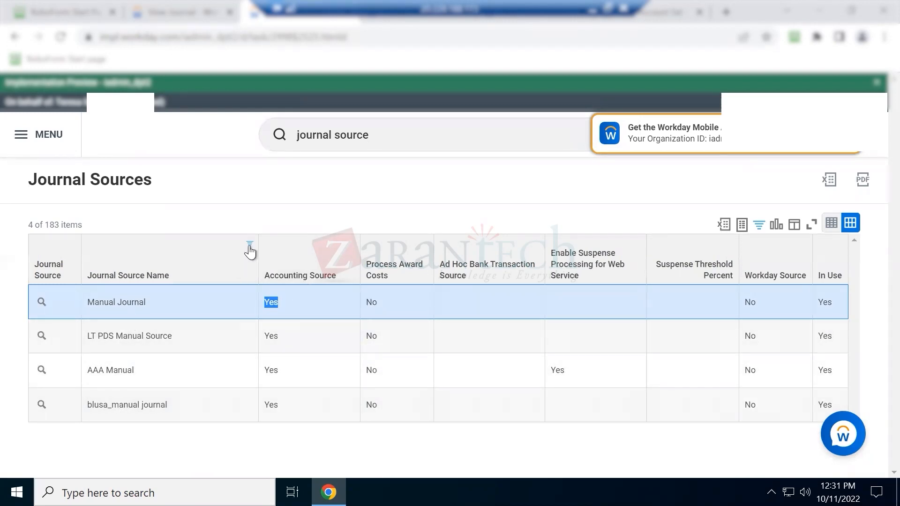
click(760, 226)
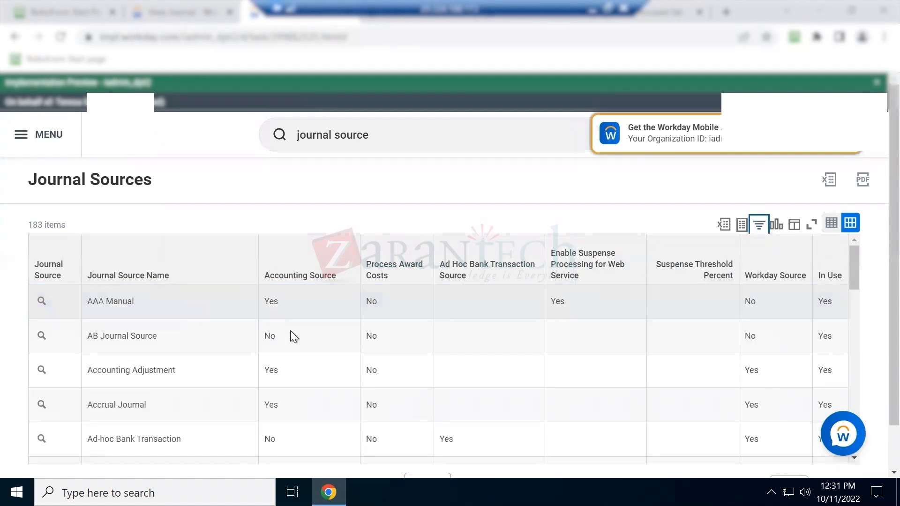
drag(92, 336, 140, 336)
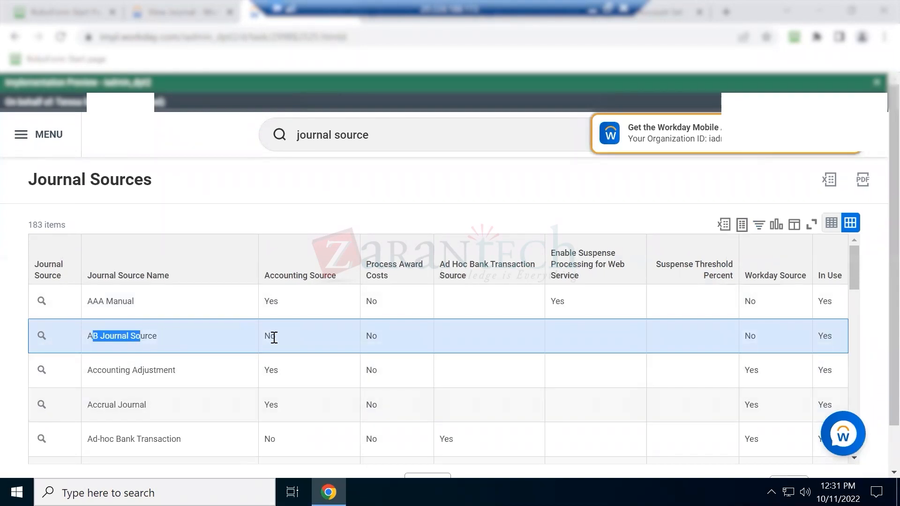
scroll(219, 413, down, 4)
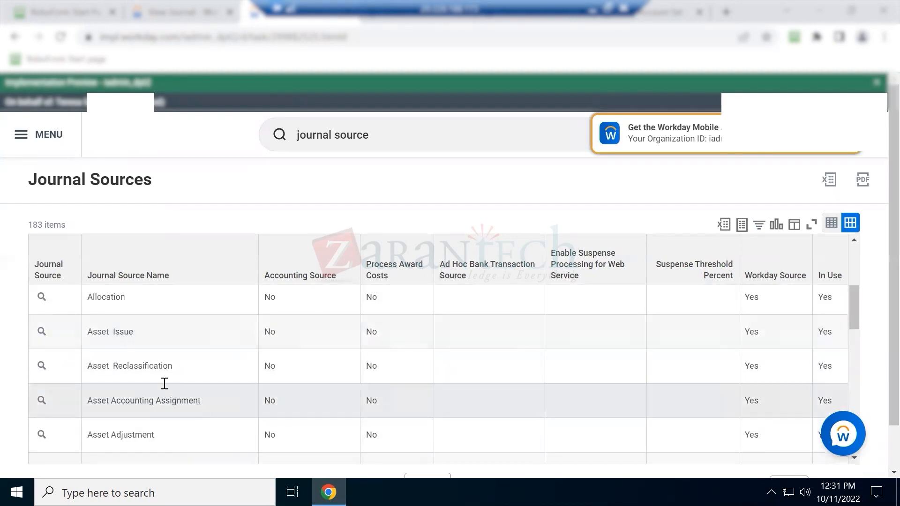
scroll(164, 382, down, 4)
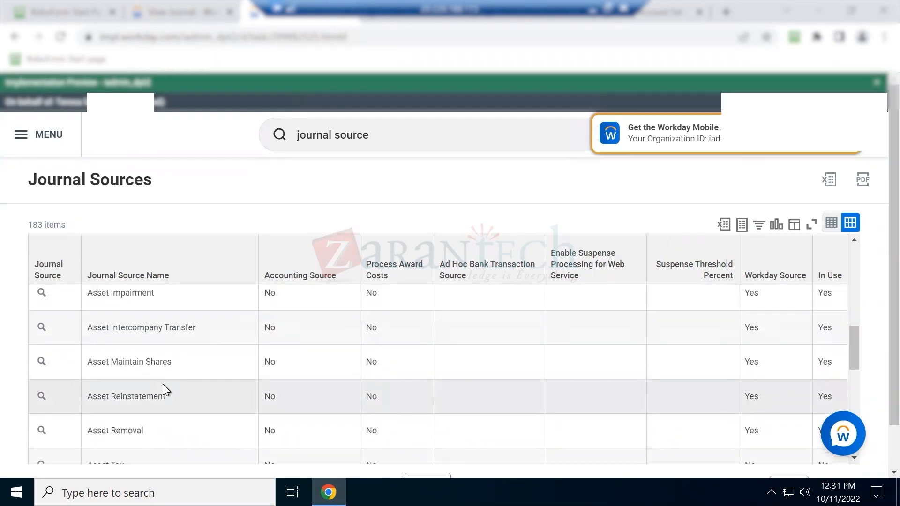
click(594, 9)
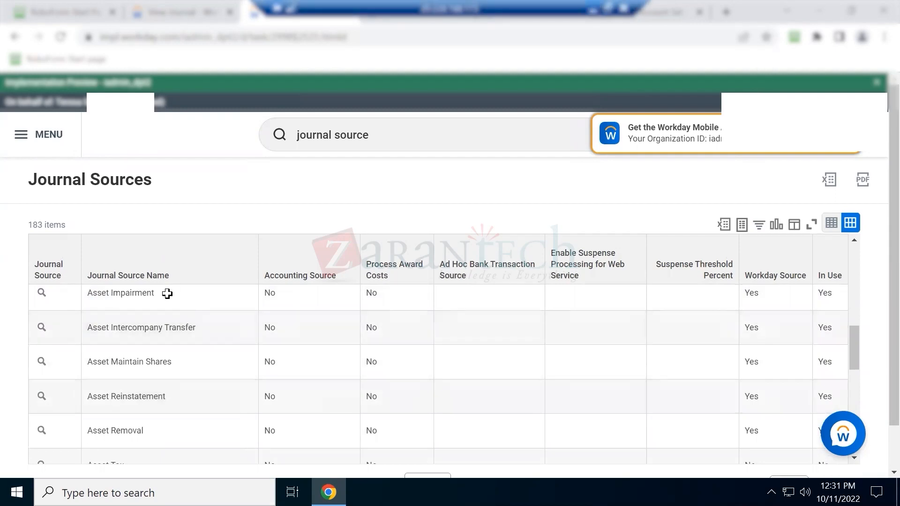
scroll(116, 315, down, 3)
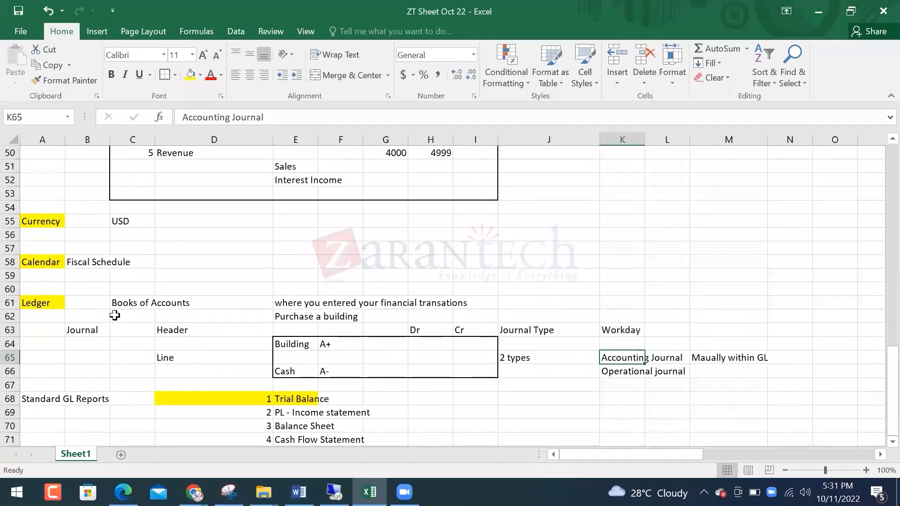
Enter AP, AR and CM down cells B73:B75
click(94, 384)
text(AP)
key(Return)
text(AR)
key(Return)
text(Cas)
key(BackSpace)
key(BackSpace)
text(M)
key(Return)
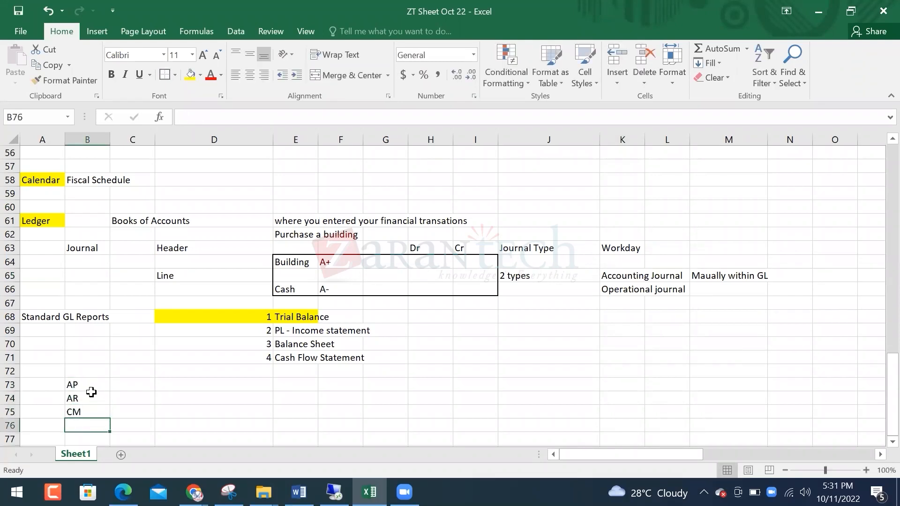
Make the Journal Type heading in J63 bold
drag(77, 385, 80, 412)
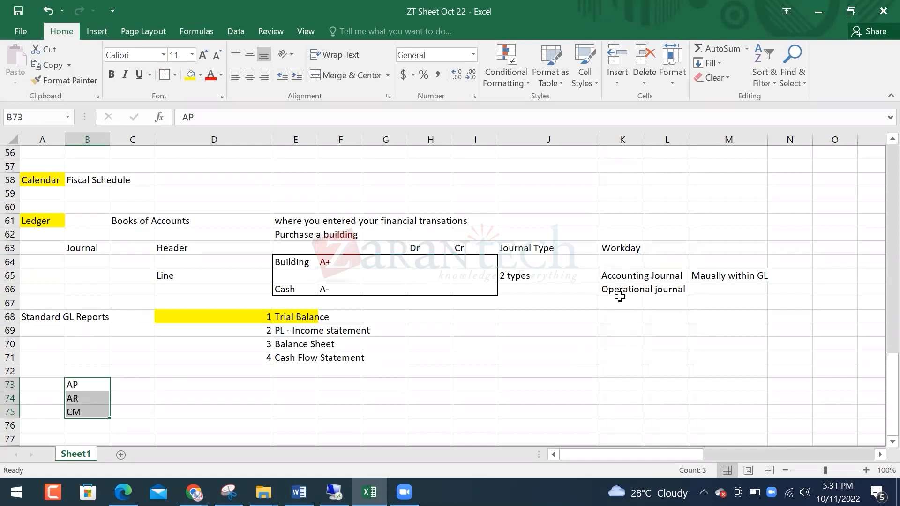
click(620, 288)
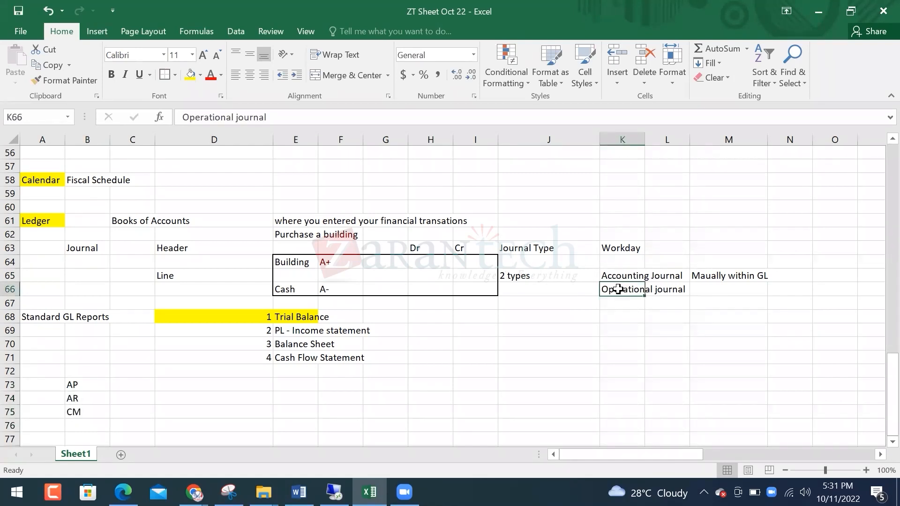
drag(80, 385, 94, 411)
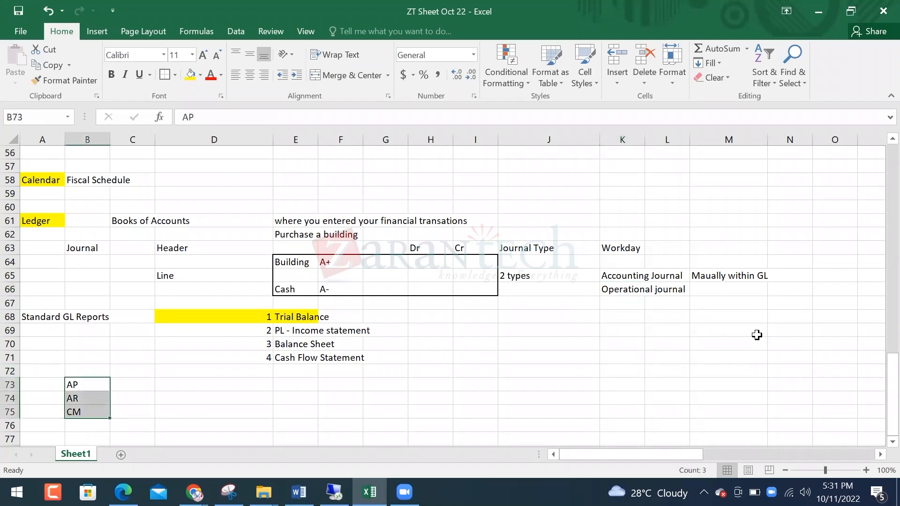
click(629, 294)
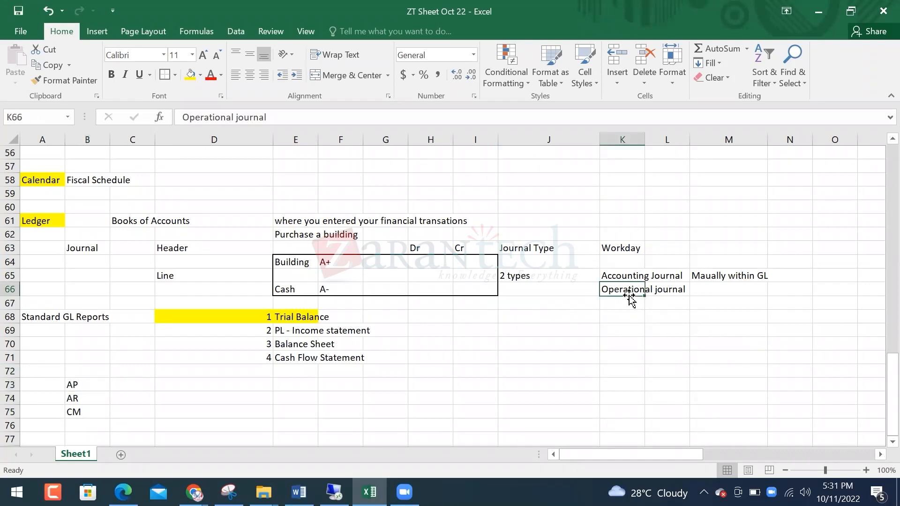
click(544, 249)
key(ctrl+b)
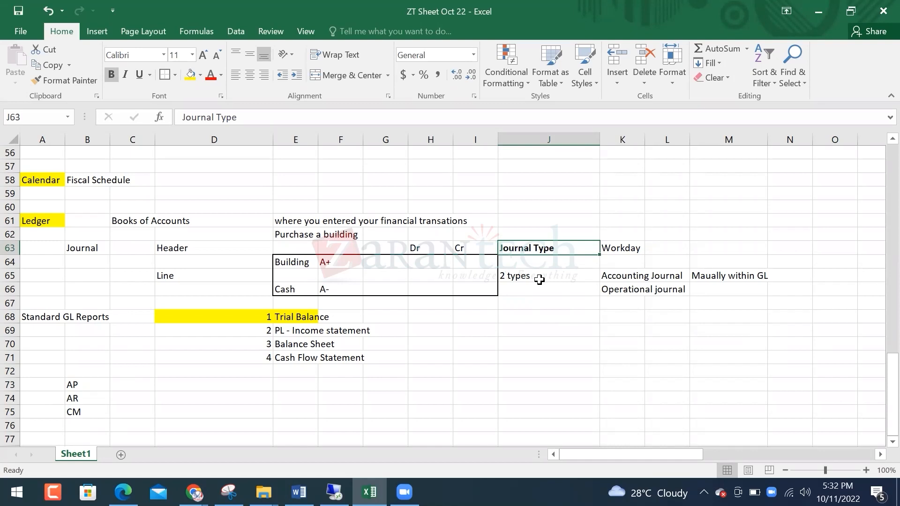
Describe Operational journal in M66 as 'created through certain activity or operation'
click(719, 288)
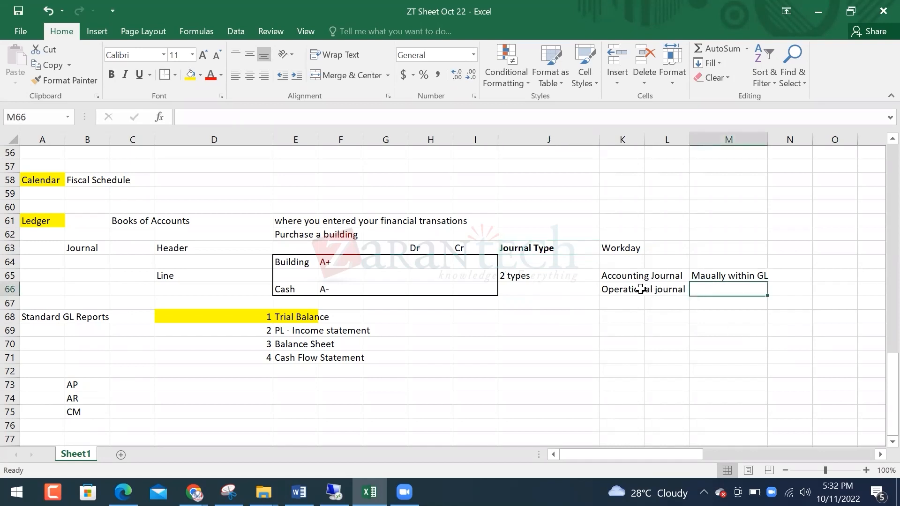
text(created through )
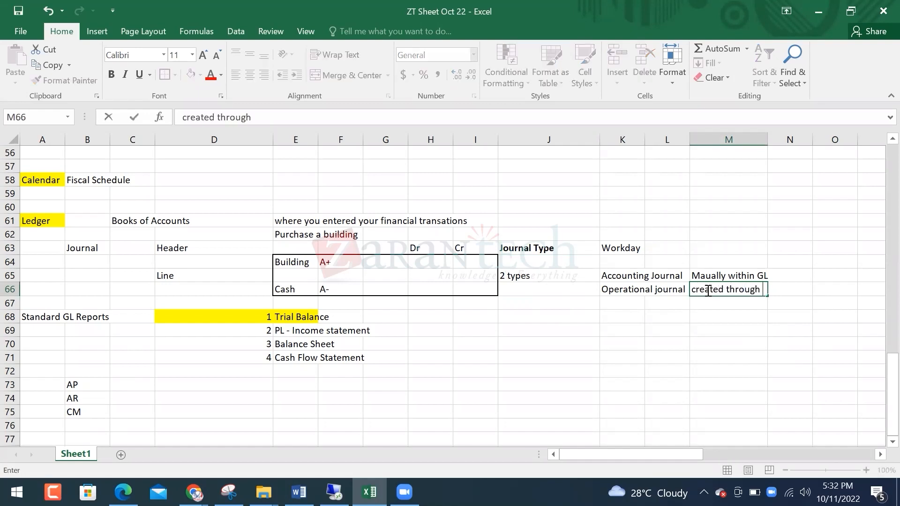
text(certain activity or operation)
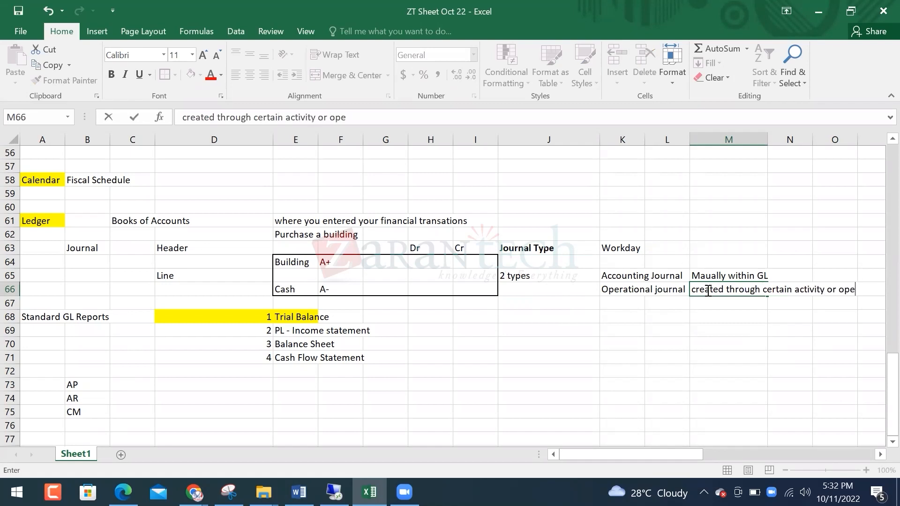
key(Return)
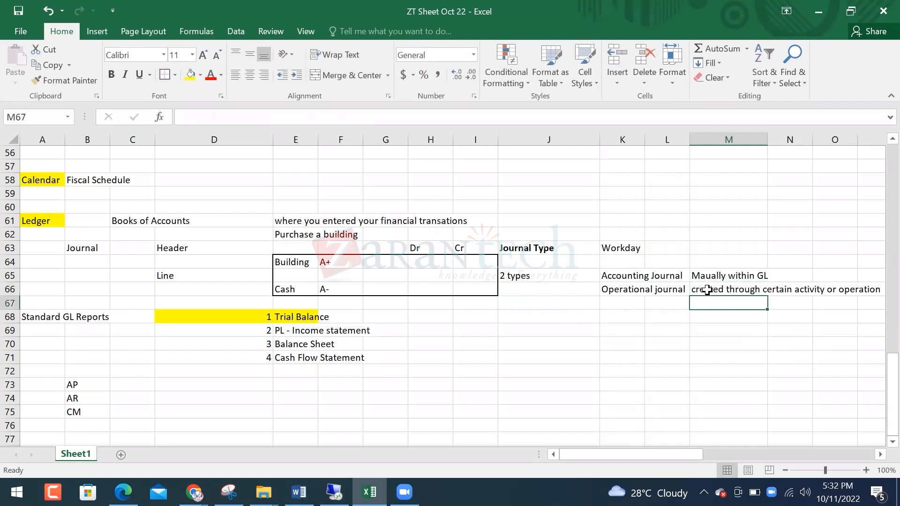
key(Left)
key(Left)
key(Up)
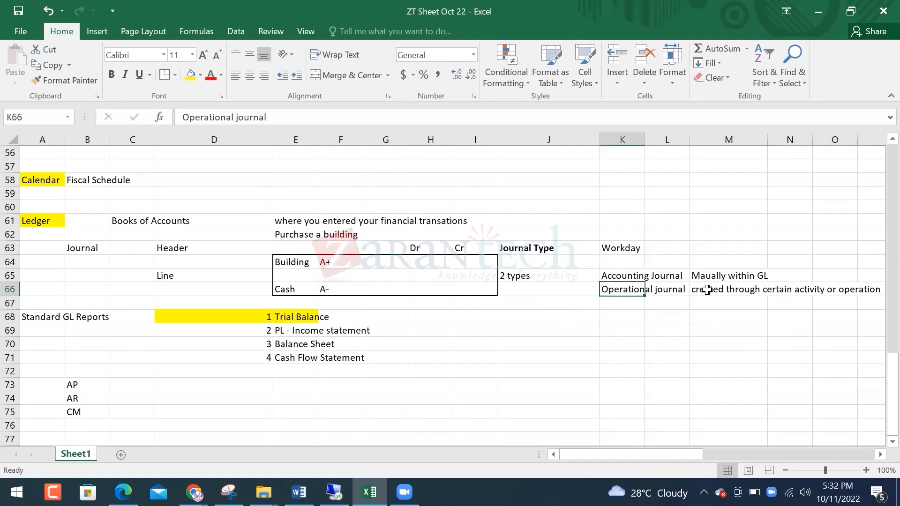
Start an invoice example listing invoice, Expense and AP in J68:J70
key(Down)
key(Down)
key(Left)
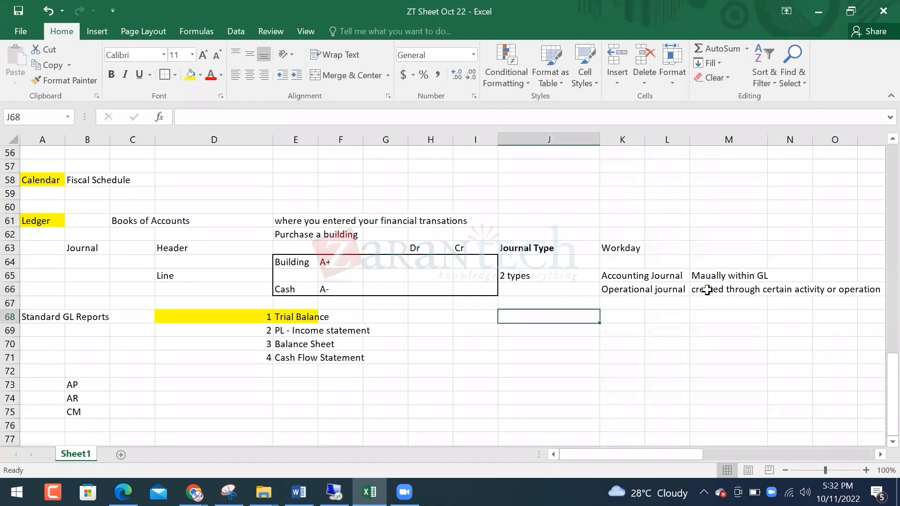
text(invoice)
key(Return)
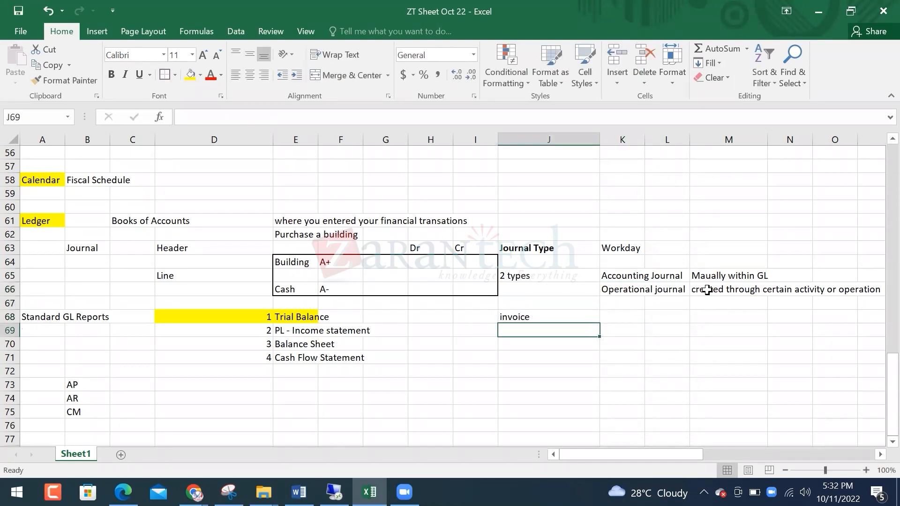
text(Exe)
text(en)
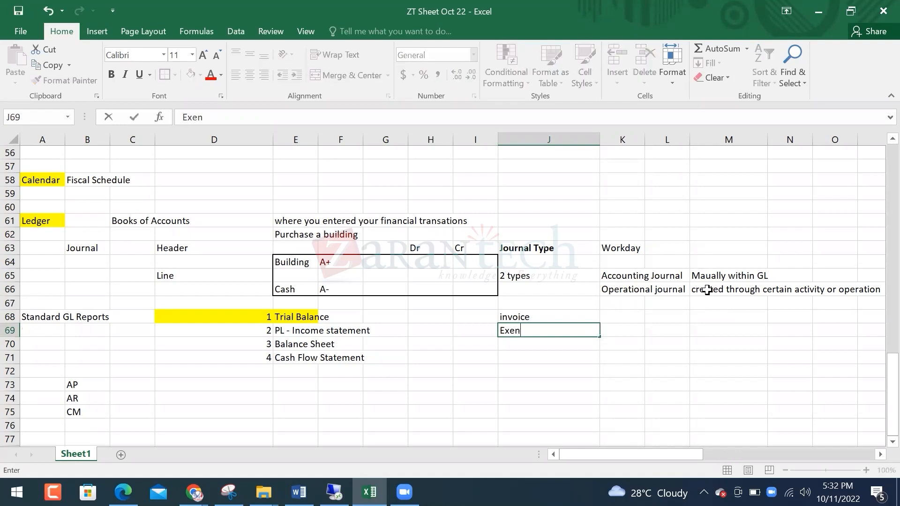
text(pense)
key(Return)
text(A)
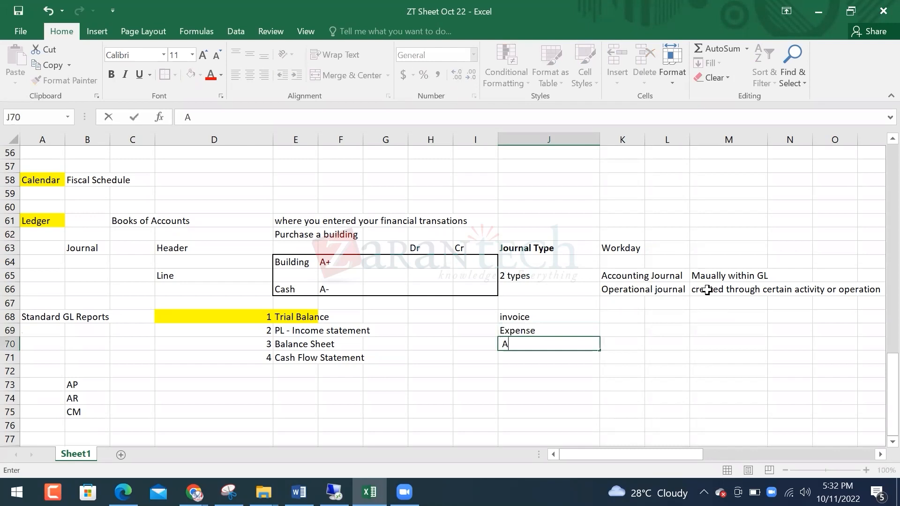
text(AP)
key(Return)
Enter 100 for Expense in K69 and 100 for AP in L70
key(Up)
key(Up)
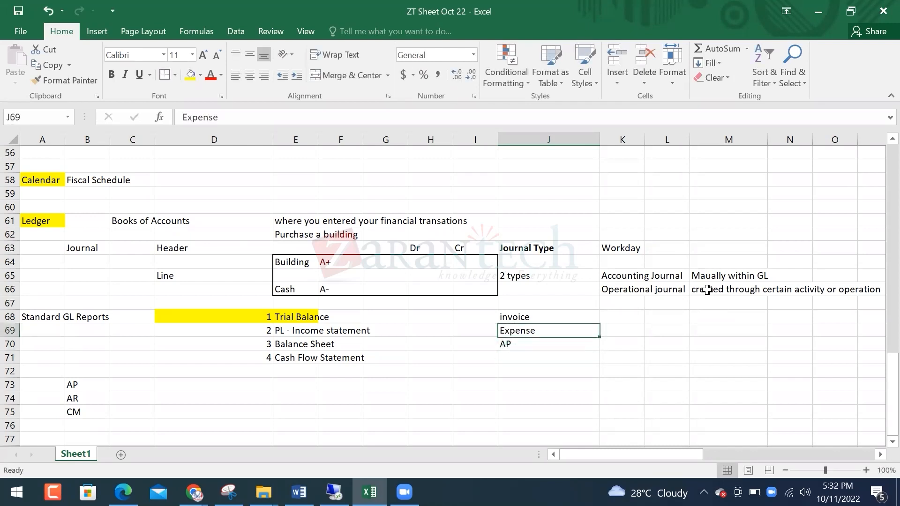
key(Right)
text(100)
key(Return)
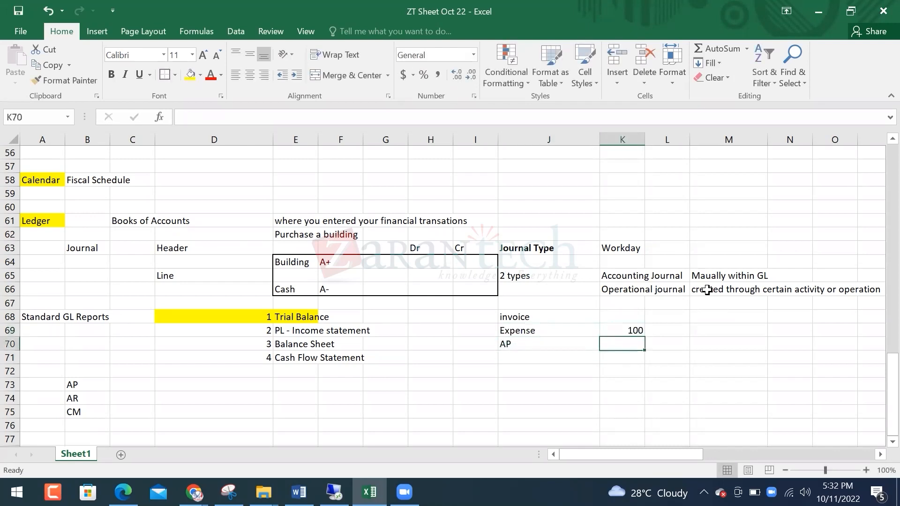
key(Right)
text(100)
key(Return)
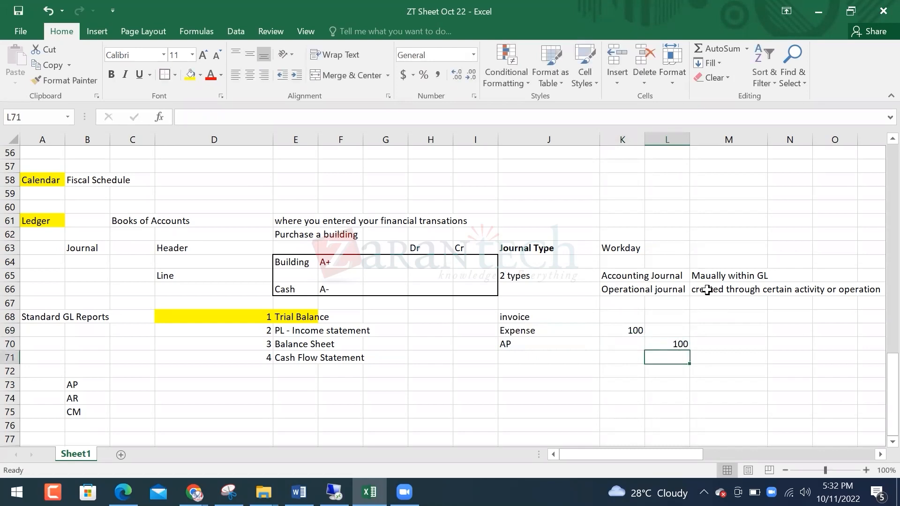
click(517, 317)
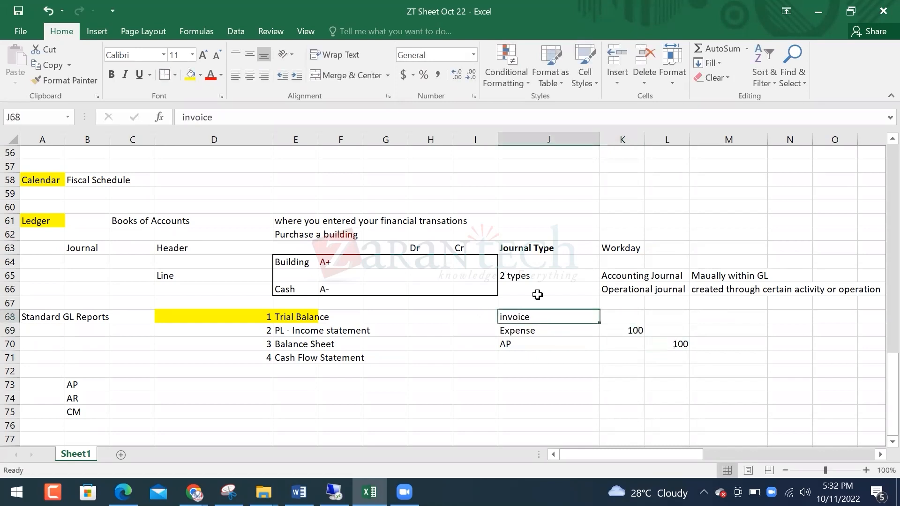
click(622, 289)
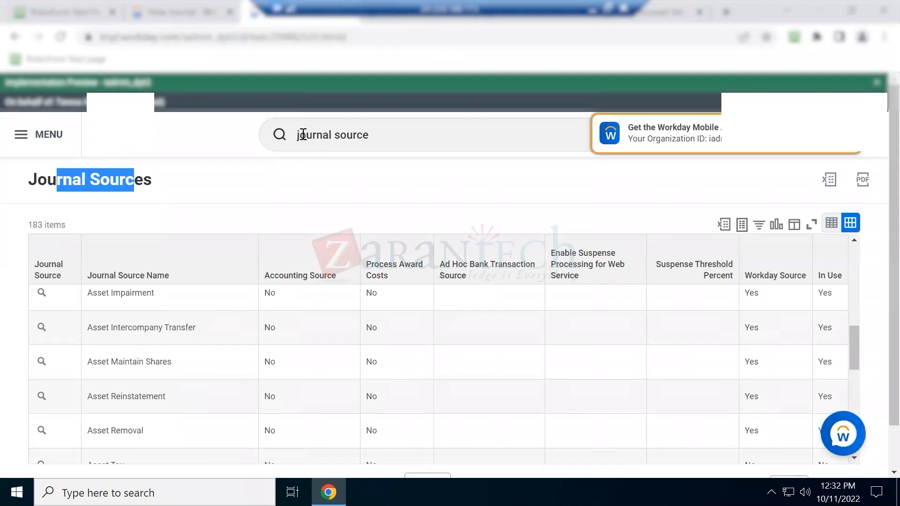
Search Workday for 'Validation', then pick an empty Excel cell below the AP/AR/CM list
click(369, 136)
drag(371, 136, 210, 117)
text(Validation)
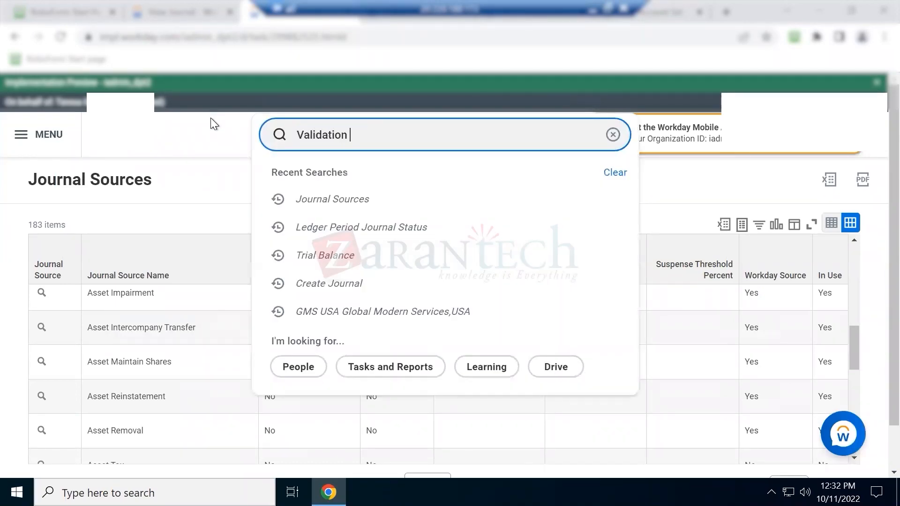
key(Return)
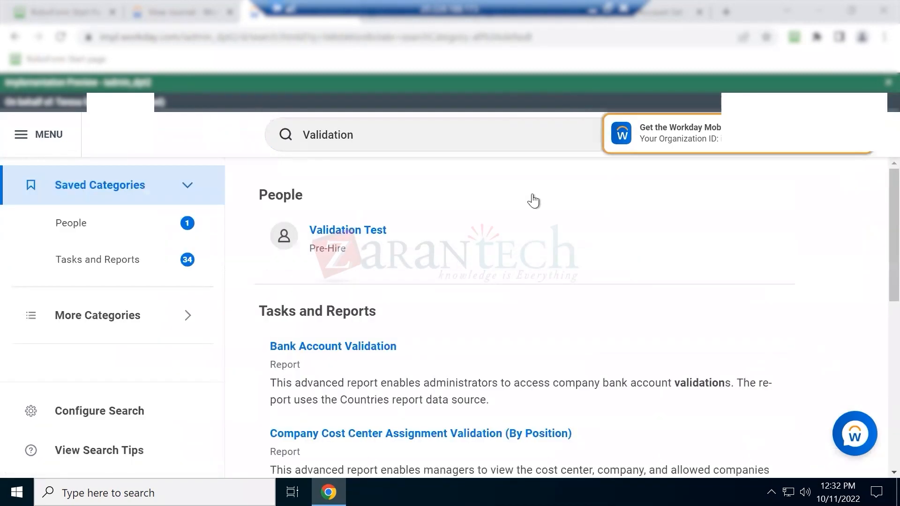
click(371, 132)
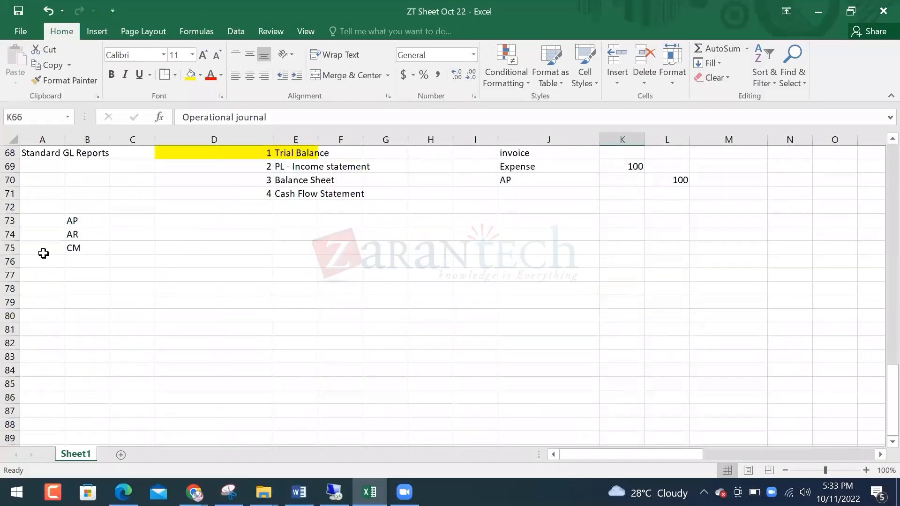
click(56, 265)
Enter a bold Validation heading in A77, correcting its misspelling
click(46, 277)
text(VAldation)
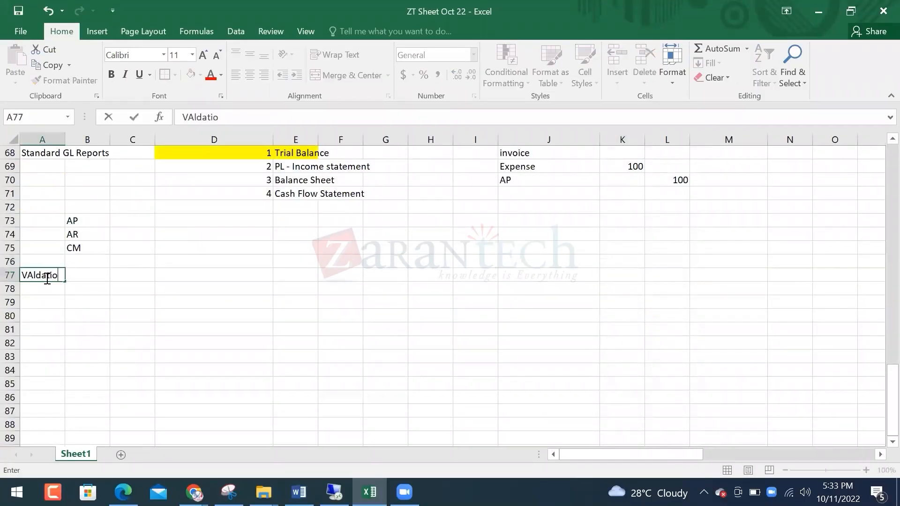
key(Return)
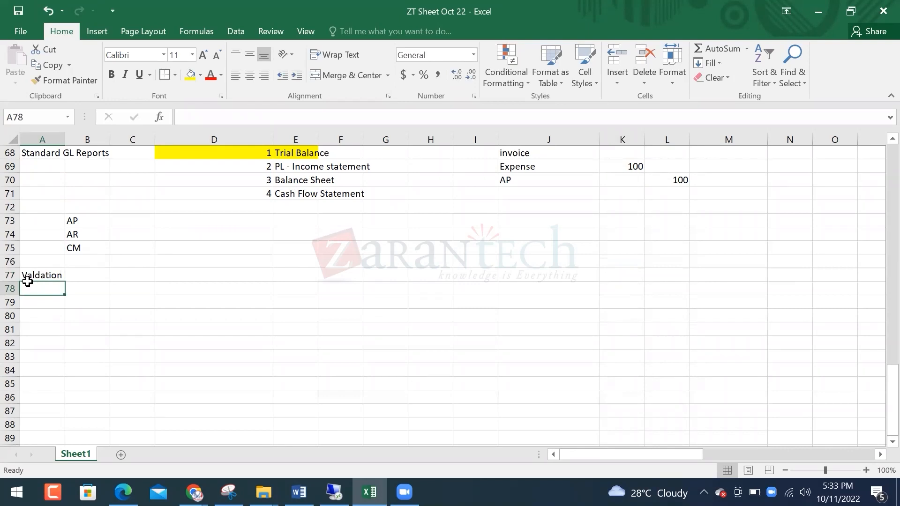
click(29, 272)
text(VAlidation)
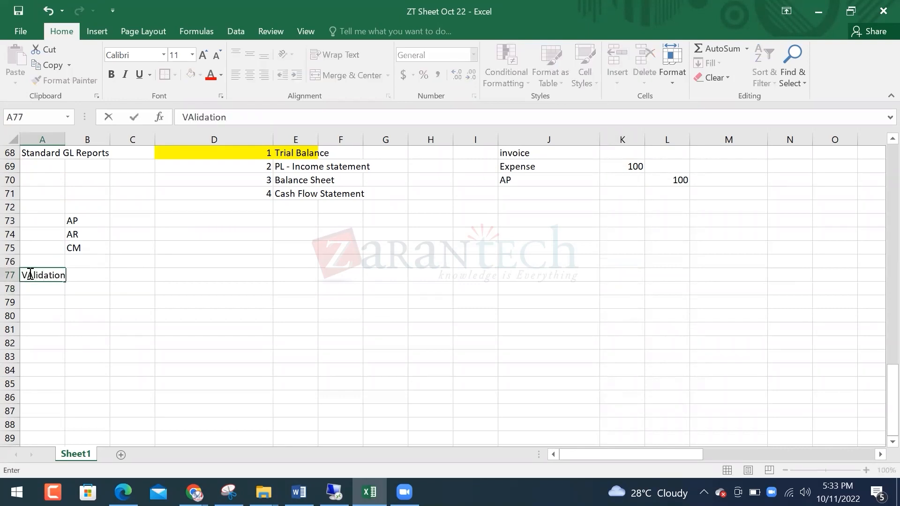
key(Tab)
click(29, 272)
key(ctrl+b)
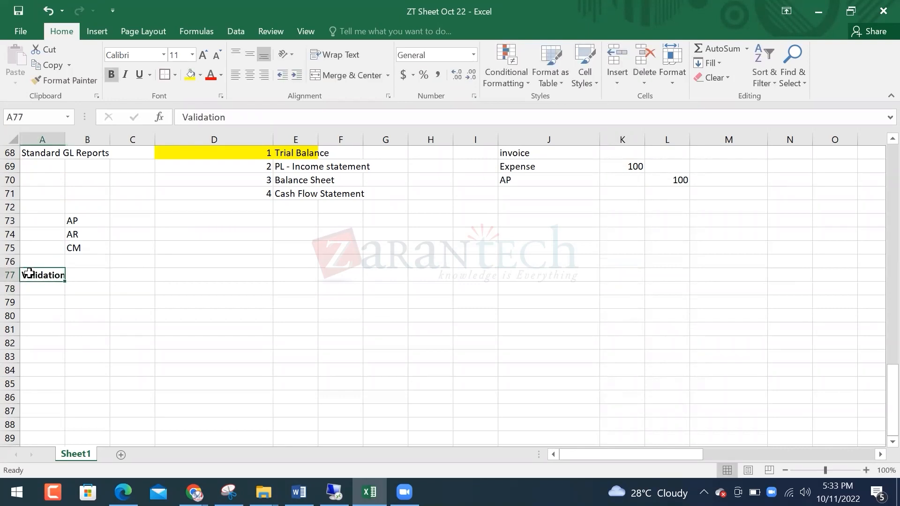
Note 'two type of validation' in C77, with Standard in E77 and Cutomized in E79
key(Tab)
key(Tab)
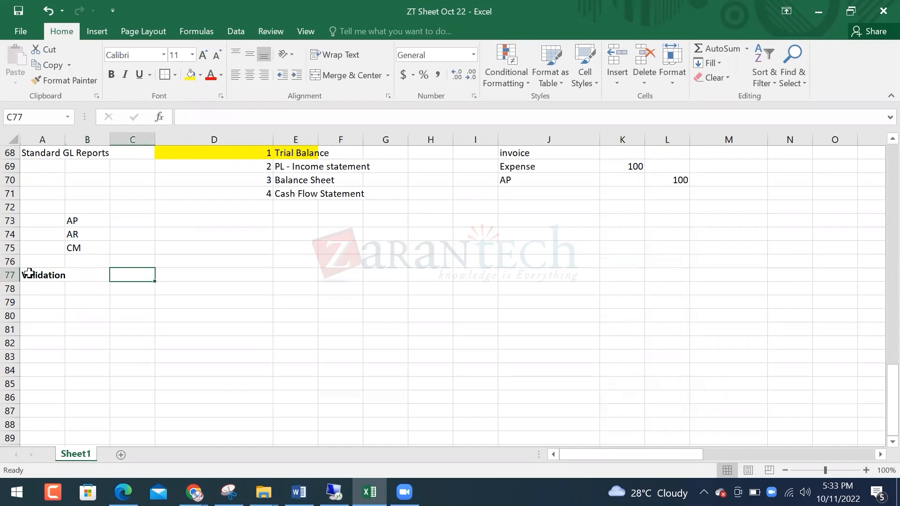
text(W)
text(wo type of valida)
text(tion)
key(Return)
key(Right)
key(Up)
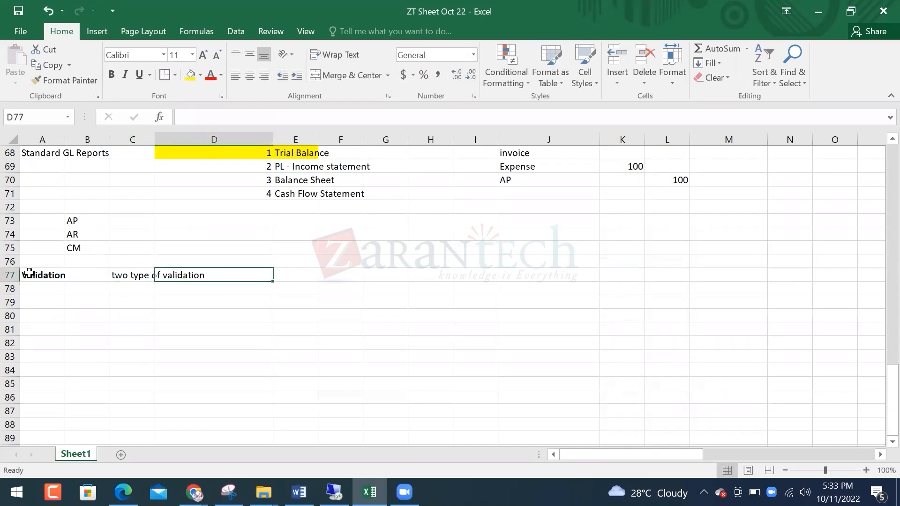
key(Right)
text(Standard)
key(Return)
key(Return)
text(Cutomized)
key(Return)
key(Up)
key(Up)
key(Up)
key(Left)
key(Left)
key(Right)
key(Right)
key(Right)
key(Left)
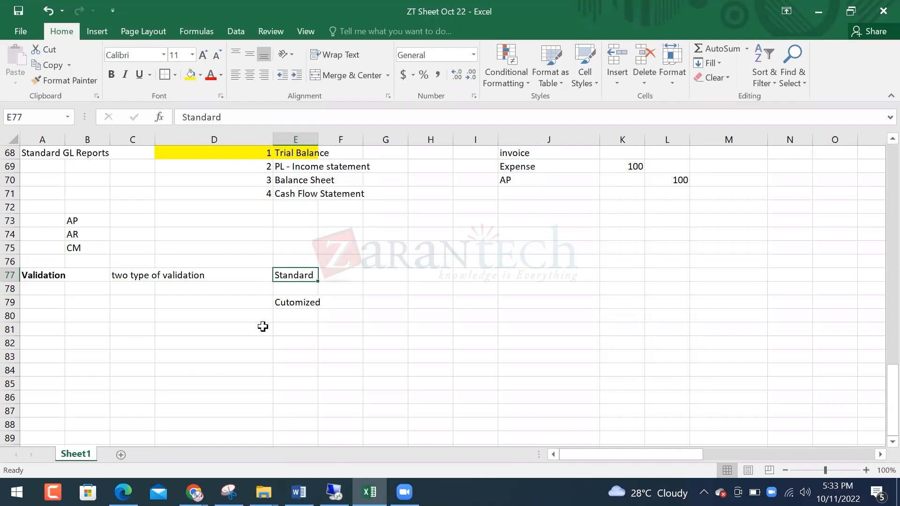
click(335, 493)
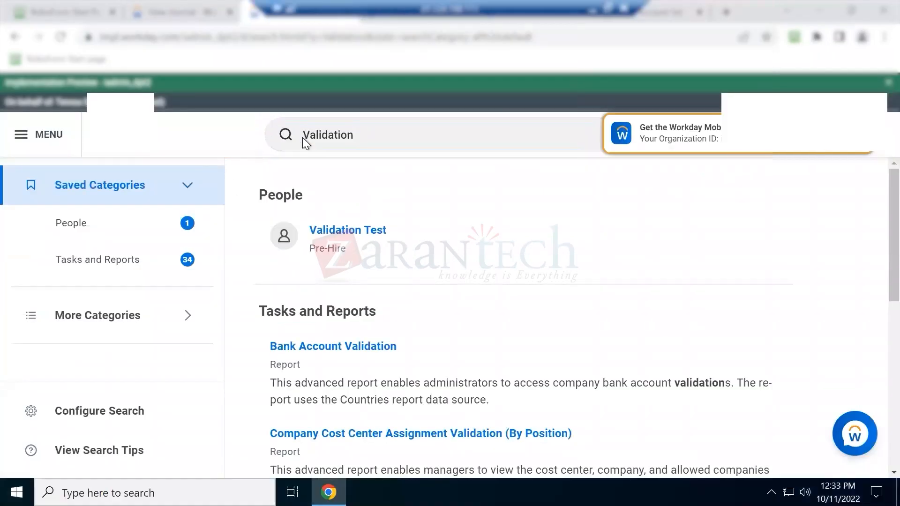
Start a Create Journal dated 11/10/2022 with source BNF, leaving Ledger empty to trigger validation
click(345, 132)
text(creae)
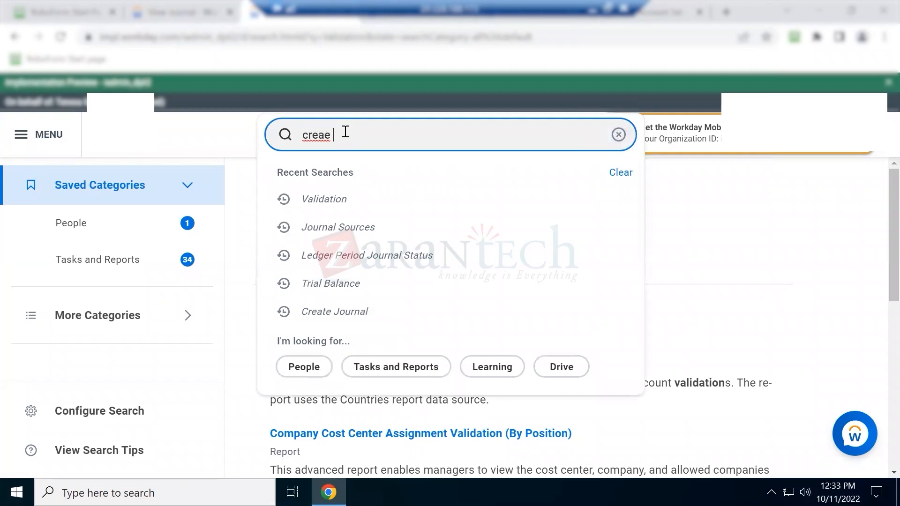
key(BackSpace)
text(te jour)
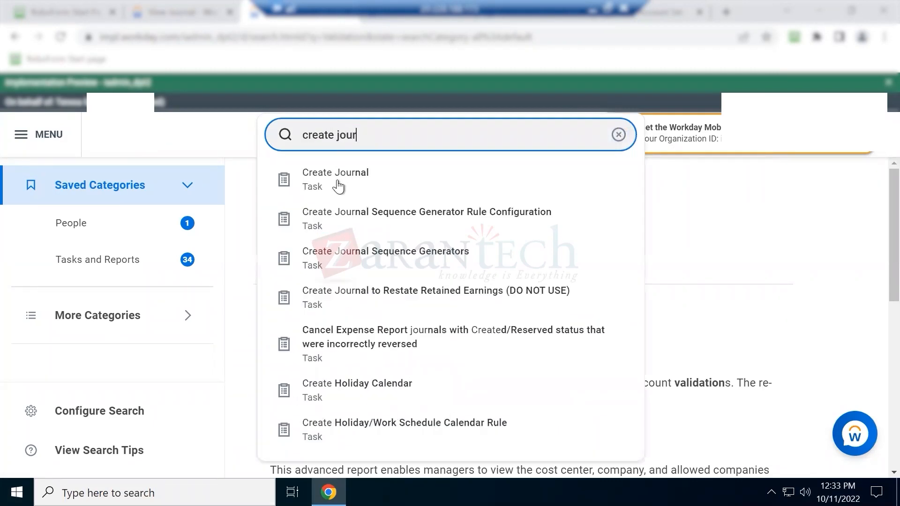
click(337, 179)
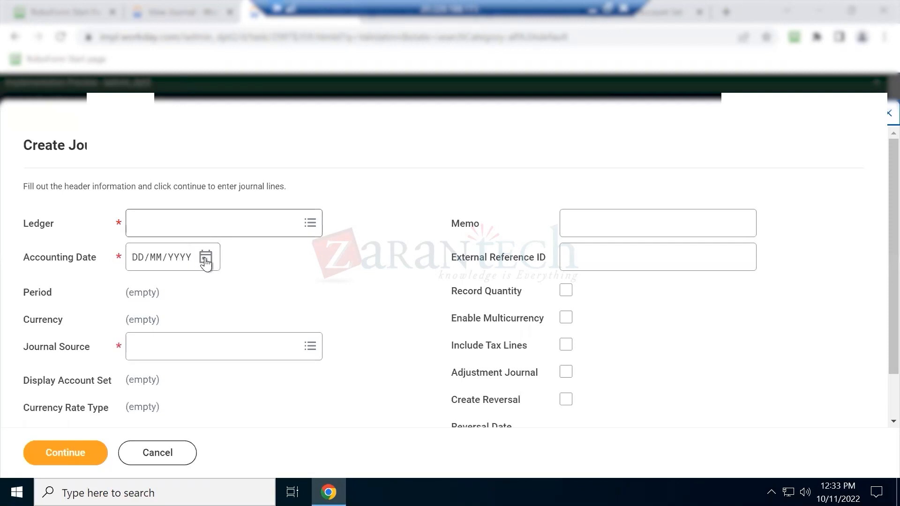
click(204, 259)
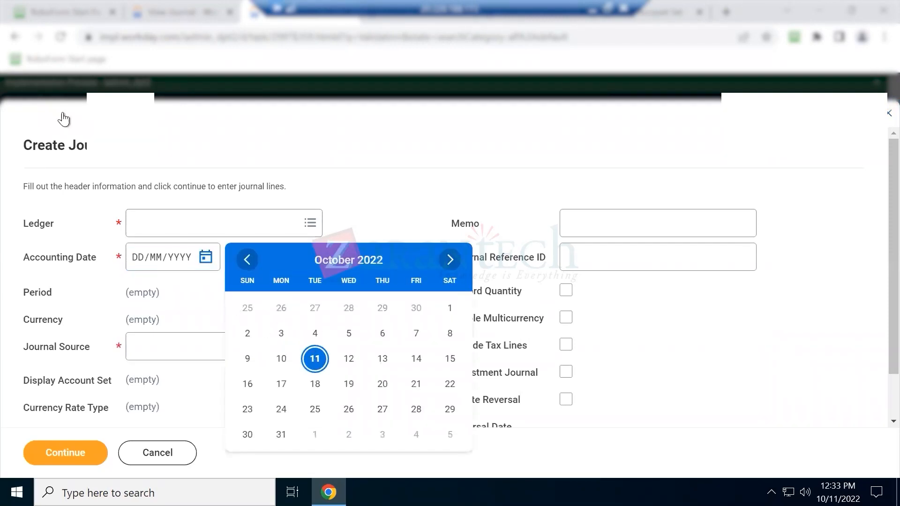
click(316, 358)
click(196, 349)
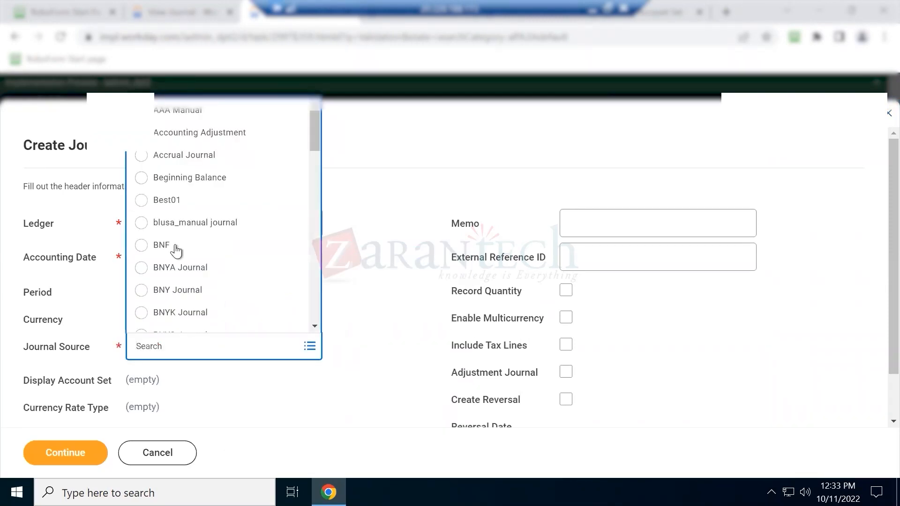
key(Return)
click(51, 452)
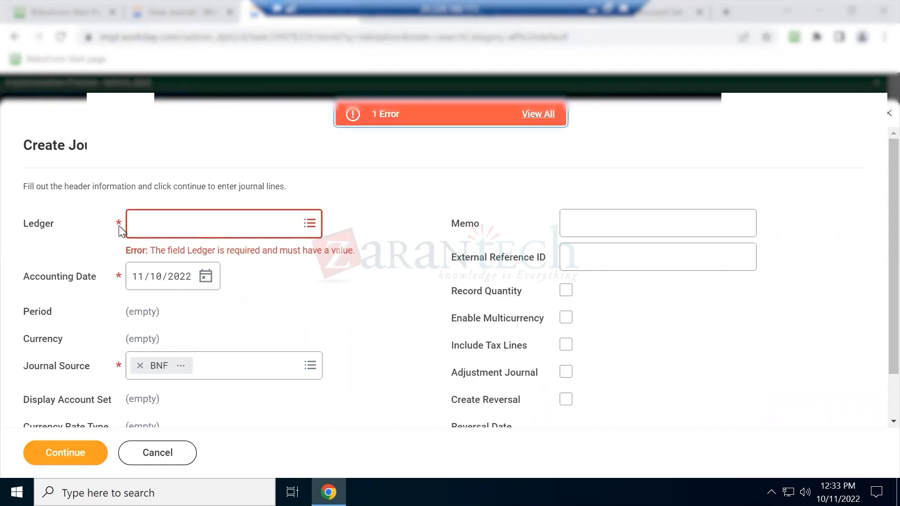
Fill the required Ledger with GMS USA Actuals and continue to the entry lines
click(178, 221)
text(gms usa)
key(Return)
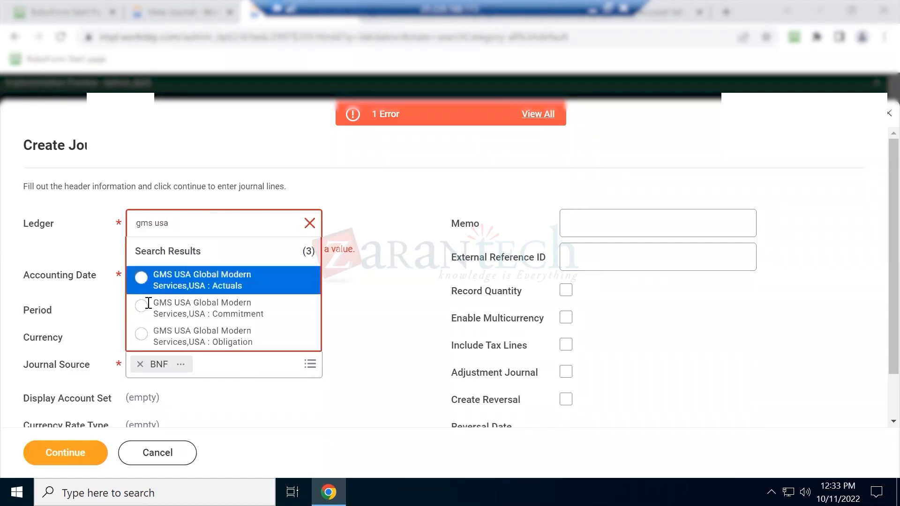
click(196, 285)
click(53, 453)
scroll(403, 296, down, 9)
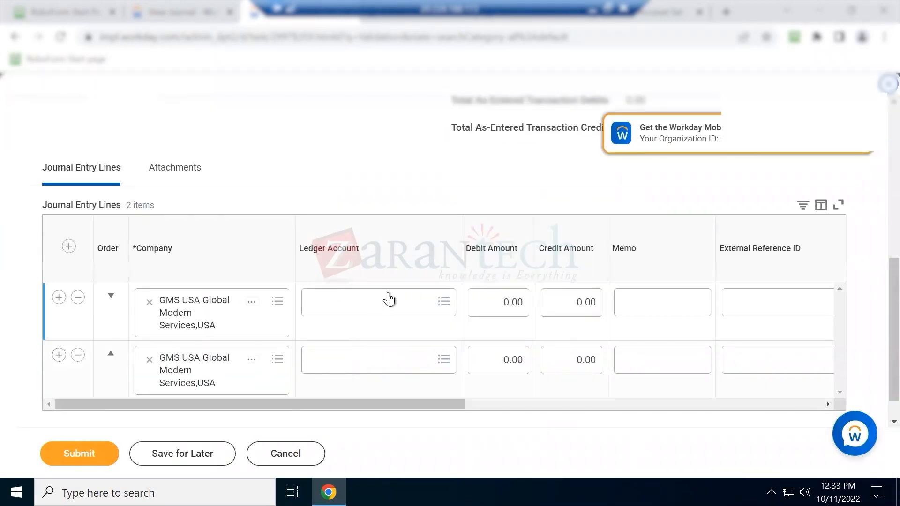
Set the first journal line's ledger account to 1510:Buildings by searching 'building'
click(390, 290)
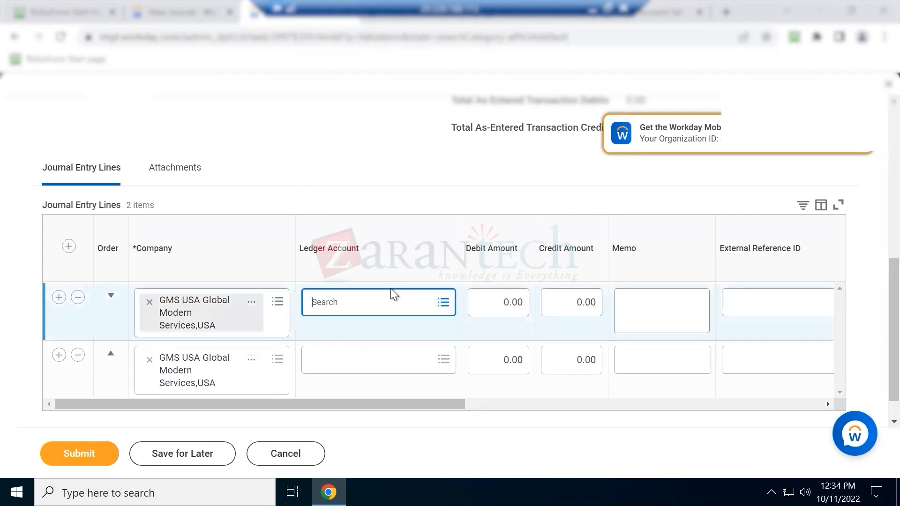
text(building)
key(Return)
click(372, 239)
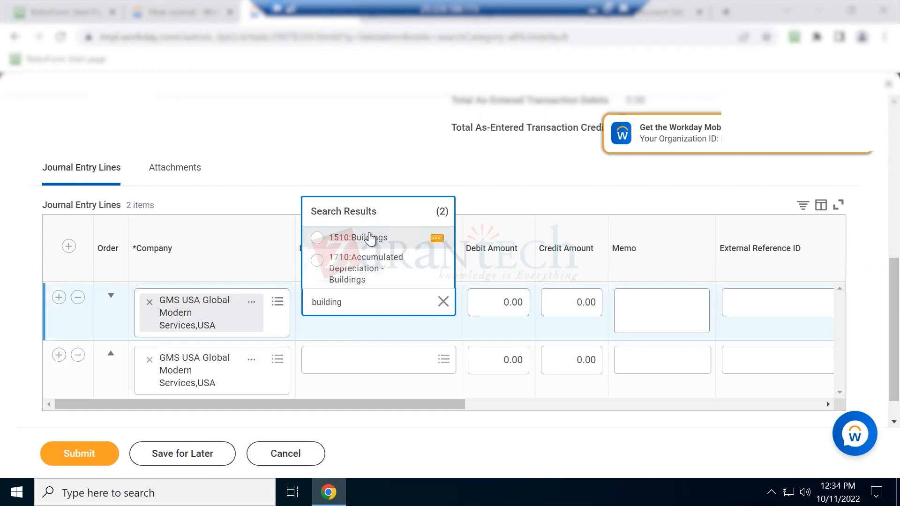
Submit the journal, review the 'Ledger Account is required' error for line 2, and close it
click(61, 453)
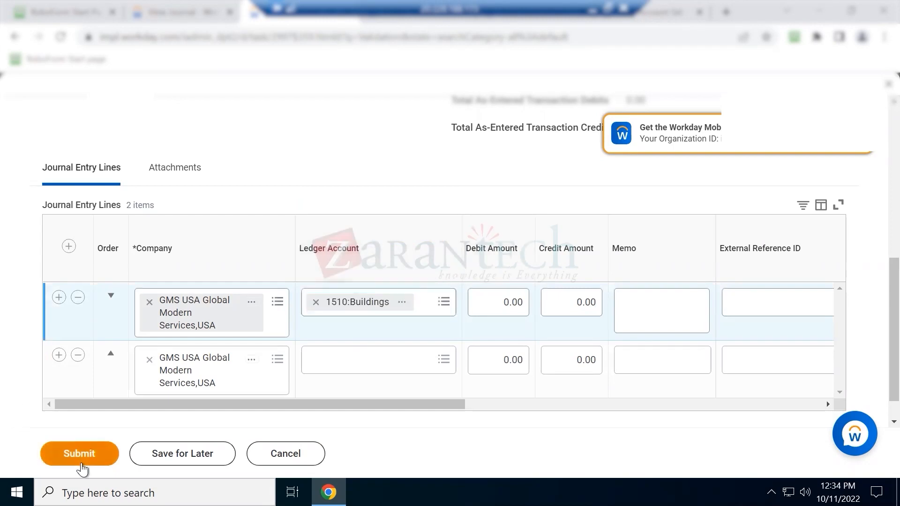
click(816, 177)
drag(346, 300, 556, 307)
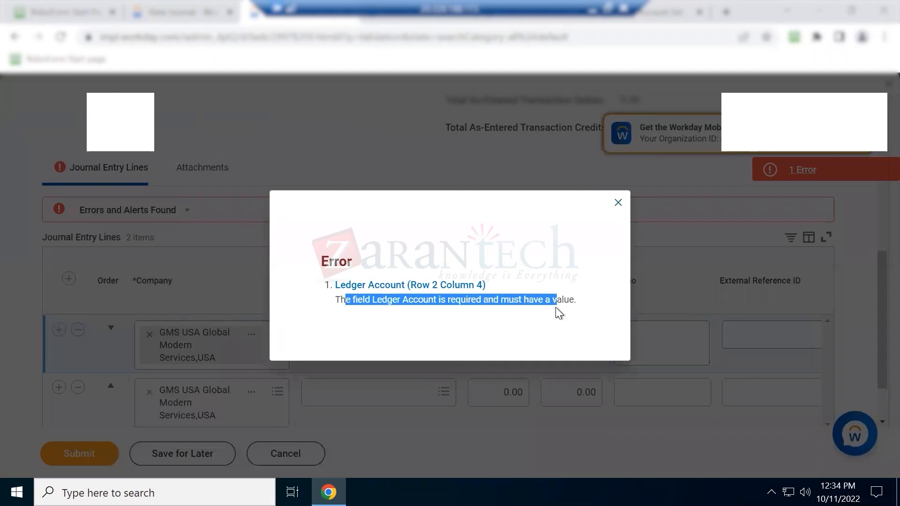
click(617, 204)
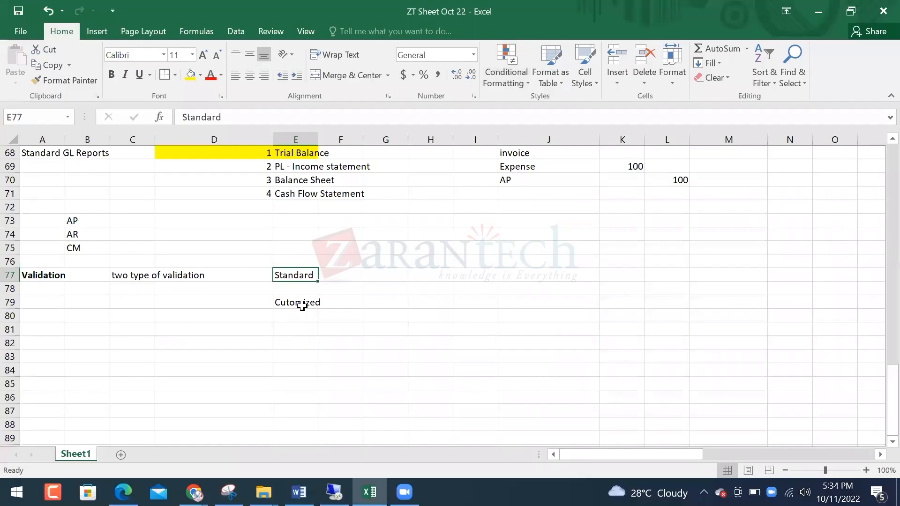
Enter Balance Journal in G77 and Mandatory field in G78 beside Standard
click(378, 277)
text(Balance Journal)
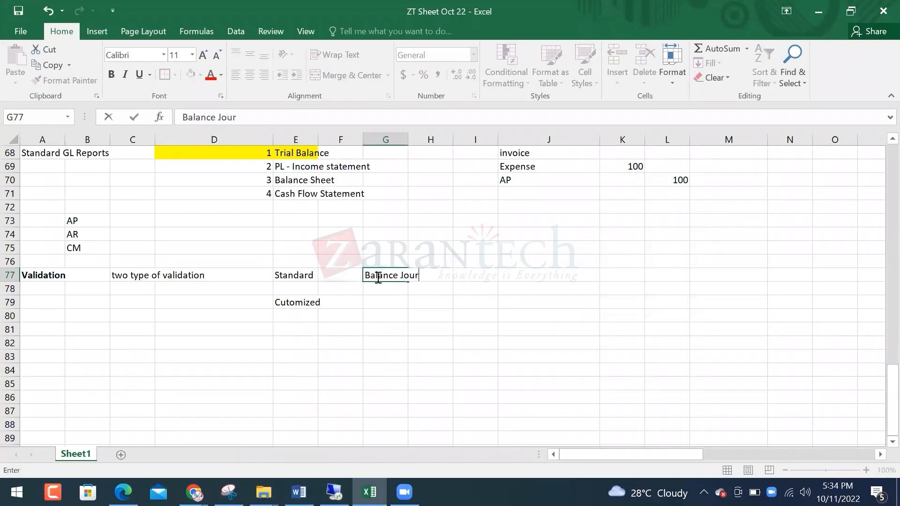
key(Return)
text(m)
text(Mand)
text(atory field)
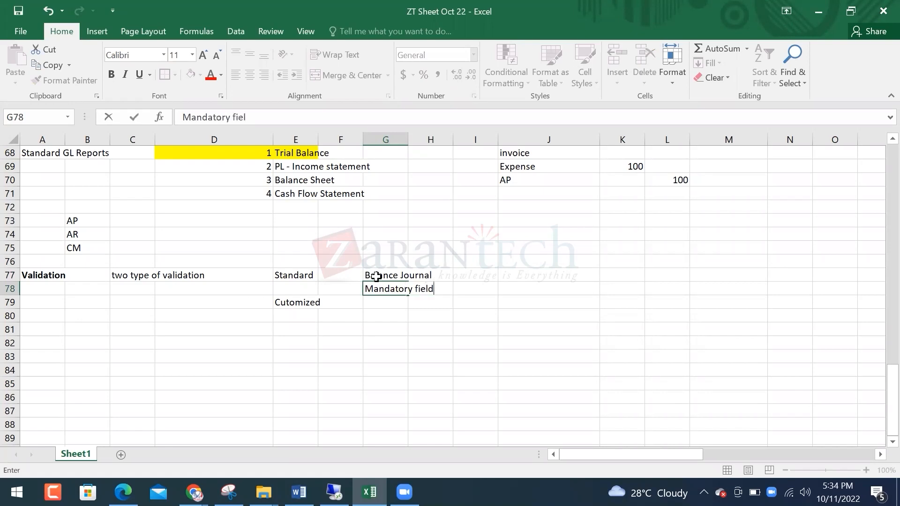
key(Return)
Move Cutomized from E79 down to E80
key(Left)
key(Left)
key(ctrl+x)
key(Down)
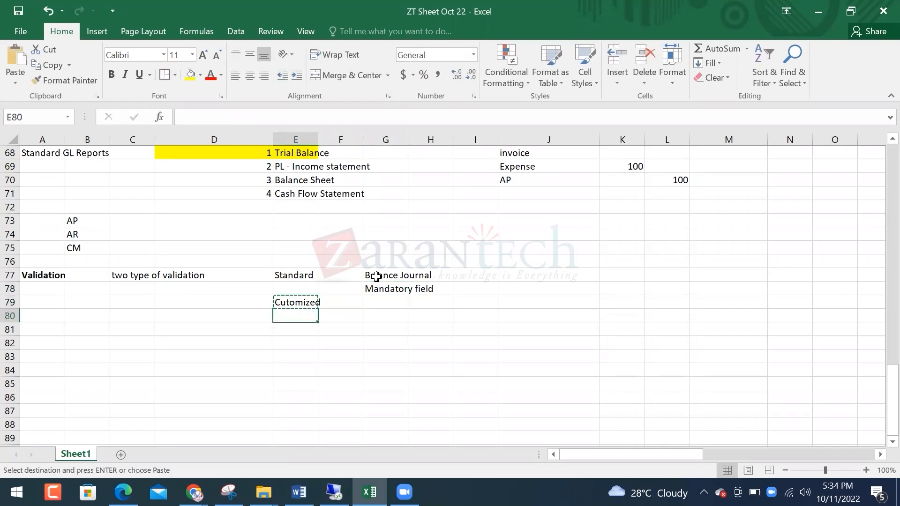
key(ctrl+v)
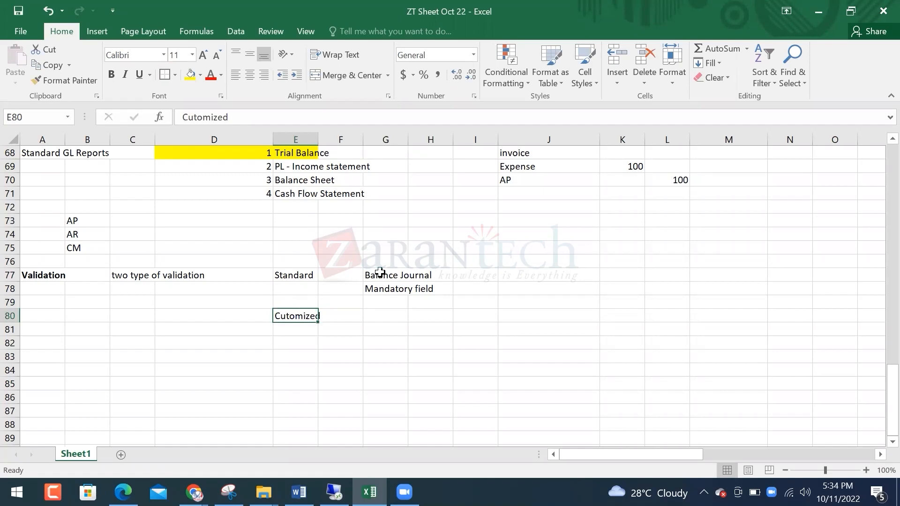
click(380, 272)
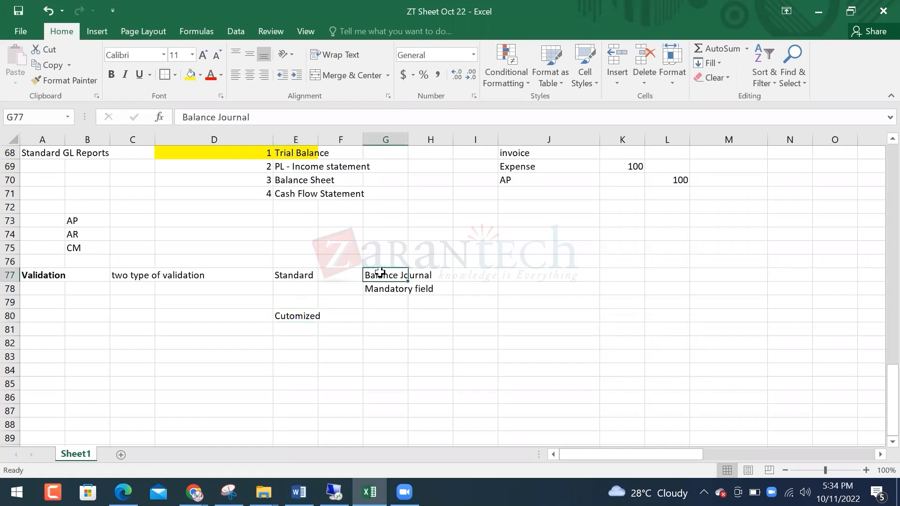
Enter Custom Validation Rule in G80 beside Cutomized
click(375, 316)
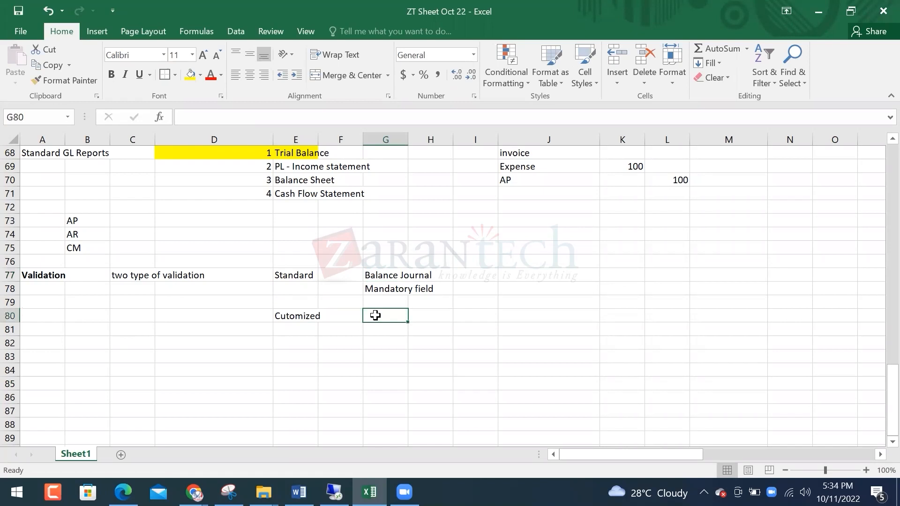
text(Custom Validation Rul)
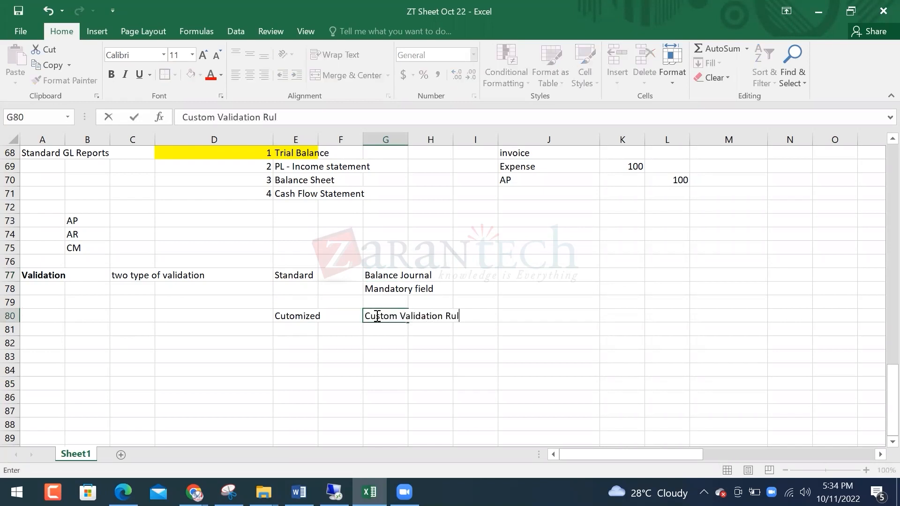
text(e)
key(Return)
key(Up)
Add the abbreviation CVR in J80
key(Up)
key(Down)
key(Right)
key(Left)
key(Left)
key(Right)
key(Right)
key(Right)
key(Right)
text(CVR)
key(Return)
key(Left)
key(Up)
key(Right)
key(Left)
key(Left)
key(Left)
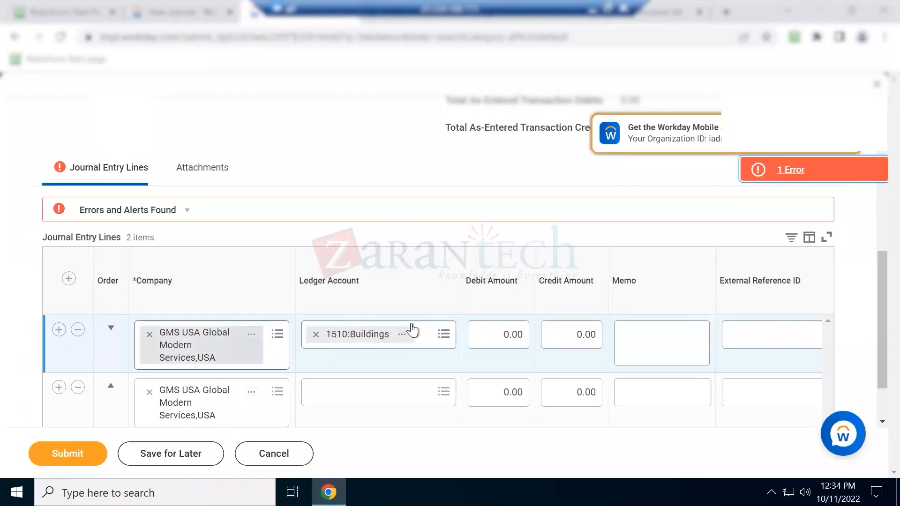
Set the second journal line's ledger account to 1000:Cash
click(360, 392)
key(Return)
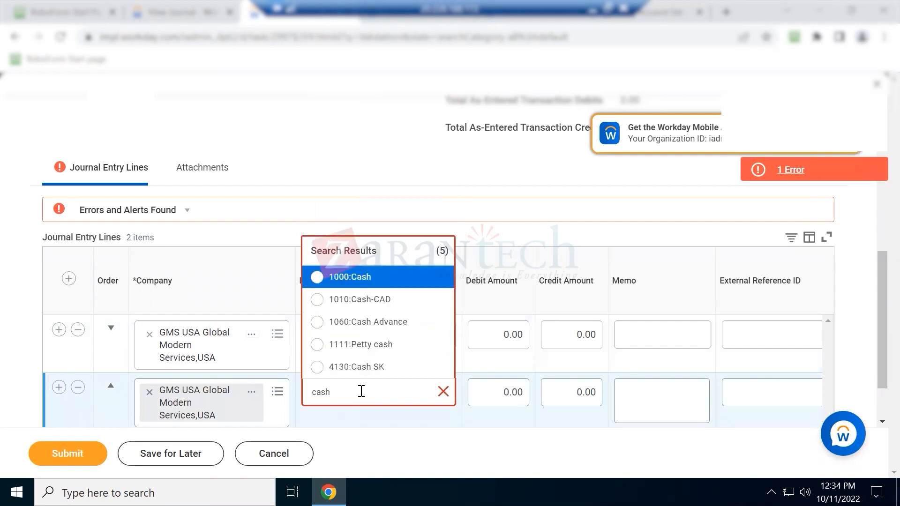
click(342, 279)
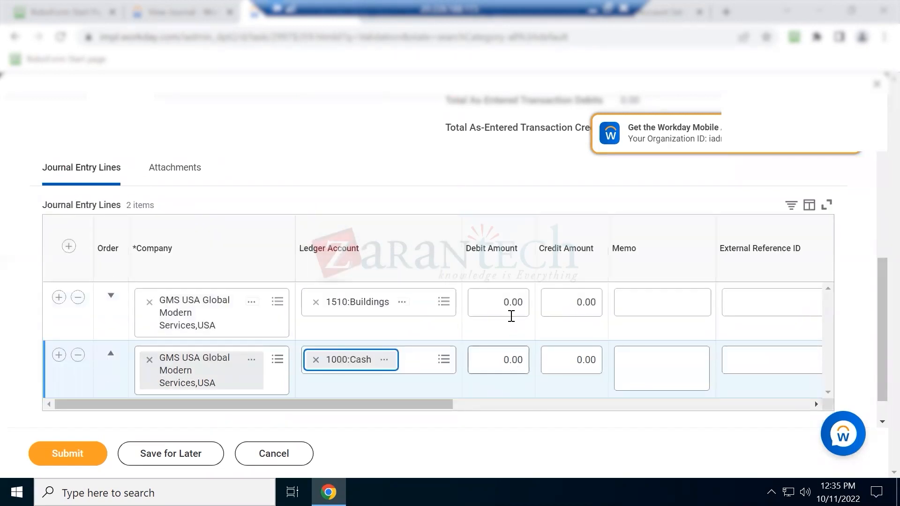
Enter a 50 debit on line 1 and a 50 credit on line 2
click(507, 303)
text(50)
key(Tab)
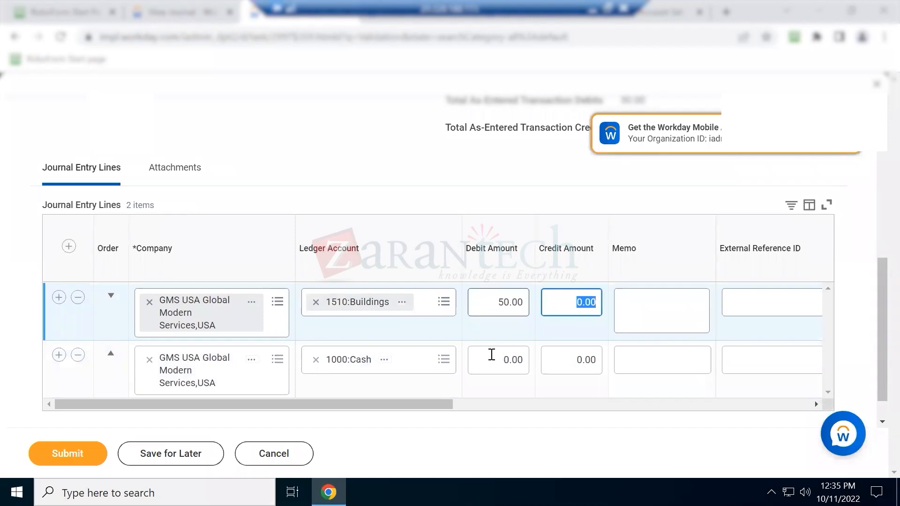
click(572, 363)
text(50)
key(Tab)
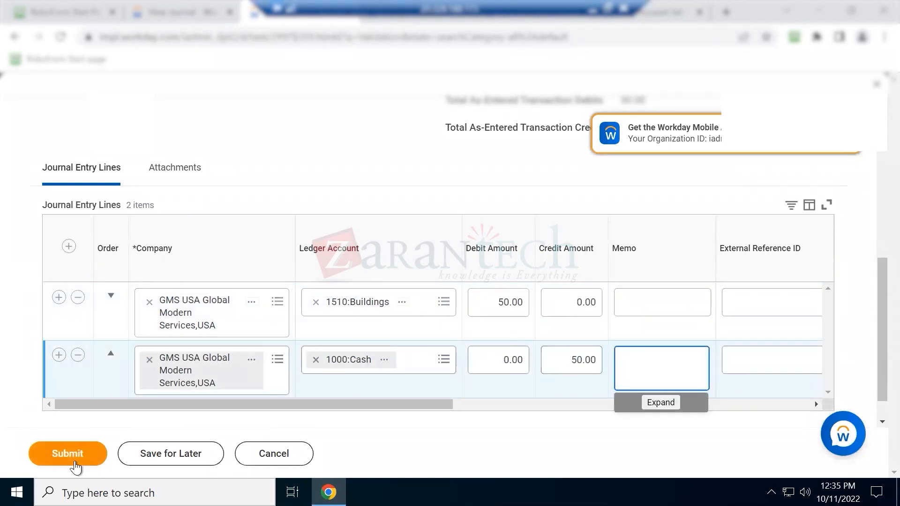
Replace line 1's 1510:Buildings account with 7200:Utilities, then minimize Chrome
click(318, 404)
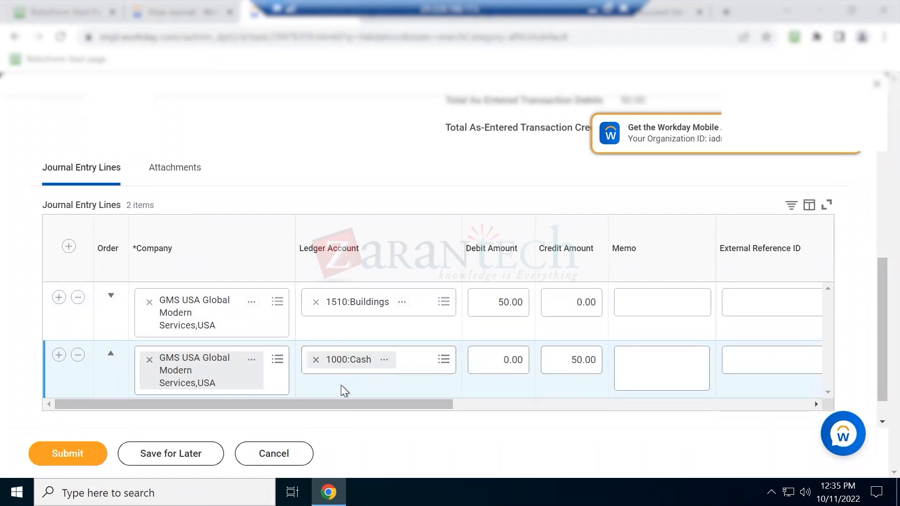
click(315, 302)
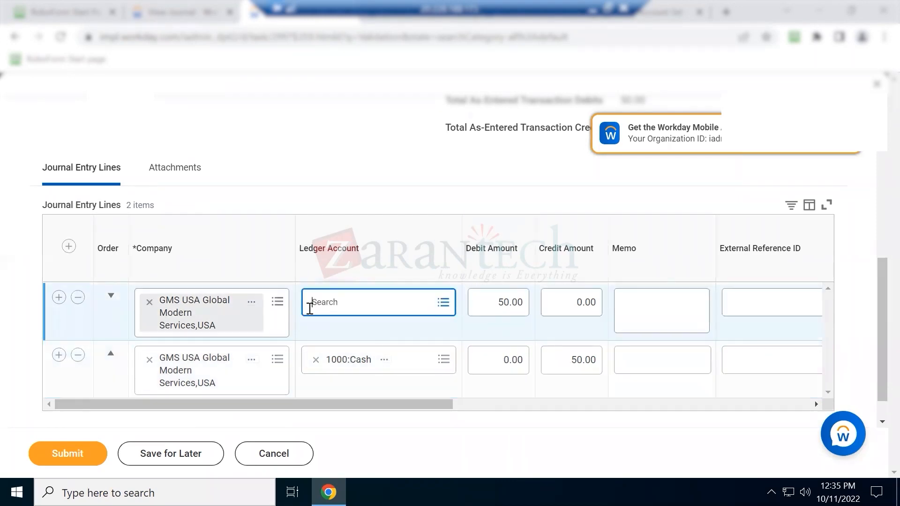
text(util)
key(Return)
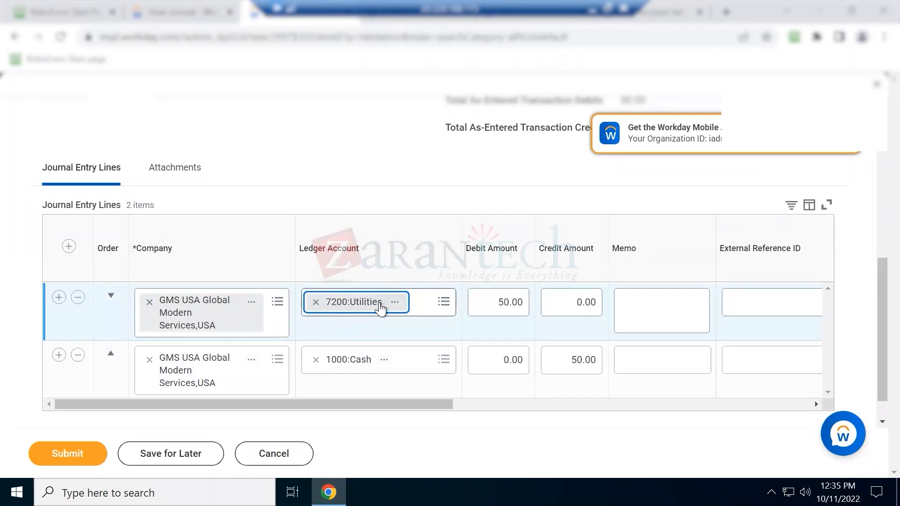
click(333, 339)
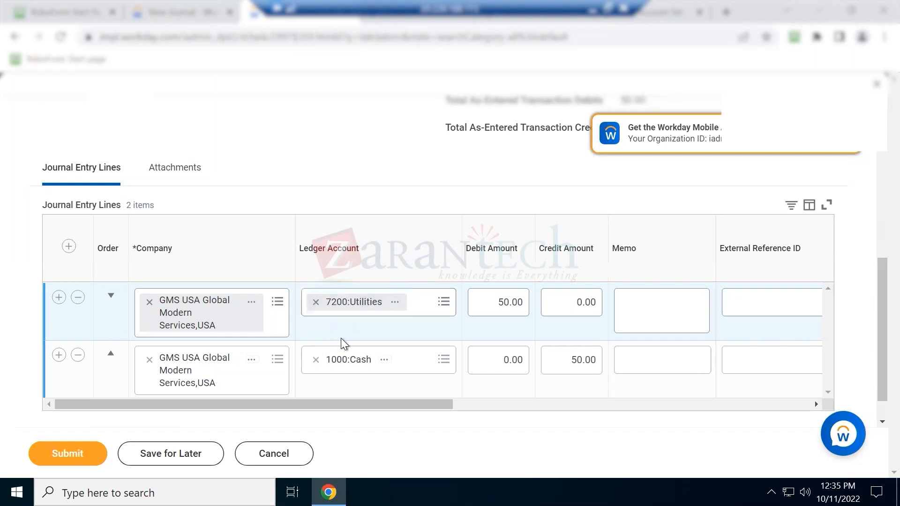
click(594, 6)
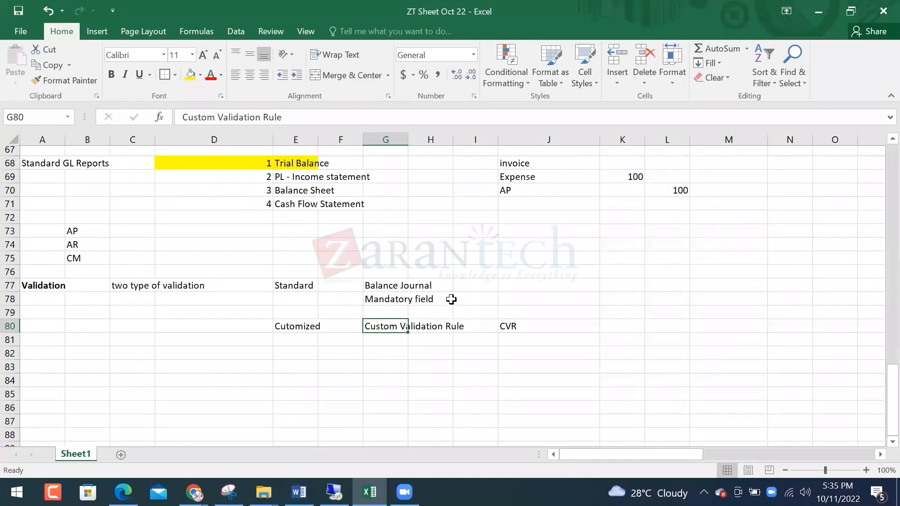
scroll(451, 299, up, 20)
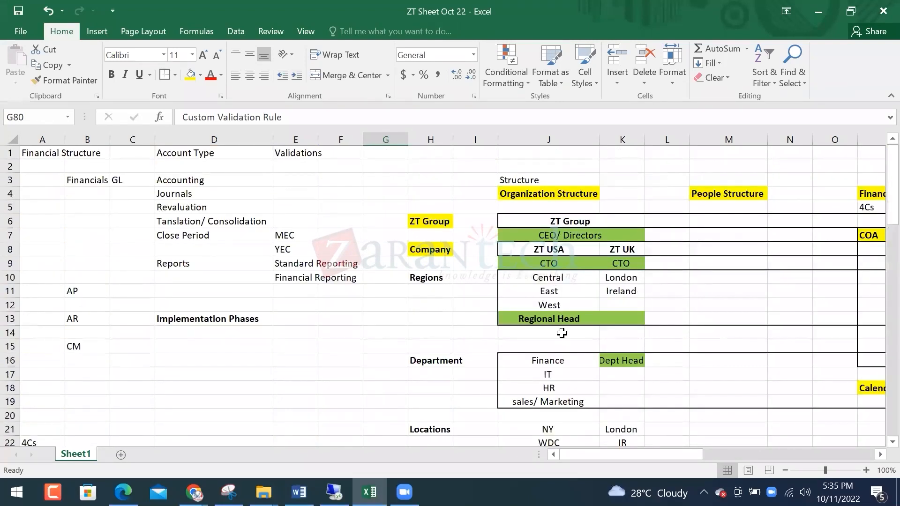
Copy the department names Finance through sales/ Marketing into E82:E85
drag(563, 361, 539, 397)
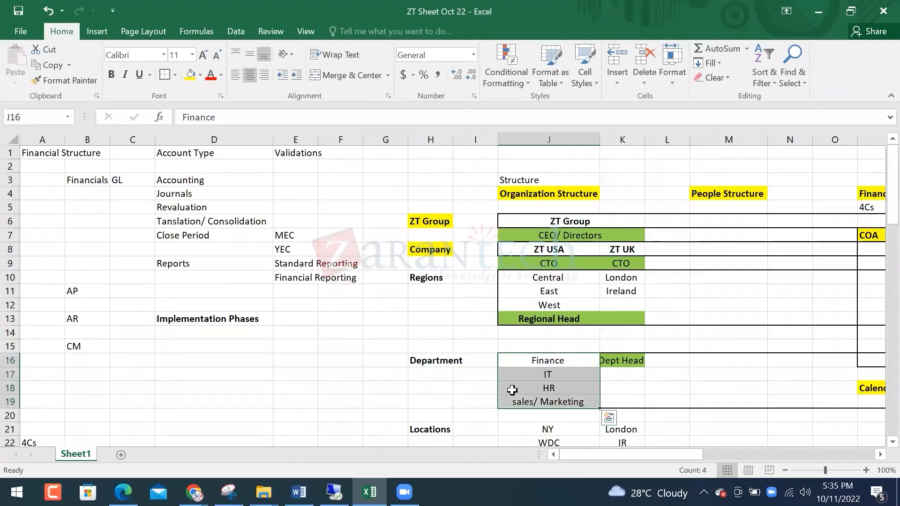
scroll(544, 373, down, 1)
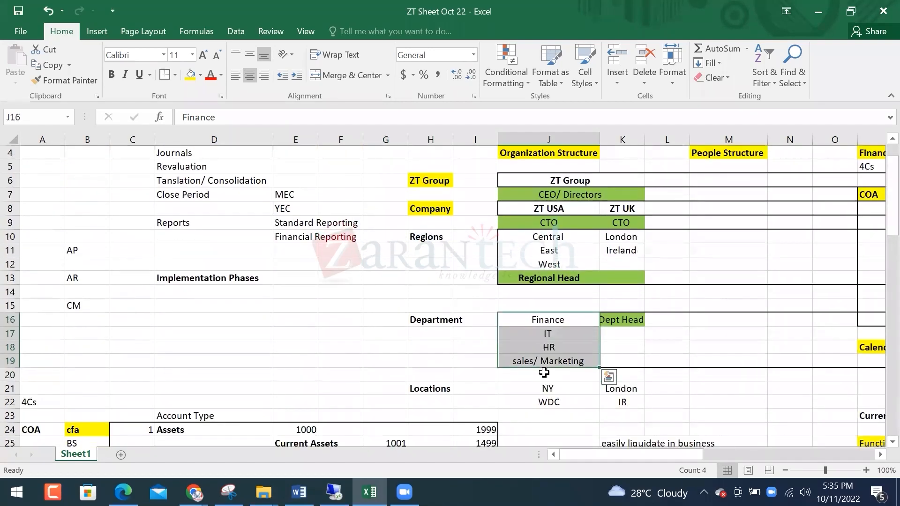
key(ctrl+c)
scroll(544, 373, down, 14)
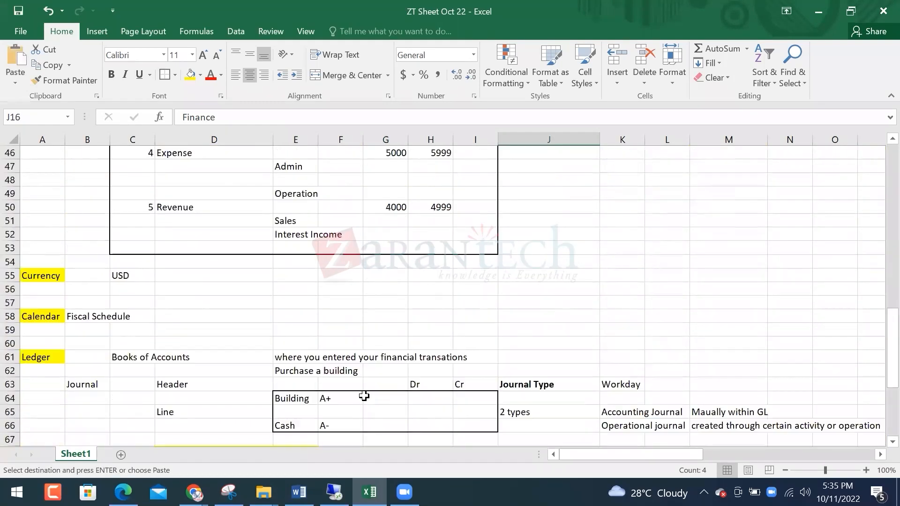
scroll(365, 396, down, 9)
click(301, 271)
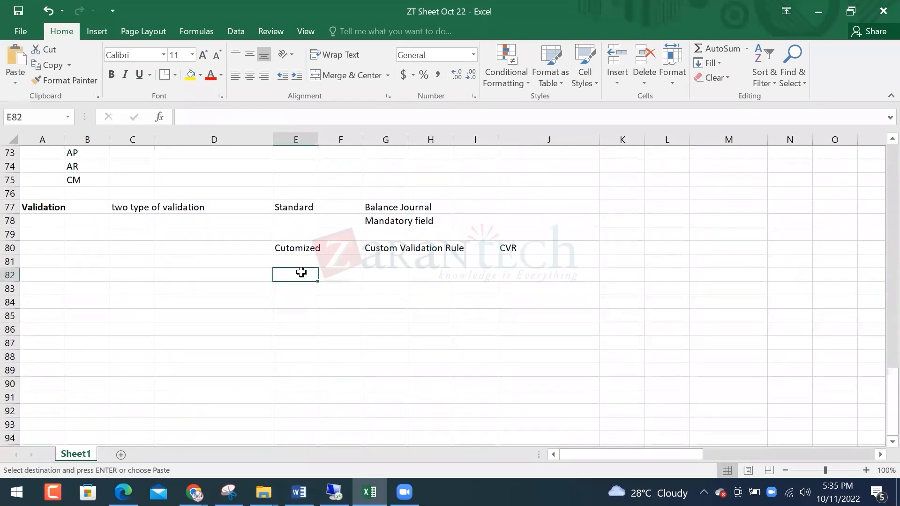
key(ctrl+v)
Enter the heading Entertainment in G81
key(Right)
key(Right)
key(Right)
key(Up)
key(Left)
text(Ent)
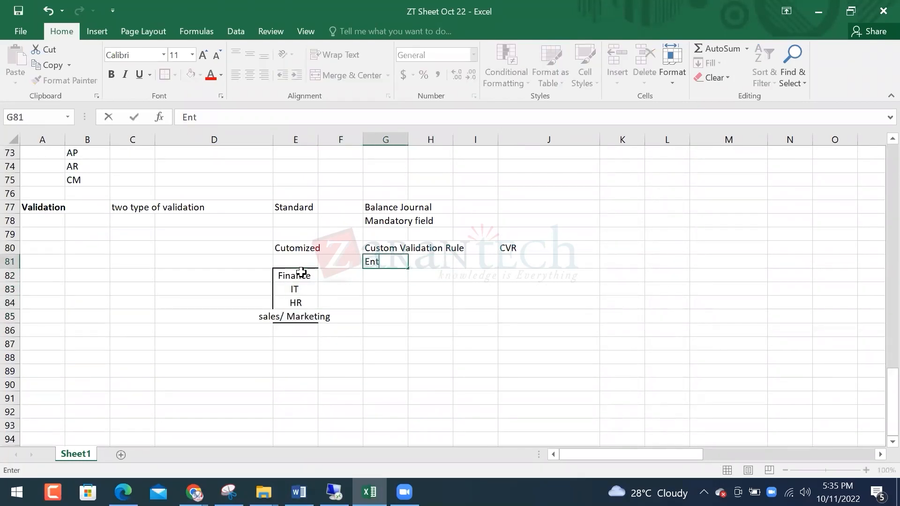
text(erta)
key(BackSpace)
text(tainment)
key(Return)
Enter the Entertainment amounts 300, 500, 200 and 20000 in G82:G85
key(Down)
key(Down)
key(Down)
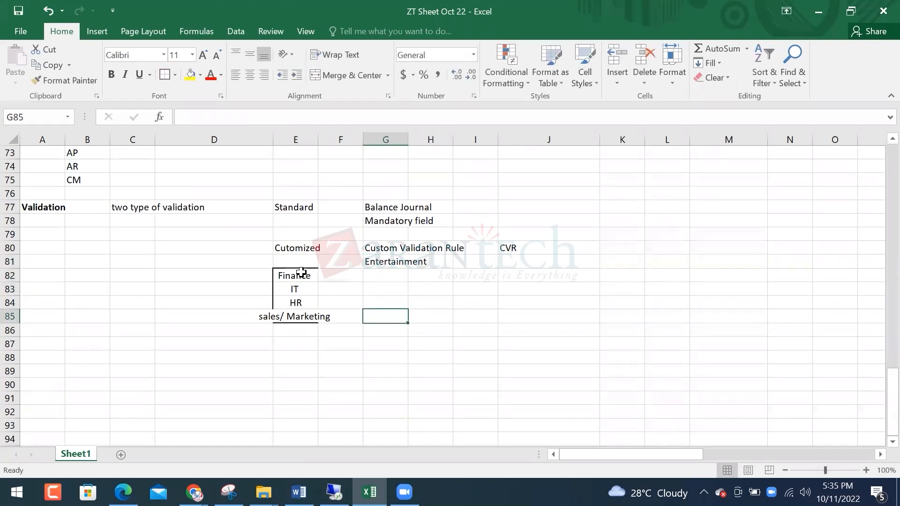
text(20000)
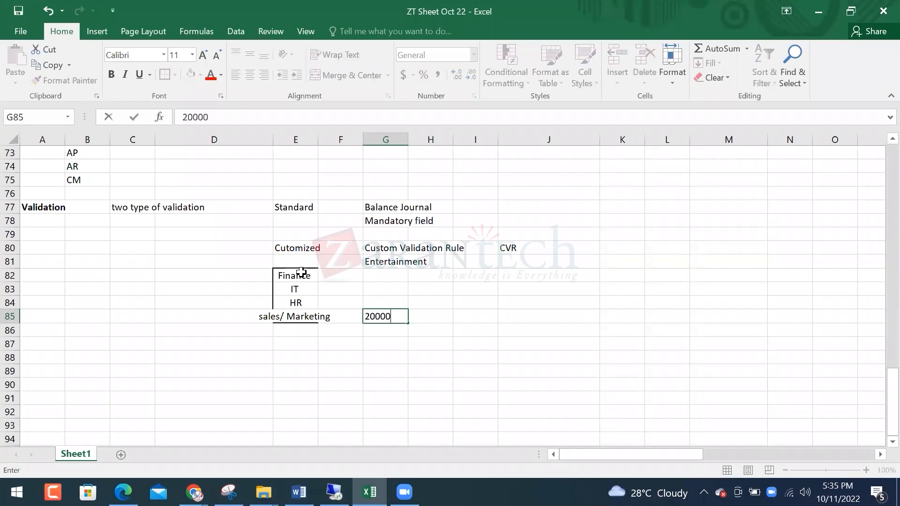
key(Return)
key(Up)
key(Up)
key(Up)
key(Up)
text(300)
key(Return)
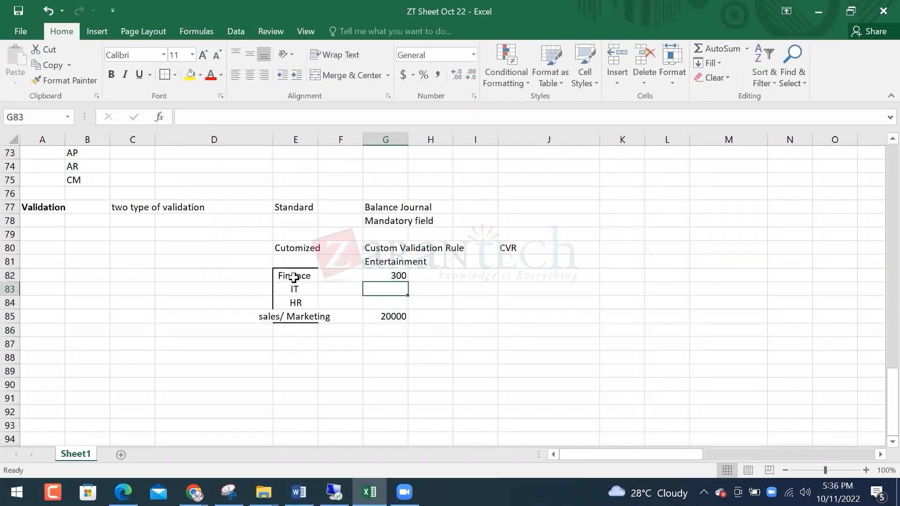
text(500)
key(Return)
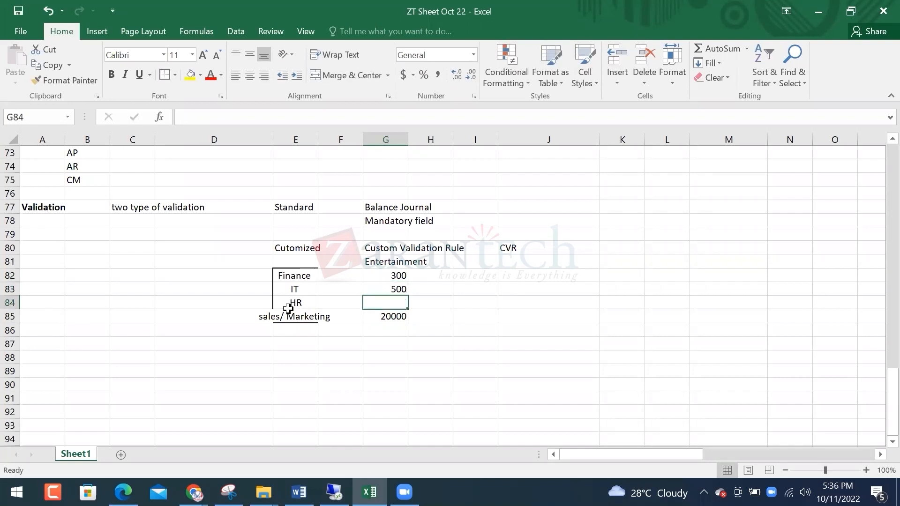
text(200)
key(Return)
Clear the pasted department names from E82:E85
key(Up)
key(Up)
key(Up)
key(Down)
key(Left)
key(Left)
key(Left)
key(Up)
key(Right)
key(shift+Down)
key(shift+Down)
key(shift+Down)
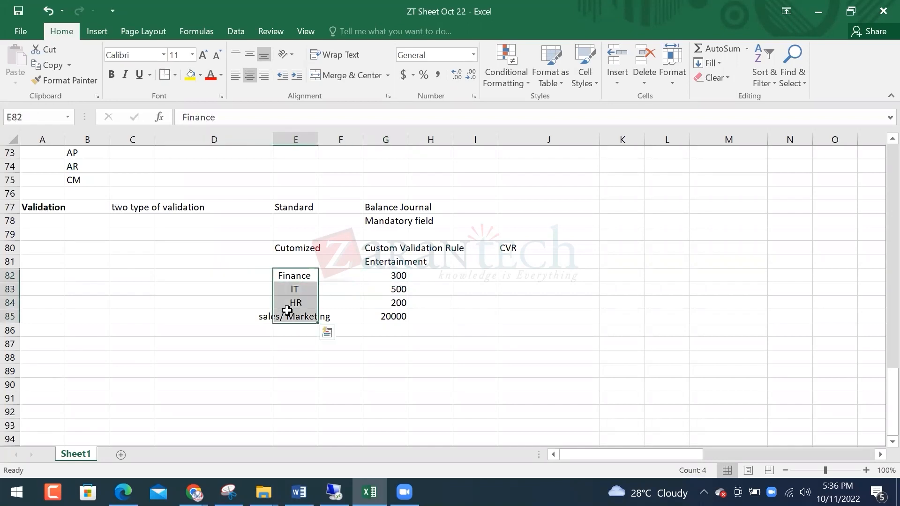
key(Delete)
key(Right)
key(Right)
key(Down)
key(Down)
key(Down)
key(Down)
key(Down)
Total the amounts in G86 with =SUM(G82:G85), giving 21000
key(Up)
text(=SUM()
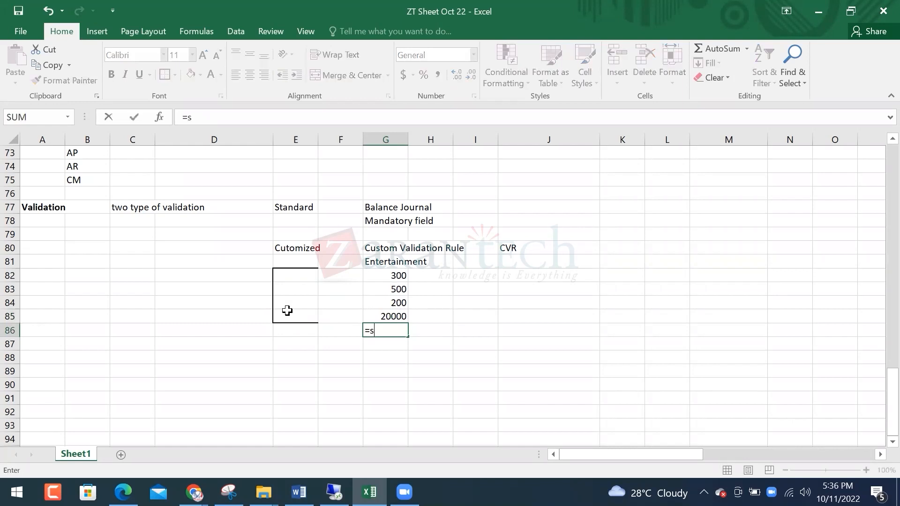
key(Up)
key(shift+Up)
key(shift+Up)
key(shift+Up)
key(shift+Up)
key(shift+Down)
key(Return)
key(Up)
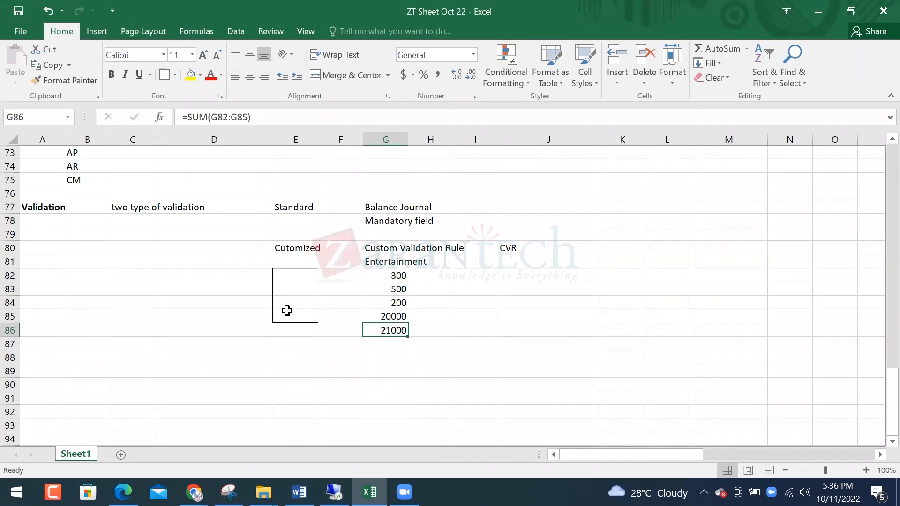
Enter 15000 in F86 and =G86-F86 in H86, giving 6000
click(347, 333)
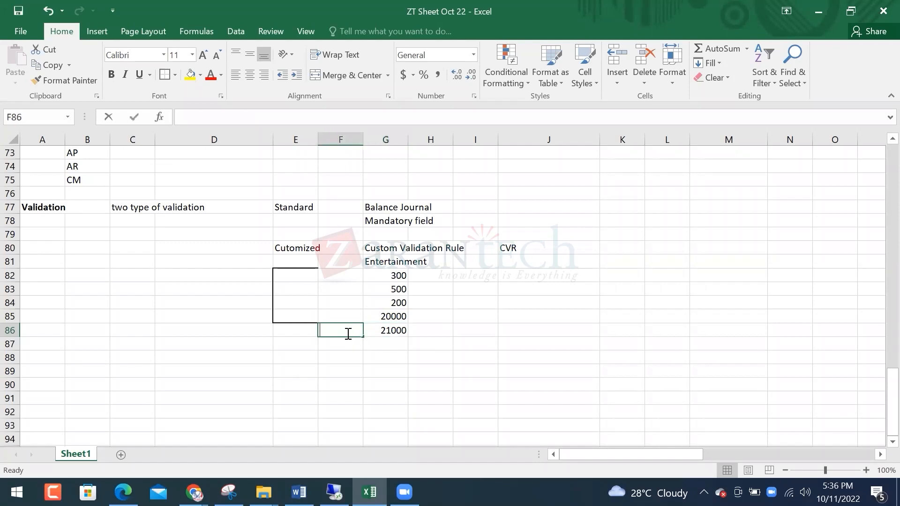
text(15000)
key(Return)
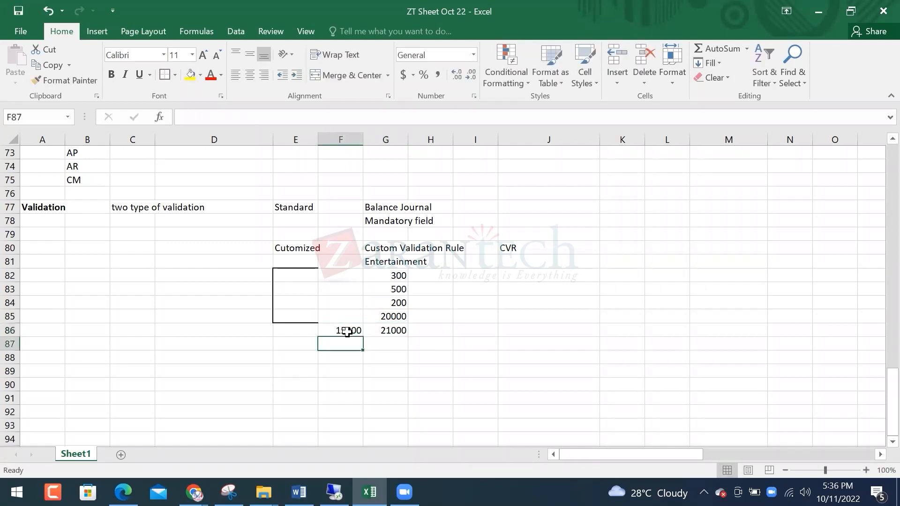
click(396, 330)
click(431, 330)
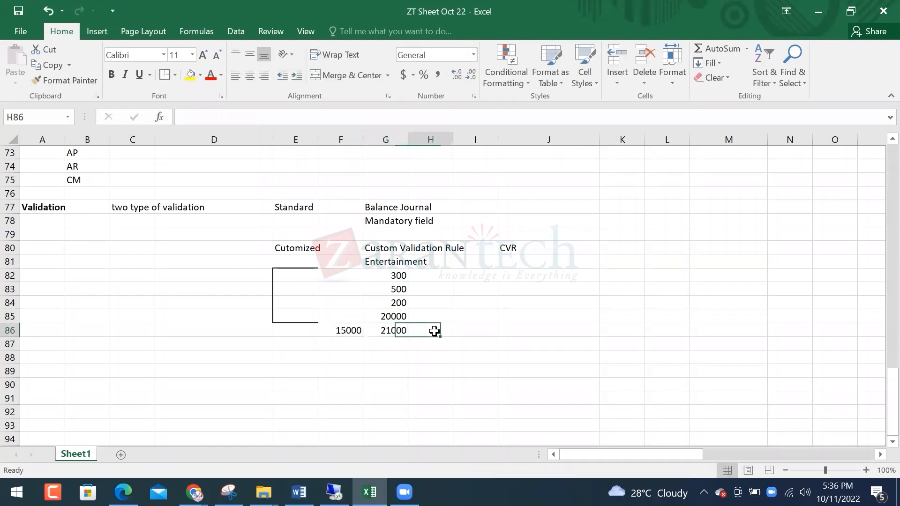
text(=)
key(Left)
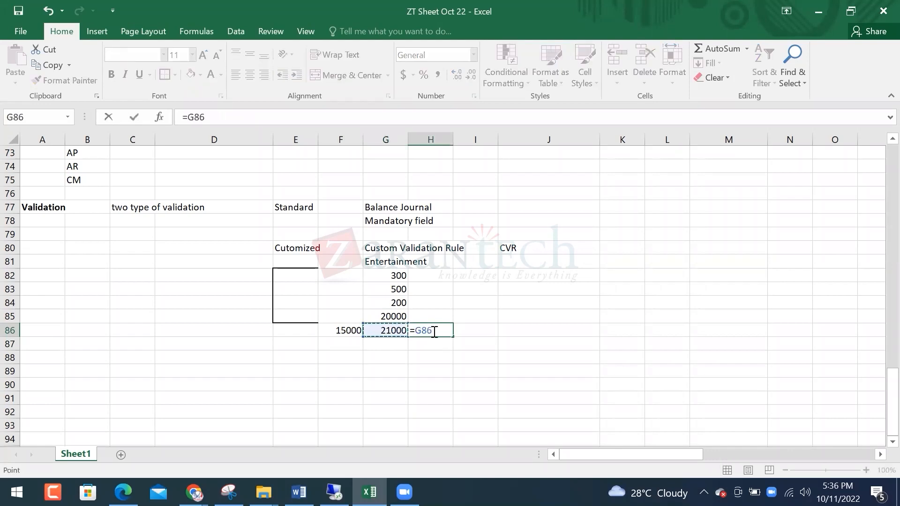
text(-)
key(Left)
key(Left)
key(Return)
click(432, 331)
key(Left)
key(Left)
key(Right)
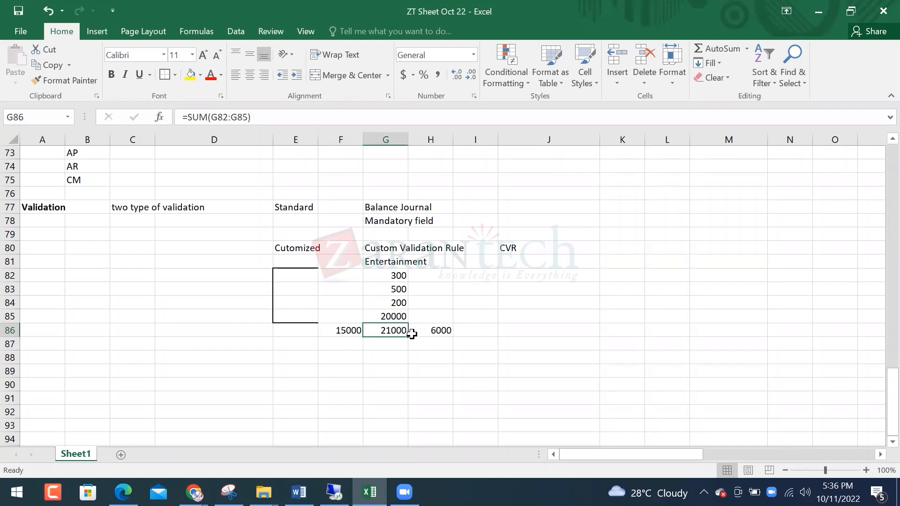
Copy the four department names, Finance through sales/ Marketing, from J16:J19
click(393, 262)
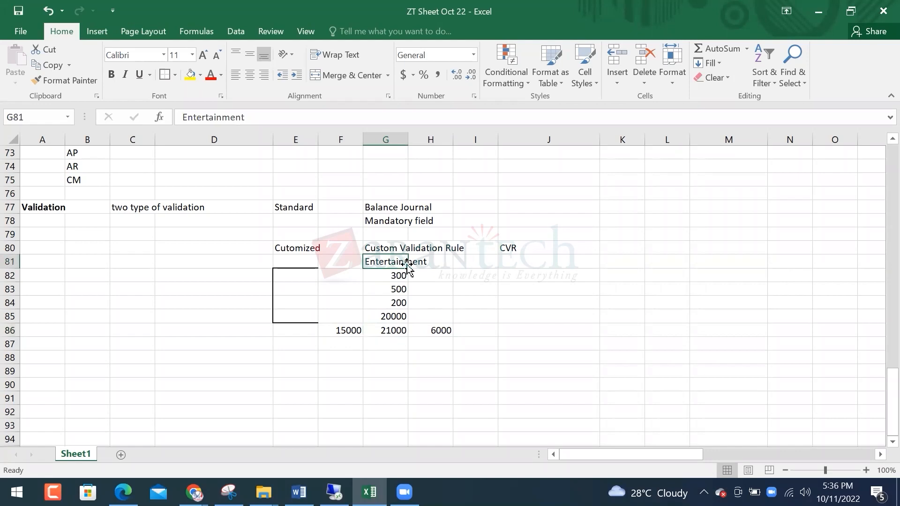
click(493, 261)
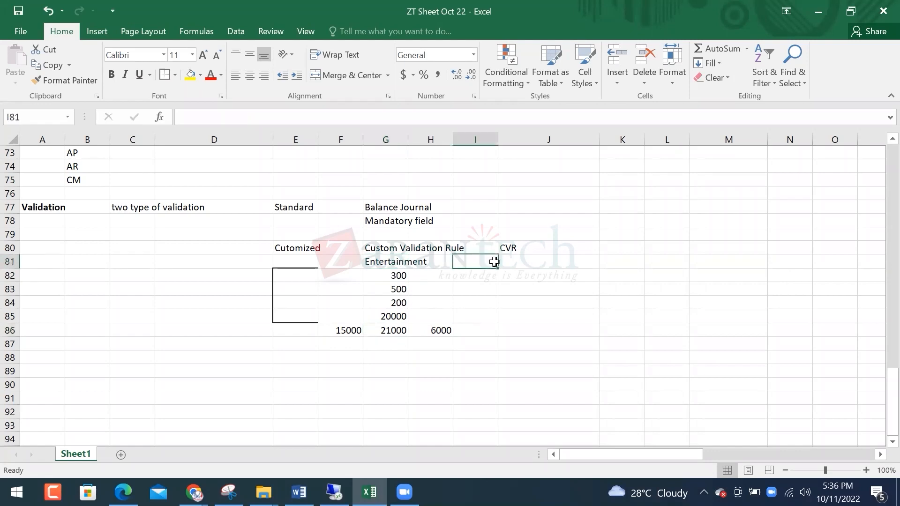
click(514, 259)
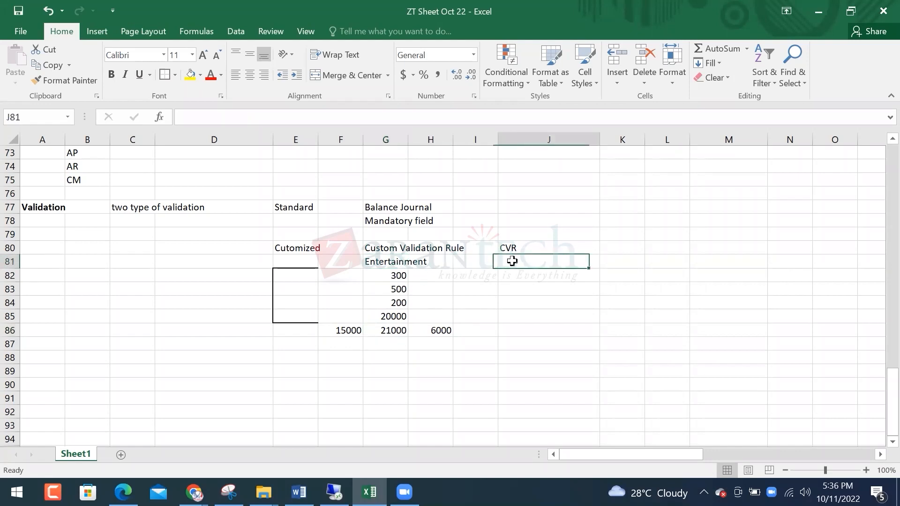
drag(307, 276, 311, 311)
click(307, 272)
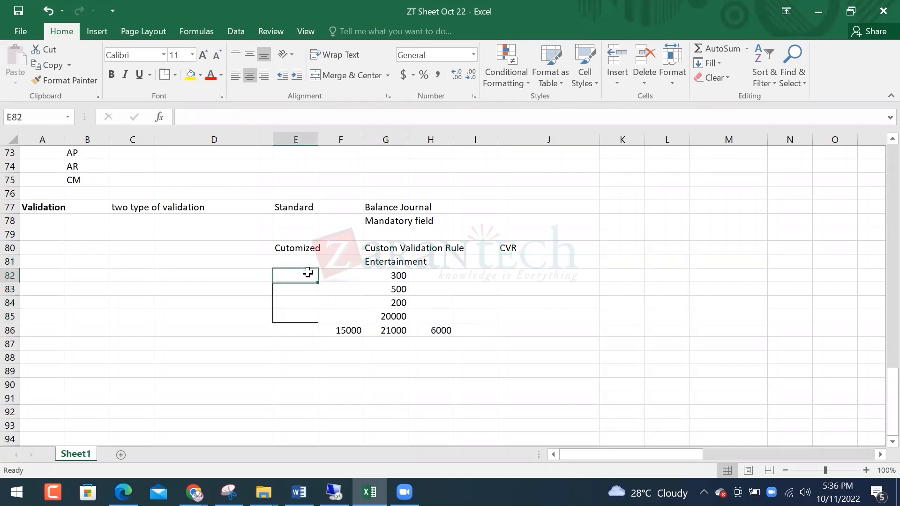
key(Up)
key(Up)
key(Up)
key(Up)
key(Up)
key(Up)
key(Up)
key(Up)
key(Up)
key(Up)
key(Up)
key(Up)
key(Up)
key(Up)
key(Up)
key(Up)
key(Up)
key(Up)
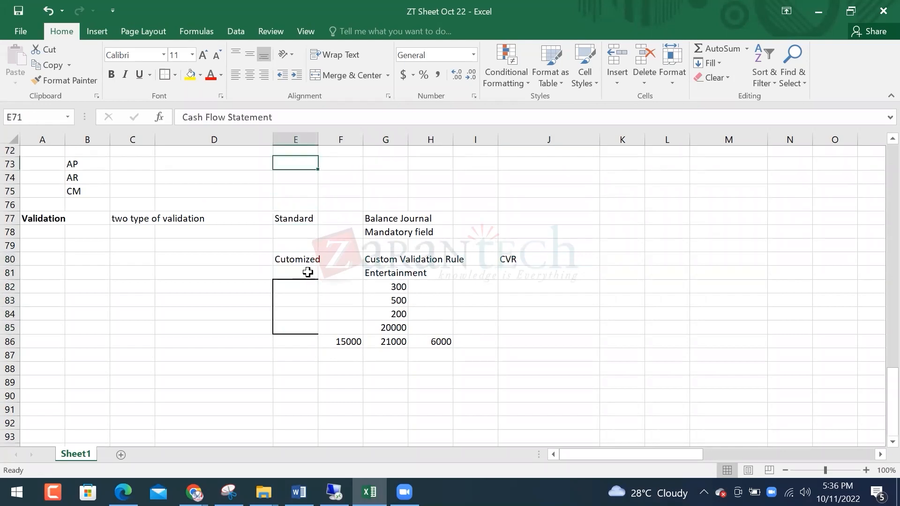
key(Up)
key(Up)
key(Up)
key(Up)
key(Up)
key(Up)
key(Up)
key(Up)
key(Up)
key(Up)
key(Up)
key(Up)
key(Up)
key(Up)
key(Up)
key(Up)
key(Up)
key(Up)
key(Up)
key(Up)
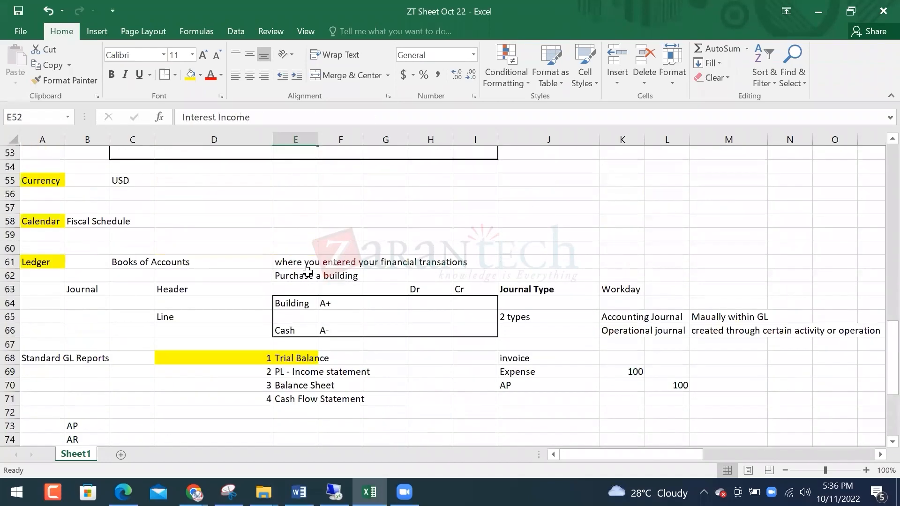
key(Up)
key(Up)
key(Up)
key(Up)
key(Up)
key(Up)
key(Up)
key(Up)
key(Up)
key(Up)
key(Up)
key(Up)
key(Up)
key(Up)
key(Up)
key(Up)
key(Up)
key(Up)
key(Up)
key(Up)
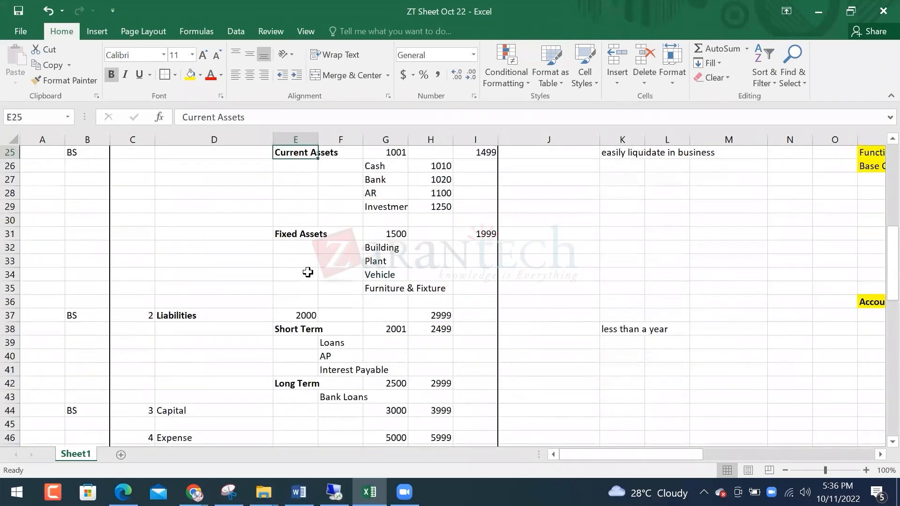
key(Right)
key(Right)
key(Right)
key(Down)
key(Down)
key(Down)
key(Down)
key(Down)
key(Down)
key(Right)
key(Right)
Paste the department names into E82:E85 beside the amounts
key(Down)
key(Down)
key(Down)
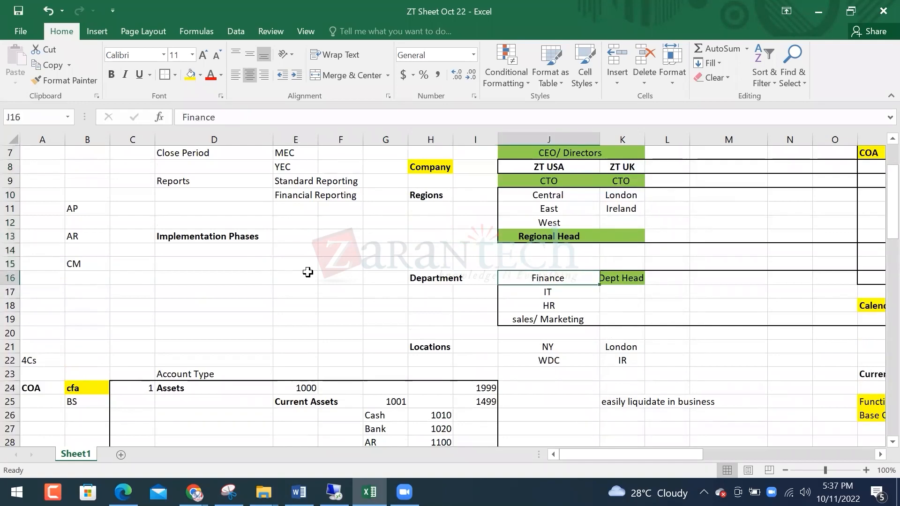
key(shift+Down)
key(shift+Down)
key(shift+Down)
key(ctrl+c)
key(Down)
key(Down)
key(Down)
key(Down)
key(Down)
key(Down)
key(Down)
key(Down)
key(Down)
key(Down)
key(Down)
key(Down)
key(Down)
key(Down)
key(Down)
key(Down)
key(Down)
key(Down)
key(Down)
key(Down)
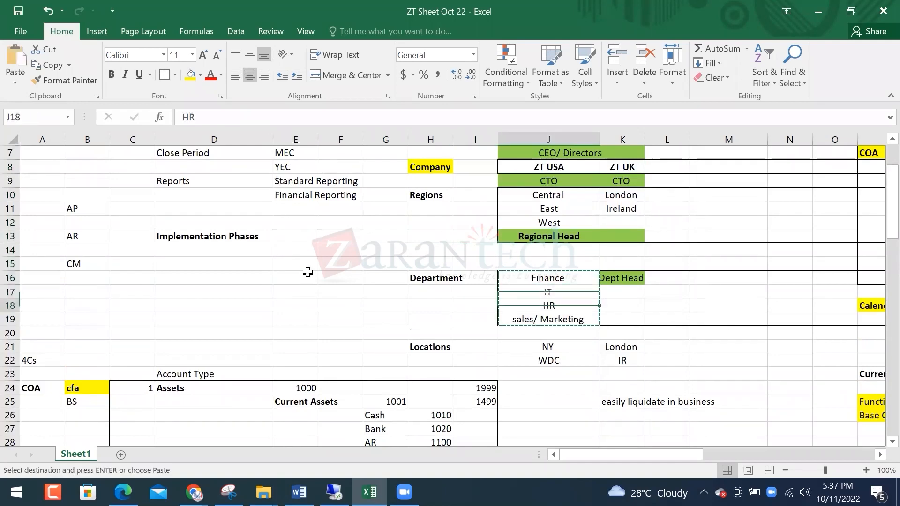
key(Down)
key(Down)
key(Down)
key(Down)
key(Down)
key(Down)
key(Down)
key(Down)
key(Down)
key(Down)
key(Down)
key(Down)
key(Down)
key(Down)
key(Down)
key(Down)
key(Down)
key(Down)
key(Down)
key(Down)
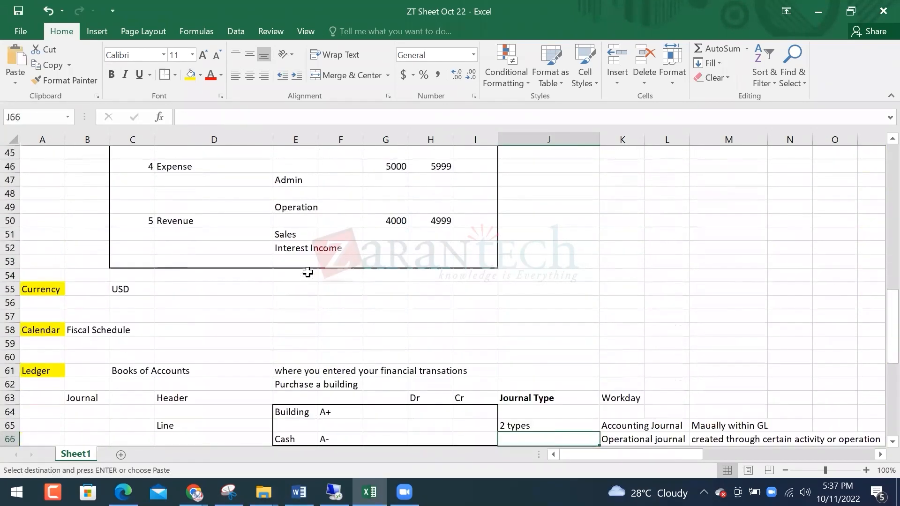
key(Down)
key(Left)
key(Left)
key(Left)
key(Left)
key(Left)
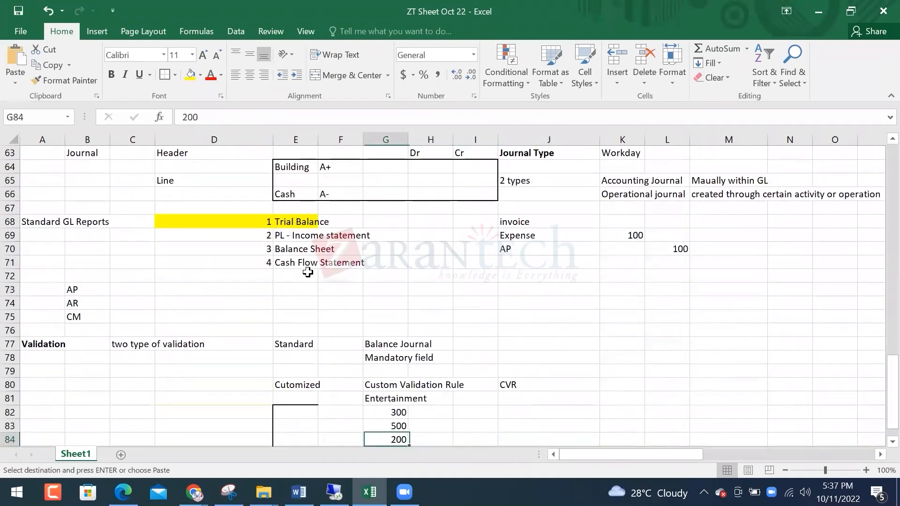
key(Up)
key(Up)
key(Return)
key(Down)
key(Down)
key(Down)
key(Down)
key(Down)
key(Down)
key(Down)
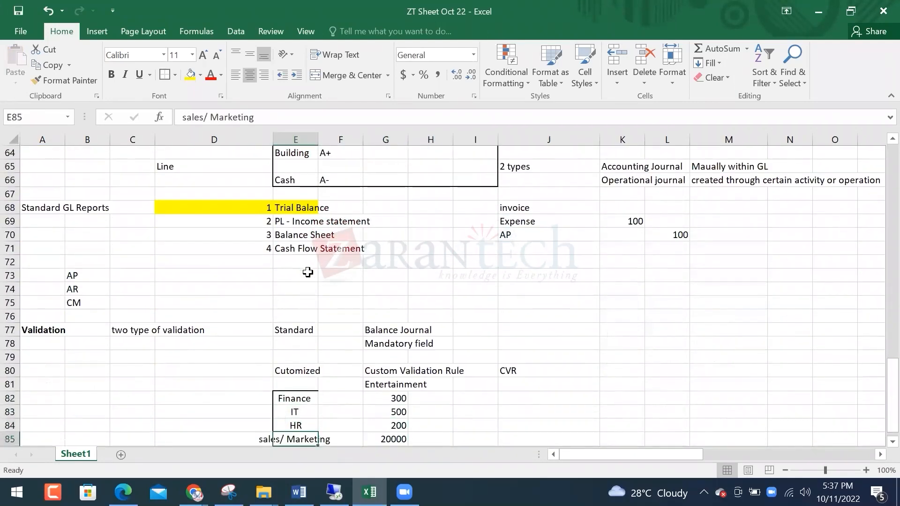
key(Down)
key(Down)
key(Up)
key(Up)
key(Up)
key(Up)
key(Up)
key(Up)
key(Up)
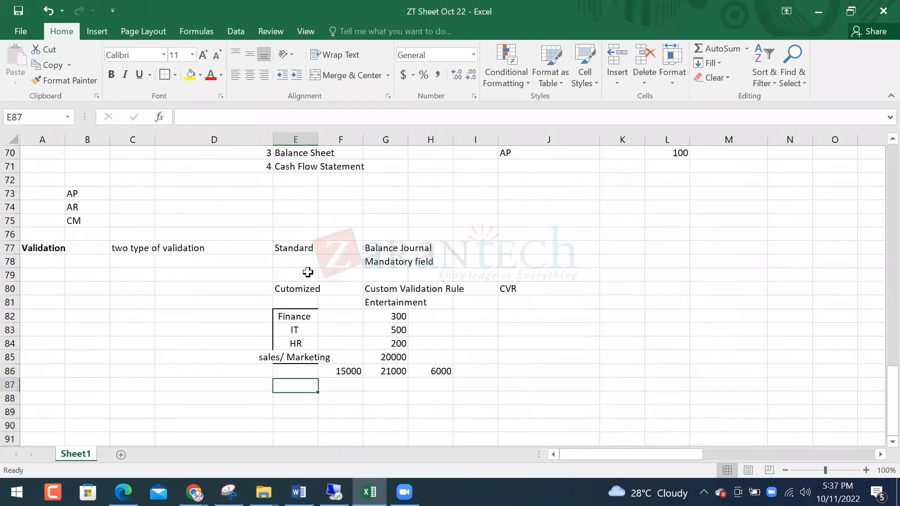
key(Down)
key(shift+Right)
key(shift+Right)
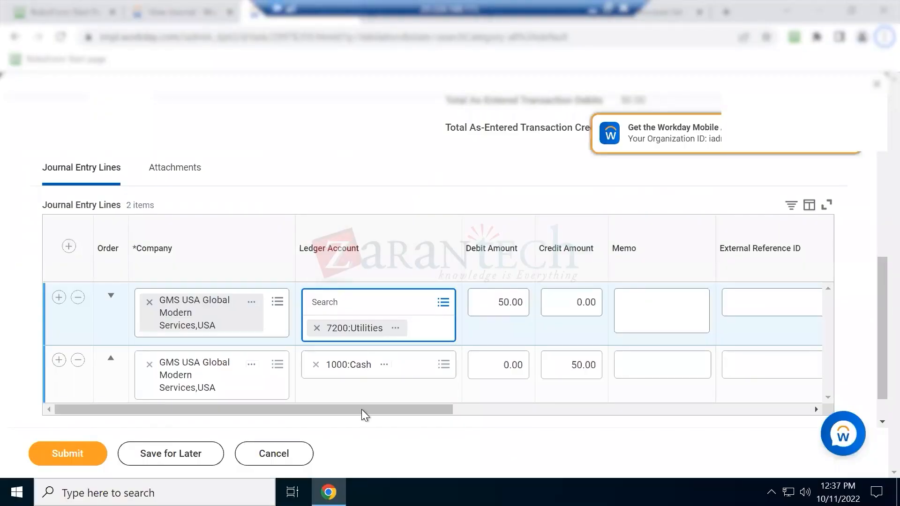
Back on the View Journal page, search Workday for 'custom valid'
drag(403, 405, 728, 349)
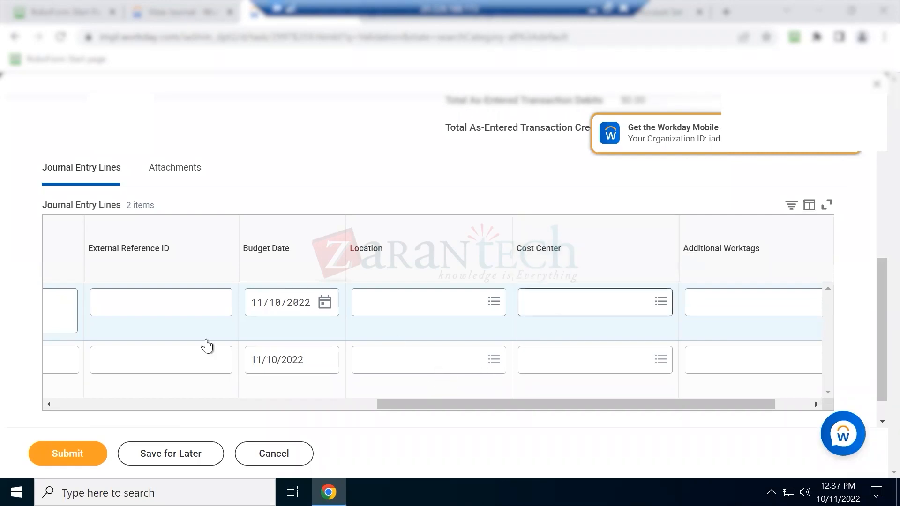
click(198, 13)
click(386, 137)
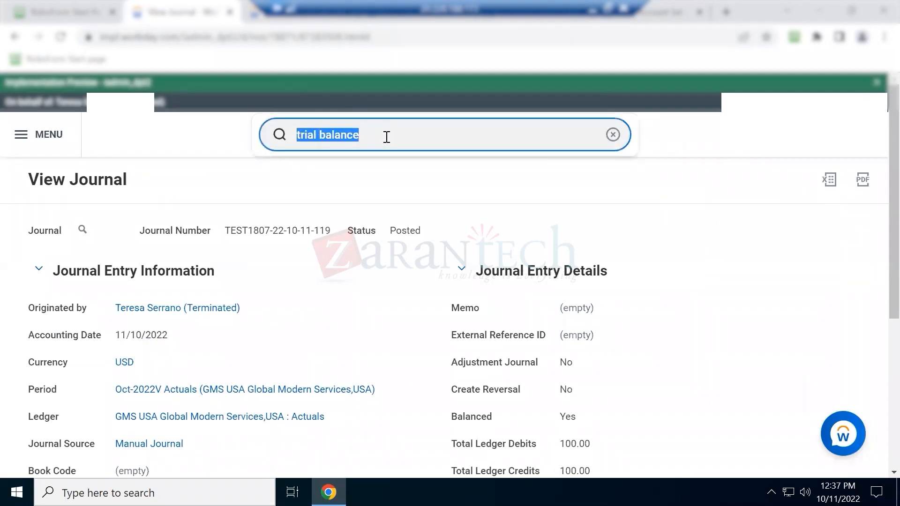
text(cus)
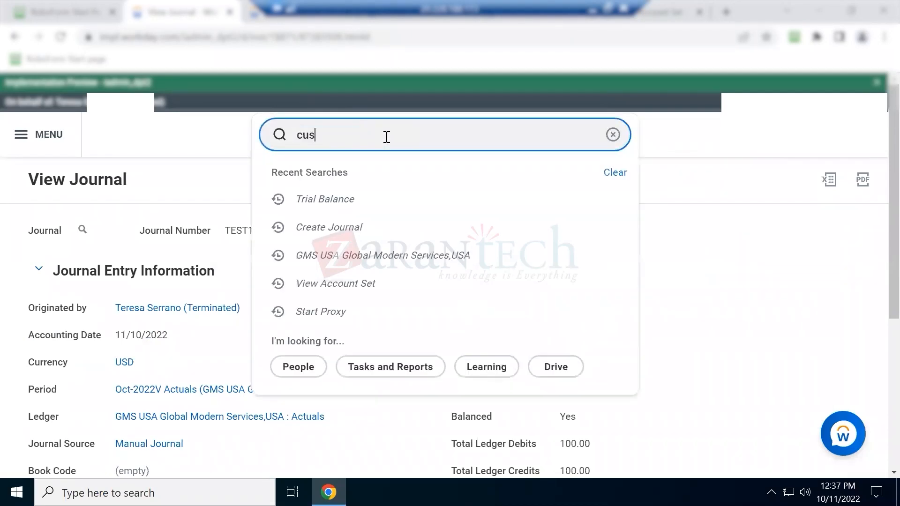
text(tom)
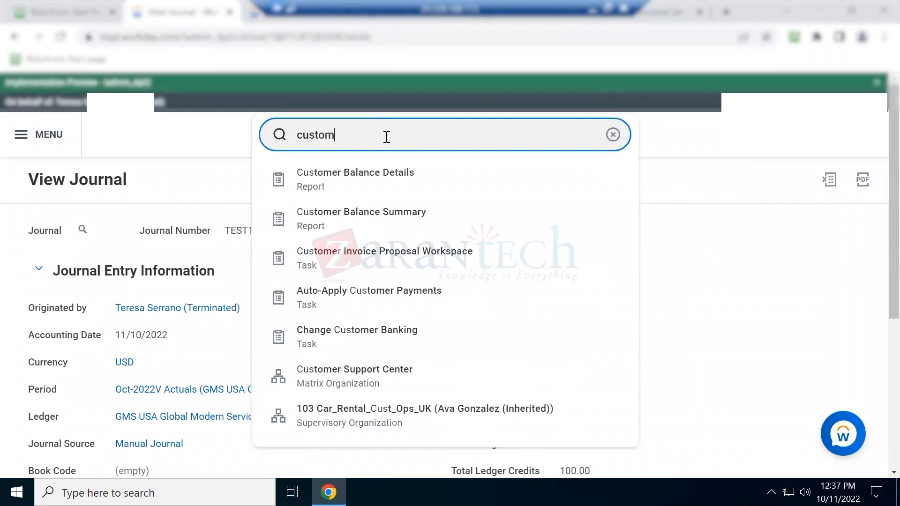
text( vaa)
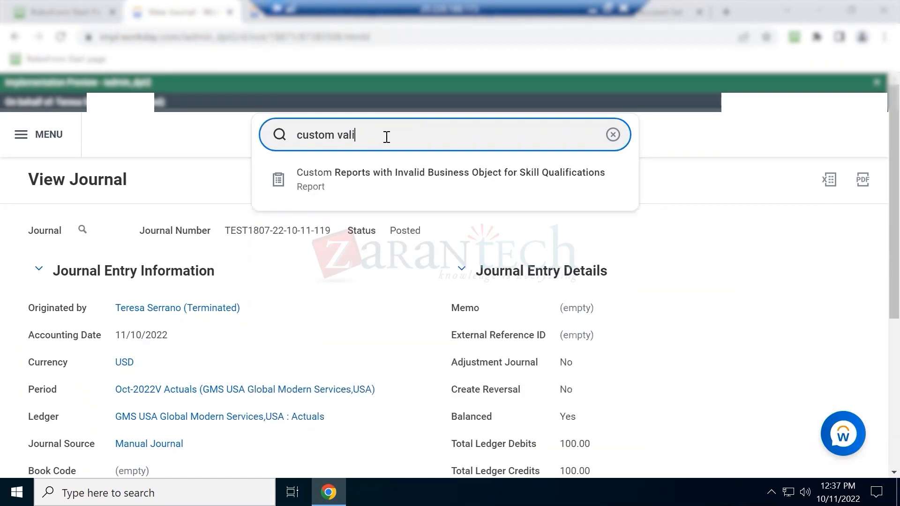
text(datio)
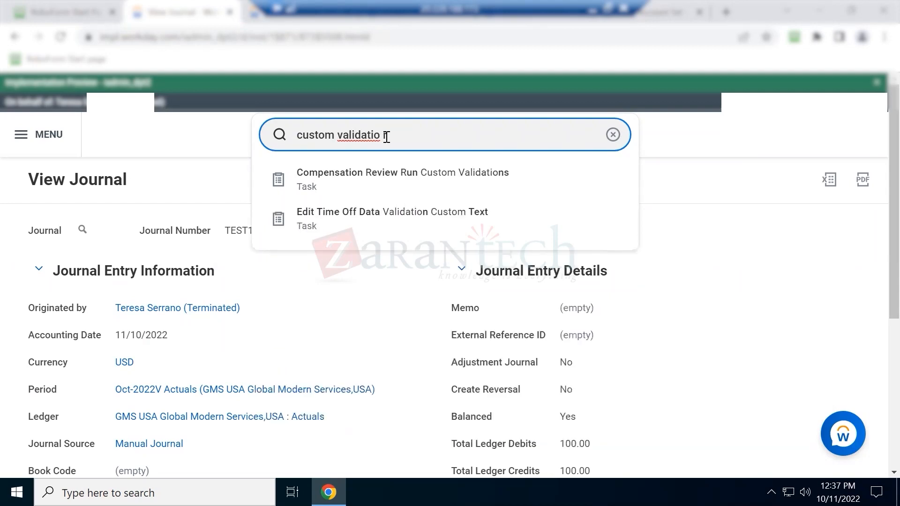
key(BackSpace)
key(BackSpace)
key(BackSpace)
key(BackSpace)
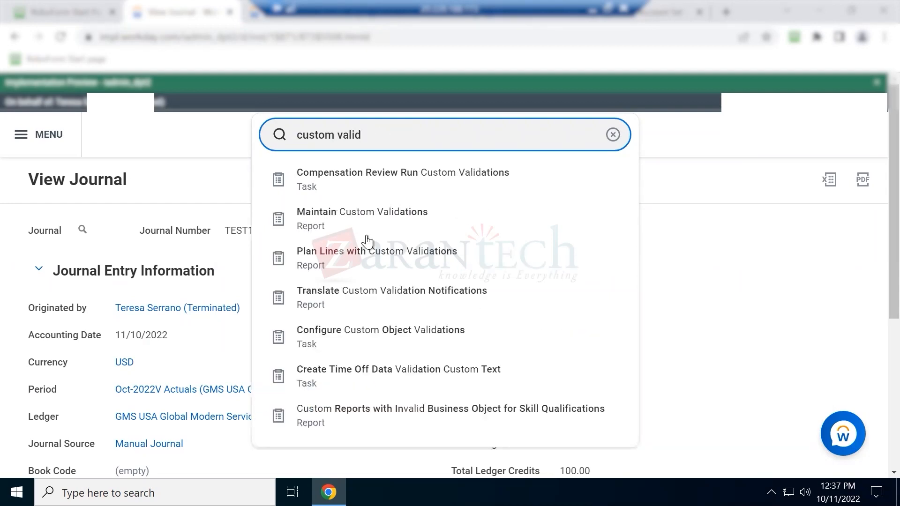
Open Maintain Custom Validations and start a new Critical validation for Accounting Journal
click(424, 217)
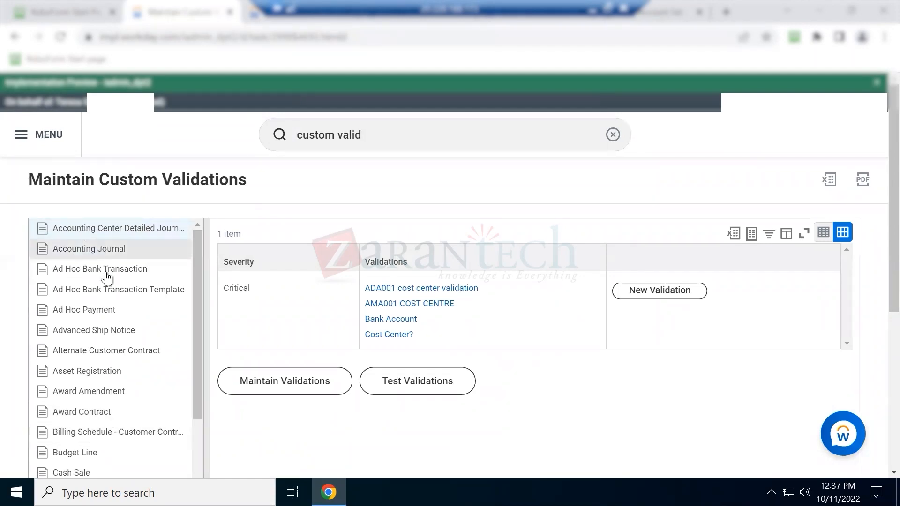
scroll(99, 384, down, 5)
scroll(100, 384, down, 3)
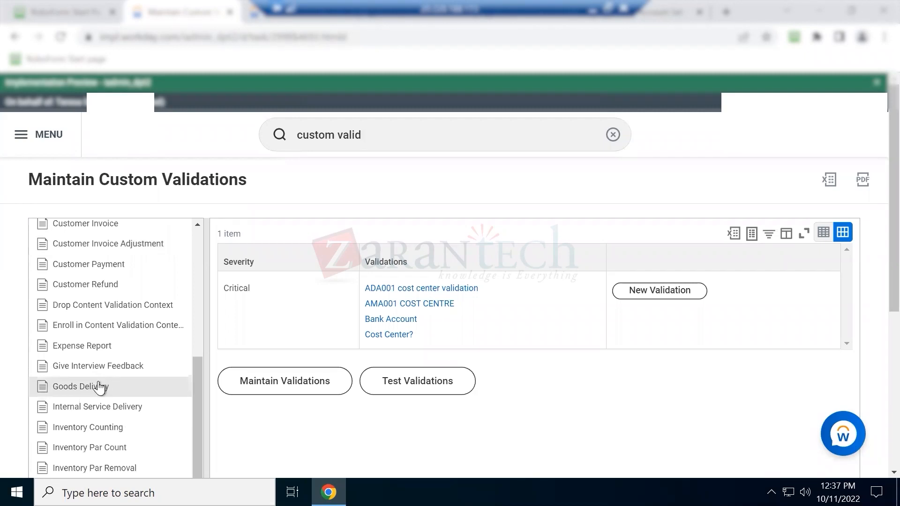
scroll(100, 388, up, 8)
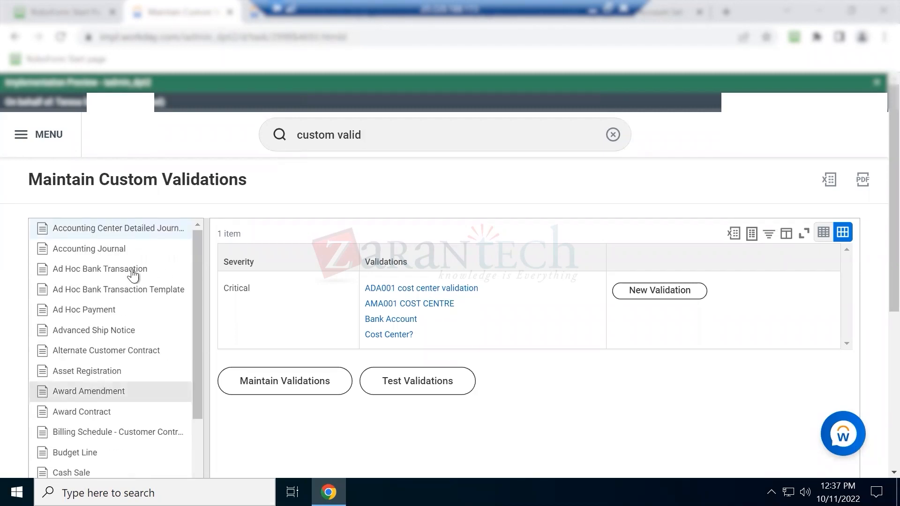
click(93, 253)
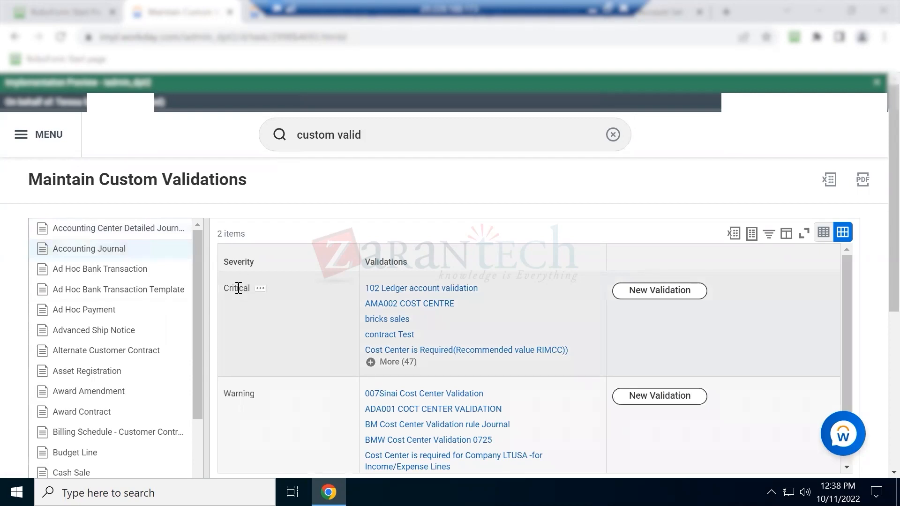
double_click(239, 287)
double_click(244, 396)
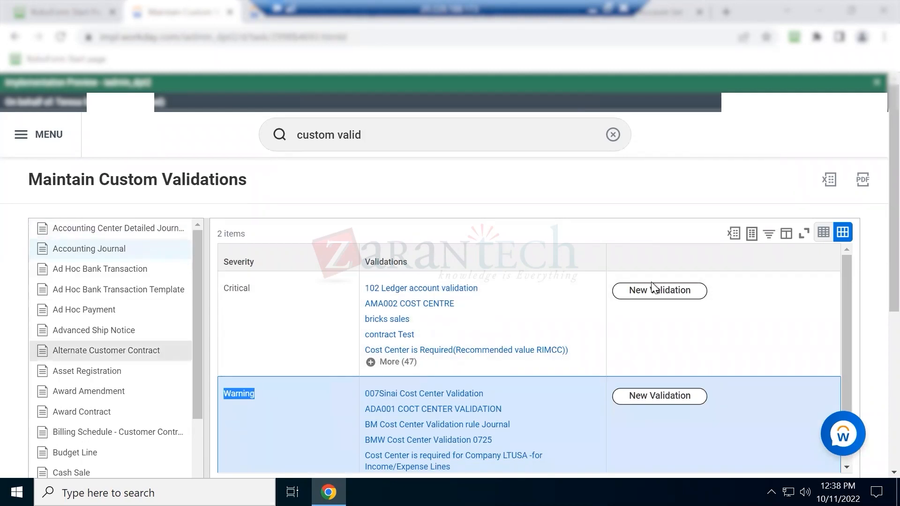
click(651, 284)
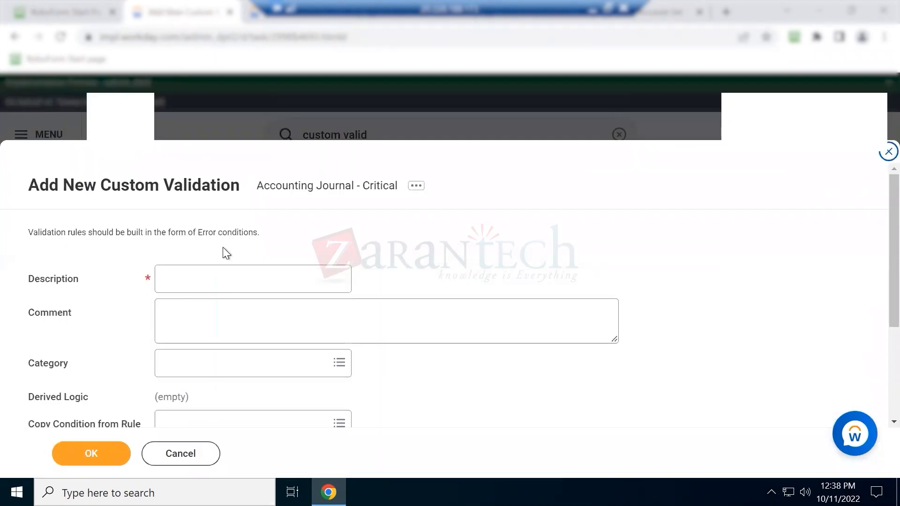
Give the new Accounting Journal validation the description 'ZT CC are mandatory'
scroll(223, 253, down, 5)
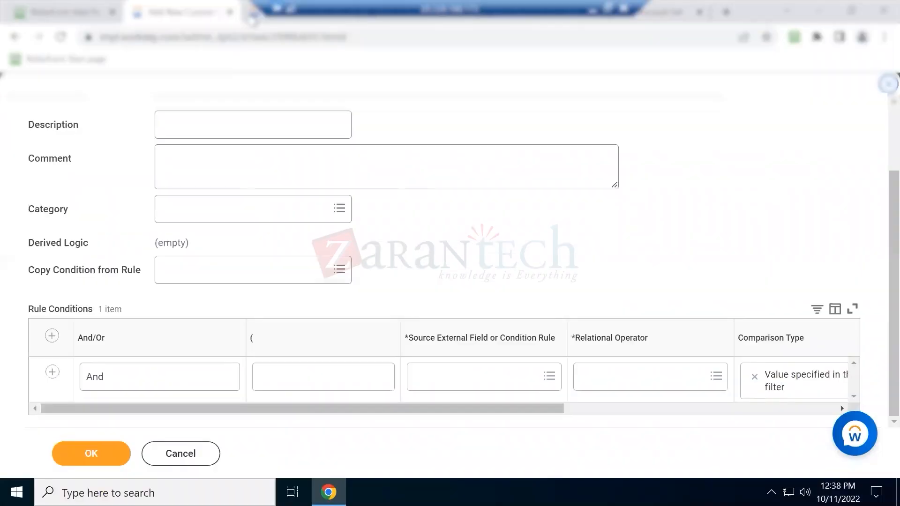
click(253, 18)
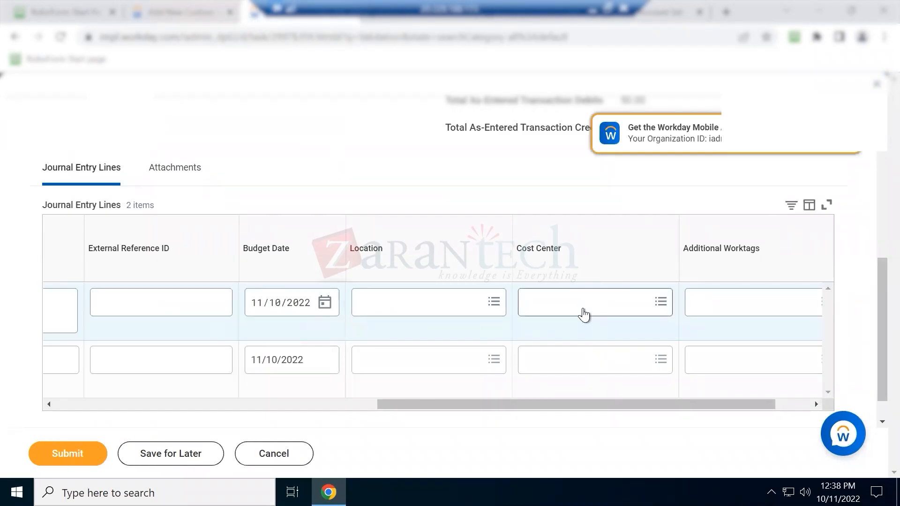
click(204, 11)
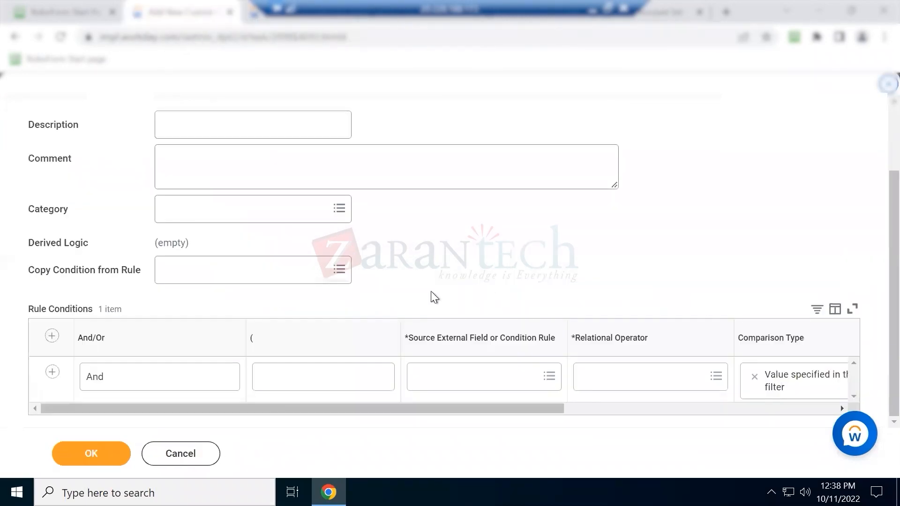
scroll(253, 124, up, 2)
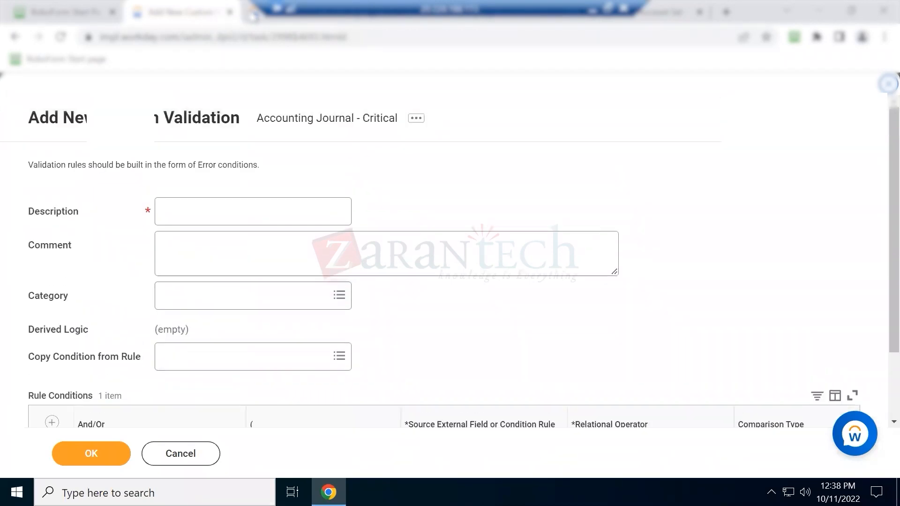
click(254, 15)
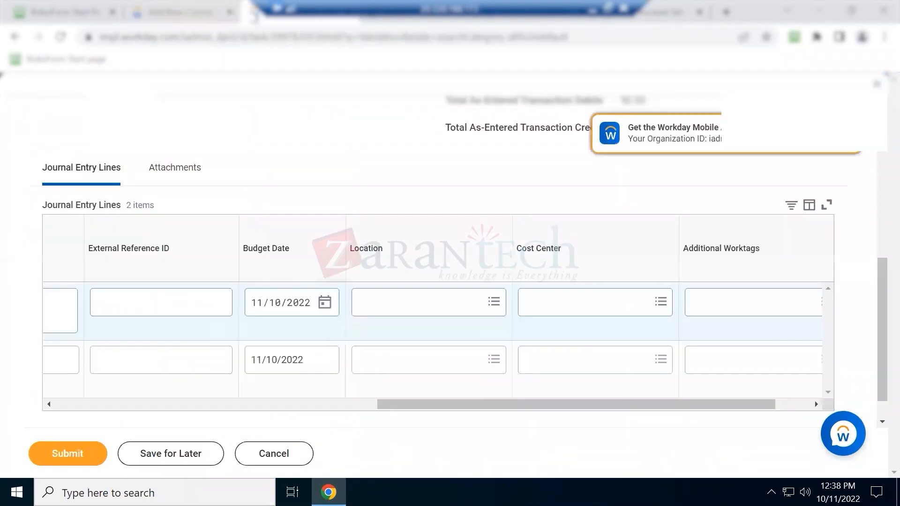
click(181, 14)
click(235, 221)
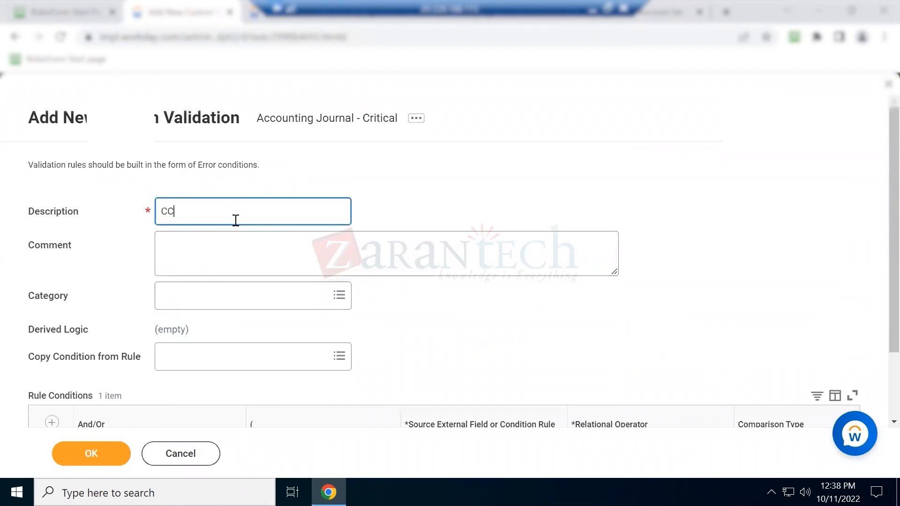
text(CC)
key(Home)
text(ZT)
key(Tab)
key(Tab)
key(Tab)
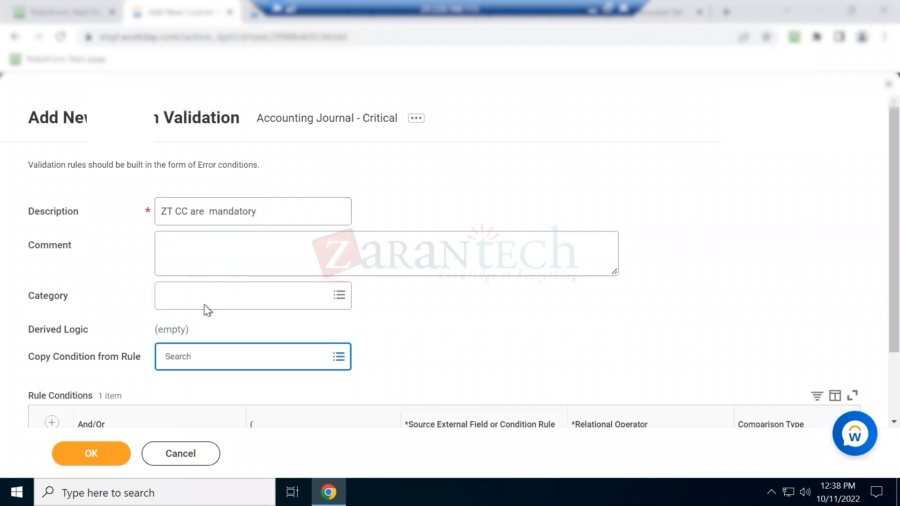
scroll(234, 332, down, 2)
Set the first rule condition's source field to Company
click(486, 377)
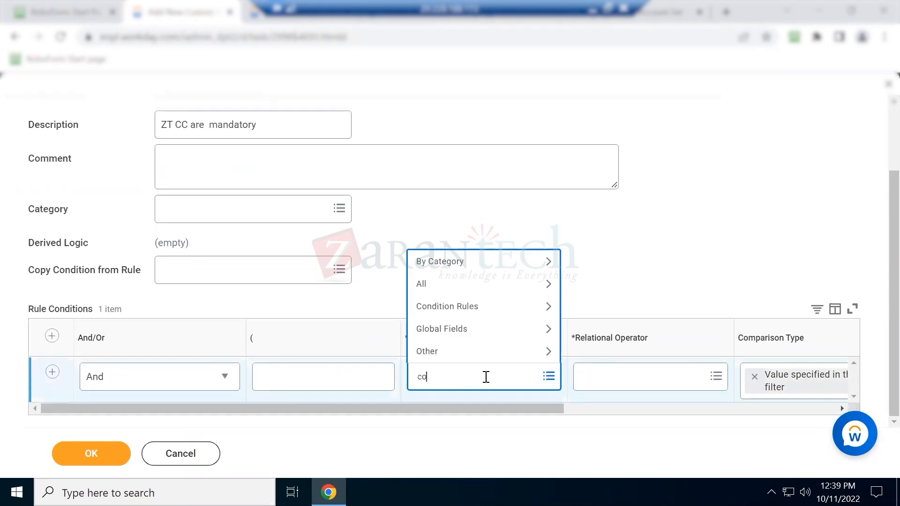
text(company)
key(Return)
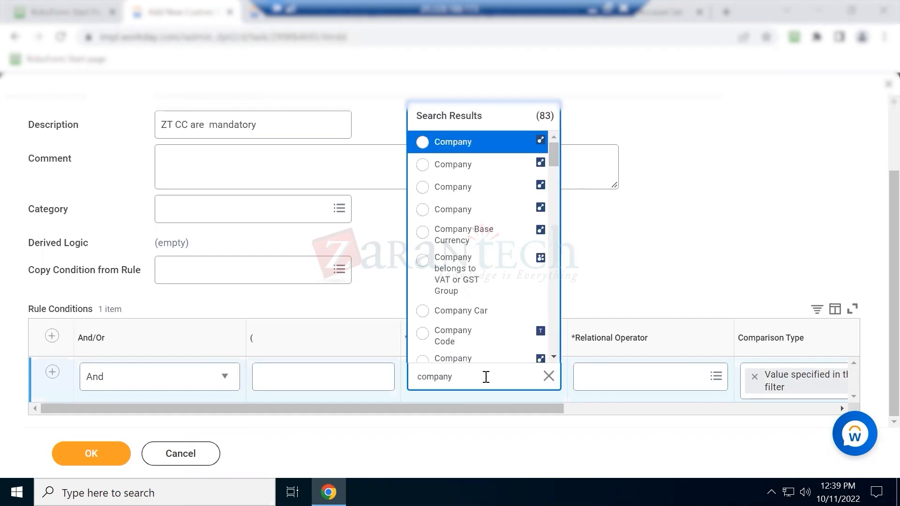
mouse_move(482, 144)
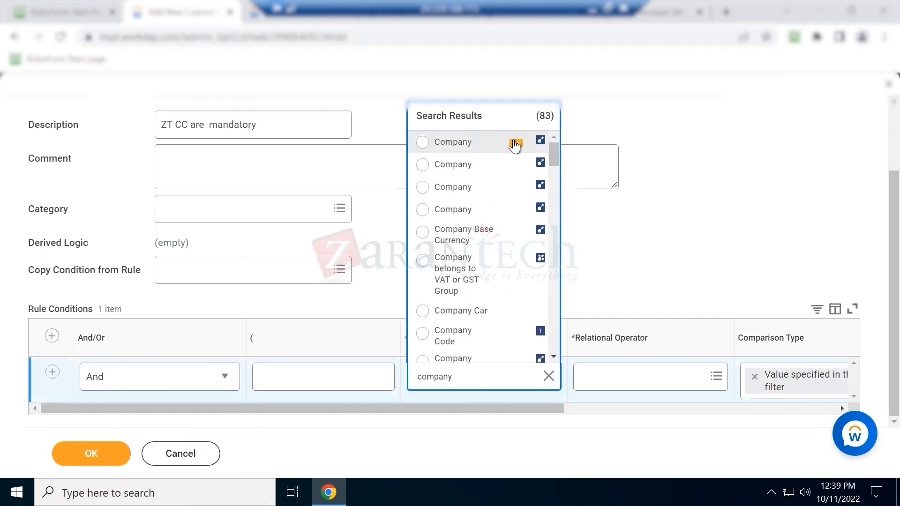
click(515, 145)
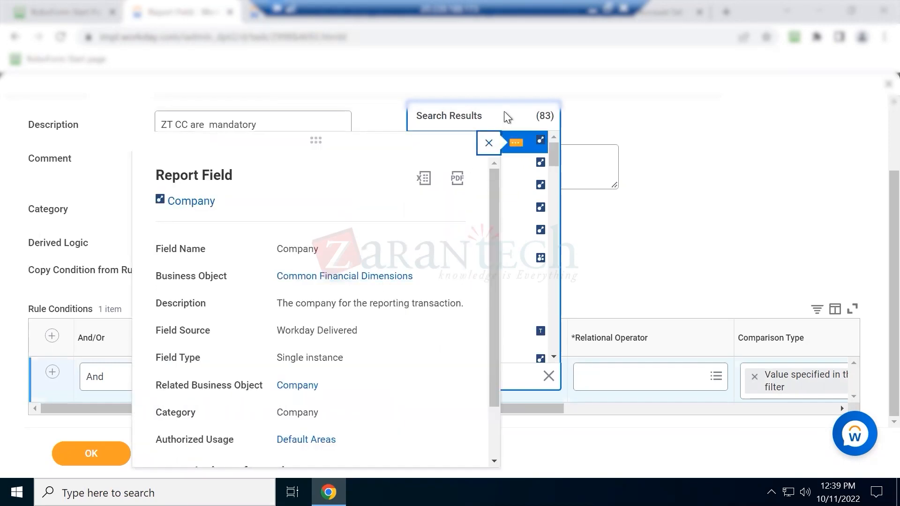
click(492, 143)
click(494, 142)
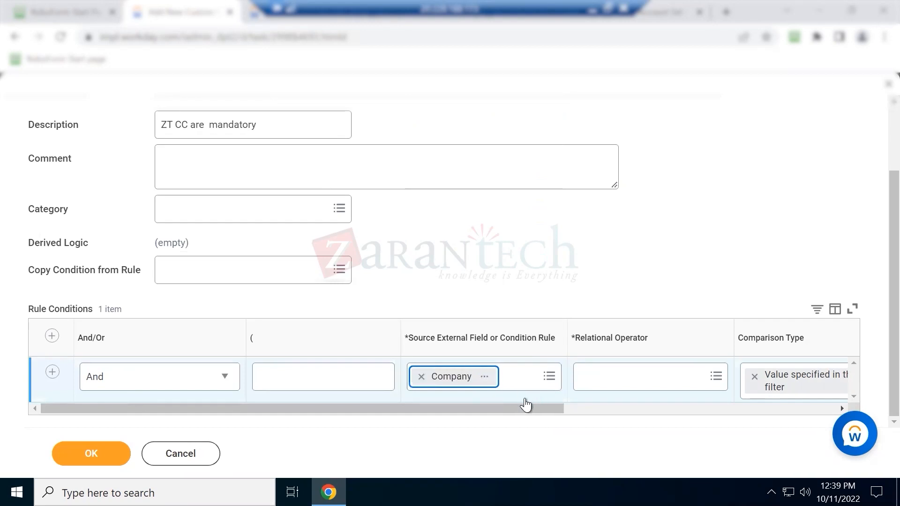
Use 'in the selection list' with comparison value GMS USA Global Modern Services,USA
click(614, 368)
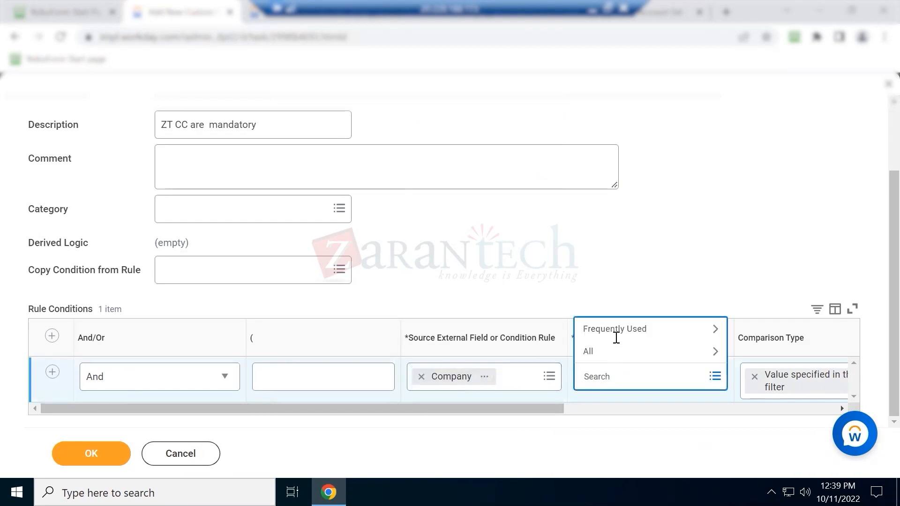
click(621, 329)
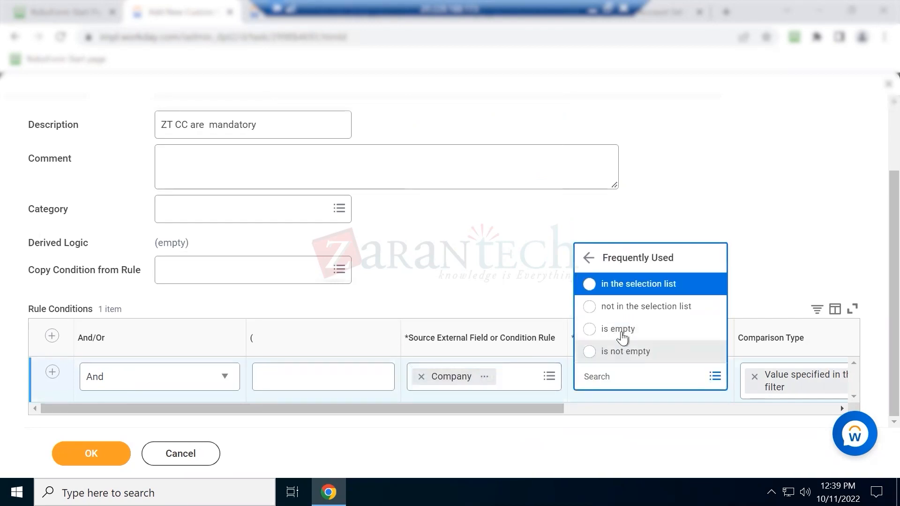
click(629, 284)
click(535, 409)
drag(694, 398, 776, 390)
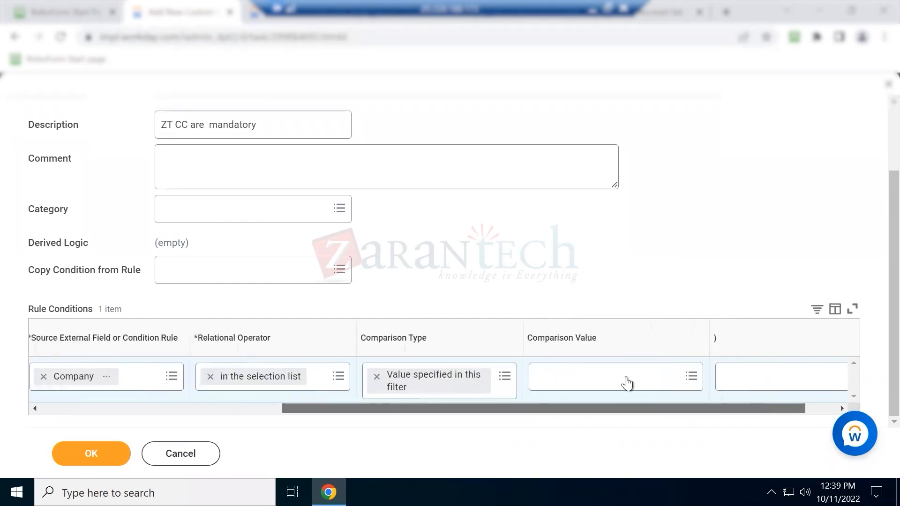
click(627, 378)
text(gms usa)
key(Return)
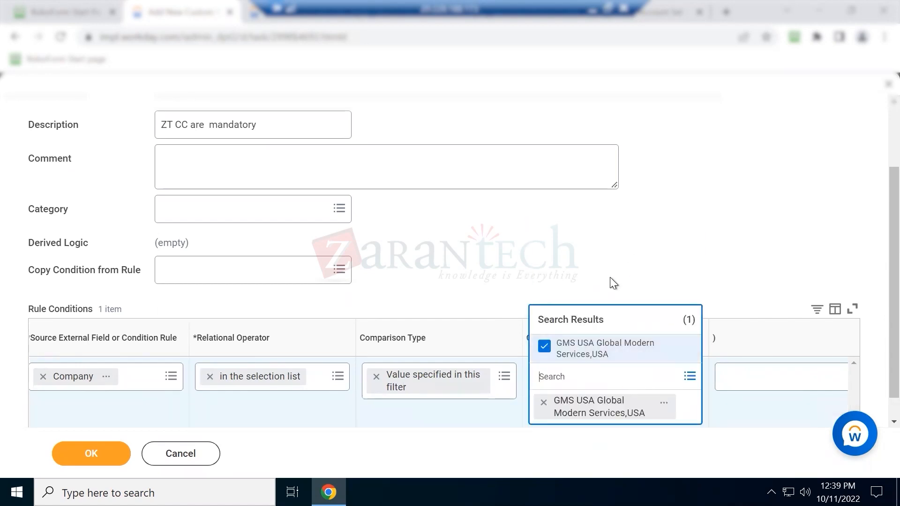
click(611, 278)
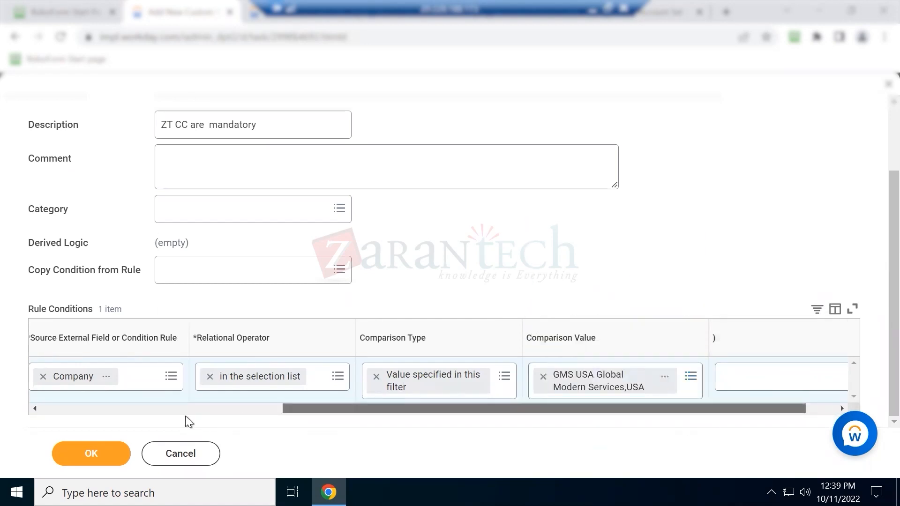
drag(210, 414, 105, 411)
Add a second rule condition with Ledger Account Type as its source field
click(53, 373)
click(450, 415)
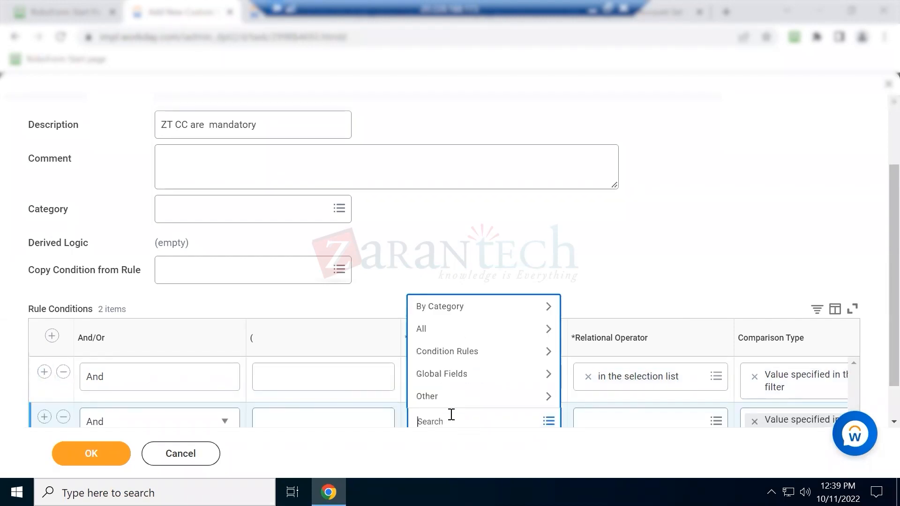
text(account type)
key(Return)
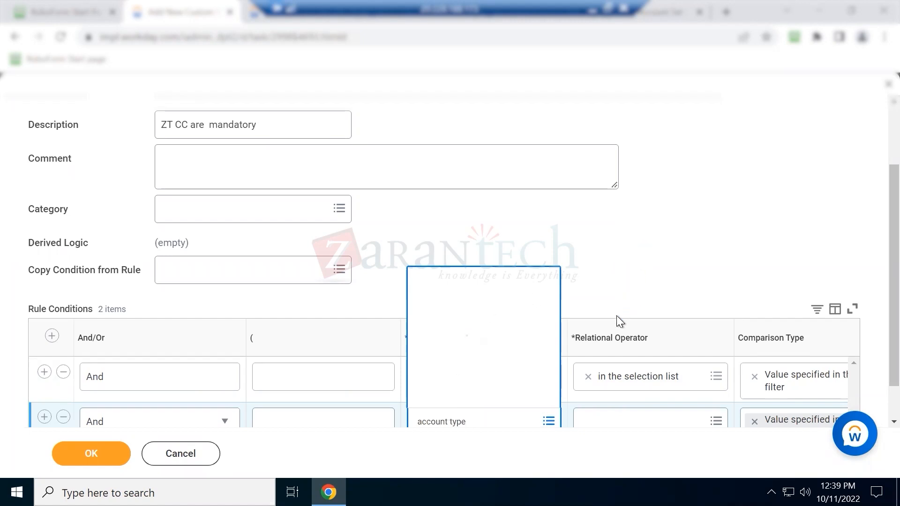
scroll(617, 316, down, 1)
click(471, 377)
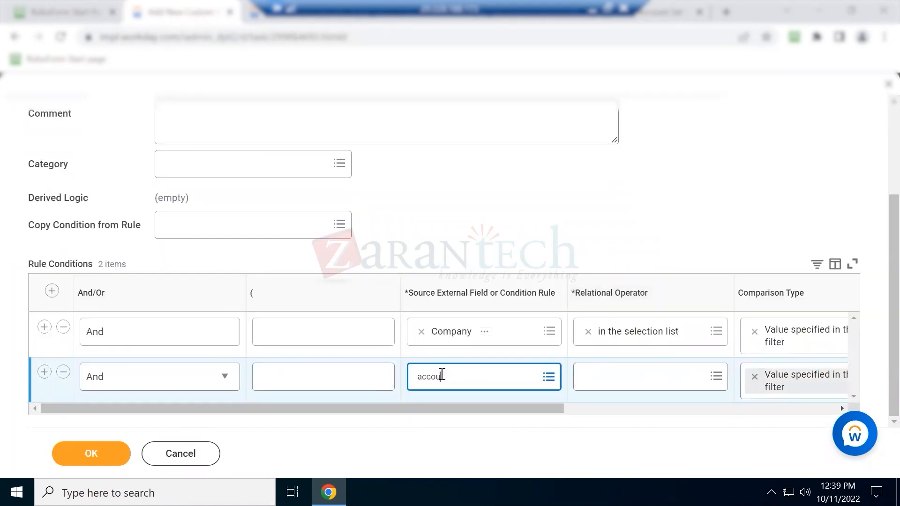
text(account ty)
key(Return)
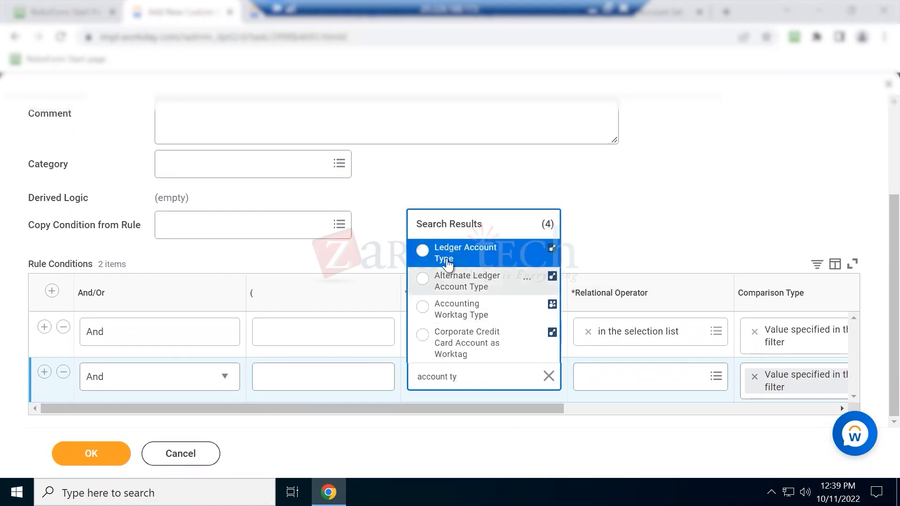
click(448, 258)
Set the second condition's operator to 'in the selection list'
click(604, 376)
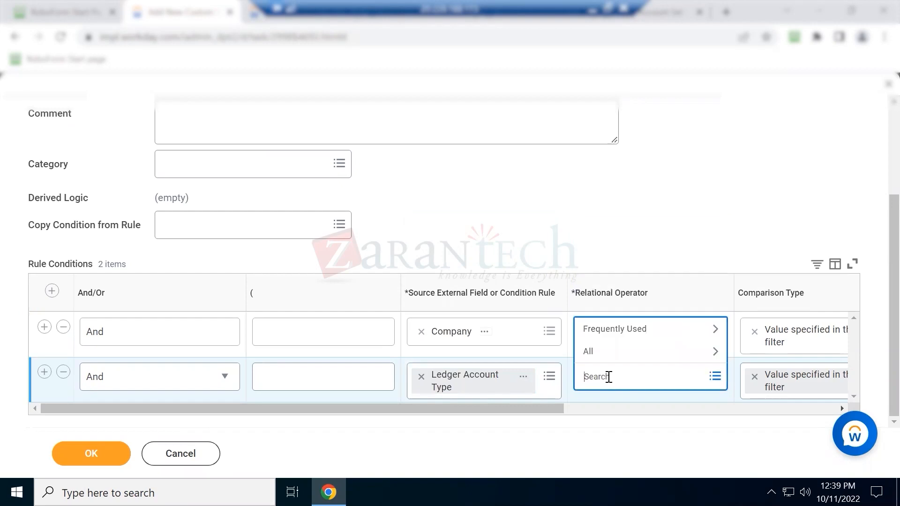
click(607, 328)
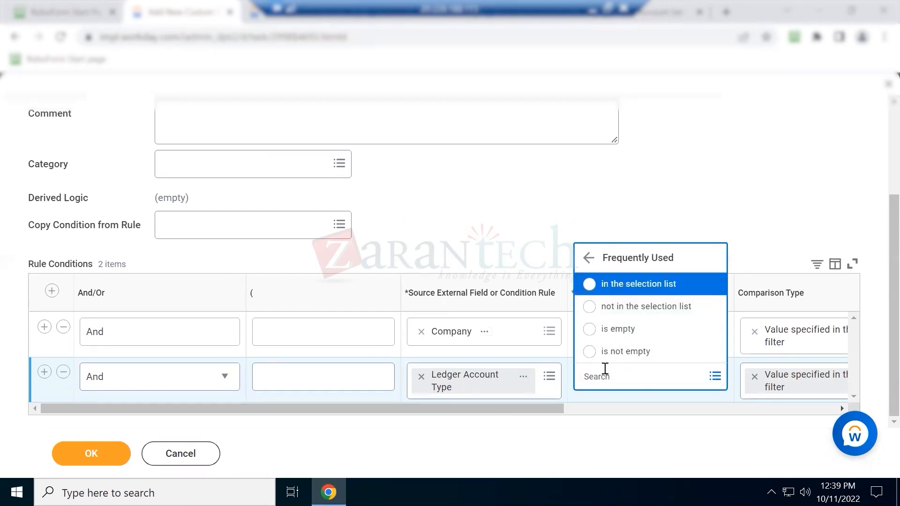
click(612, 408)
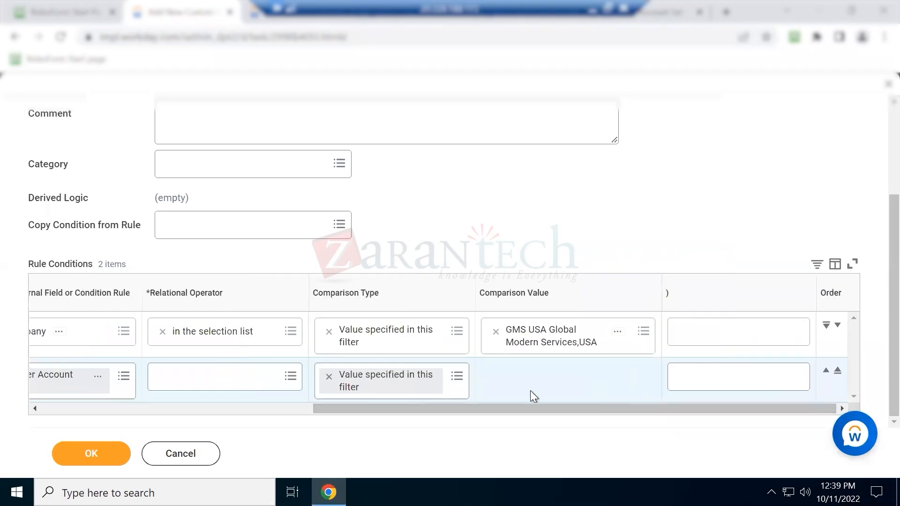
click(252, 384)
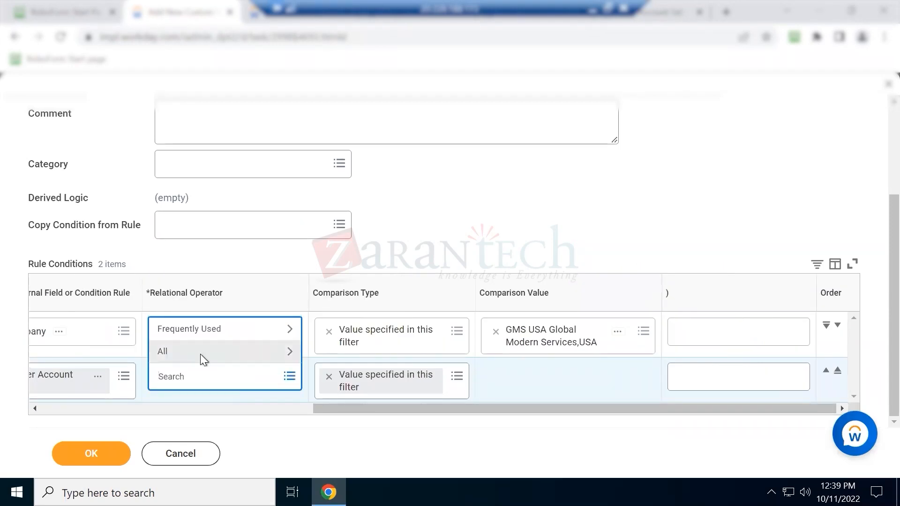
click(200, 354)
scroll(198, 300, down, 3)
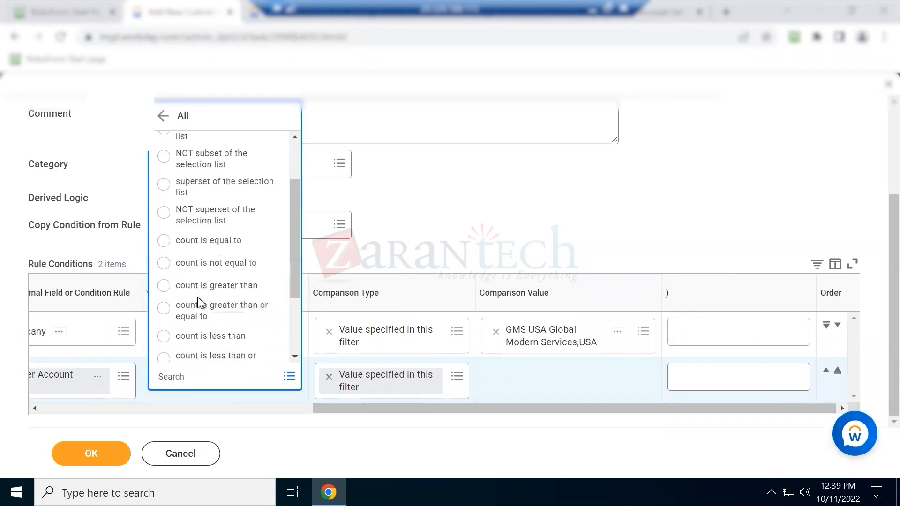
scroll(198, 299, down, 3)
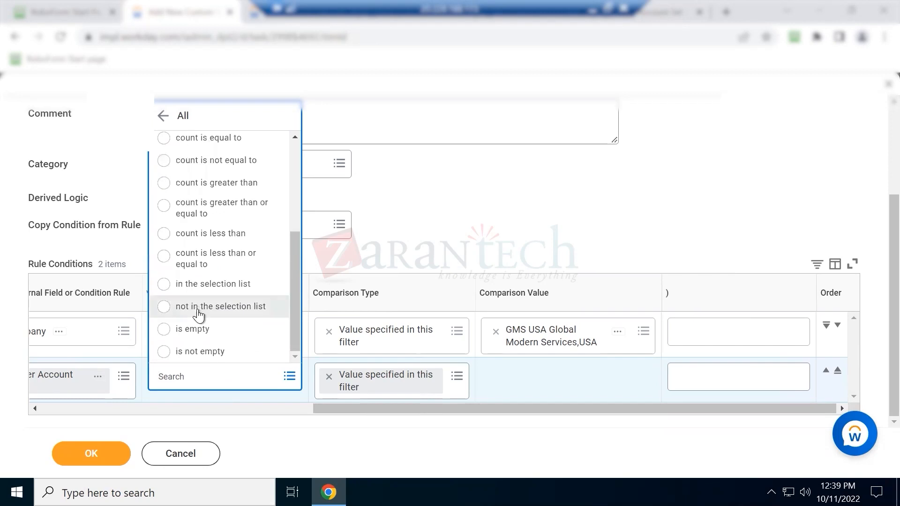
click(217, 292)
Choose Expense as the second condition's ledger account type value
click(598, 378)
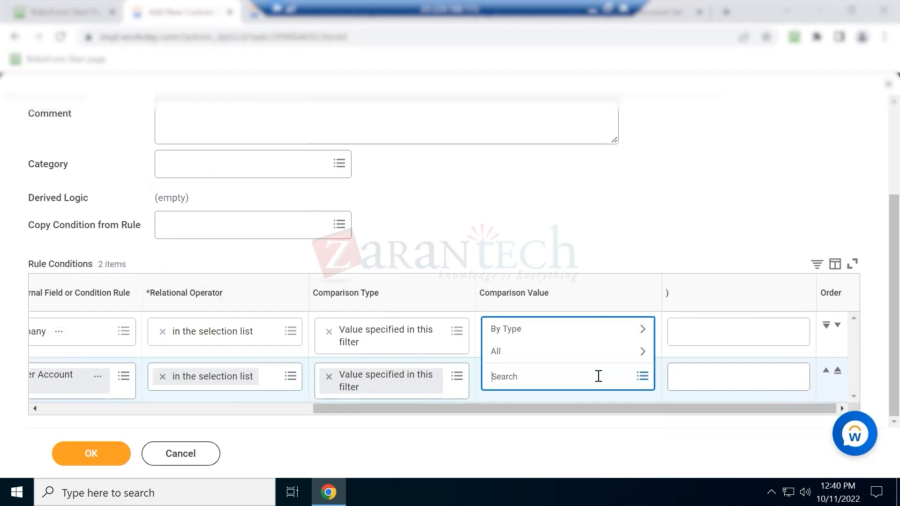
click(604, 330)
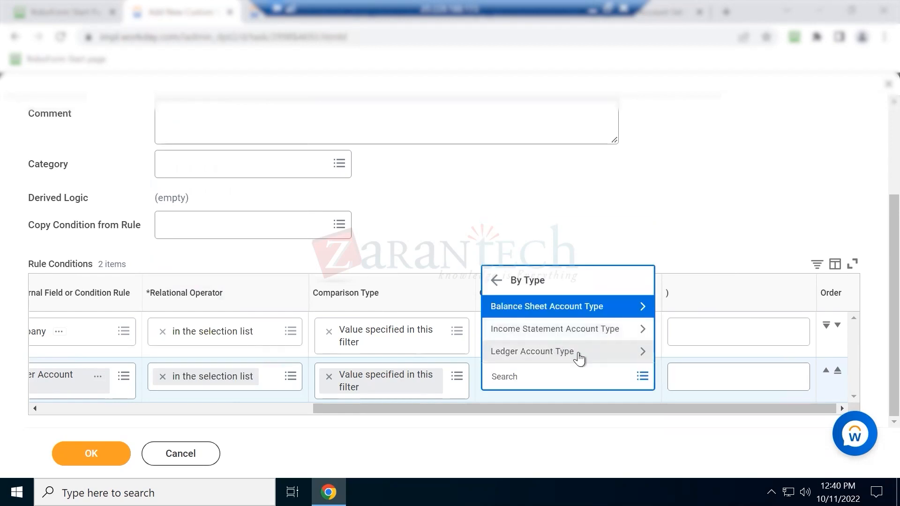
click(580, 356)
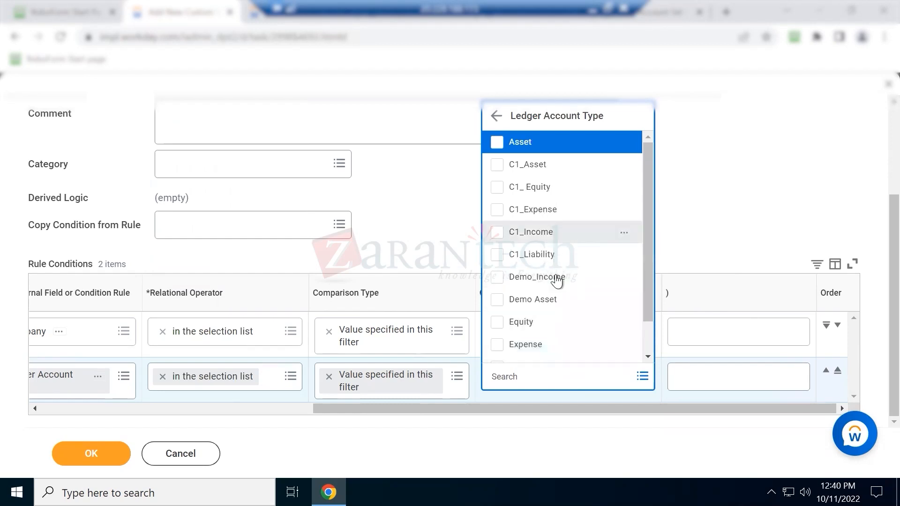
scroll(555, 304, down, 1)
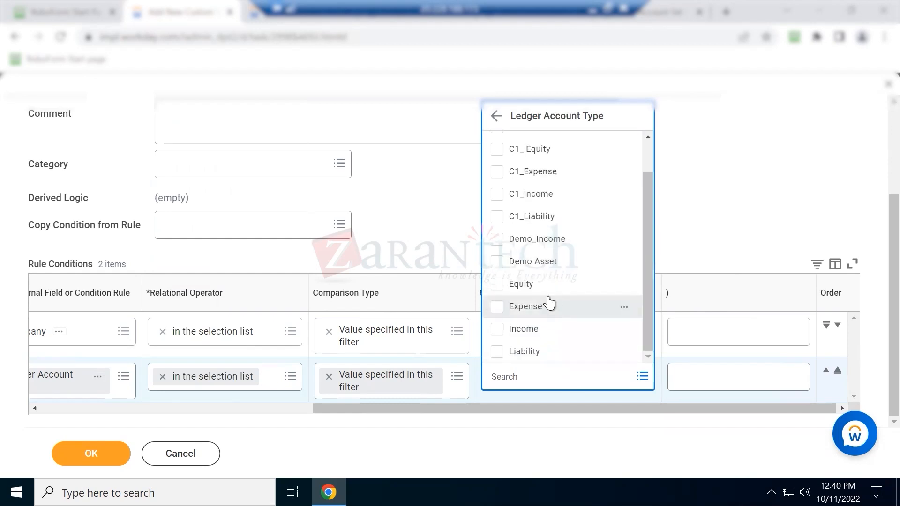
click(525, 307)
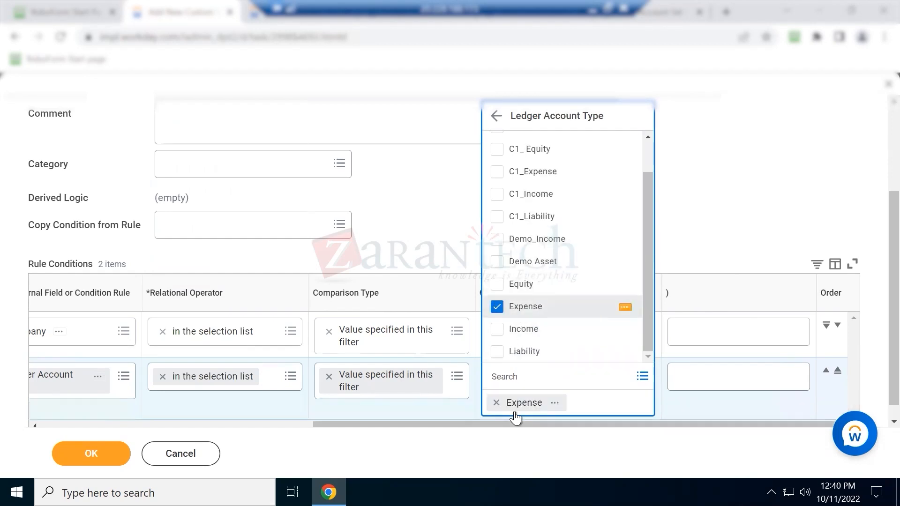
click(310, 410)
click(105, 412)
Add a third rule condition with Cost Center as its source field
click(44, 372)
click(464, 415)
text(cos)
key(Return)
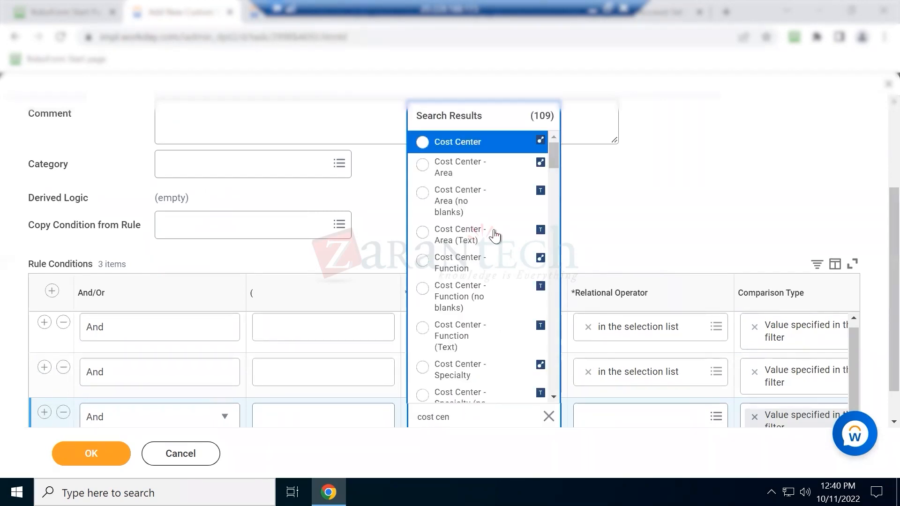
click(464, 145)
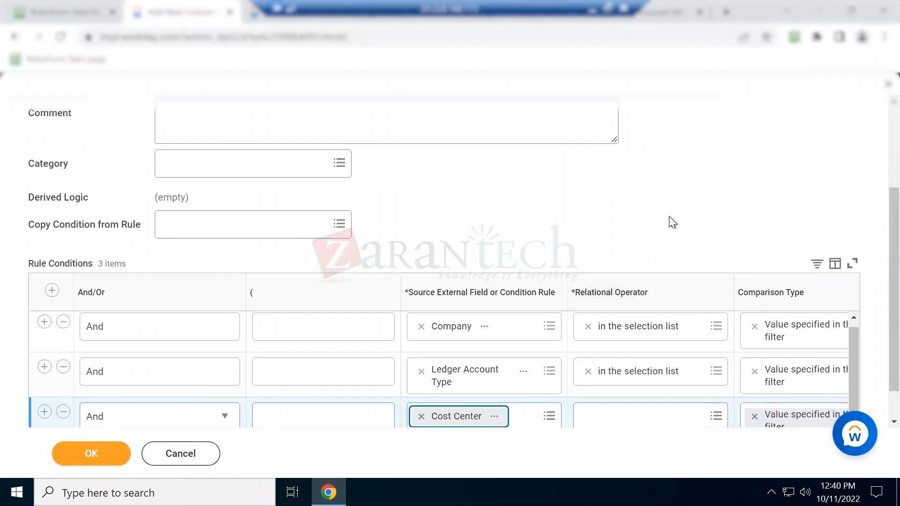
scroll(656, 351, down, 1)
Set the Cost Center operator to 'is empty' and save the validation
click(660, 376)
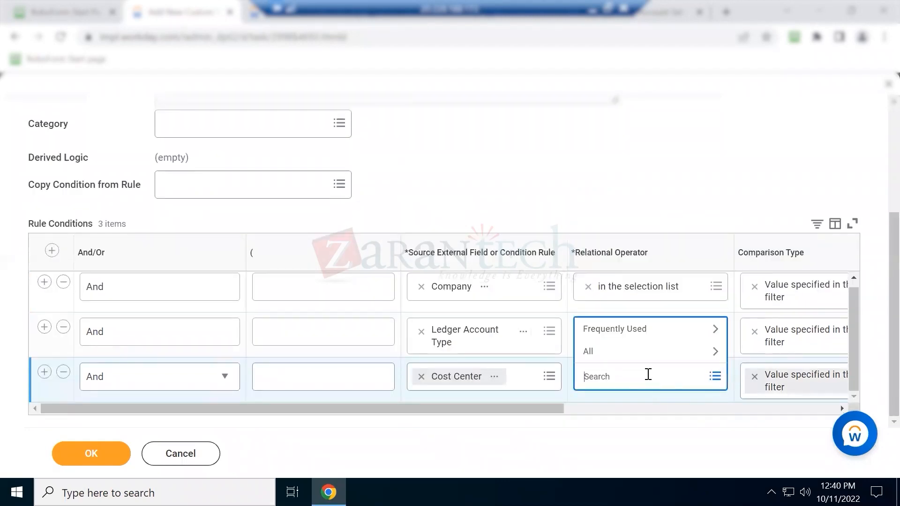
click(616, 350)
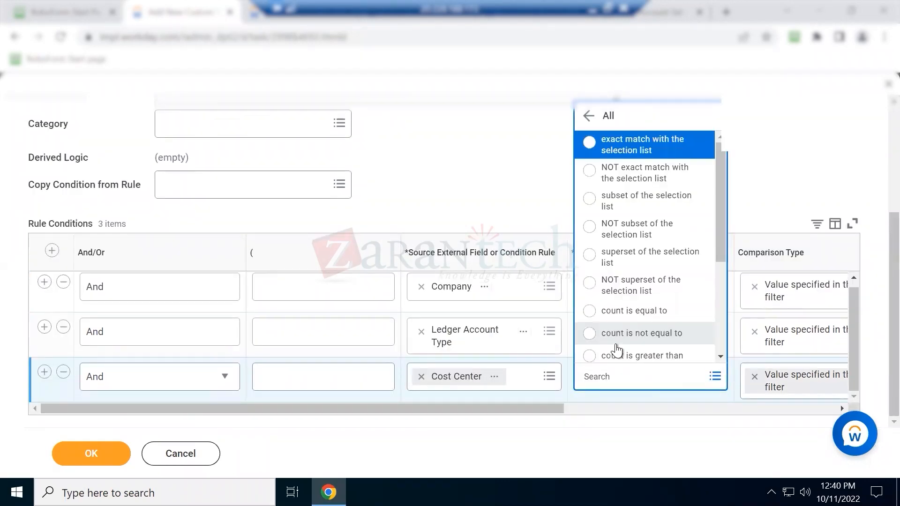
drag(724, 237, 722, 307)
click(614, 354)
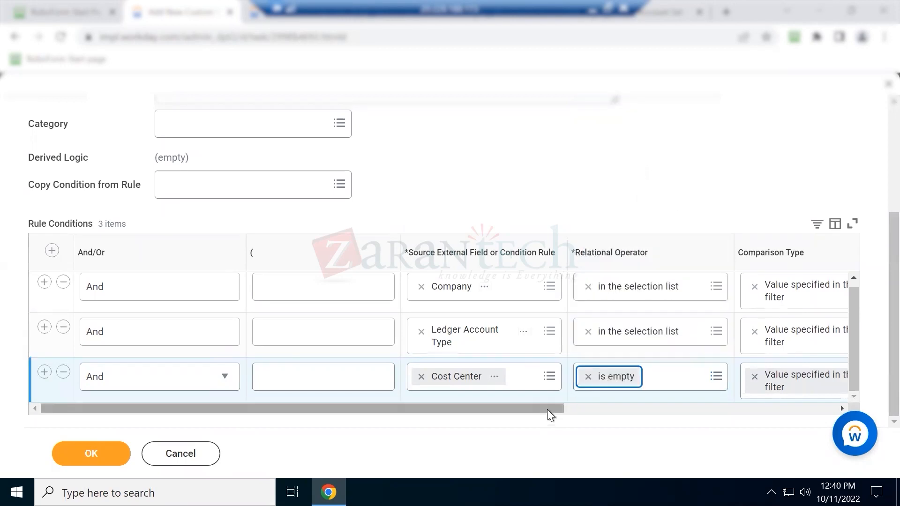
drag(718, 398, 119, 420)
click(105, 450)
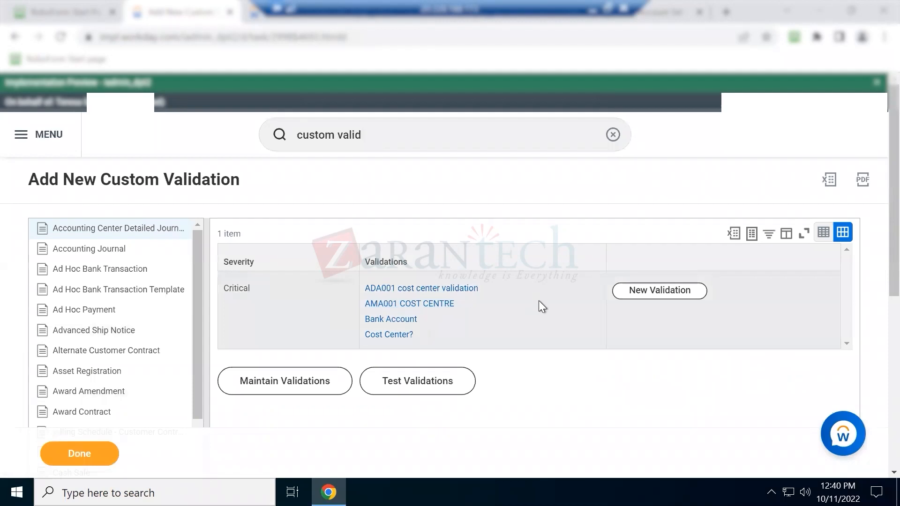
Review the full Accounting Journal critical validations list, then resubmit the journal entry
click(67, 250)
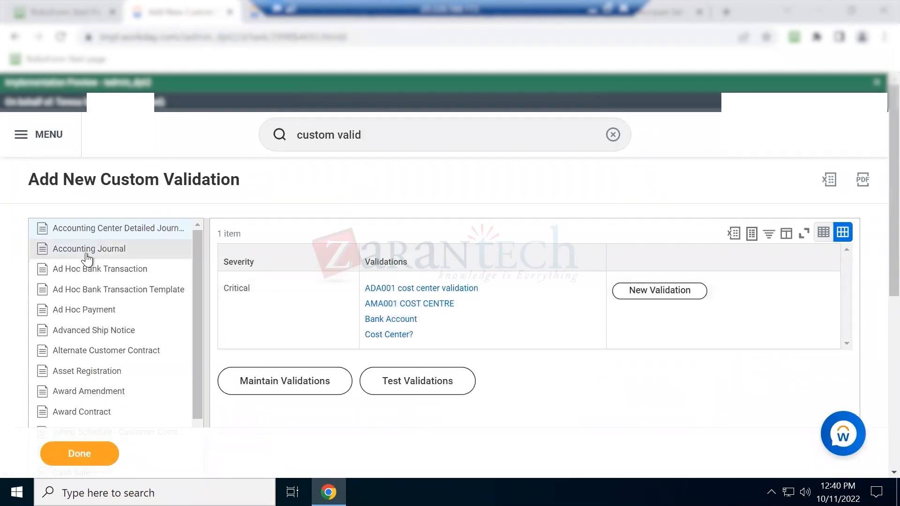
click(394, 363)
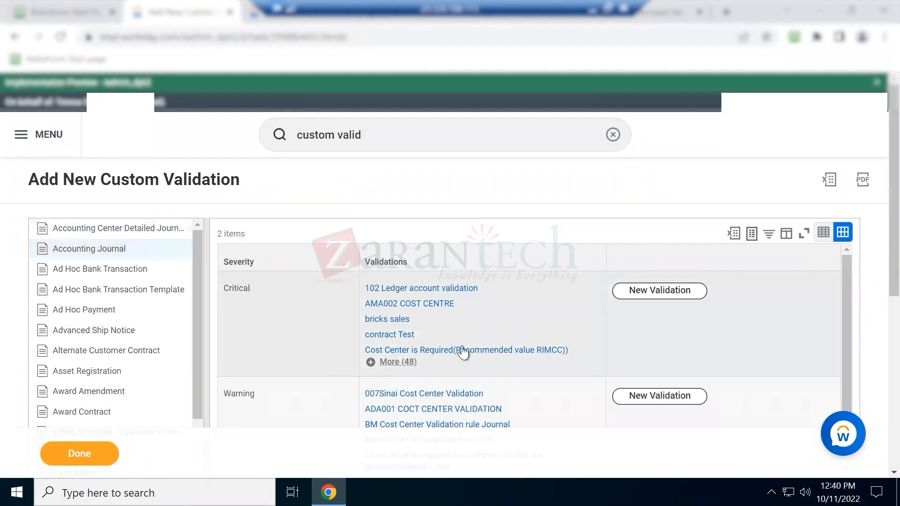
scroll(490, 362, down, 10)
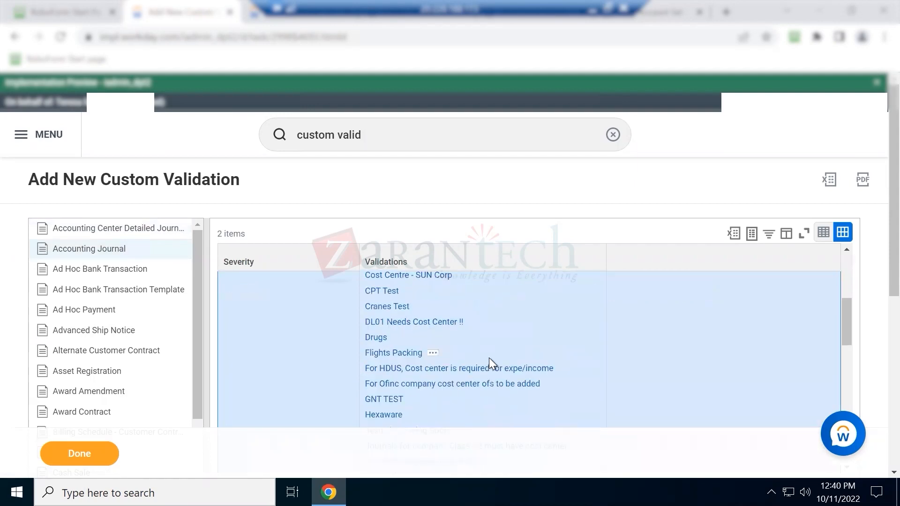
scroll(430, 403, down, 10)
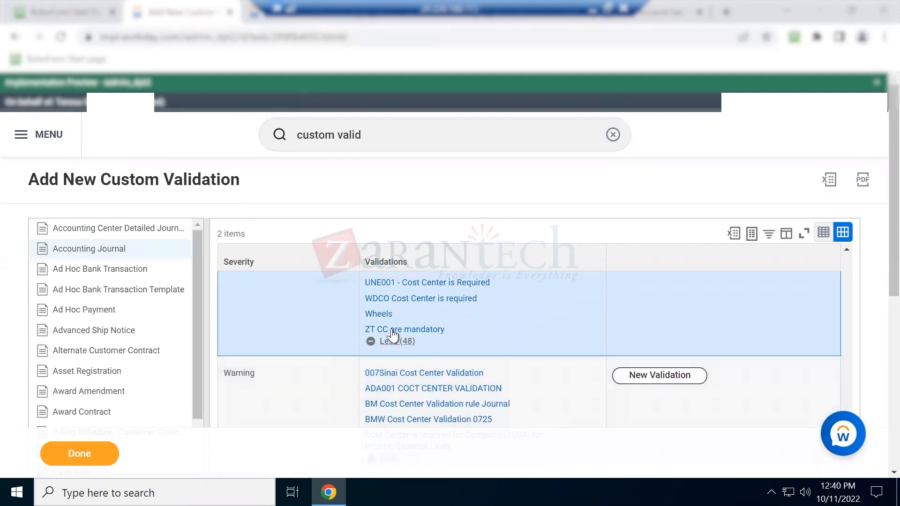
click(67, 450)
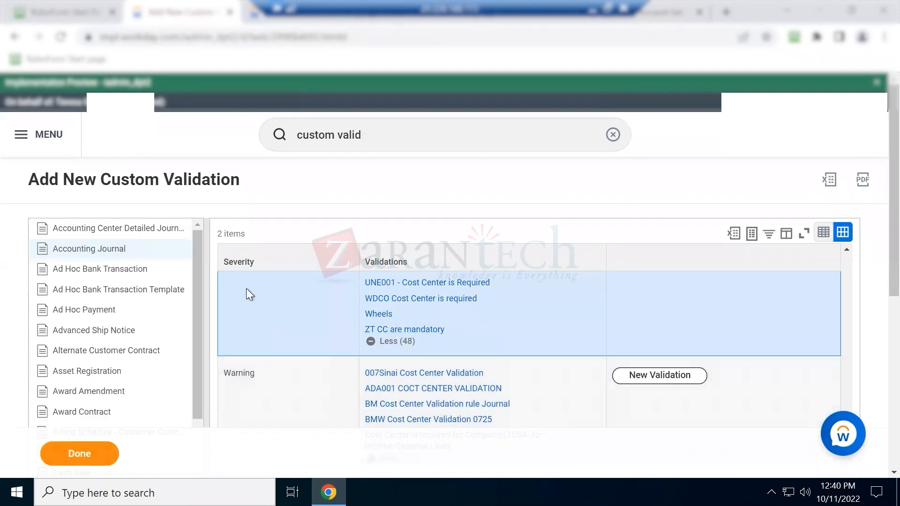
click(257, 12)
drag(524, 406, 230, 391)
click(74, 453)
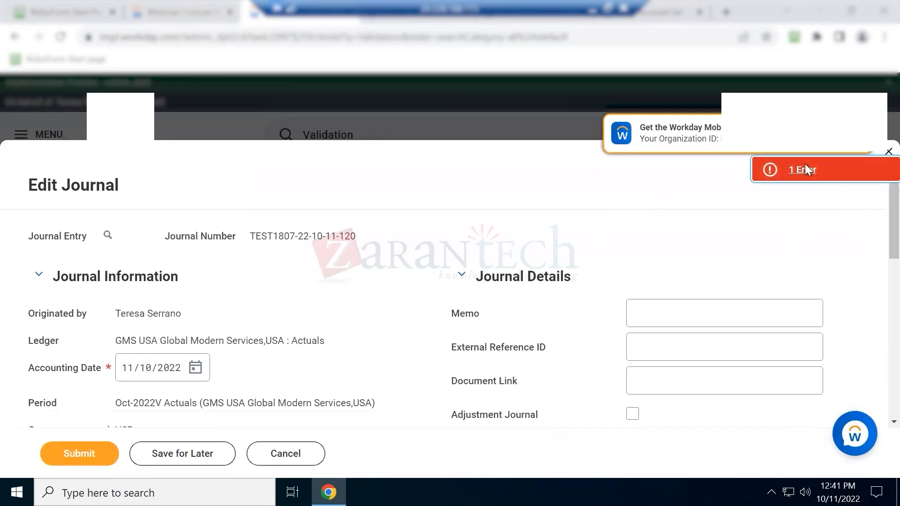
Read and dismiss the 'ZT CC are mandatory' submission error
click(803, 168)
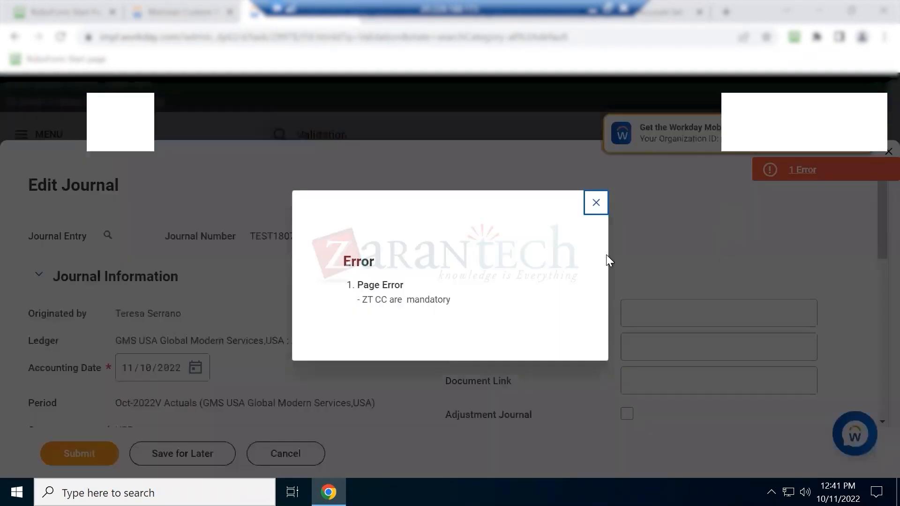
drag(413, 297, 479, 303)
click(411, 298)
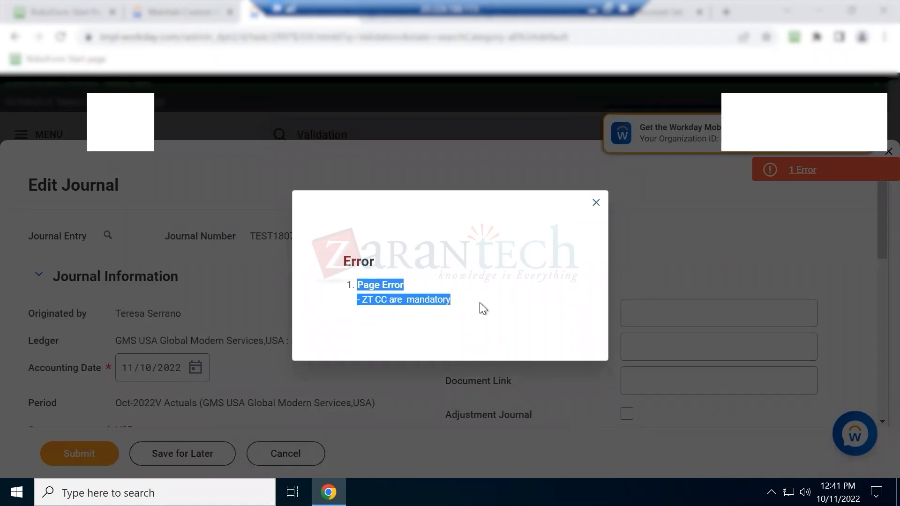
click(595, 203)
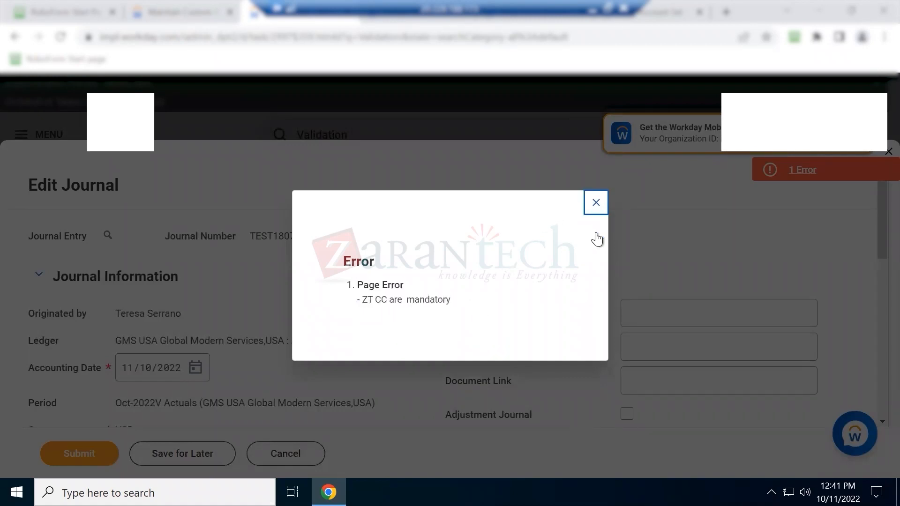
scroll(562, 346, down, 5)
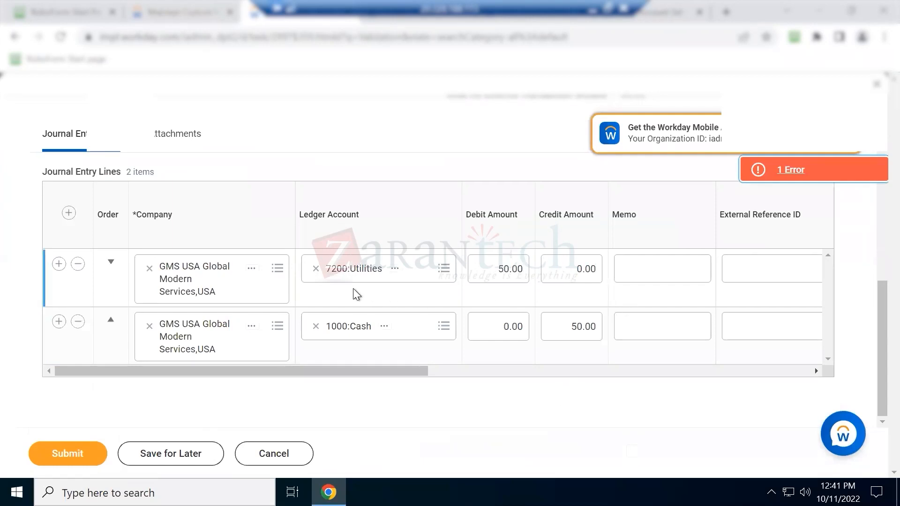
Change the debit line's ledger account to 1510:Buildings and resubmit the journal
click(315, 268)
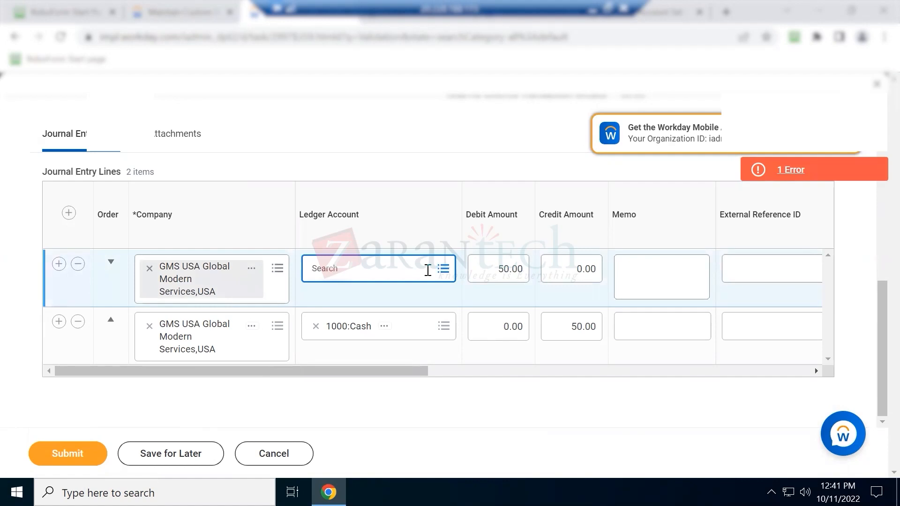
text(building)
key(Return)
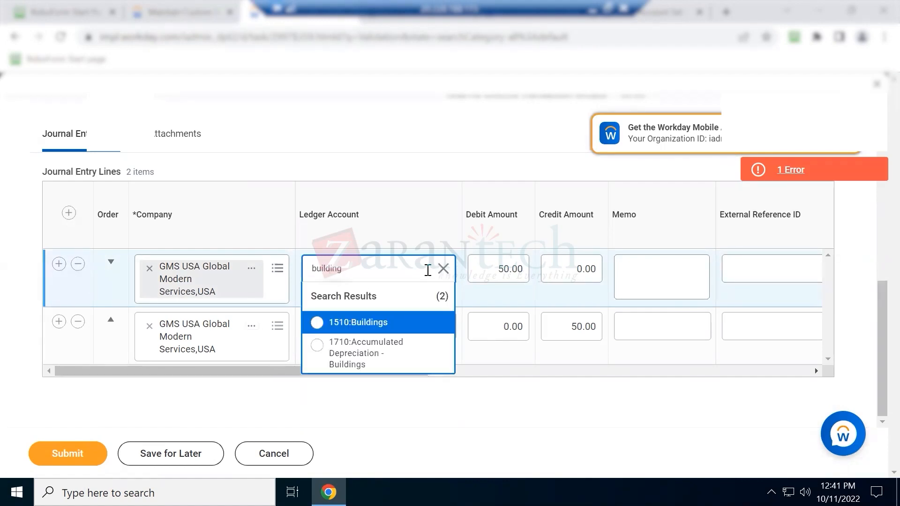
click(370, 325)
click(406, 133)
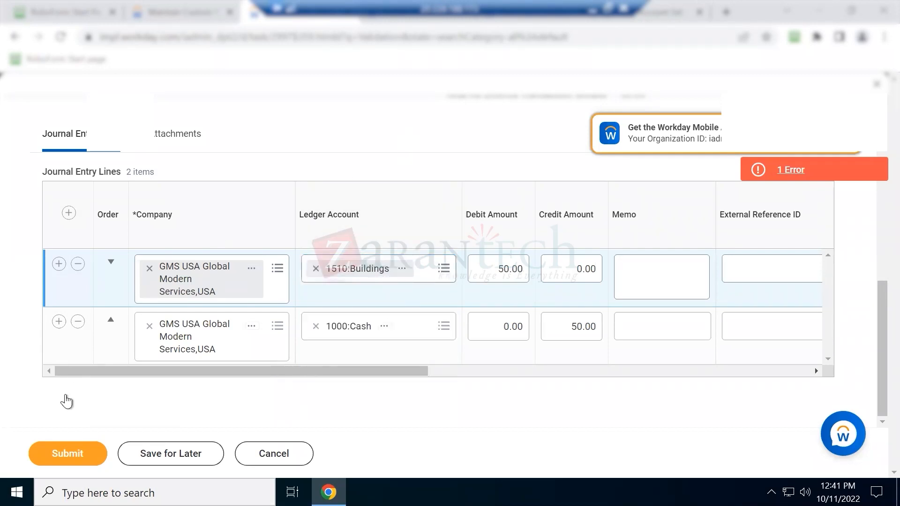
click(80, 460)
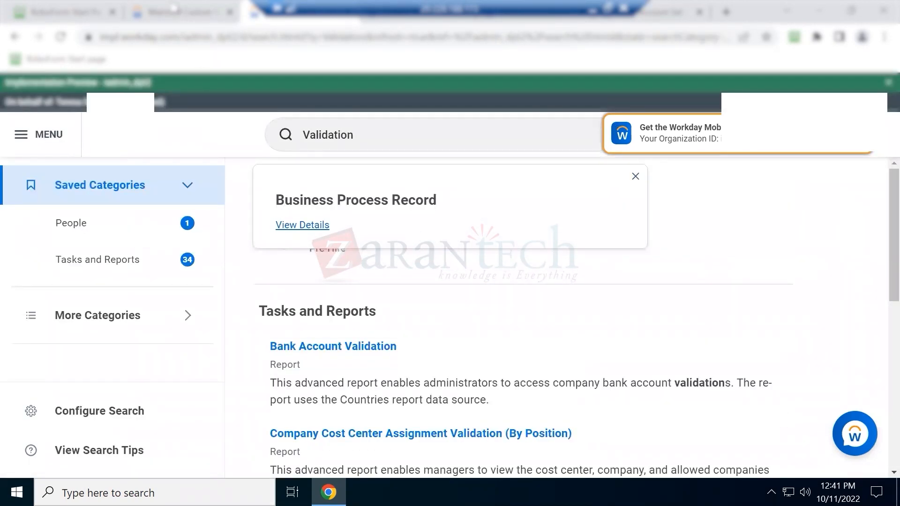
Return to the custom validations page and select the current search text
click(173, 7)
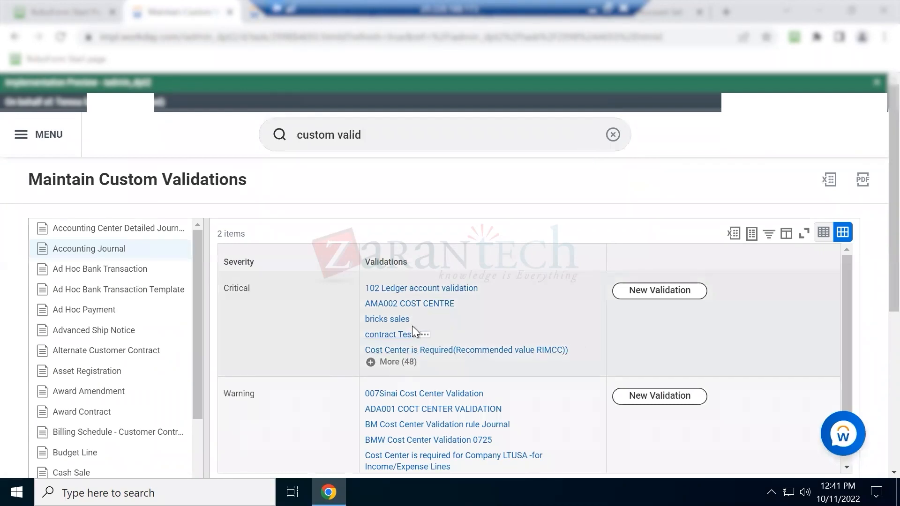
click(262, 11)
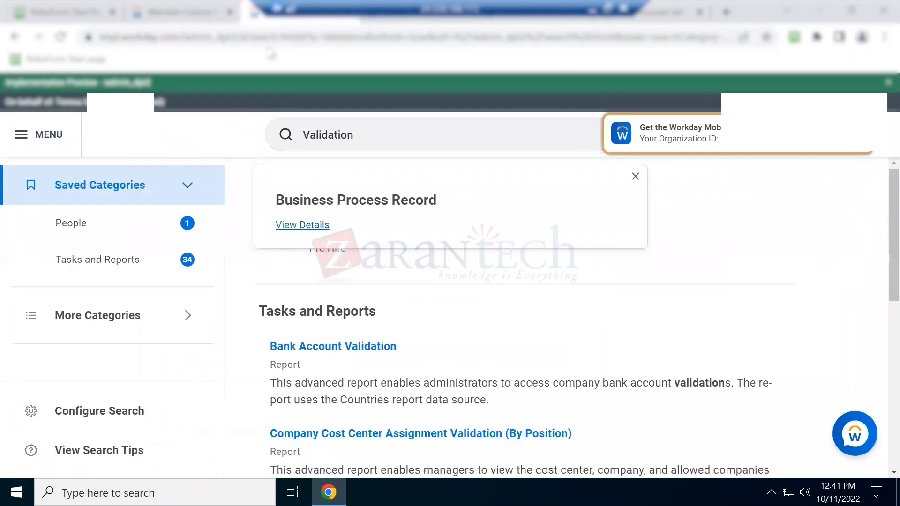
click(188, 12)
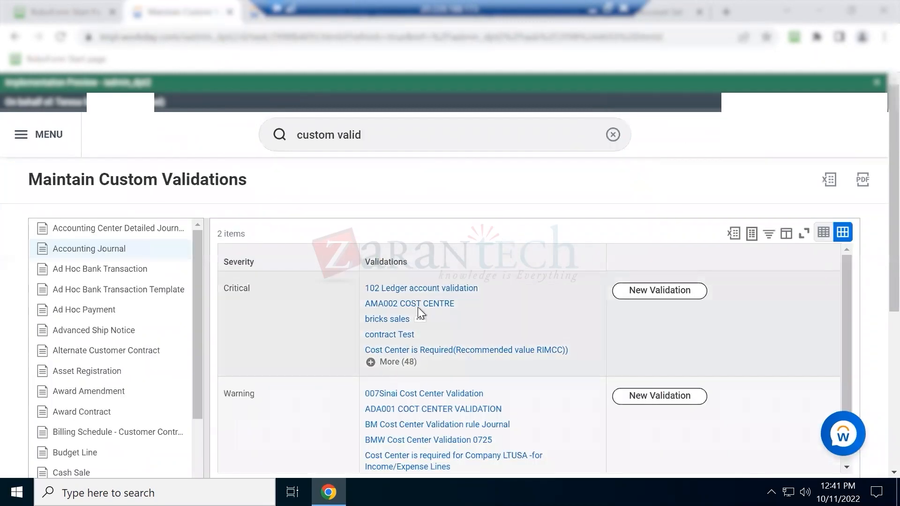
click(390, 132)
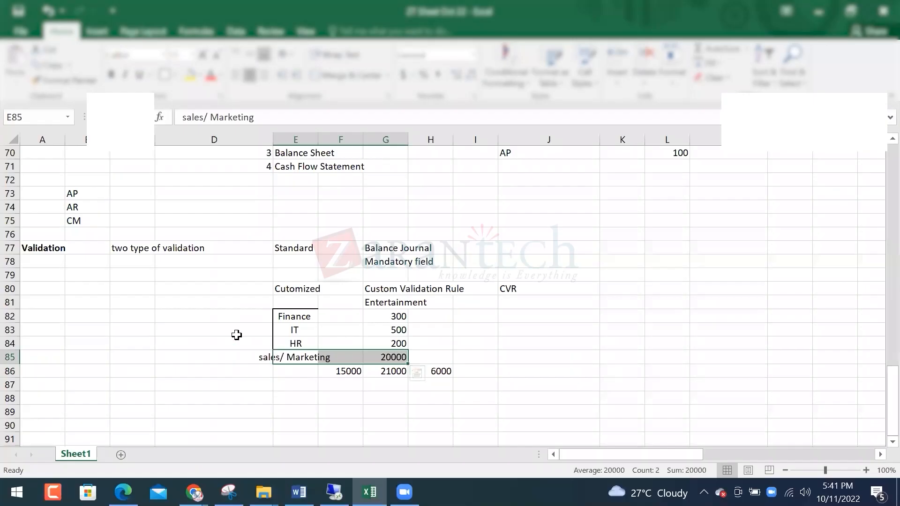
Fill the Standard cell E77 yellow, and make the Cutomized cell E80 yellow and bold
click(44, 244)
click(306, 252)
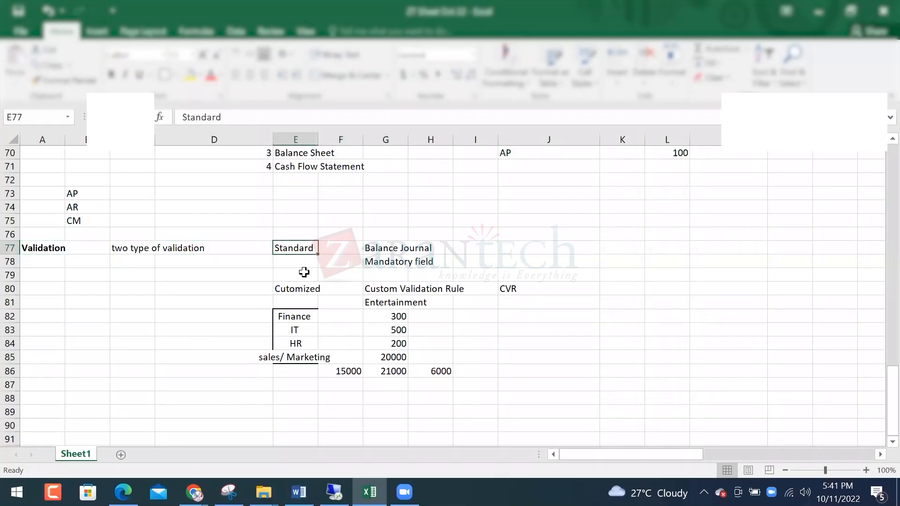
click(190, 75)
click(305, 290)
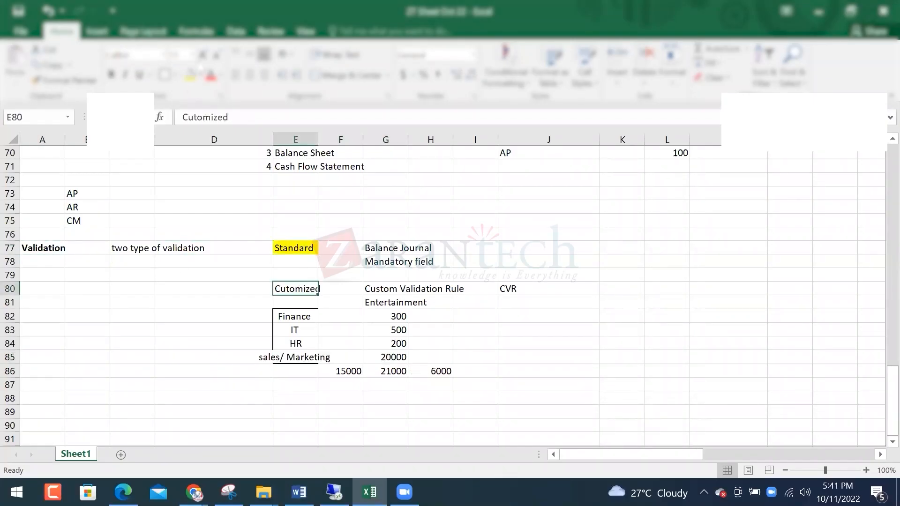
click(190, 75)
click(111, 75)
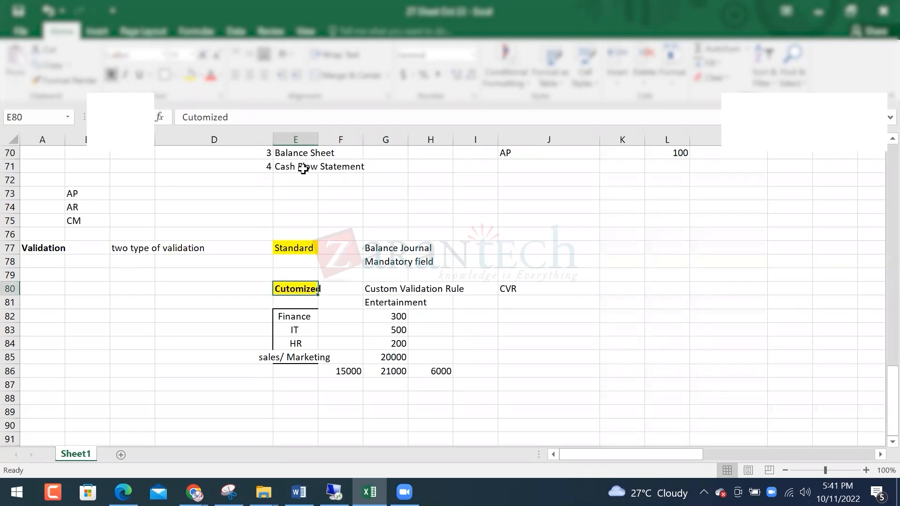
scroll(303, 168, up, 3)
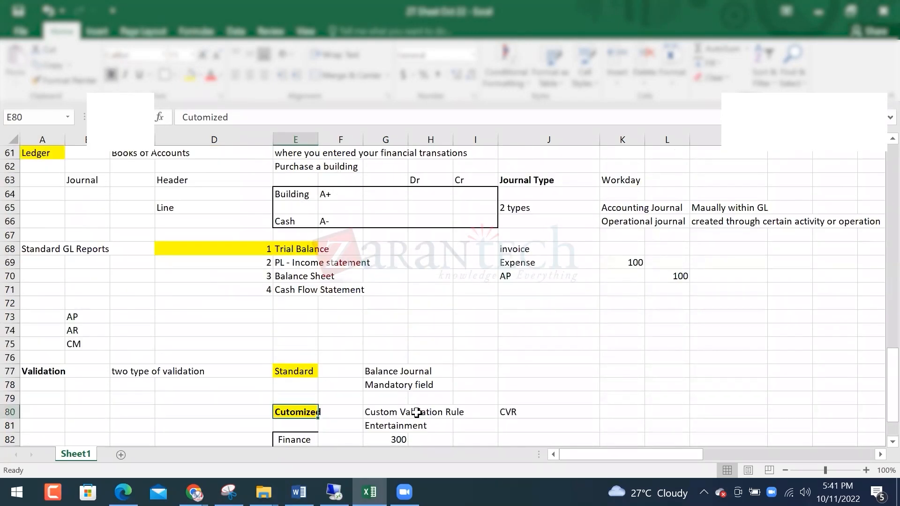
click(451, 385)
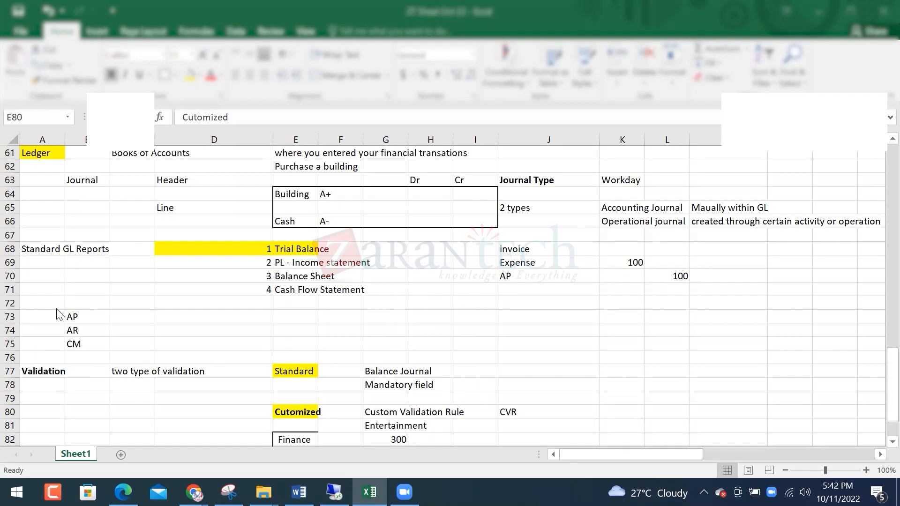
click(47, 371)
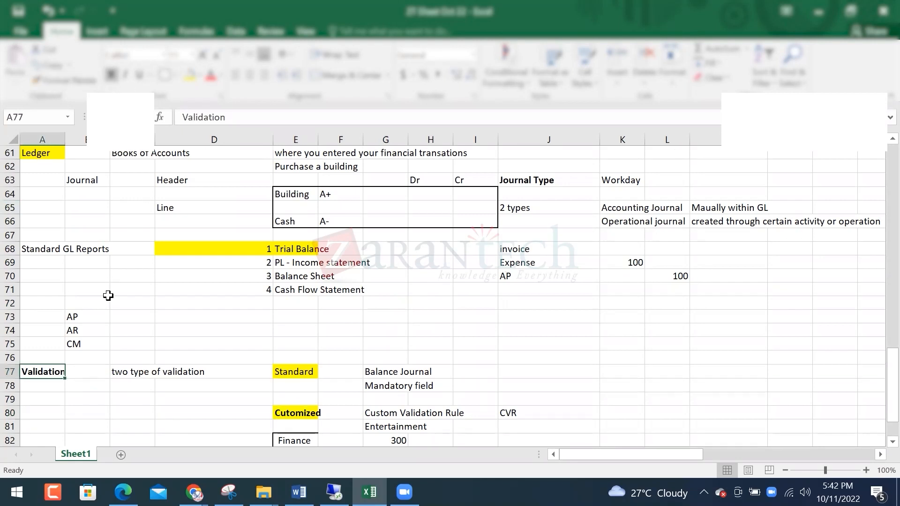
scroll(107, 305, down, 5)
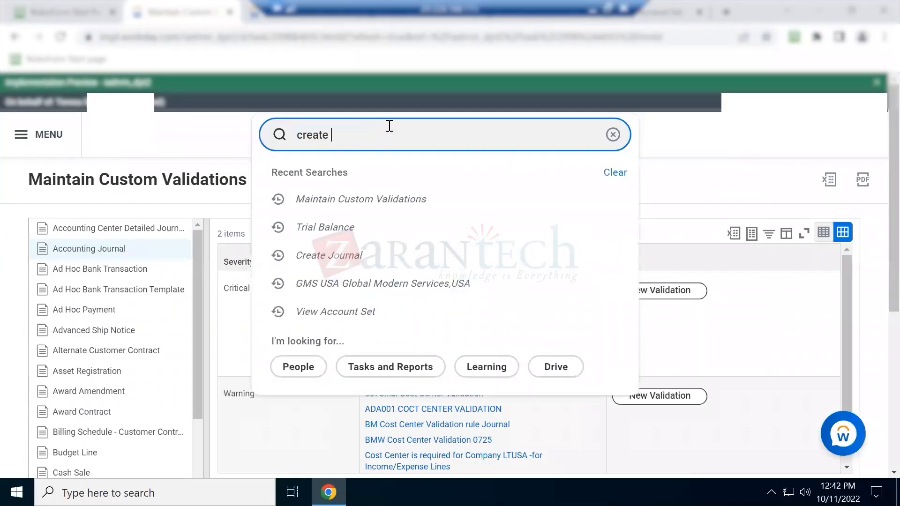
Search Workday for 'journal' and open the Create Journal task
text(jouna)
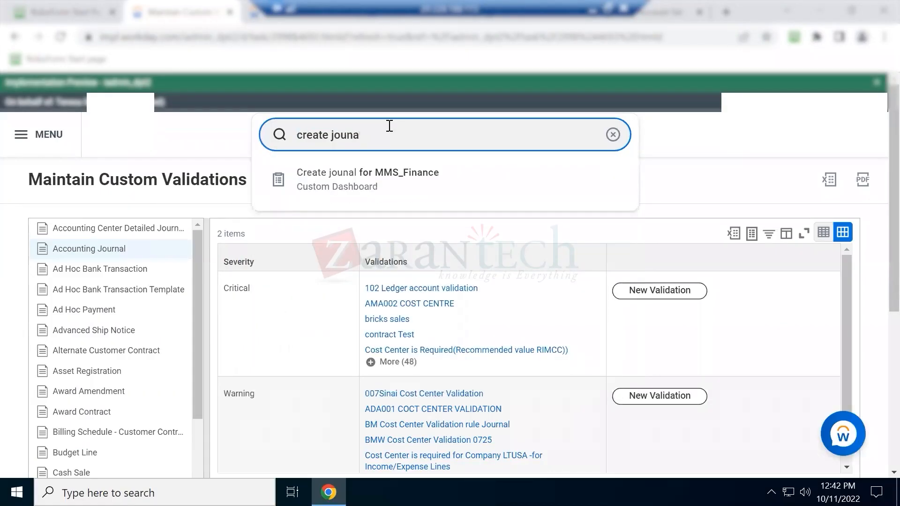
key(BackSpace)
double_click(389, 126)
text(journal)
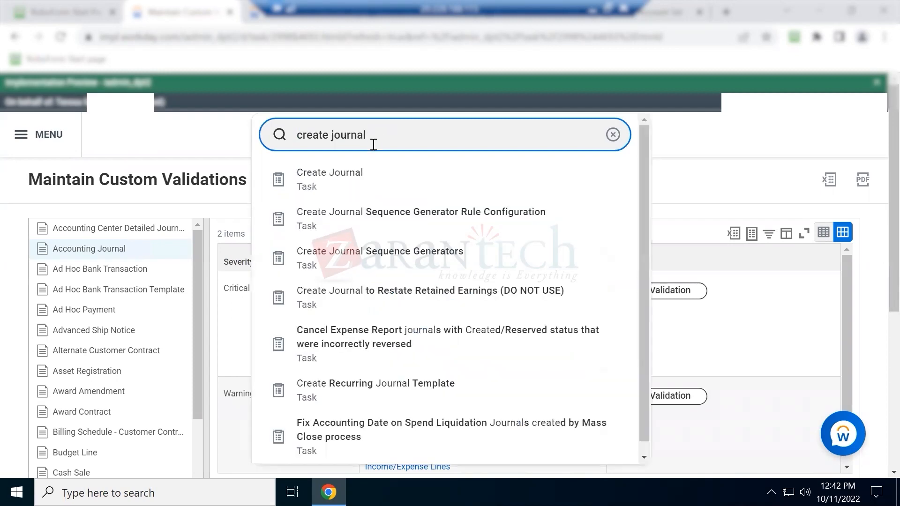
click(350, 187)
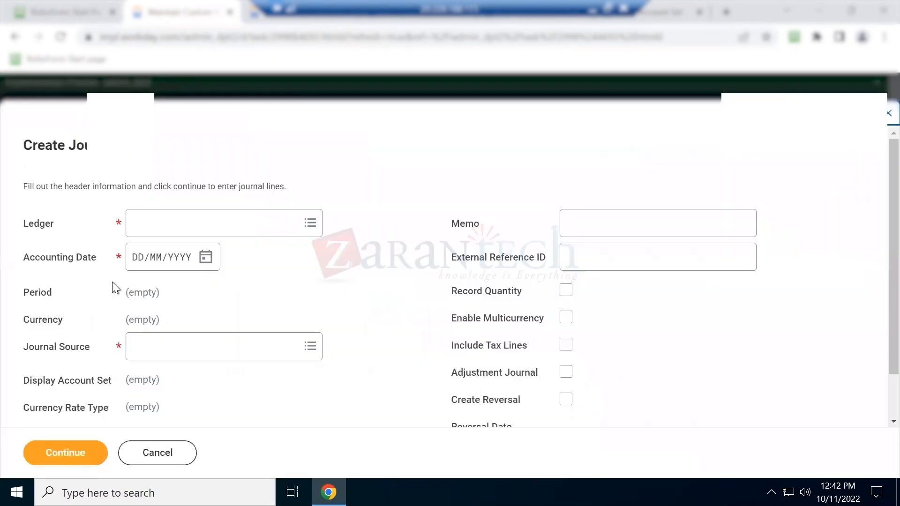
scroll(117, 279, down, 1)
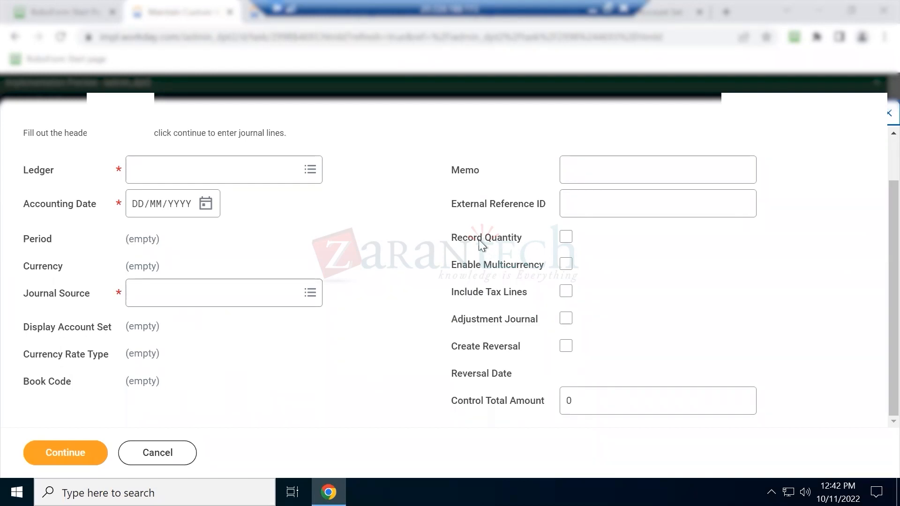
Review the header options Record Quantity, Multicurrency, Create Reversal and Adjustment Journal, leaving all unticked
drag(453, 239, 531, 238)
drag(498, 269, 528, 268)
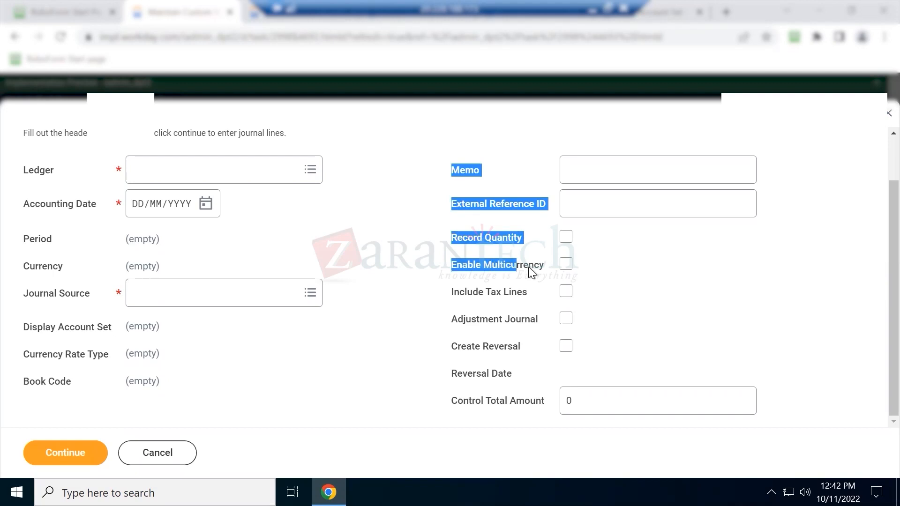
drag(462, 323, 512, 352)
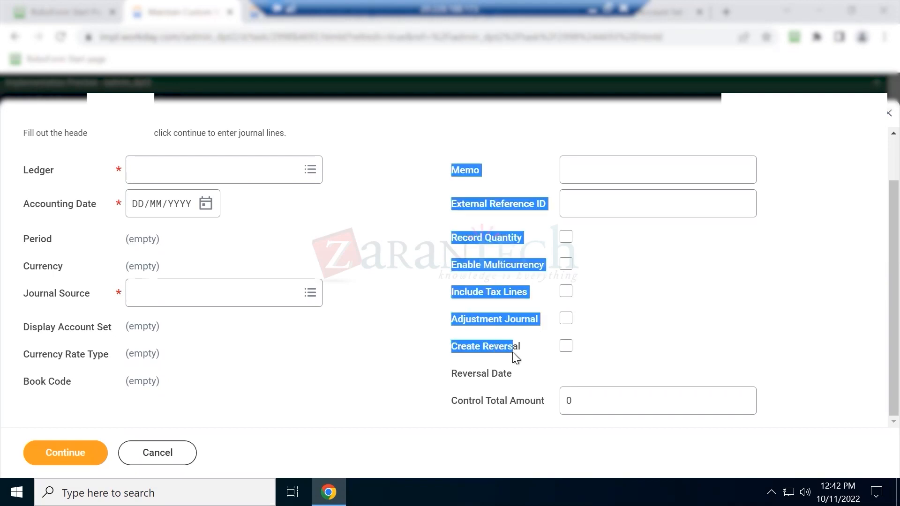
click(420, 270)
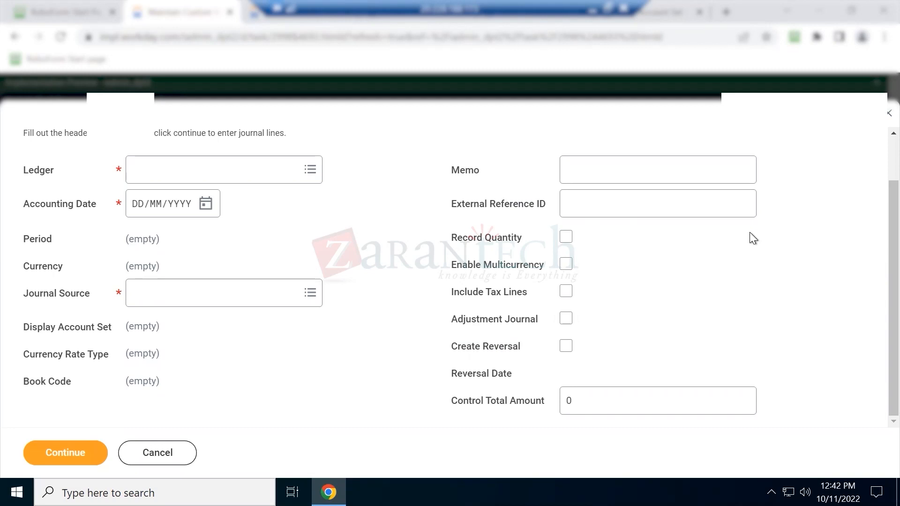
click(567, 240)
click(567, 240)
drag(458, 321, 517, 323)
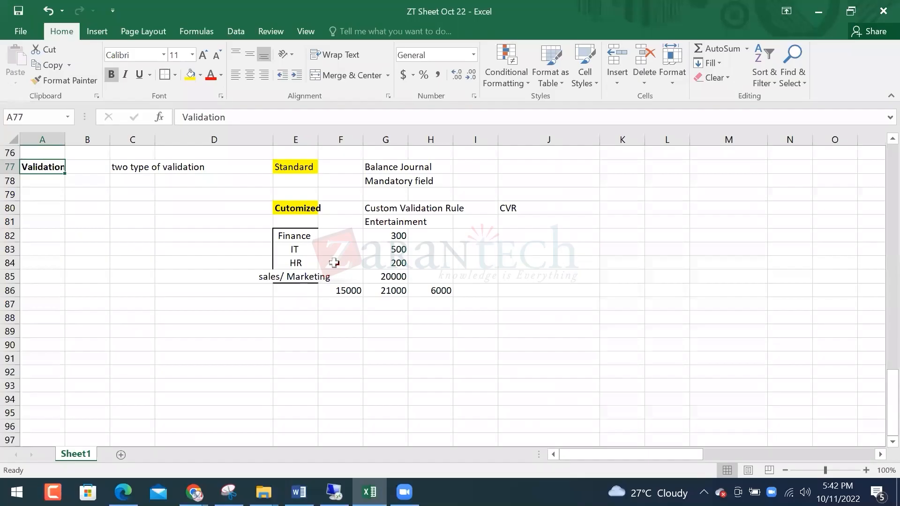
scroll(334, 263, up, 4)
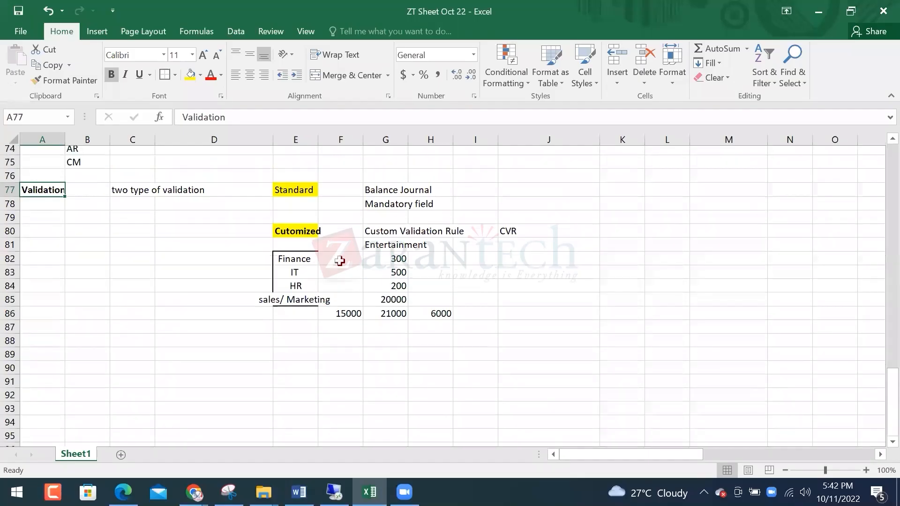
Enter a Building debit of 100 in H64 and a Cash credit of 100 in I66
scroll(349, 244, down, 6)
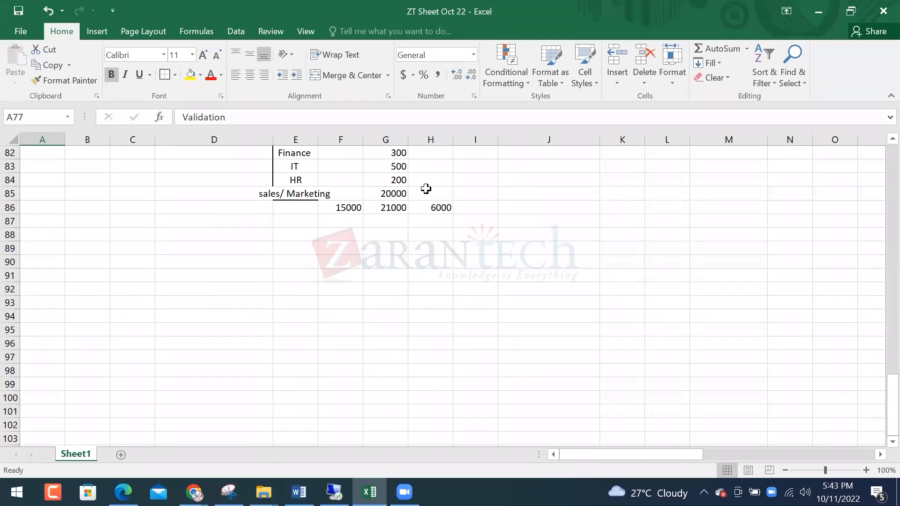
scroll(426, 201, up, 7)
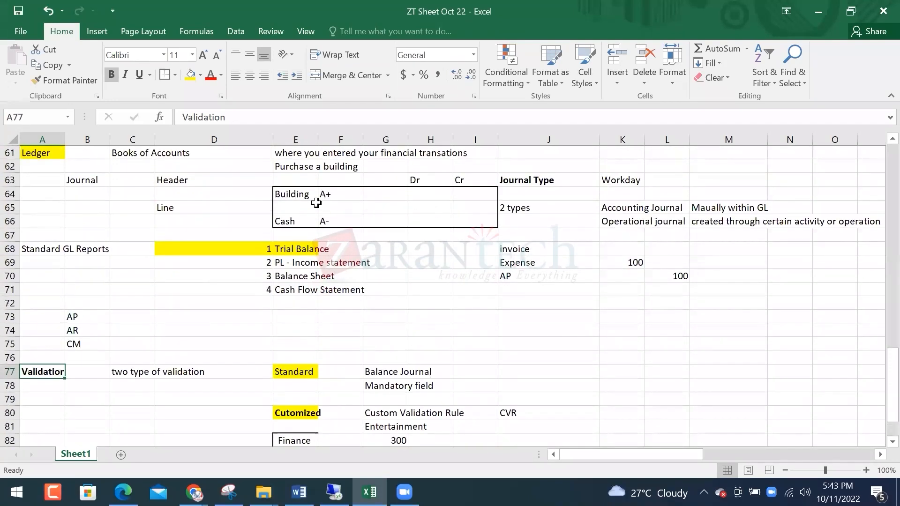
drag(300, 195, 332, 215)
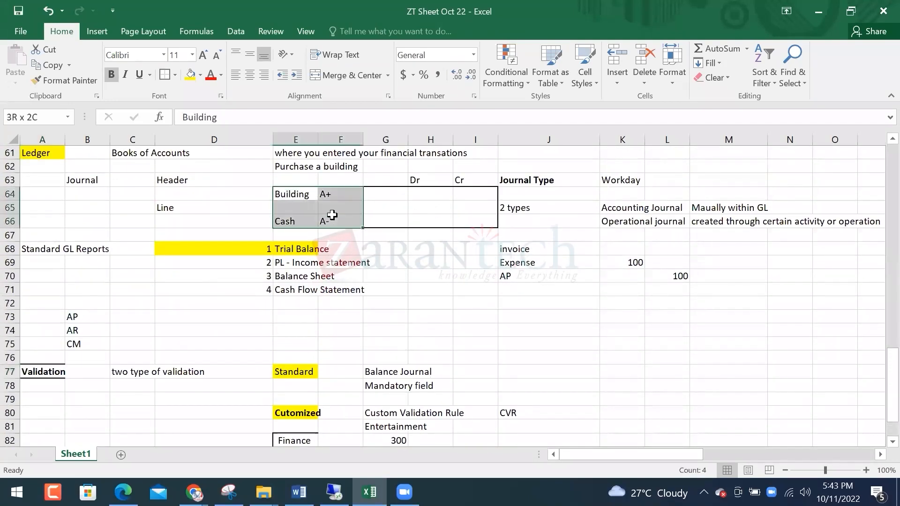
click(426, 195)
text(100)
key(Return)
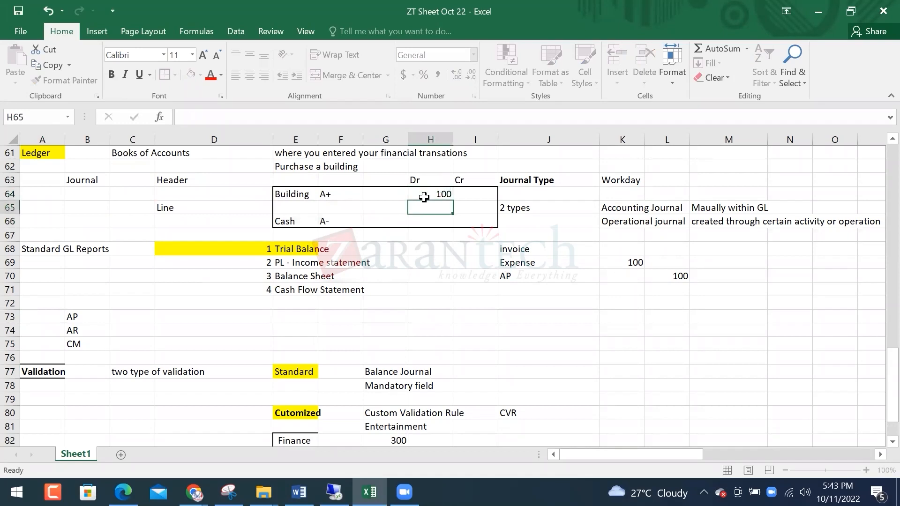
key(Return)
key(Right)
text(100)
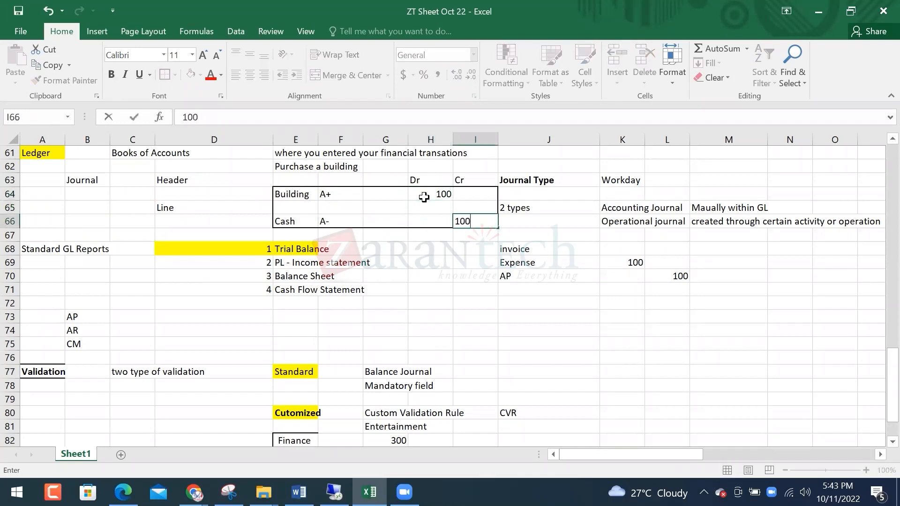
key(Return)
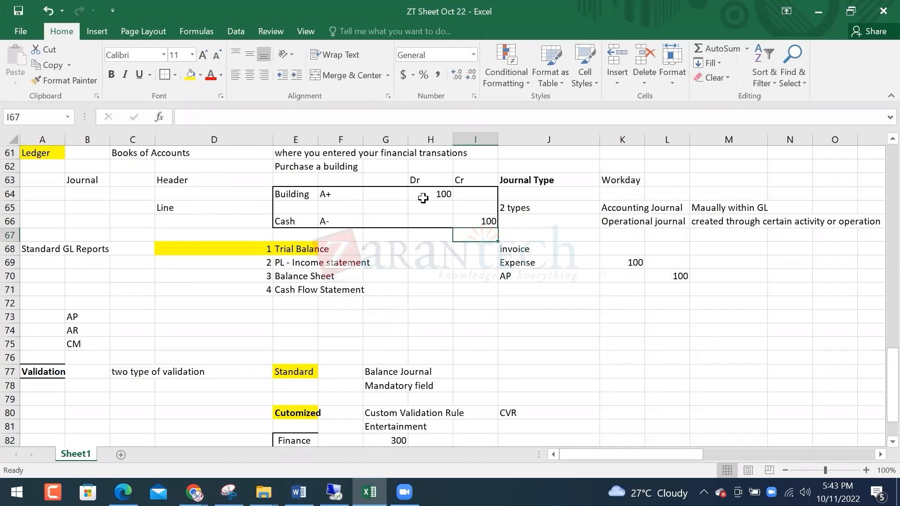
Change the Cash credit in I66 to 100000, then review the Dr and Cr cells
scroll(423, 201, up, 3)
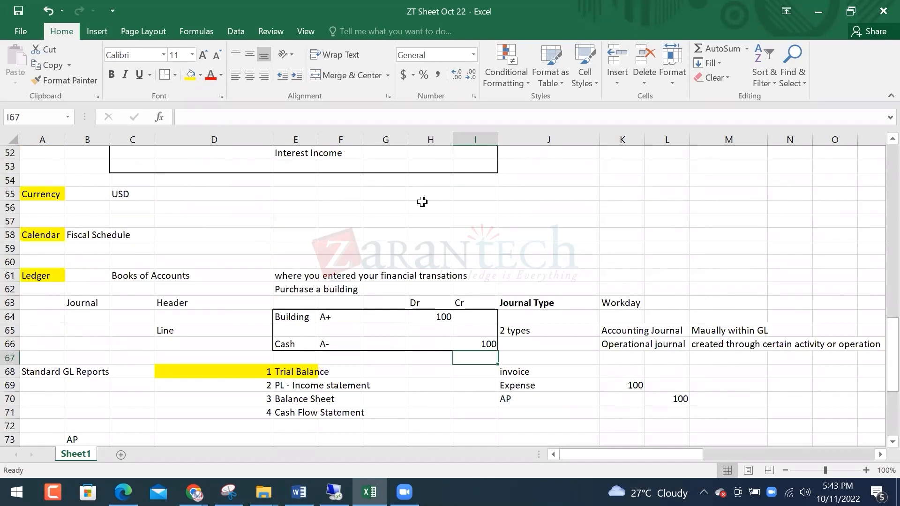
key(Up)
key(Left)
key(Left)
key(Right)
key(Right)
key(Right)
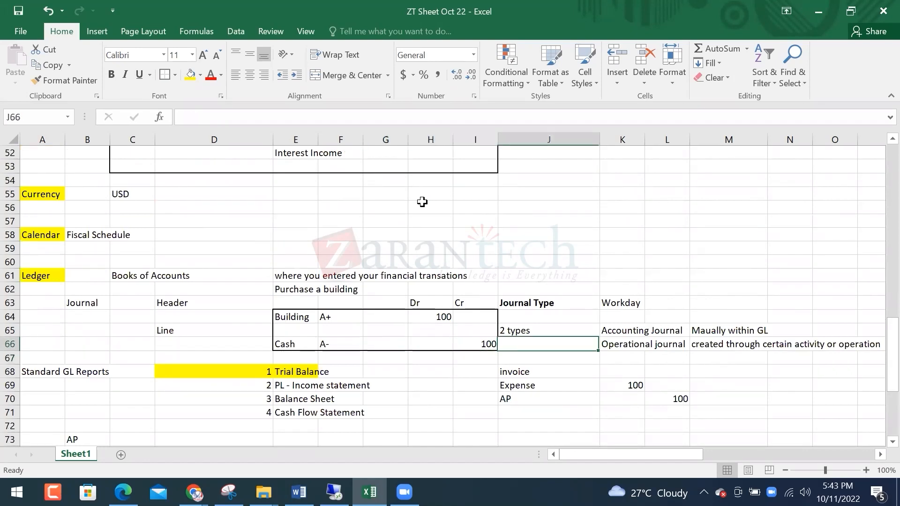
key(Left)
key(Left)
key(Right)
text(100000)
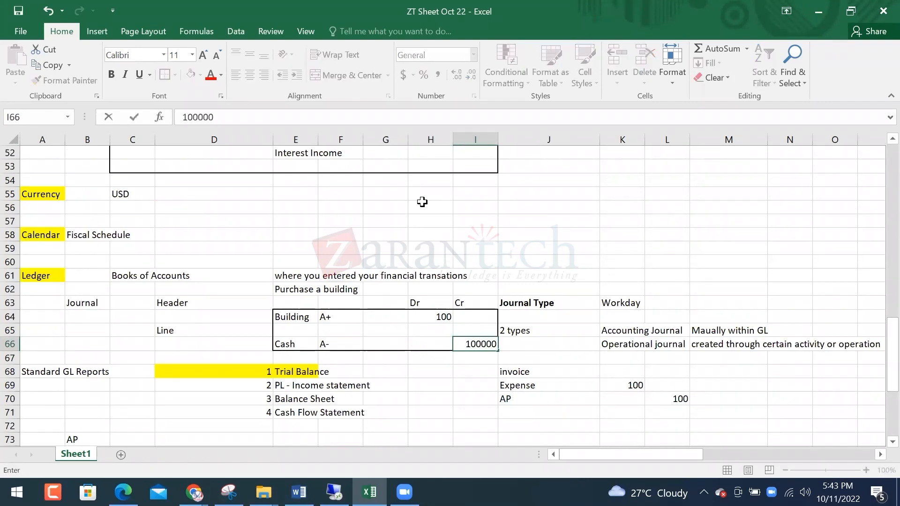
key(Return)
key(Up)
key(Up)
key(Left)
key(Up)
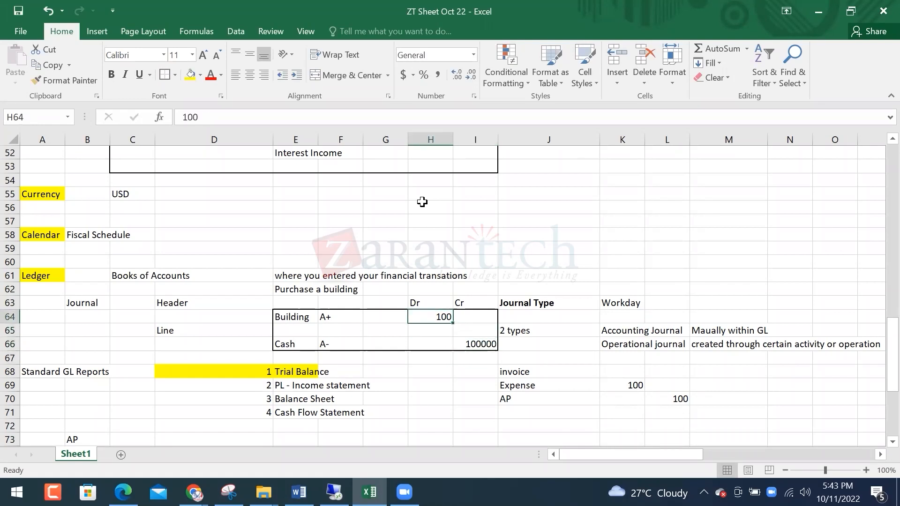
key(Down)
key(Right)
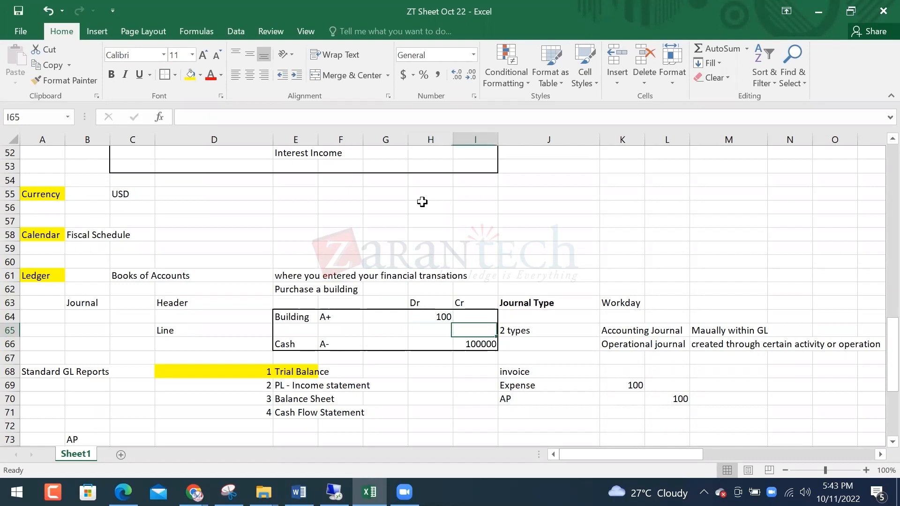
key(Down)
key(Down)
key(Up)
key(Left)
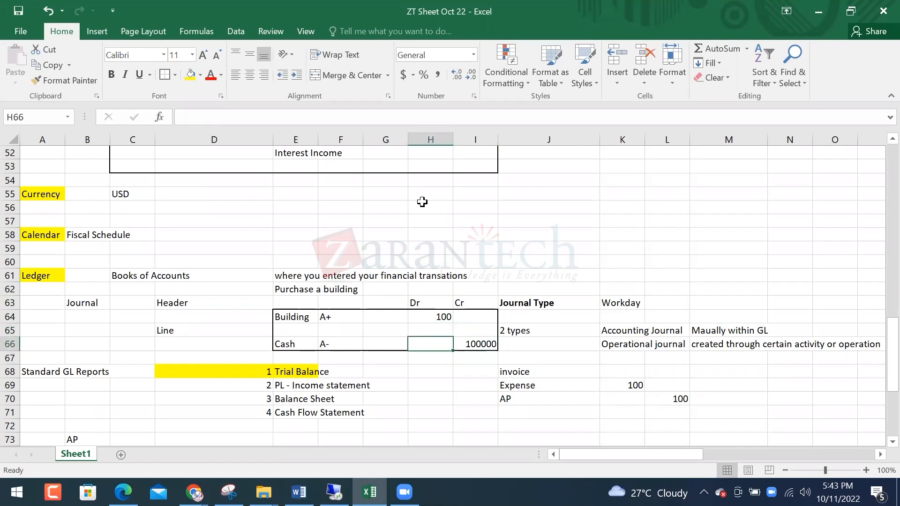
key(Left)
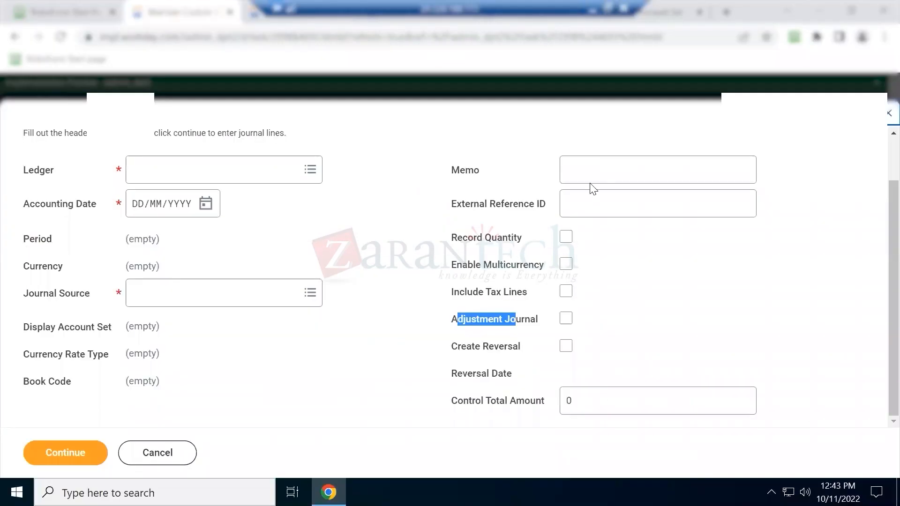
Fill the header: Adjustment Journal ticked, GMS USA Actuals ledger, 11 October 2022, Accounting Adjustment source
click(566, 319)
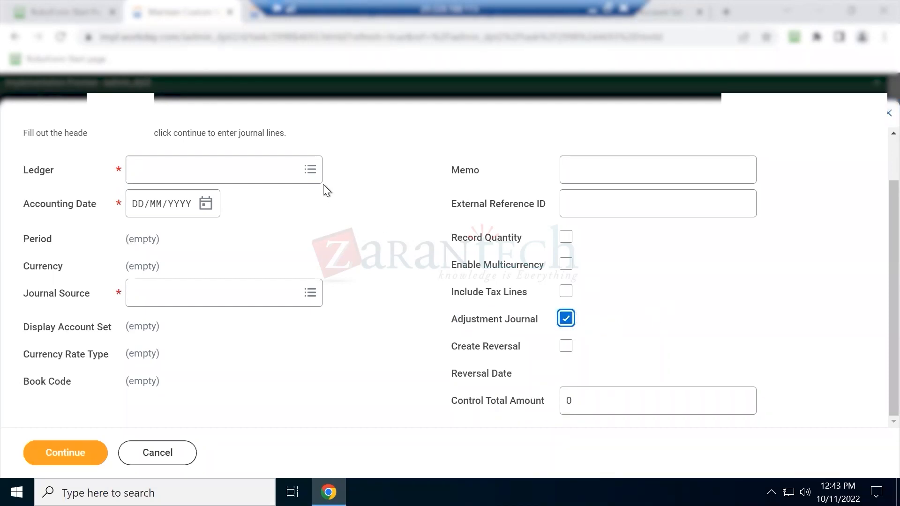
click(241, 170)
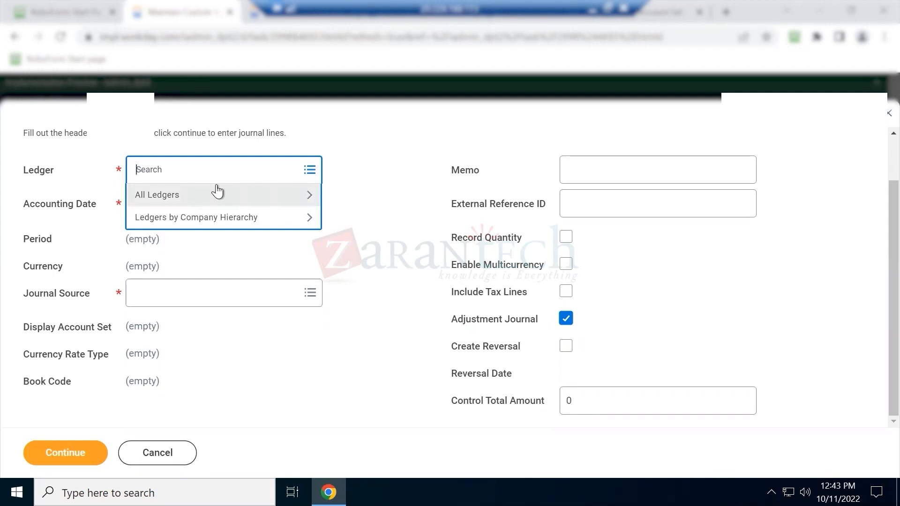
text(gms usa)
key(Return)
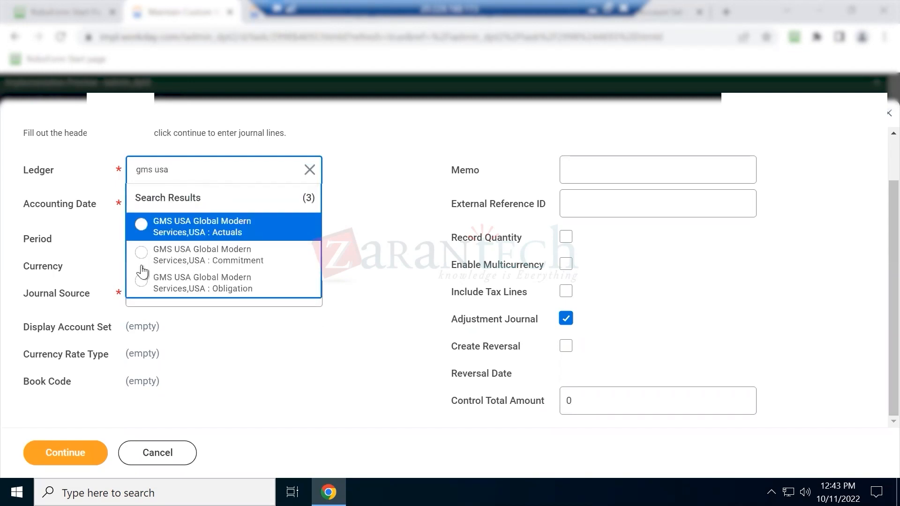
click(159, 218)
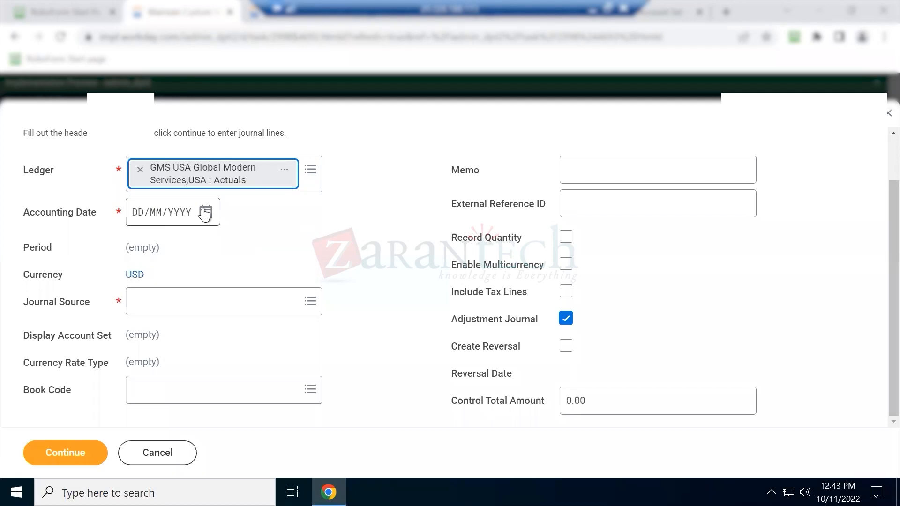
click(214, 221)
click(315, 312)
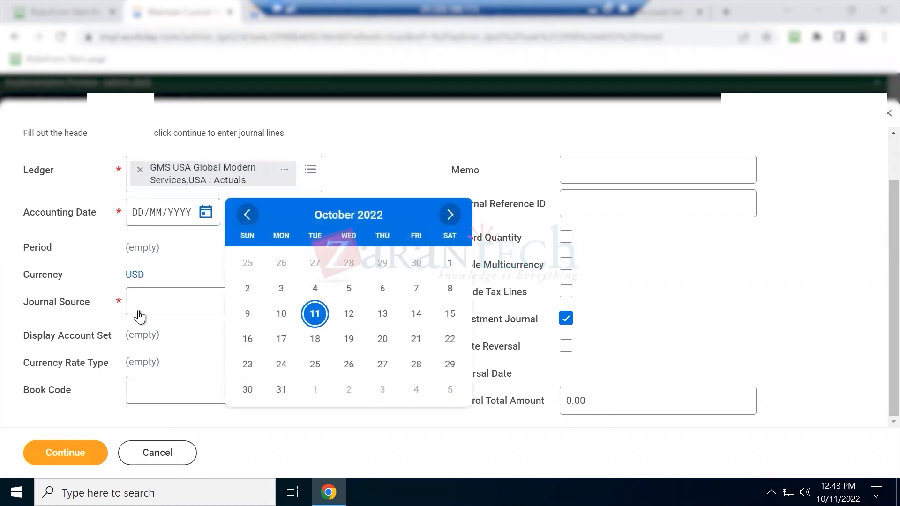
click(163, 305)
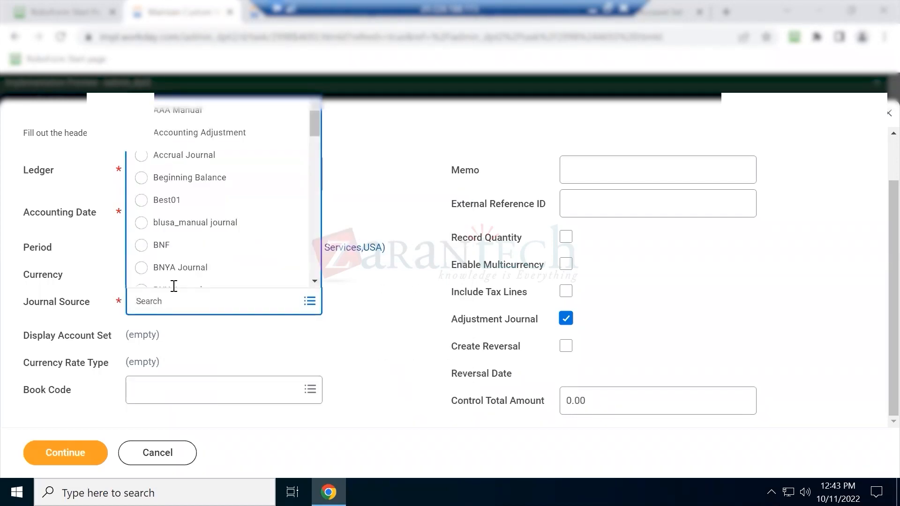
text(adj)
key(Return)
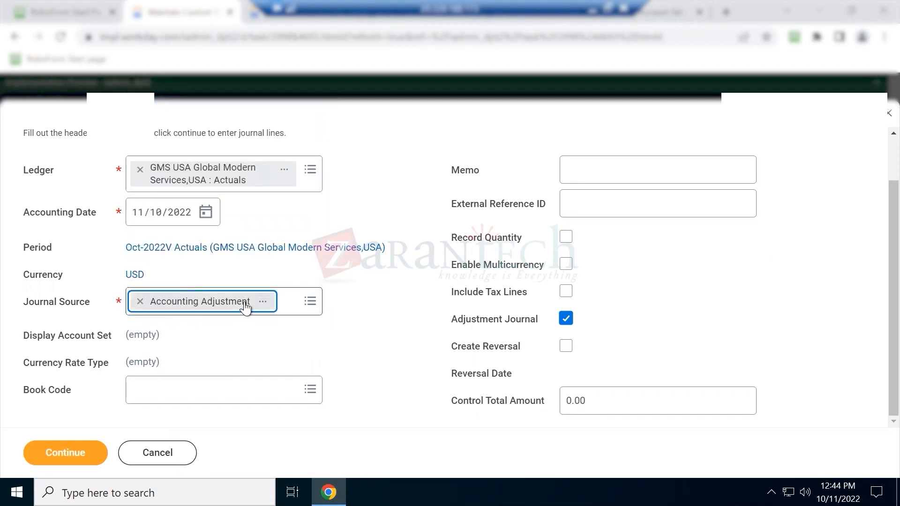
click(654, 273)
Set the first journal line's ledger account to 1510:Buildings
click(41, 462)
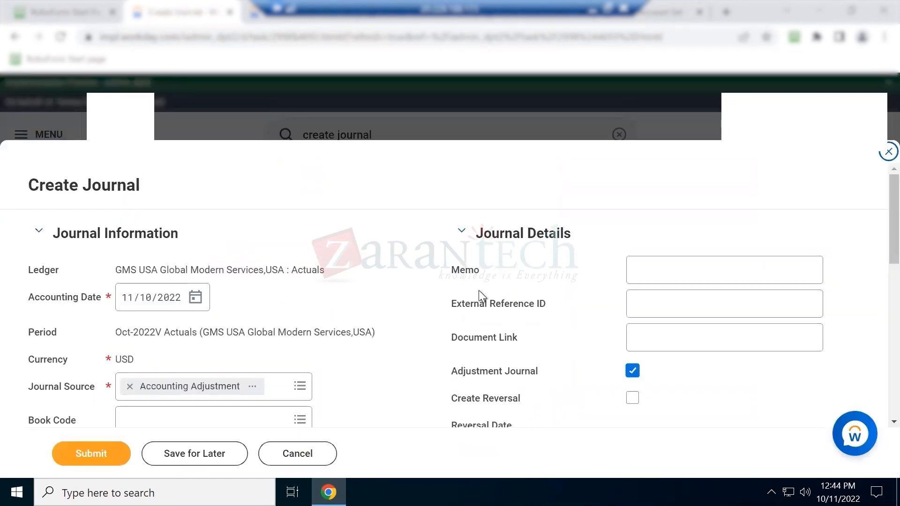
scroll(479, 291, down, 10)
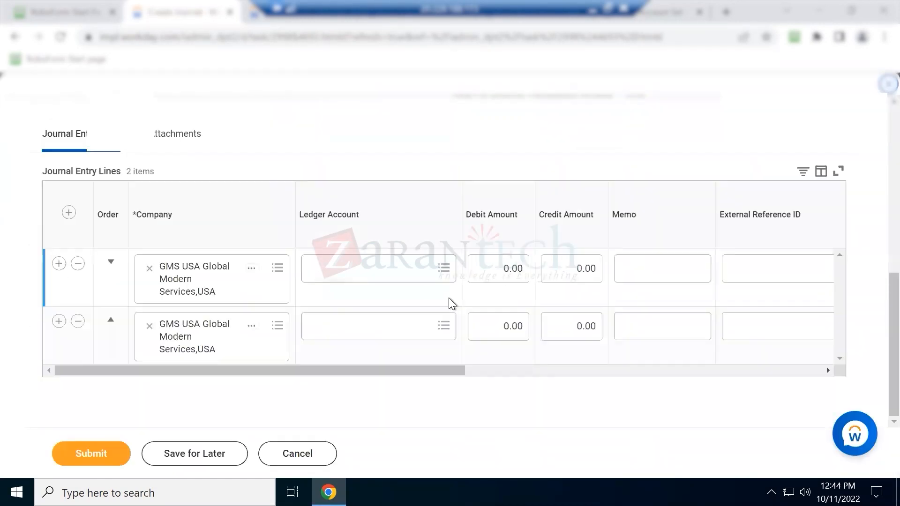
click(358, 273)
text(Building)
key(Return)
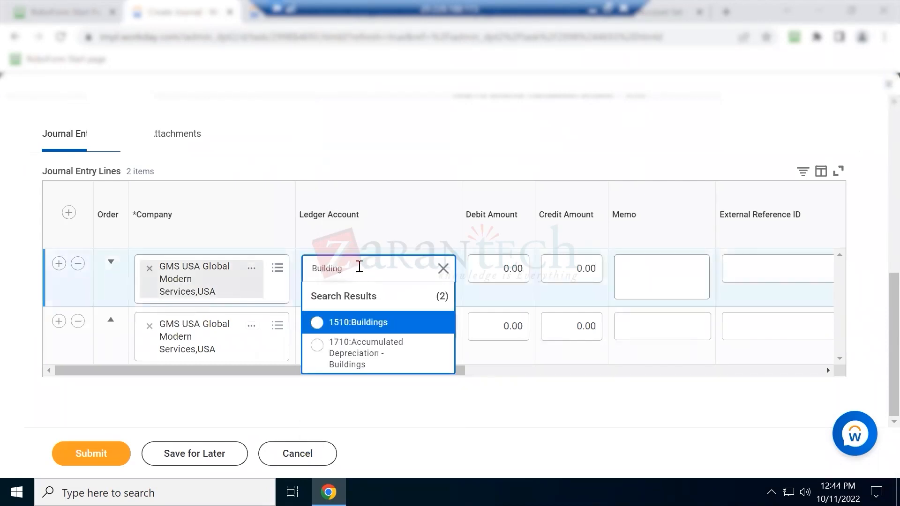
click(348, 324)
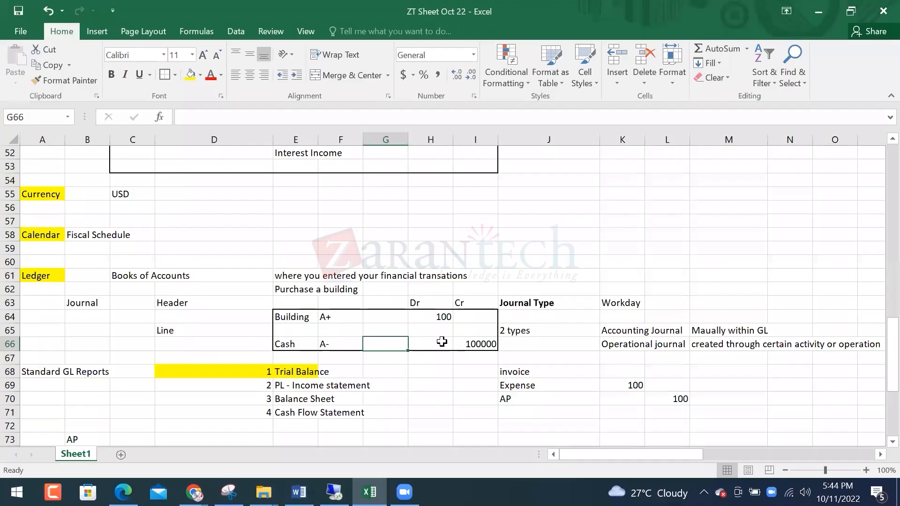
click(440, 342)
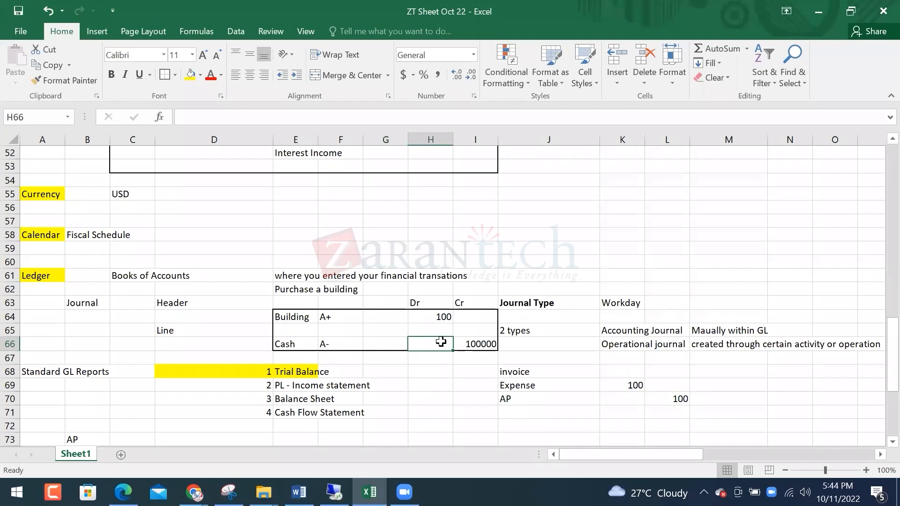
Enter the formula =I66-H64 in H66 so it shows the 99900 Cash figure
text(=)
key(Right)
text(-)
key(Up)
key(Up)
key(Return)
click(441, 342)
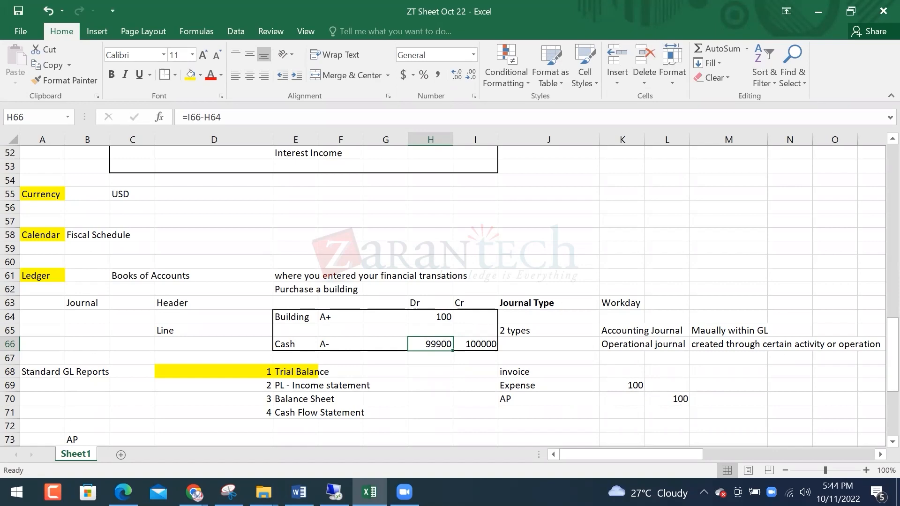
key(alt+Tab)
click(488, 261)
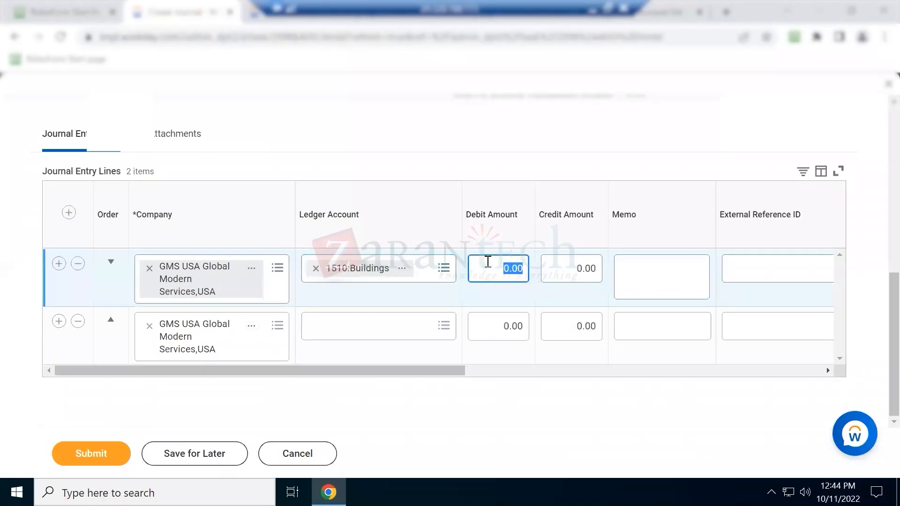
Debit line 1 with 99900 and set line 2's ledger account to 1000:Cash
text(99900)
click(405, 334)
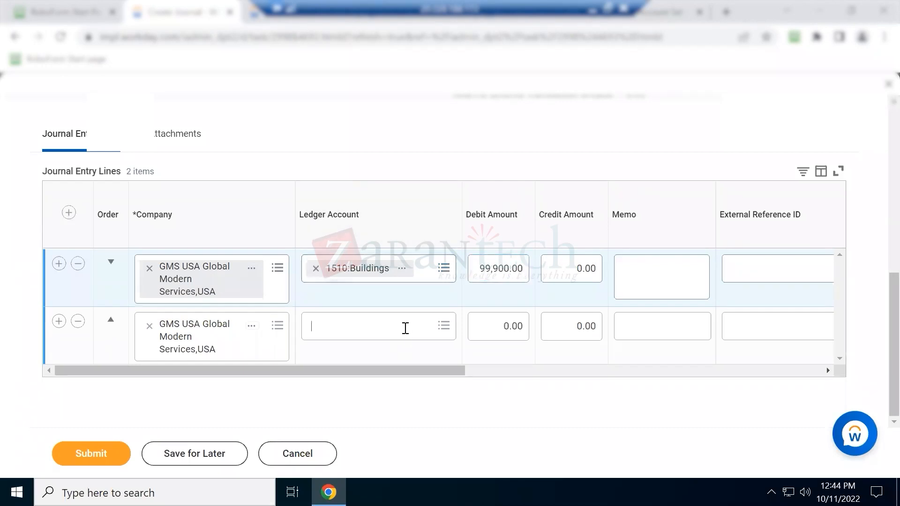
text(Cash)
key(Return)
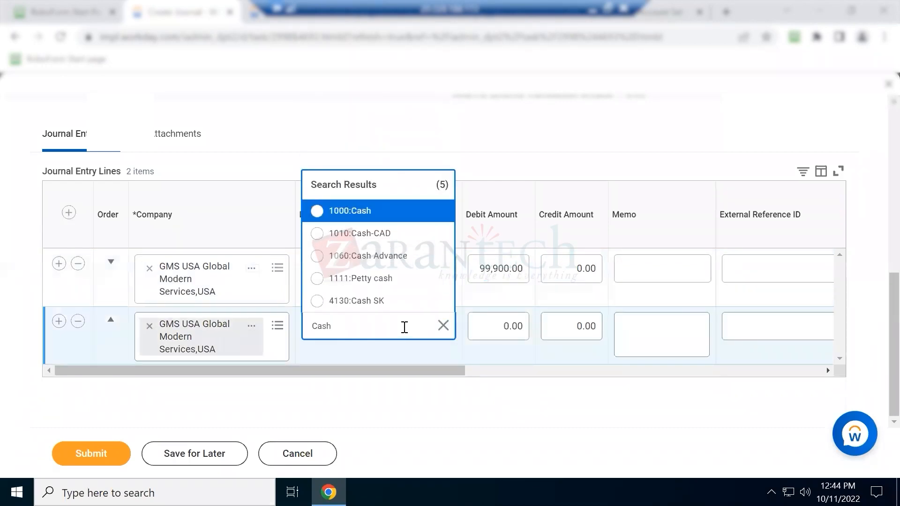
key(Tab)
click(361, 327)
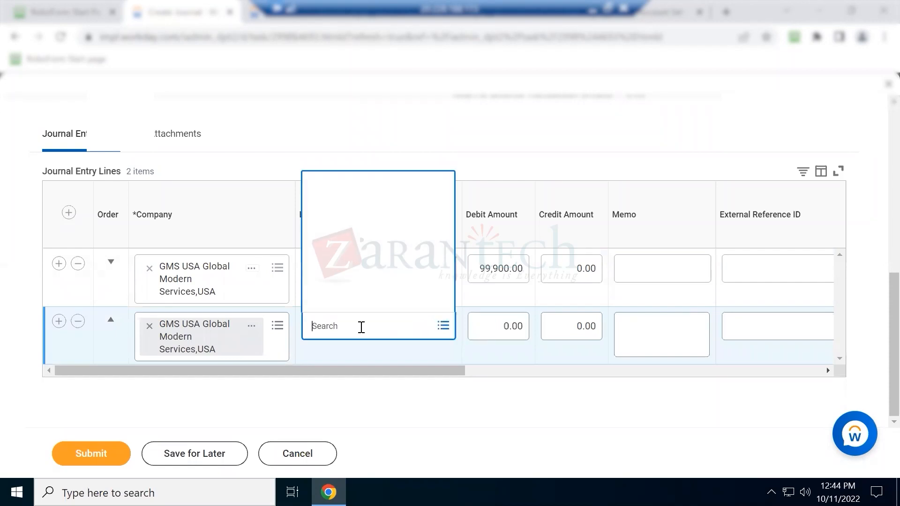
text(cash)
key(Return)
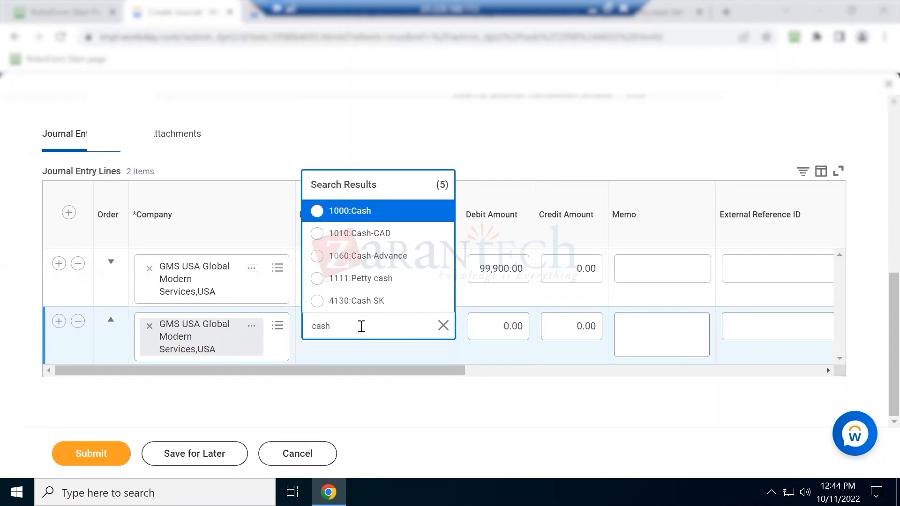
click(351, 216)
Enter a 99,900.00 credit amount on the Cash line
click(576, 330)
double_click(576, 330)
text(99900)
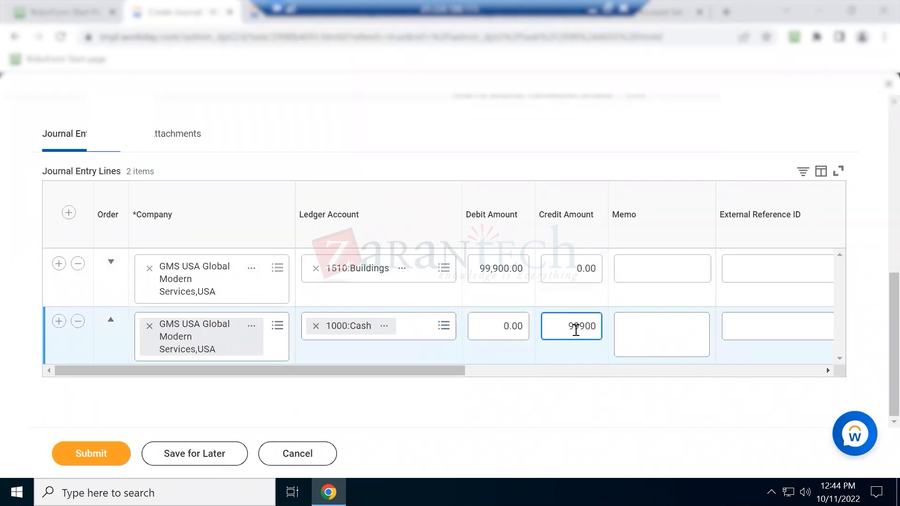
key(Tab)
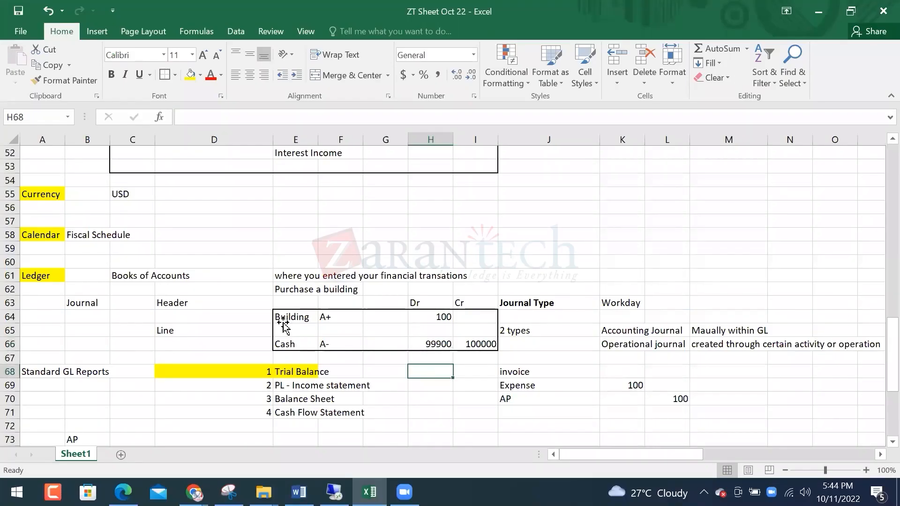
click(283, 318)
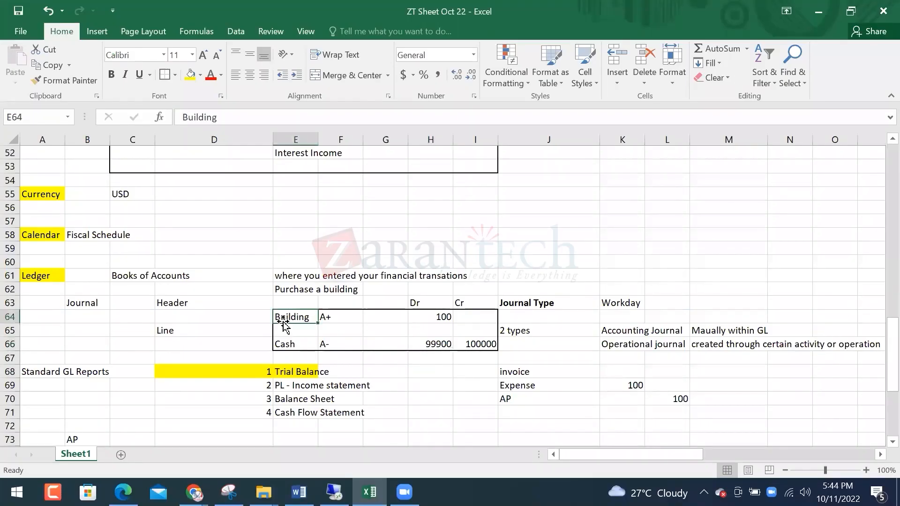
Clear the formula in H66 and set the Cash credit in I66 to 100
click(428, 321)
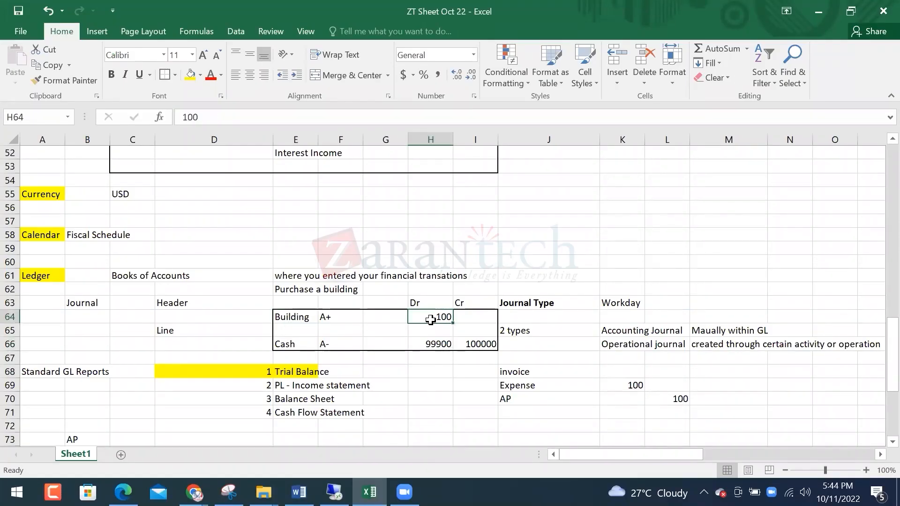
click(435, 347)
key(Delete)
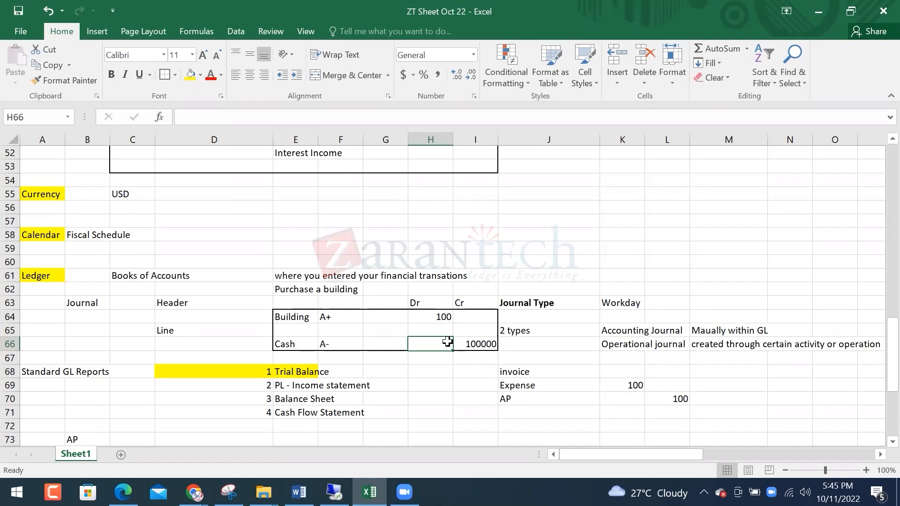
key(Right)
text(1000)
key(BackSpace)
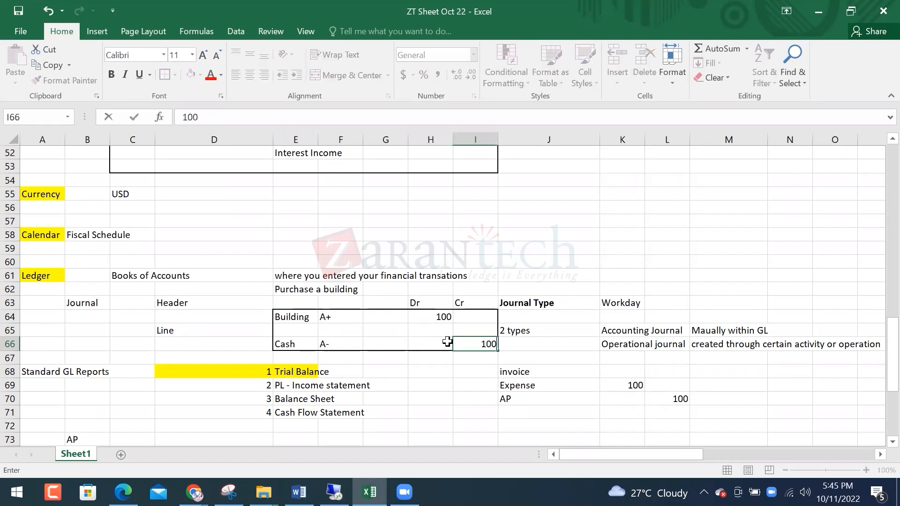
key(Return)
drag(450, 312, 473, 347)
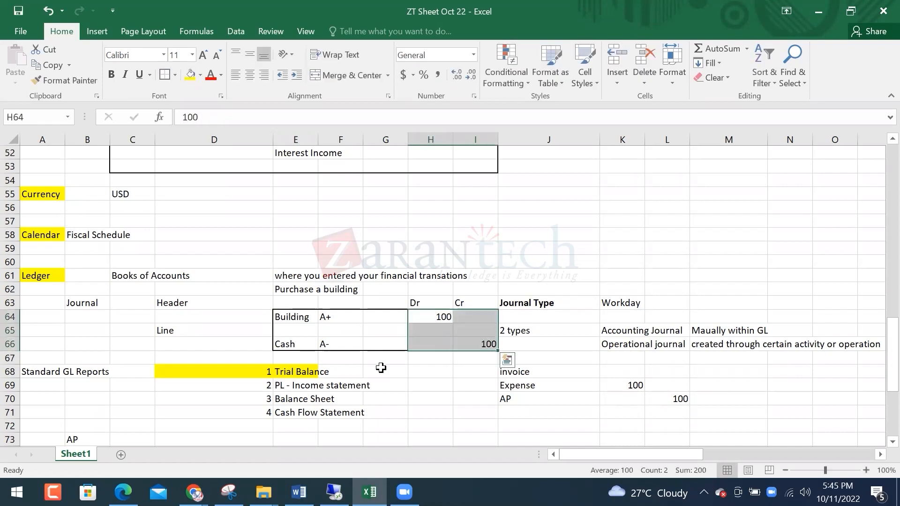
Relabel E64 as Plant Equipment with A+ in F64 and widen column E to fit
click(295, 317)
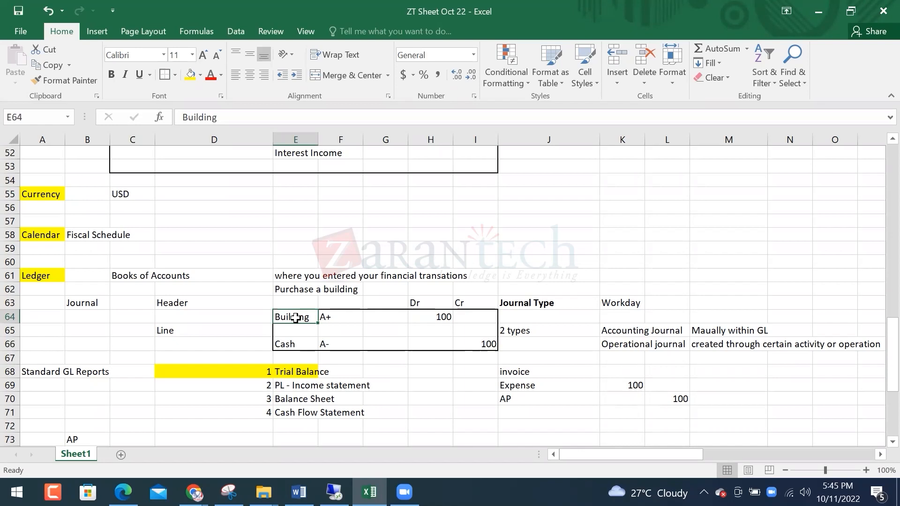
key(Up)
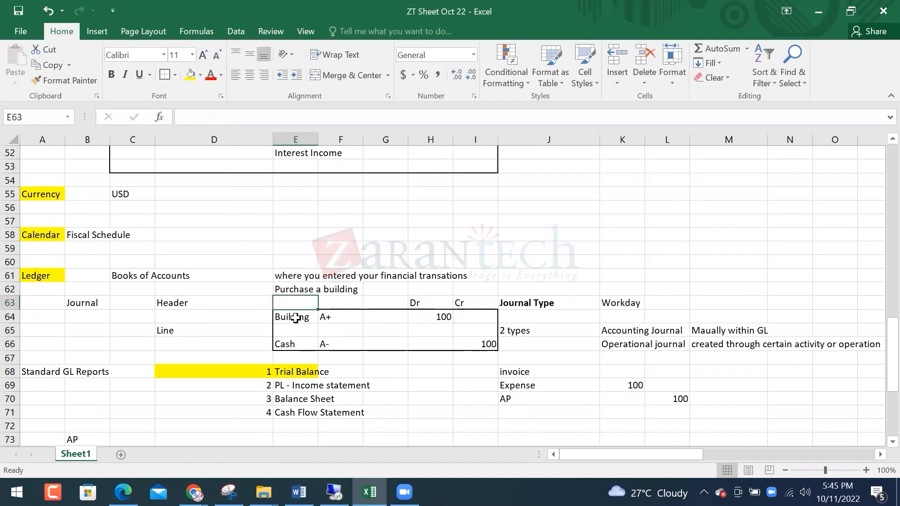
click(295, 318)
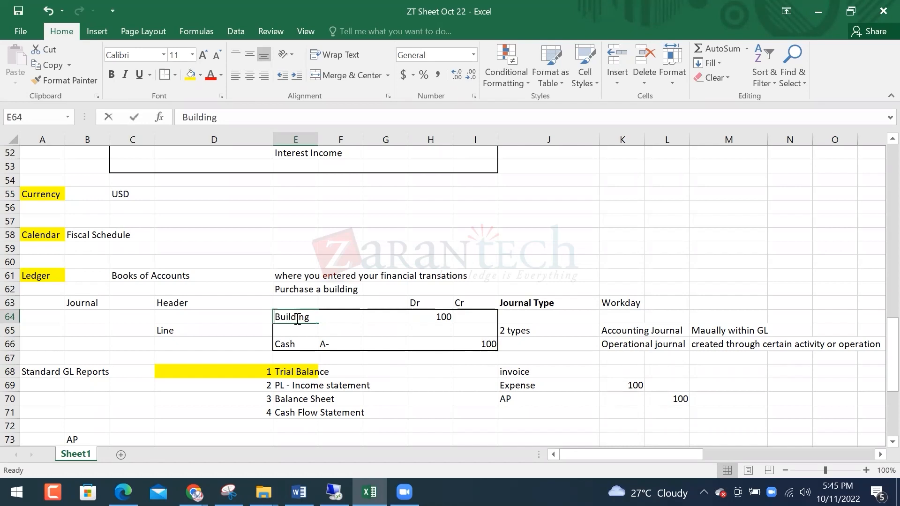
text(Plant Equipment)
key(Tab)
text(A+)
key(Return)
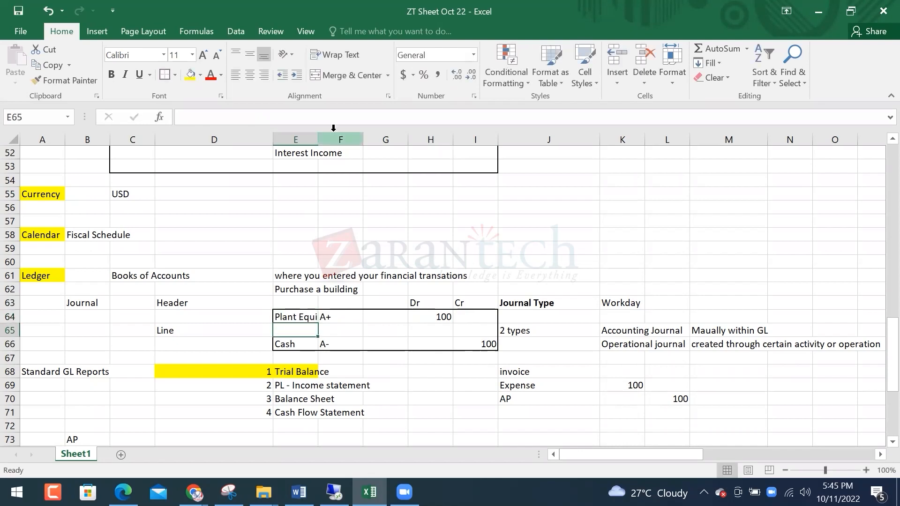
drag(318, 139, 351, 139)
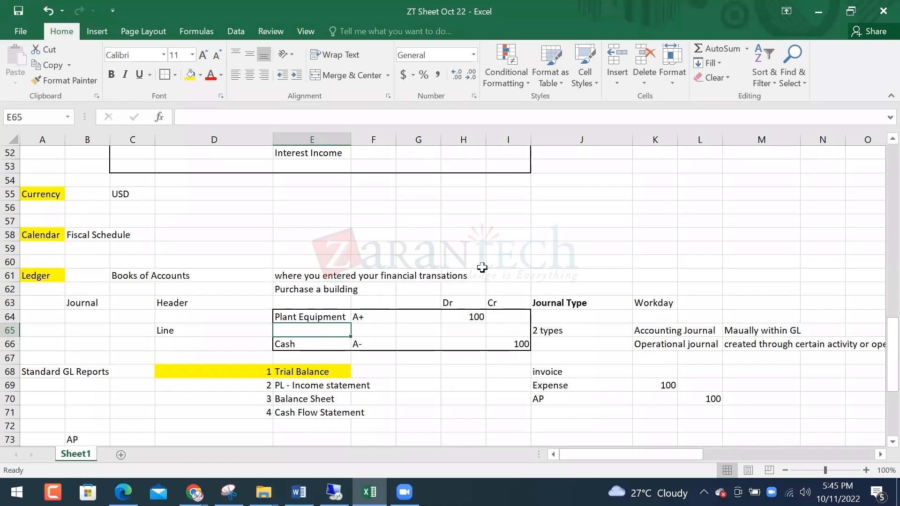
scroll(388, 329, down, 3)
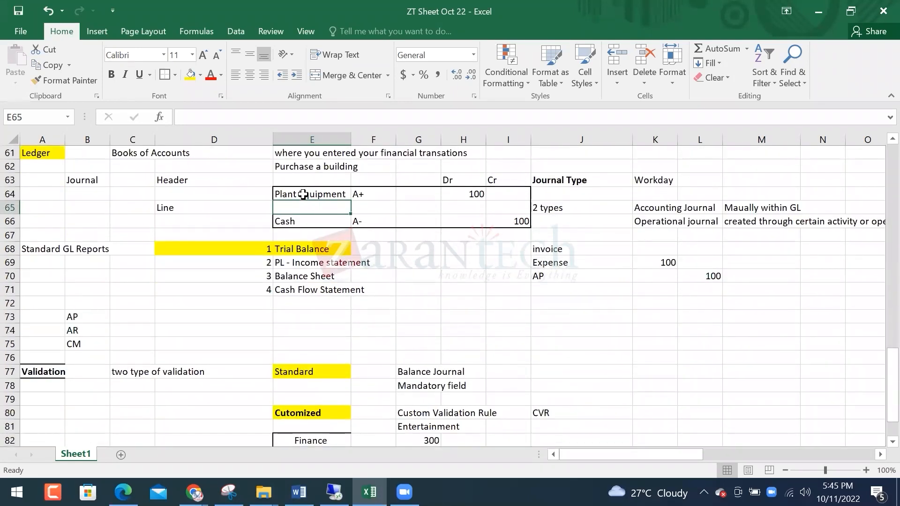
click(303, 194)
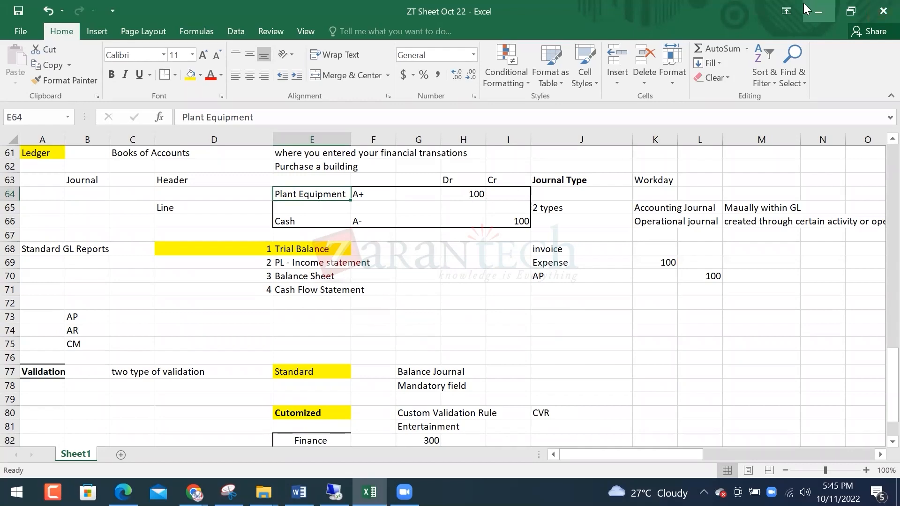
Submit the 99,900.00 Buildings/Cash journal after glancing at line 1's Cost Center options
click(834, 7)
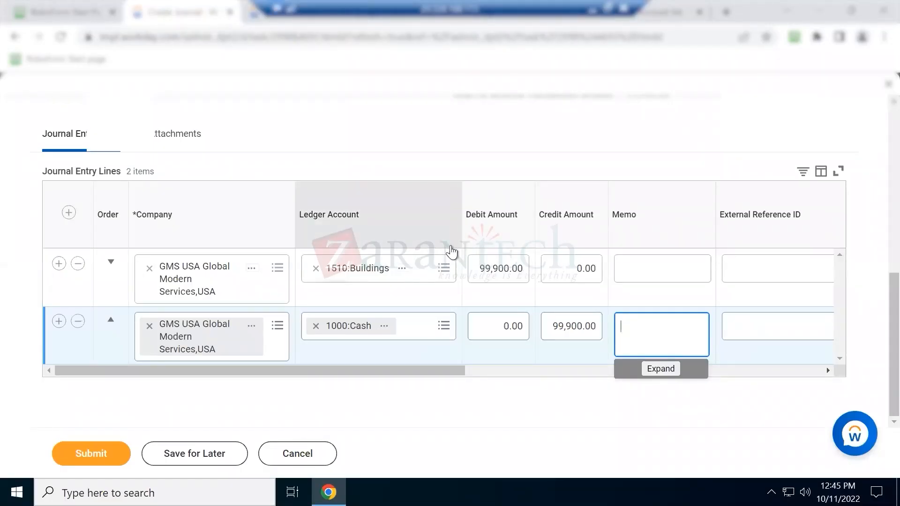
drag(396, 368, 678, 271)
click(679, 273)
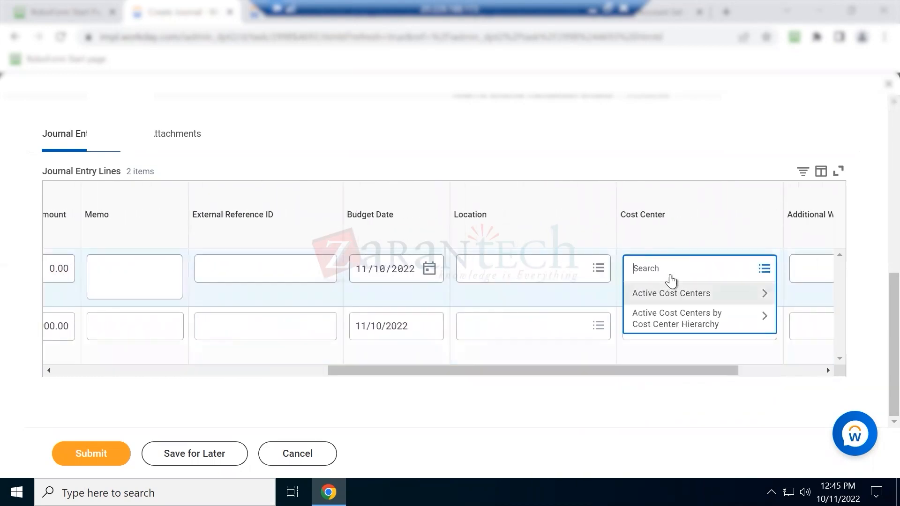
click(107, 372)
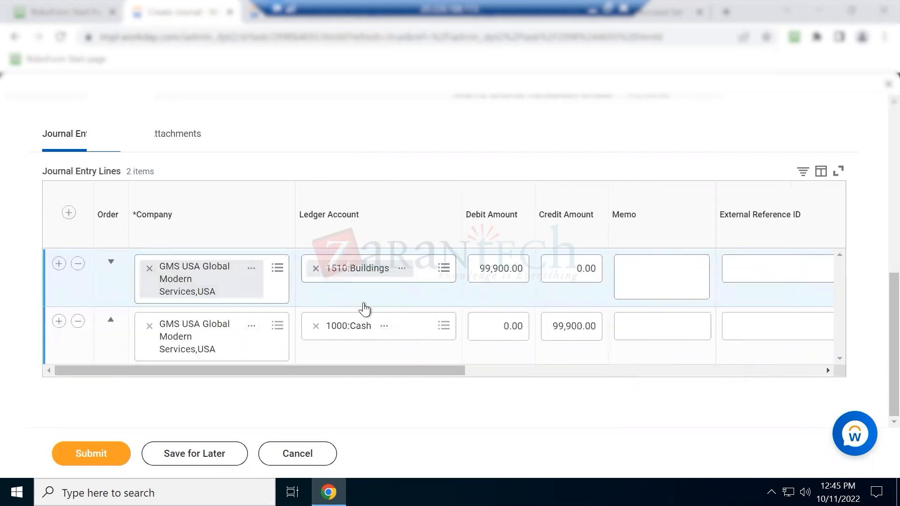
click(86, 453)
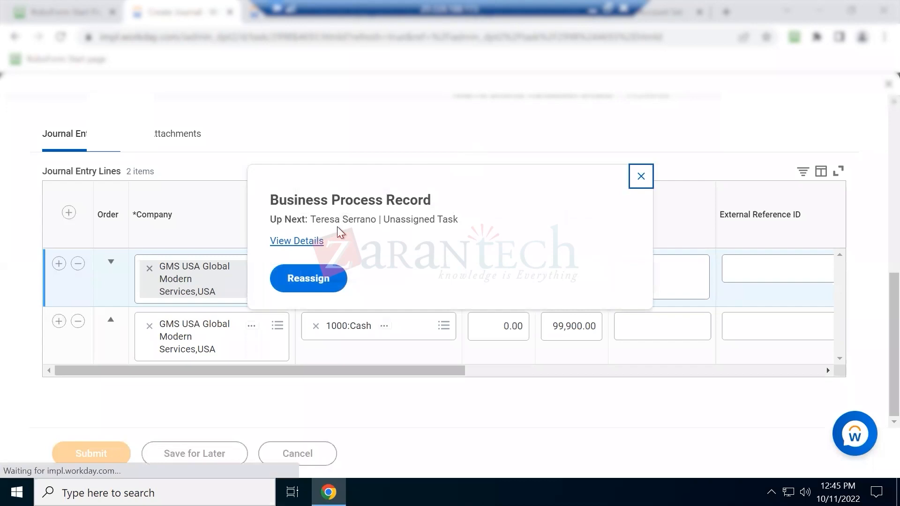
Open the business process record, choose Reassign for the unassigned step, and review the audit list
drag(391, 220, 443, 220)
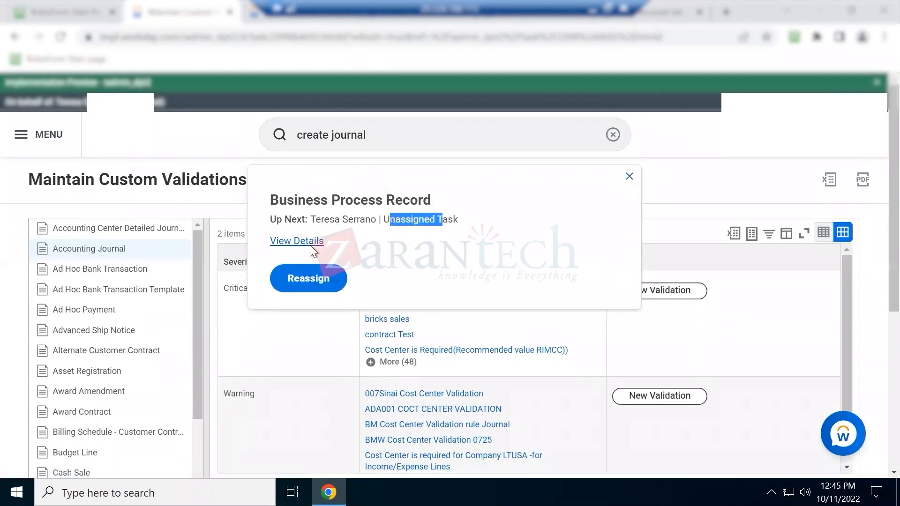
click(309, 241)
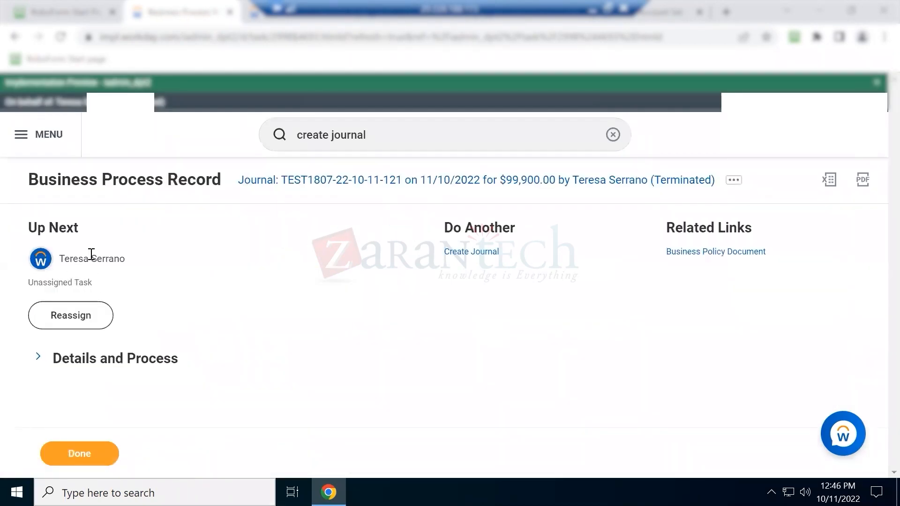
click(89, 314)
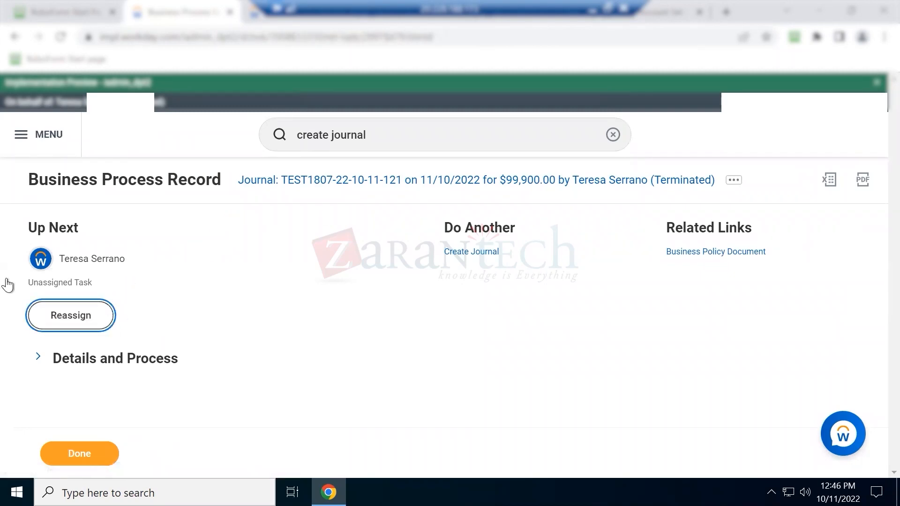
scroll(126, 351, down, 6)
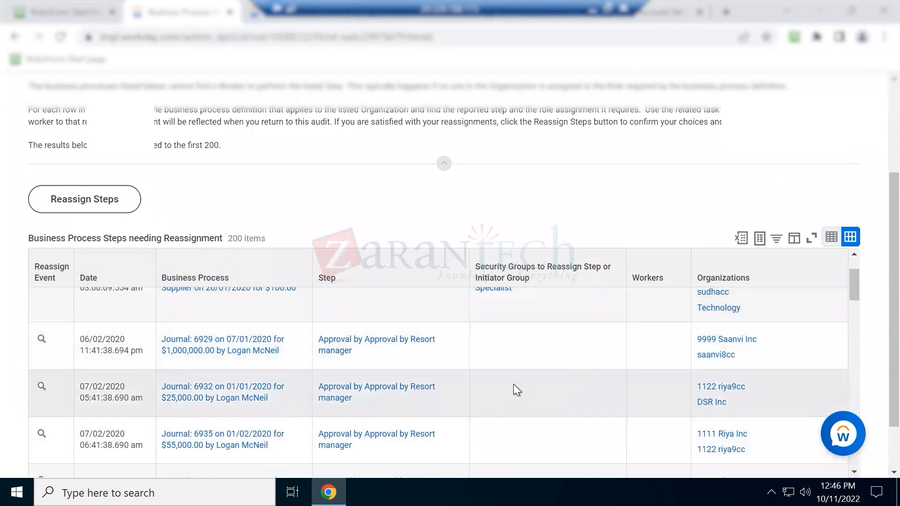
scroll(513, 384, up, 2)
mouse_move(215, 321)
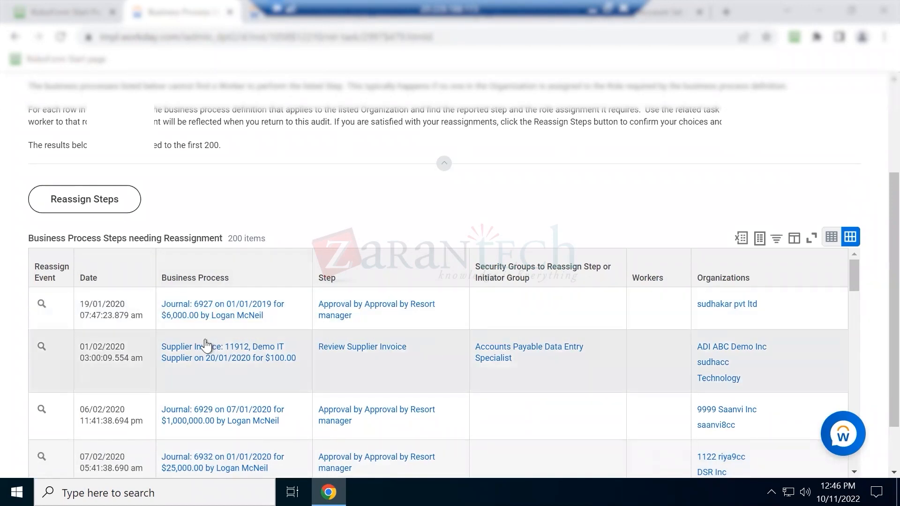
scroll(201, 347, down, 3)
scroll(195, 352, up, 3)
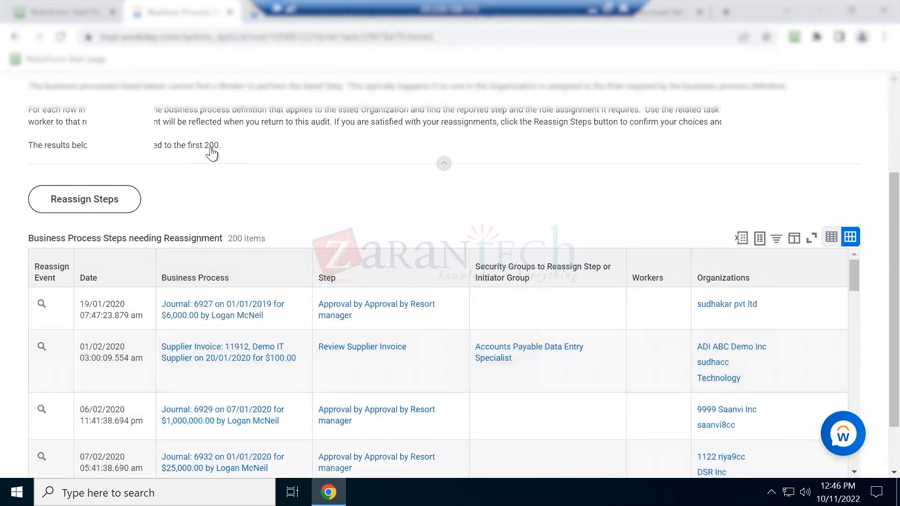
scroll(211, 147, up, 3)
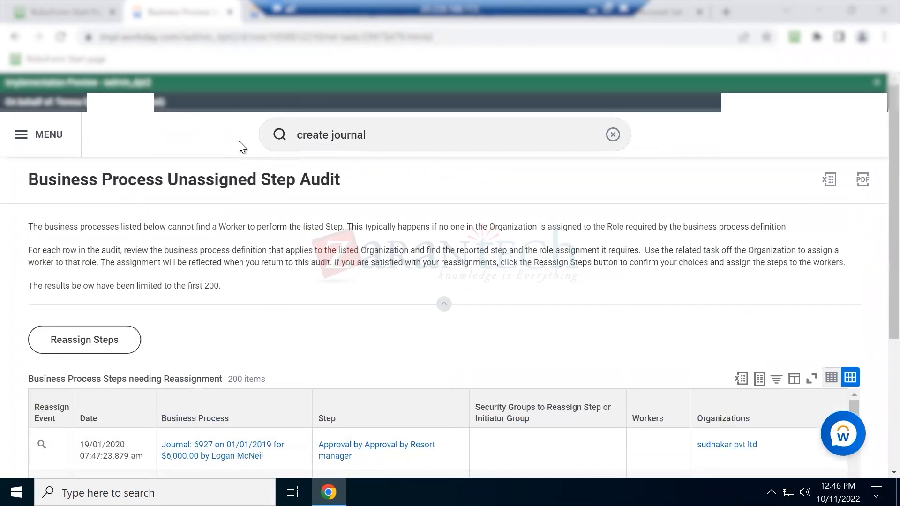
Rerun the 'create journal' search, open a fresh form, and point out Create Reversal and Reversal Date
click(352, 136)
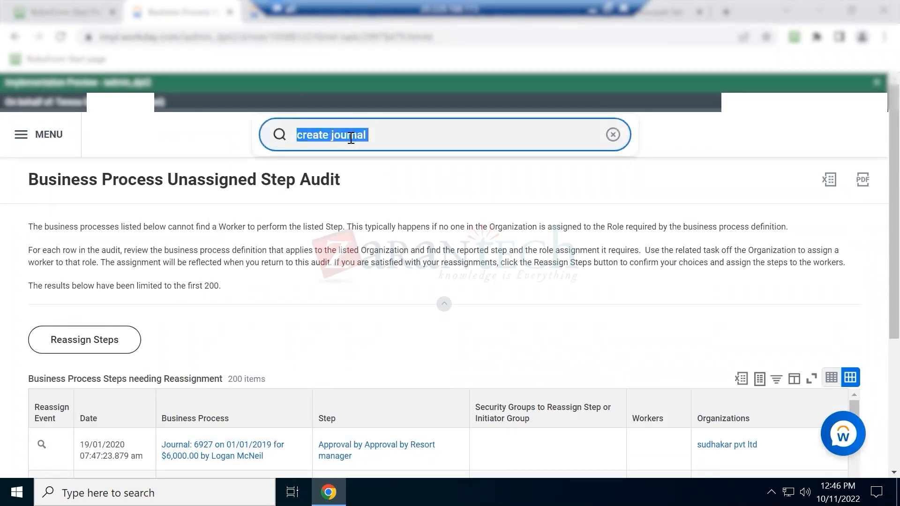
click(350, 139)
key(Return)
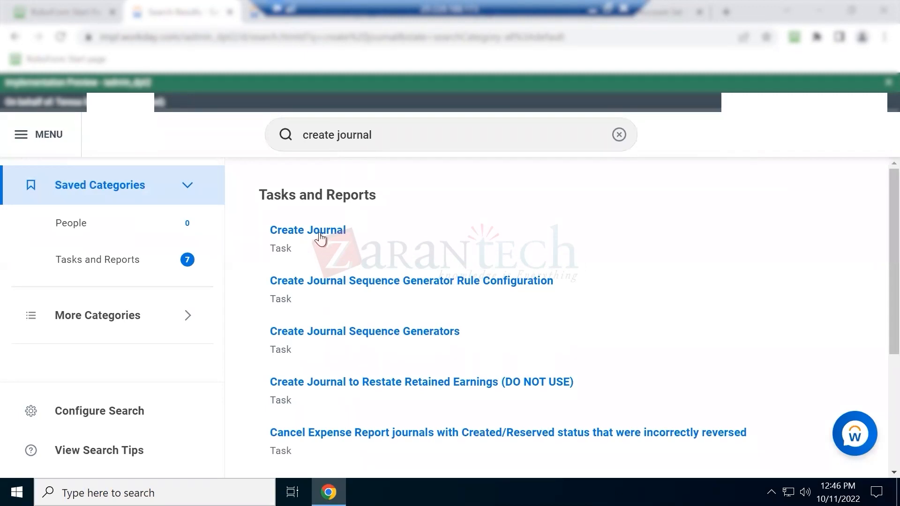
click(318, 235)
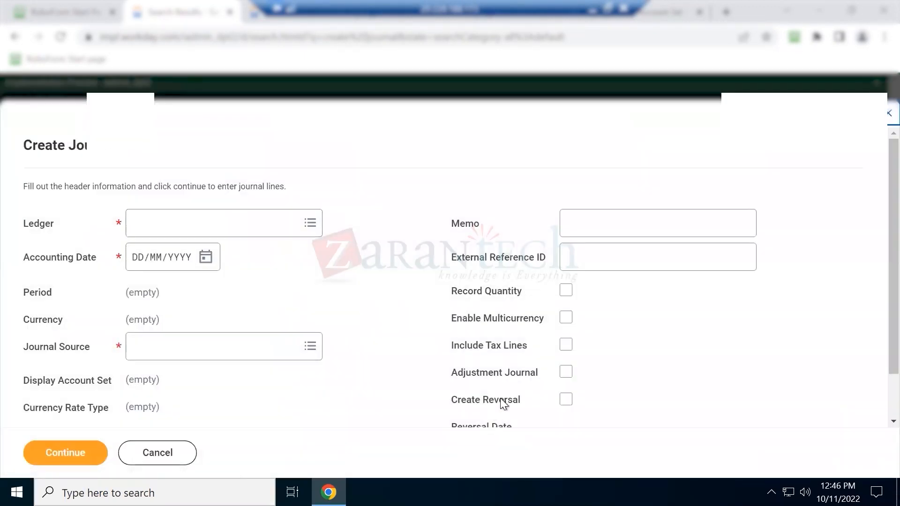
scroll(495, 398, down, 1)
drag(461, 347, 497, 344)
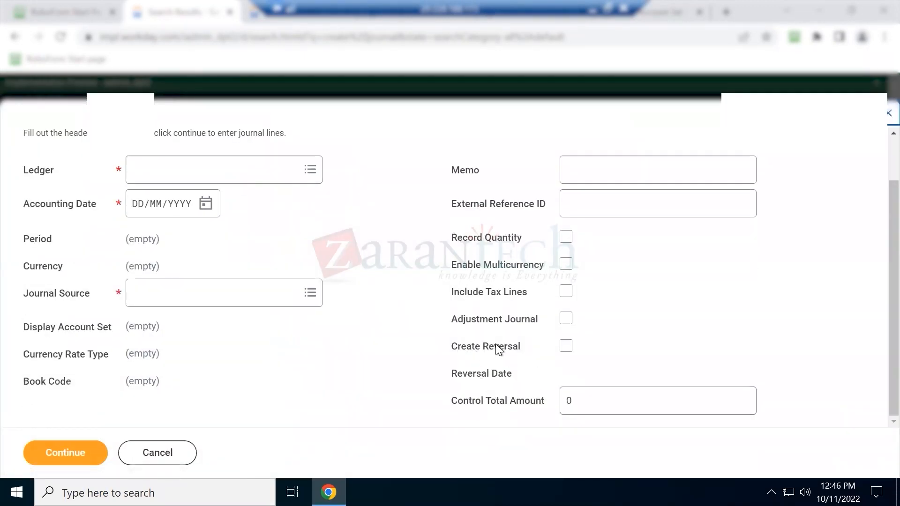
drag(458, 373, 475, 347)
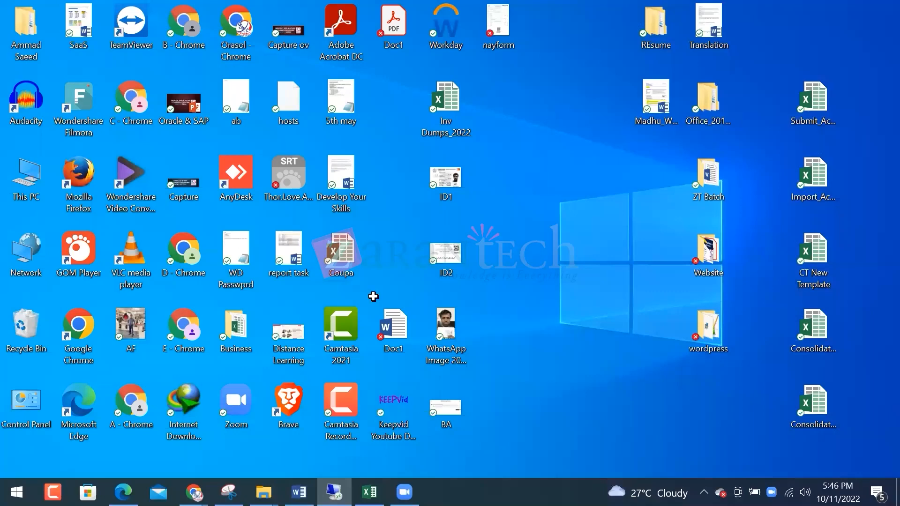
Type 'Accrual' into cell C89 of ZT Sheet Oct 22 and make it bold
click(124, 292)
text(Accrual)
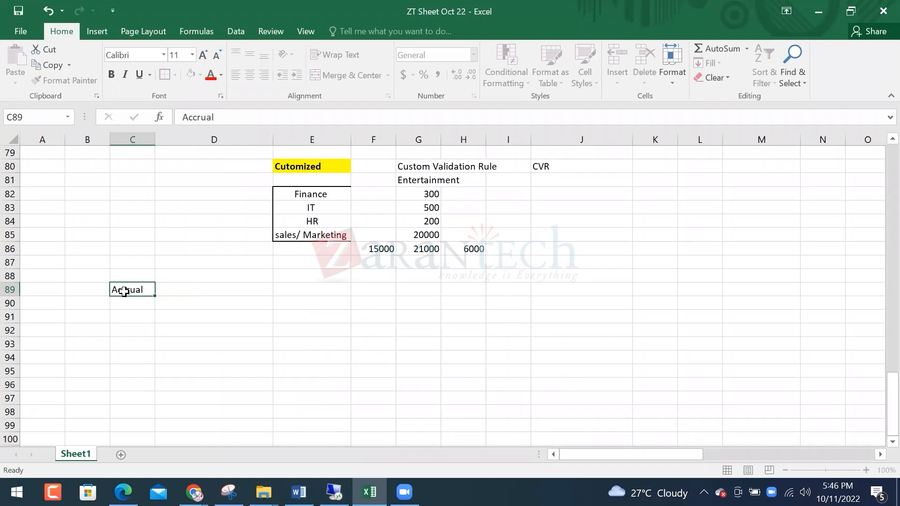
key(Return)
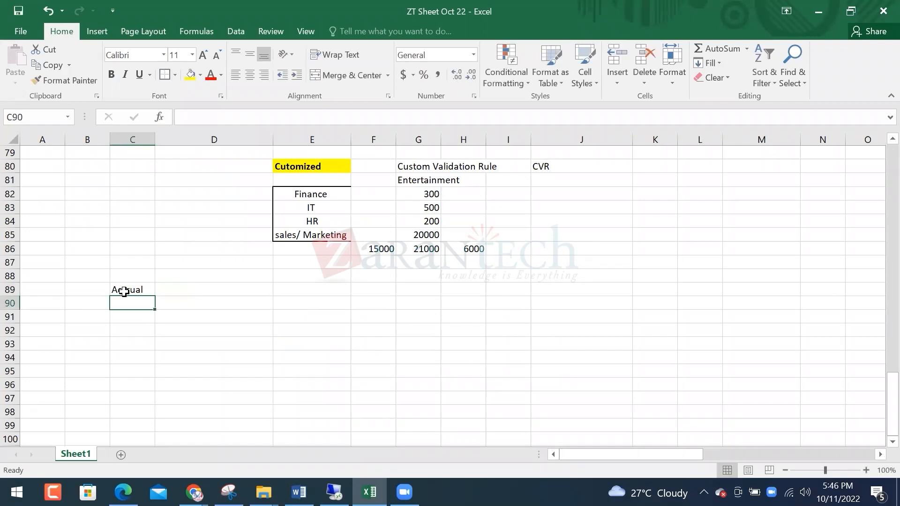
click(111, 288)
key(ctrl+b)
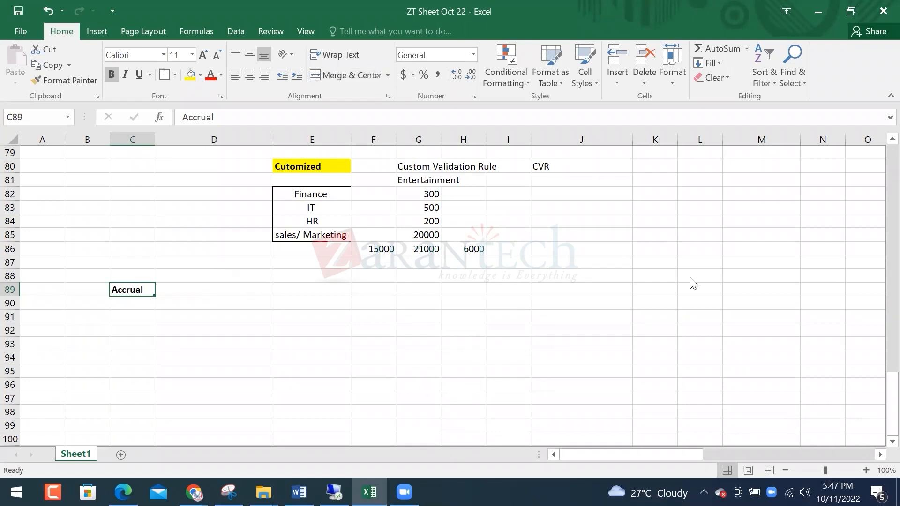
key(alt+Tab)
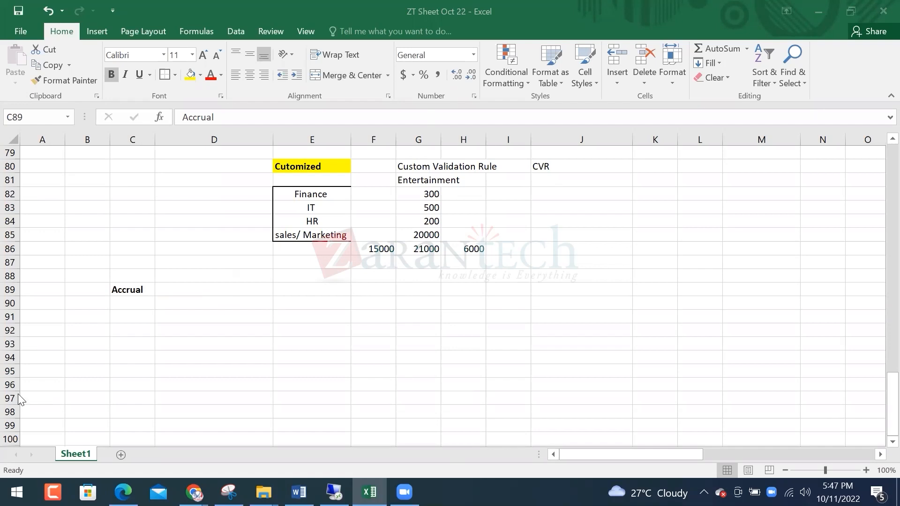
Enter 'two type' in D89 and 'Permanent Accrual' in E89
click(140, 288)
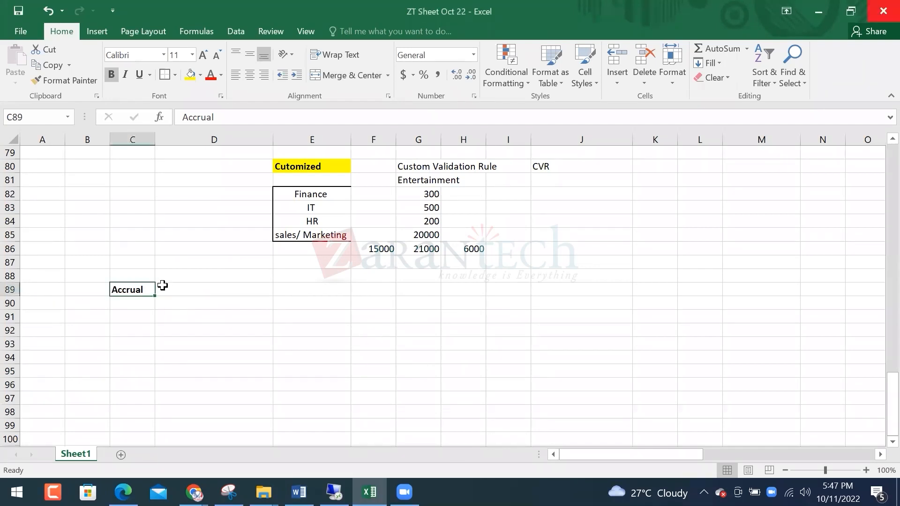
click(115, 311)
click(125, 281)
click(128, 291)
click(212, 291)
text(two )
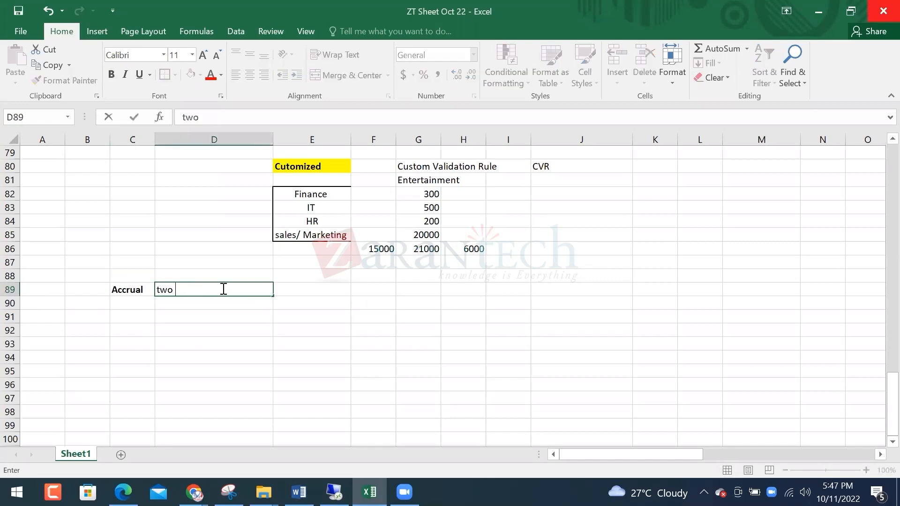
text(type)
key(Tab)
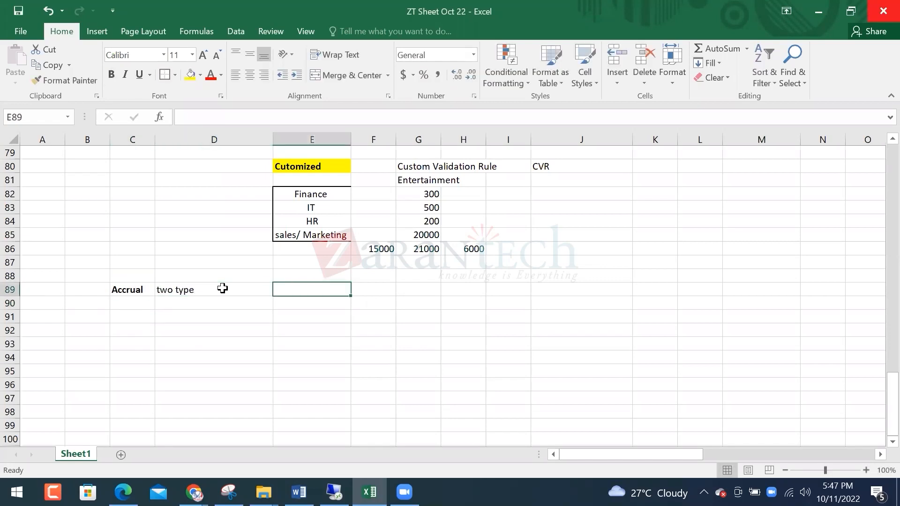
text(Permane)
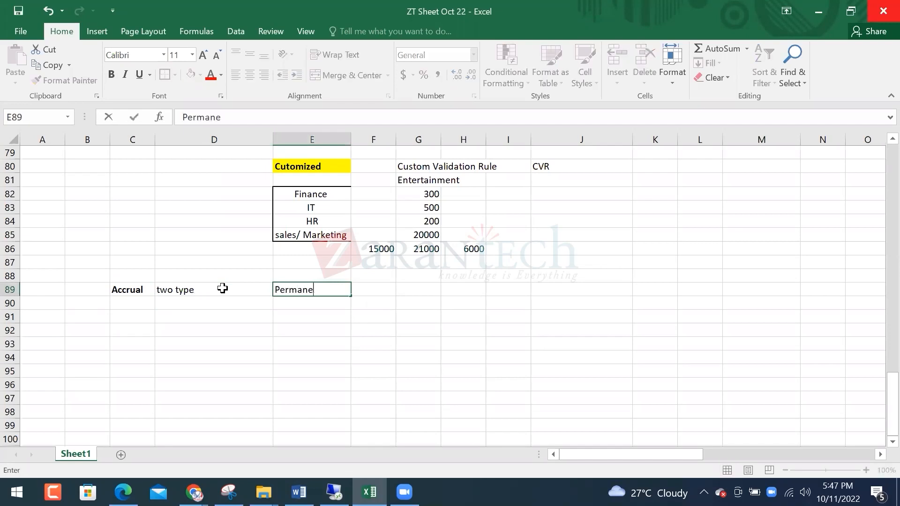
text(nt Accrual)
key(Return)
key(Return)
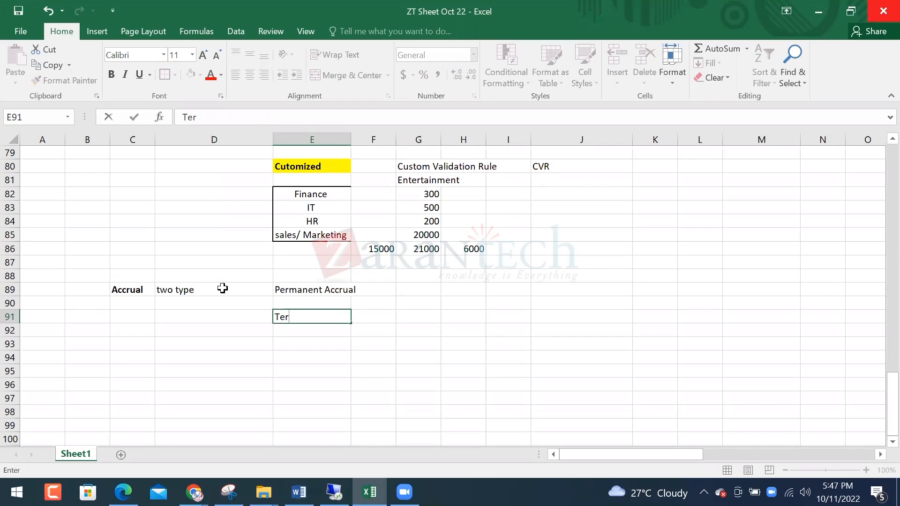
Add 'Temporary Accrual' in E91 and the note 'always reverse' in G91
text(mporaty)
key(Return)
key(Up)
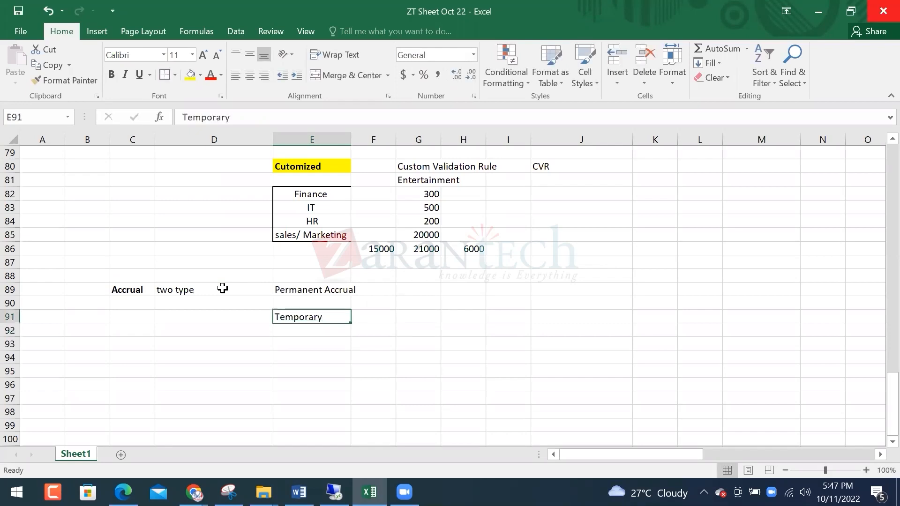
key(F2)
text(Accrual)
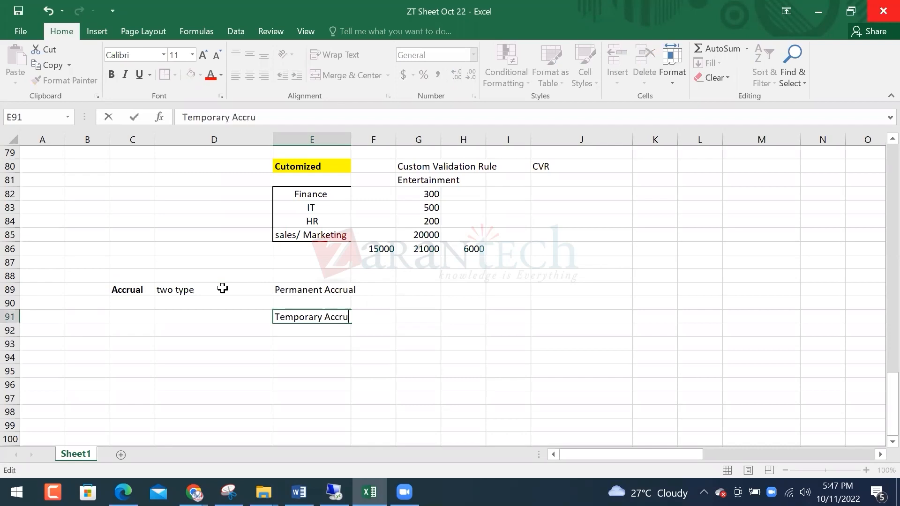
key(Return)
key(Up)
key(Up)
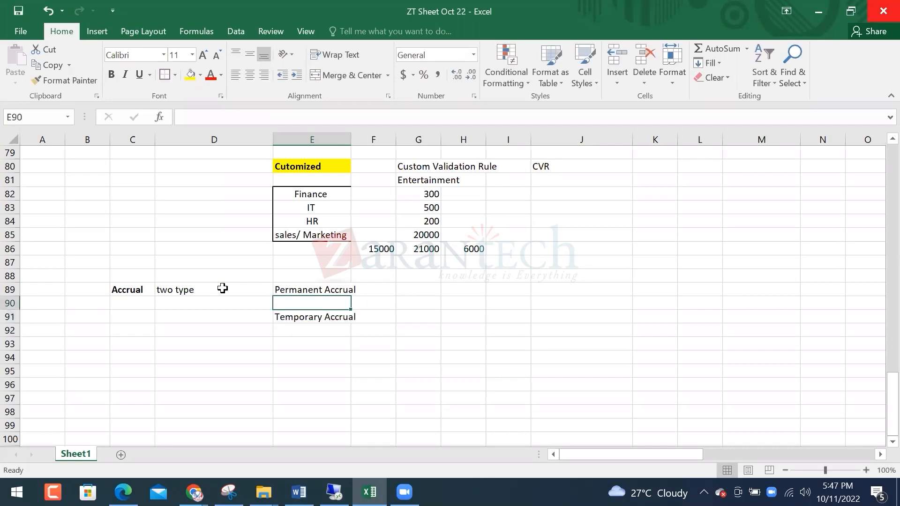
key(Down)
key(Right)
key(Right)
text(always reverse)
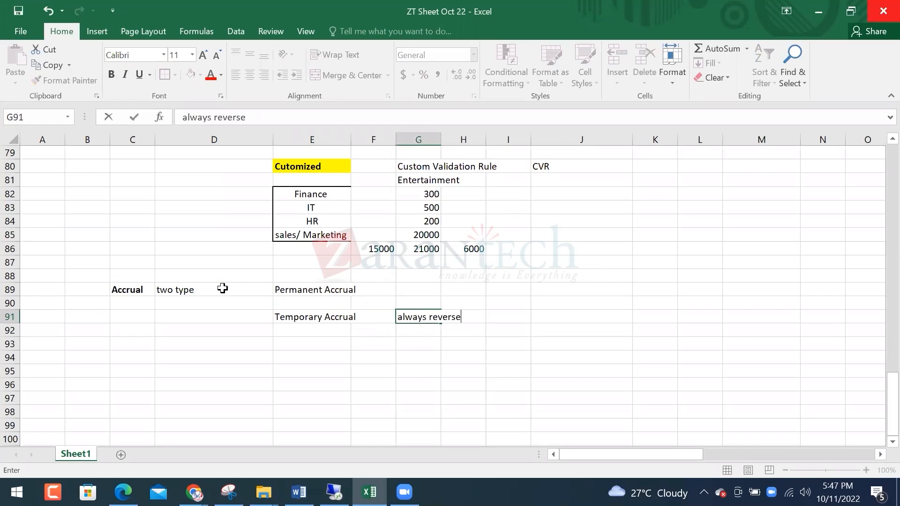
key(Return)
key(Up)
key(Left)
key(Down)
key(Down)
key(Down)
key(Left)
key(Left)
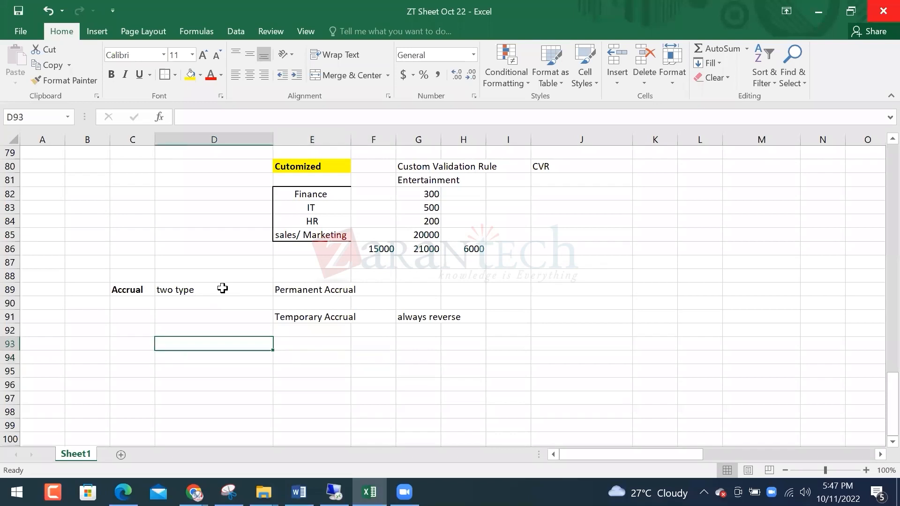
key(Left)
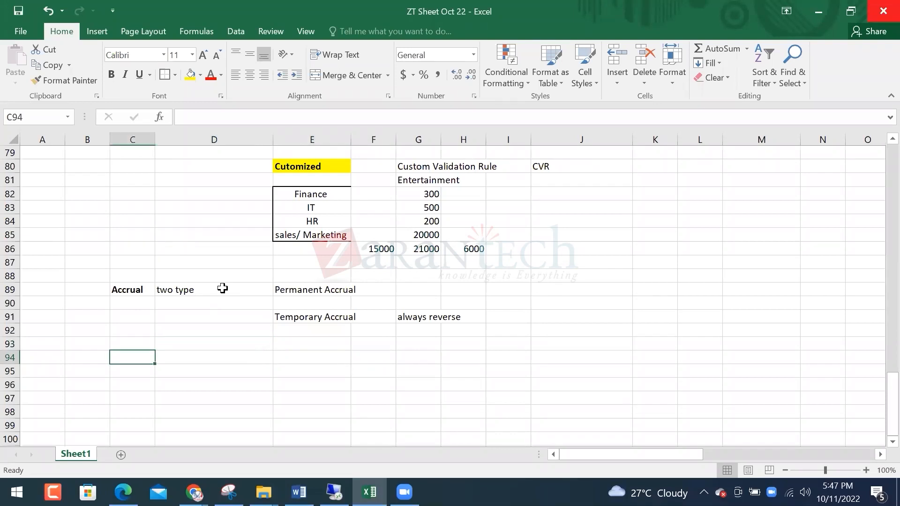
Label C94 'purchase charger' and enter the date 28-Oct in E94
text(purchase)
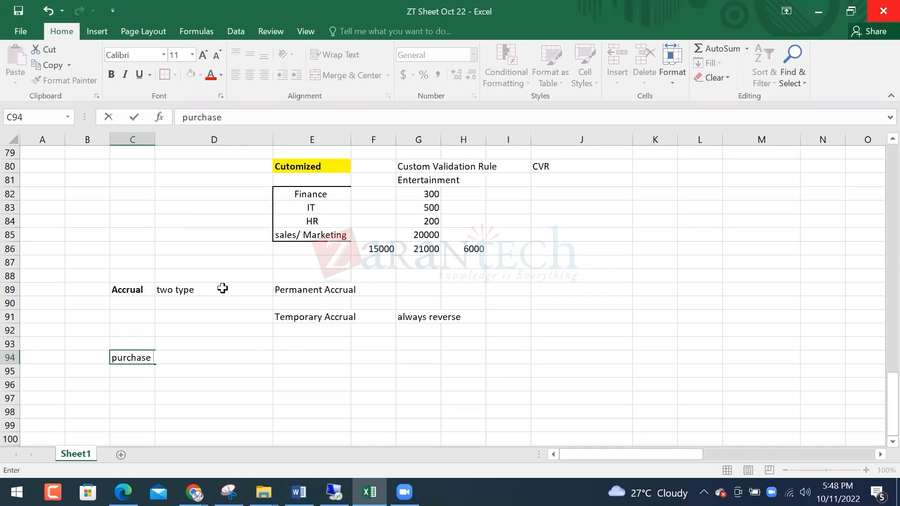
text( charge)
key(Return)
key(Up)
key(F2)
key(Return)
key(Up)
key(Right)
key(Right)
key(Down)
key(Left)
key(Up)
key(Right)
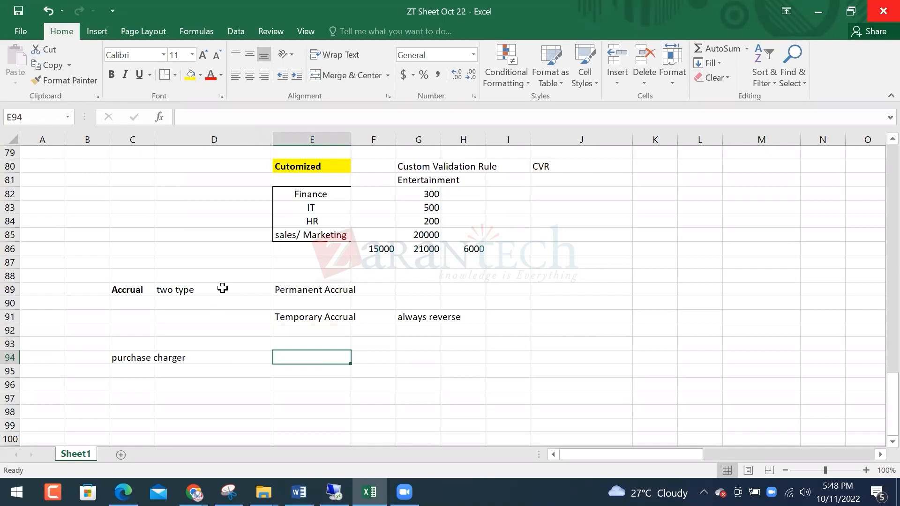
text(28Oct)
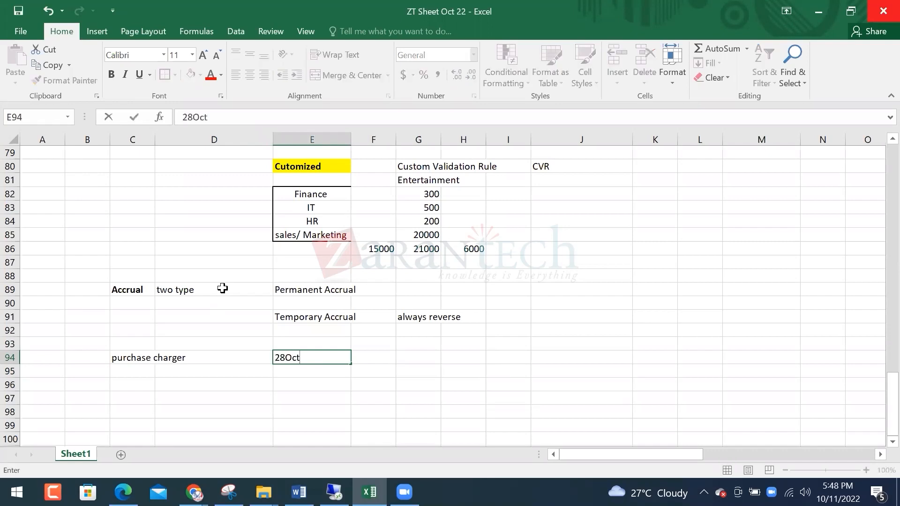
key(Return)
key(Up)
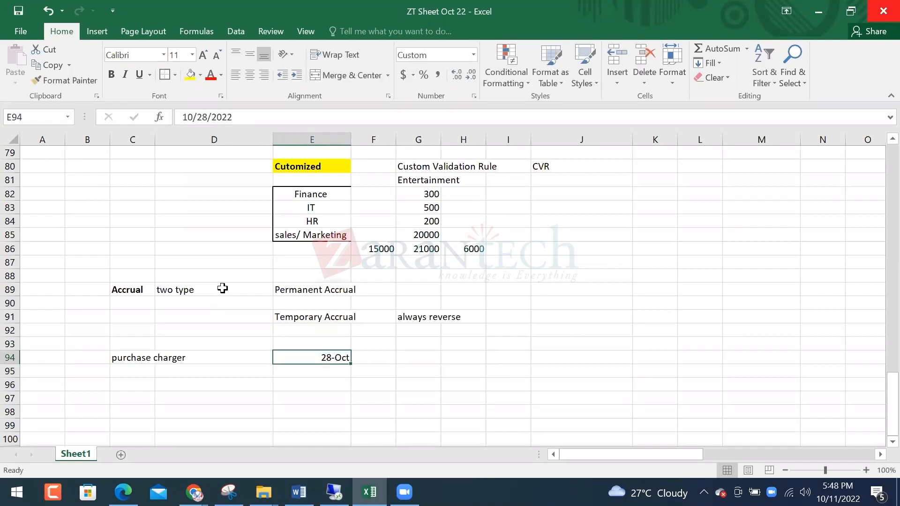
key(Left)
key(Right)
key(Right)
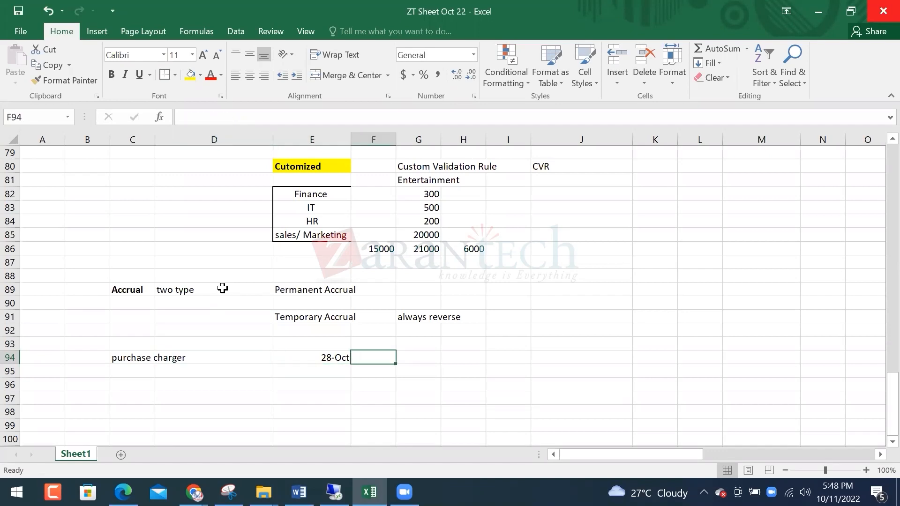
key(Right)
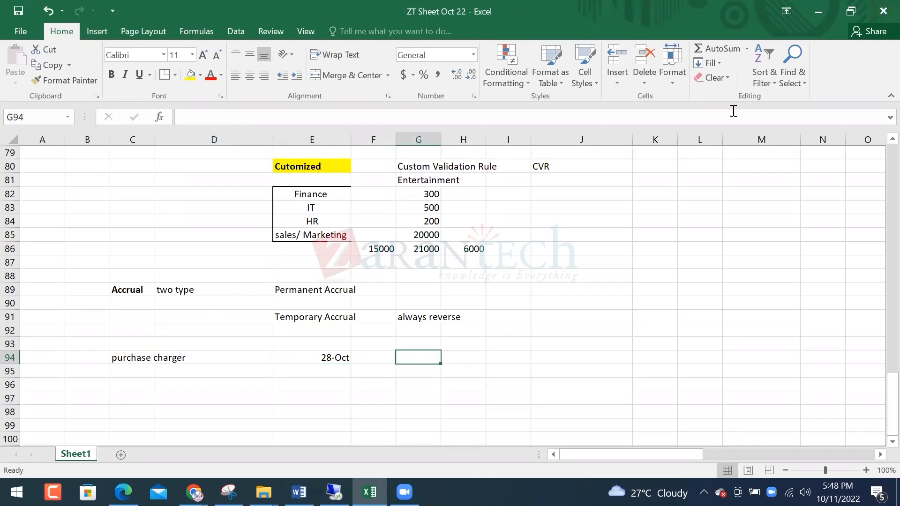
Enter 'Charger Account' in G94 and the label 'invoice' in D96
click(417, 356)
text(Charge A)
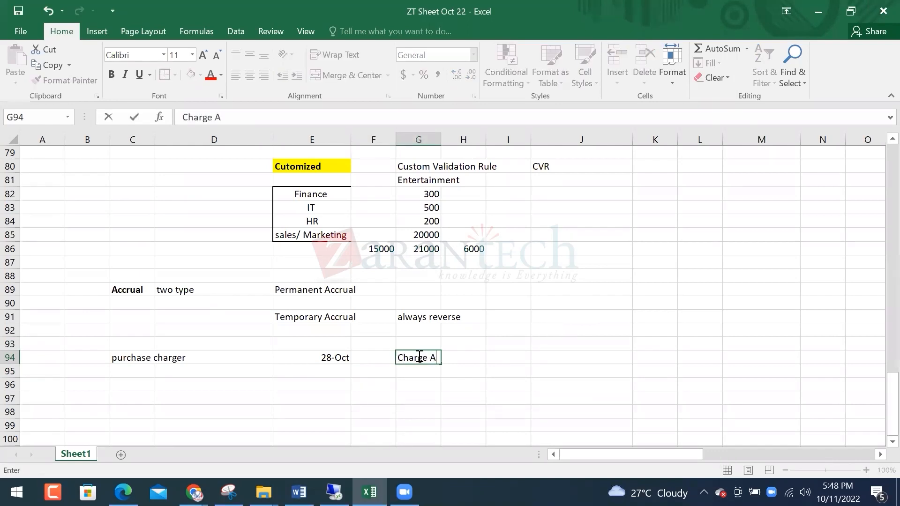
key(BackSpace)
text(r Account)
key(Return)
key(Return)
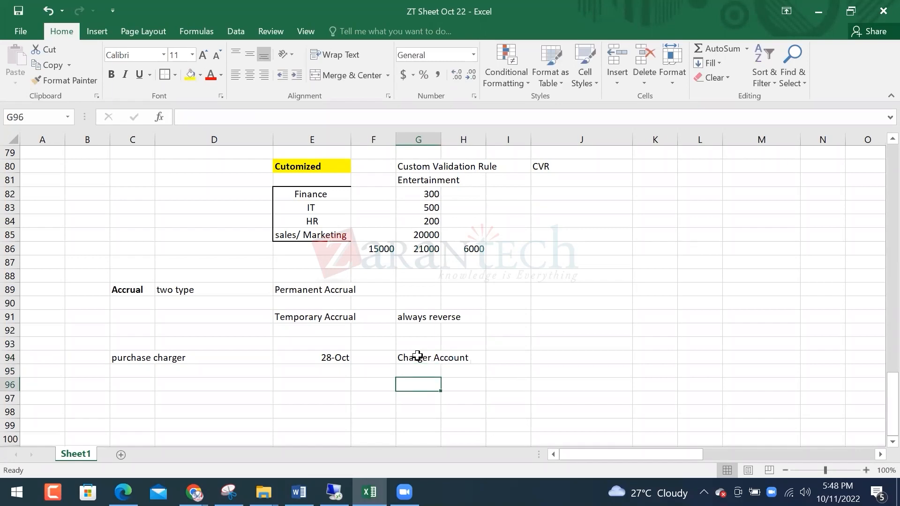
key(Up)
key(Up)
key(Left)
key(Left)
key(Right)
key(Left)
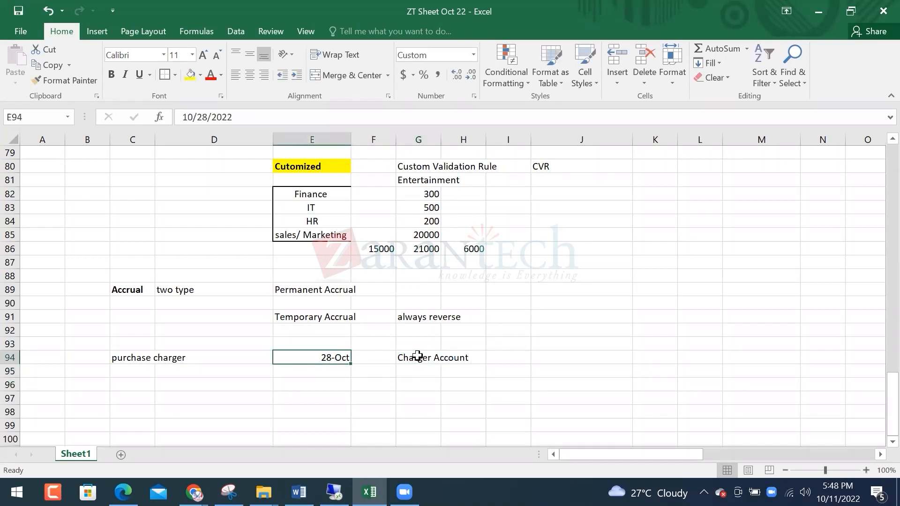
key(Left)
key(Left)
key(Down)
key(Down)
key(Right)
text(invoic)
key(BackSpace)
key(BackSpace)
key(BackSpace)
text(invoice)
key(Return)
key(Up)
key(Up)
key(Up)
key(Right)
key(Right)
key(Left)
key(Left)
key(Left)
key(Down)
key(Down)
key(Right)
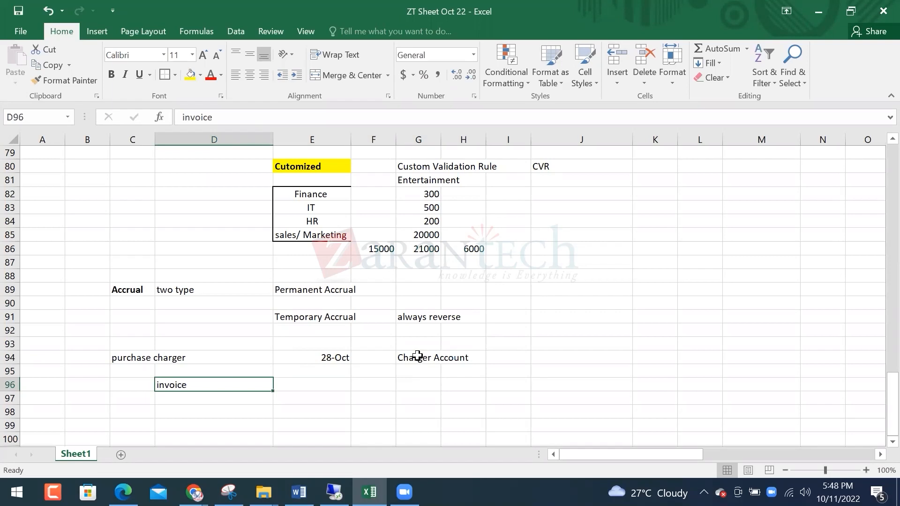
Add 'Account Payble' in G96, with a 50 debit for Charger Account and a 50 credit for Account Payble
click(329, 356)
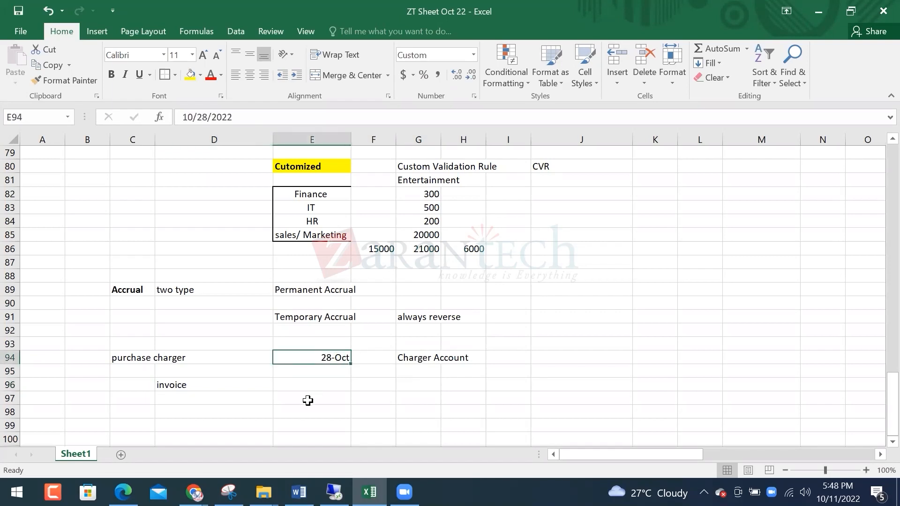
click(419, 359)
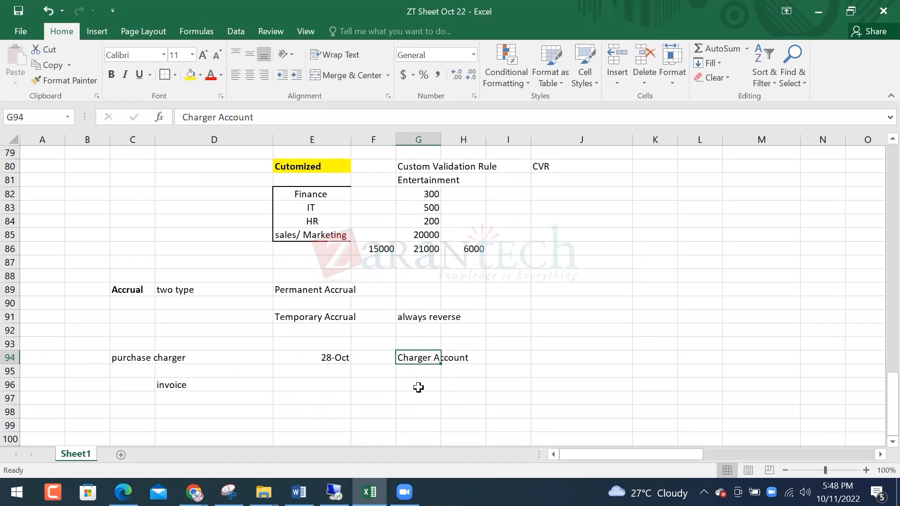
key(Down)
key(Down)
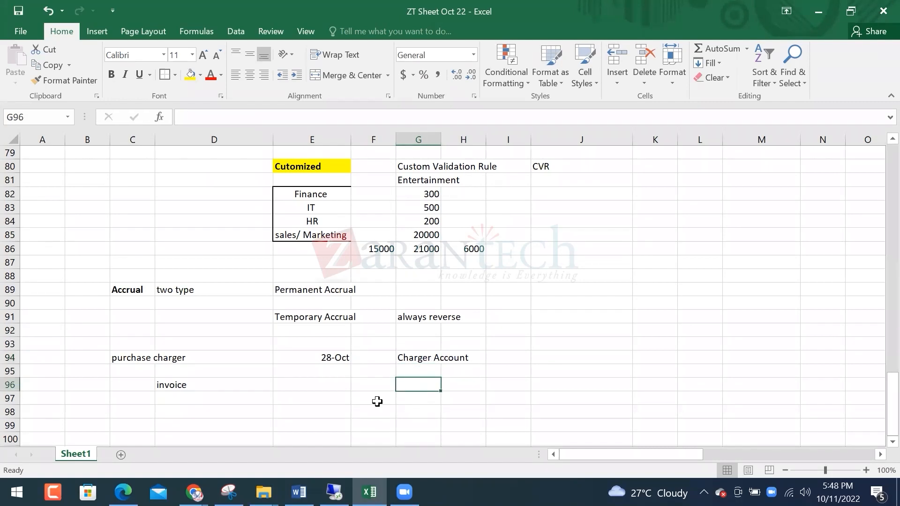
click(178, 386)
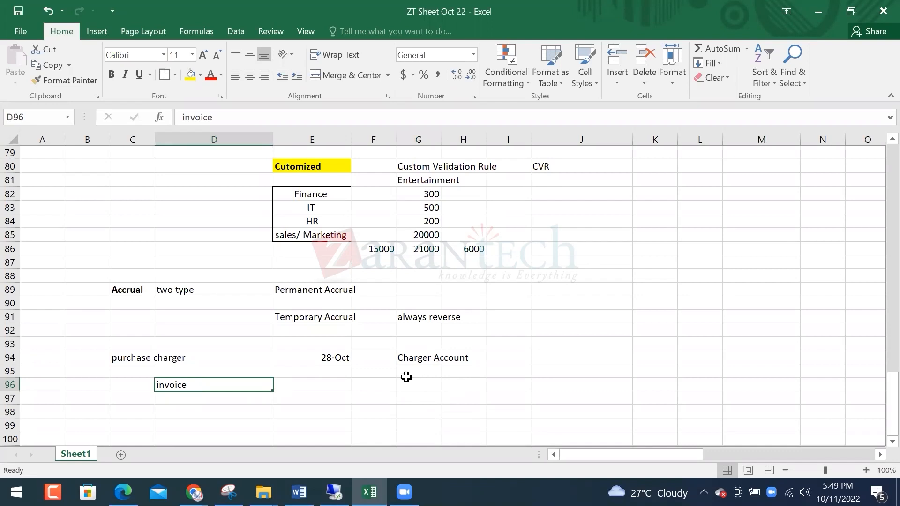
click(418, 384)
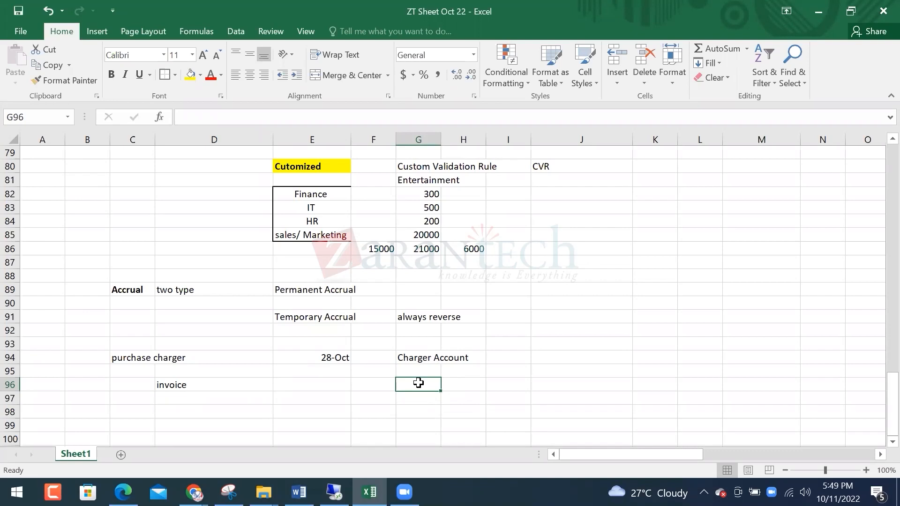
text(Account Pay)
key(Return)
key(Up)
key(Up)
key(Up)
key(Right)
key(Right)
key(Right)
text(50)
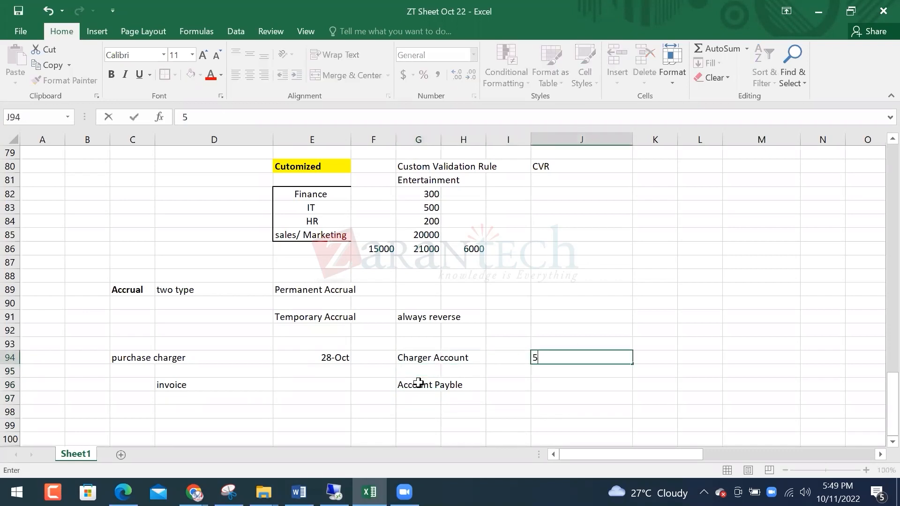
key(Right)
key(Right)
key(Down)
key(Left)
key(Down)
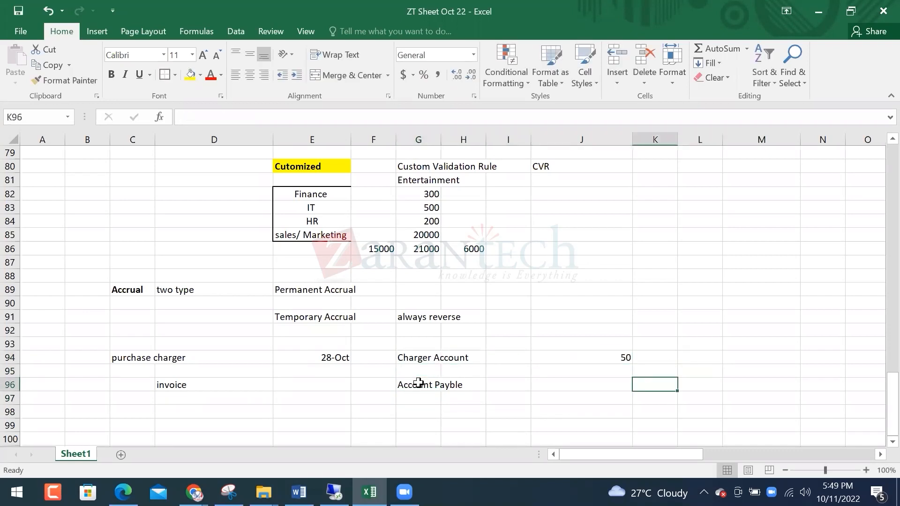
text(50)
key(Return)
key(Left)
key(Up)
key(Left)
key(Left)
key(Left)
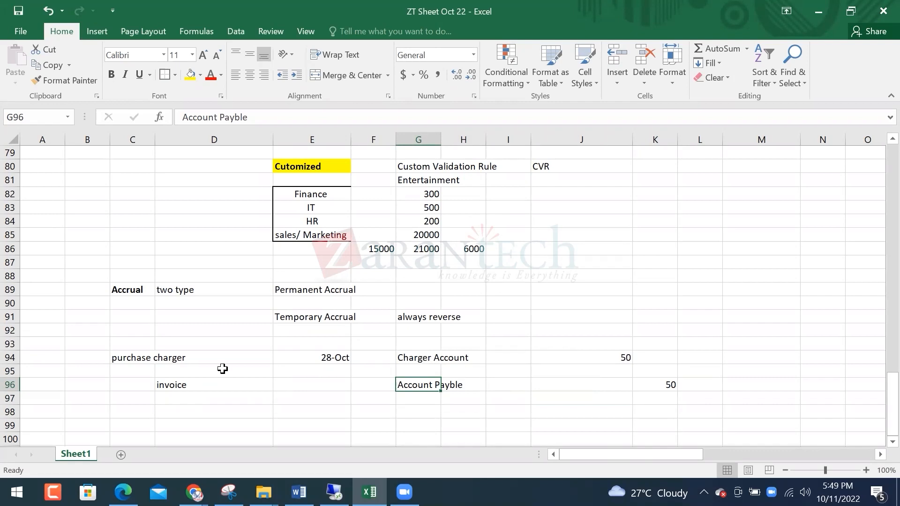
Select the G94:K96 accrual entry block so it can be outlined
click(198, 386)
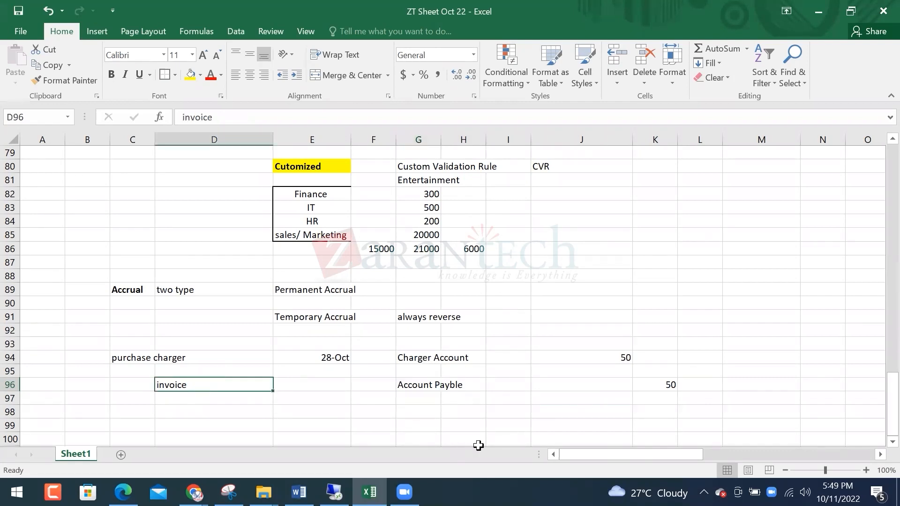
click(434, 385)
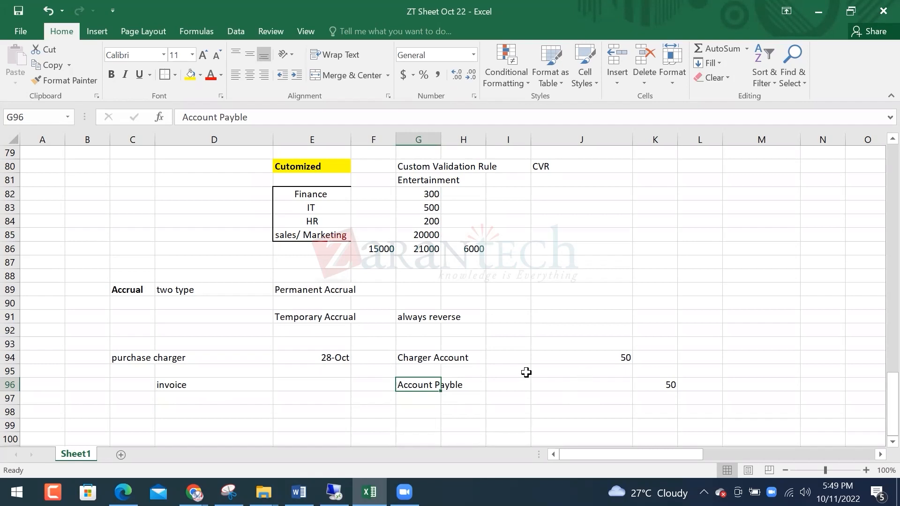
drag(429, 358, 675, 389)
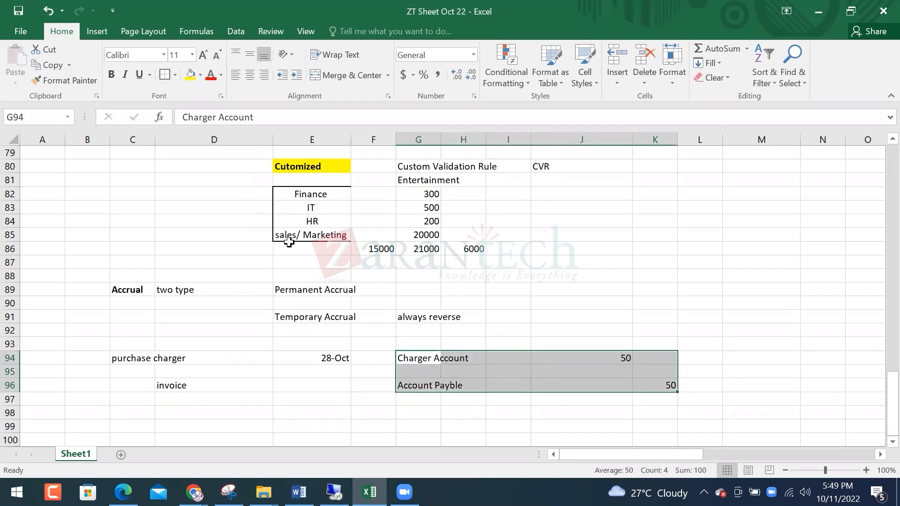
scroll(326, 275, down, 1)
scroll(326, 275, down, 1)
Add the labels Employees, Project and Payroll in the label column below the invoice entry
click(405, 373)
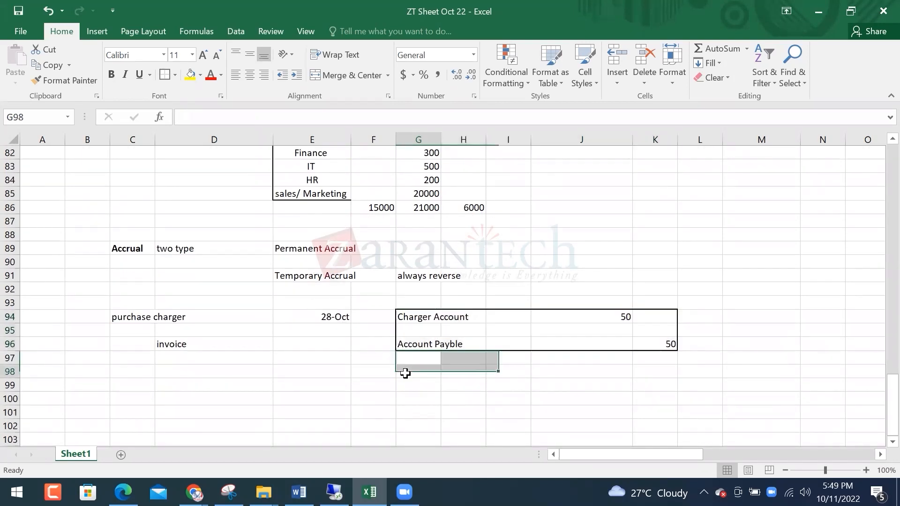
key(Left)
key(Left)
key(Left)
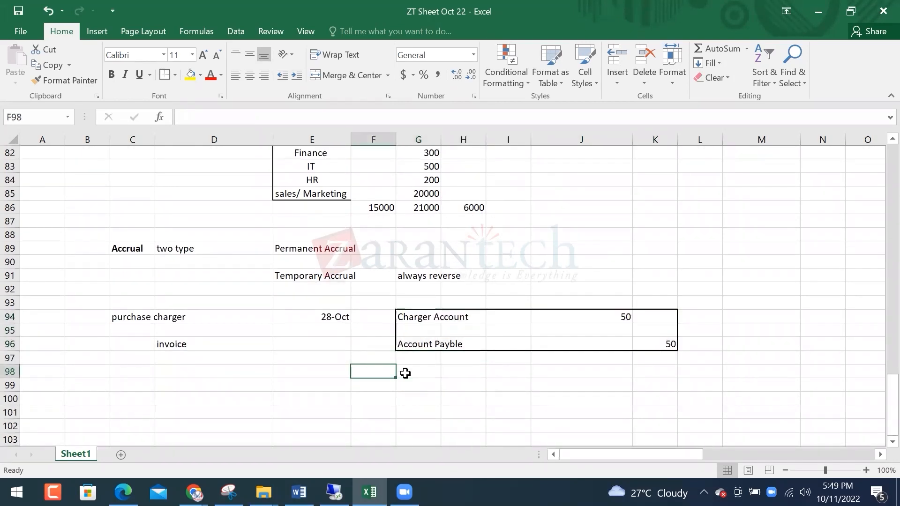
text(Employees)
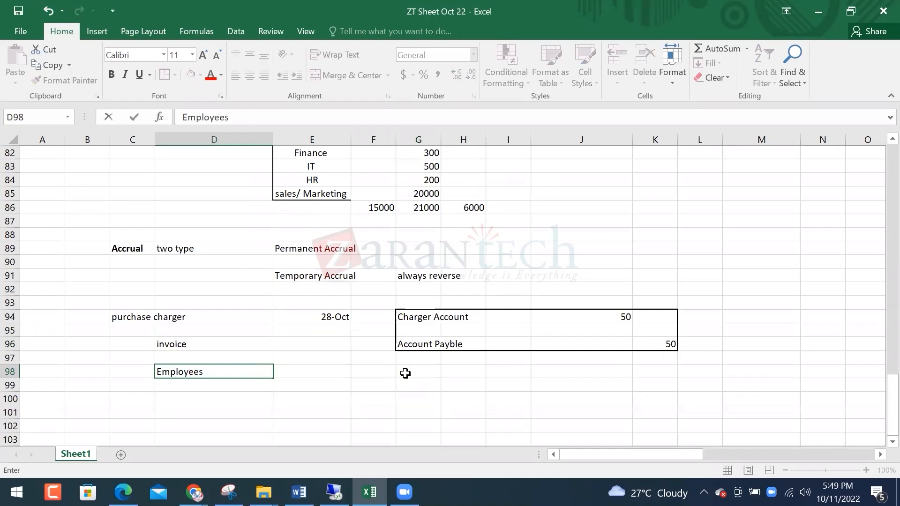
key(Tab)
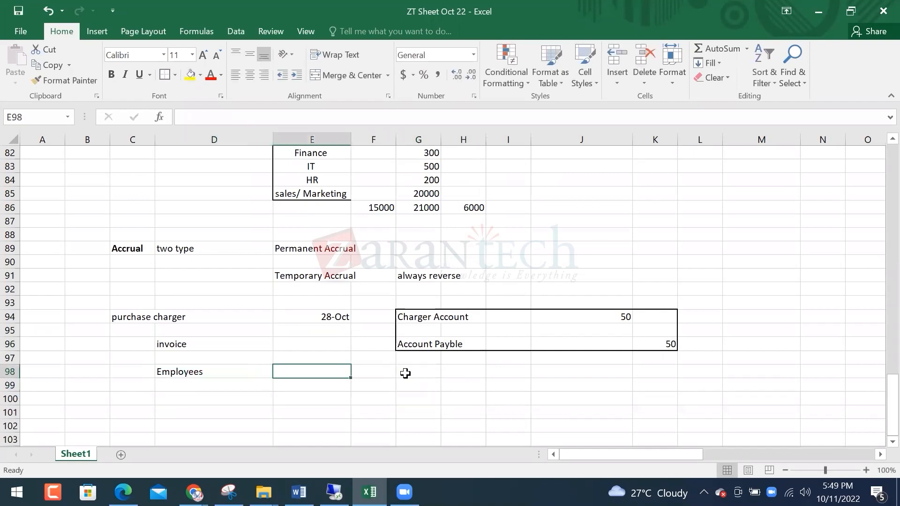
key(Down)
key(Left)
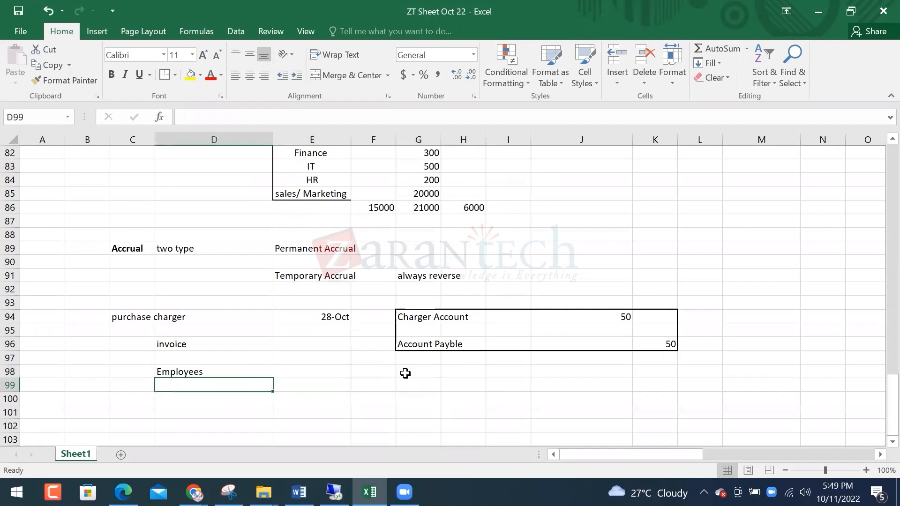
text(Project)
key(Return)
text(Payrol)
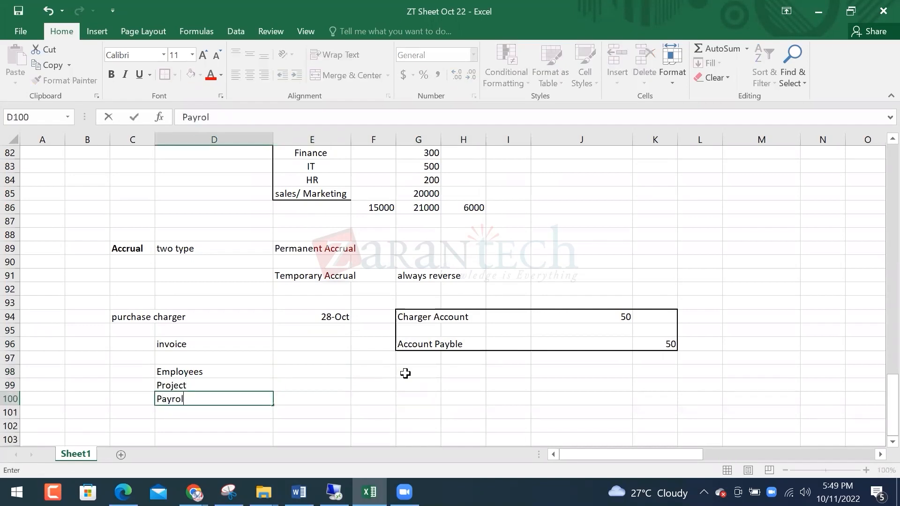
key(Return)
Copy the 28-Oct date beside Project and change it to 30-Oct
key(Up)
key(Up)
key(Up)
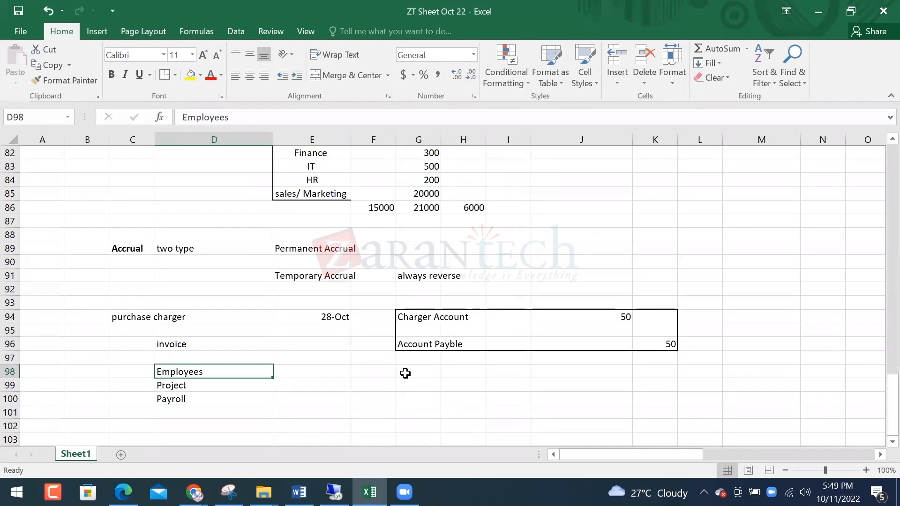
key(Right)
key(Up)
key(Up)
key(Up)
key(Up)
key(ctrl+c)
key(Down)
key(Down)
key(Down)
key(Down)
key(Down)
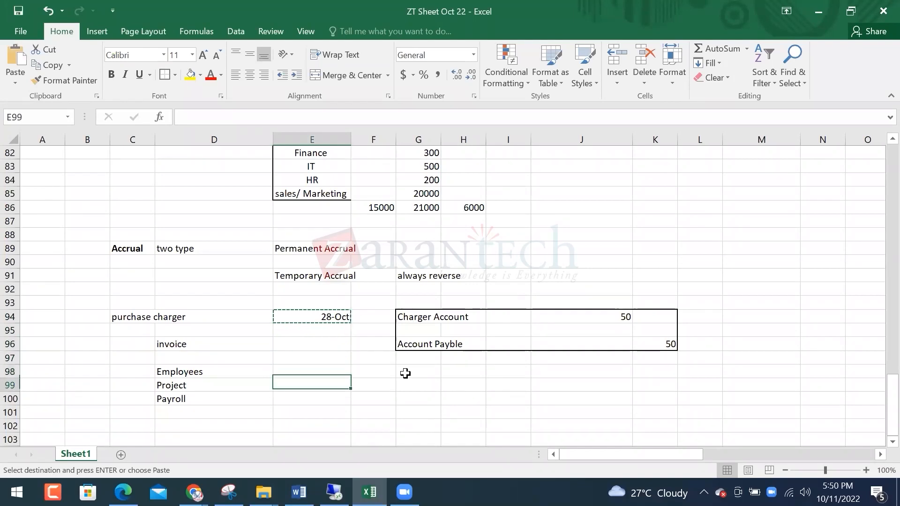
key(Return)
key(F2)
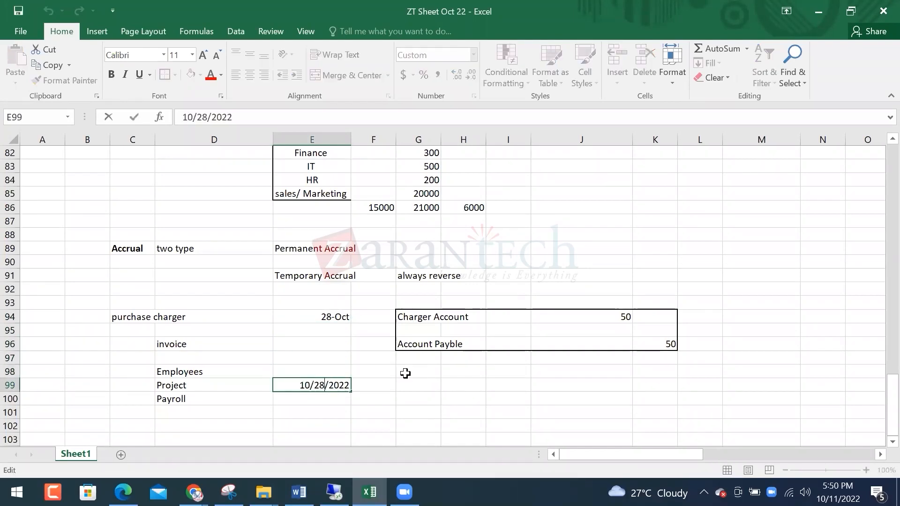
key(BackSpace)
key(Delete)
text(30)
key(Return)
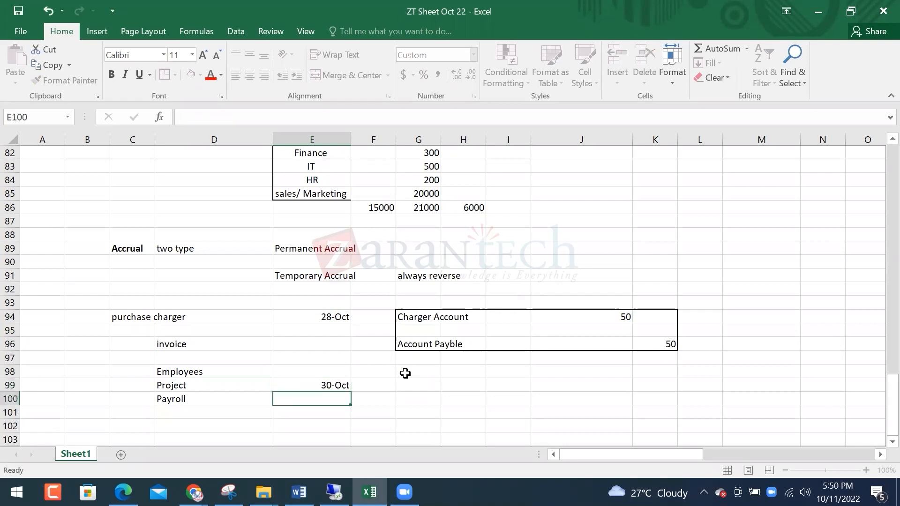
key(Up)
key(Left)
key(Left)
key(Down)
key(Right)
key(Right)
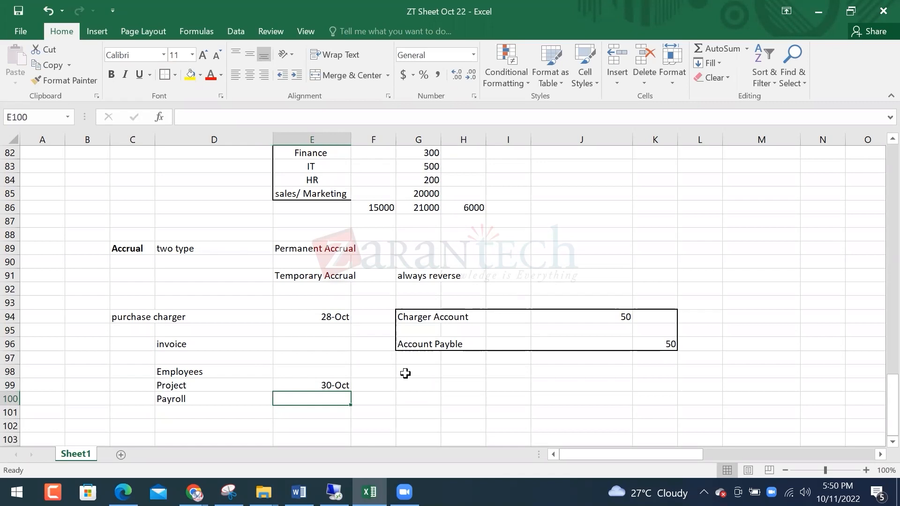
Enter the Salary and Payroll Account lines with a 400 debit and 400 credit
key(Up)
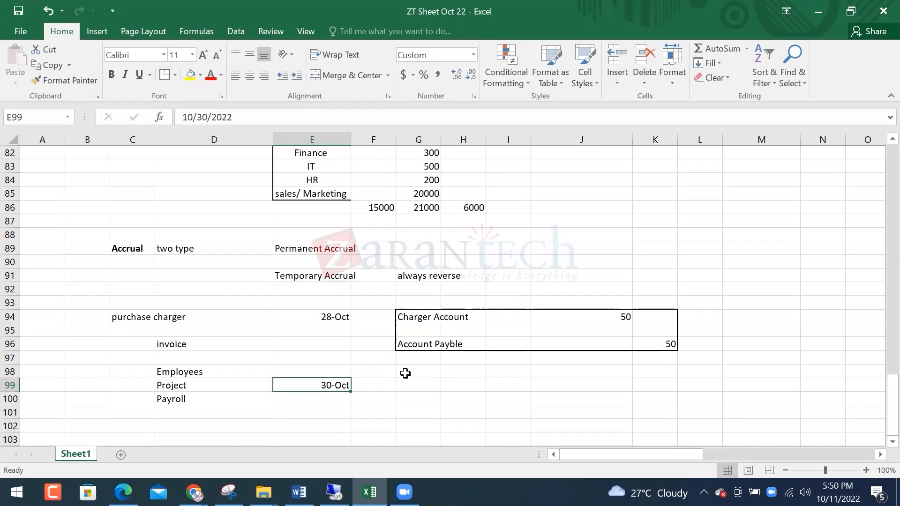
key(Right)
key(Right)
key(Left)
key(Left)
key(Right)
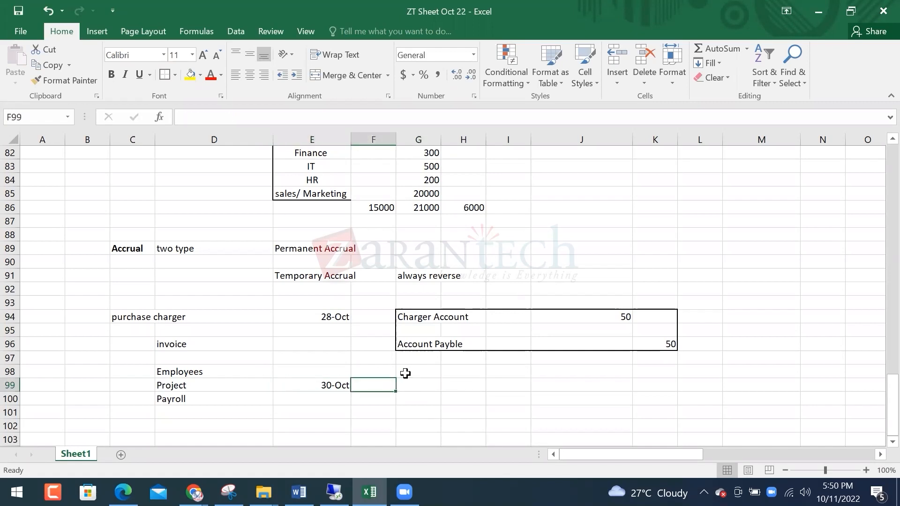
key(Right)
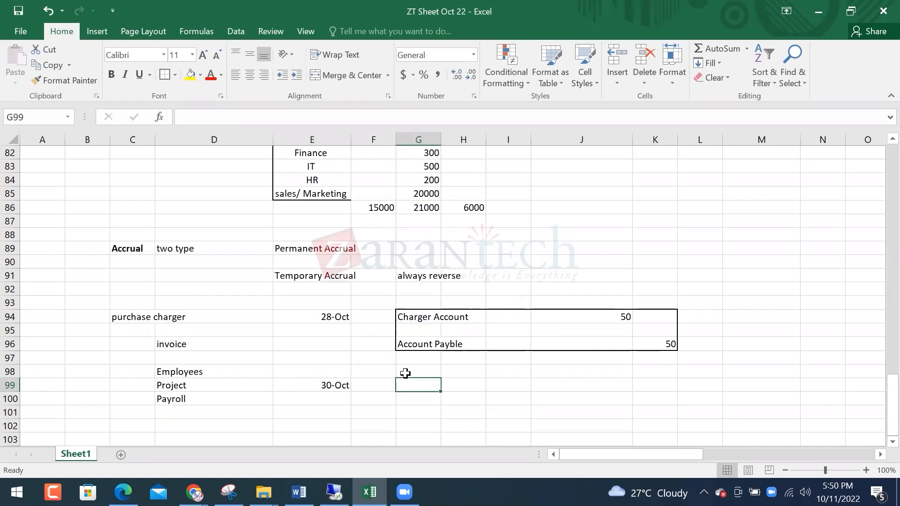
text(Salary)
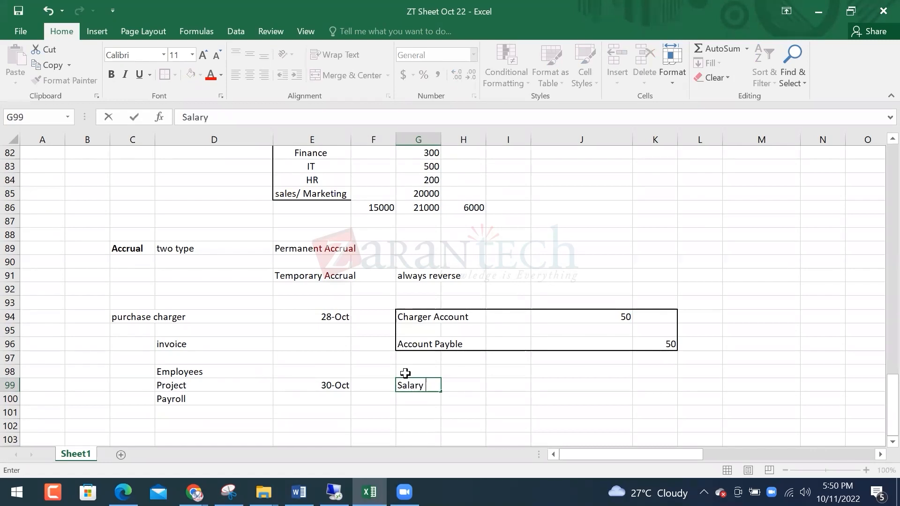
key(Return)
key(Return)
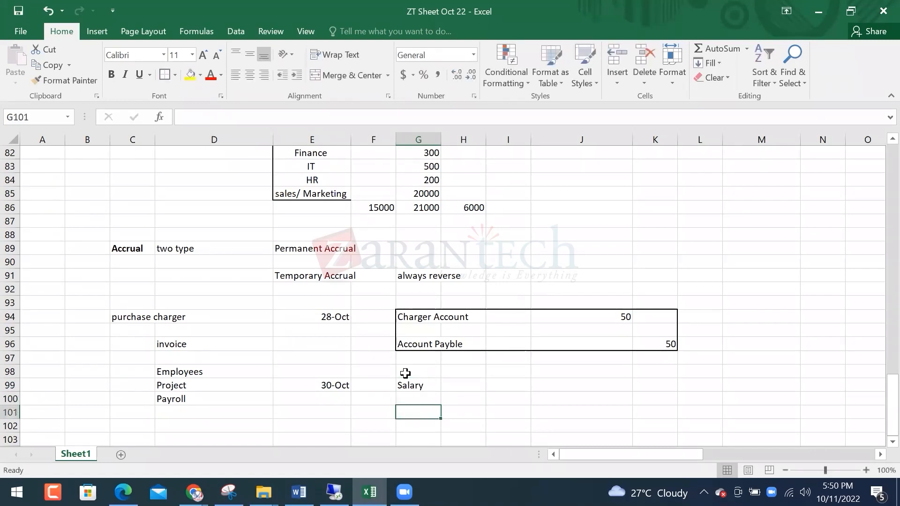
text(Payroll Account)
key(Right)
key(Right)
key(Up)
key(Right)
key(Up)
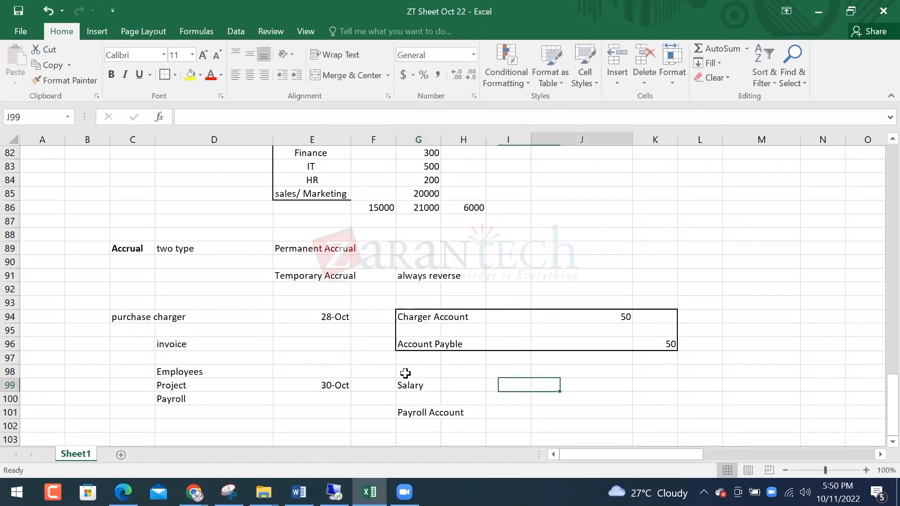
text(400)
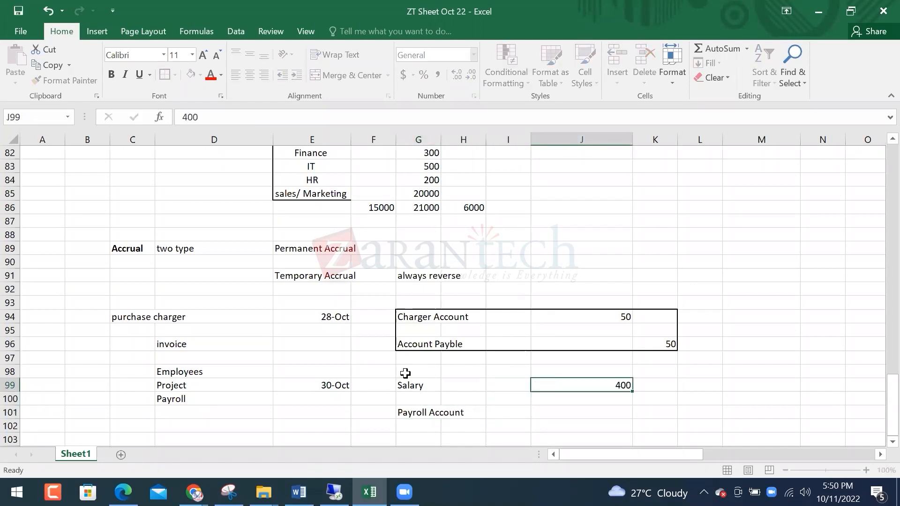
key(Down)
key(Right)
text(400)
key(Return)
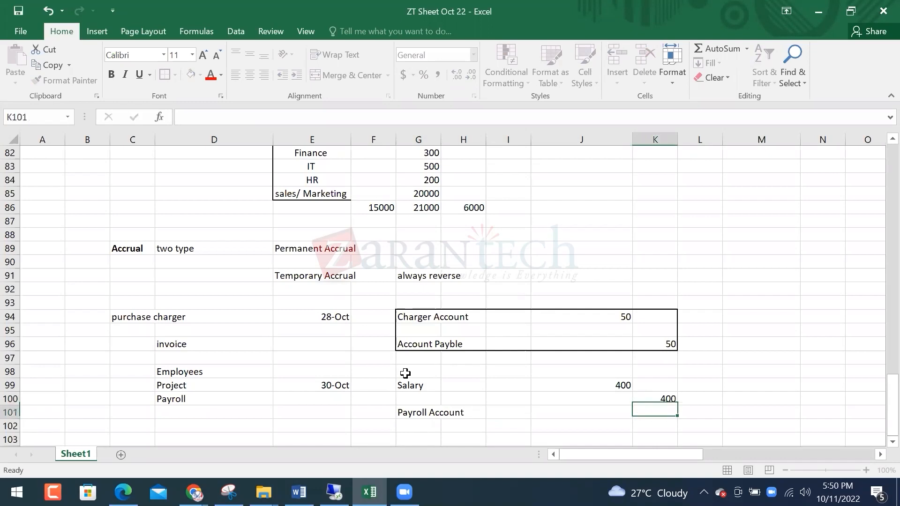
Move the 400 credit onto the Payroll Account row
key(Left)
key(Left)
key(Up)
key(Right)
key(Right)
key(Right)
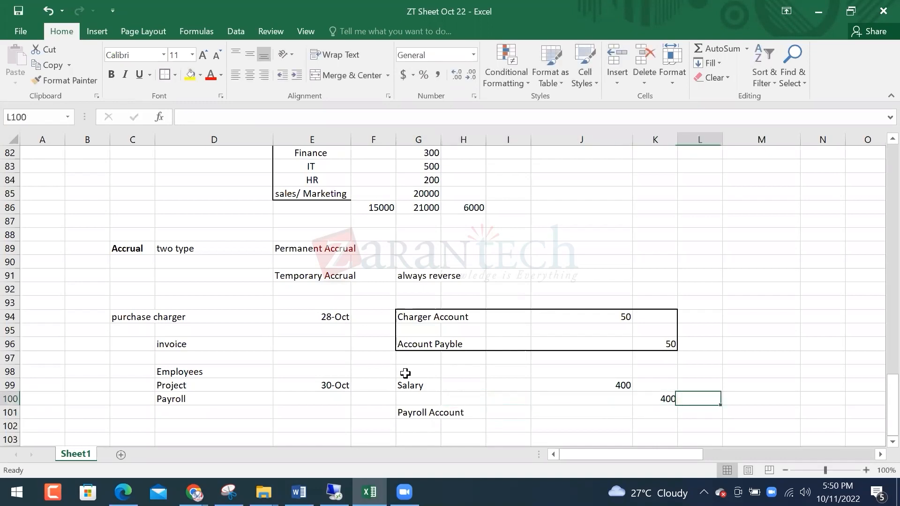
key(Left)
key(ctrl+c)
key(Down)
key(ctrl+v)
Draw a border around the Salary / Payroll Account 400 entry block
key(Left)
key(Left)
key(Up)
key(Left)
key(Up)
key(Up)
key(Left)
key(Down)
key(shift+Down)
key(shift+Down)
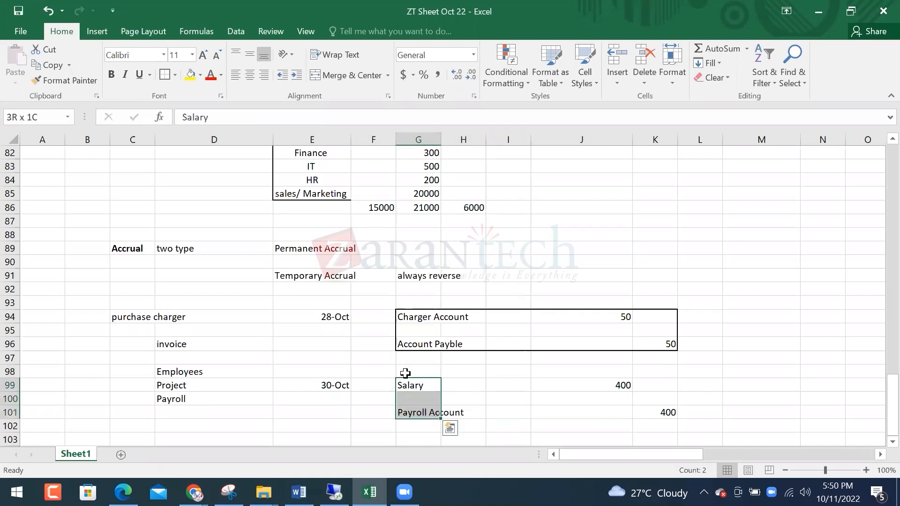
key(shift+Right)
key(shift+Right)
key(shift+Right)
key(shift+Right)
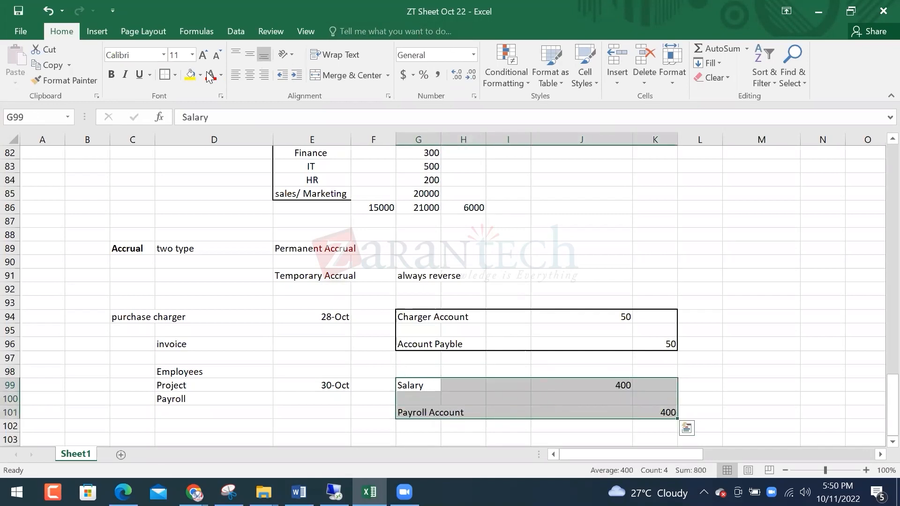
click(164, 75)
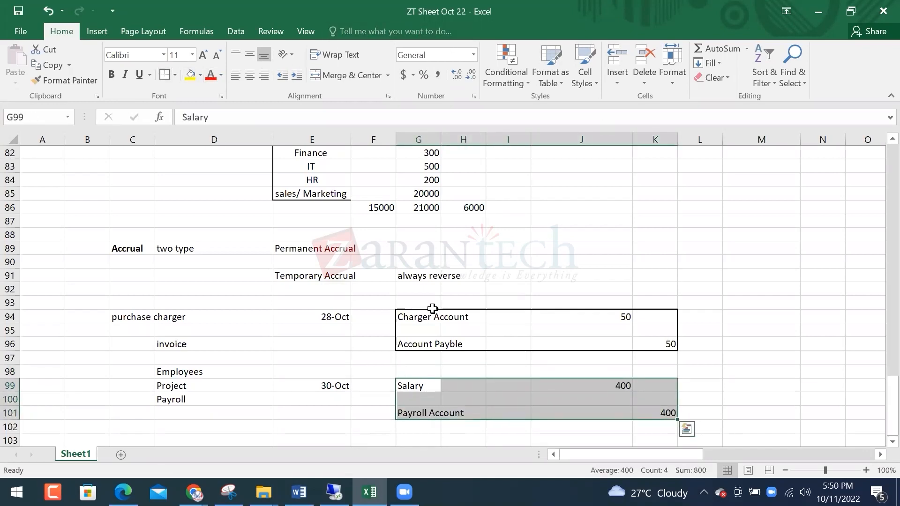
click(228, 342)
Enter the 1-Nov reversal date in cell E103 under the accrual entry
scroll(416, 394, down, 3)
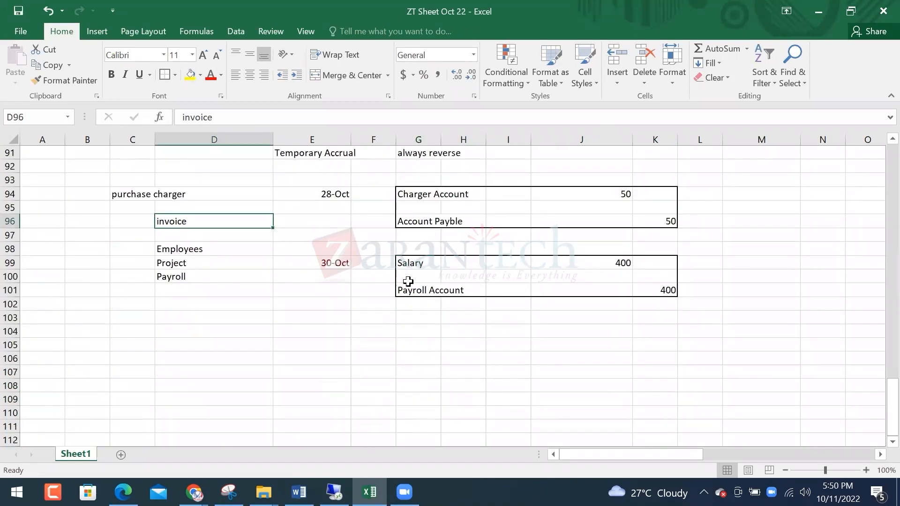
click(326, 327)
click(326, 319)
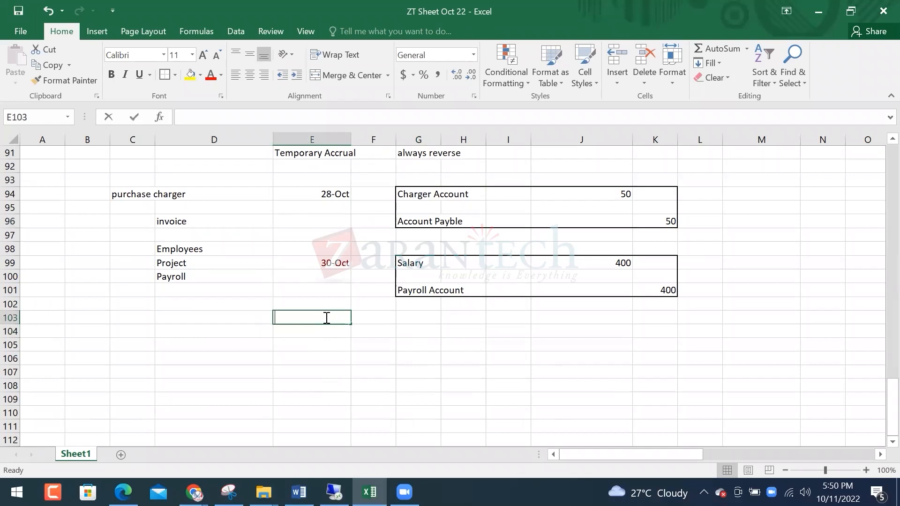
text(1nov)
key(Return)
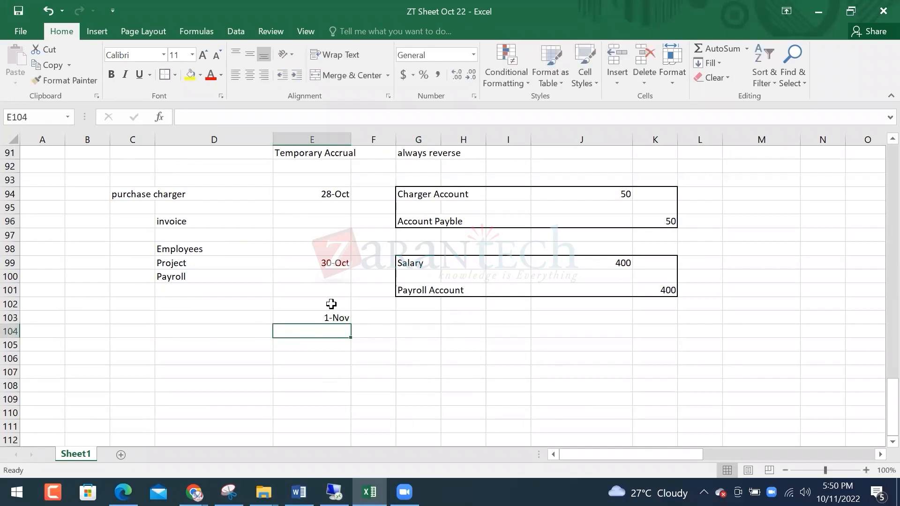
drag(420, 196, 651, 293)
click(167, 227)
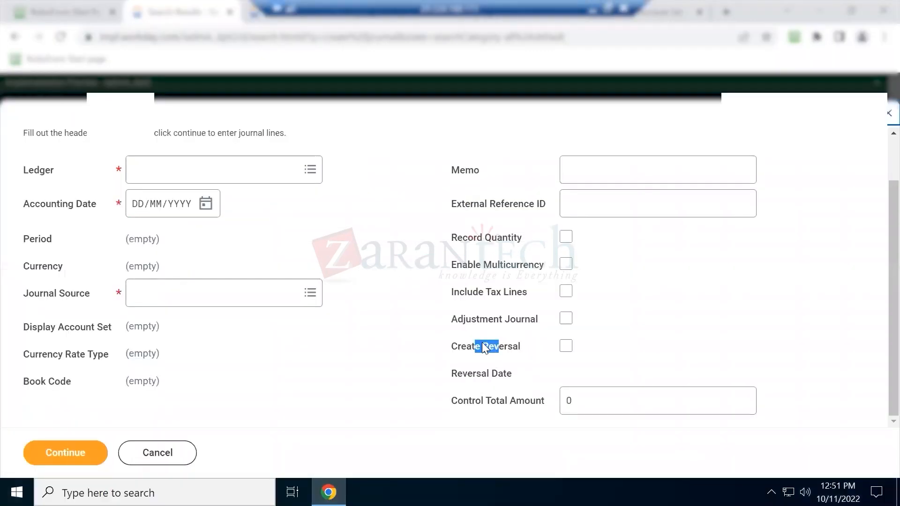
drag(451, 345, 508, 342)
Set the journal header to GMS USA Actuals ledger, 31/10/2022 date and Accrual Journal source
click(231, 166)
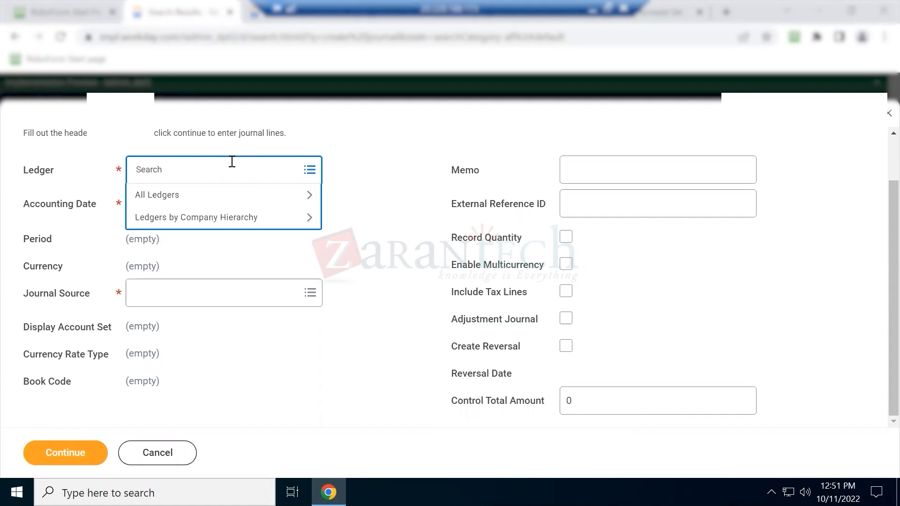
text(gms usa)
key(Return)
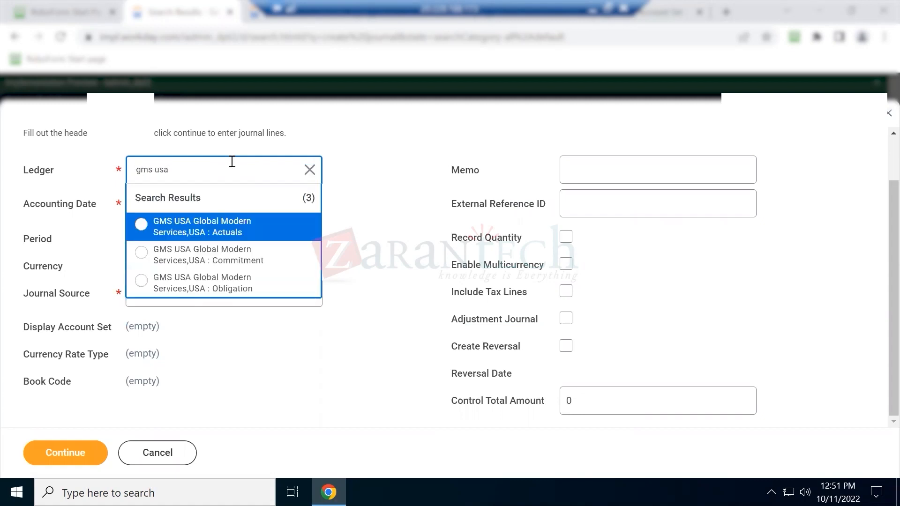
click(198, 220)
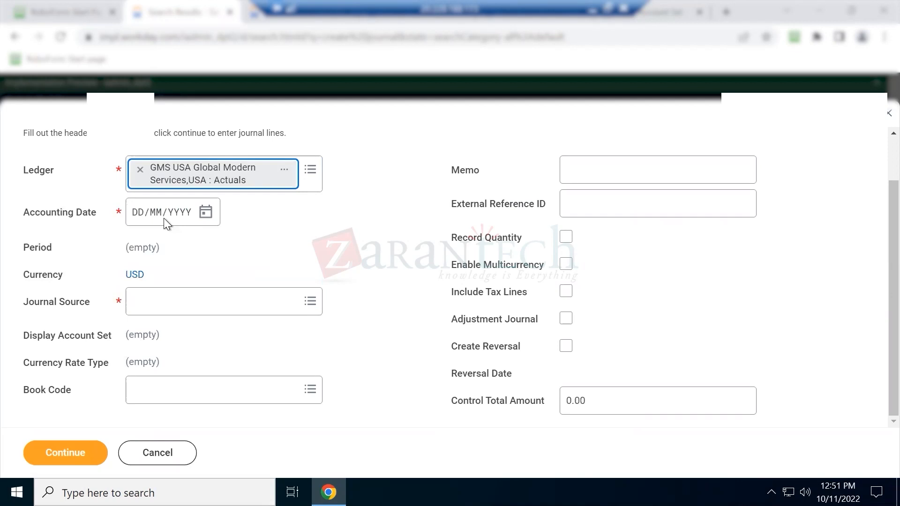
click(206, 214)
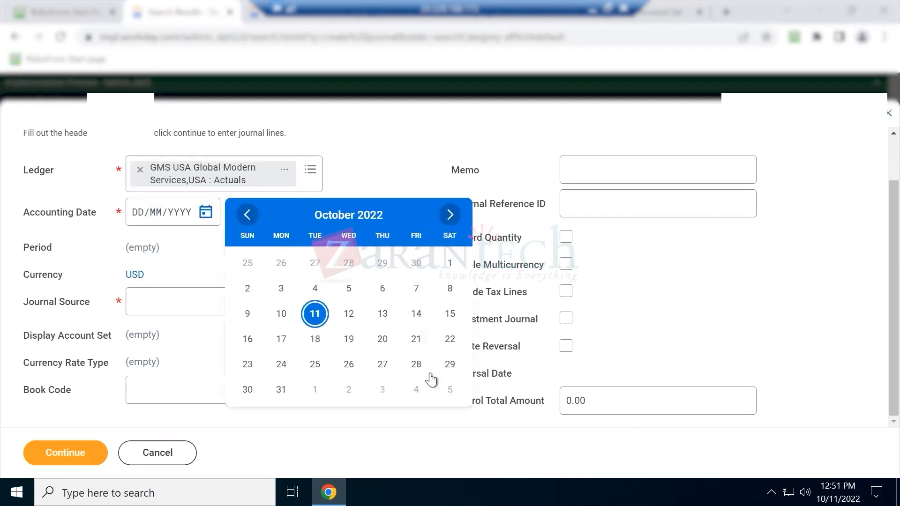
click(281, 390)
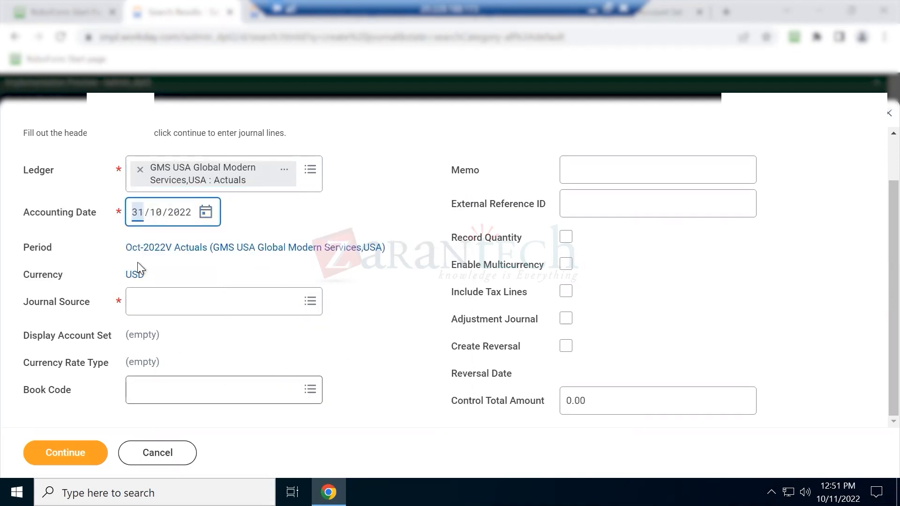
click(181, 300)
text(accrua)
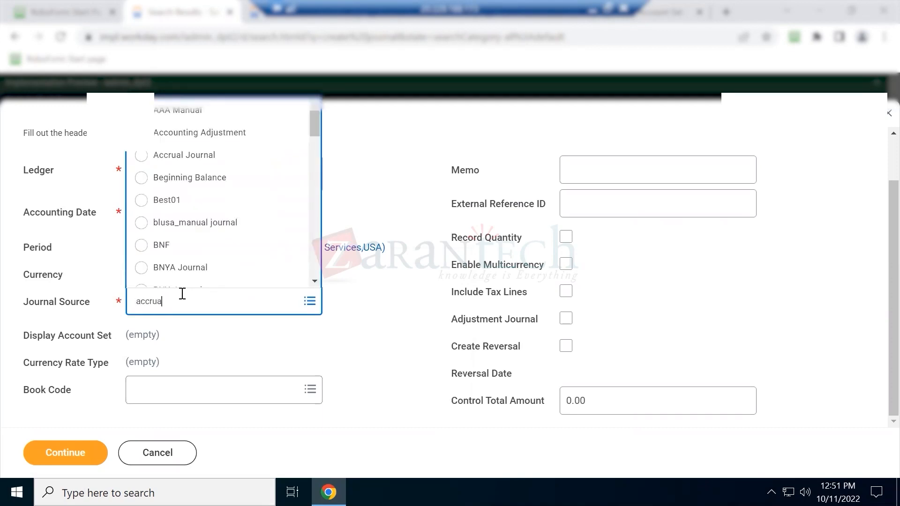
key(Return)
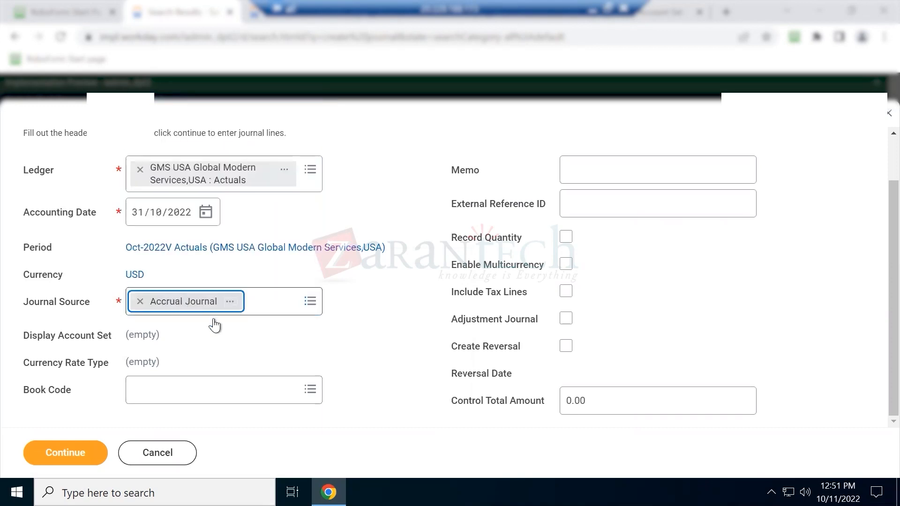
Enable reversal on 01/11/2022 and continue to the journal lines
click(566, 347)
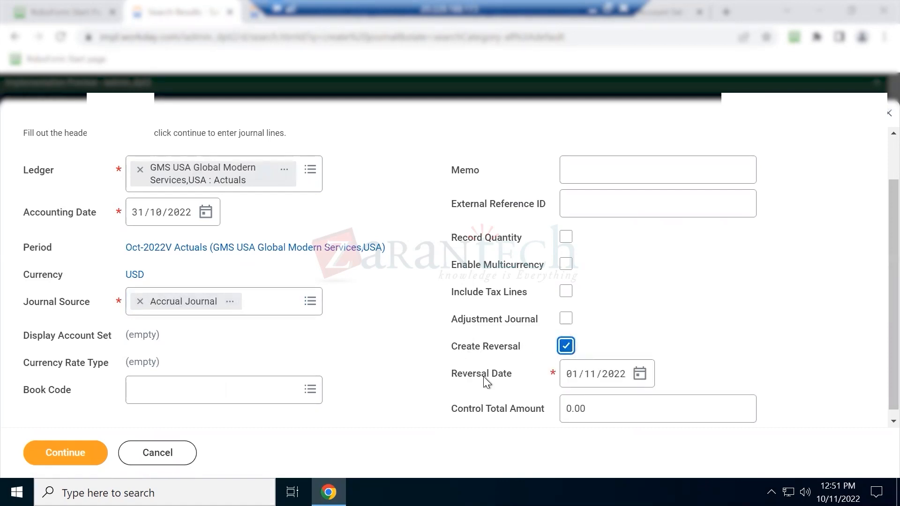
drag(463, 376, 498, 378)
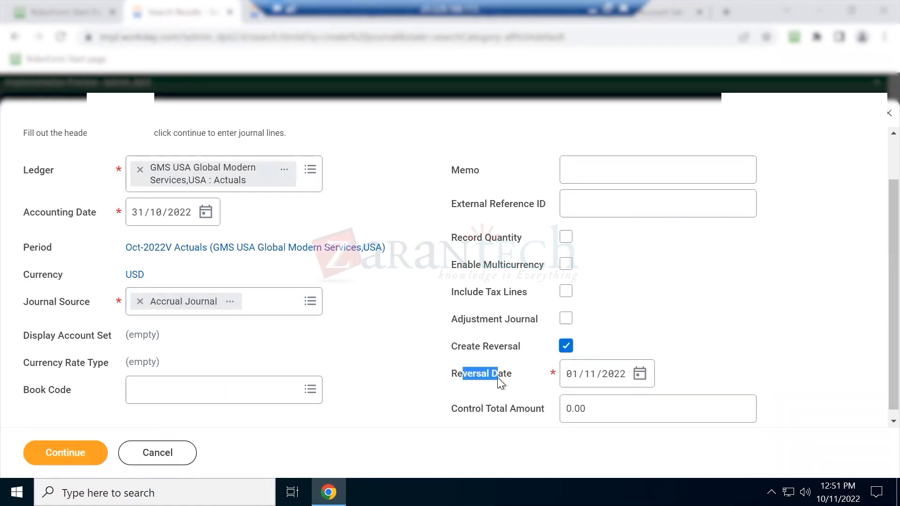
click(549, 381)
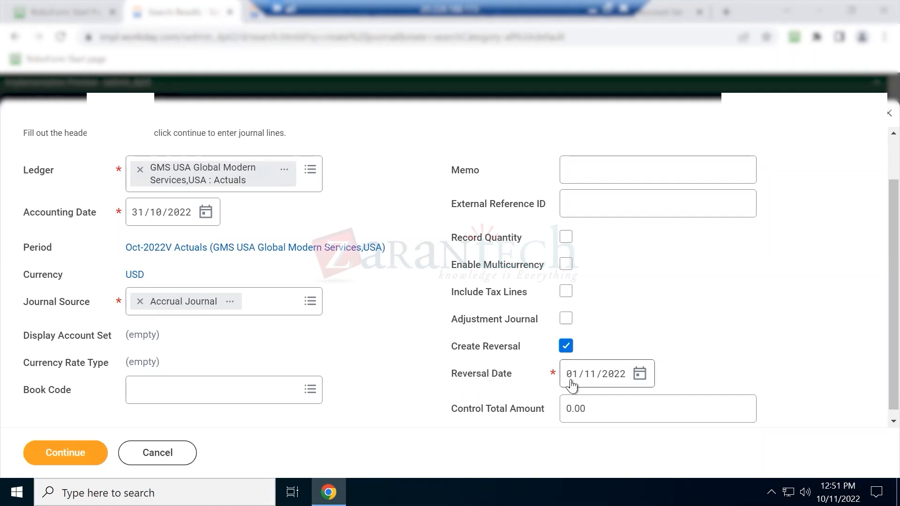
click(641, 376)
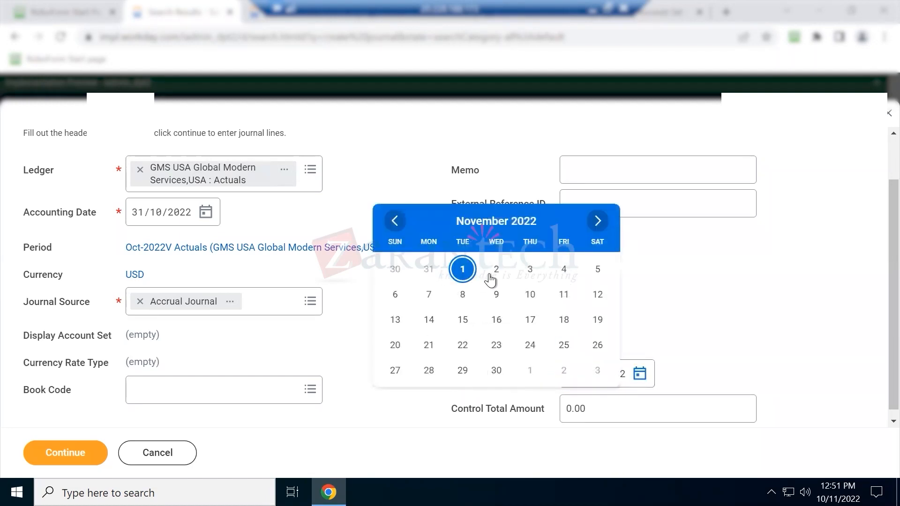
click(645, 281)
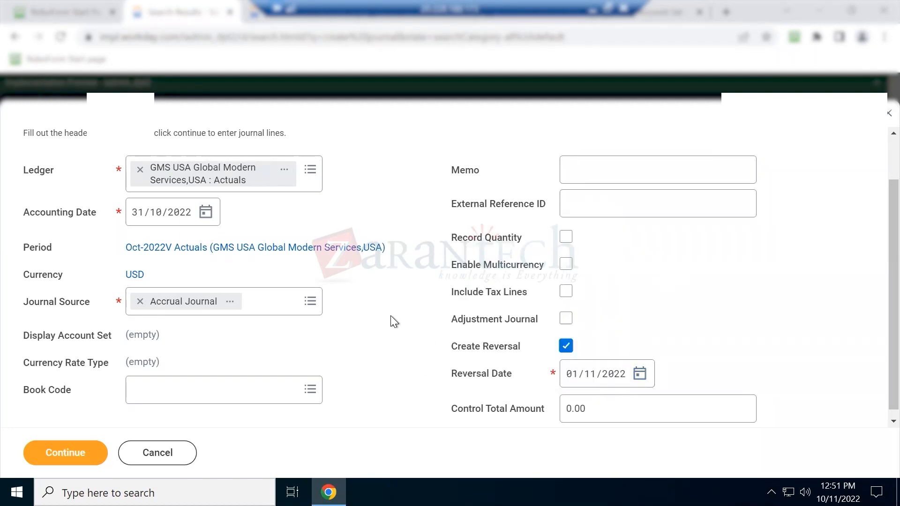
click(47, 454)
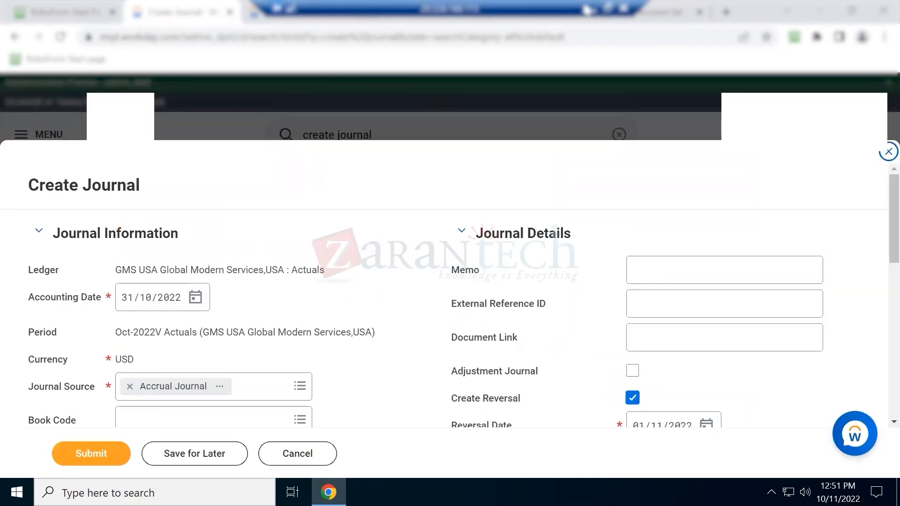
Assign 6030:Pay Agent - Salary Expense to line one and 2000:Accounts Payable to line two
drag(413, 195, 667, 291)
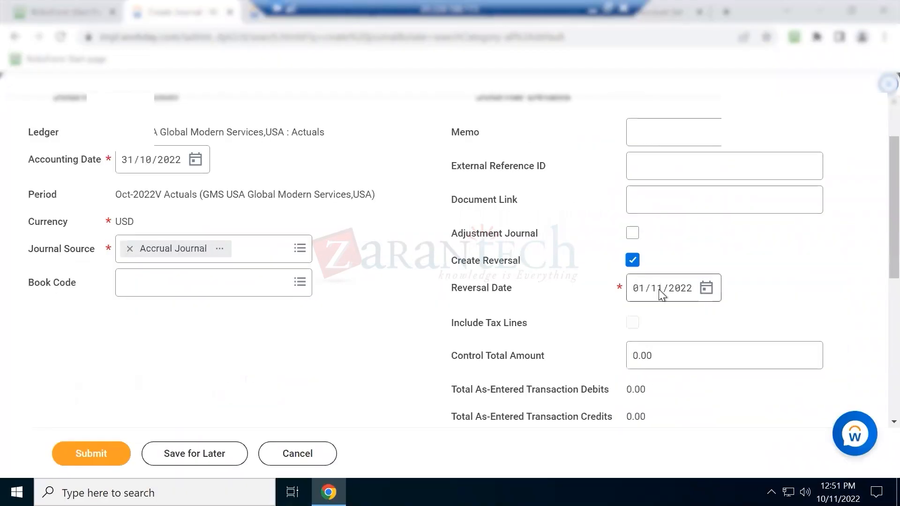
scroll(311, 327, down, 5)
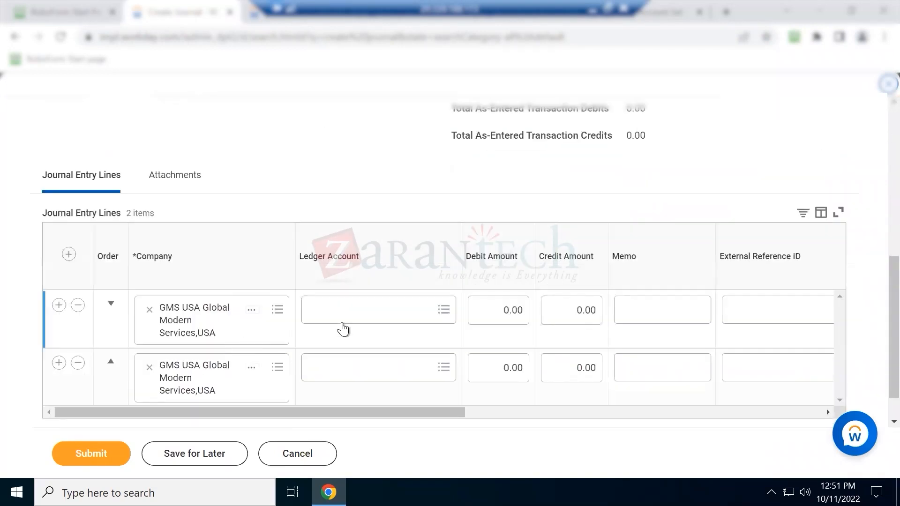
click(366, 311)
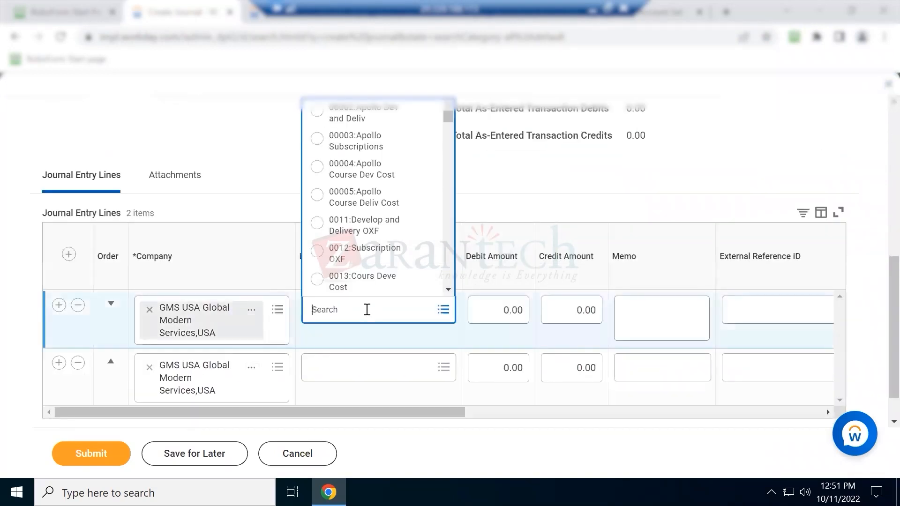
text(salar)
key(Return)
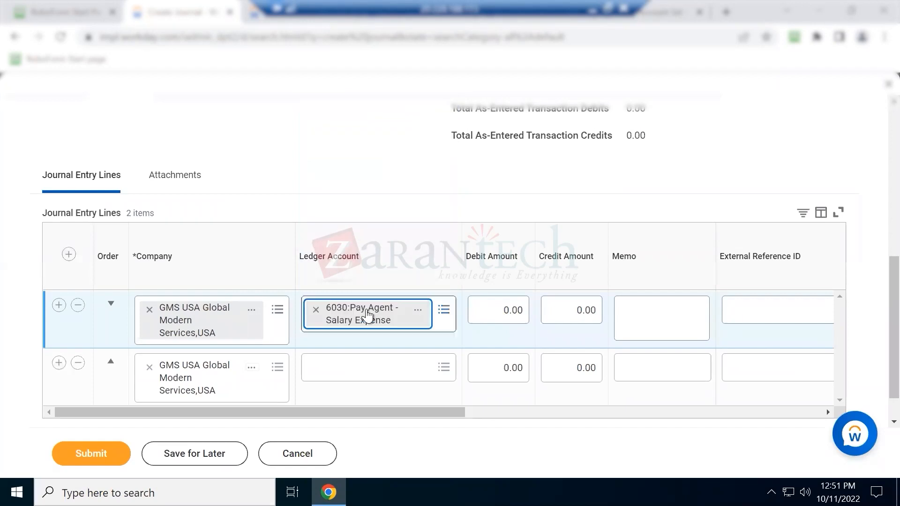
click(368, 367)
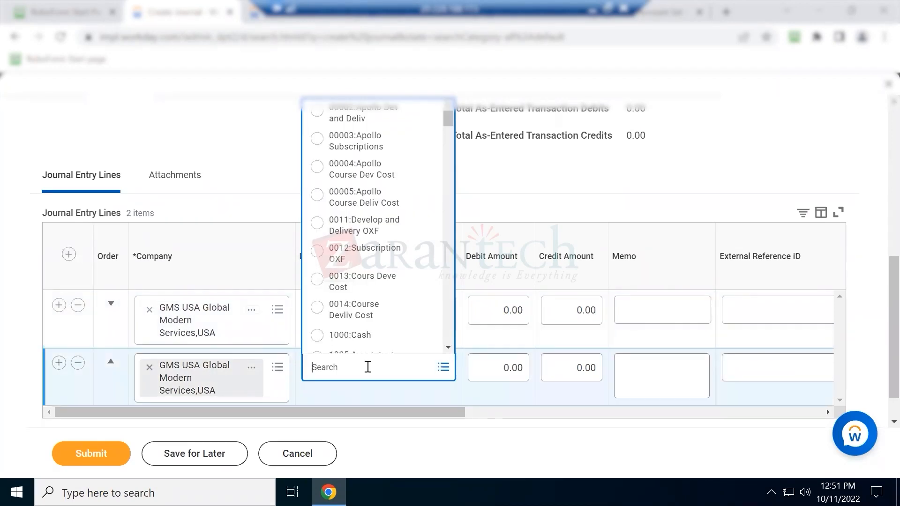
text(payable)
key(Return)
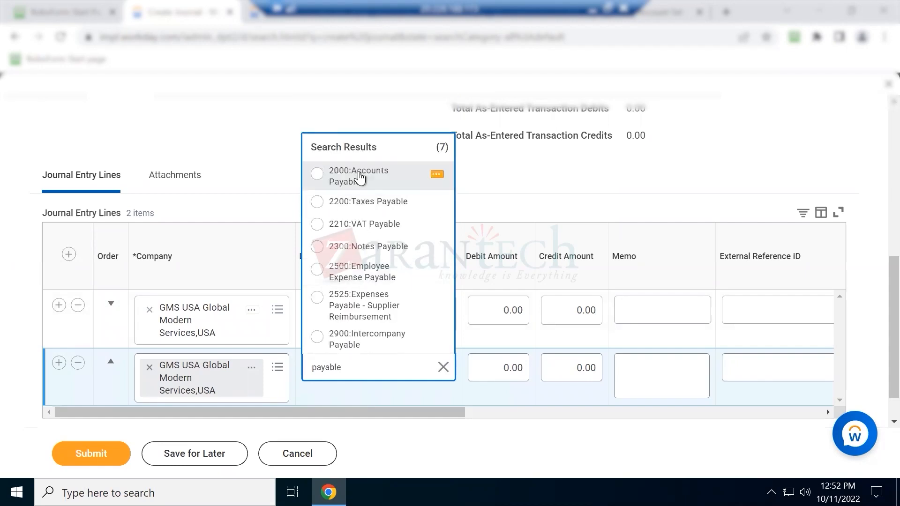
click(359, 179)
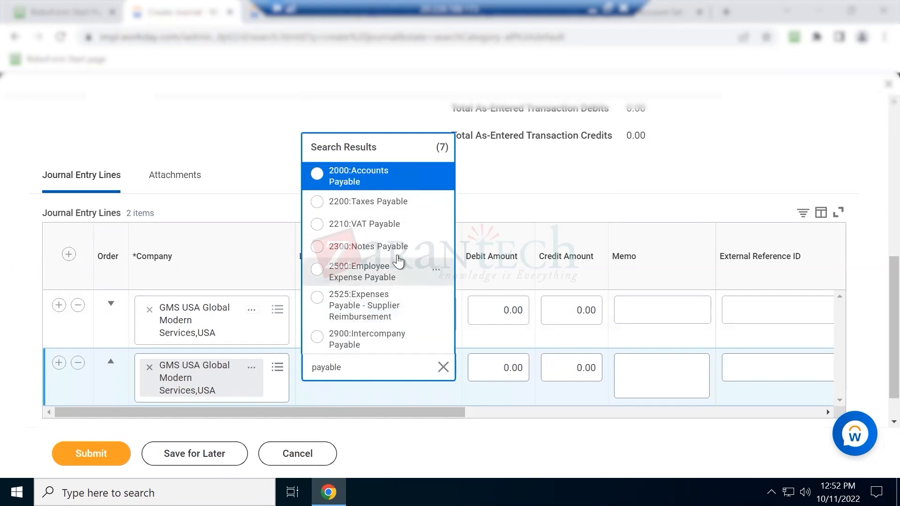
click(468, 392)
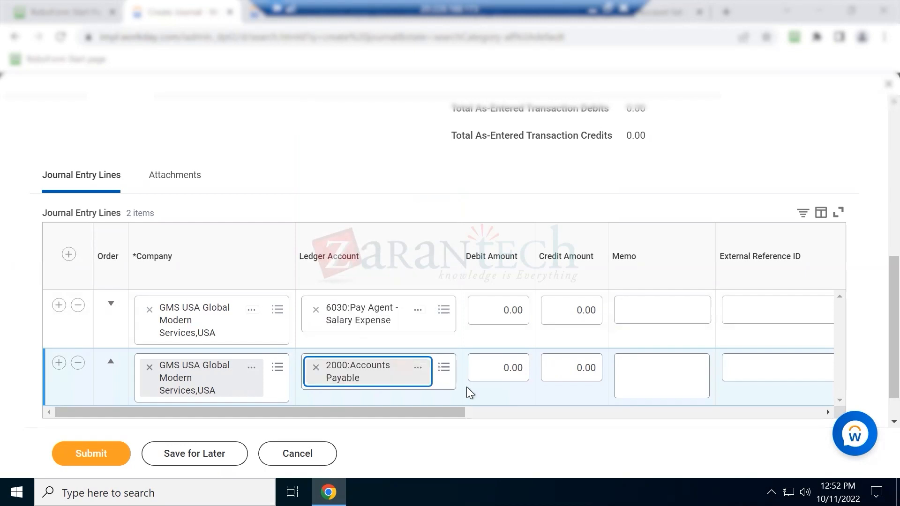
Enter a 400.00 debit on line one and a 400.00 credit on line two
click(507, 307)
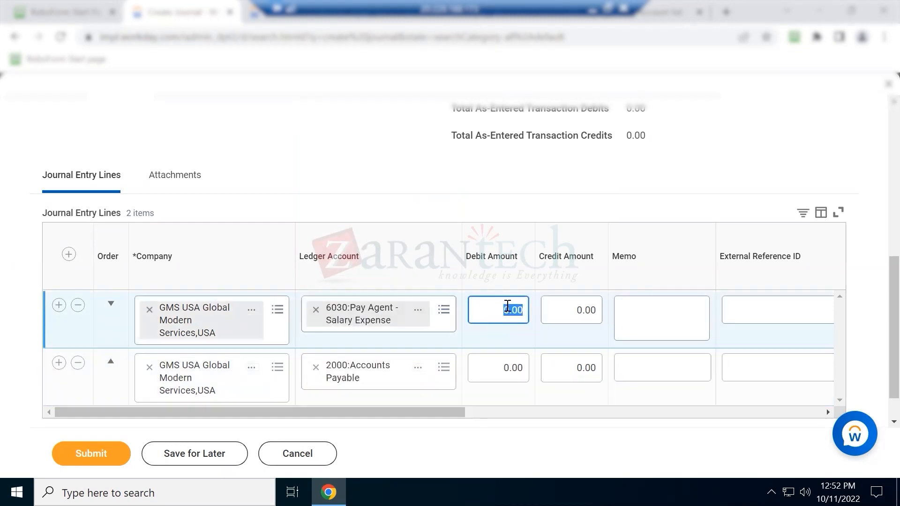
text(400)
key(Tab)
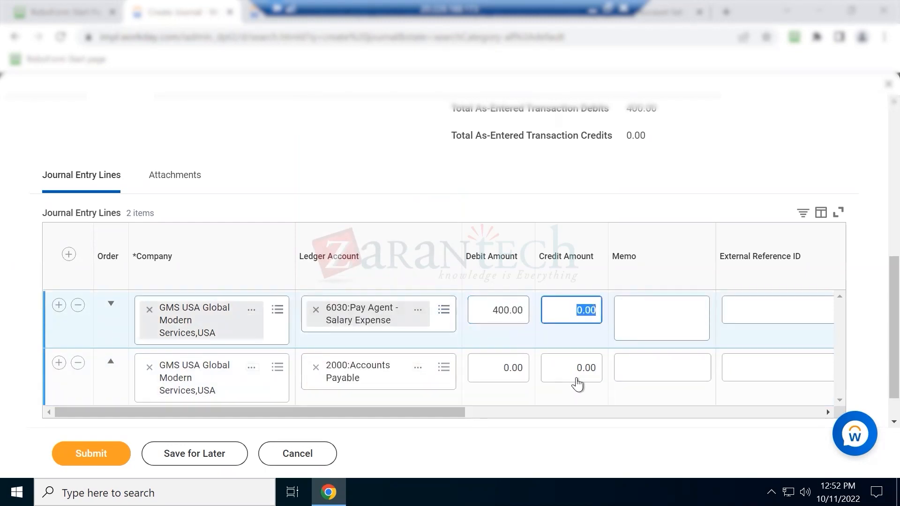
click(577, 375)
text(400)
key(Tab)
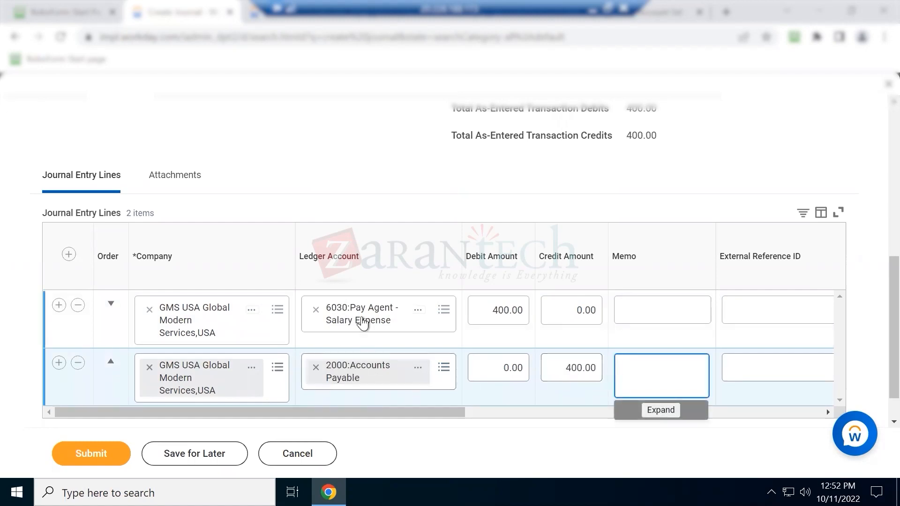
click(253, 15)
Run the View Account Set report for the cfa account set
click(394, 133)
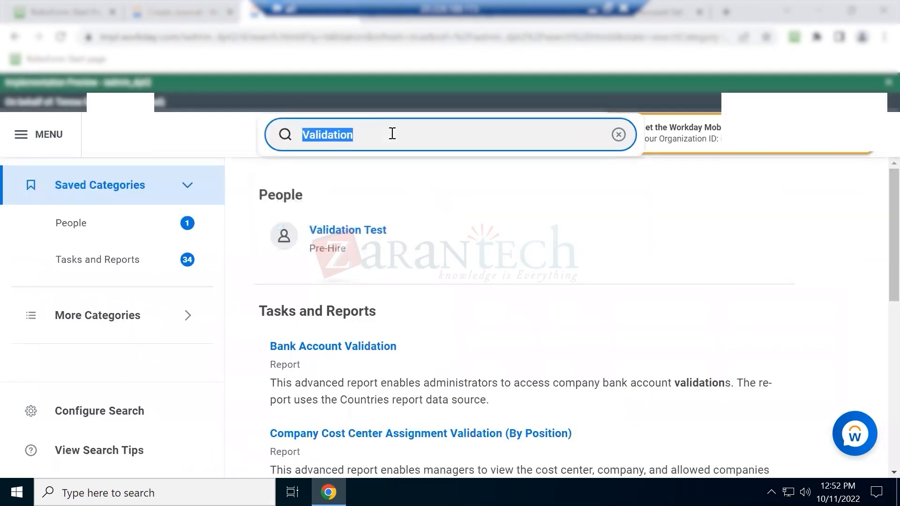
text(account)
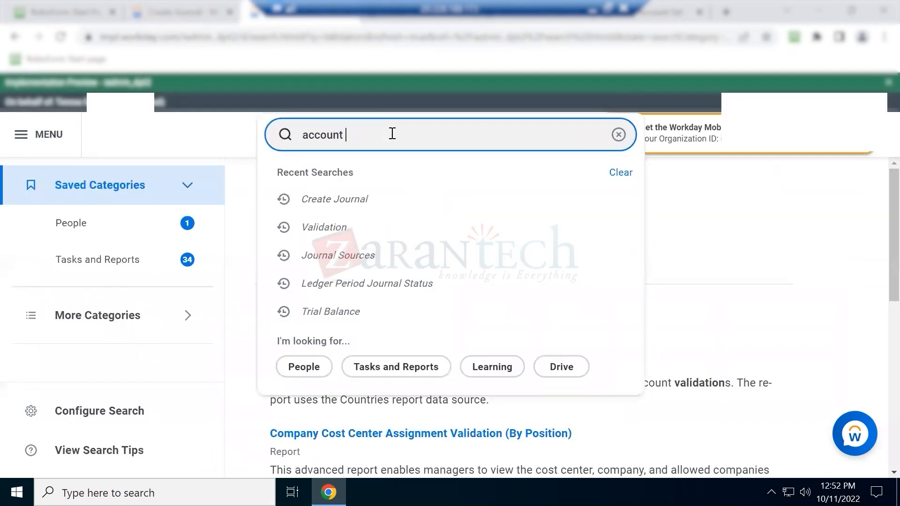
key(Home)
text(view)
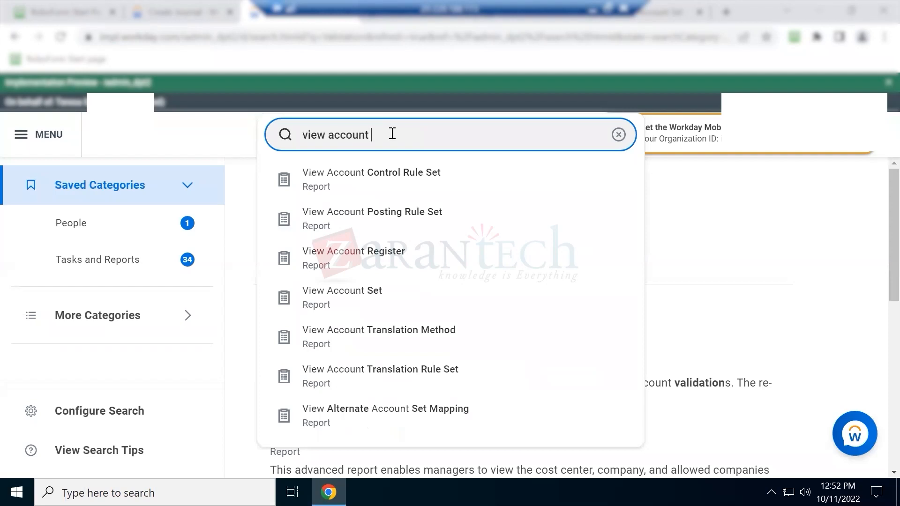
click(392, 134)
text(set)
key(Return)
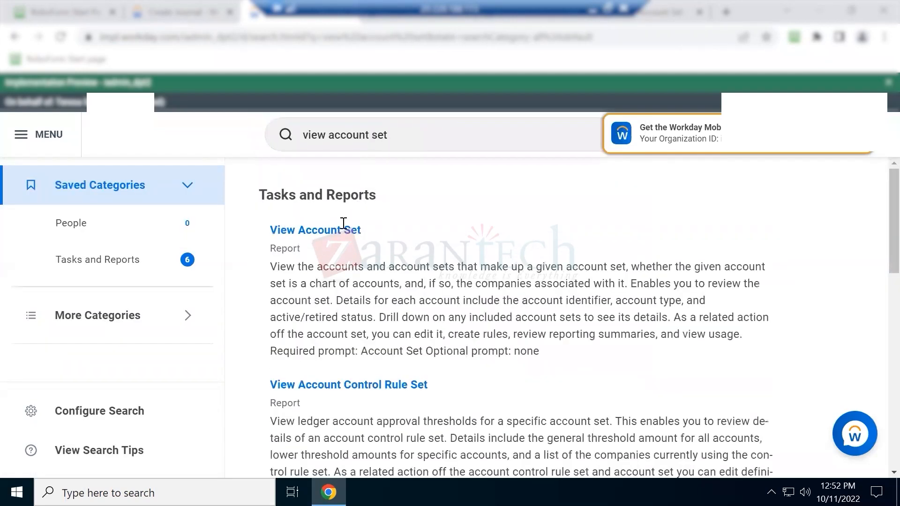
click(341, 231)
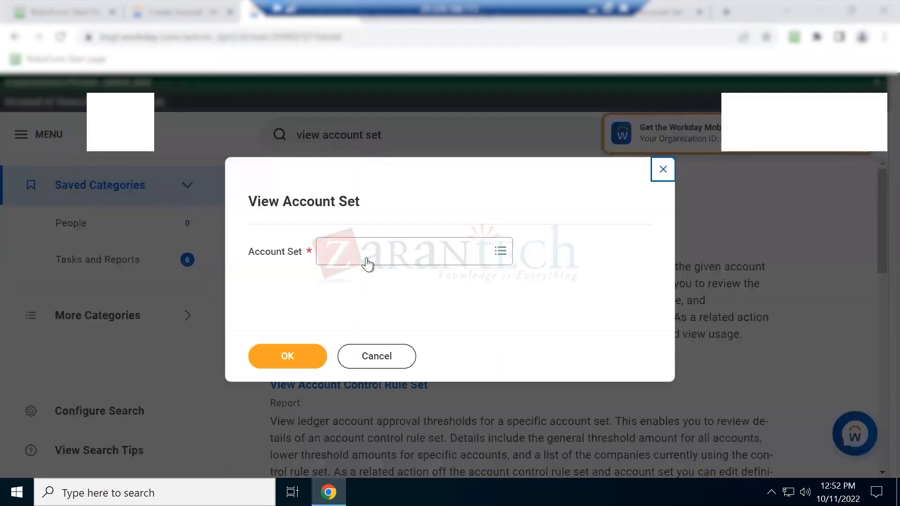
click(367, 259)
text(cfa)
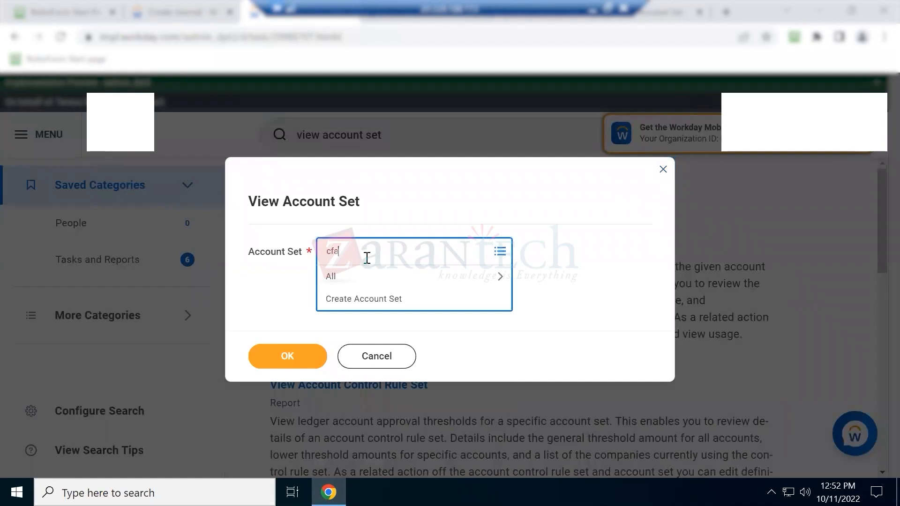
key(Return)
click(320, 305)
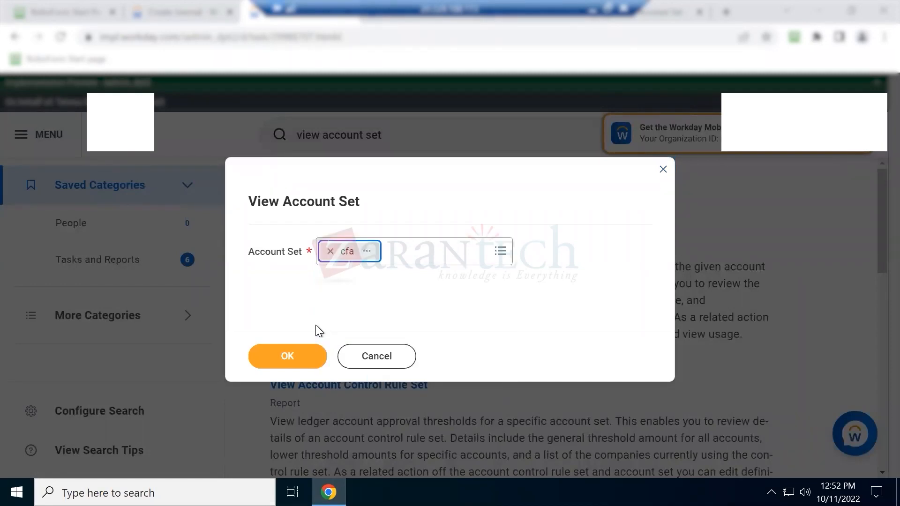
click(313, 356)
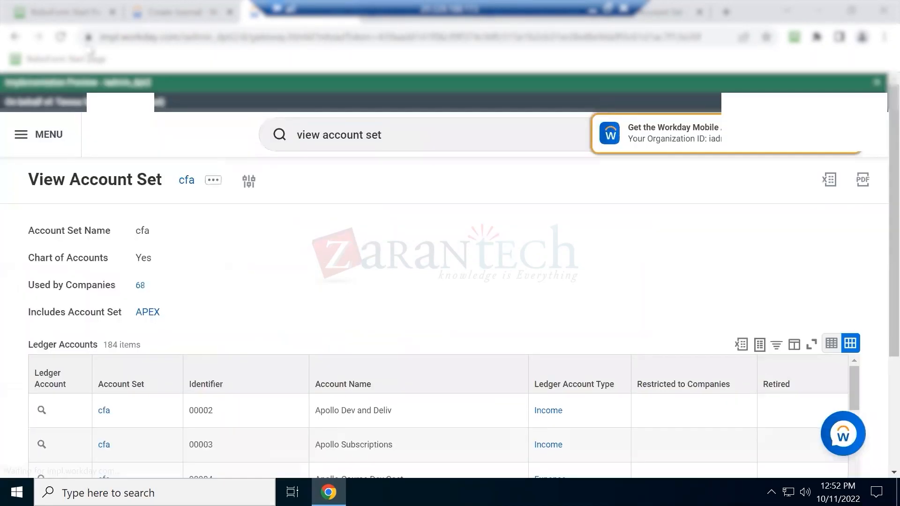
Review the cfa account set report, then search for 'edit account set'
click(181, 12)
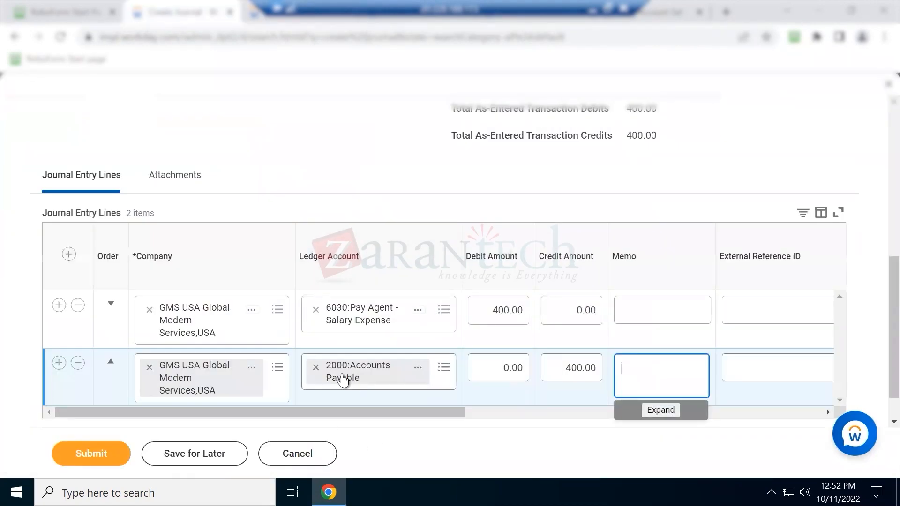
click(259, 14)
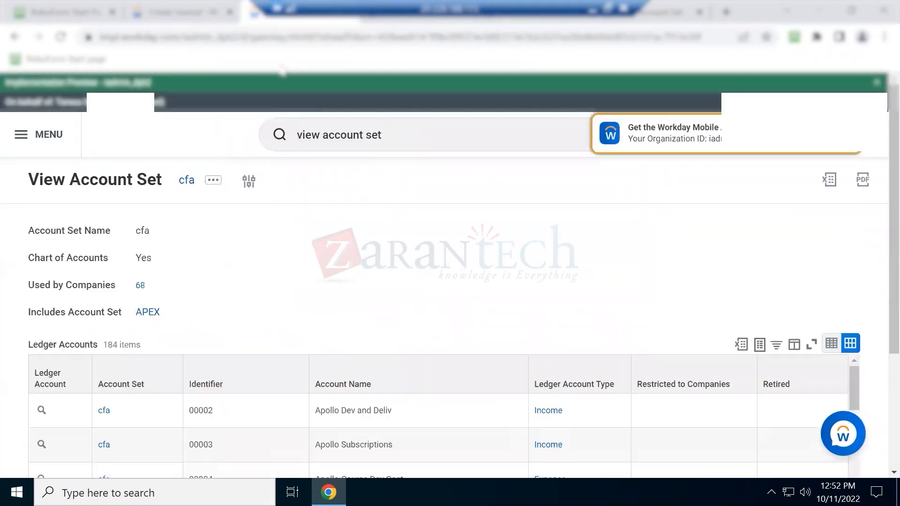
scroll(206, 141, down, 2)
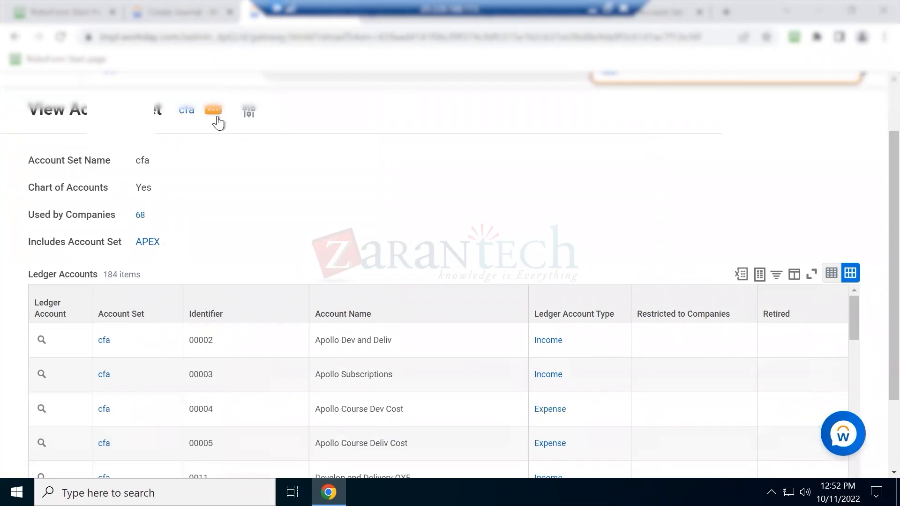
scroll(310, 122, up, 2)
double_click(307, 134)
text(edit)
key(Return)
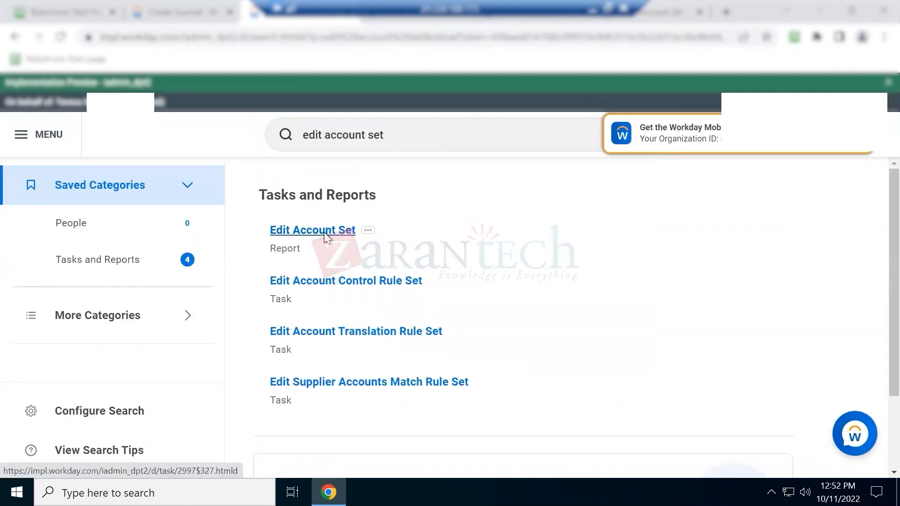
Open the cfa account set for editing in Edit Account Set
click(324, 232)
click(326, 249)
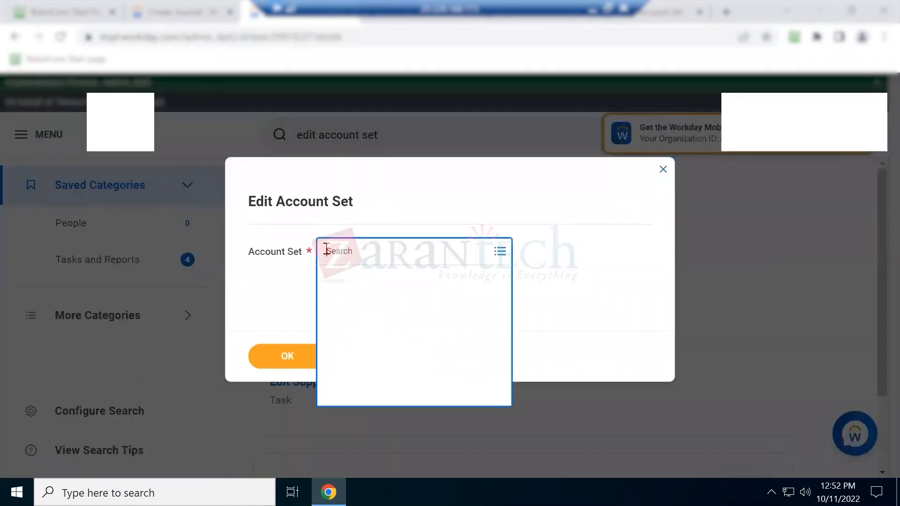
key(Return)
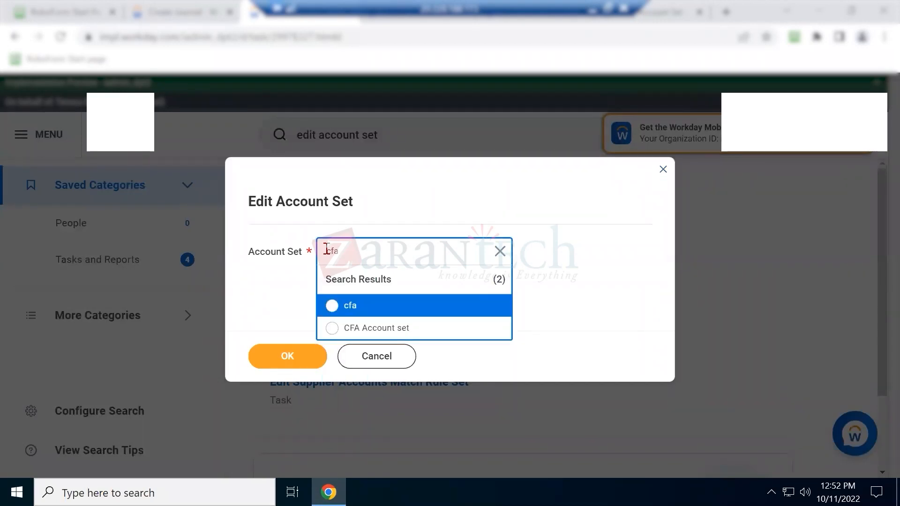
click(342, 305)
click(297, 365)
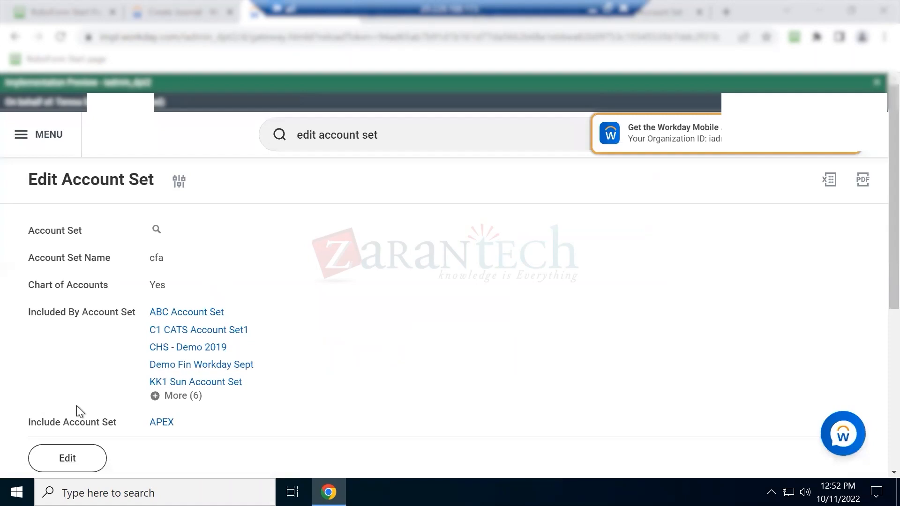
Add a new ledger account row with identifier 2050
scroll(56, 450, down, 2)
scroll(78, 437, down, 5)
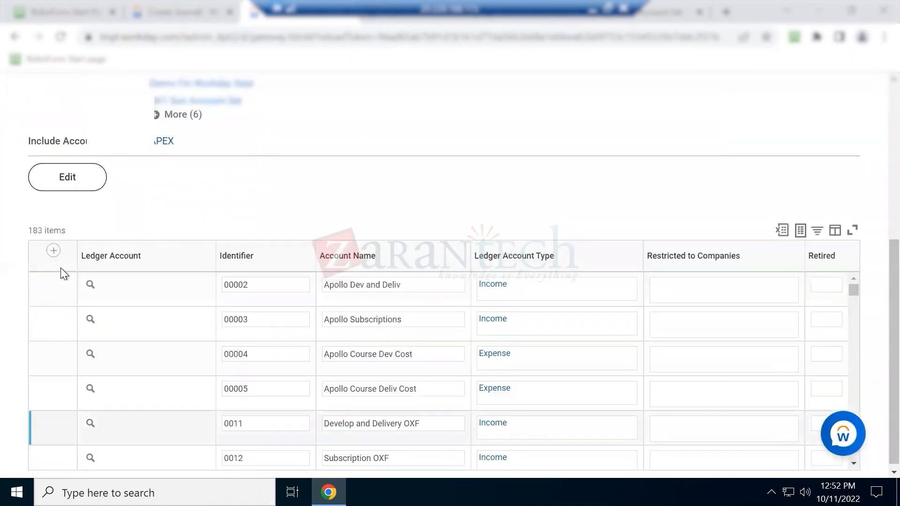
click(52, 253)
click(499, 181)
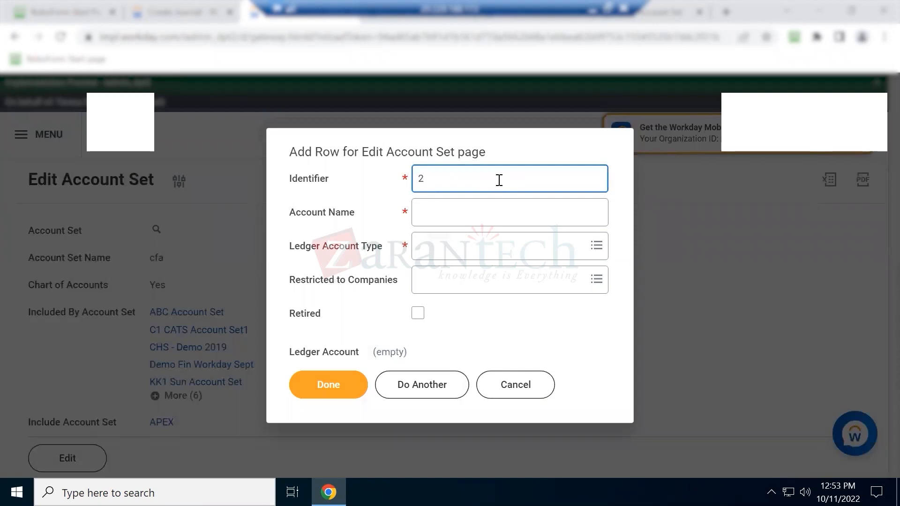
text(2050)
key(Tab)
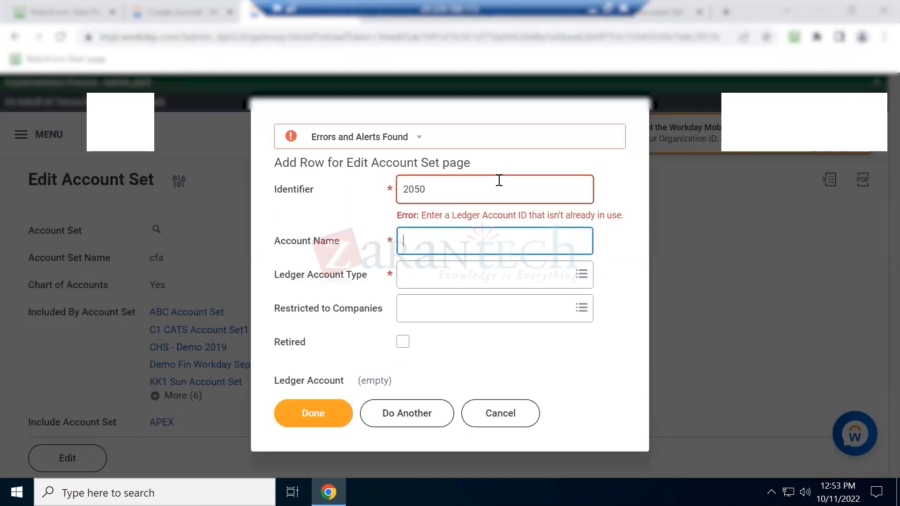
Change the rejected identifier through 2150 and 2550 until 2557 is accepted
double_click(492, 190)
click(492, 190)
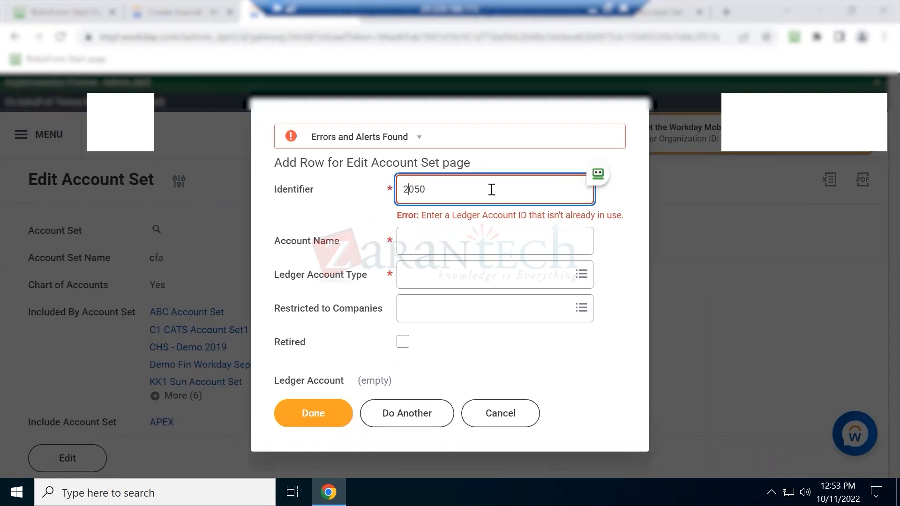
key(Tab)
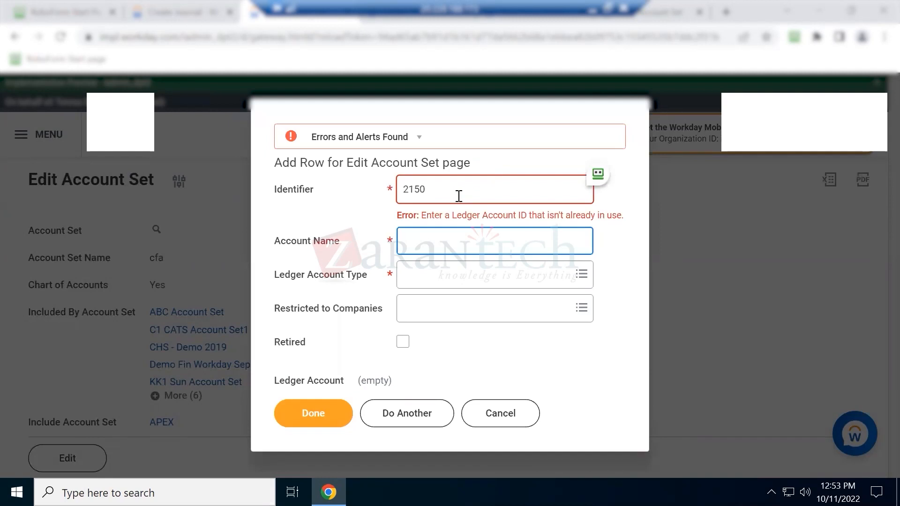
click(418, 189)
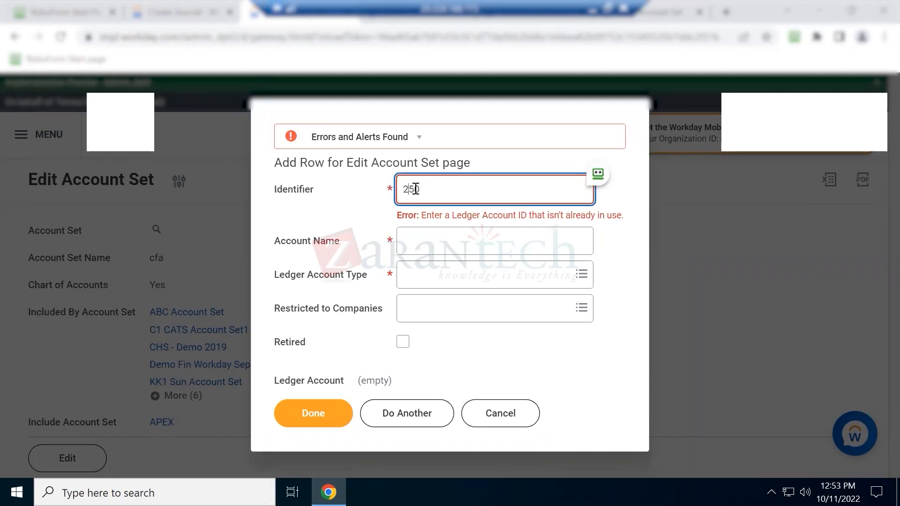
key(Tab)
double_click(415, 189)
key(Right)
key(Tab)
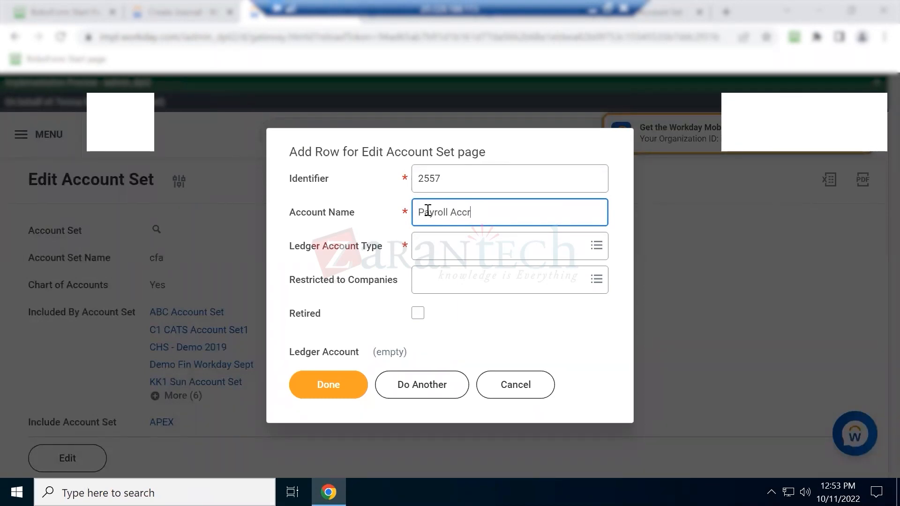
Set the Payroll Accruals account type to Liability and add the row to the set
key(Tab)
text(li)
key(Return)
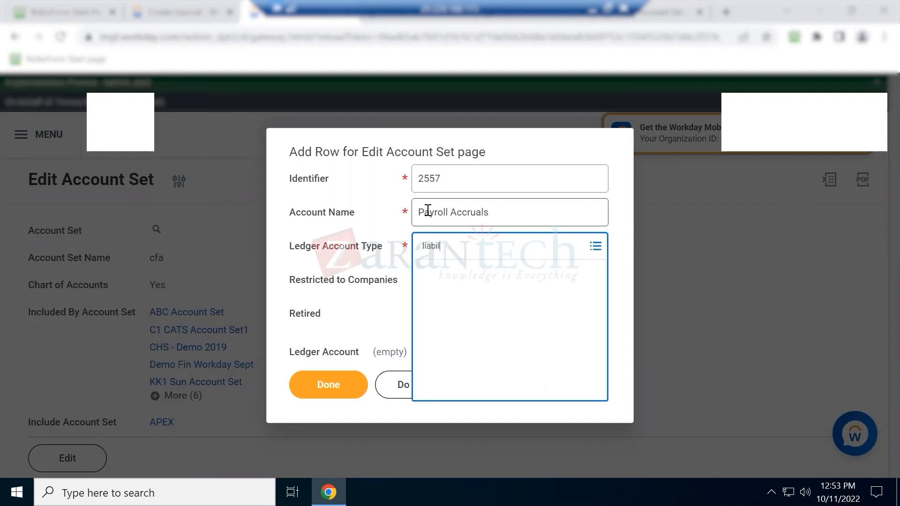
click(451, 300)
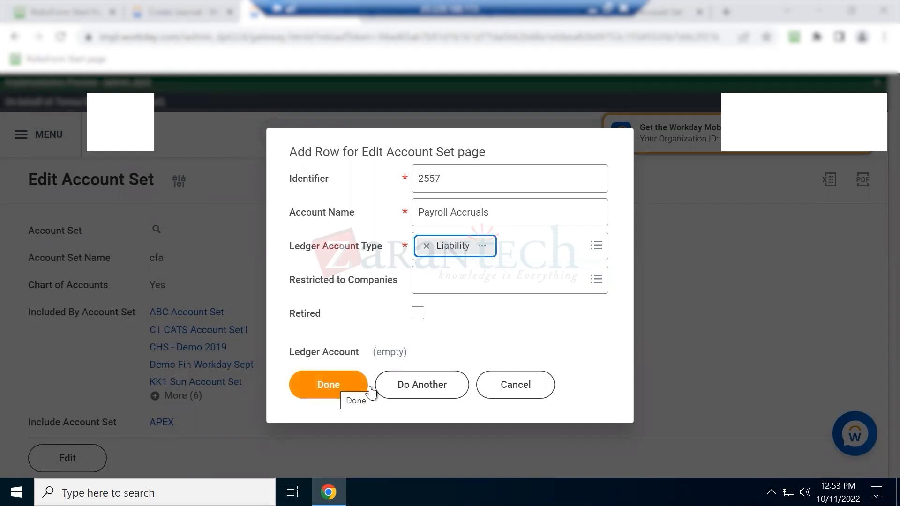
click(331, 384)
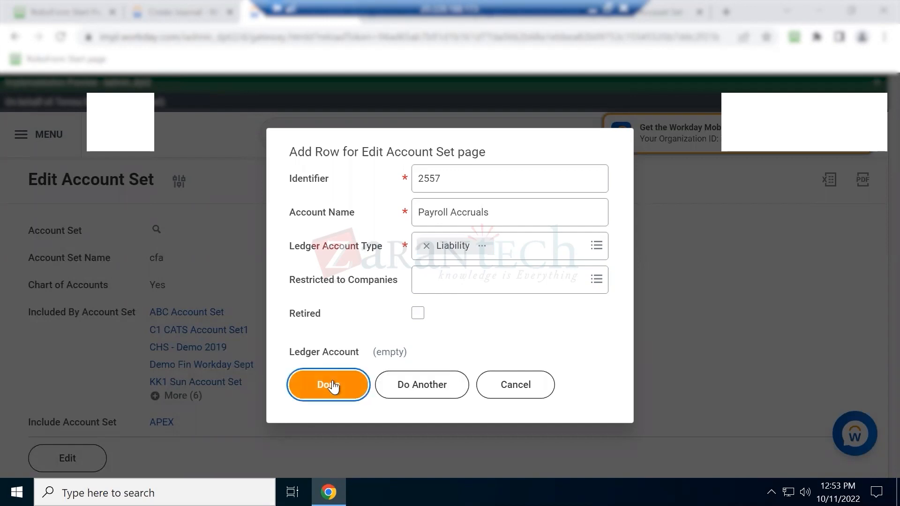
Begin filtering the ledger accounts table by Identifier
scroll(310, 365, down, 3)
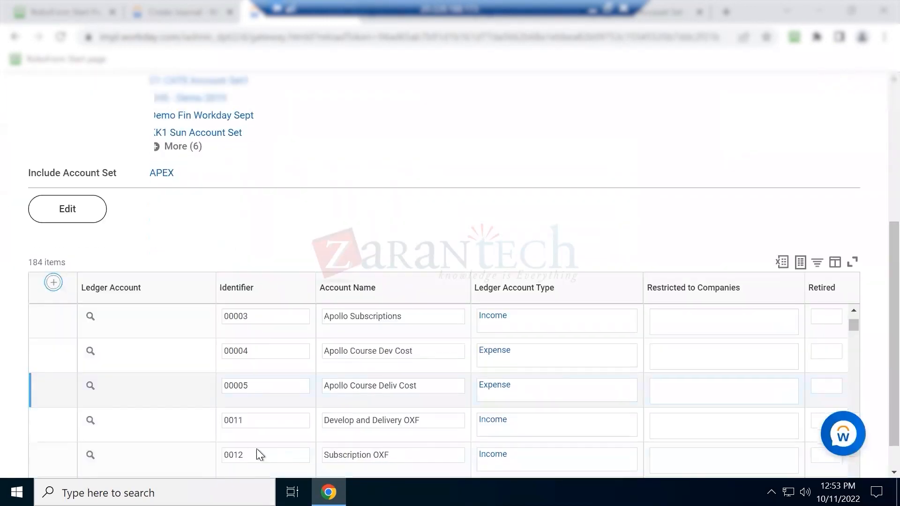
click(257, 297)
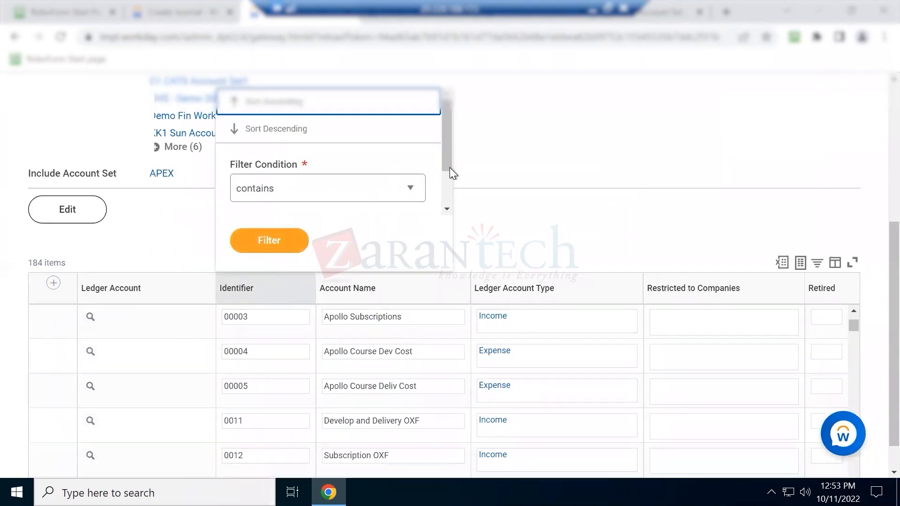
drag(449, 167, 452, 190)
click(331, 199)
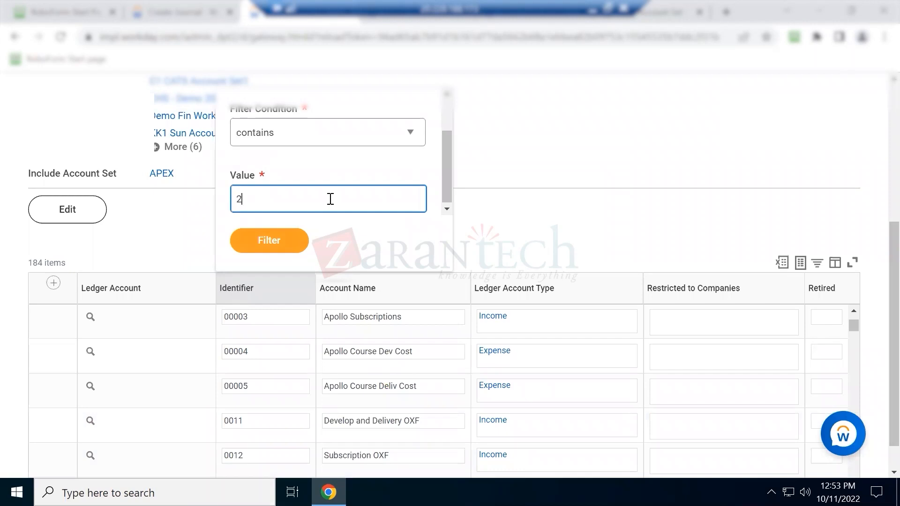